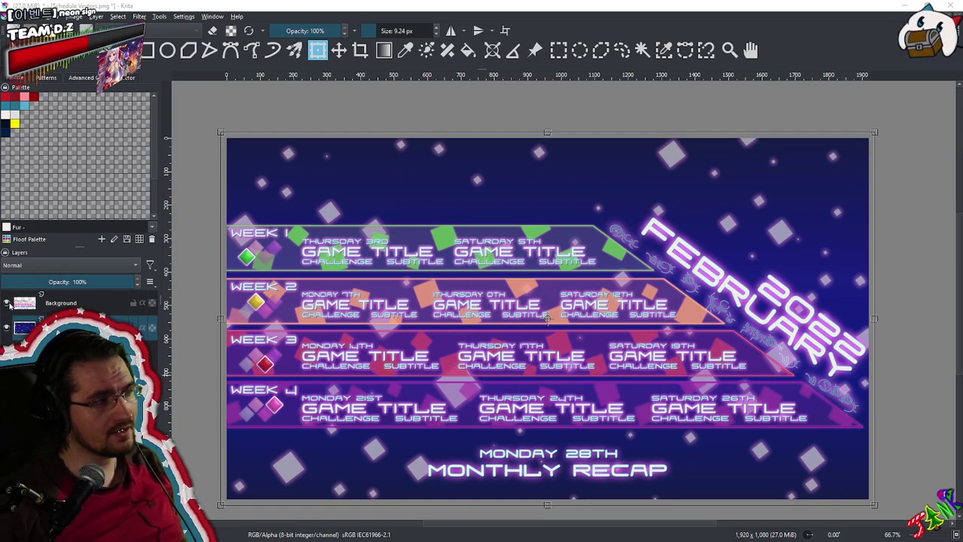
Toggle the Background layer's visibility to compare the schedule graphics with the starry backdrop beneath
left_click(9, 304)
left_click(7, 303)
left_click(8, 303)
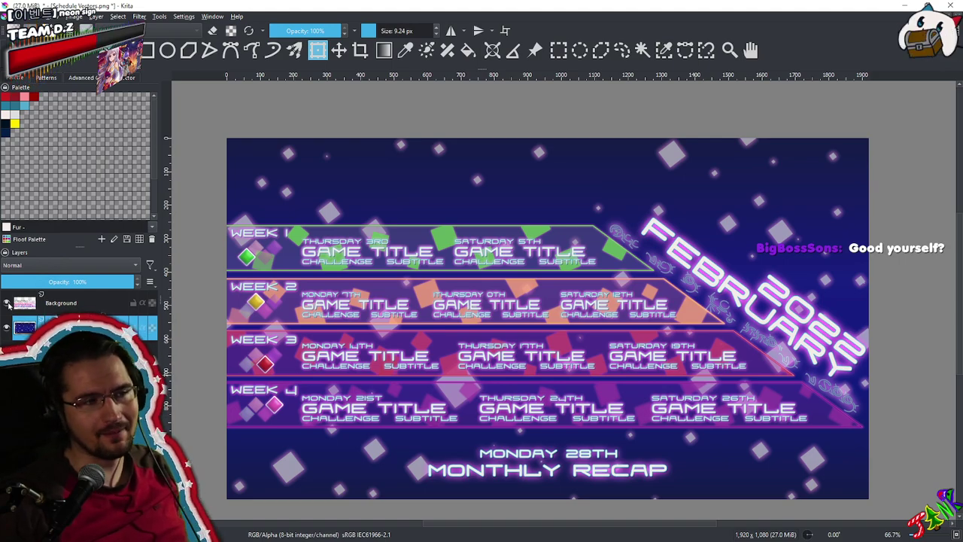
left_click(7, 303)
left_click(8, 303)
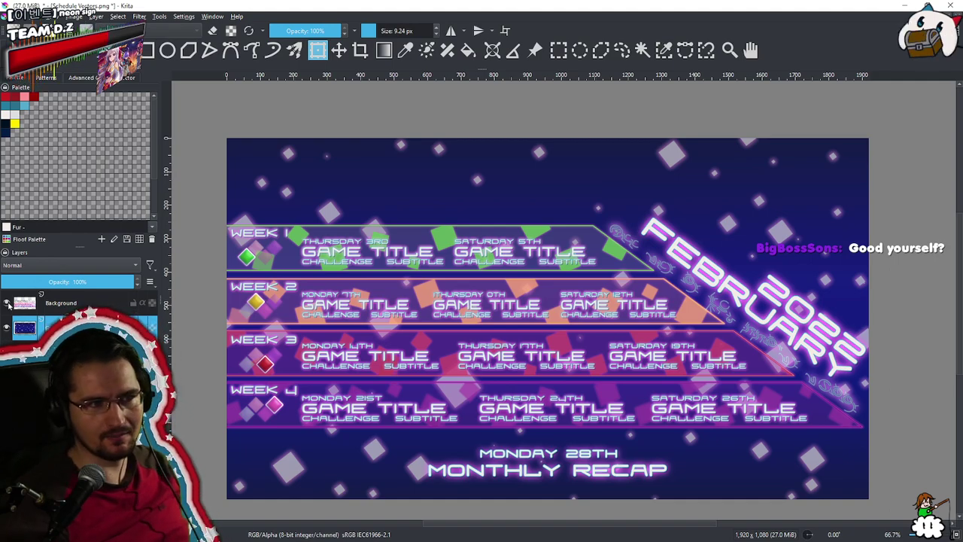
left_click(8, 303)
left_click(7, 303)
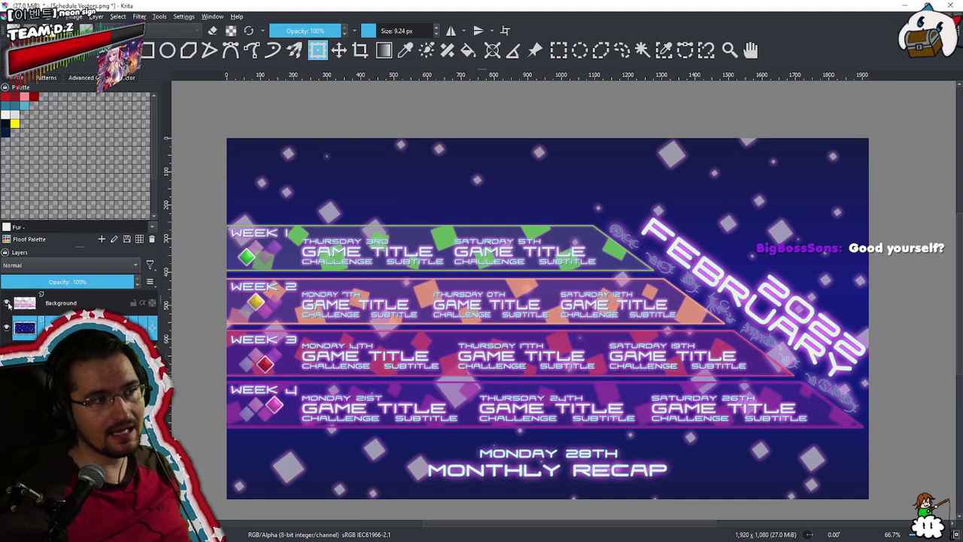
left_click(8, 303)
left_click(8, 303)
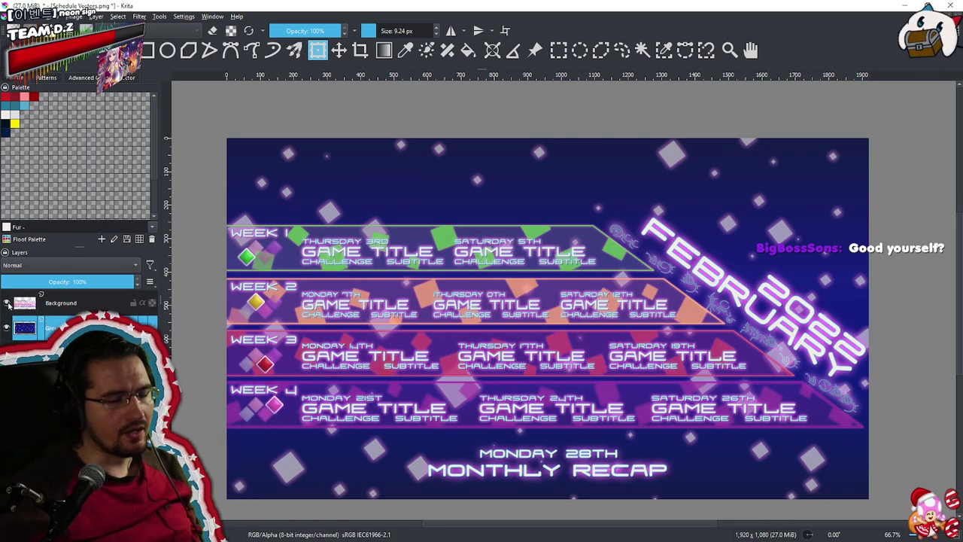
left_click(8, 304)
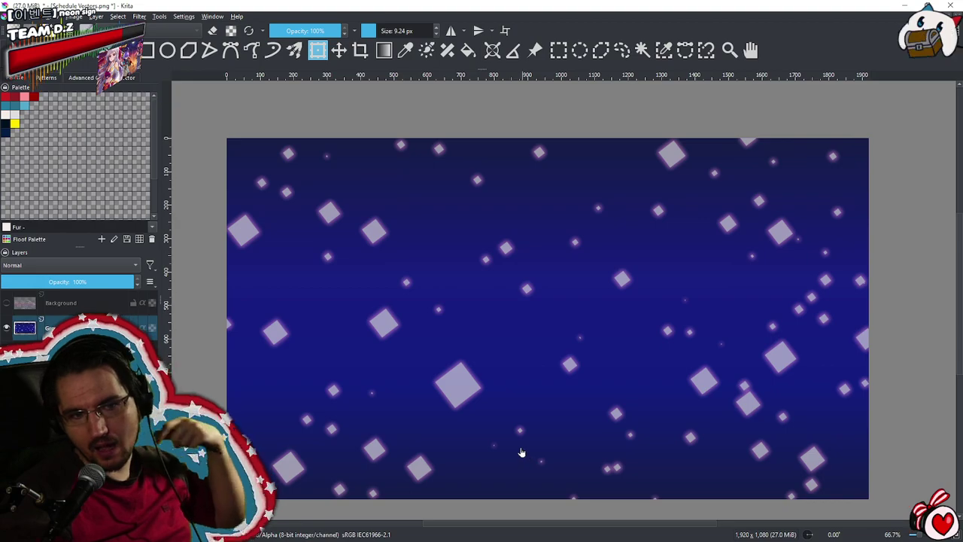
left_click(6, 304)
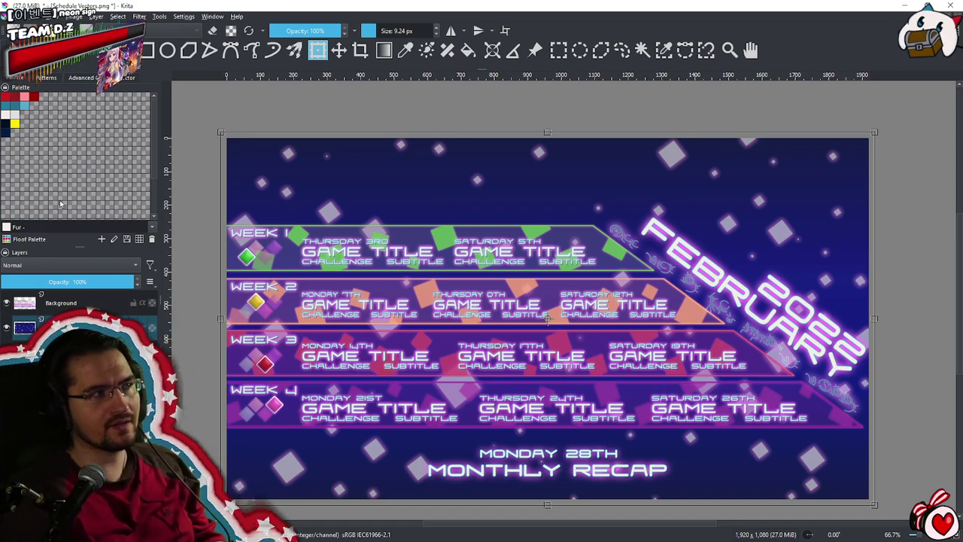
Switch to the Freehand Brush and examine the weekly rows and the February 2022 title at different zoom levels
left_click(104, 50)
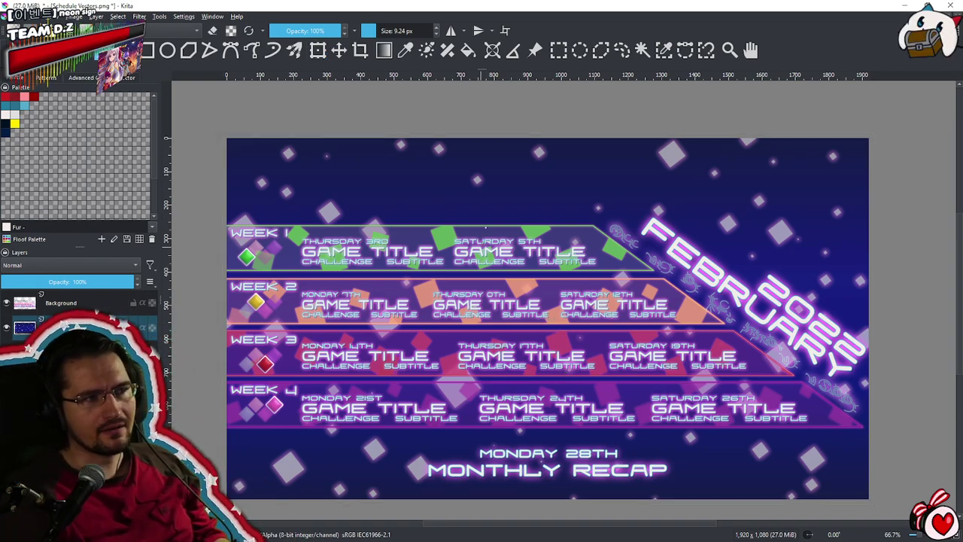
left_click_drag(472, 288, 492, 282)
left_click_drag(498, 363, 614, 336)
left_click_drag(603, 339, 598, 352)
mouse_move(599, 320)
left_mouse_down()
mouse_move(561, 315)
mouse_move(442, 347)
left_mouse_up()
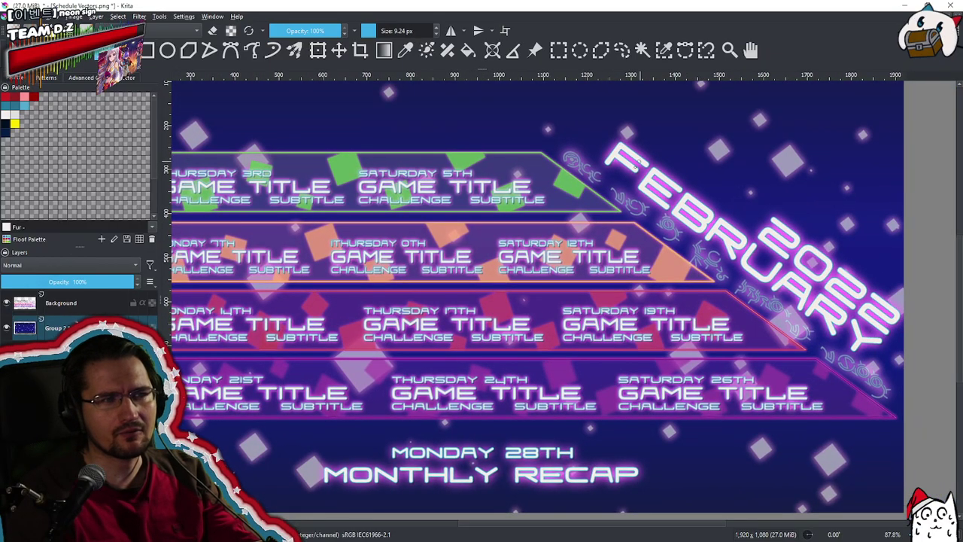
scroll(640, 151, "up", 5)
scroll(639, 151, "down", 3)
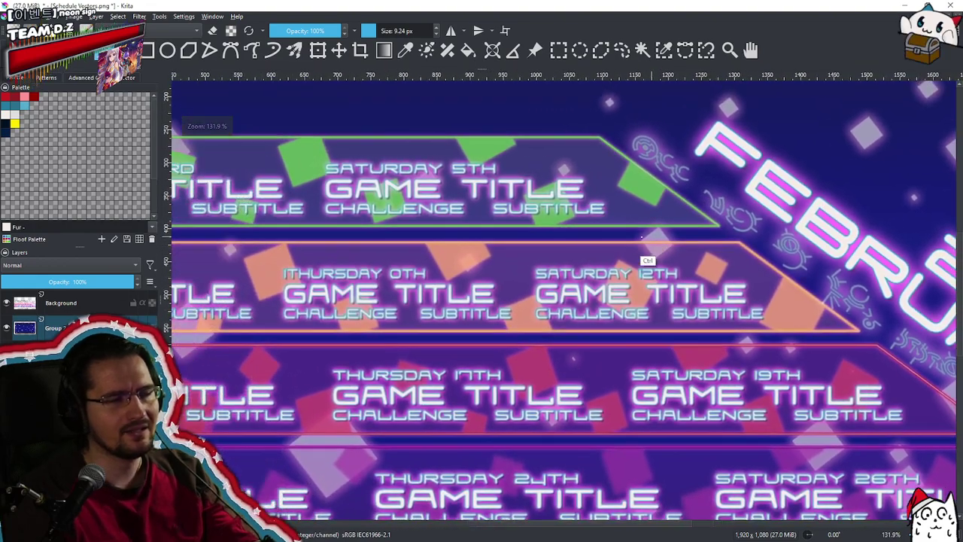
left_click_drag(642, 238, 642, 262)
left_click_drag(584, 246, 583, 256)
left_click_drag(564, 299, 557, 319)
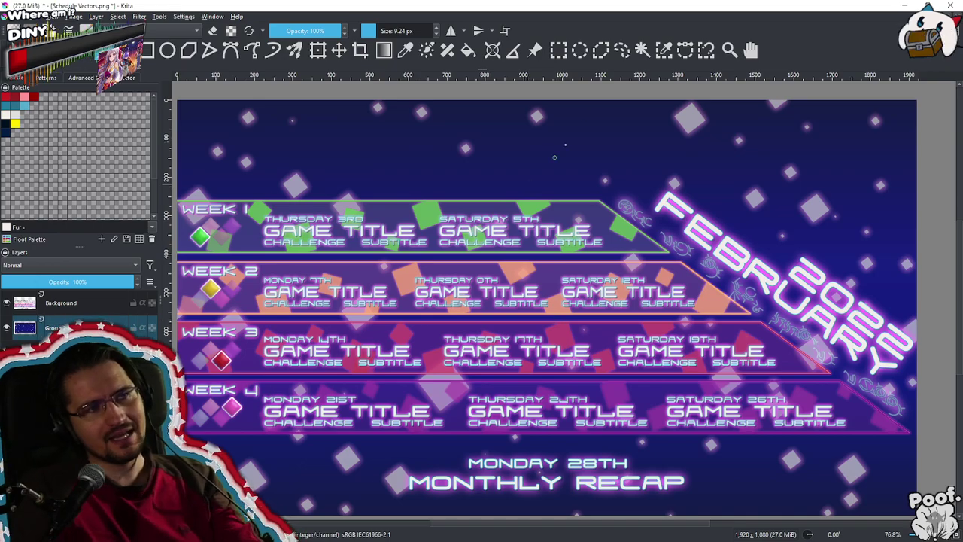
mouse_move(531, 211)
left_mouse_down()
mouse_move(572, 178)
mouse_move(556, 197)
mouse_move(524, 171)
left_mouse_up()
key("ctrl+z")
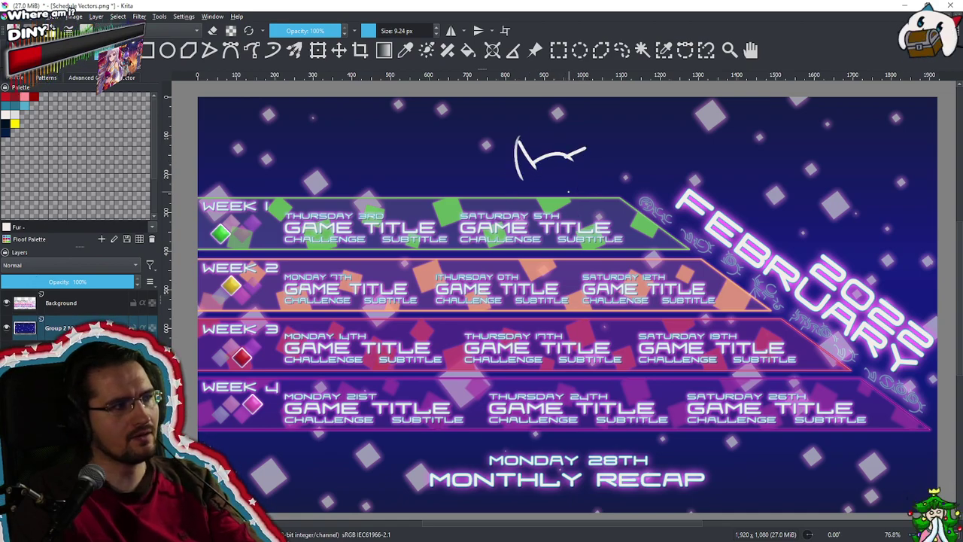
key("ctrl+z")
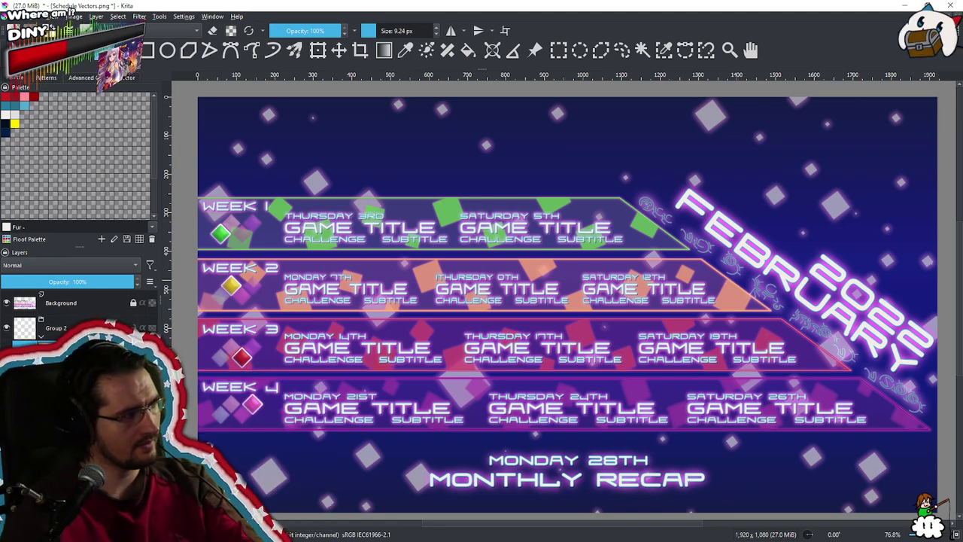
Sketch a white upside-down cat head outline with two pointed ears hanging from the canvas's top edge, above the February title
left_click_drag(677, 278, 724, 315)
left_click_drag(488, 238, 520, 234)
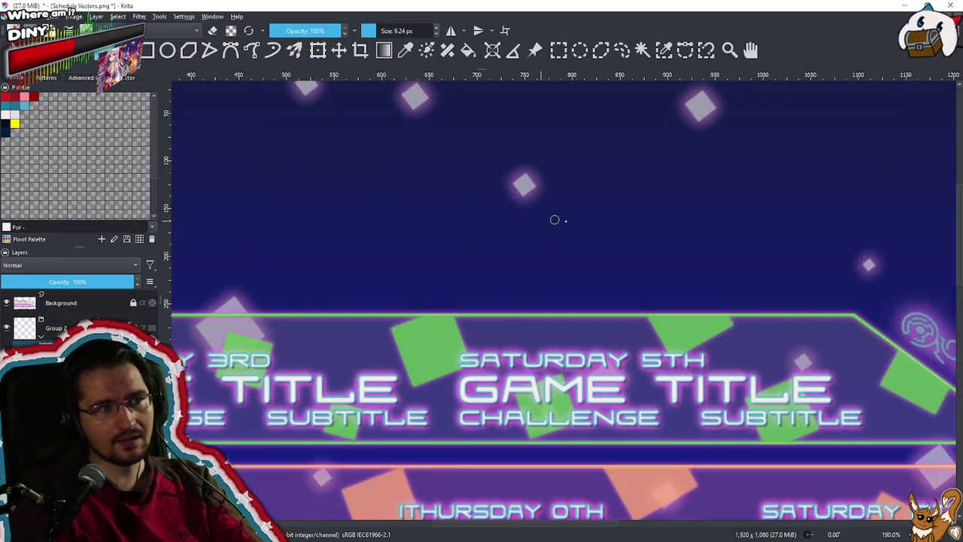
scroll(584, 270, "down", 4)
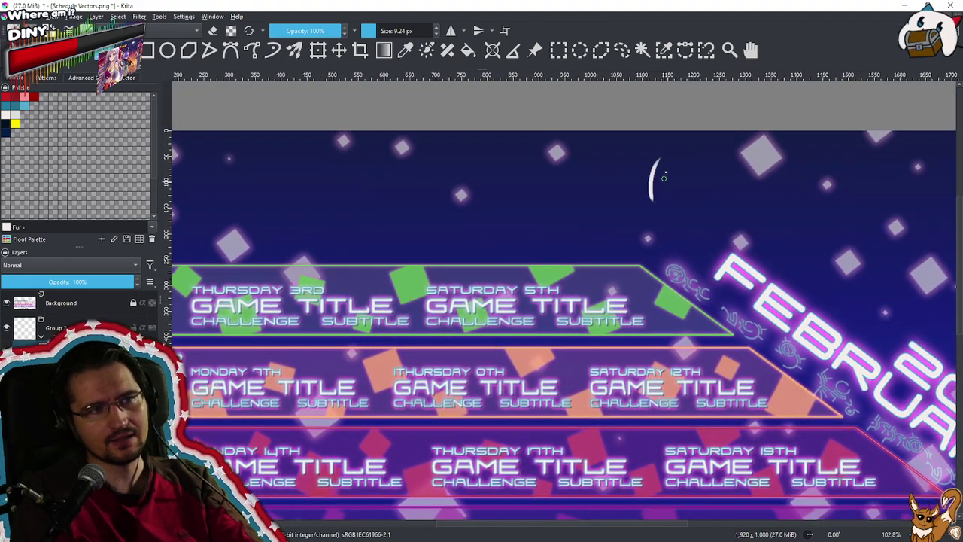
mouse_move(659, 167)
left_mouse_down()
mouse_move(594, 204)
mouse_move(654, 240)
left_mouse_up()
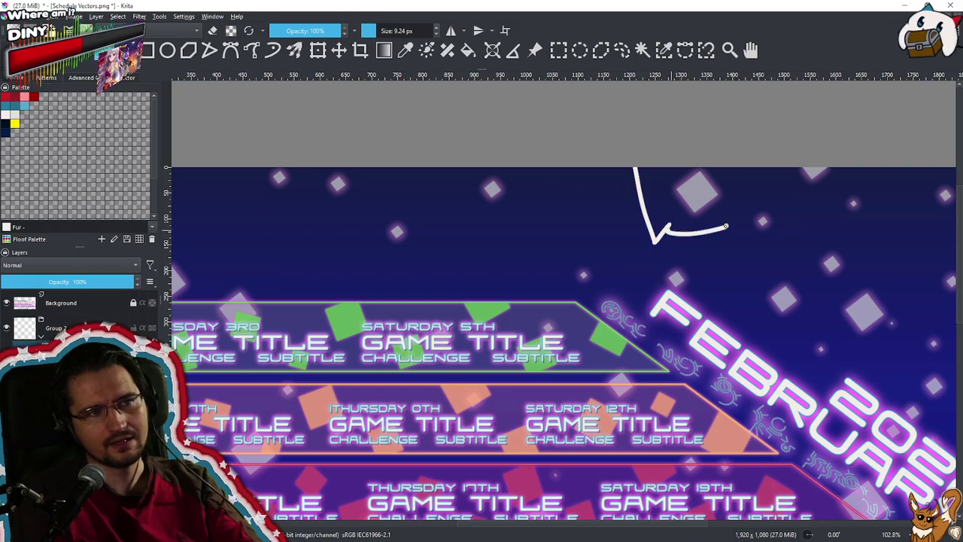
left_click_drag(769, 147, 771, 141)
Sketch a small white rocket with forked tail fins and a long body above the Week 1 row
mouse_move(696, 210)
left_mouse_down()
mouse_move(602, 298)
mouse_move(632, 265)
left_mouse_up()
left_click_drag(630, 265, 621, 240)
scroll(621, 239, "up", 5)
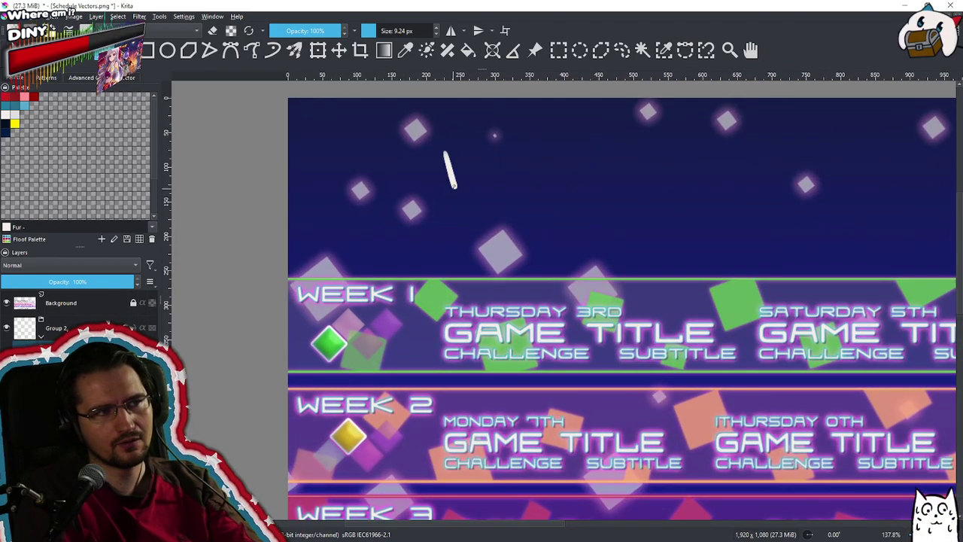
mouse_move(446, 148)
left_mouse_down()
mouse_move(467, 201)
mouse_move(454, 225)
mouse_move(570, 204)
left_mouse_up()
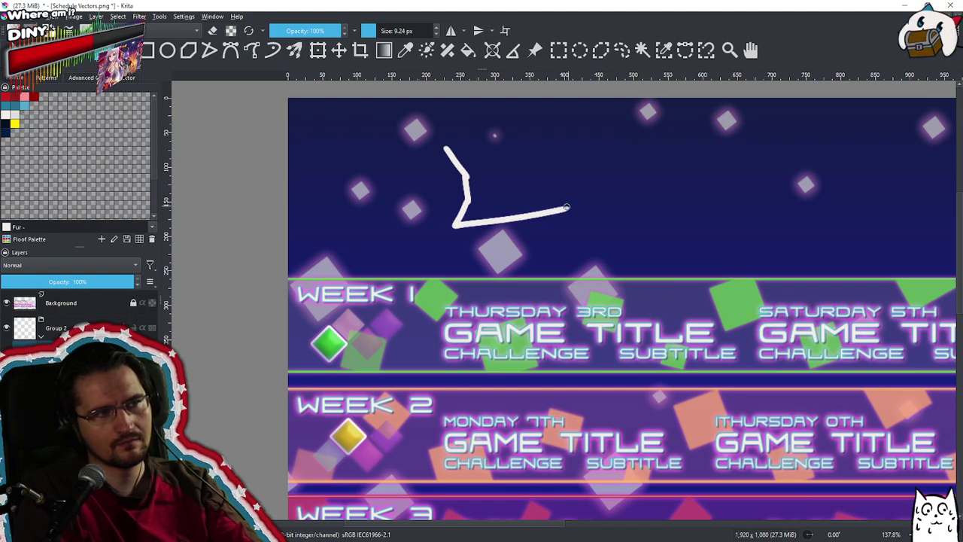
key("ctrl+z")
left_click_drag(454, 224, 490, 205)
mouse_move(447, 146)
left_mouse_down()
mouse_move(493, 167)
mouse_move(494, 204)
left_mouse_up()
left_click_drag(492, 160, 624, 149)
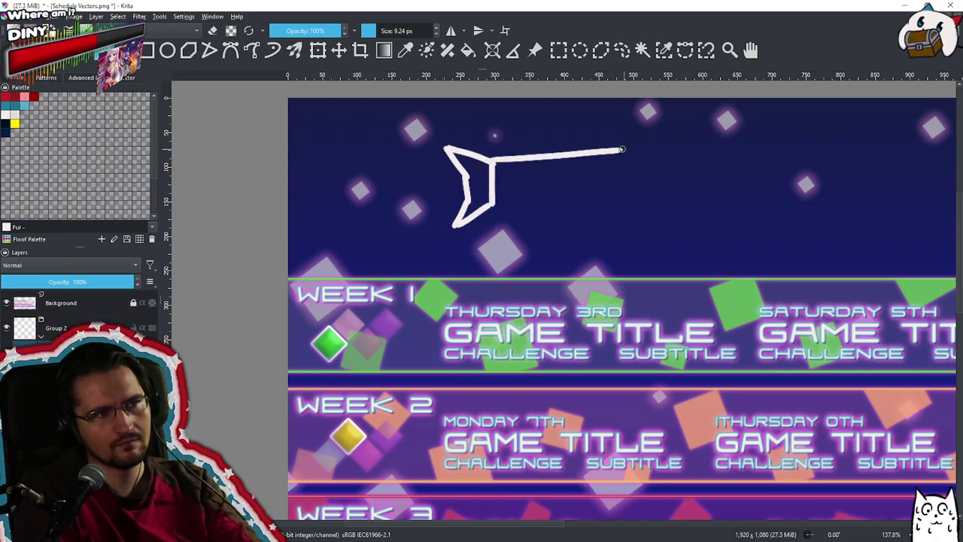
left_click_drag(496, 203, 601, 195)
left_click_drag(621, 149, 626, 193)
Add a pointed nose cone and a domed cockpit with a small figure inside to the rocket
mouse_move(652, 163)
left_mouse_down()
mouse_move(628, 191)
mouse_move(568, 196)
mouse_move(518, 115)
mouse_move(591, 155)
left_mouse_up()
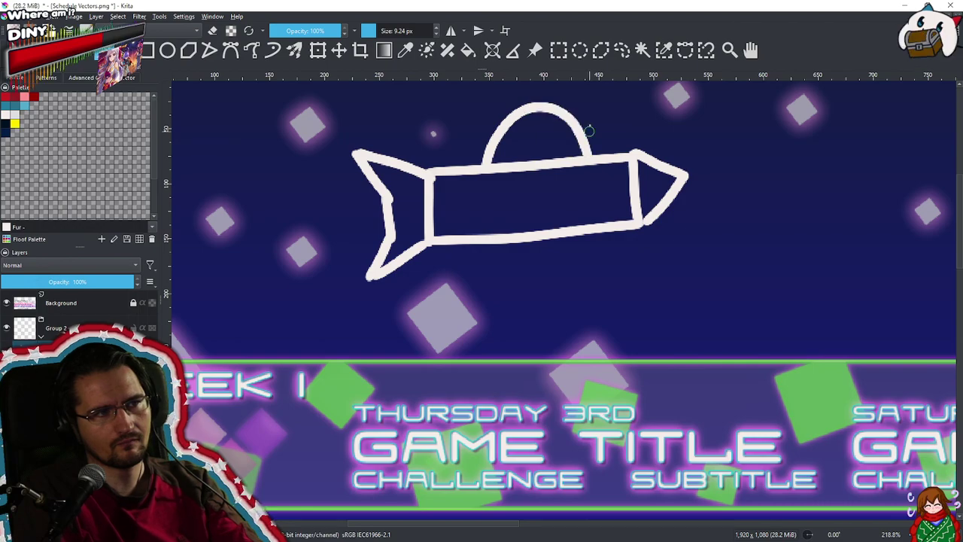
mouse_move(536, 143)
left_mouse_down()
mouse_move(549, 219)
mouse_move(535, 180)
mouse_move(546, 116)
left_mouse_up()
mouse_move(499, 244)
left_mouse_down()
mouse_move(496, 174)
mouse_move(553, 180)
mouse_move(536, 188)
mouse_move(584, 175)
mouse_move(539, 191)
mouse_move(611, 177)
mouse_move(625, 146)
mouse_move(648, 226)
left_mouse_up()
key("ctrl+z")
mouse_move(555, 167)
left_mouse_down()
mouse_move(544, 133)
mouse_move(532, 126)
mouse_move(606, 131)
mouse_move(592, 205)
left_mouse_up()
scroll(591, 205, "down", 6)
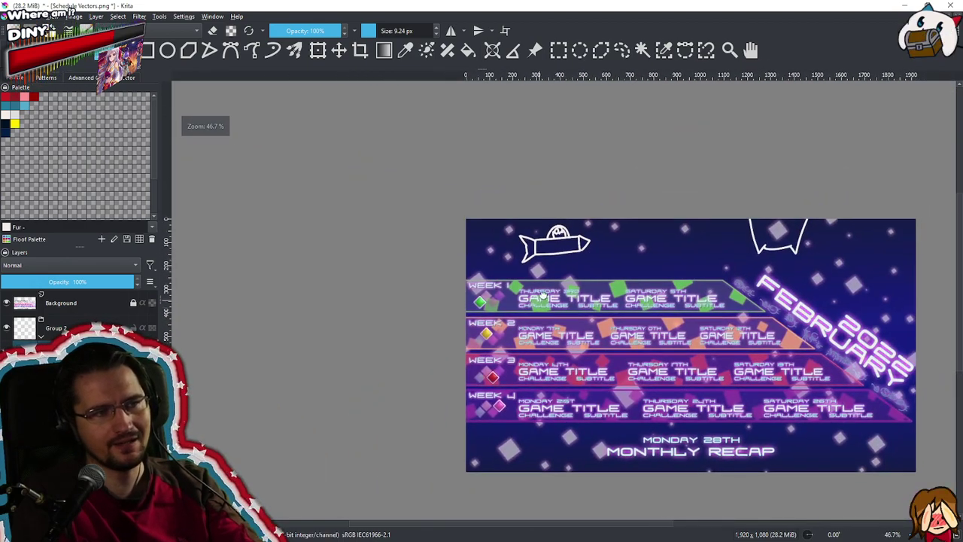
Turn the canvas upside down and sketch the rounded lower outline of a face between the cat head and the rocket
left_click_drag(557, 329, 500, 290)
left_click_drag(479, 327, 413, 415)
mouse_move(558, 263)
left_mouse_down()
mouse_move(517, 235)
mouse_move(551, 266)
left_mouse_up()
scroll(537, 268, "up", 3)
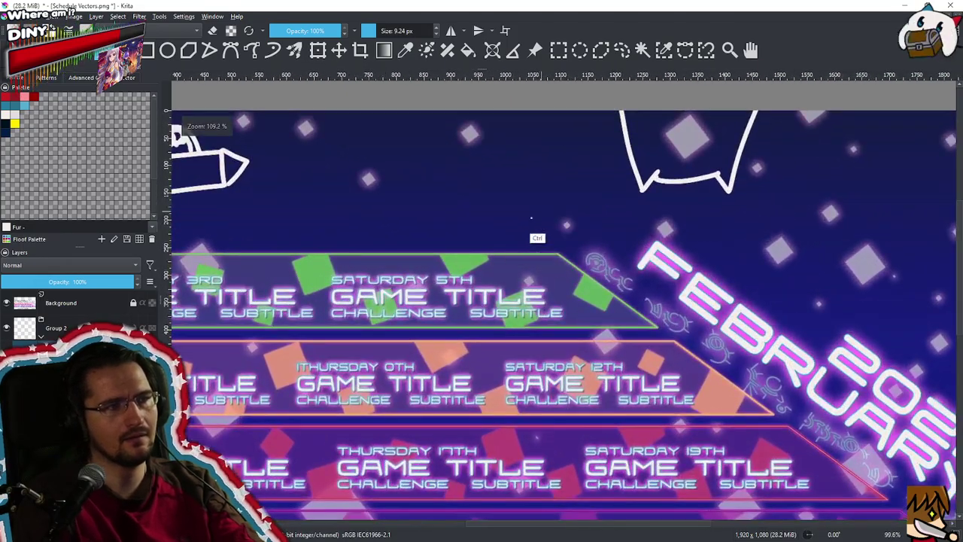
mouse_move(429, 173)
left_mouse_down()
mouse_move(522, 221)
mouse_move(507, 397)
mouse_move(652, 349)
mouse_move(529, 254)
mouse_move(490, 283)
mouse_move(508, 353)
left_mouse_up()
left_click_drag(544, 266, 536, 352)
key("ctrl+z")
key("ctrl+z")
mouse_move(473, 288)
left_mouse_down()
mouse_move(475, 317)
mouse_move(527, 350)
left_mouse_up()
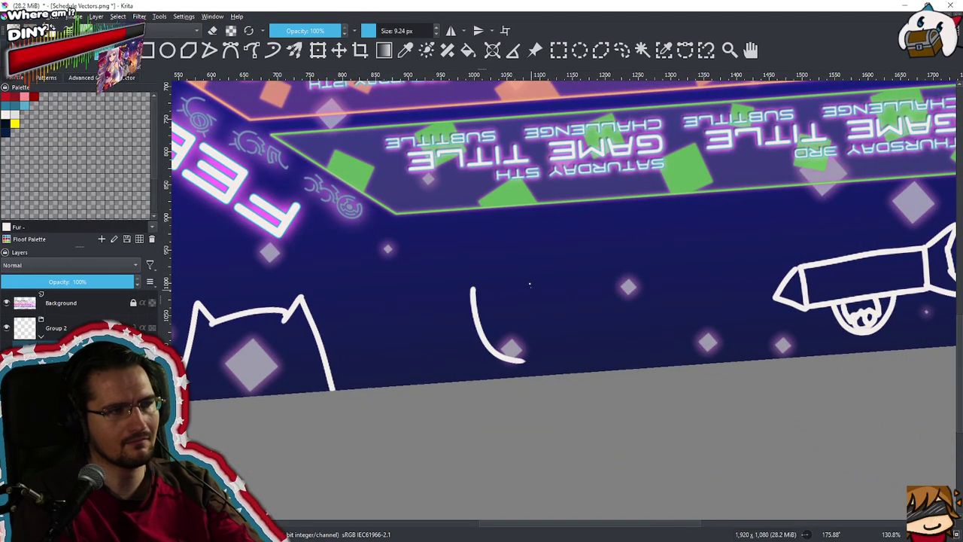
left_click_drag(535, 284, 529, 352)
Draw the upper face contour, two double-dash closed eyes and a looped shape inside the rounded lower face
mouse_move(524, 229)
left_mouse_down()
mouse_move(544, 263)
mouse_move(450, 292)
left_mouse_up()
key("ctrl+z")
mouse_move(529, 230)
left_mouse_down()
mouse_move(550, 262)
mouse_move(542, 274)
mouse_move(471, 286)
left_mouse_up()
mouse_move(482, 248)
left_mouse_down()
mouse_move(499, 245)
mouse_move(499, 254)
left_mouse_up()
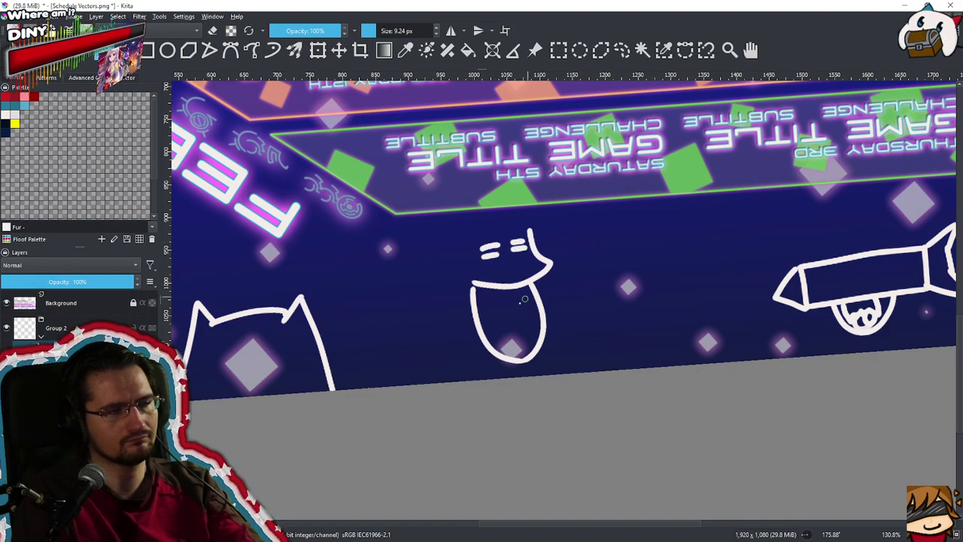
mouse_move(511, 300)
left_mouse_down()
mouse_move(507, 317)
mouse_move(524, 302)
mouse_move(518, 321)
left_mouse_up()
key("ctrl+z")
key("ctrl+z")
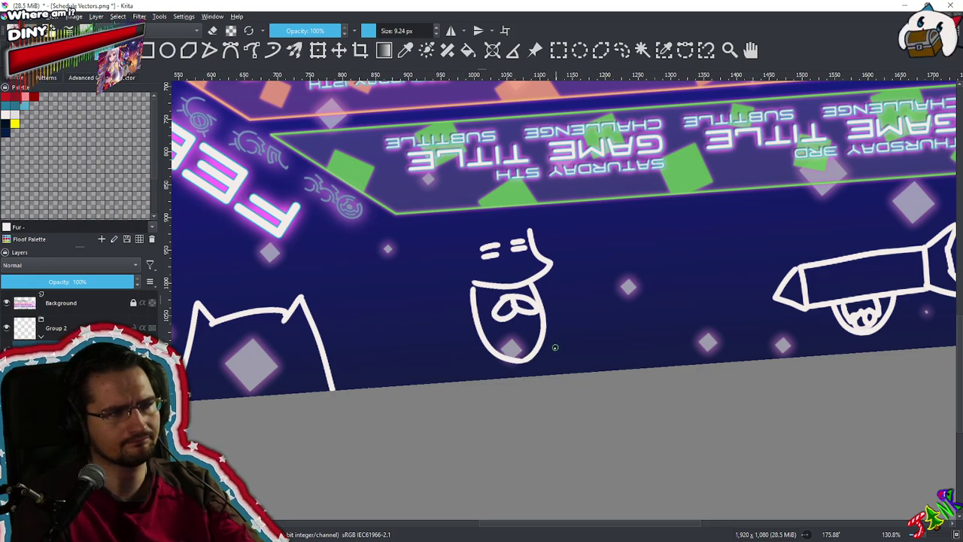
Add two small round hands at the canvas edge, then draw the character's side hair and jagged fringe
left_click_drag(552, 363, 553, 367)
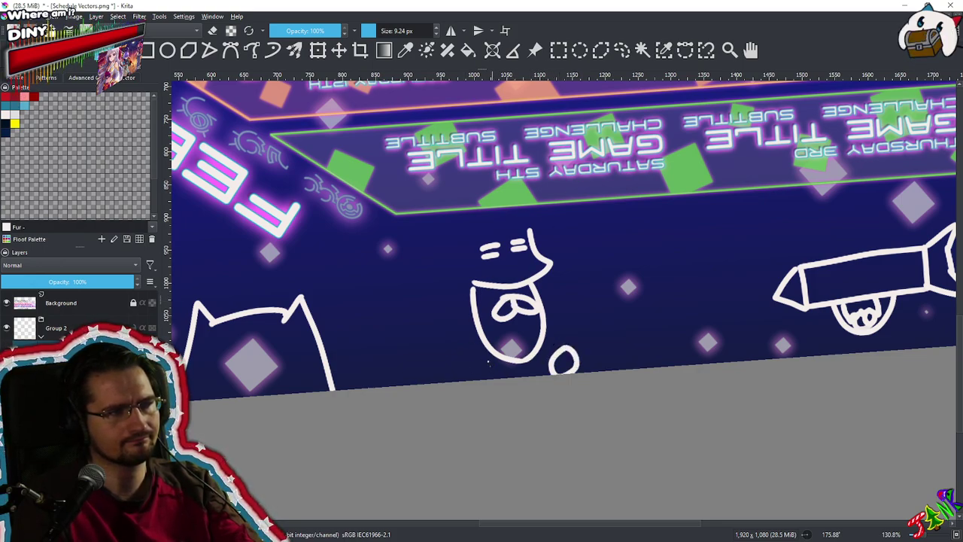
left_click_drag(488, 362, 494, 361)
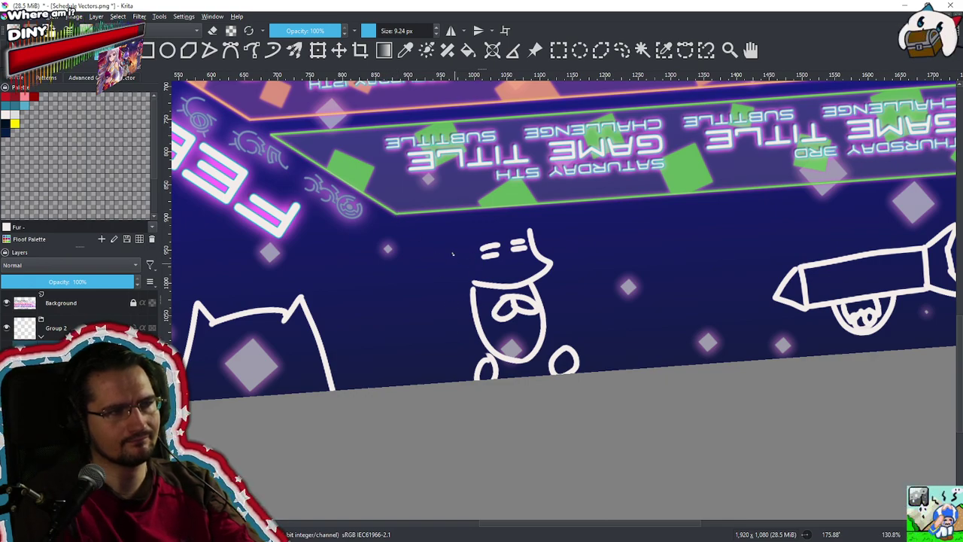
left_click_drag(450, 243, 482, 331)
left_click_drag(471, 225, 474, 263)
mouse_move(471, 226)
left_mouse_down()
mouse_move(485, 246)
mouse_move(490, 222)
mouse_move(509, 242)
mouse_move(515, 216)
mouse_move(529, 245)
left_mouse_up()
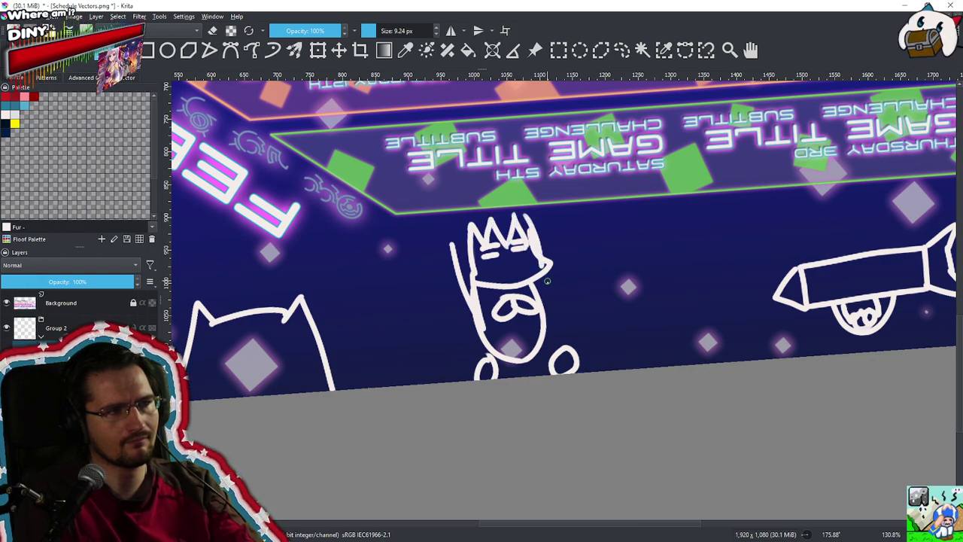
left_click_drag(550, 272, 536, 277)
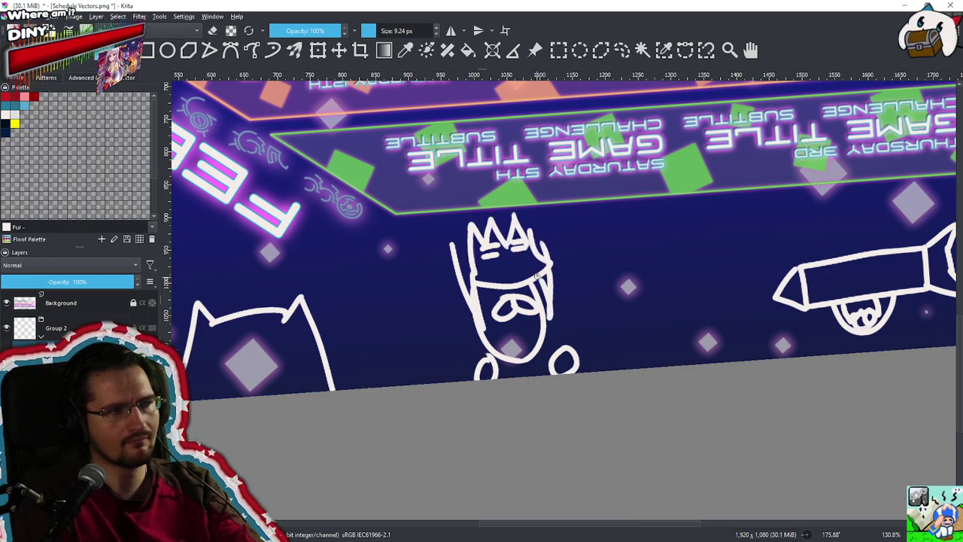
Outline the top of the character's head, with a curved hair tuft above it and spiky strands at the side
left_click_drag(450, 237, 481, 207)
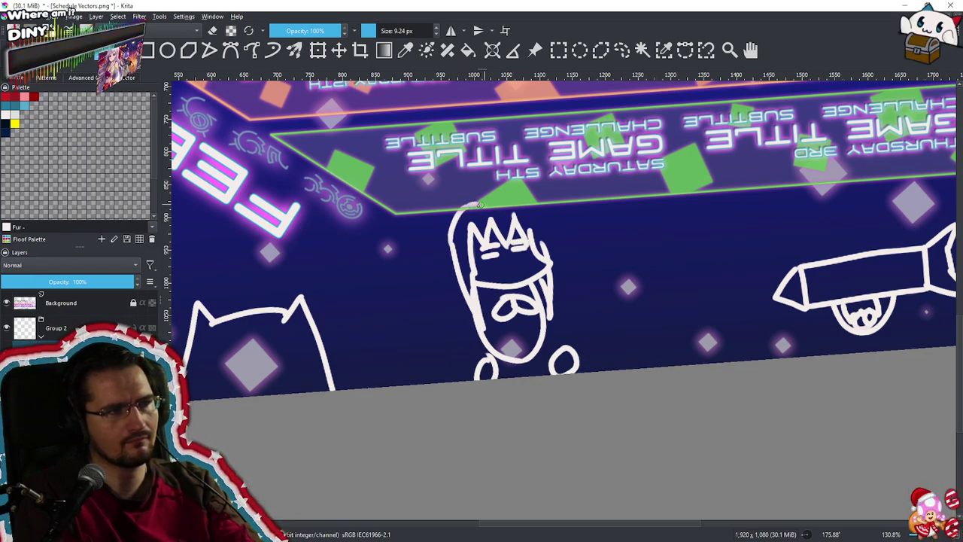
mouse_move(482, 203)
left_mouse_down()
mouse_move(524, 202)
mouse_move(545, 226)
left_mouse_up()
mouse_move(474, 203)
left_mouse_down()
mouse_move(455, 192)
mouse_move(501, 189)
left_mouse_up()
left_click_drag(482, 150, 503, 193)
mouse_move(469, 225)
left_mouse_down()
mouse_move(505, 239)
mouse_move(478, 308)
left_mouse_up()
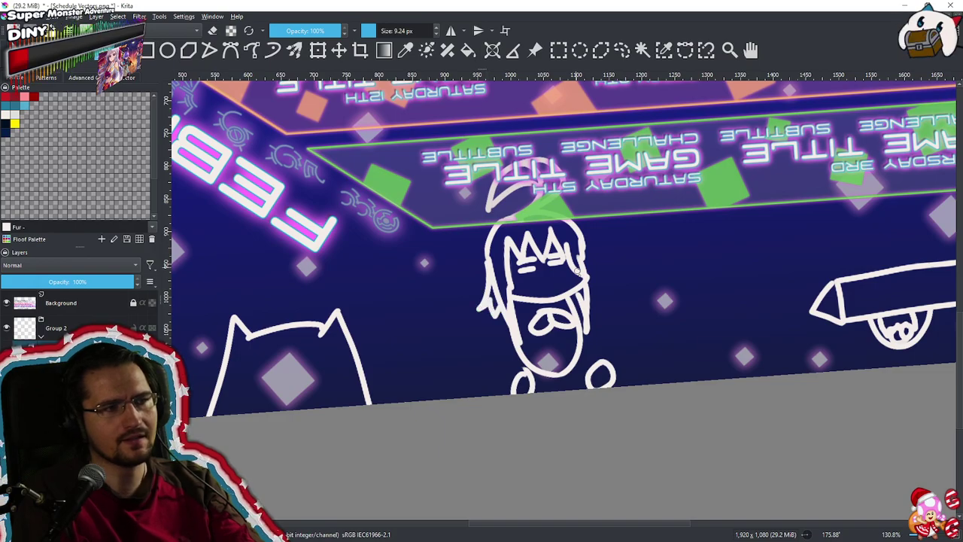
Finish the character's hair, rotate the canvas back to nearly upright and add dots for the cat's eyes and nose
mouse_move(585, 265)
left_mouse_down()
mouse_move(599, 290)
mouse_move(550, 358)
left_mouse_up()
left_click_drag(554, 359, 602, 219)
left_click_drag(604, 299, 640, 208)
left_click_drag(595, 262, 609, 243)
left_click_drag(677, 136, 581, 246)
scroll(557, 290, "up", 3)
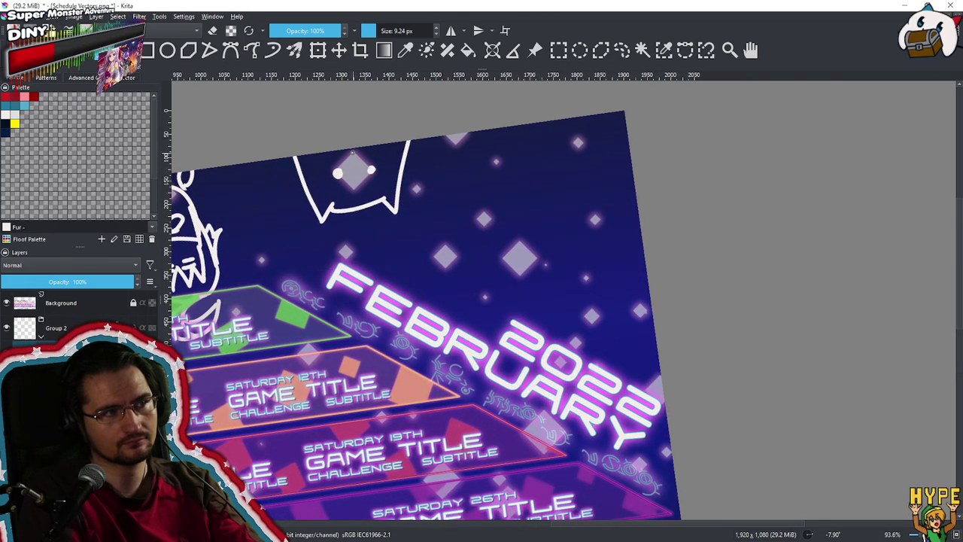
scroll(557, 246, "down", 4)
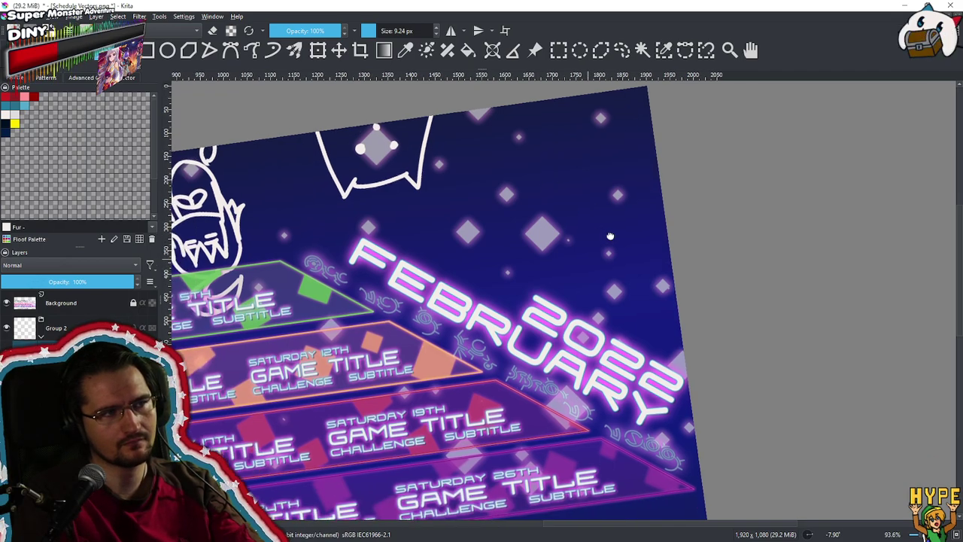
Sketch a round pig head with two floppy ears in the empty area above the 2022 text
left_click_drag(619, 225, 625, 233)
scroll(610, 143, "up", 6)
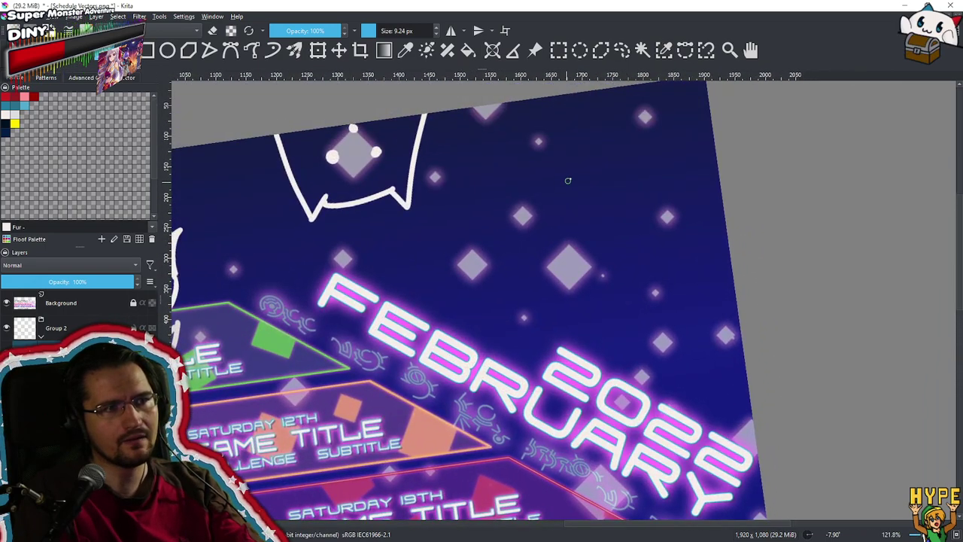
mouse_move(572, 175)
left_mouse_down()
mouse_move(553, 251)
mouse_move(608, 185)
mouse_move(530, 224)
mouse_move(632, 218)
mouse_move(610, 133)
mouse_move(591, 137)
mouse_move(625, 122)
mouse_move(605, 161)
mouse_move(672, 150)
mouse_move(667, 164)
mouse_move(629, 169)
left_mouse_up()
key("ctrl+z")
key("ctrl+z")
key("ctrl+z")
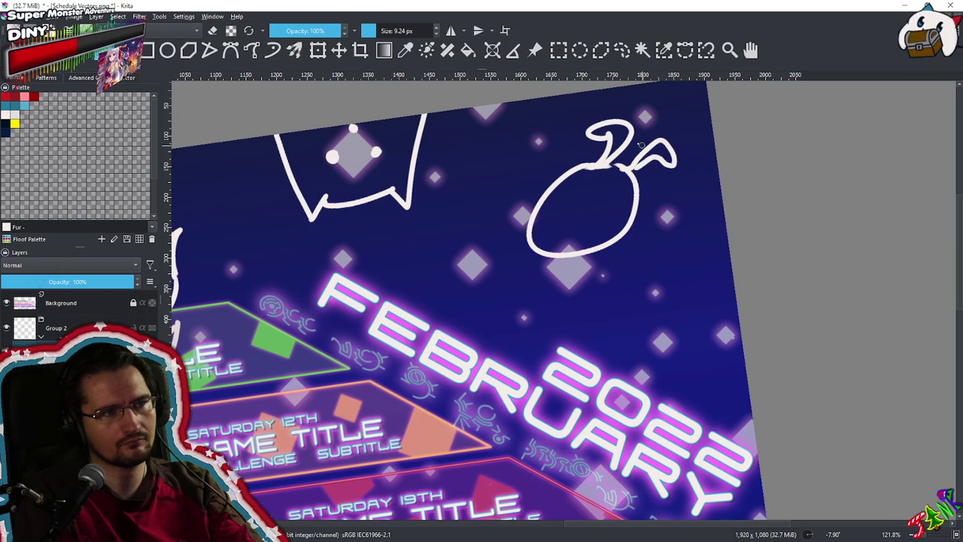
Add an oval snout with two nostrils to the pig's face
left_click_drag(537, 240, 581, 254)
key("ctrl+z")
mouse_move(560, 204)
left_mouse_down()
mouse_move(547, 226)
mouse_move(586, 225)
mouse_move(570, 208)
left_mouse_up()
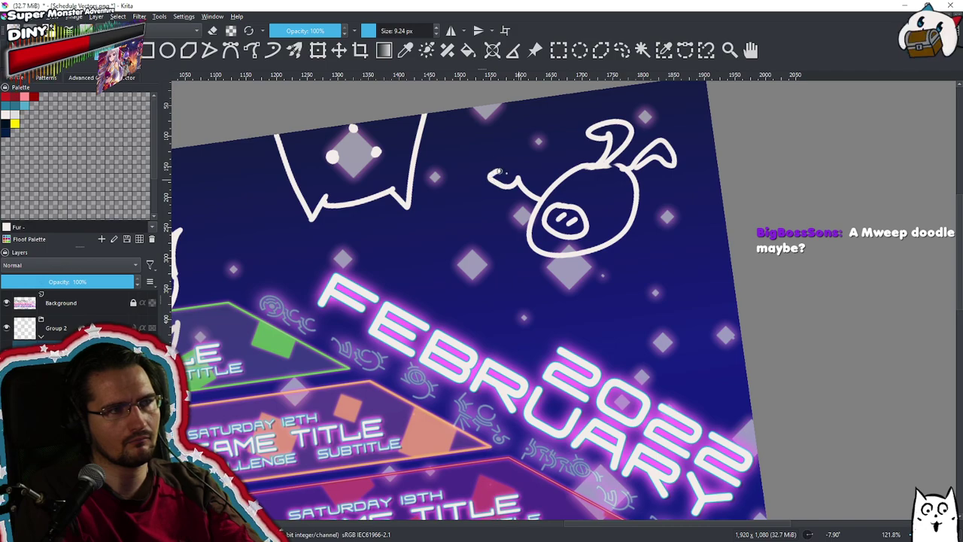
Add two limbs with hearts-shaped hooves to the pig, one on each side of its round body
left_click_drag(518, 172, 548, 196)
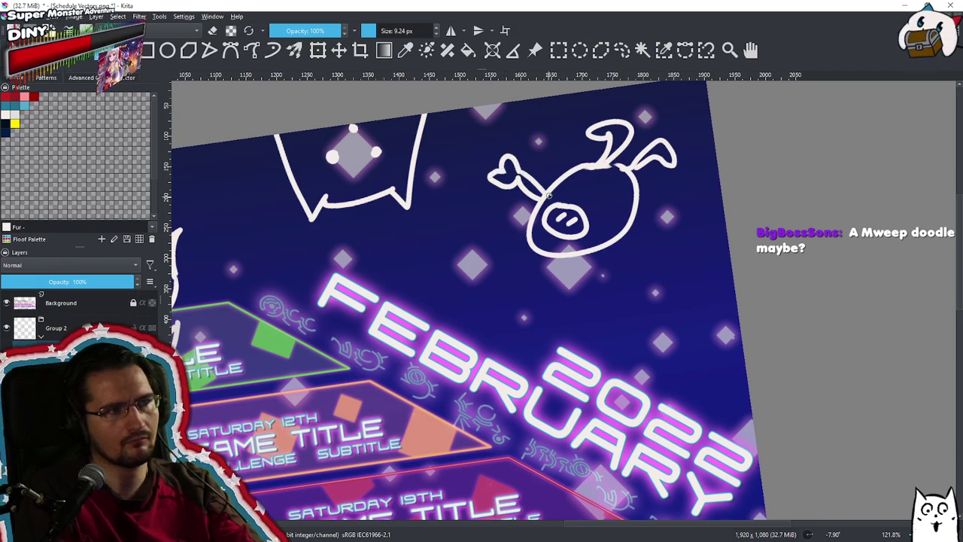
left_click_drag(617, 228, 658, 248)
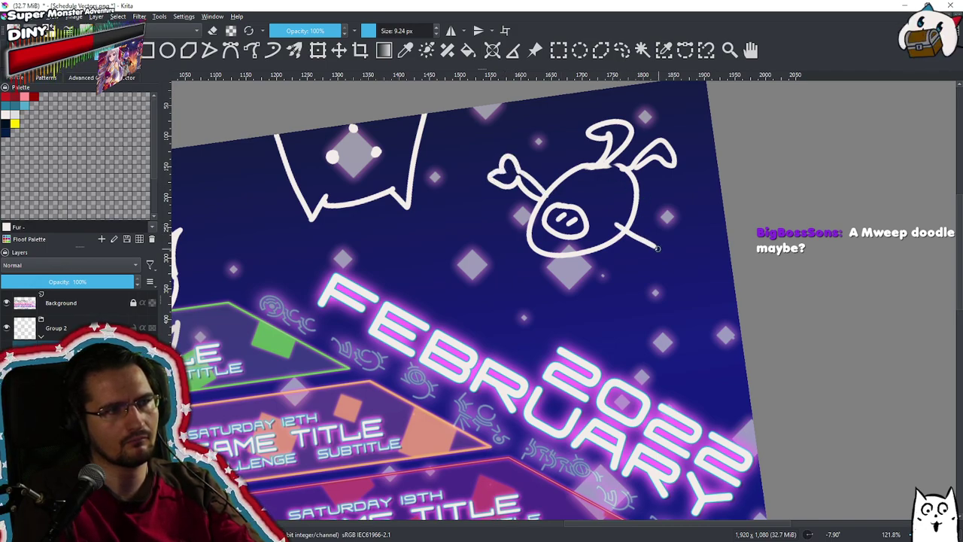
mouse_move(602, 235)
left_mouse_down()
mouse_move(682, 258)
mouse_move(613, 249)
mouse_move(582, 272)
left_mouse_up()
left_click_drag(582, 290, 623, 274)
left_click_drag(590, 297, 630, 216)
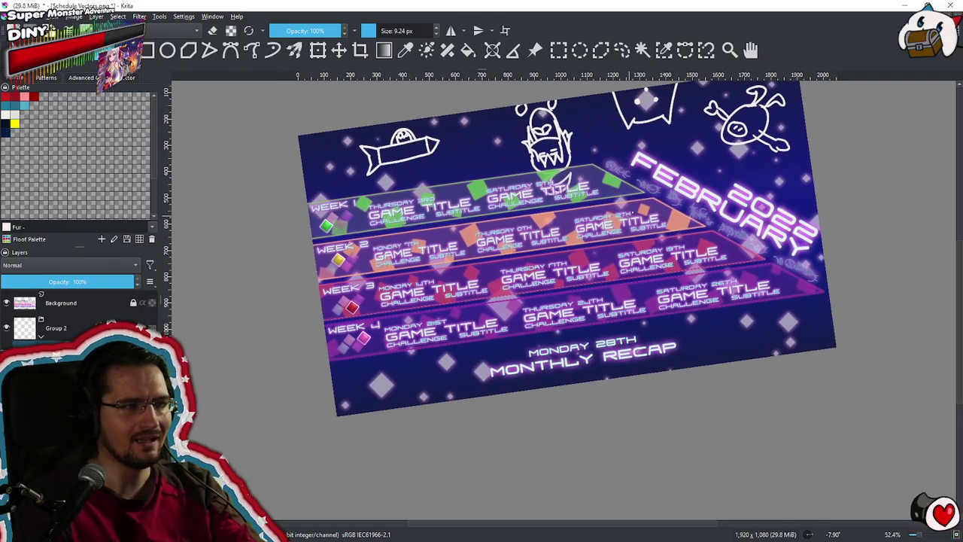
Start a new character in the starry space below the Week 4 row with a domed head top and two oval eyes
left_click_drag(615, 261, 619, 242)
left_click_drag(460, 340, 529, 318)
left_click_drag(527, 325, 533, 257)
mouse_move(536, 331)
left_mouse_down()
mouse_move(623, 255)
mouse_move(617, 297)
mouse_move(555, 318)
mouse_move(560, 244)
mouse_move(615, 254)
left_mouse_up()
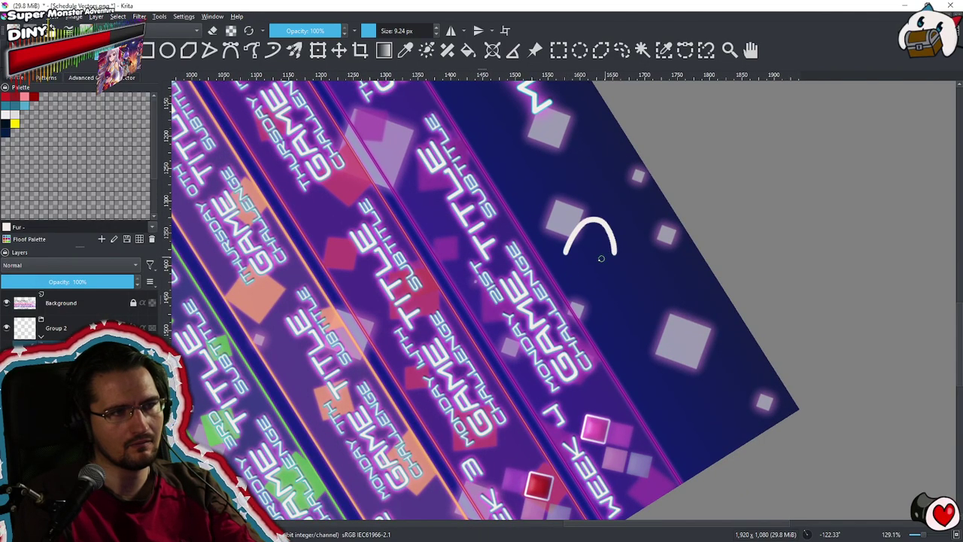
left_click_drag(543, 253, 566, 258)
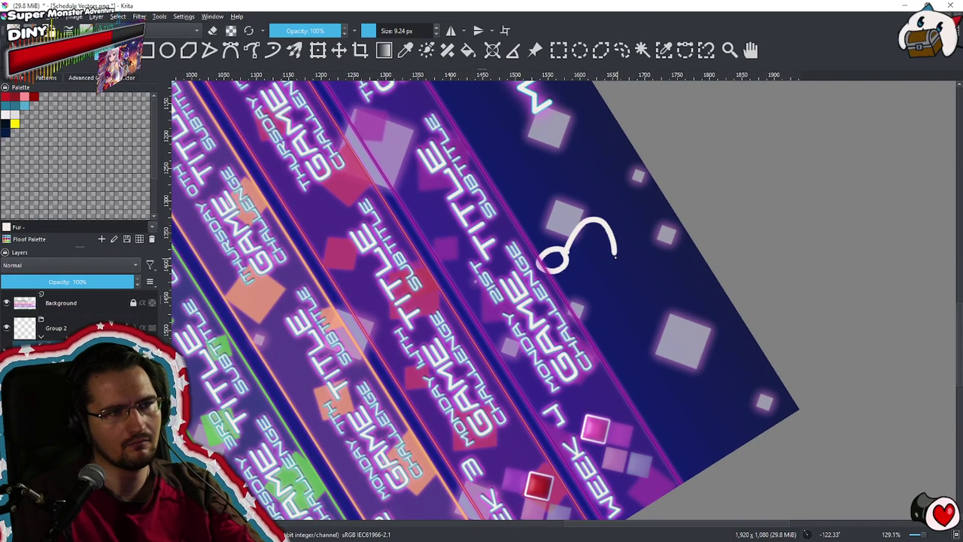
mouse_move(630, 258)
left_mouse_down()
mouse_move(604, 262)
mouse_move(634, 267)
mouse_move(615, 271)
mouse_move(637, 263)
mouse_move(617, 252)
left_mouse_up()
key("ctrl+z")
key("ctrl+z")
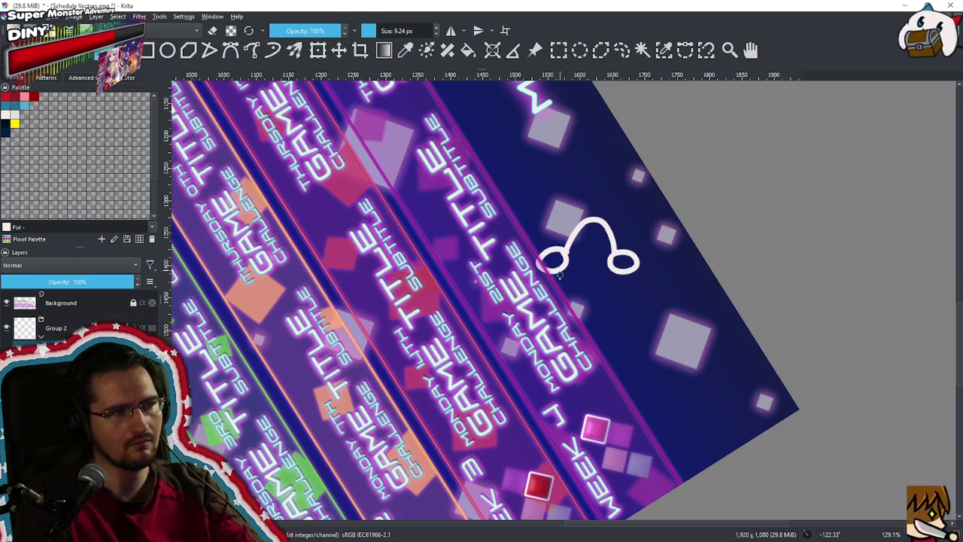
Complete the character's face with a wide jaw, mouth and pupils, and add a small crown on top of the head
mouse_move(536, 301)
left_mouse_down()
mouse_move(561, 331)
mouse_move(641, 320)
mouse_move(627, 264)
left_mouse_up()
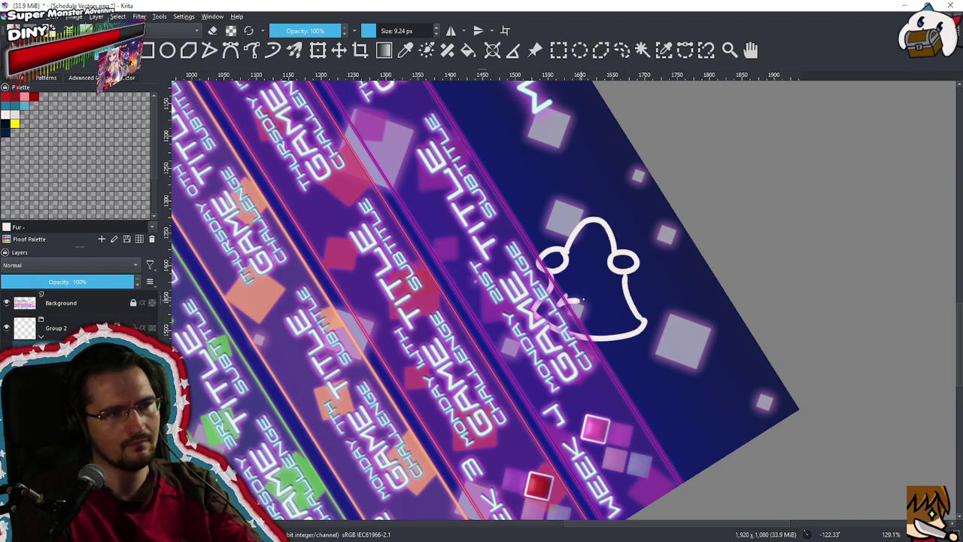
left_click_drag(588, 309, 615, 308)
key("ctrl+z")
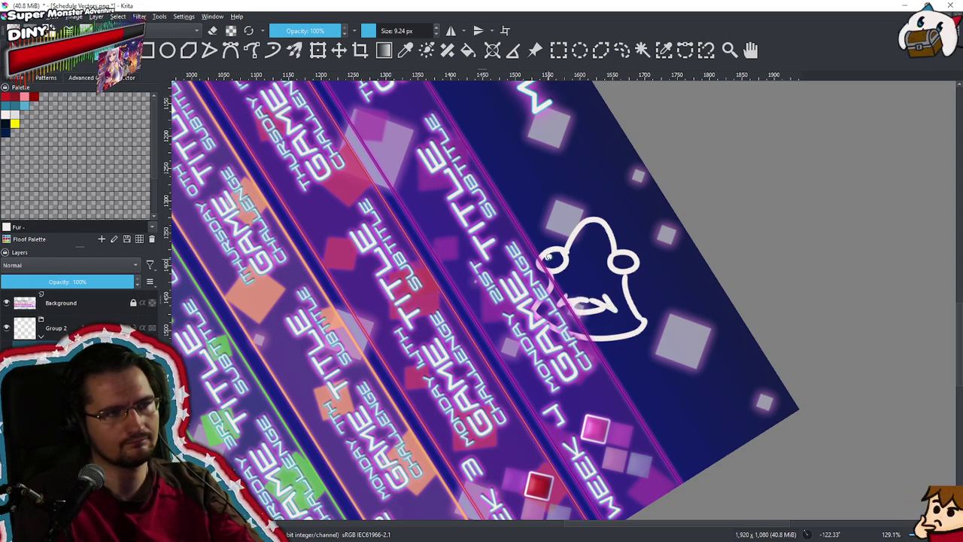
mouse_move(606, 234)
left_mouse_down()
mouse_move(615, 227)
mouse_move(596, 185)
mouse_move(624, 215)
left_mouse_up()
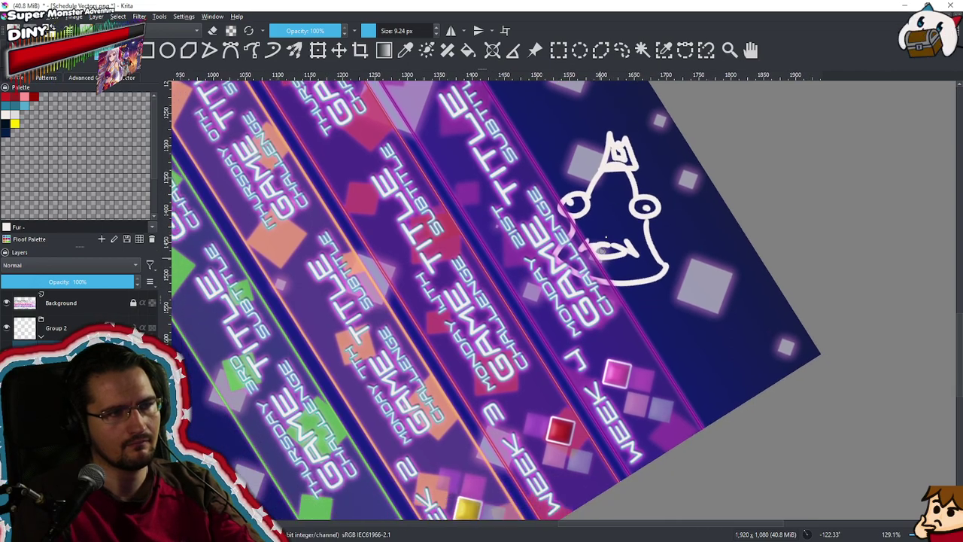
left_click_drag(618, 200, 631, 152)
Draw the left robe flap as a curved, pointed shape hanging below the crowned character's head
left_click_drag(565, 269, 527, 354)
key("ctrl+z")
mouse_move(566, 272)
left_mouse_down()
mouse_move(536, 384)
mouse_move(570, 356)
mouse_move(594, 314)
left_mouse_up()
key("ctrl+z")
mouse_move(537, 385)
left_mouse_down()
mouse_move(601, 286)
mouse_move(663, 385)
left_mouse_up()
key("ctrl+z")
left_click_drag(606, 284, 664, 385)
mouse_move(662, 278)
left_mouse_down()
mouse_move(677, 352)
mouse_move(672, 390)
left_mouse_up()
key("ctrl+z")
key("ctrl+z")
mouse_move(607, 289)
left_mouse_down()
mouse_move(629, 345)
mouse_move(670, 380)
left_mouse_up()
left_click_drag(661, 281, 680, 397)
key("ctrl+z")
key("ctrl+z")
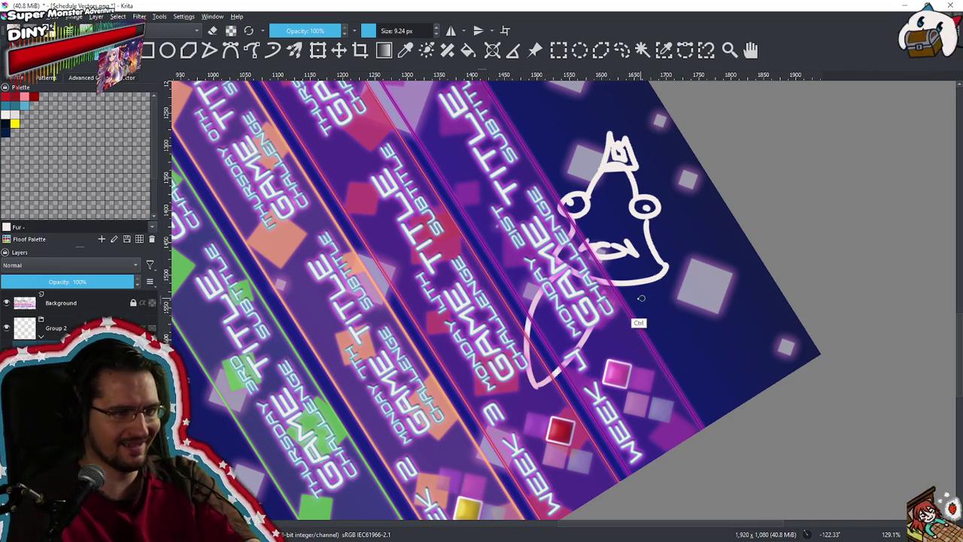
left_click_drag(608, 289, 676, 398)
mouse_move(660, 280)
left_mouse_down()
mouse_move(678, 365)
mouse_move(673, 414)
left_mouse_up()
key("ctrl+z")
left_click_drag(660, 280, 670, 392)
key("ctrl+z")
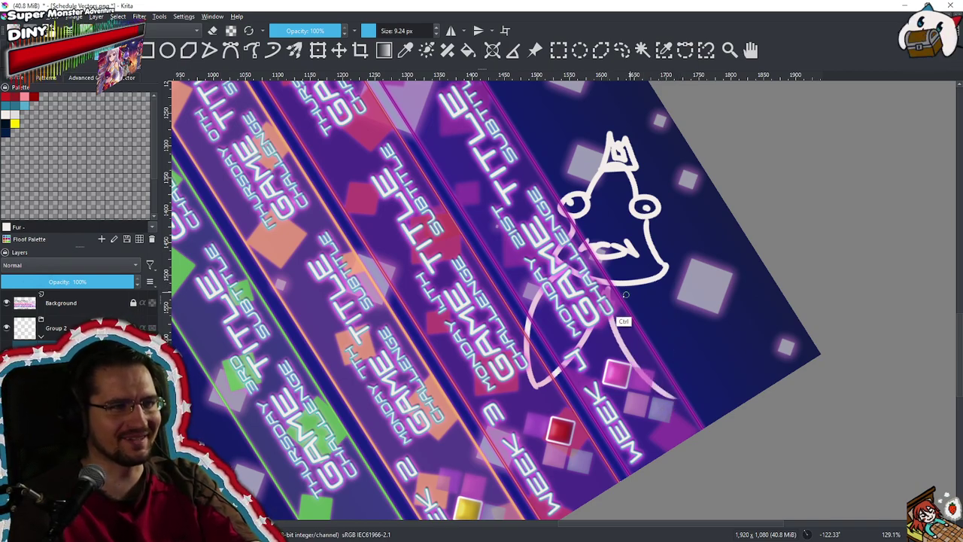
key("ctrl+z")
Draw the right robe flap with inner and outer curves meeting in a point below the crowned character's head
left_click_drag(607, 316, 671, 397)
left_click_drag(663, 277, 679, 405)
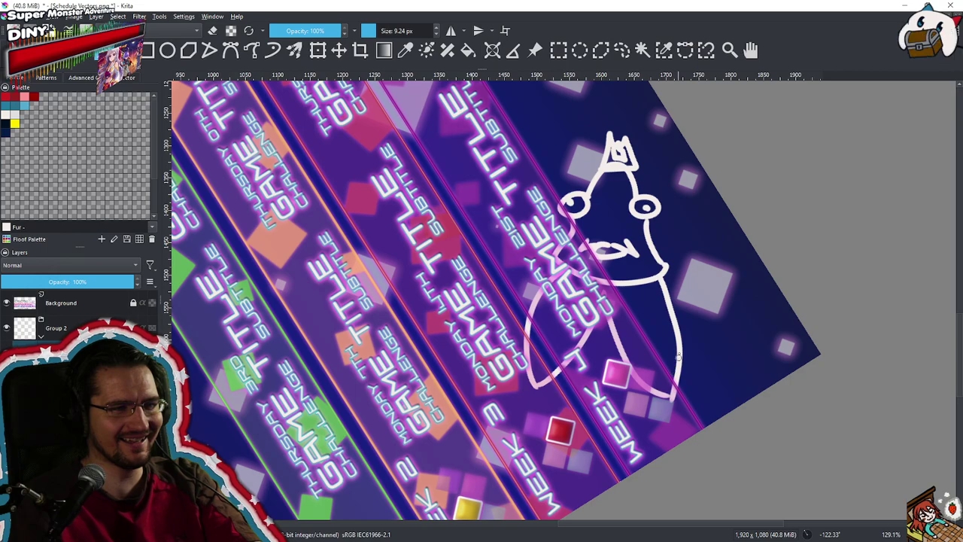
key("ctrl+z")
left_click_drag(660, 276, 671, 388)
key("ctrl+z")
left_click_drag(661, 277, 676, 394)
Close the crowned character's belly with a curve between the robe flaps and add two rounded feet underneath
left_click_drag(589, 343, 602, 309)
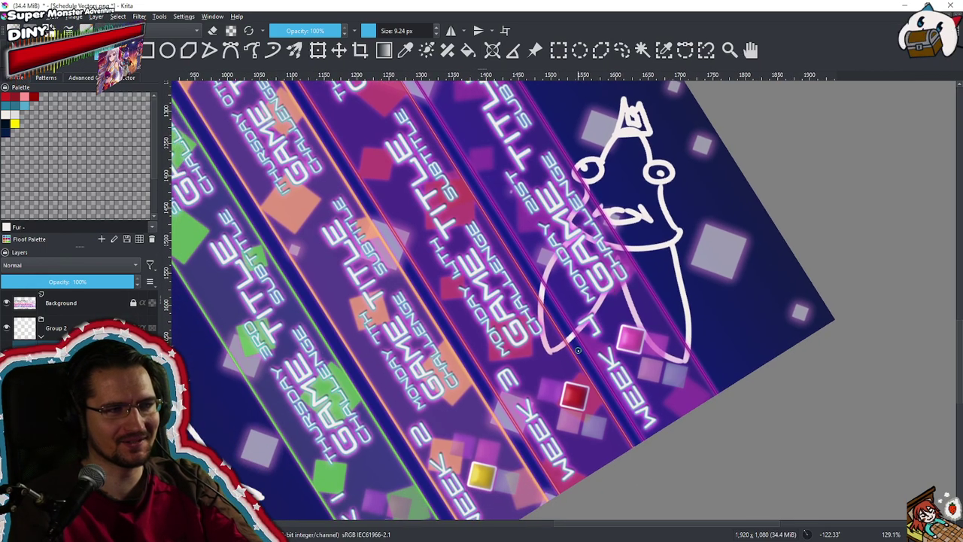
left_click_drag(577, 341, 624, 364)
key("ctrl+z")
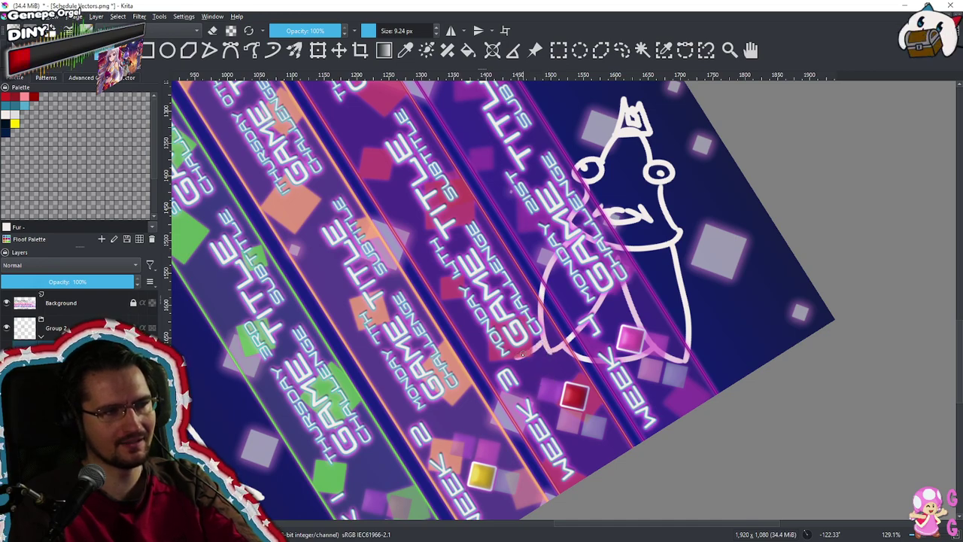
left_click_drag(505, 355, 548, 378)
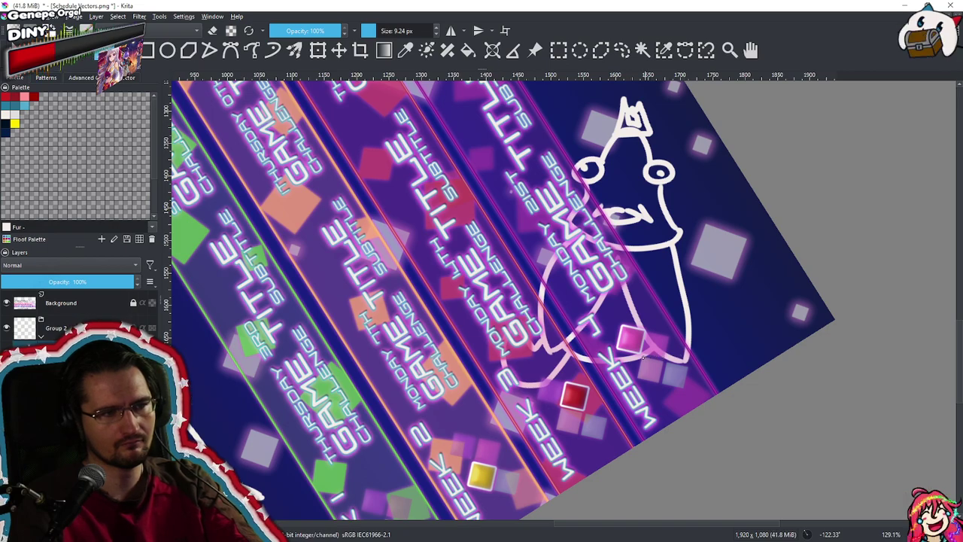
mouse_move(646, 364)
left_mouse_down()
mouse_move(659, 390)
mouse_move(712, 381)
left_mouse_up()
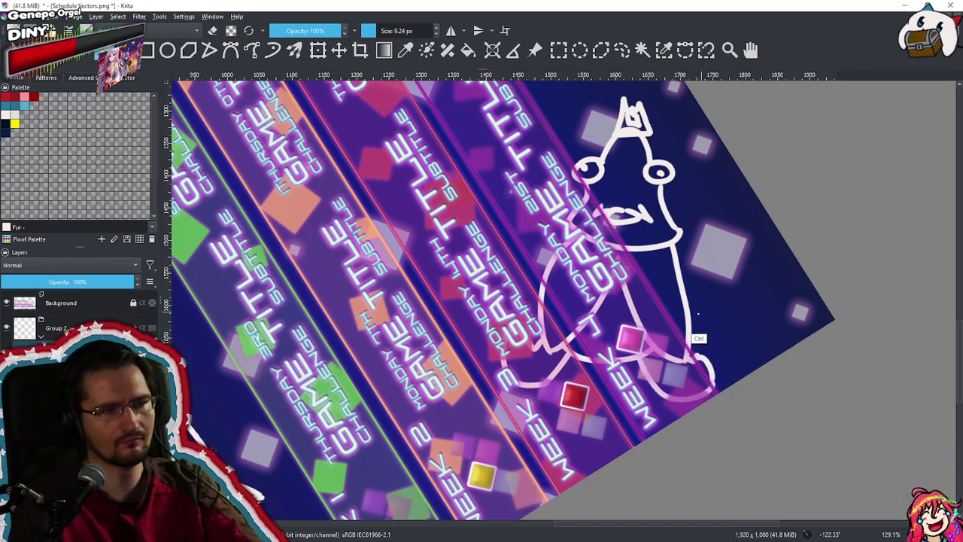
Return the canvas to 0° rotation and review the whole schedule graphic with its doodles
scroll(692, 359, "down", 5)
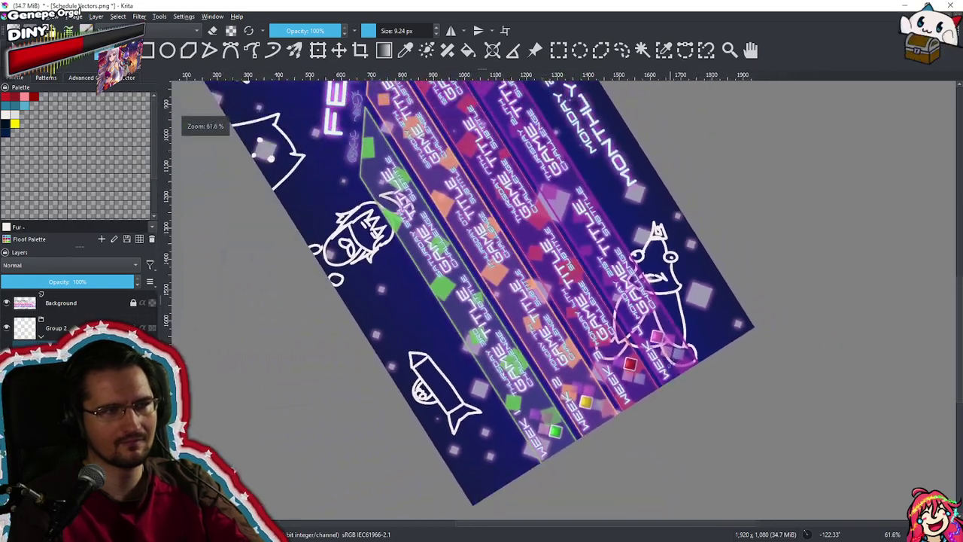
left_click_drag(688, 344, 535, 389)
left_click_drag(612, 384, 551, 403)
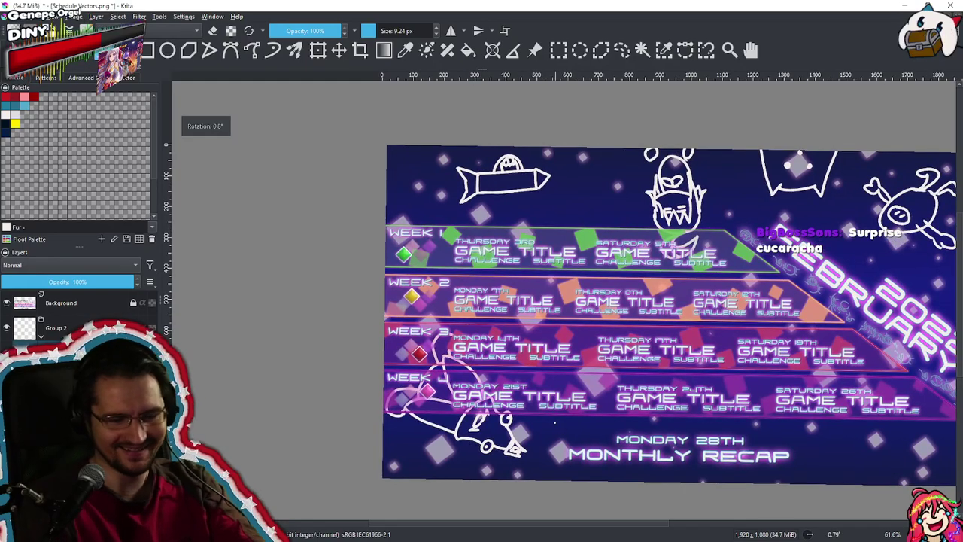
key("5")
left_click_drag(594, 273, 494, 271)
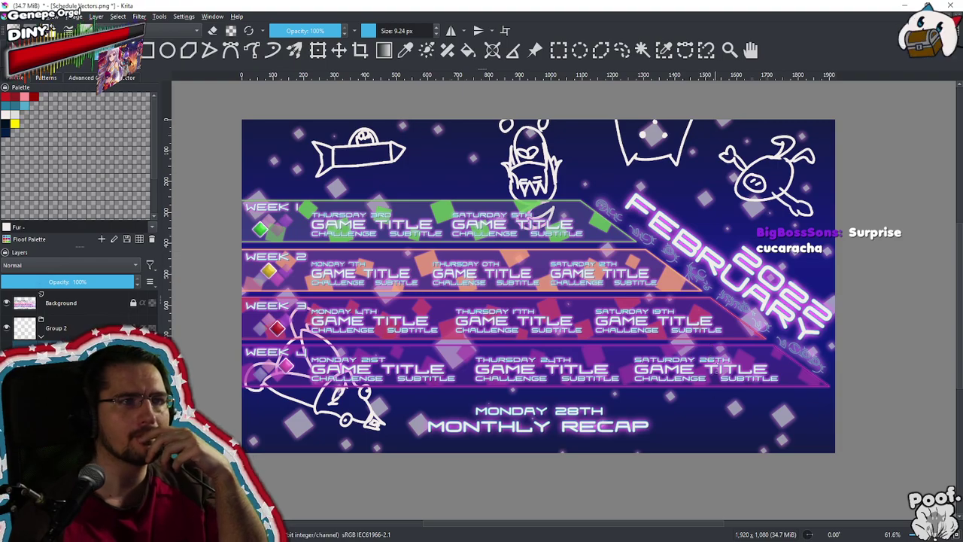
Outline a new creature's head below the Saturday 26th entry, with a domed top, flared cheeks and curved lower edge
left_click_drag(703, 438, 626, 361)
left_click_drag(626, 383, 634, 326)
left_click_drag(700, 331, 587, 340)
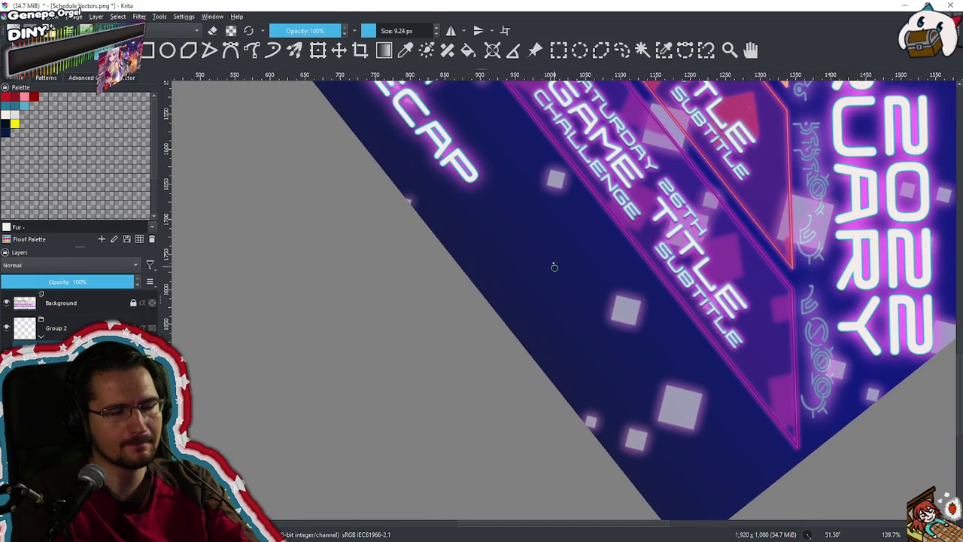
mouse_move(574, 269)
left_mouse_down()
mouse_move(570, 296)
mouse_move(596, 323)
left_mouse_up()
key("ctrl+z")
mouse_move(587, 260)
left_mouse_down()
mouse_move(565, 311)
mouse_move(610, 334)
mouse_move(681, 317)
mouse_move(667, 273)
left_mouse_up()
mouse_move(587, 260)
left_mouse_down()
mouse_move(620, 252)
mouse_move(605, 251)
mouse_move(610, 244)
mouse_move(670, 265)
left_mouse_up()
key("ctrl+z")
key("ctrl+z")
left_click_drag(589, 256, 668, 268)
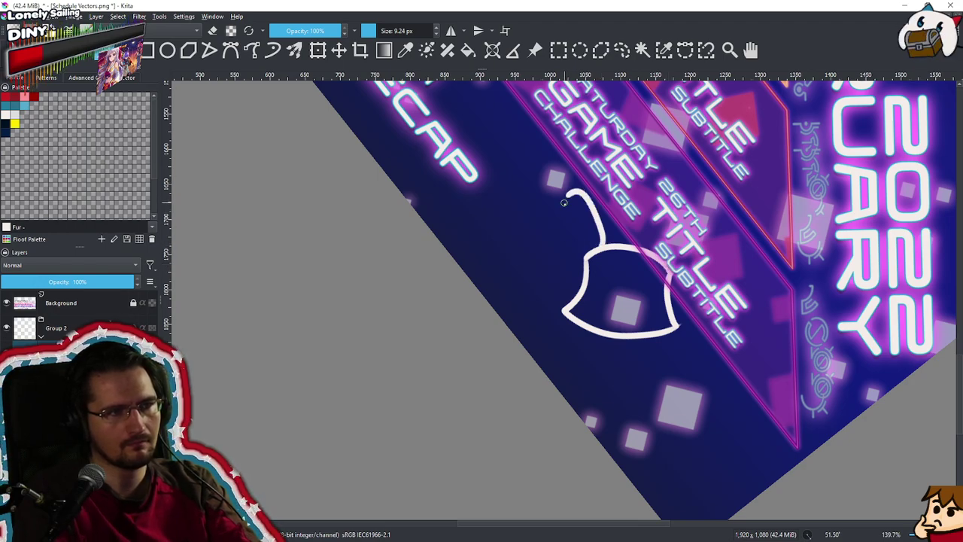
Add a long, pointed ear on each side of the creature's head
mouse_move(601, 241)
left_mouse_down()
mouse_move(566, 185)
mouse_move(588, 261)
left_mouse_up()
mouse_move(668, 248)
left_mouse_down()
mouse_move(730, 229)
mouse_move(669, 281)
left_mouse_up()
key("ctrl+z")
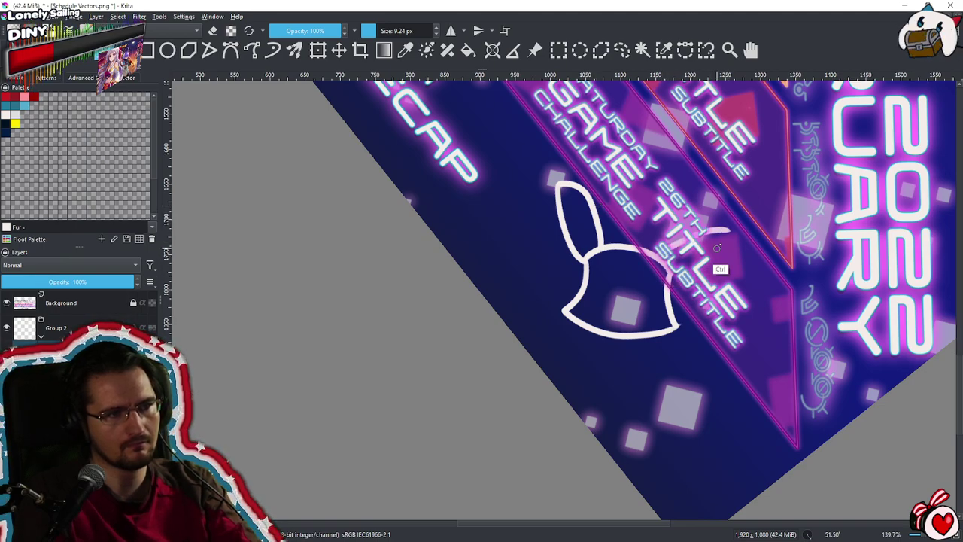
mouse_move(729, 230)
left_mouse_down()
mouse_move(673, 266)
mouse_move(665, 205)
left_mouse_up()
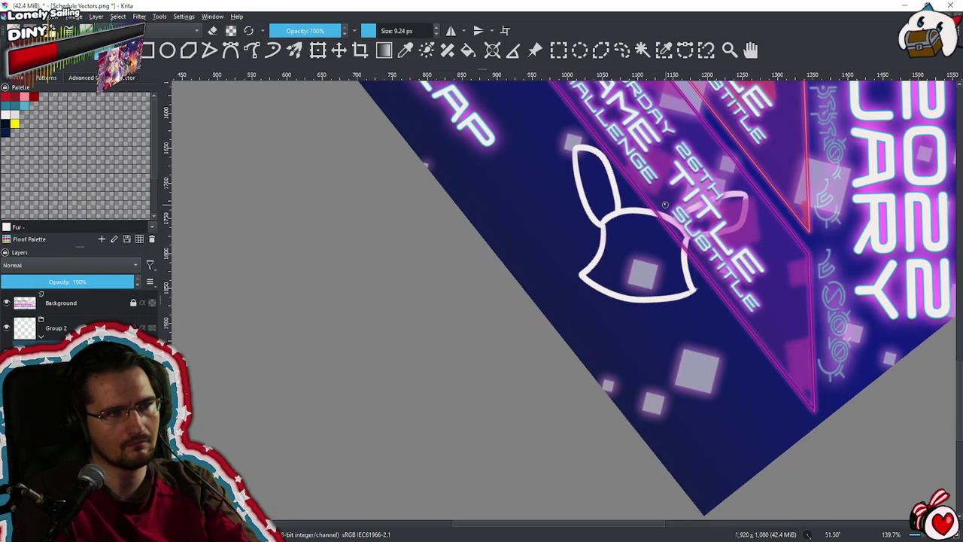
Draw the creature's body below the head, with curved outer sides and a pointed chest between two inner curves
left_click_drag(586, 282, 600, 369)
key("ctrl+z")
mouse_move(593, 286)
left_mouse_down()
mouse_move(585, 322)
mouse_move(606, 352)
left_mouse_up()
mouse_move(602, 317)
left_mouse_down()
mouse_move(609, 360)
mouse_move(638, 380)
left_mouse_up()
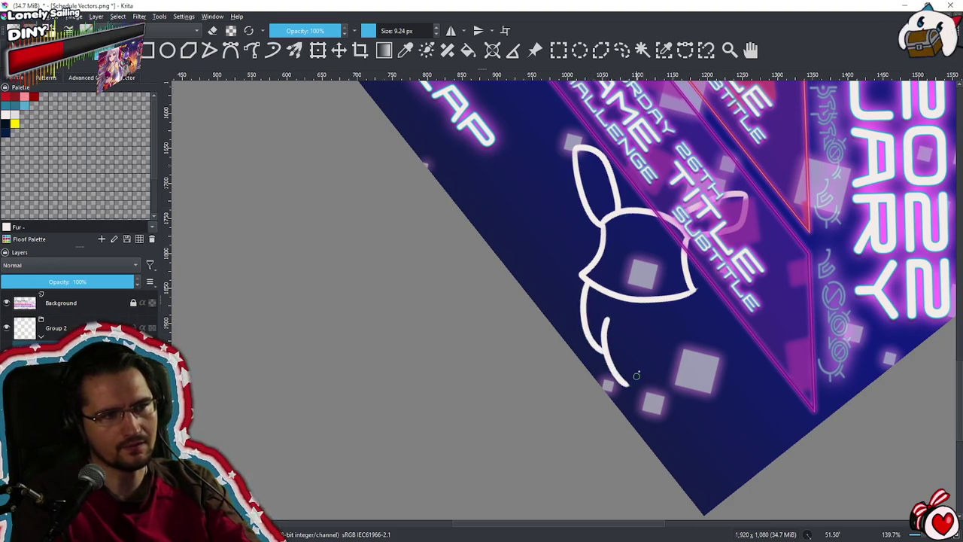
key("ctrl+z")
mouse_move(597, 316)
left_mouse_down()
mouse_move(608, 349)
mouse_move(638, 373)
left_mouse_up()
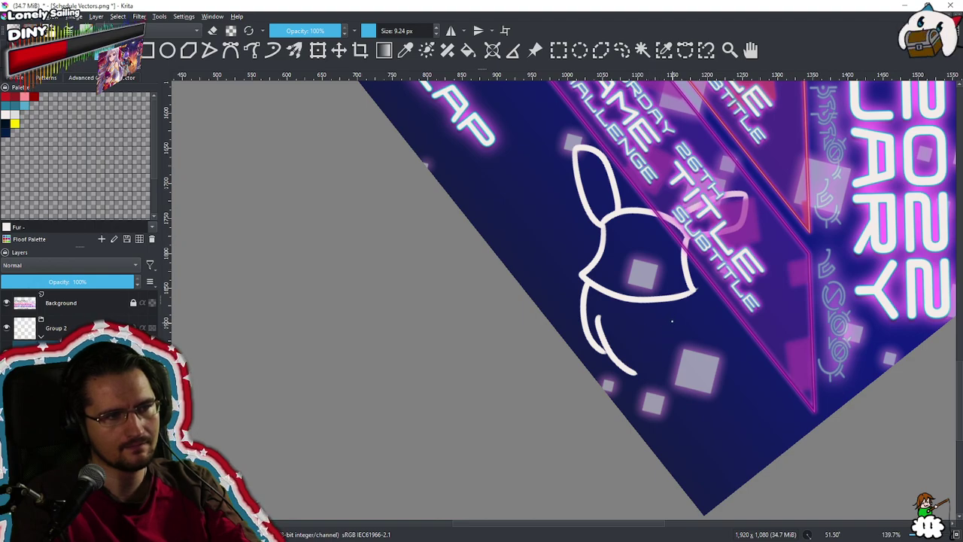
left_click_drag(672, 322, 634, 361)
key("ctrl+z")
left_click_drag(675, 321, 634, 372)
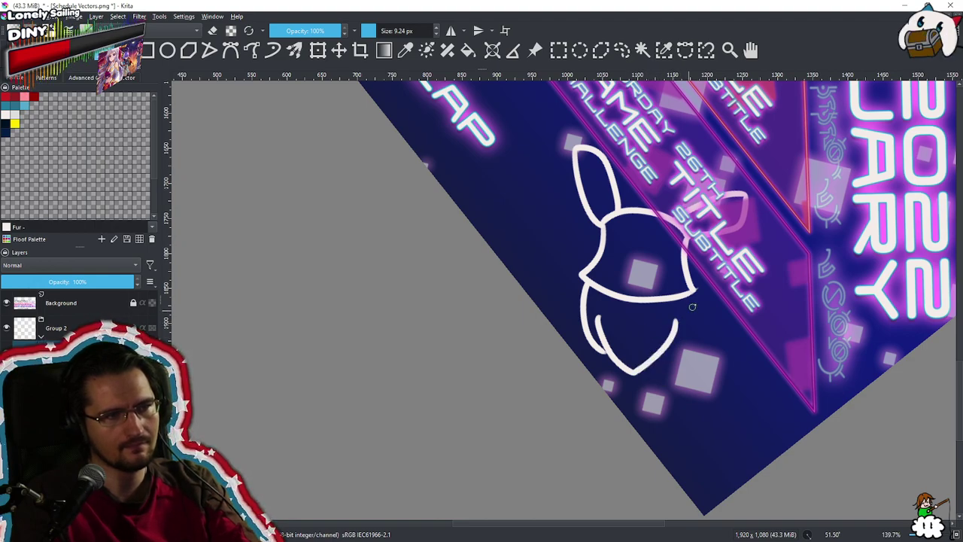
mouse_move(691, 308)
left_mouse_down()
mouse_move(677, 343)
mouse_move(661, 351)
mouse_move(697, 298)
mouse_move(685, 342)
mouse_move(700, 337)
mouse_move(698, 291)
left_mouse_up()
key("ctrl+z")
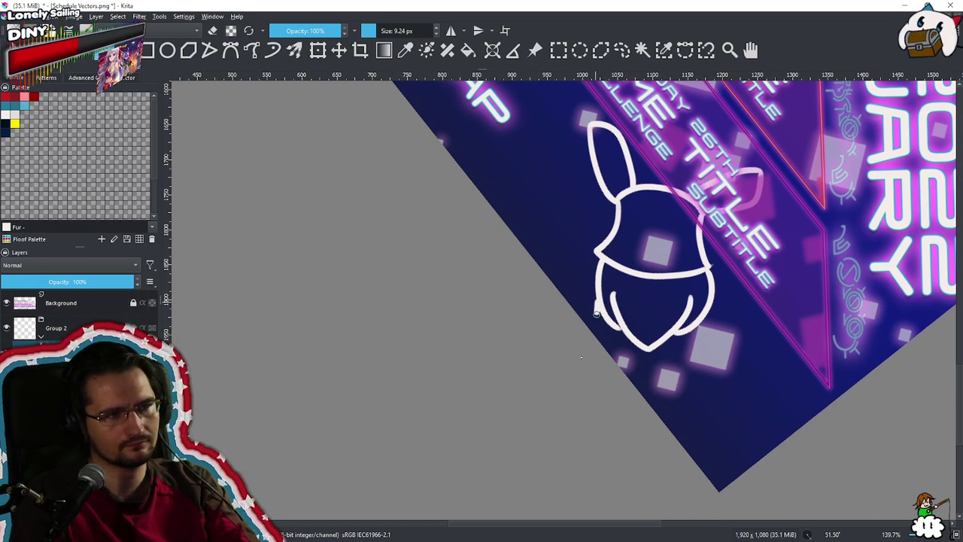
Add short legs beneath the creature's body and a large leaf-shaped tail at its side
key("ctrl+z")
mouse_move(600, 306)
left_mouse_down()
mouse_move(580, 363)
mouse_move(598, 391)
mouse_move(612, 353)
mouse_move(591, 346)
mouse_move(590, 359)
mouse_move(631, 333)
left_mouse_up()
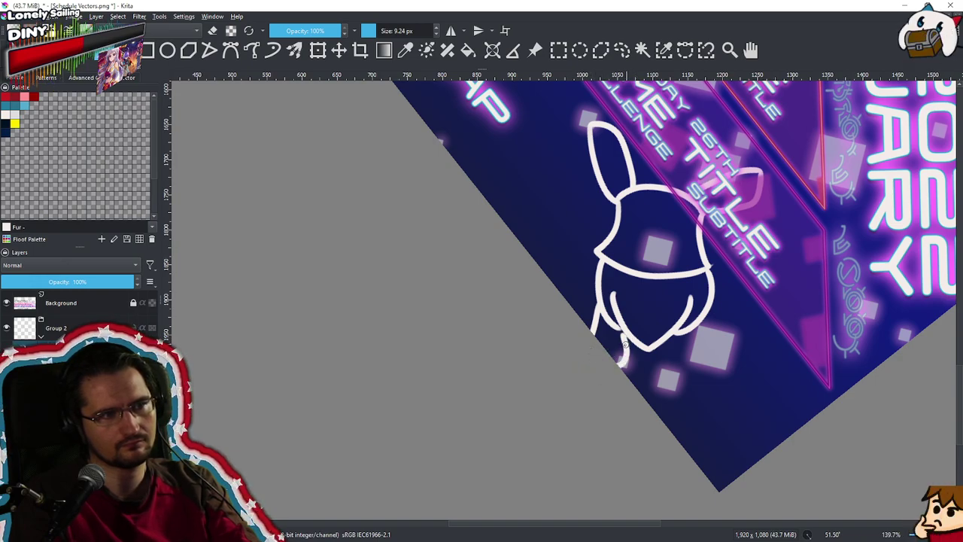
mouse_move(671, 345)
left_mouse_down()
mouse_move(686, 375)
mouse_move(702, 366)
mouse_move(690, 315)
mouse_move(707, 329)
left_mouse_up()
left_click_drag(711, 263, 637, 328)
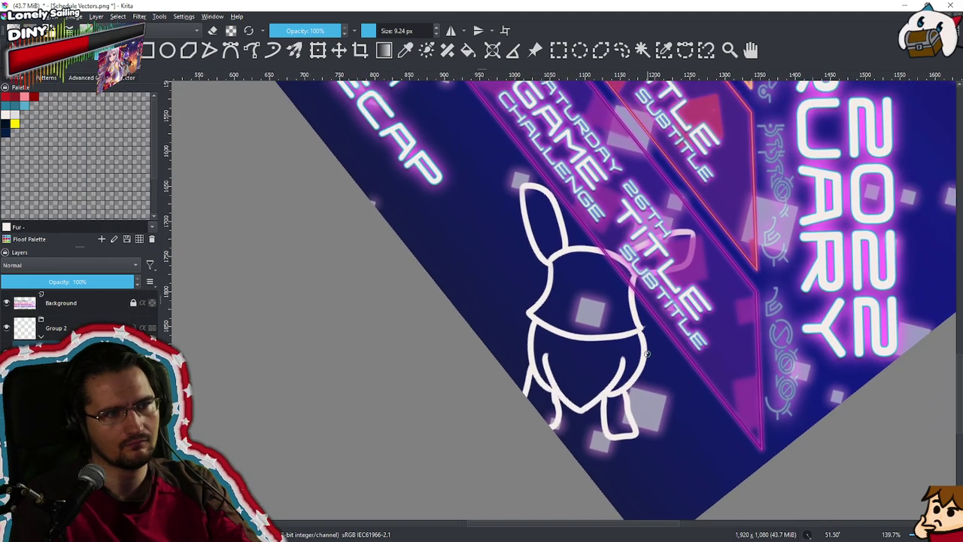
left_click_drag(641, 364, 641, 414)
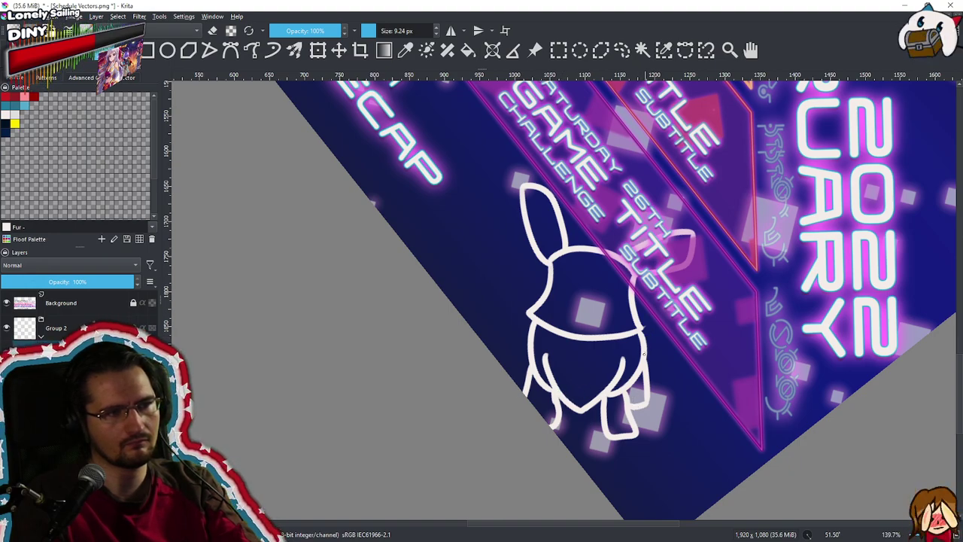
mouse_move(641, 316)
left_mouse_down()
mouse_move(758, 277)
mouse_move(748, 328)
mouse_move(648, 366)
left_mouse_up()
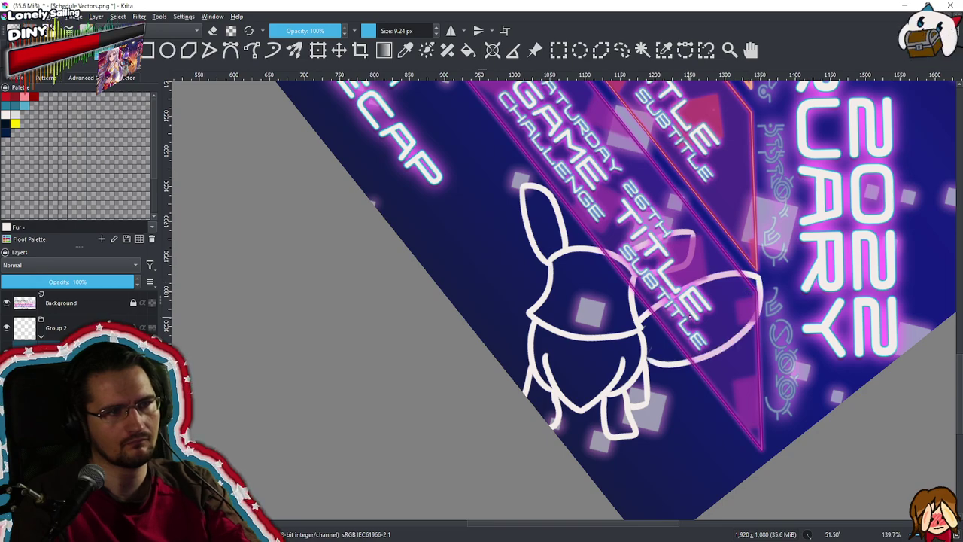
left_click_drag(705, 293, 685, 342)
Give the creature two oval eyes and a small triangular mouth, and draw a zigzag line across its tail
left_click_drag(626, 360, 606, 301)
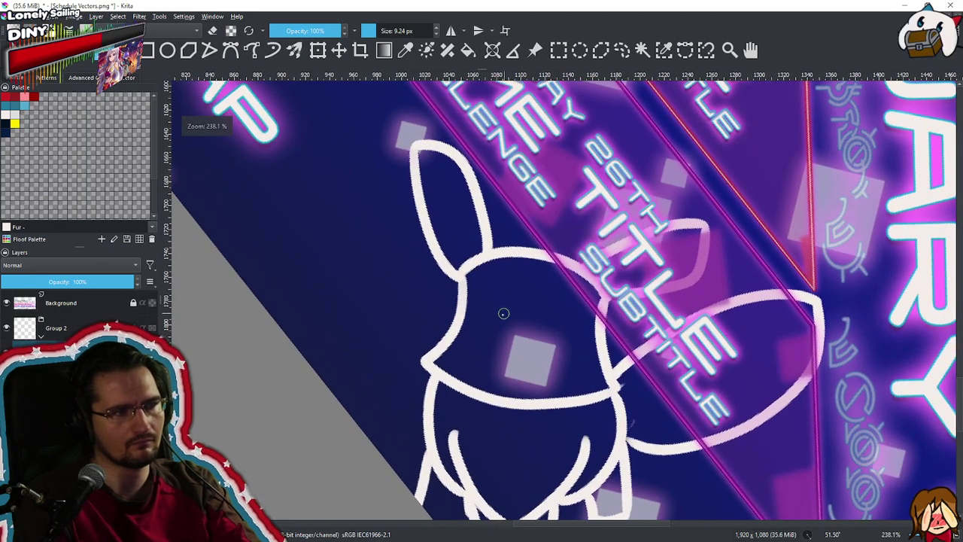
left_click_drag(496, 312, 511, 288)
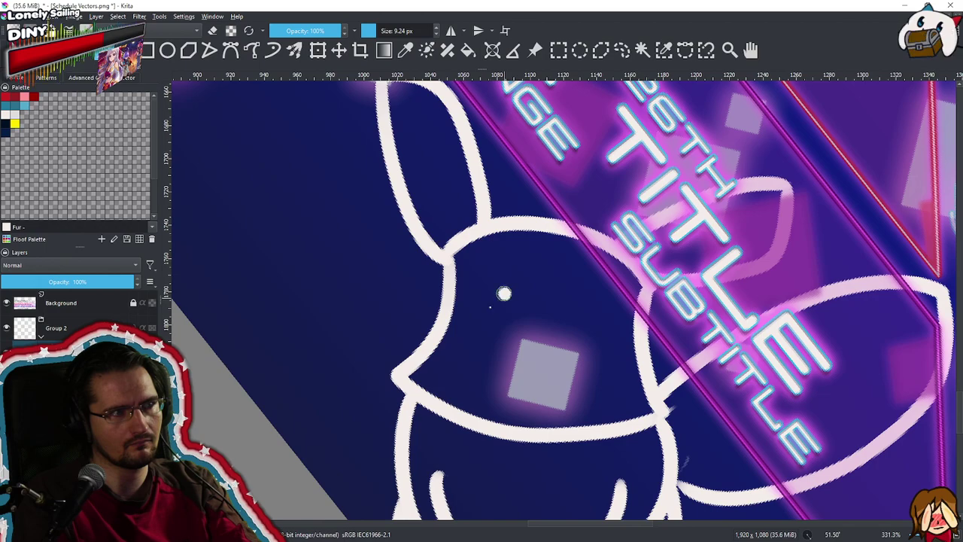
mouse_move(506, 289)
left_mouse_down()
mouse_move(496, 343)
mouse_move(518, 293)
left_mouse_up()
mouse_move(592, 295)
left_mouse_down()
mouse_move(581, 350)
mouse_move(595, 296)
left_mouse_up()
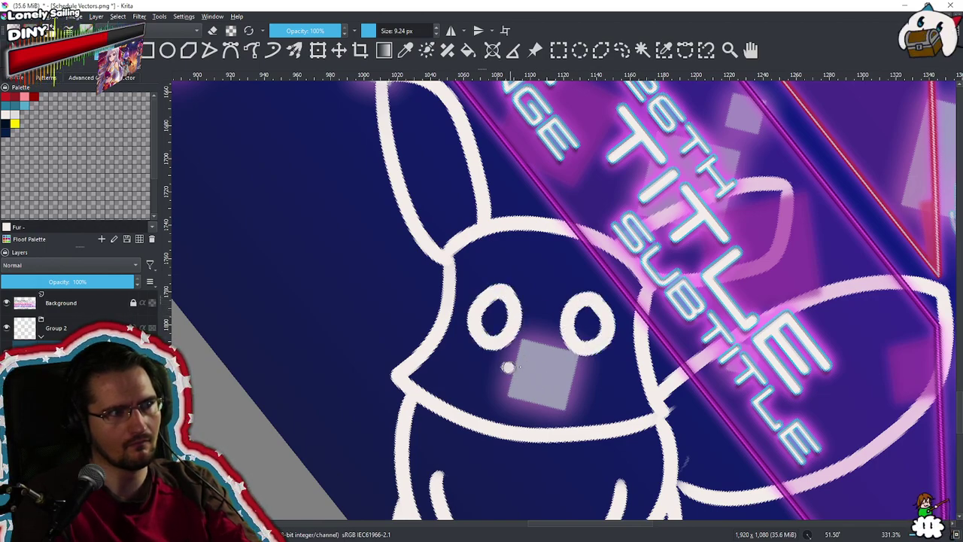
mouse_move(519, 360)
left_mouse_down()
mouse_move(501, 403)
mouse_move(543, 386)
mouse_move(554, 406)
mouse_move(501, 408)
mouse_move(527, 467)
mouse_move(497, 438)
mouse_move(503, 463)
mouse_move(615, 395)
mouse_move(688, 295)
mouse_move(696, 229)
left_mouse_up()
left_click_drag(581, 265, 653, 265)
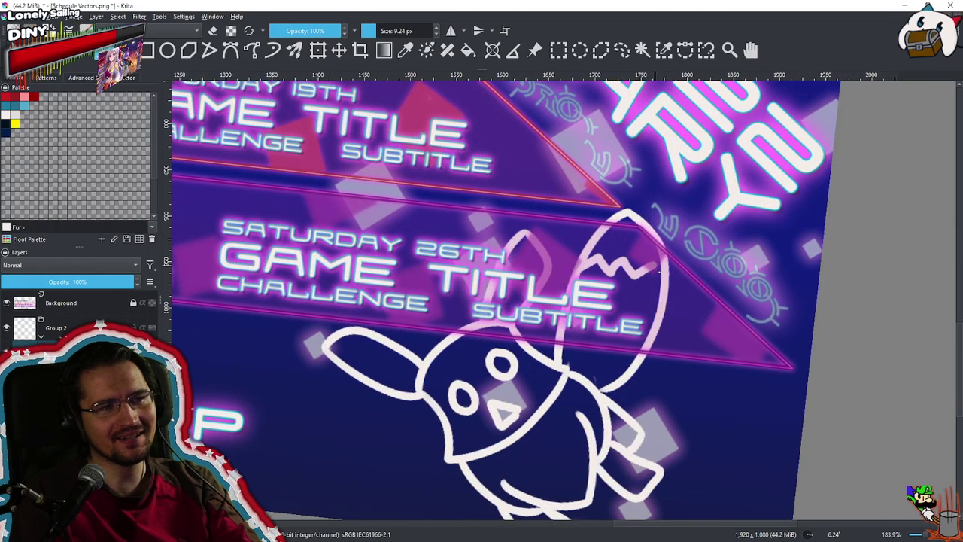
left_click_drag(657, 336, 636, 482)
left_click_drag(603, 400, 605, 436)
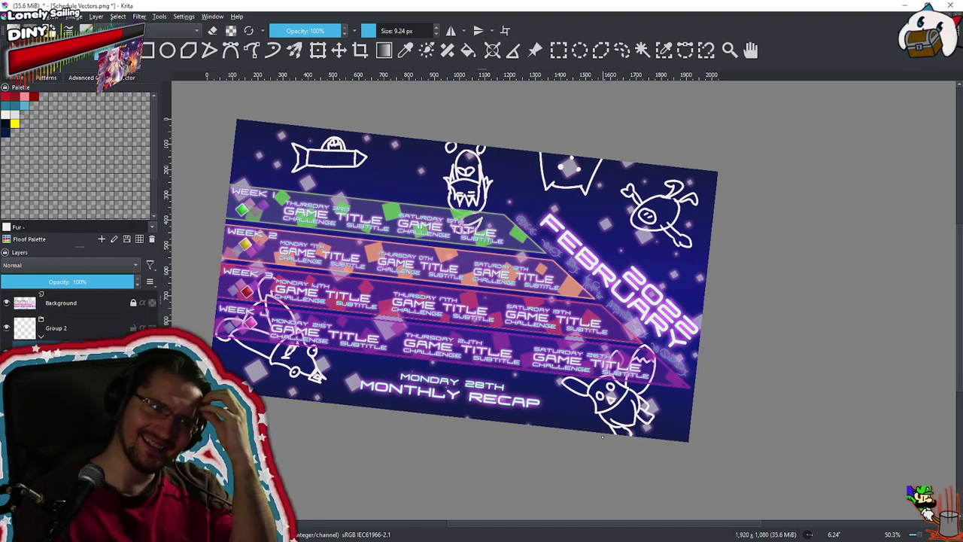
mouse_move(604, 434)
left_mouse_down()
mouse_move(592, 416)
mouse_move(593, 426)
mouse_move(602, 410)
mouse_move(604, 434)
left_mouse_up()
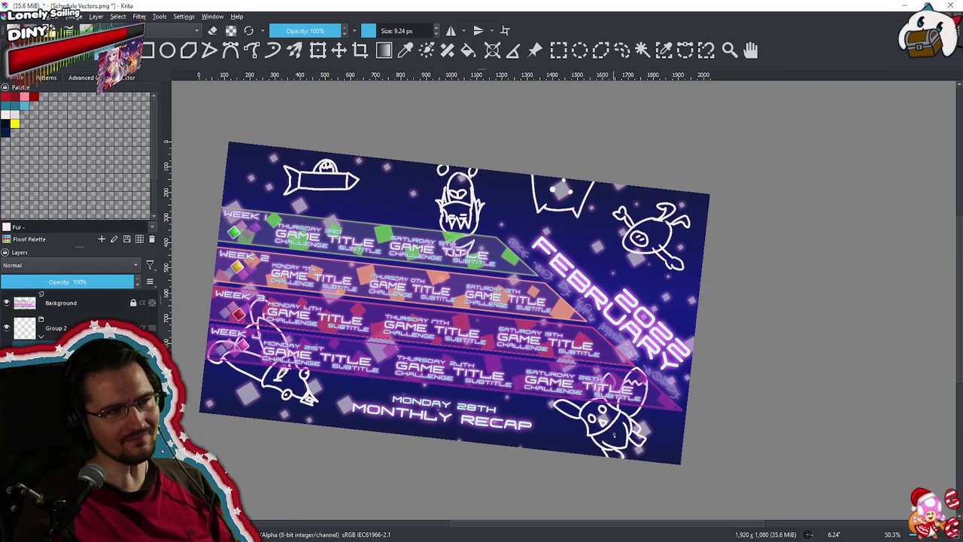
Draw a small character head above the word FEBRUARY, with long curved side hair, a chin line, a winking face and a neck line
left_click_drag(579, 392, 586, 405)
left_click_drag(629, 366, 666, 368)
left_click_drag(653, 309, 635, 165)
mouse_move(482, 217)
left_mouse_down()
mouse_move(544, 226)
mouse_move(505, 219)
mouse_move(512, 143)
left_mouse_up()
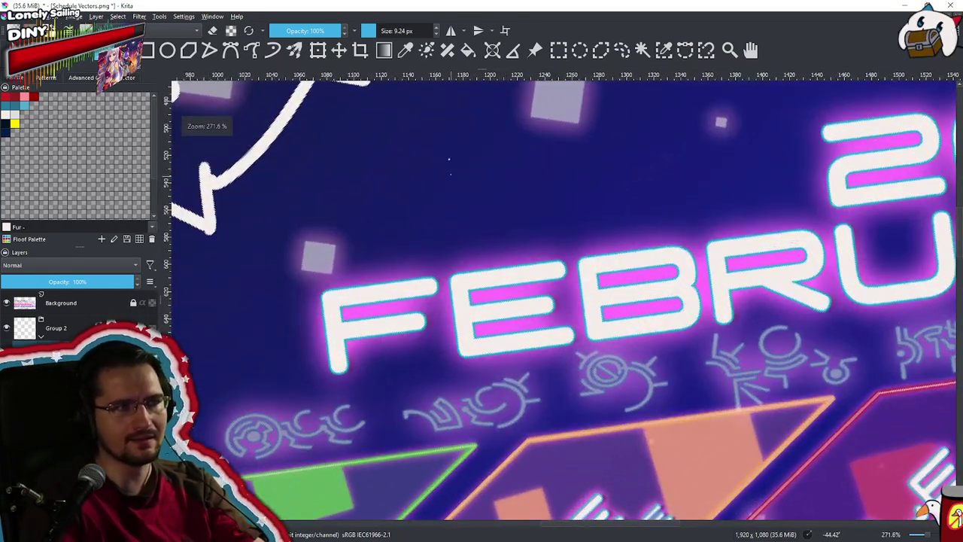
left_click_drag(446, 156, 472, 250)
key("ctrl+z")
left_click_drag(444, 153, 474, 248)
key("ctrl+z")
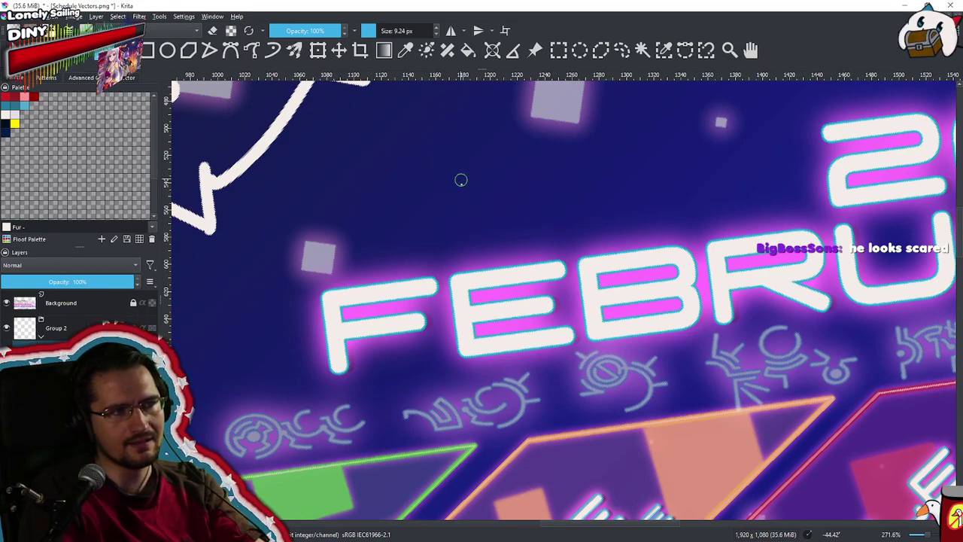
mouse_move(472, 178)
left_mouse_down()
mouse_move(471, 217)
mouse_move(530, 210)
left_mouse_up()
mouse_move(444, 176)
left_mouse_down()
mouse_move(474, 267)
mouse_move(485, 263)
left_mouse_up()
left_click_drag(534, 163, 520, 256)
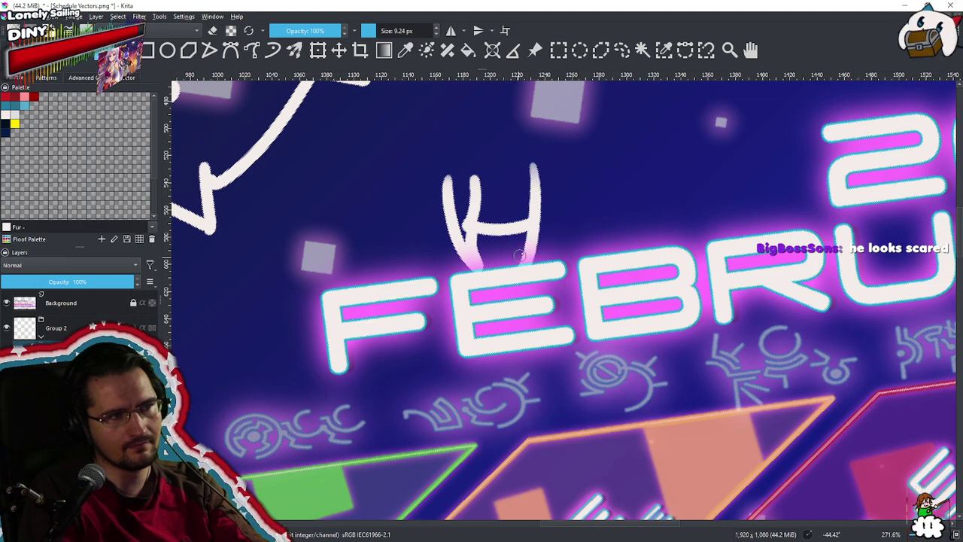
left_click_drag(550, 170, 538, 260)
mouse_move(497, 185)
left_mouse_down()
mouse_move(498, 201)
mouse_move(521, 194)
mouse_move(510, 212)
left_mouse_up()
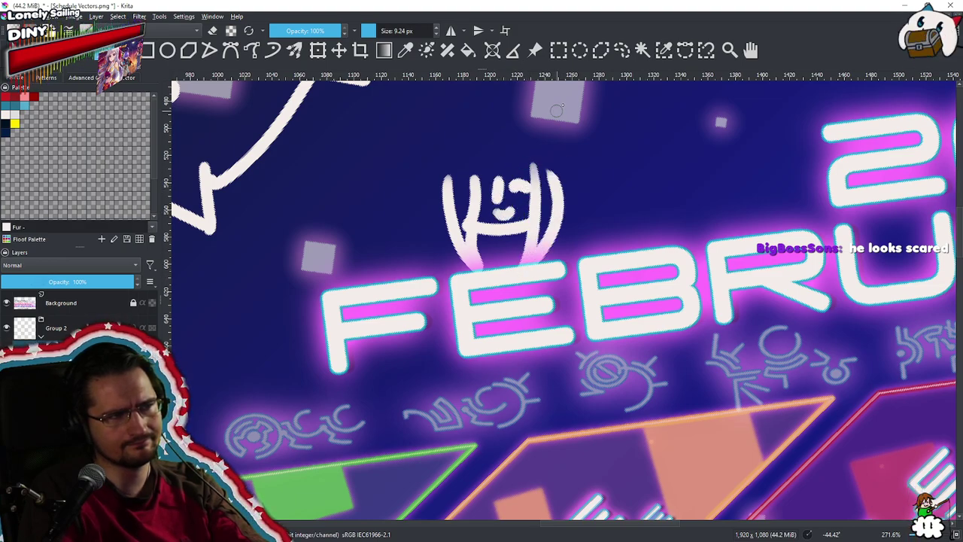
left_click_drag(504, 244, 498, 273)
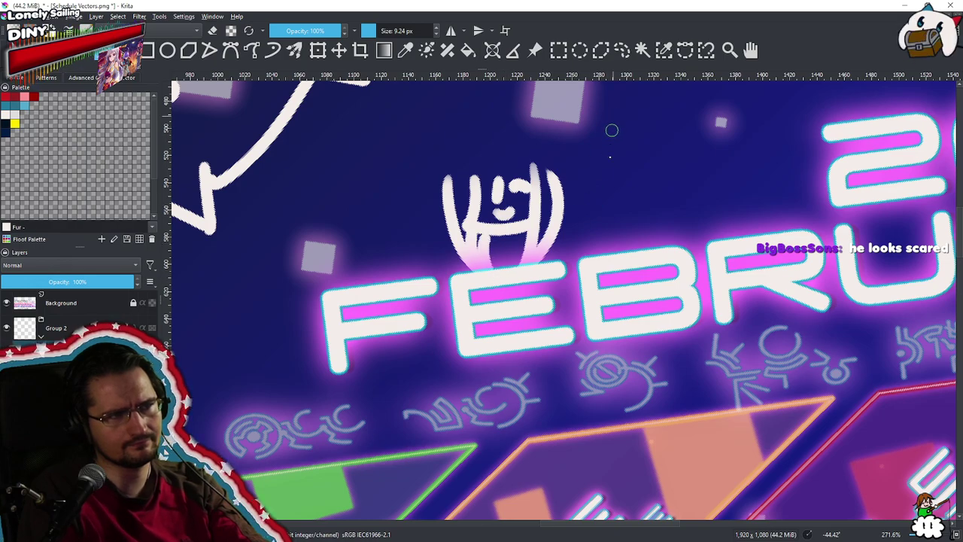
Draw a second small head beside the first, with a wide rounded chin, pointed ears, a hair loop, eyes and a wavy mouth
mouse_move(629, 174)
left_mouse_down()
mouse_move(625, 225)
mouse_move(734, 192)
left_mouse_up()
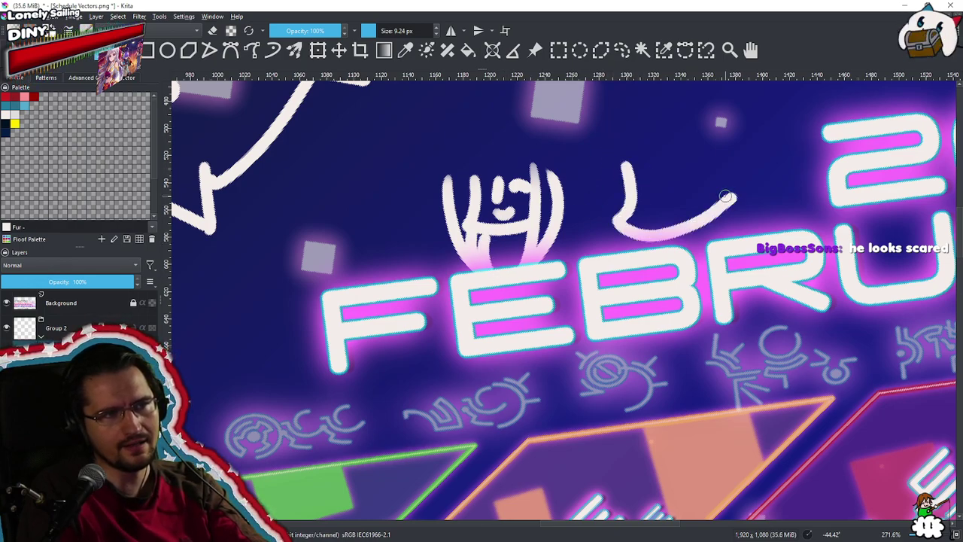
key("ctrl+z")
mouse_move(630, 162)
left_mouse_down()
mouse_move(625, 226)
mouse_move(705, 194)
left_mouse_up()
key("ctrl+z")
key("ctrl+z")
mouse_move(615, 168)
left_mouse_down()
mouse_move(613, 233)
mouse_move(710, 215)
left_mouse_up()
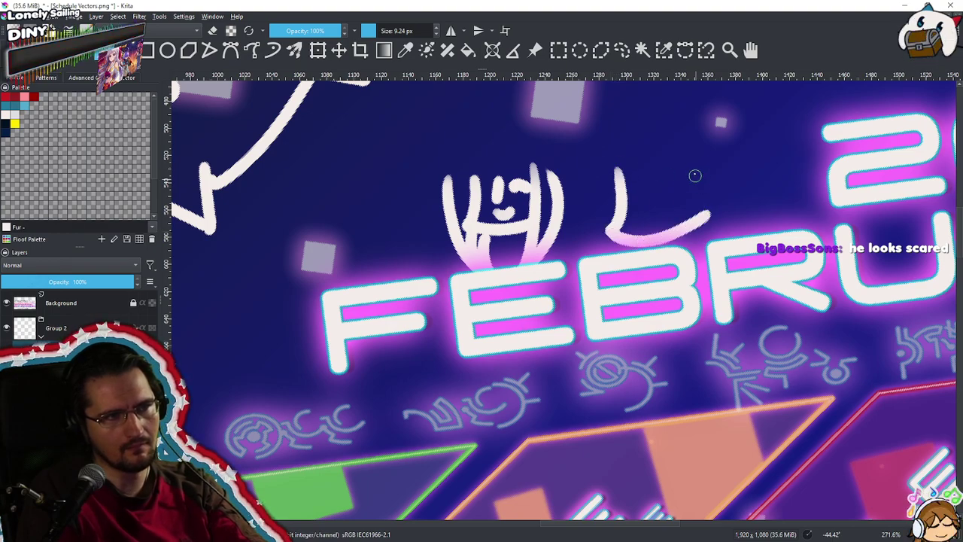
left_click_drag(698, 161, 708, 214)
left_click_drag(653, 119, 587, 226)
Finish the first small head's hair with a jagged fringe, a rounded crown, a looped bun and pointed strands at its side
mouse_move(548, 277)
left_mouse_down()
mouse_move(559, 226)
mouse_move(570, 267)
mouse_move(618, 241)
mouse_move(638, 206)
mouse_move(644, 263)
left_mouse_up()
mouse_move(574, 248)
left_mouse_down()
mouse_move(602, 247)
mouse_move(587, 250)
left_mouse_up()
mouse_move(574, 286)
left_mouse_down()
mouse_move(575, 301)
mouse_move(611, 293)
mouse_move(591, 346)
mouse_move(591, 297)
mouse_move(572, 283)
mouse_move(569, 254)
mouse_move(595, 231)
mouse_move(589, 290)
mouse_move(624, 241)
mouse_move(633, 280)
mouse_move(659, 262)
left_mouse_up()
scroll(569, 280, "up", 8)
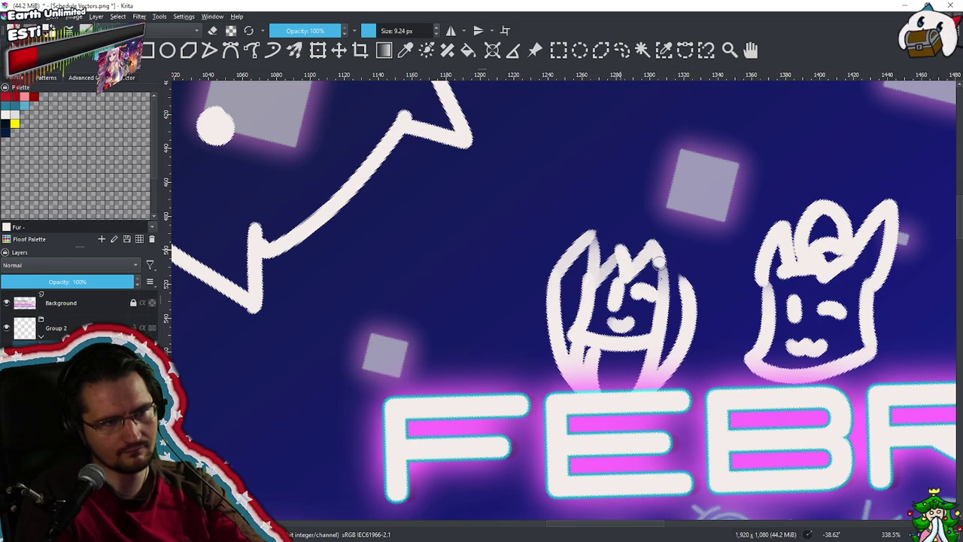
mouse_move(605, 230)
left_mouse_down()
mouse_move(637, 238)
mouse_move(676, 316)
left_mouse_up()
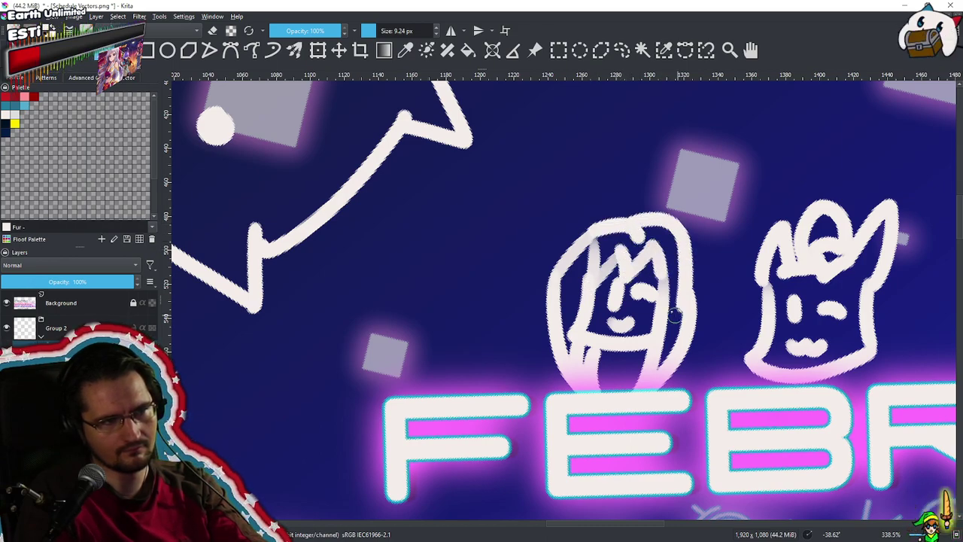
mouse_move(634, 223)
left_mouse_down()
mouse_move(678, 165)
mouse_move(672, 217)
mouse_move(726, 304)
mouse_move(694, 304)
mouse_move(707, 339)
mouse_move(686, 343)
left_mouse_up()
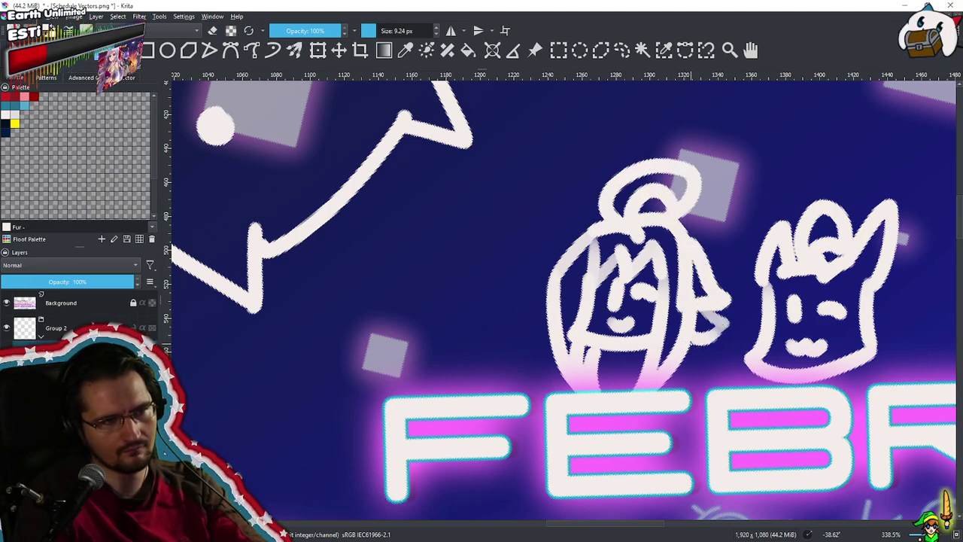
Straighten the rotated canvas view and look over the whole schedule graphic with its doodles
scroll(630, 367, "down", 5)
left_click_drag(631, 368, 644, 339)
left_click_drag(672, 307, 652, 388)
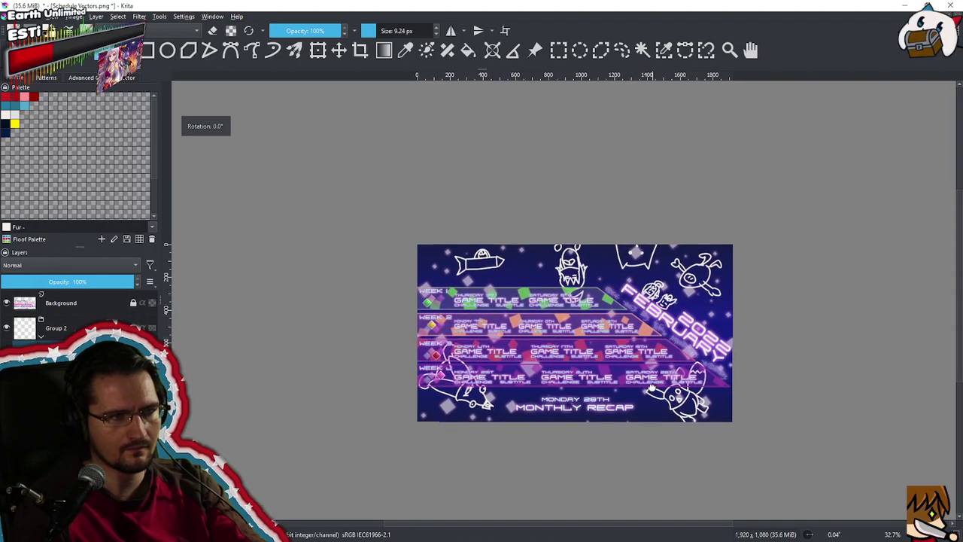
scroll(651, 388, "up", 3)
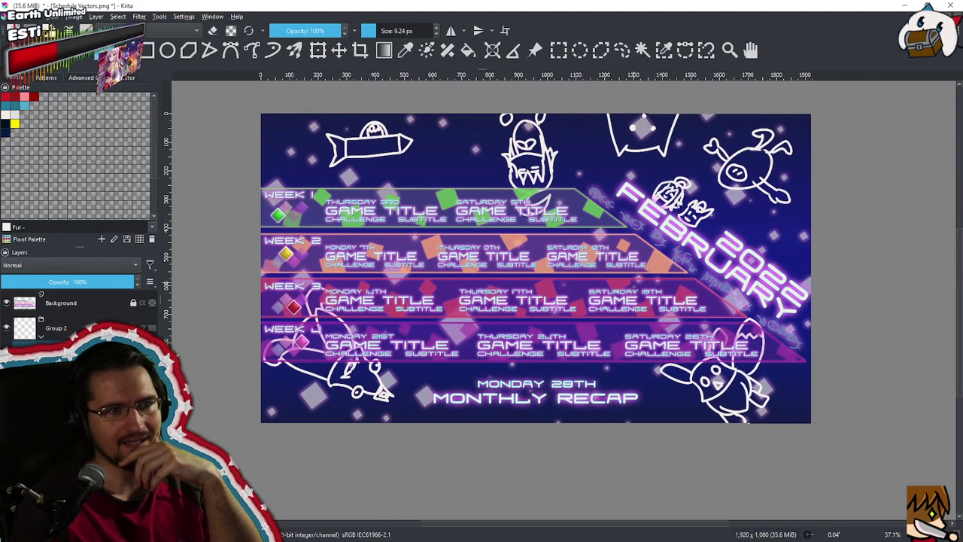
left_click_drag(625, 307, 617, 270)
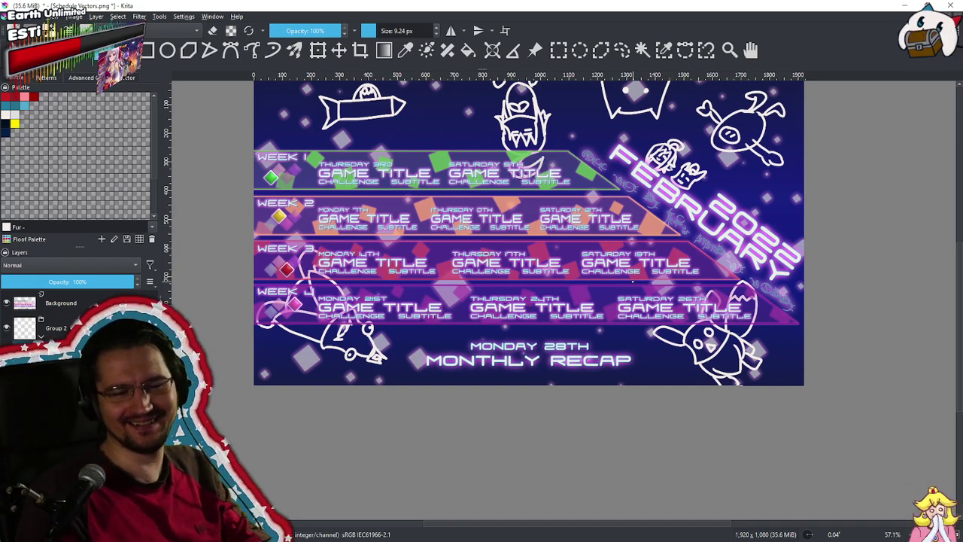
left_click_drag(726, 320, 710, 361)
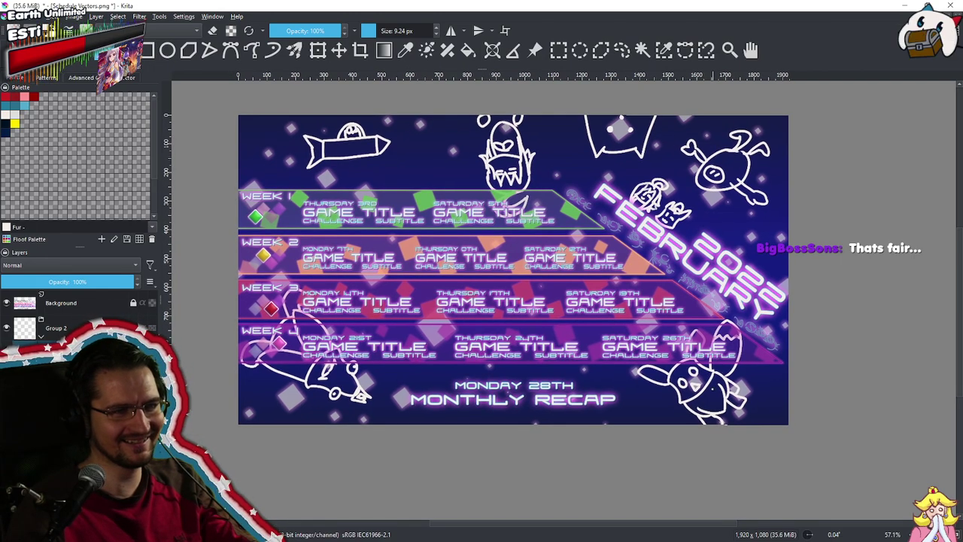
left_click_drag(512, 269, 520, 280)
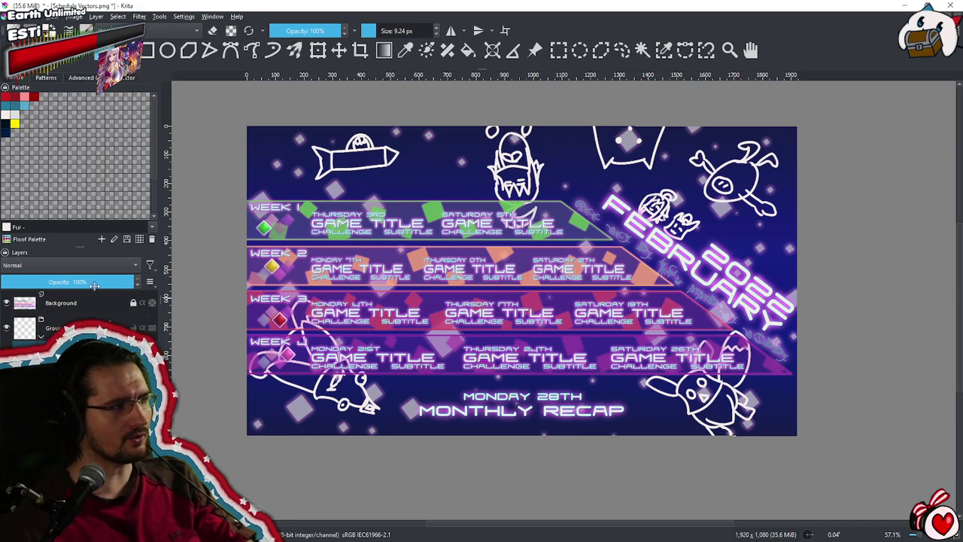
Lower the doodle sketch layer's opacity to 29% and set the brush size to 4.74 px
left_click_drag(95, 285, 40, 281)
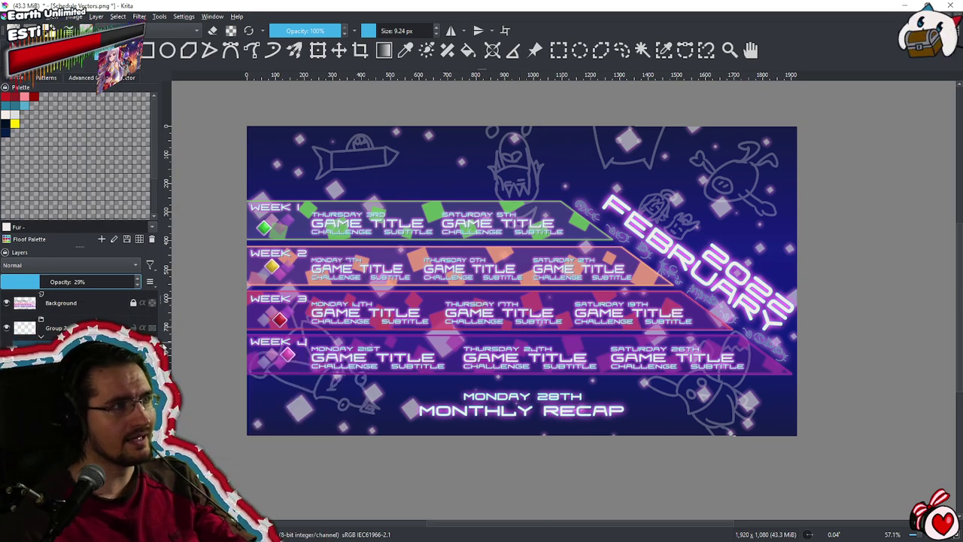
left_click(371, 31)
left_click(371, 31)
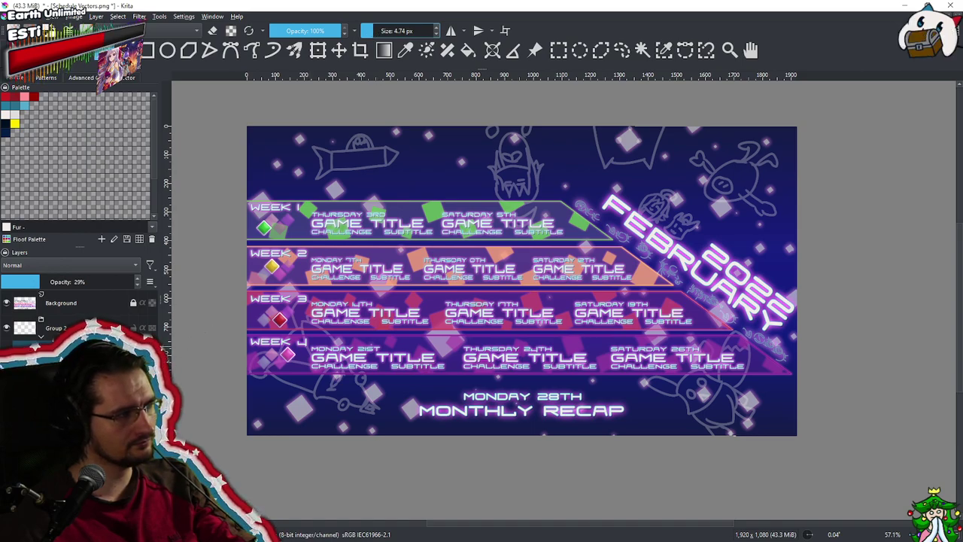
On a separate full-opacity layer, draw the slanted rear edge of the rocket's upper tail fin, extending beyond the faded sketch
left_click(54, 348)
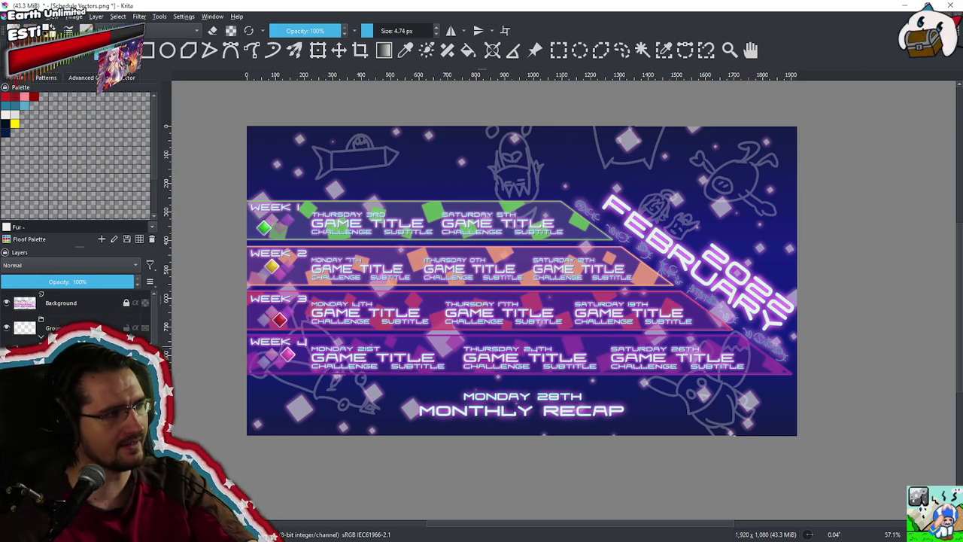
scroll(75, 316, "down", 3)
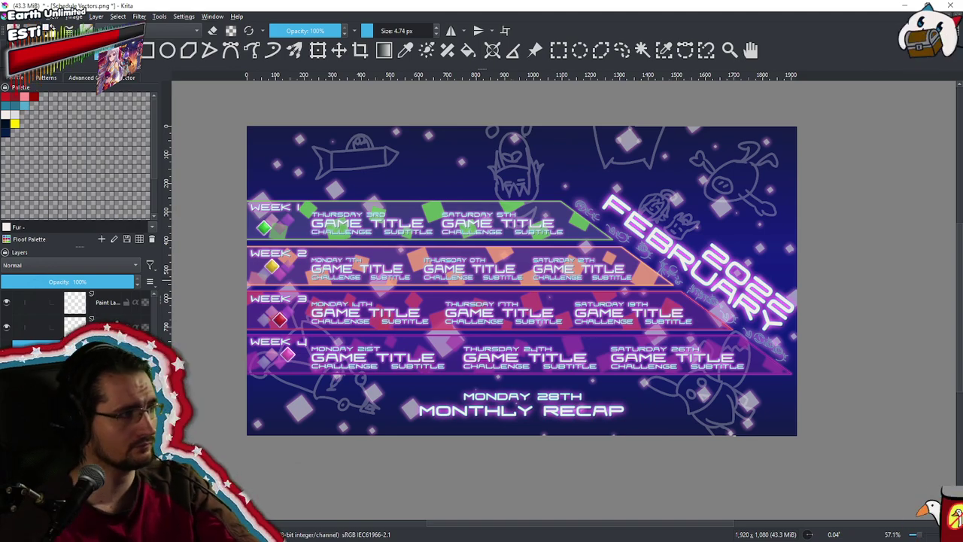
scroll(368, 320, "up", 9)
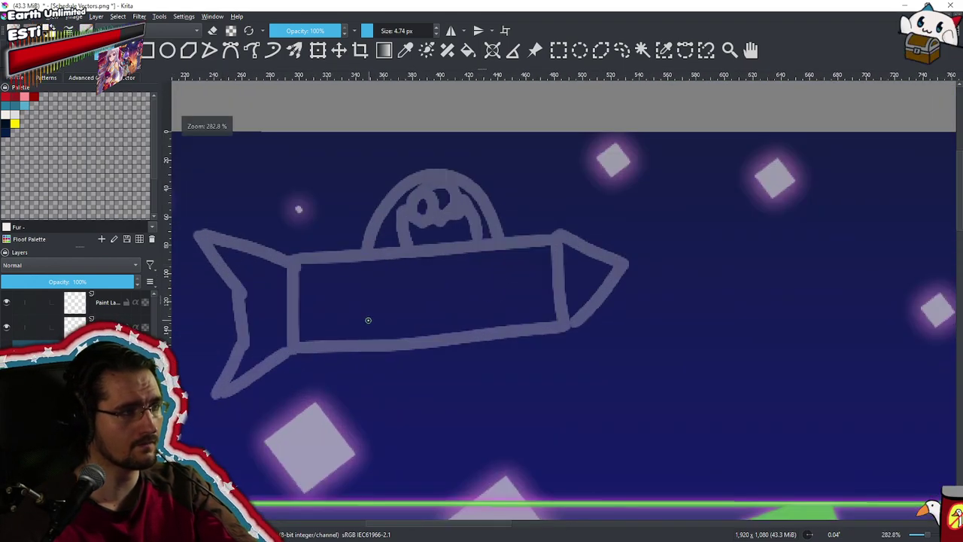
mouse_move(397, 298)
left_mouse_down()
mouse_move(452, 288)
mouse_move(520, 299)
mouse_move(494, 296)
mouse_move(498, 313)
mouse_move(479, 304)
left_mouse_up()
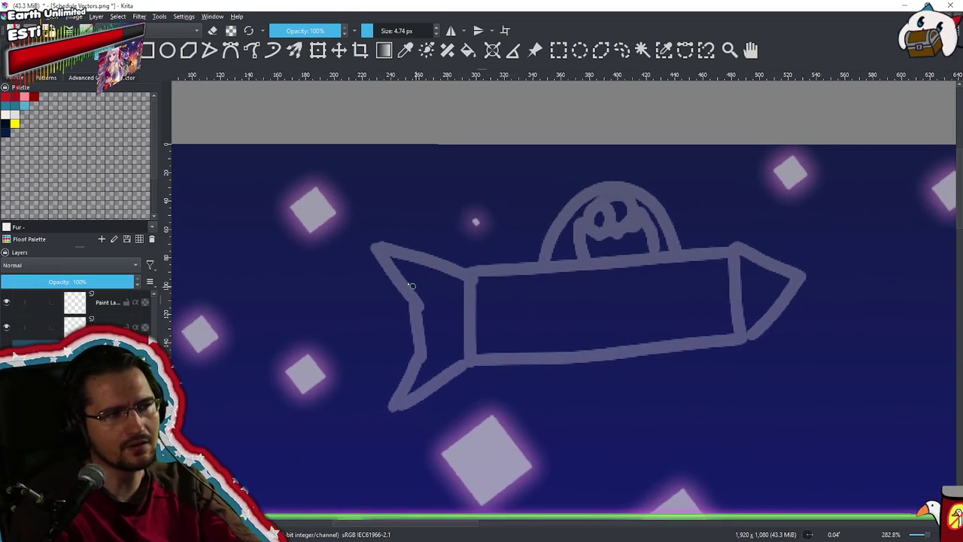
left_click_drag(355, 217, 389, 272)
key("ctrl+z")
left_click_drag(344, 210, 409, 287)
key("ctrl+z")
left_click_drag(337, 210, 406, 284)
key("ctrl+z")
left_click_drag(333, 213, 389, 265)
key("ctrl+z")
mouse_move(336, 201)
left_mouse_down()
mouse_move(382, 278)
mouse_move(377, 246)
mouse_move(400, 294)
mouse_move(393, 272)
mouse_move(399, 330)
left_mouse_up()
key("ctrl+z")
Draw the tail's notched rear edge down to the lower fin tip, plus the upper fin's curved top and the line along the fins' base
left_click_drag(393, 272, 399, 333)
key("ctrl+z")
left_click_drag(393, 272, 402, 339)
key("ctrl+z")
mouse_move(391, 273)
left_mouse_down()
mouse_move(390, 336)
mouse_move(364, 415)
left_mouse_up()
mouse_move(340, 200)
left_mouse_down()
mouse_move(368, 200)
mouse_move(476, 258)
mouse_move(476, 358)
left_mouse_up()
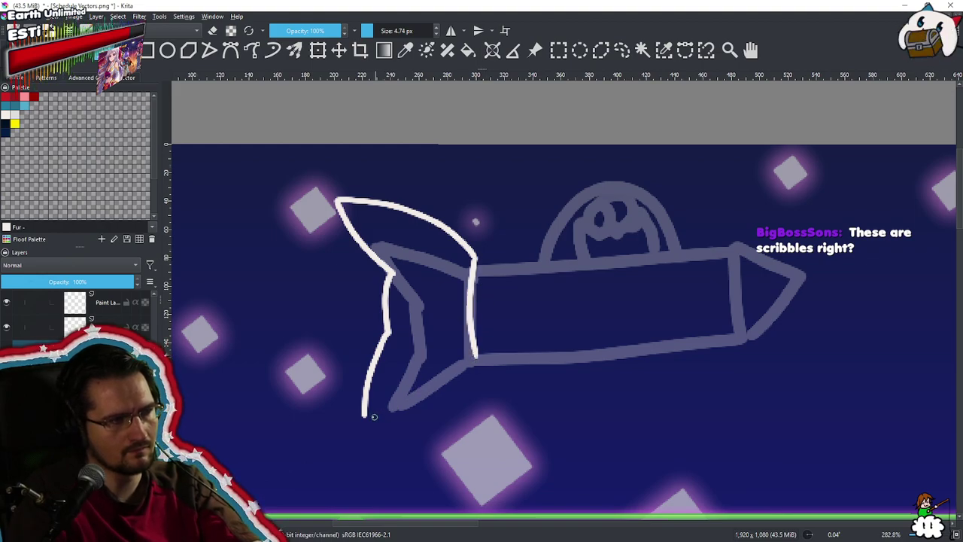
Close the rocket's lower tail fin with a curved line from its tip to the fins' base
left_click_drag(364, 416, 473, 360)
key("ctrl+z")
mouse_move(363, 416)
left_mouse_down()
mouse_move(407, 406)
mouse_move(471, 362)
left_mouse_up()
key("ctrl+z")
key("ctrl+shift+z")
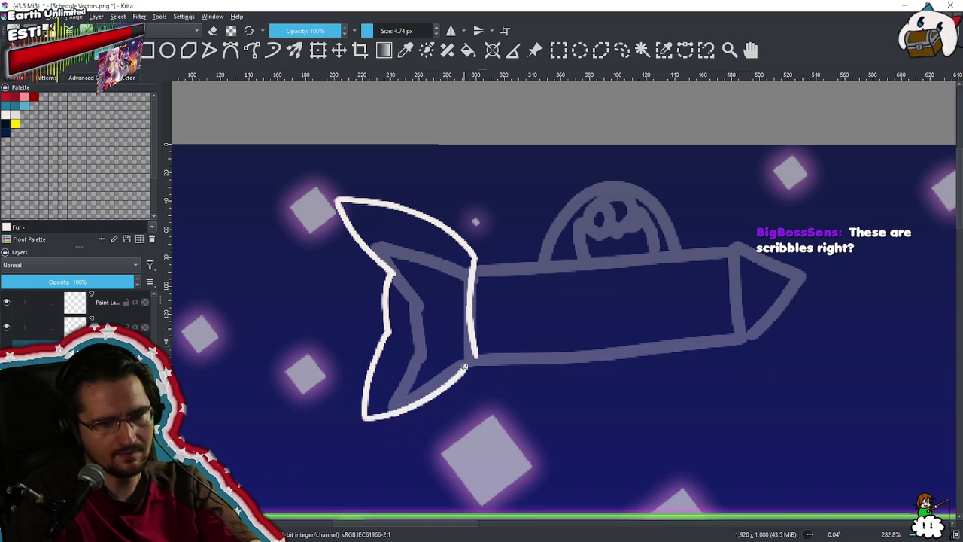
key("ctrl+z")
key("ctrl+shift+z")
key("ctrl+z")
mouse_move(362, 416)
left_mouse_down()
mouse_move(399, 408)
mouse_move(471, 363)
left_mouse_up()
key("ctrl+z")
left_click_drag(363, 416, 472, 360)
Draw the rocket body's upper edge as one long arc from the tail to the nose
scroll(493, 363, "down", 8)
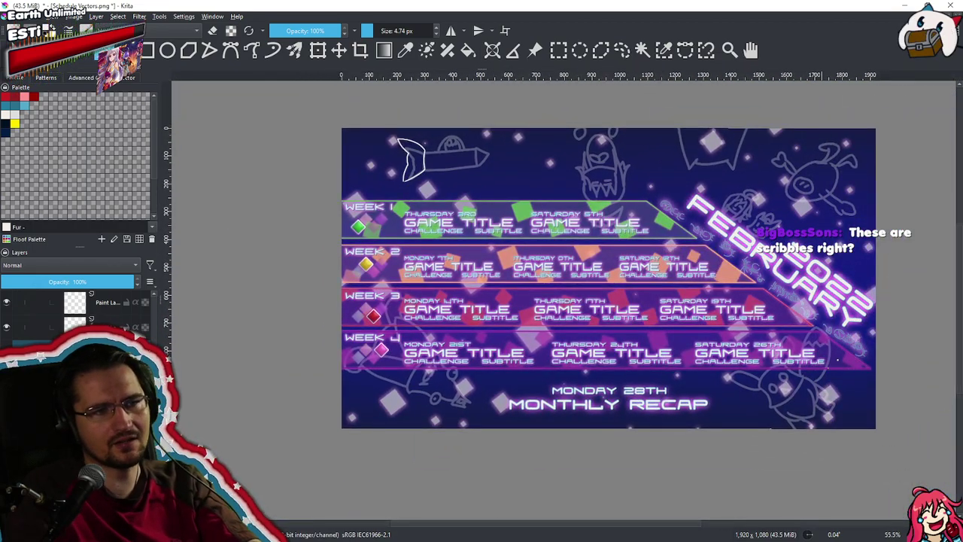
left_click_drag(749, 346, 727, 439)
scroll(451, 275, "up", 7)
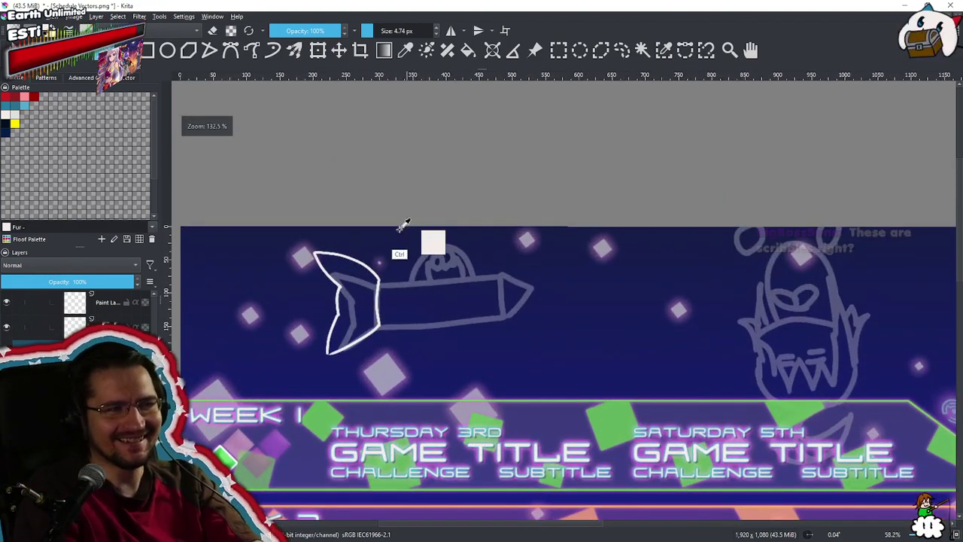
left_click_drag(371, 283, 560, 256)
key("ctrl+z")
left_click_drag(369, 283, 647, 265)
key("ctrl+z")
mouse_move(370, 282)
left_mouse_down()
mouse_move(412, 269)
mouse_move(684, 273)
left_mouse_up()
key("ctrl+z")
mouse_move(369, 285)
left_mouse_down()
mouse_move(577, 270)
mouse_move(655, 271)
left_mouse_up()
key("ctrl+z")
mouse_move(368, 285)
left_mouse_down()
mouse_move(392, 273)
mouse_move(662, 290)
left_mouse_up()
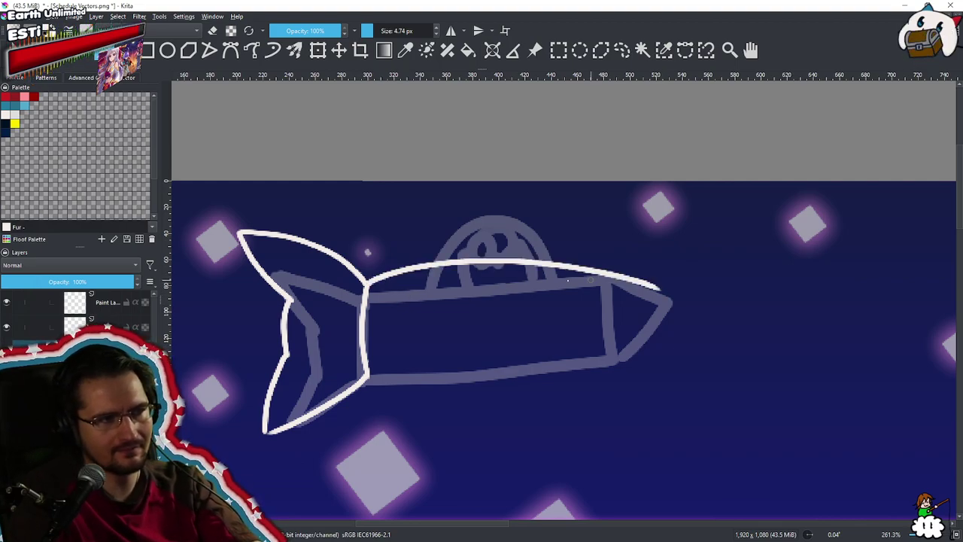
Draw the rocket body's lower edge as a long bulging curve from the tail to the nose
left_click_drag(366, 381, 649, 359)
key("ctrl+z")
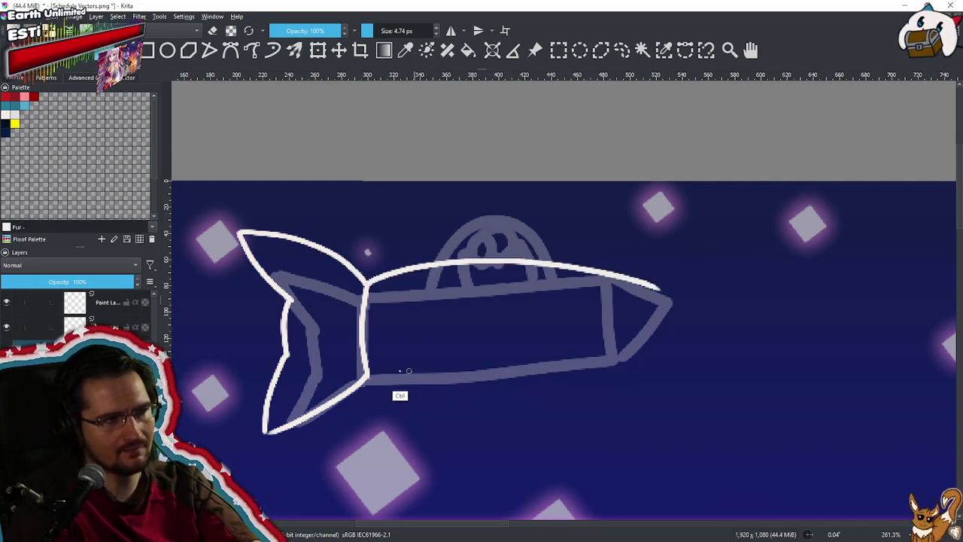
left_click_drag(367, 380, 677, 355)
key("ctrl+z")
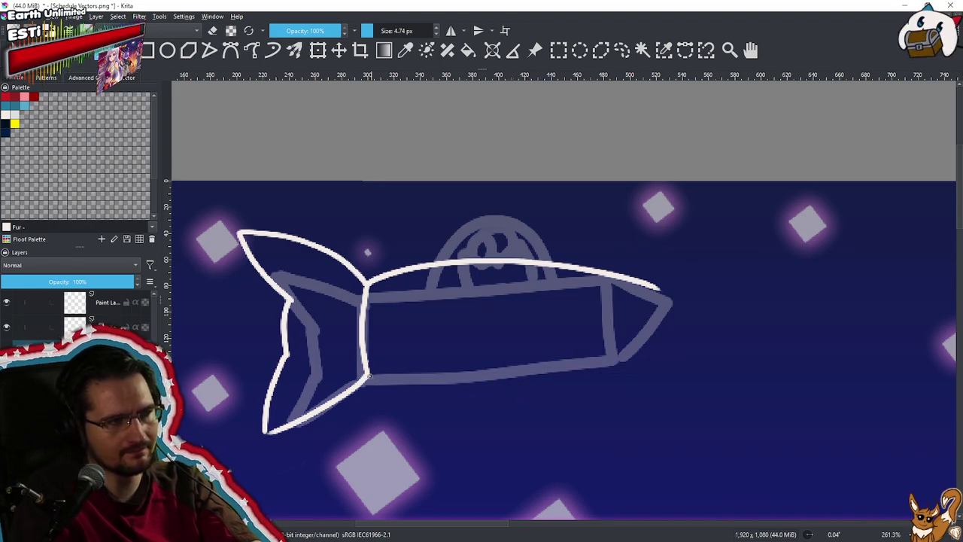
mouse_move(369, 379)
left_mouse_down()
mouse_move(500, 384)
mouse_move(642, 355)
left_mouse_up()
key("ctrl+z")
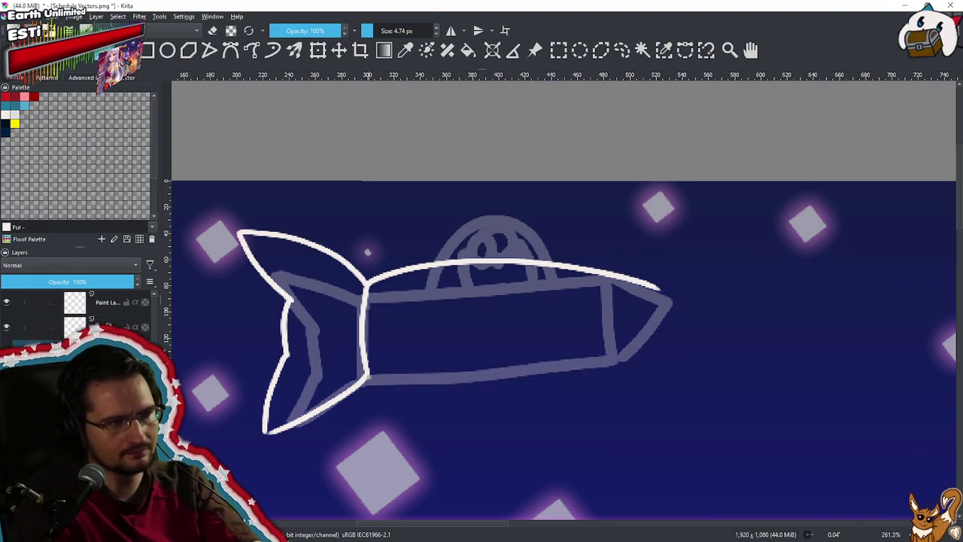
mouse_move(369, 379)
left_mouse_down()
mouse_move(413, 387)
mouse_move(664, 353)
left_mouse_up()
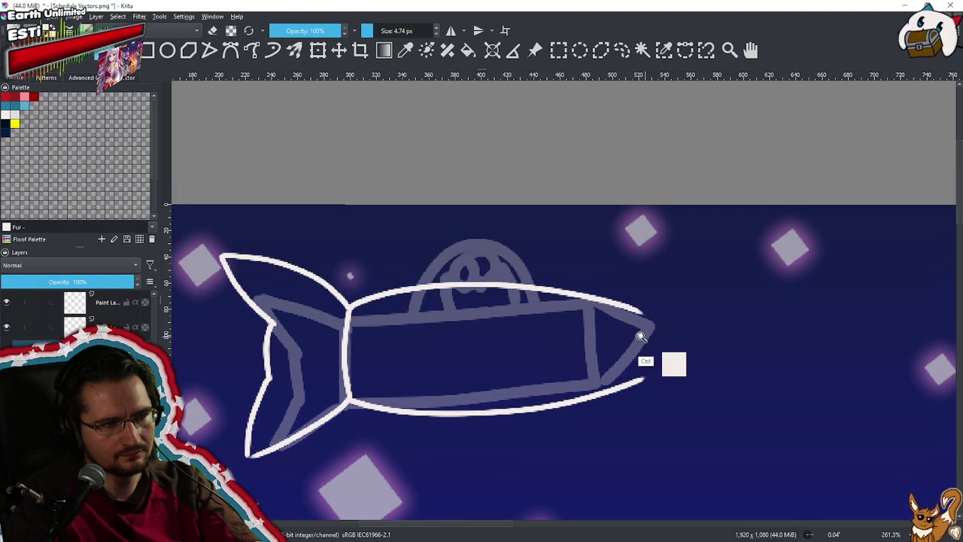
Join the body's upper and lower edges at the nose end with a near-vertical line
scroll(670, 328, "up", 4)
left_click_drag(639, 281, 641, 432)
key("ctrl+z")
left_click_drag(635, 281, 643, 441)
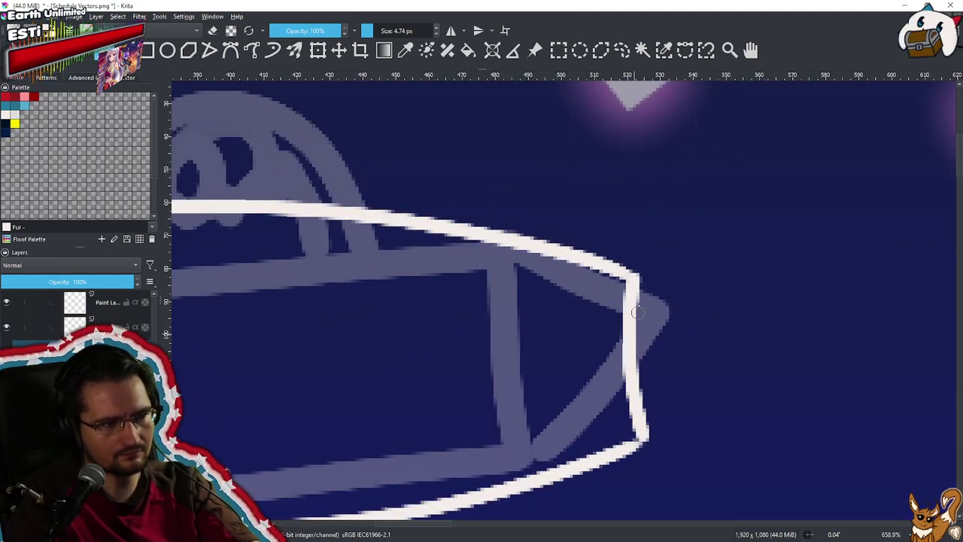
key("ctrl+z")
mouse_move(638, 277)
left_mouse_down()
mouse_move(620, 372)
mouse_move(635, 443)
left_mouse_up()
key("ctrl+z")
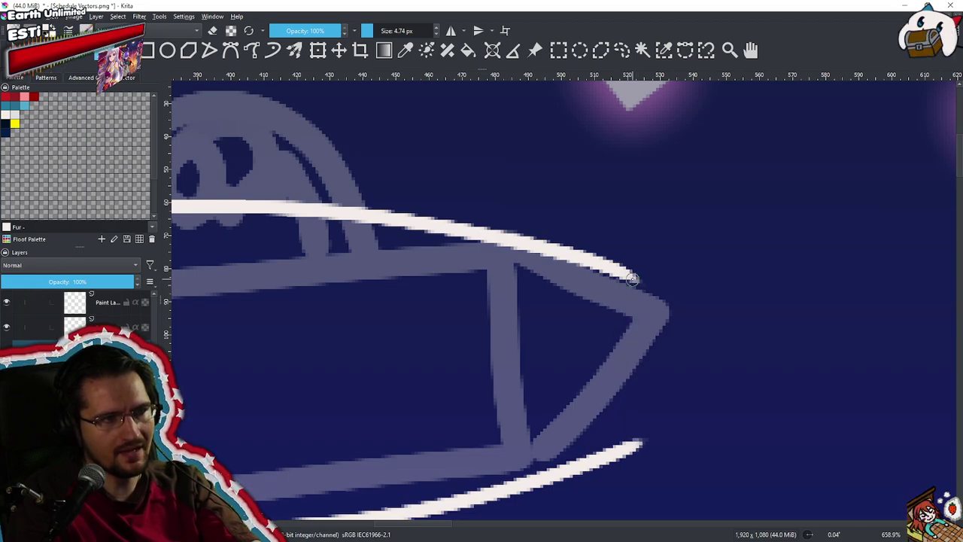
left_click_drag(637, 279, 636, 442)
key("ctrl+z")
left_click_drag(632, 278, 637, 444)
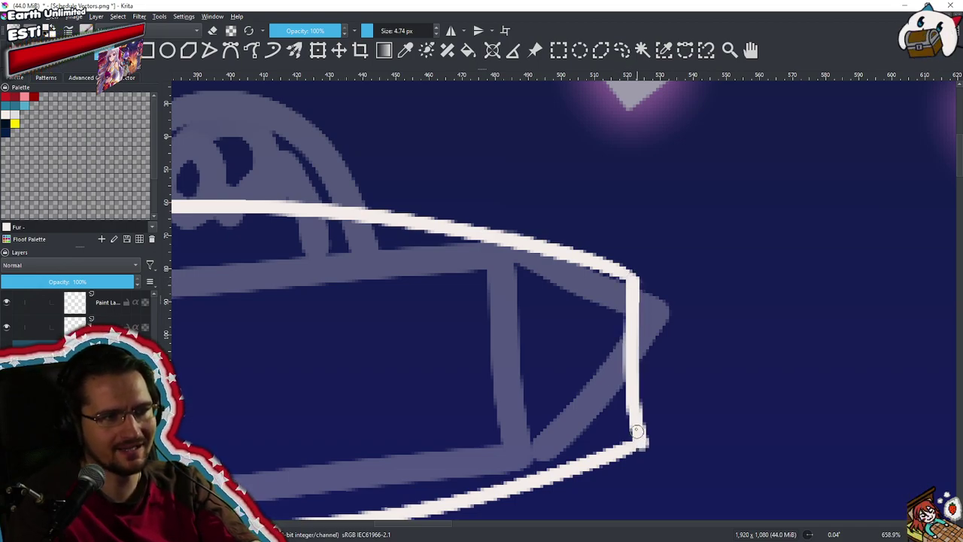
Redraw the line joining the body's upper and lower edges at the nose so that it bows inward toward the tail
key("ctrl+z")
left_click_drag(632, 278, 636, 444)
key("ctrl+z")
left_click_drag(633, 278, 637, 444)
key("ctrl+z")
left_click_drag(632, 278, 637, 444)
key("ctrl+z")
left_click_drag(632, 278, 637, 444)
key("ctrl+z")
mouse_move(632, 278)
left_mouse_down()
mouse_move(638, 428)
mouse_move(649, 354)
left_mouse_up()
left_click_drag(629, 387, 644, 376)
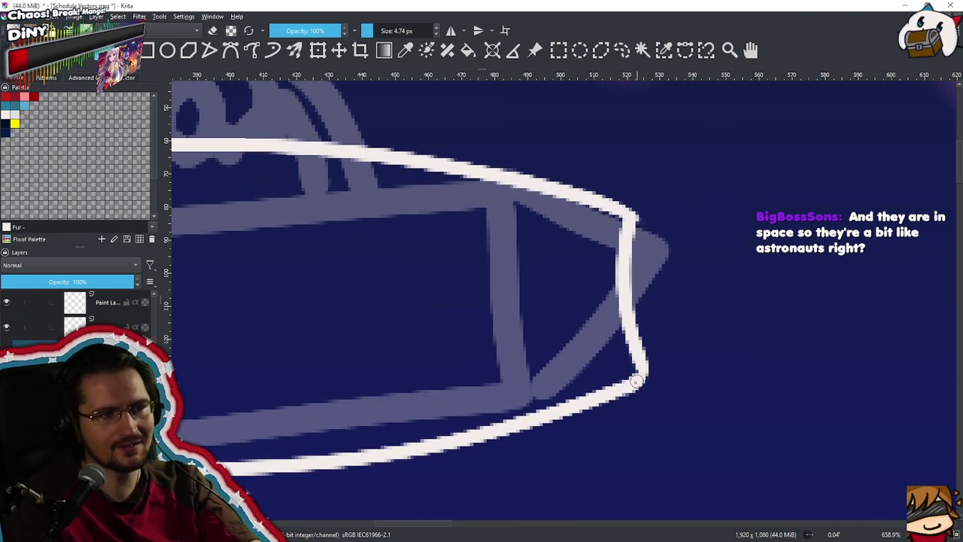
Draw the nose cone's upper edge as a straight line sloping from the body's upper corner to the tip
left_click_drag(638, 219, 678, 257)
key("ctrl+z")
left_click_drag(632, 218, 706, 258)
key("ctrl+z")
left_click_drag(634, 218, 700, 266)
key("ctrl+z")
left_click_drag(634, 218, 692, 288)
key("ctrl+z")
left_click_drag(637, 219, 719, 265)
key("ctrl+z")
left_click_drag(636, 218, 741, 281)
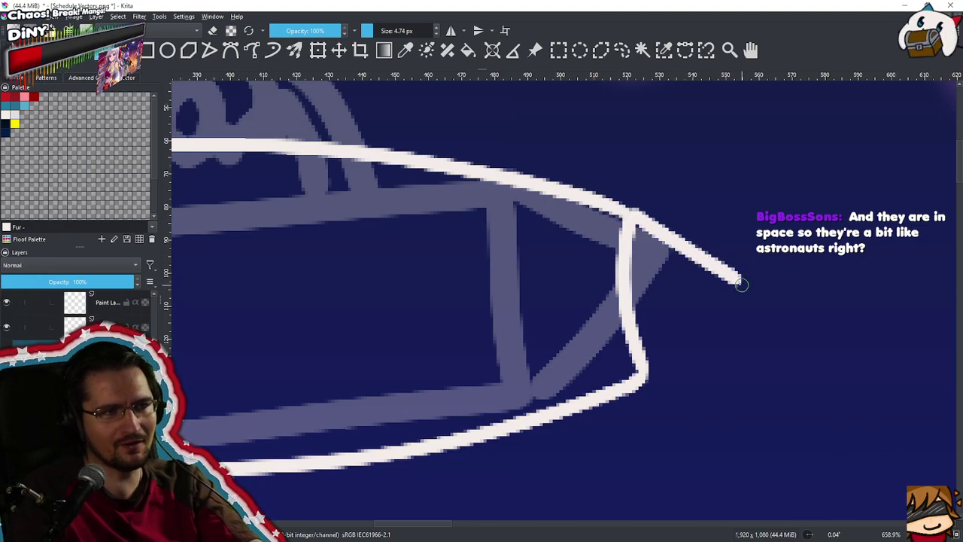
Close the nose cone with a line from the body's lower corner up to the tip
left_click_drag(642, 374, 724, 289)
key("ctrl+z")
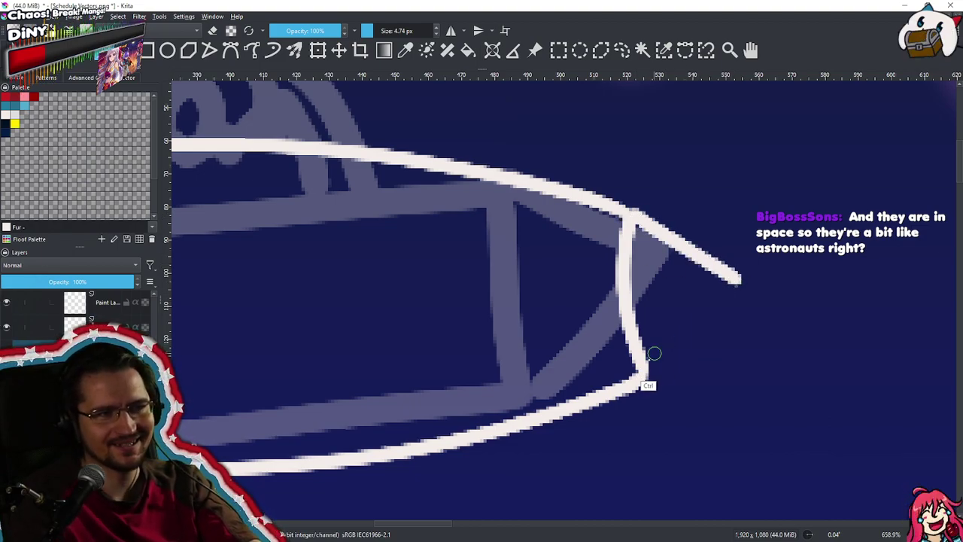
key("ctrl+z")
mouse_move(642, 374)
left_mouse_down()
mouse_move(714, 300)
mouse_move(688, 342)
mouse_move(745, 271)
left_mouse_up()
key("ctrl+z")
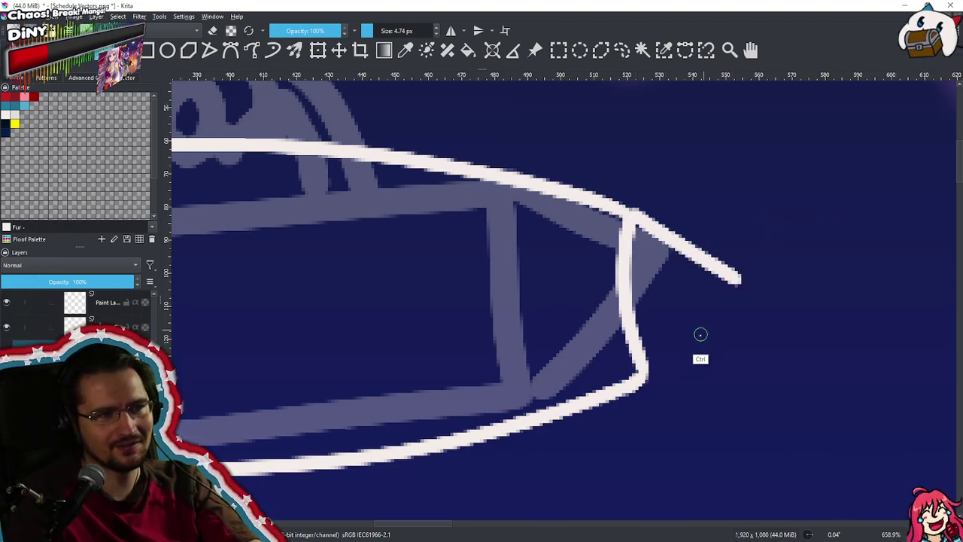
left_click_drag(642, 374, 751, 295)
key("ctrl+z")
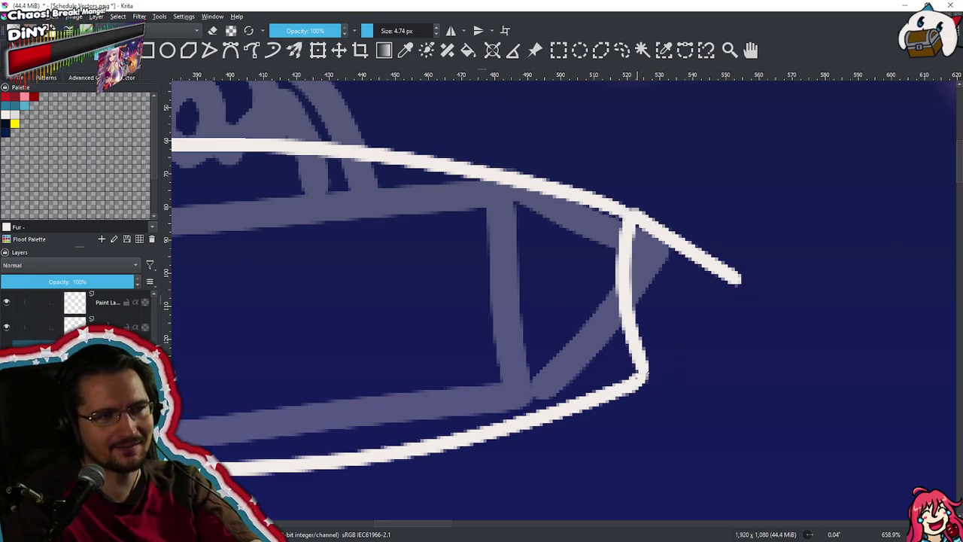
left_click_drag(642, 374, 739, 278)
scroll(710, 325, "down", 5)
scroll(631, 316, "up", 5)
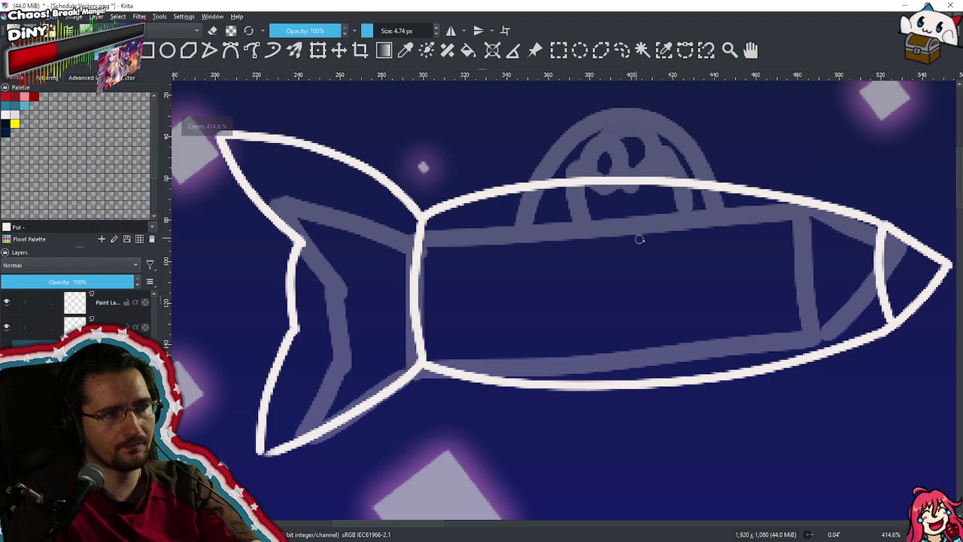
Try a large freehand round porthole in the middle of the rocket's body and clean up its upper rim
mouse_move(677, 219)
left_mouse_down()
mouse_move(640, 215)
mouse_move(700, 332)
left_mouse_up()
key("ctrl+z")
mouse_move(696, 235)
left_mouse_down()
mouse_move(558, 325)
mouse_move(715, 354)
left_mouse_up()
key("ctrl+z")
mouse_move(681, 220)
left_mouse_down()
mouse_move(553, 256)
mouse_move(744, 301)
mouse_move(613, 218)
left_mouse_up()
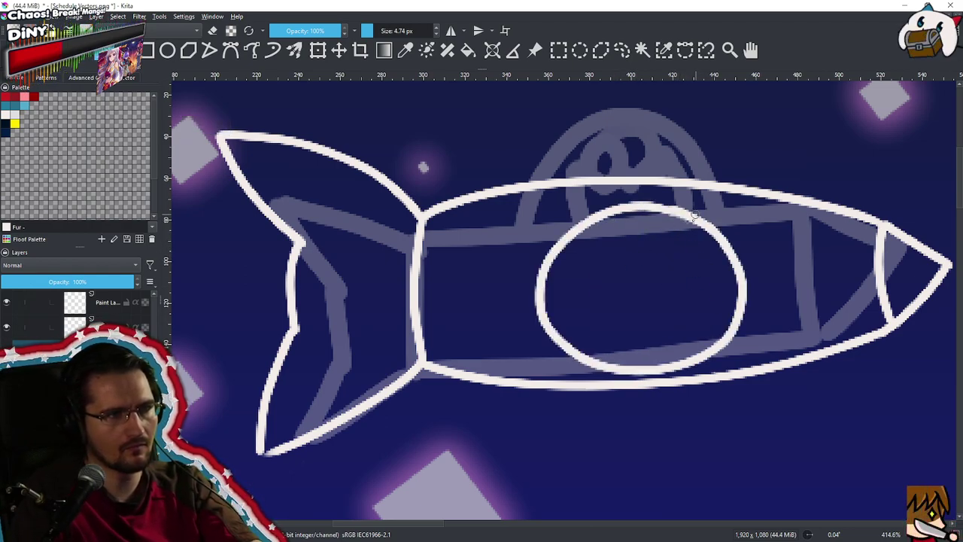
left_click_drag(672, 263, 643, 301)
left_click_drag(672, 241, 690, 206)
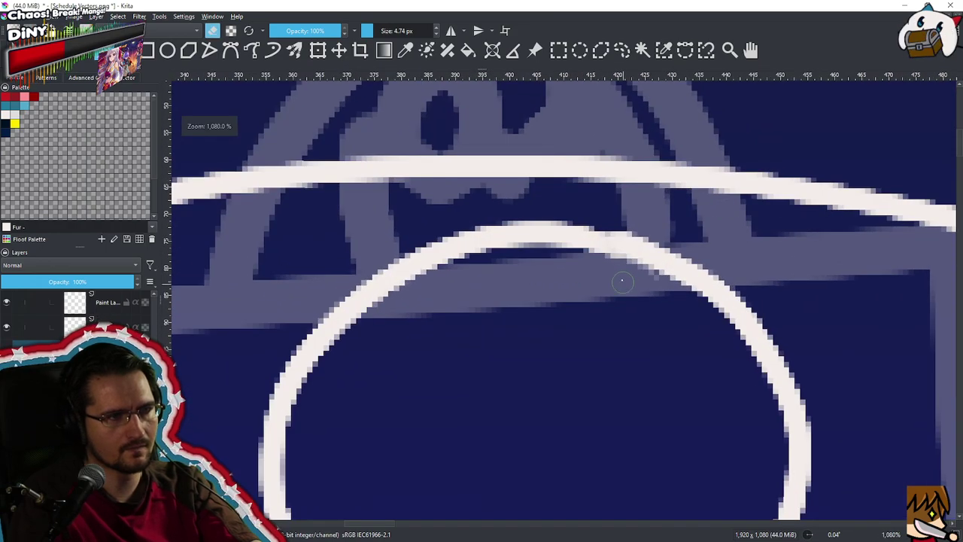
mouse_move(656, 305)
left_mouse_down()
mouse_move(579, 374)
mouse_move(643, 233)
mouse_move(650, 176)
left_mouse_up()
key("e")
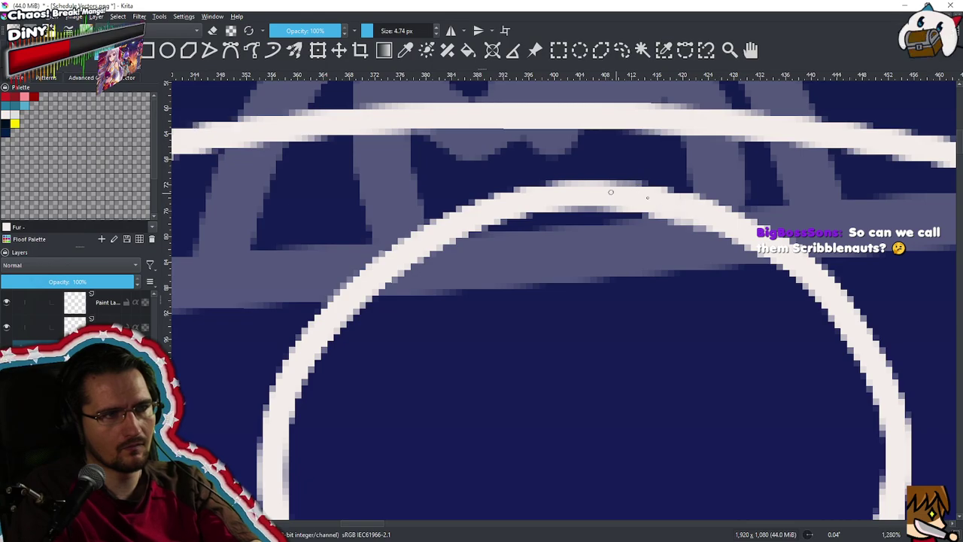
scroll(652, 286, "down", 5)
scroll(631, 303, "down", 6)
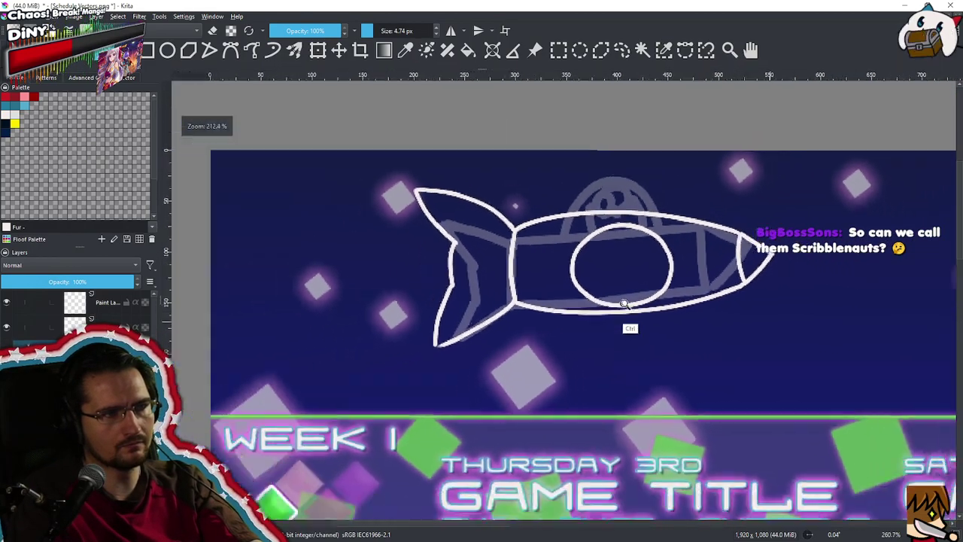
scroll(674, 238, "up", 5)
scroll(674, 238, "up", 3)
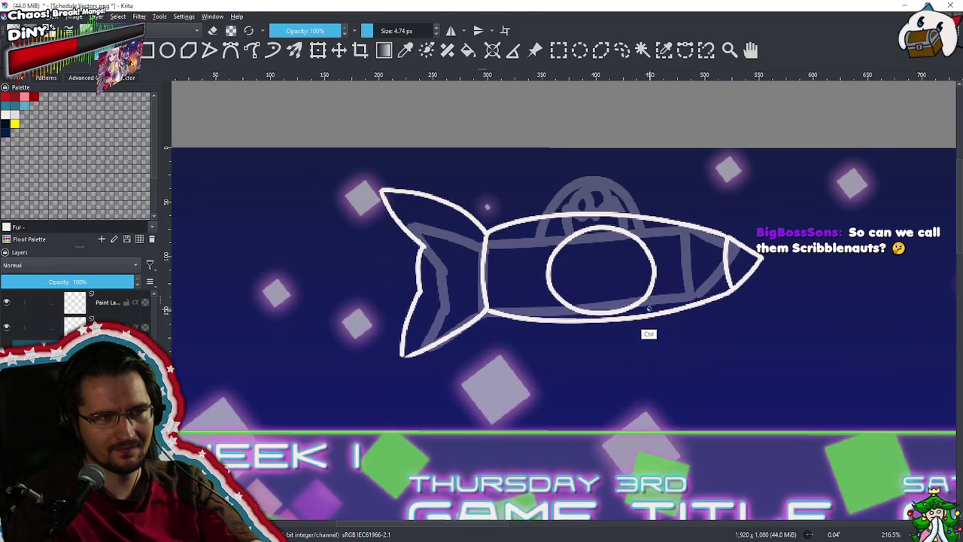
key("ctrl+z")
Try a smaller freehand round porthole in the middle of the rocket's body
scroll(655, 232, "up", 2)
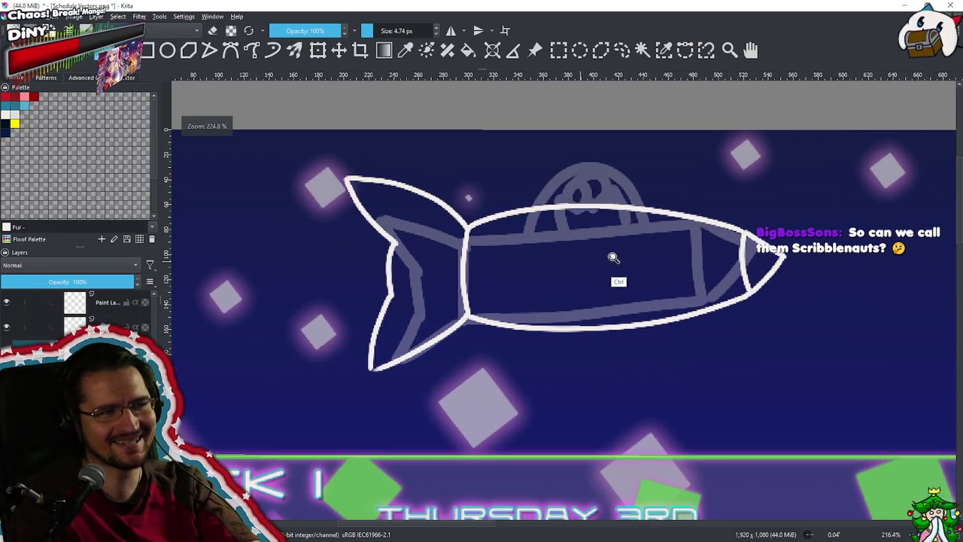
key("ctrl+z")
mouse_move(631, 226)
left_mouse_down()
mouse_move(641, 257)
mouse_move(603, 219)
left_mouse_up()
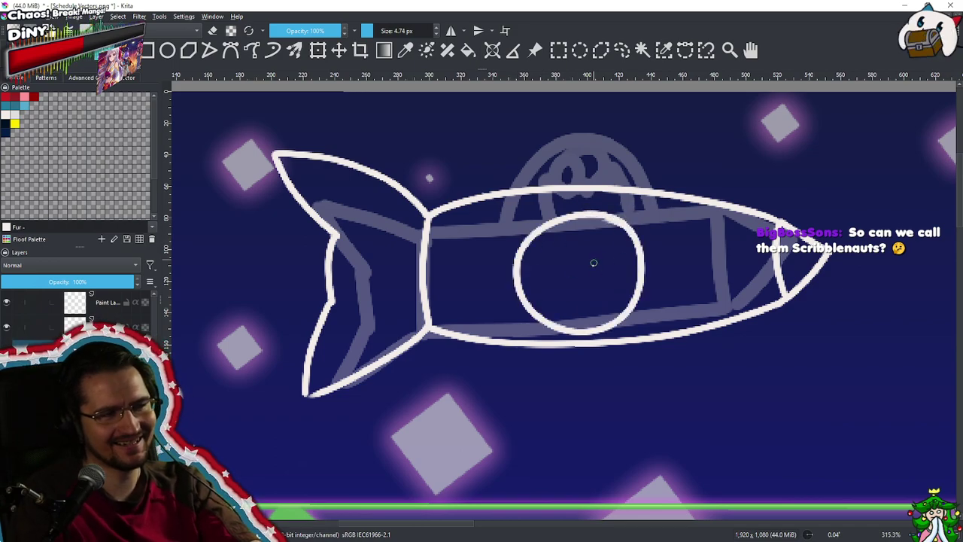
scroll(593, 261, "up", 3)
key("ctrl+z")
mouse_move(589, 265)
left_mouse_down()
mouse_move(561, 244)
mouse_move(595, 248)
mouse_move(607, 262)
mouse_move(591, 252)
left_mouse_up()
key("ctrl+z")
key("ctrl+z")
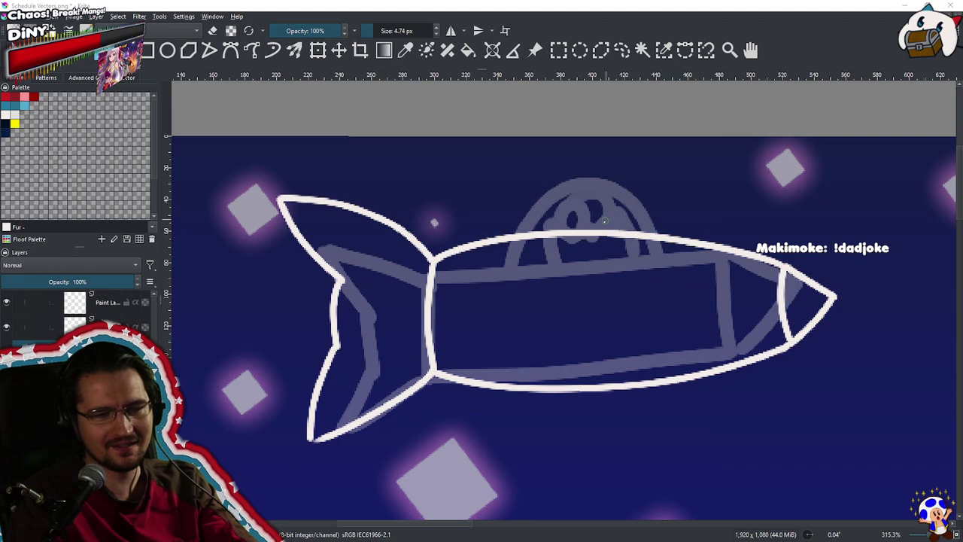
Try another freehand porthole mid-body and smooth the join at its top with the eraser
left_click(677, 135)
mouse_move(611, 254)
left_mouse_down()
mouse_move(604, 248)
mouse_move(607, 266)
mouse_move(602, 241)
mouse_move(602, 325)
left_mouse_up()
key("ctrl+z")
mouse_move(598, 242)
left_mouse_down()
mouse_move(522, 350)
mouse_move(595, 238)
mouse_move(540, 359)
mouse_move(594, 238)
mouse_move(535, 355)
mouse_move(573, 235)
left_mouse_up()
key("ctrl+z")
key("ctrl+z")
scroll(594, 224, "up", 6)
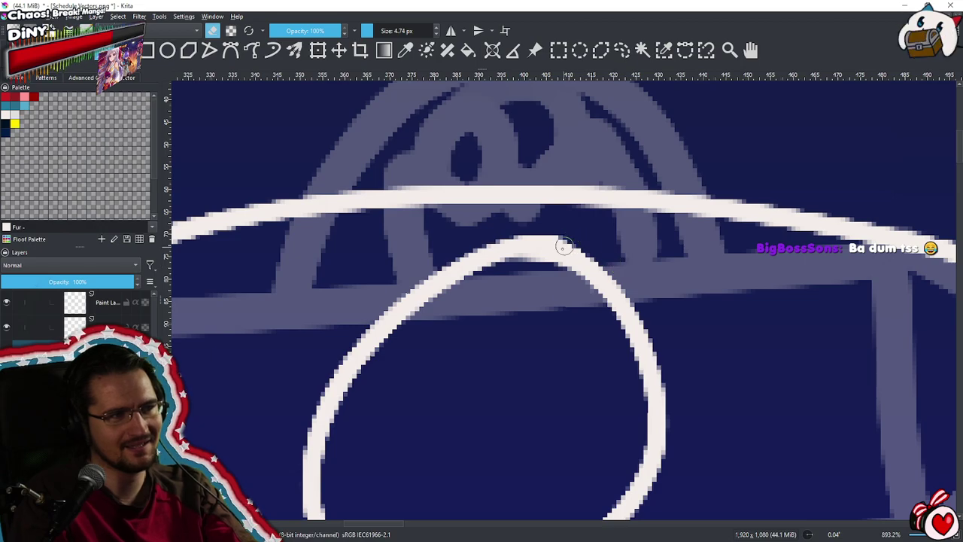
scroll(566, 246, "down", 10)
scroll(602, 196, "up", 12)
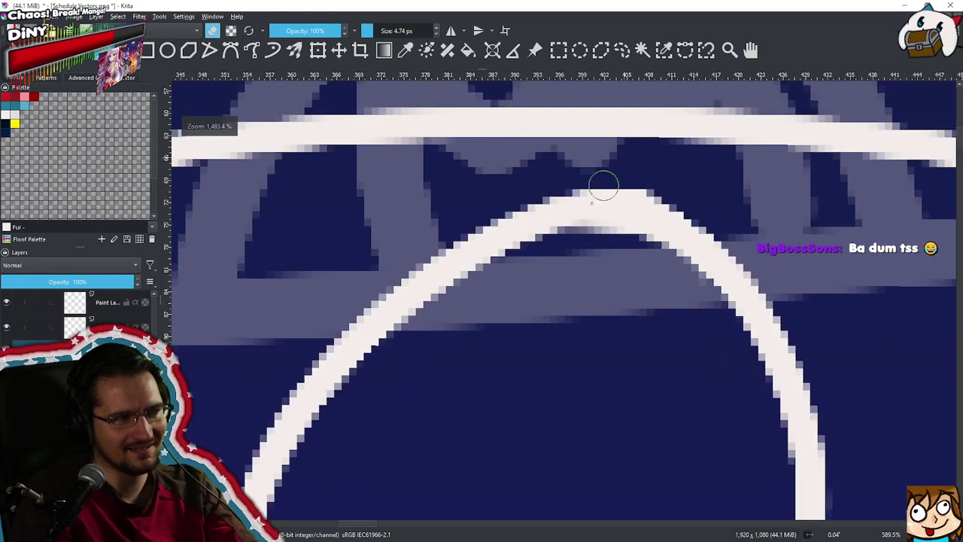
left_click_drag(573, 243, 614, 244)
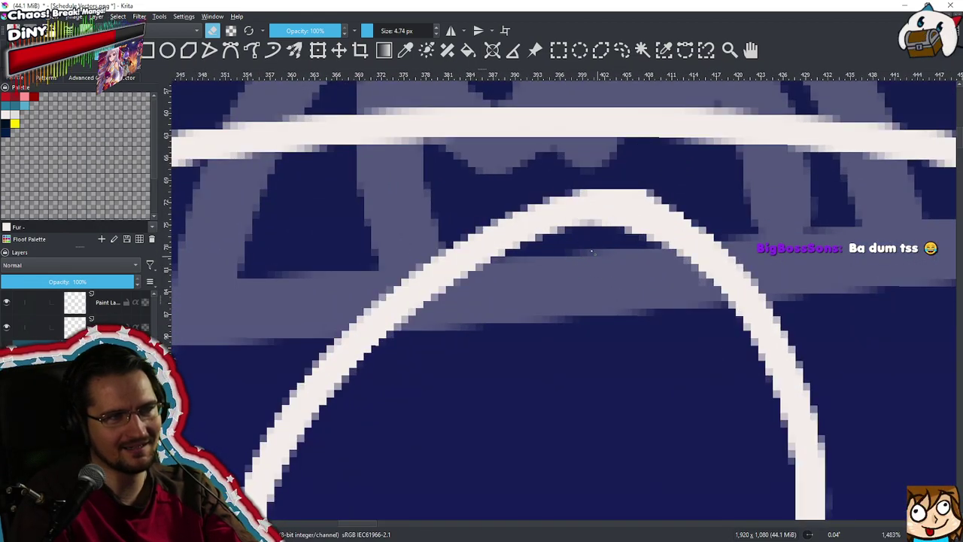
scroll(604, 265, "down", 10)
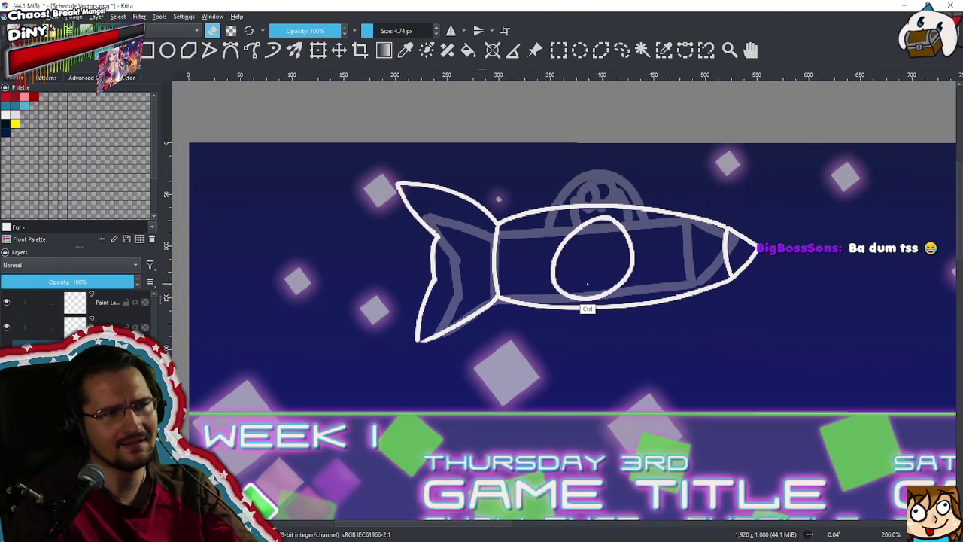
key("ctrl+z")
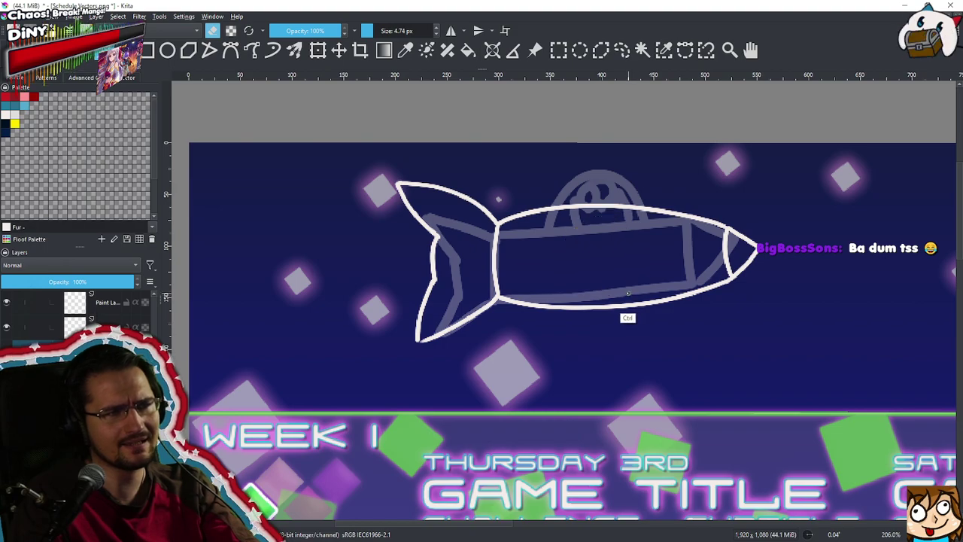
Try a small freehand oval porthole in the front half of the body, near the nose
scroll(655, 254, "up", 5)
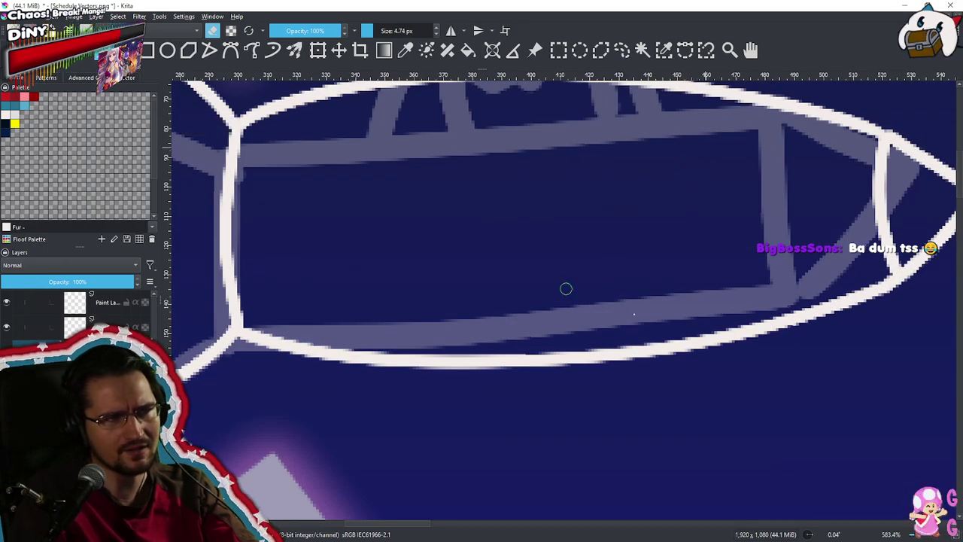
mouse_move(717, 128)
left_mouse_down()
mouse_move(648, 135)
mouse_move(615, 303)
mouse_move(735, 166)
mouse_move(672, 139)
mouse_move(646, 294)
mouse_move(770, 189)
mouse_move(686, 121)
mouse_move(661, 131)
mouse_move(651, 270)
mouse_move(760, 197)
mouse_move(660, 150)
left_mouse_up()
key("ctrl+z")
key("ctrl+z")
scroll(660, 150, "down", 8)
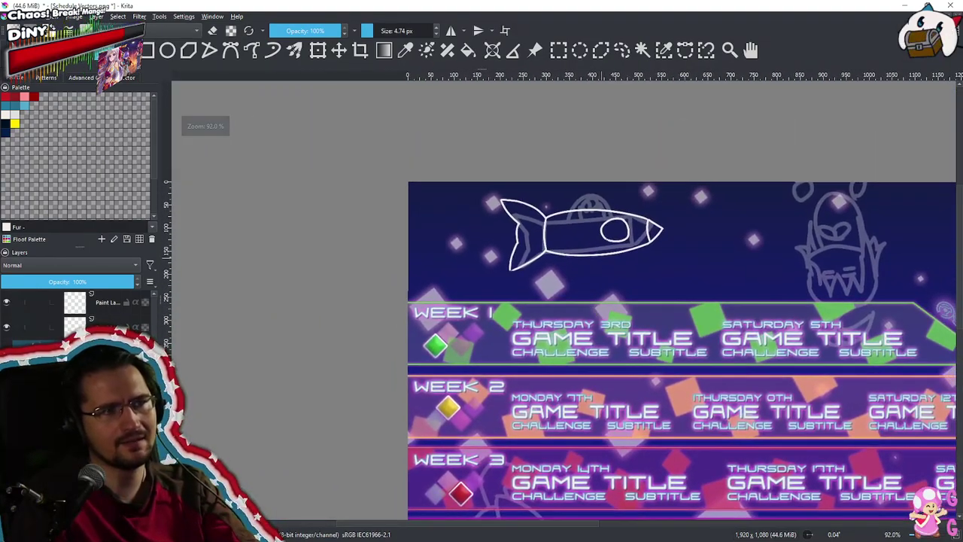
scroll(612, 268, "up", 7)
scroll(671, 204, "down", 2)
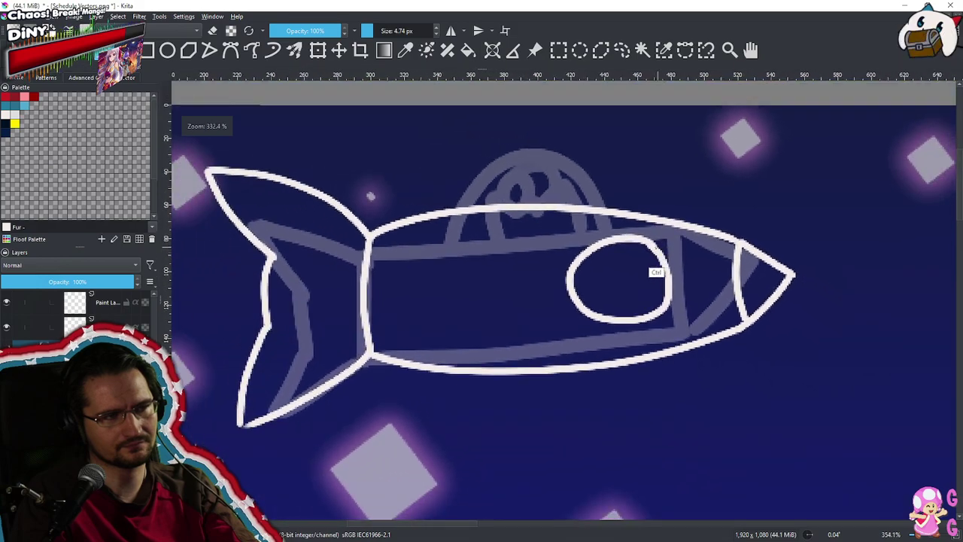
key("ctrl+z")
Try several rounder freehand versions of the porthole near the nose
mouse_move(641, 256)
left_mouse_down()
mouse_move(640, 342)
mouse_move(636, 260)
mouse_move(655, 342)
mouse_move(643, 257)
mouse_move(557, 322)
left_mouse_up()
key("ctrl+z")
key("ctrl+z")
left_click_drag(642, 276, 548, 354)
key("ctrl+z")
key("ctrl+z")
left_click_drag(655, 253, 554, 361)
key("ctrl+z")
mouse_move(646, 259)
left_mouse_down()
mouse_move(610, 360)
mouse_move(644, 258)
mouse_move(605, 256)
mouse_move(640, 259)
left_mouse_up()
key("ctrl+z")
key("ctrl+z")
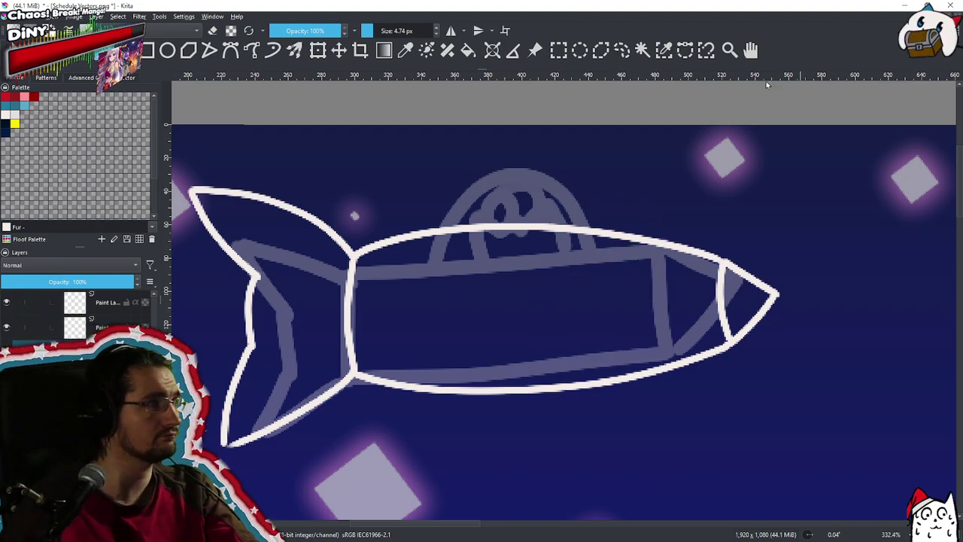
Draw a round porthole about 60 px wide near the nose with the Ellipse tool and return to the brush
left_click(167, 50)
left_click_drag(584, 261, 685, 352)
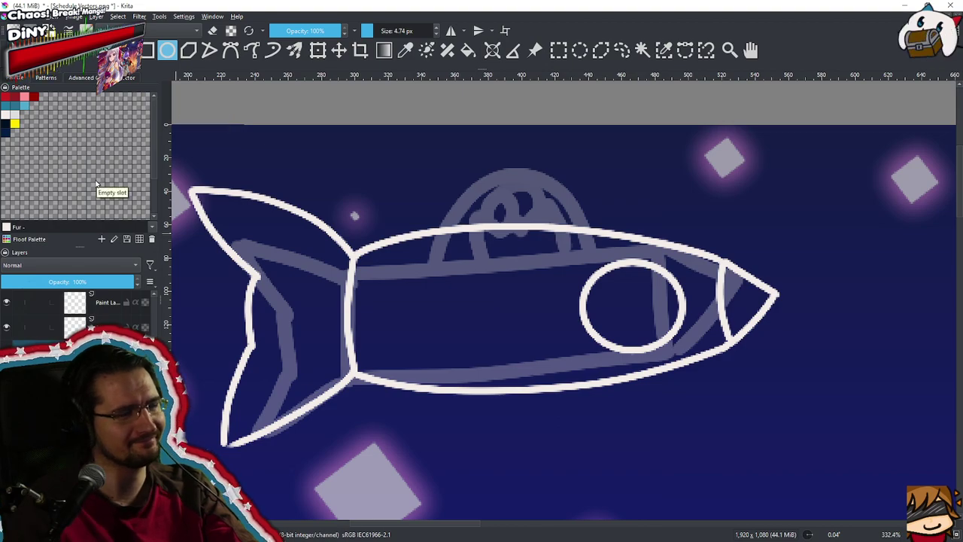
left_click(104, 51)
Draw the left side of a figure's body in the porthole, a thin 2.47 px line down to the rim
mouse_move(633, 318)
left_mouse_down()
mouse_move(573, 317)
mouse_move(578, 326)
left_mouse_up()
scroll(577, 314, "up", 5)
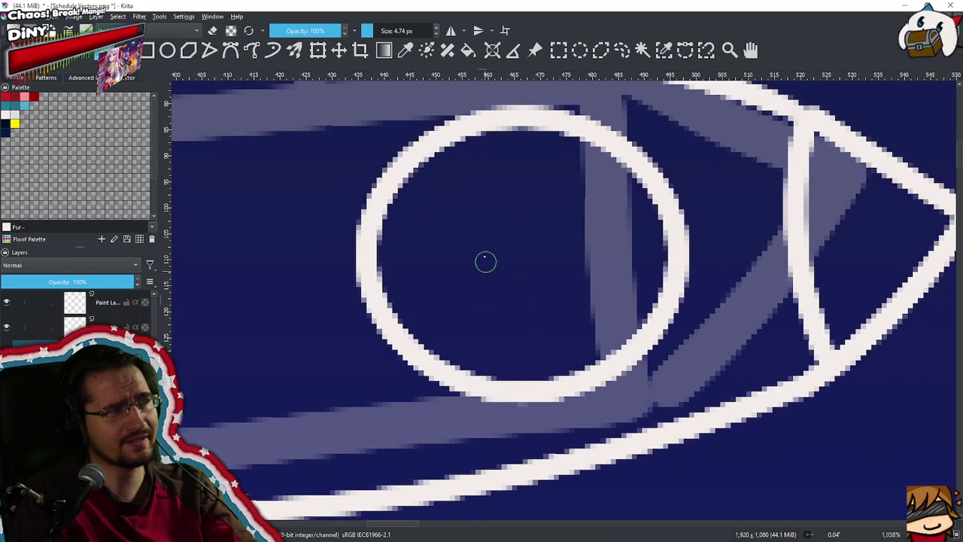
mouse_move(480, 253)
left_mouse_down()
mouse_move(450, 266)
mouse_move(430, 346)
left_mouse_up()
key("ctrl+z")
key("ctrl+shift+z")
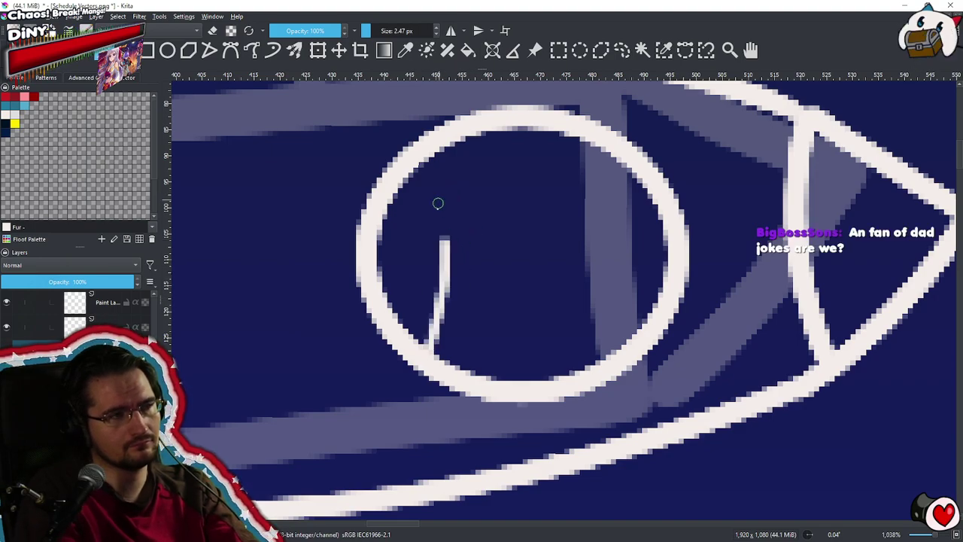
Try several thin lines for the figure's raised left arm, from the porthole's rim to the body line
mouse_move(442, 248)
left_mouse_down()
mouse_move(446, 131)
mouse_move(443, 250)
left_mouse_up()
key("ctrl+z")
key("ctrl+z")
left_click_drag(423, 167, 444, 246)
key("ctrl+z")
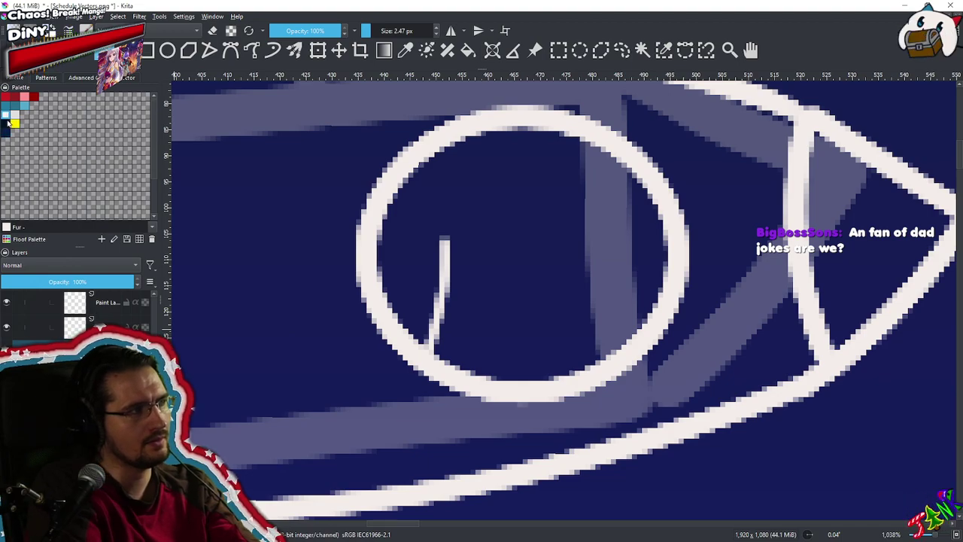
left_click_drag(419, 155, 451, 243)
key("ctrl+z")
left_click_drag(415, 166, 455, 232)
left_click_drag(479, 133, 492, 210)
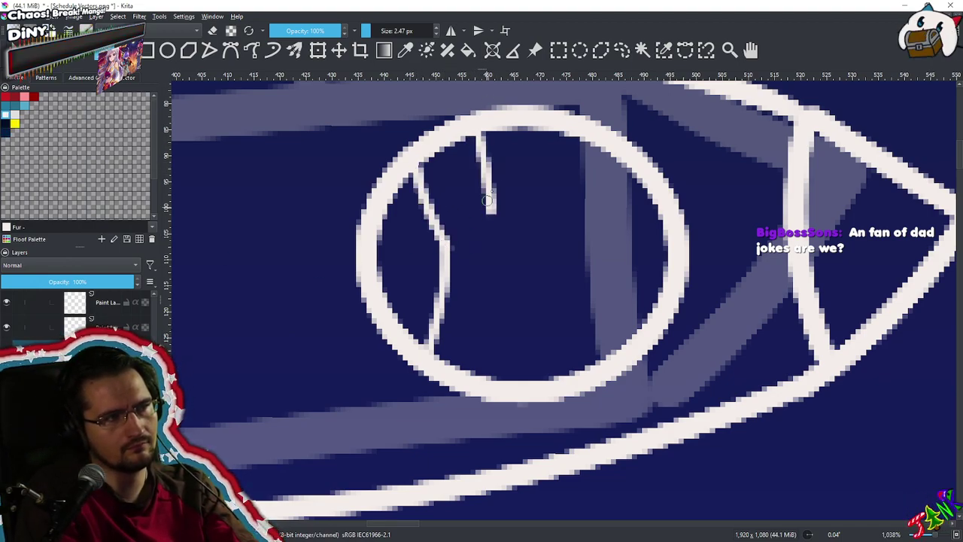
key("ctrl+z")
key("ctrl+z")
Draw the left arm's outer line slanting from the porthole's upper-left rim down to the top of the body line
left_click_drag(412, 183, 446, 240)
key("ctrl+z")
left_click_drag(410, 182, 444, 240)
key("ctrl+z")
left_click_drag(405, 186, 440, 238)
key("ctrl+z")
left_click_drag(405, 186, 444, 239)
Draw the inner lines of both raised arms from the porthole's rim, joined by a jagged line across the figure
mouse_move(443, 148)
left_mouse_down()
mouse_move(470, 211)
mouse_move(523, 196)
mouse_move(519, 205)
mouse_move(591, 209)
mouse_move(595, 241)
left_mouse_up()
left_click_drag(580, 207, 619, 159)
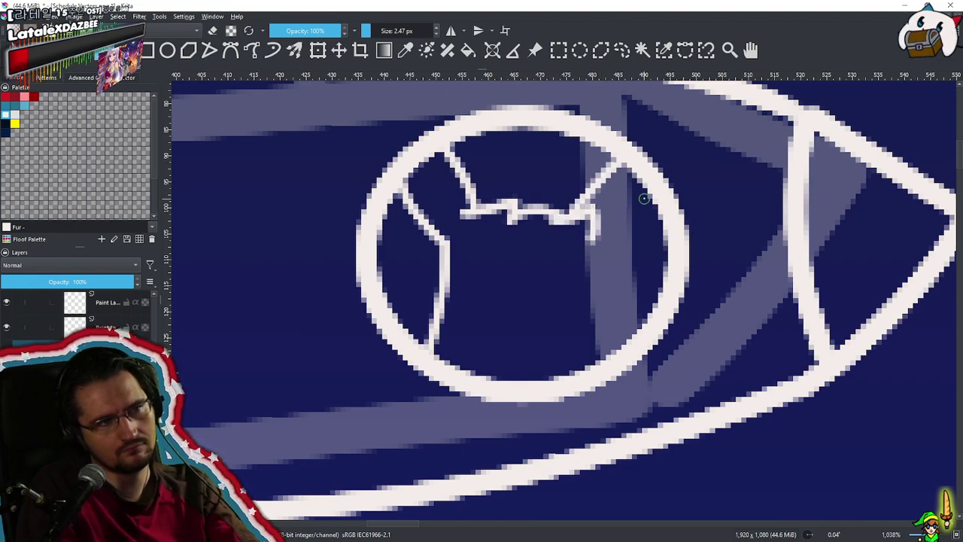
key("ctrl+z")
left_click_drag(577, 210, 619, 159)
Draw the right arm's outer line from the porthole's rim and continue it down the figure's right side
left_click_drag(641, 192, 617, 243)
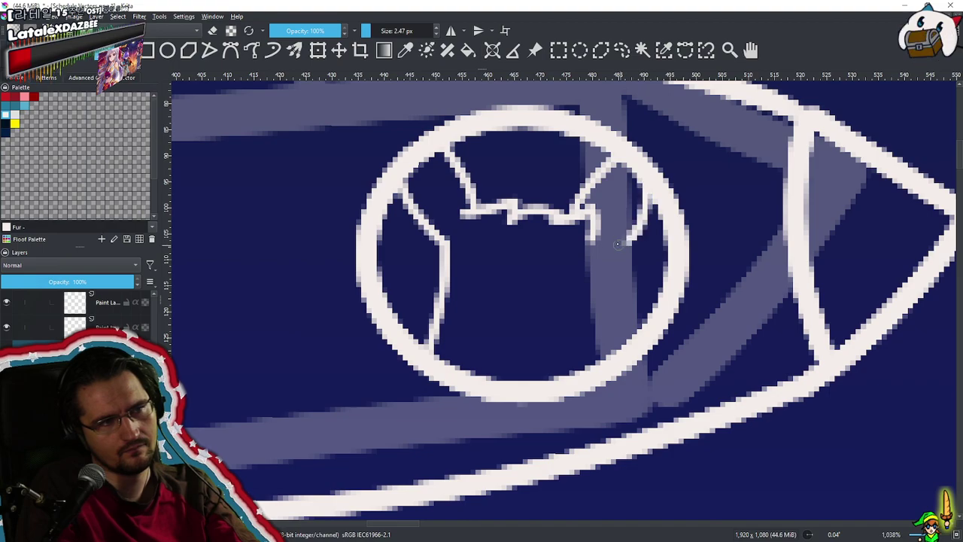
key("ctrl+z")
mouse_move(653, 201)
left_mouse_down()
mouse_move(624, 265)
mouse_move(608, 358)
left_mouse_up()
key("ctrl+z")
left_click_drag(624, 264, 619, 357)
key("ctrl+z")
left_click_drag(621, 264, 608, 353)
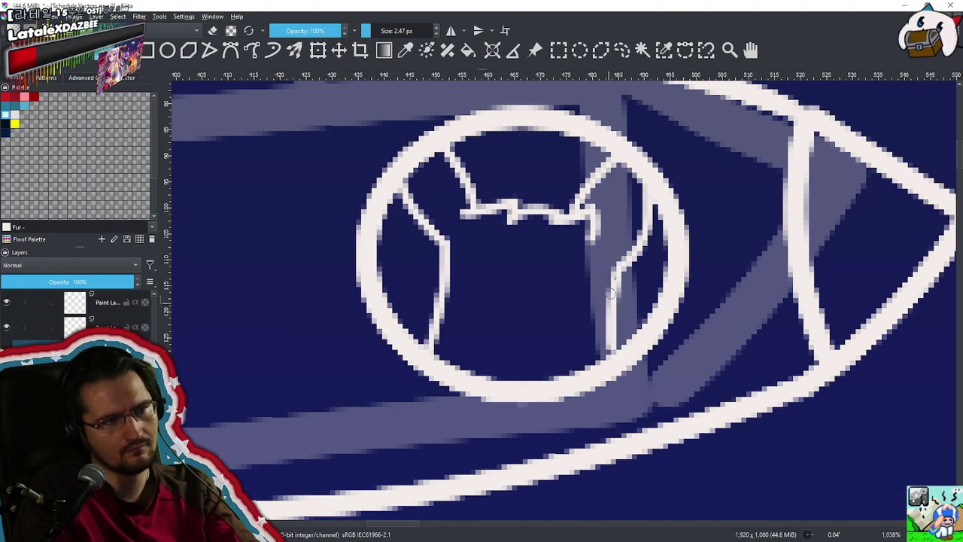
Add the figure's curved head lines above the jagged line, between the raised arms inside the porthole
scroll(563, 188, "up", 2)
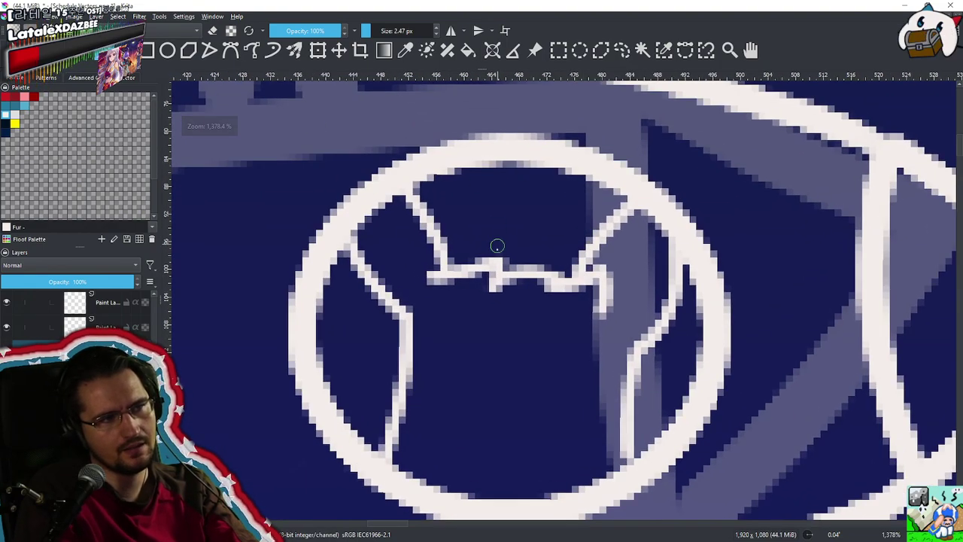
left_click_drag(491, 256, 446, 225)
key("ctrl+z")
left_click_drag(487, 263, 451, 193)
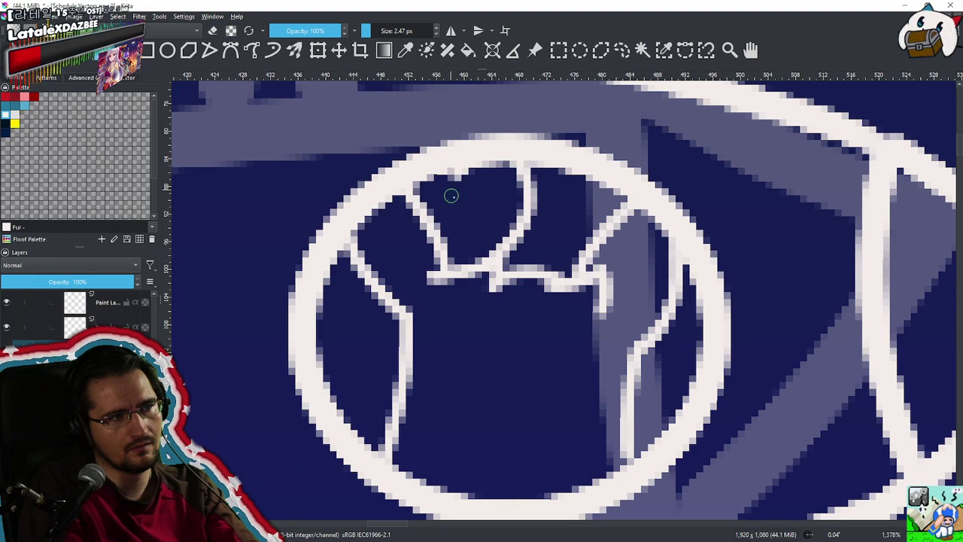
key("ctrl+z")
mouse_move(484, 263)
left_mouse_down()
mouse_move(443, 215)
mouse_move(558, 194)
mouse_move(537, 265)
left_mouse_up()
mouse_move(560, 226)
left_mouse_down()
mouse_move(466, 338)
mouse_move(494, 334)
mouse_move(495, 344)
left_mouse_up()
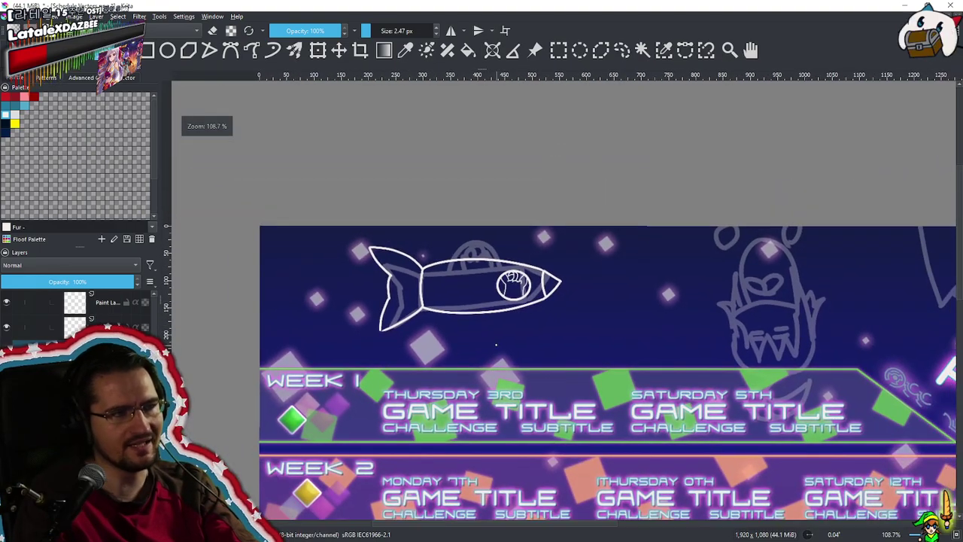
scroll(572, 326, "down", 3)
scroll(571, 326, "down", 3)
mouse_move(519, 363)
left_mouse_down()
mouse_move(515, 341)
mouse_move(530, 359)
mouse_move(525, 342)
left_mouse_up()
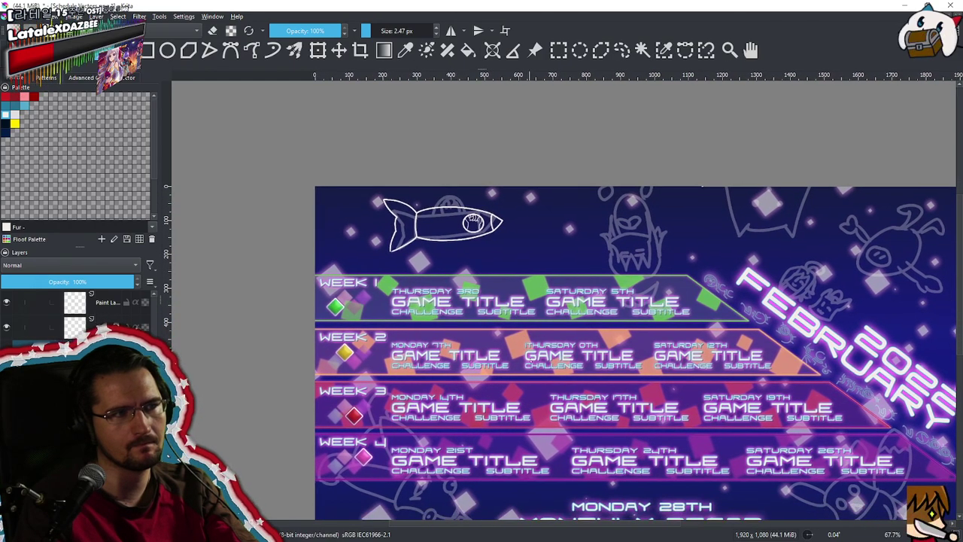
Draw the rocket's exhaust flame with an outer curve off each tail fin and the first long line running to the tip
scroll(532, 375, "down", 1)
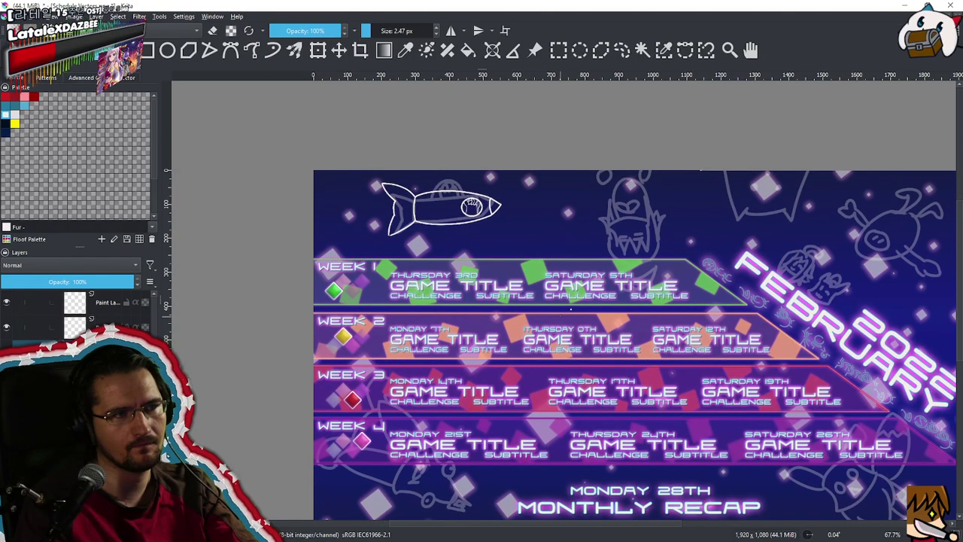
left_click_drag(608, 272, 607, 266)
mouse_move(376, 214)
left_mouse_down()
mouse_move(541, 241)
mouse_move(580, 163)
mouse_move(663, 77)
mouse_move(623, 174)
mouse_move(489, 183)
left_mouse_up()
key("ctrl+z")
mouse_move(618, 159)
left_mouse_down()
mouse_move(425, 231)
mouse_move(488, 230)
left_mouse_up()
mouse_move(425, 236)
left_mouse_down()
mouse_move(301, 284)
mouse_move(298, 295)
mouse_move(462, 309)
left_mouse_up()
key("ctrl+z")
mouse_move(301, 296)
left_mouse_down()
mouse_move(542, 332)
mouse_move(634, 366)
mouse_move(725, 230)
mouse_move(641, 210)
mouse_move(668, 316)
mouse_move(630, 451)
left_mouse_up()
key("ctrl+z")
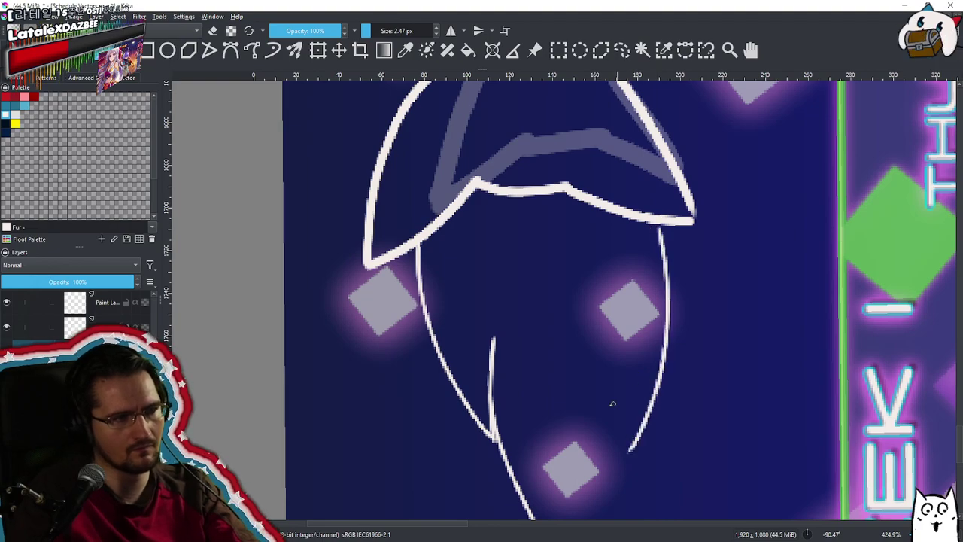
Draw the flame's opposite inner line, curving it down to meet the first long line in a pointed tip
left_click_drag(596, 343, 629, 451)
left_click_drag(604, 357, 623, 250)
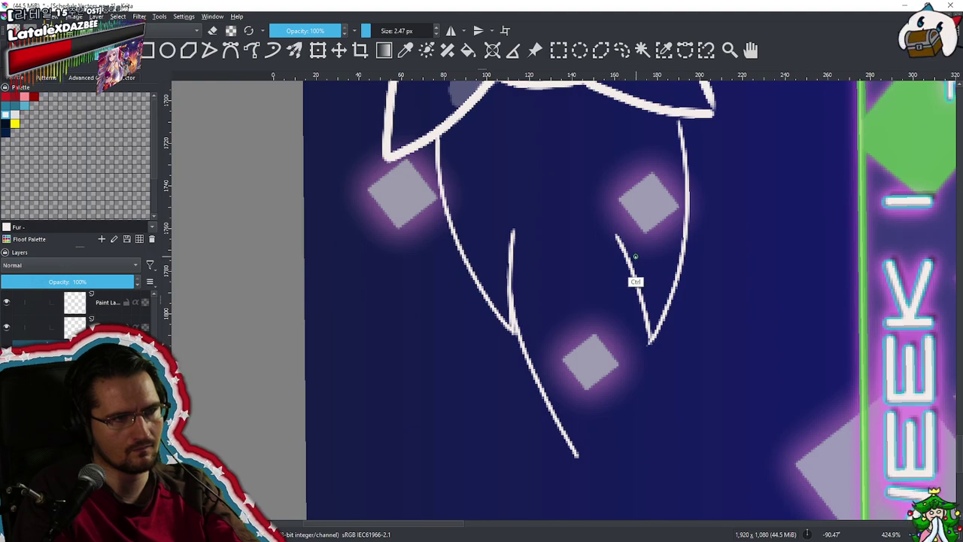
key("ctrl+z")
key("ctrl+z")
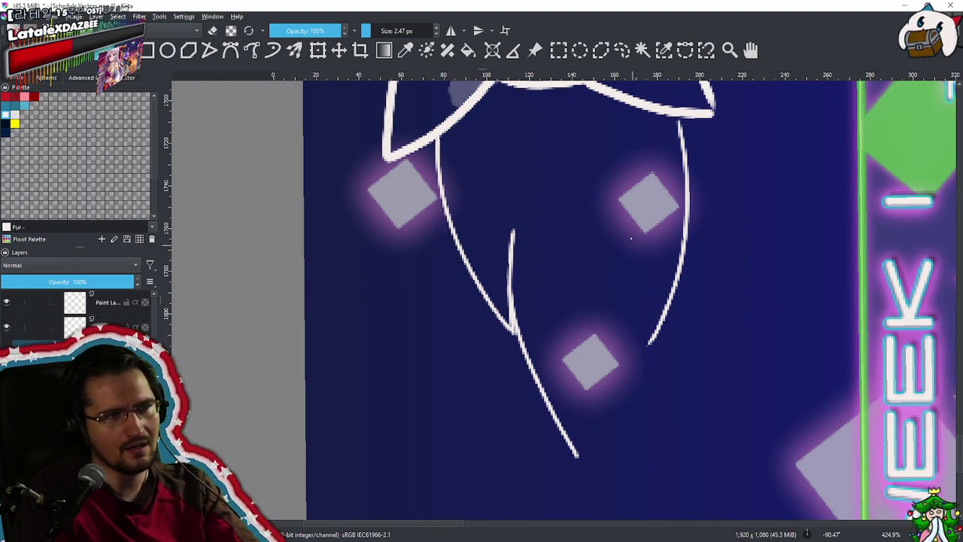
left_click_drag(628, 228, 624, 391)
key("ctrl+z")
left_click_drag(635, 226, 598, 425)
key("ctrl+z")
left_click_drag(634, 227, 564, 456)
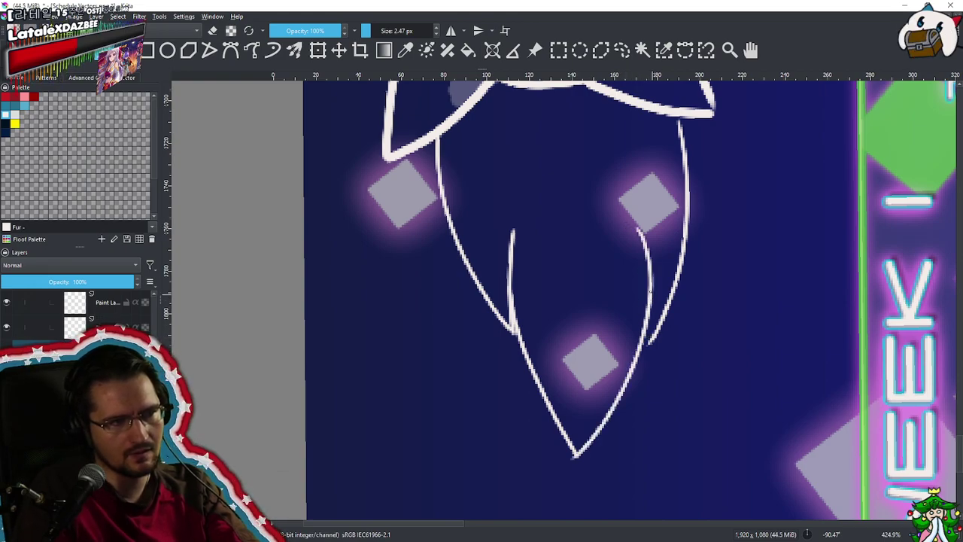
Erase the rough edges of the rocket's outline where the nose-cone line meets the hull
left_click_drag(679, 244, 628, 346)
left_click_drag(660, 306, 558, 371)
left_click_drag(642, 367, 589, 273)
left_click_drag(764, 286, 715, 192)
left_click_drag(728, 200, 733, 234)
left_click_drag(752, 240, 694, 214)
left_click_drag(715, 213, 719, 238)
left_click_drag(805, 226, 579, 160)
left_click_drag(500, 194, 766, 289)
left_click_drag(573, 274, 602, 166)
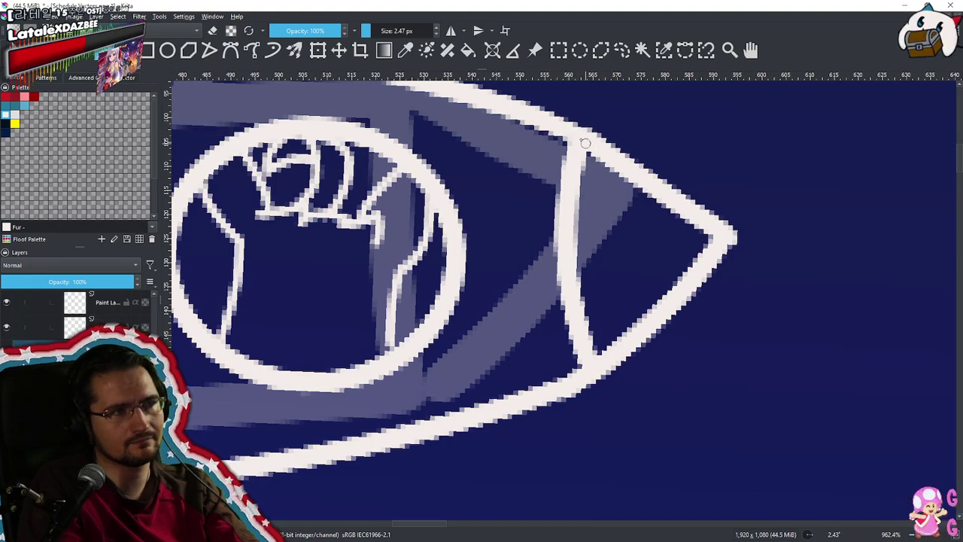
left_click_drag(604, 140, 580, 272)
left_click_drag(662, 246, 632, 241)
left_click_drag(628, 191, 646, 119)
left_click_drag(654, 128, 501, 150)
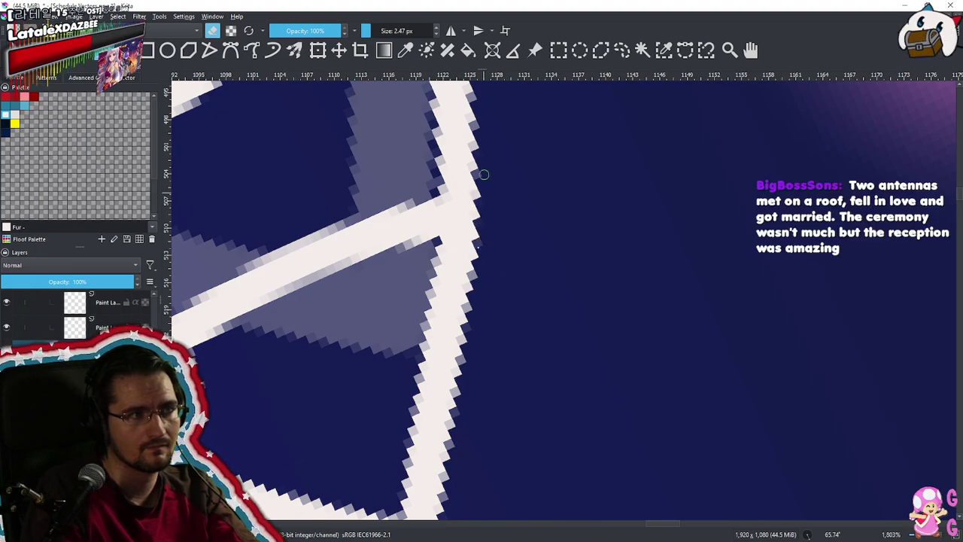
left_click_drag(535, 377, 674, 383)
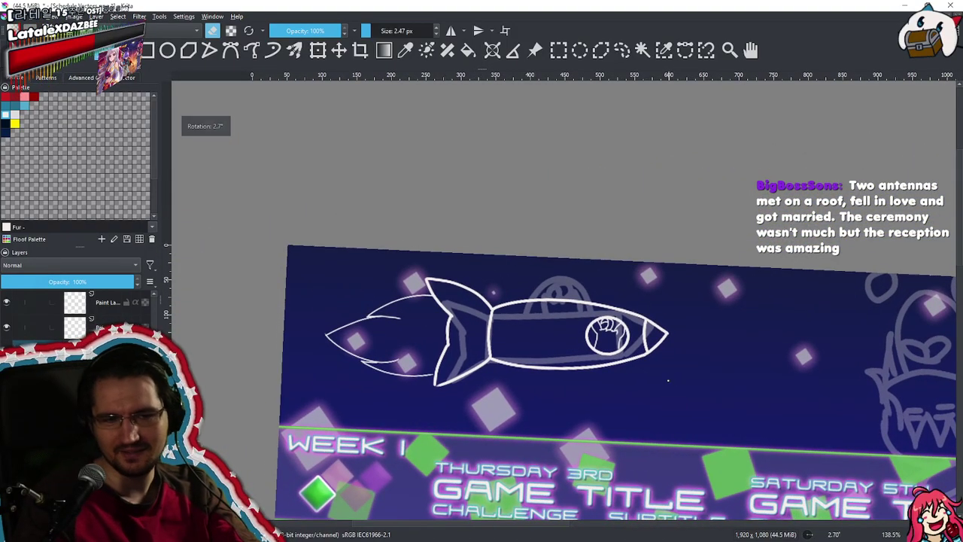
key("5")
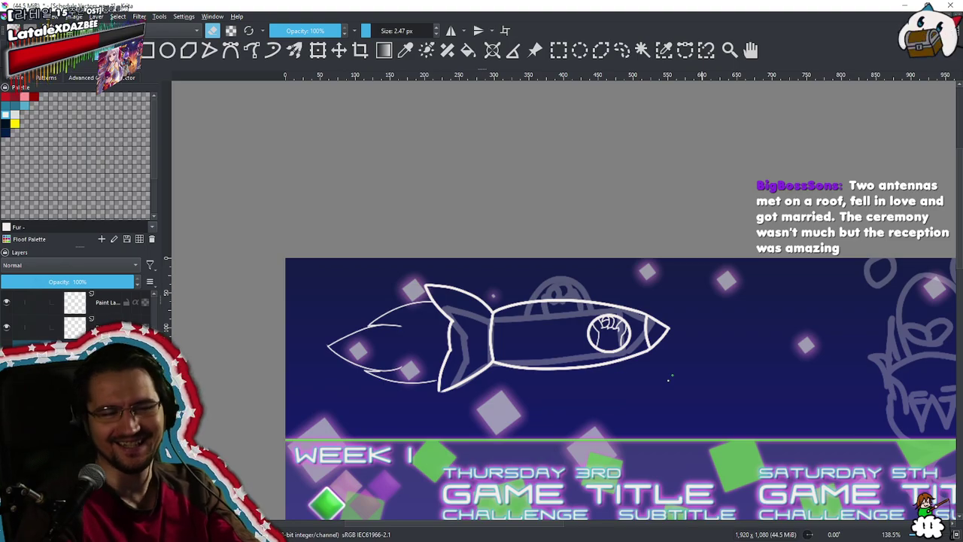
scroll(535, 303, "down", 5)
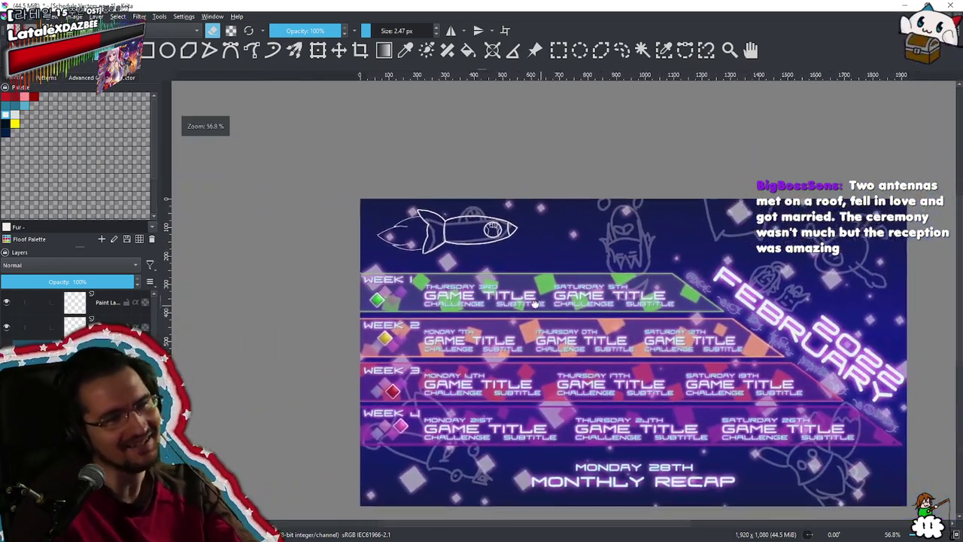
left_click_drag(535, 304, 464, 337)
left_click_drag(606, 373, 576, 348)
scroll(577, 347, "up", 4)
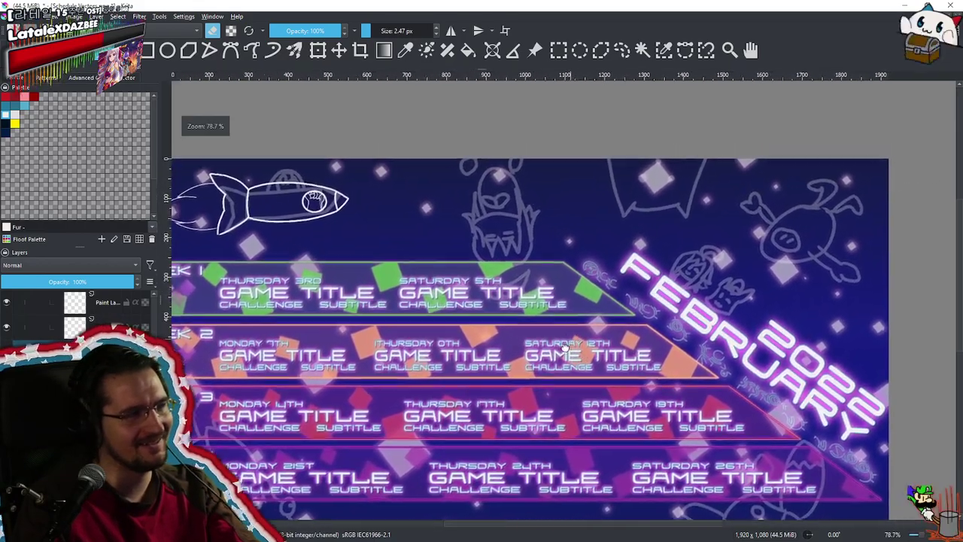
left_click_drag(564, 347, 638, 277)
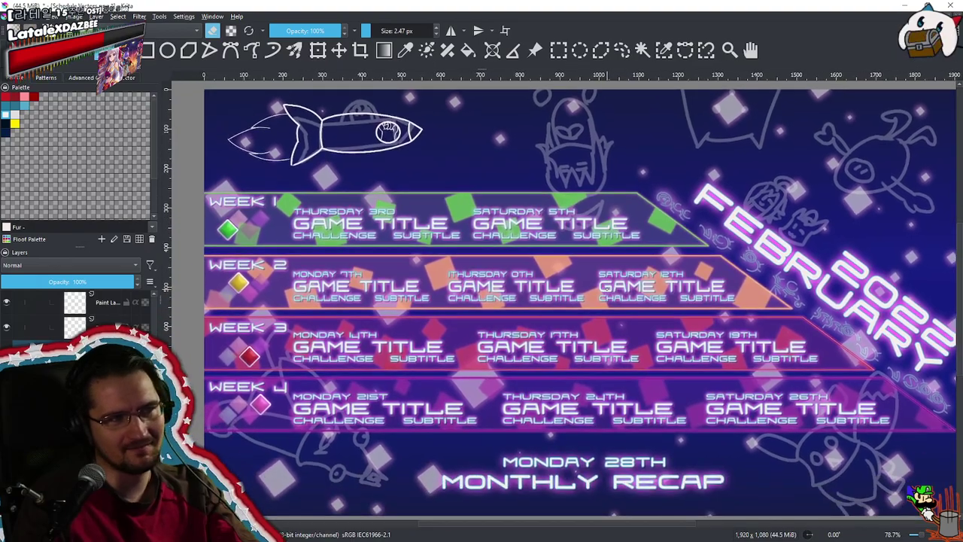
mouse_move(599, 317)
left_mouse_down()
mouse_move(588, 359)
mouse_move(584, 335)
mouse_move(605, 320)
mouse_move(604, 331)
left_mouse_up()
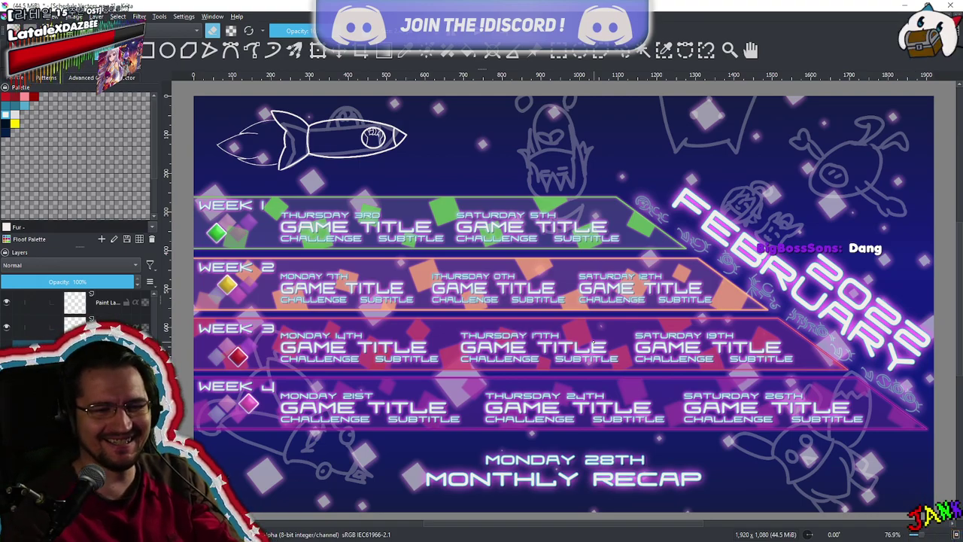
left_click_drag(571, 336, 562, 358)
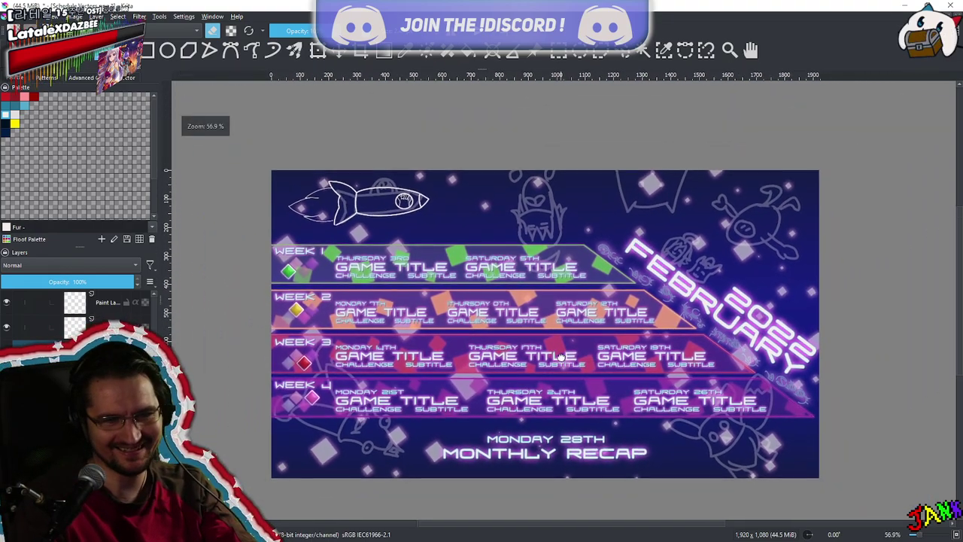
scroll(561, 356, "up", 2)
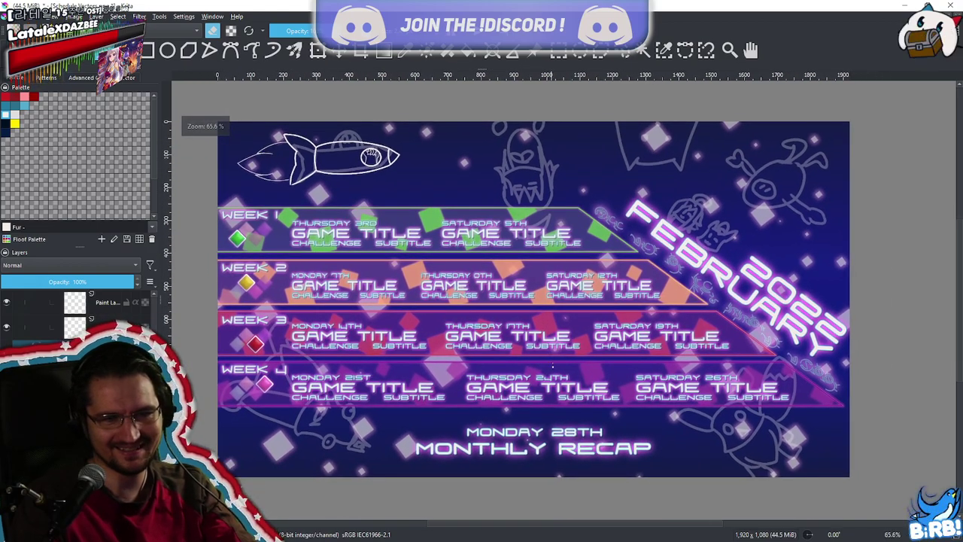
left_click_drag(551, 374, 545, 373)
left_click_drag(468, 291, 482, 321)
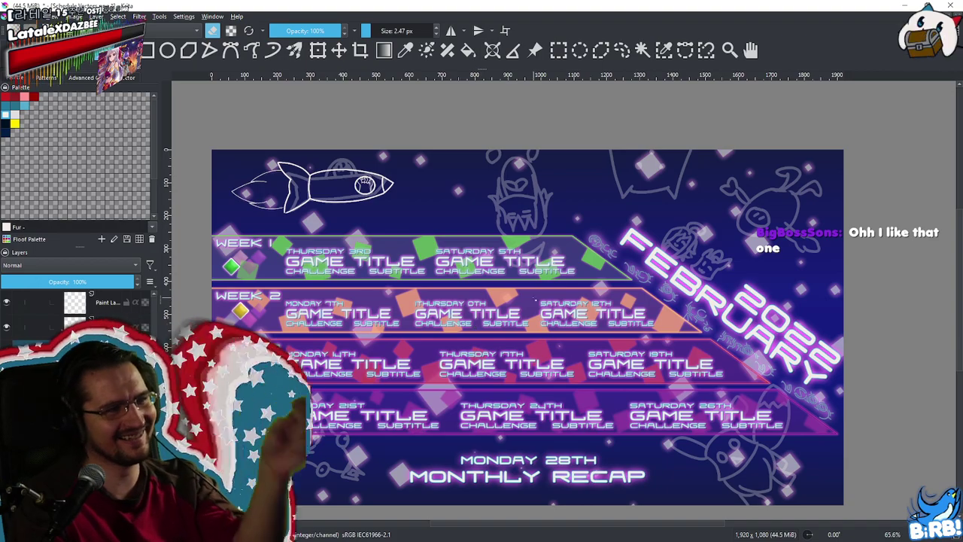
left_click_drag(537, 323, 537, 325)
Turn the canvas upside down over the long-haired character's sketch and set the brush size to 4.74 px for painting
left_click_drag(531, 360, 576, 287)
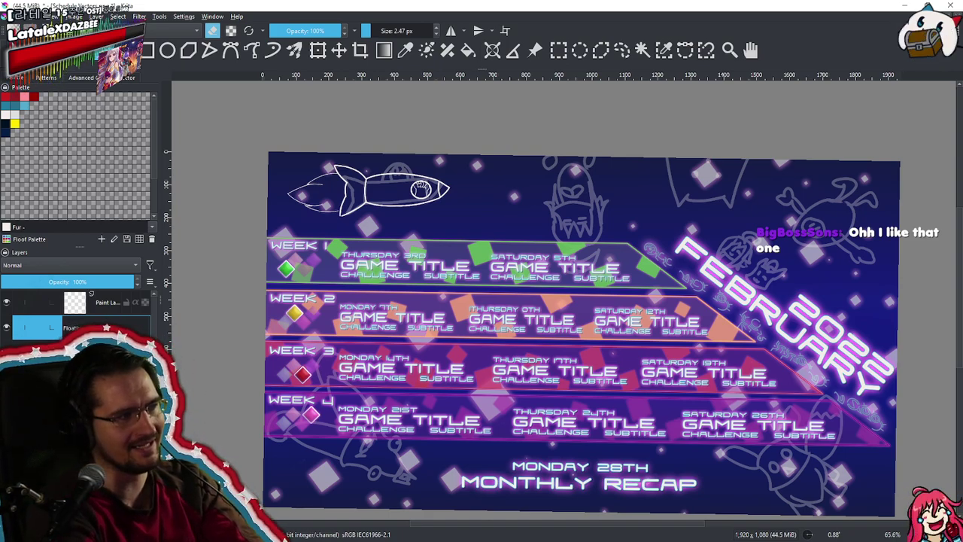
left_click_drag(525, 227, 496, 276)
mouse_move(496, 276)
left_mouse_down()
mouse_move(490, 293)
mouse_move(638, 357)
mouse_move(668, 339)
mouse_move(631, 340)
left_mouse_up()
left_click_drag(571, 344, 561, 233)
left_click_drag(480, 286, 525, 305)
left_click_drag(524, 305, 524, 299)
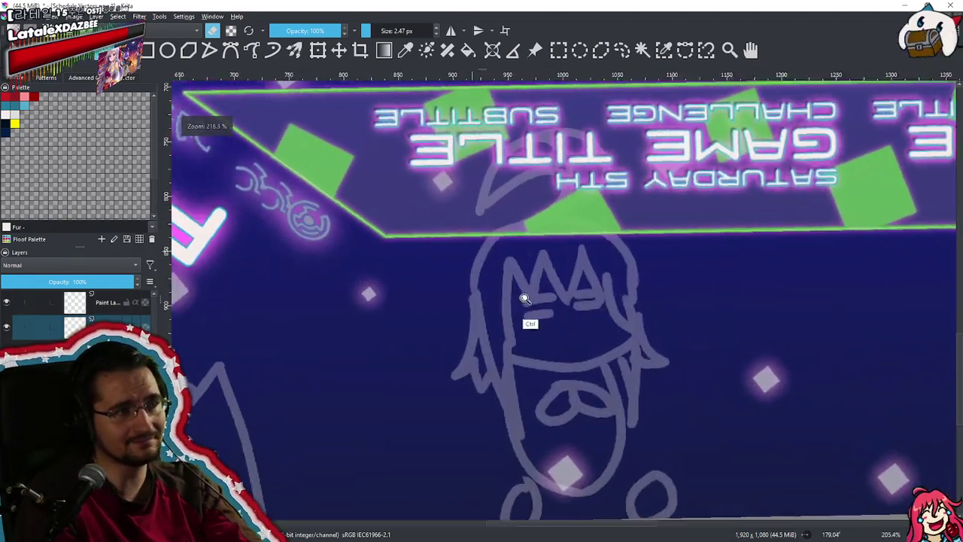
scroll(524, 299, "up", 1)
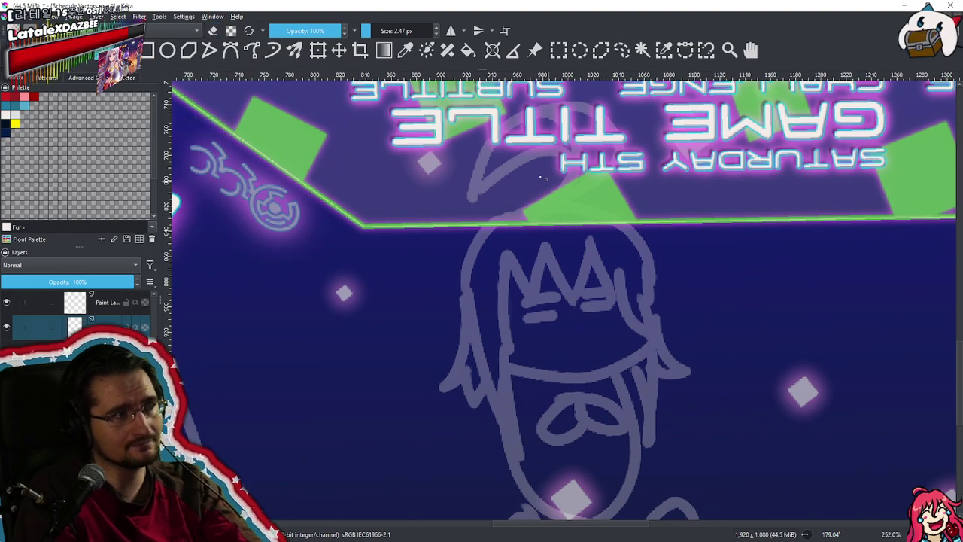
mouse_move(534, 209)
left_mouse_down()
mouse_move(496, 220)
mouse_move(489, 350)
left_mouse_up()
key("ctrl+z")
left_click_drag(532, 209, 432, 386)
key("ctrl+z")
left_click_drag(478, 280, 489, 272)
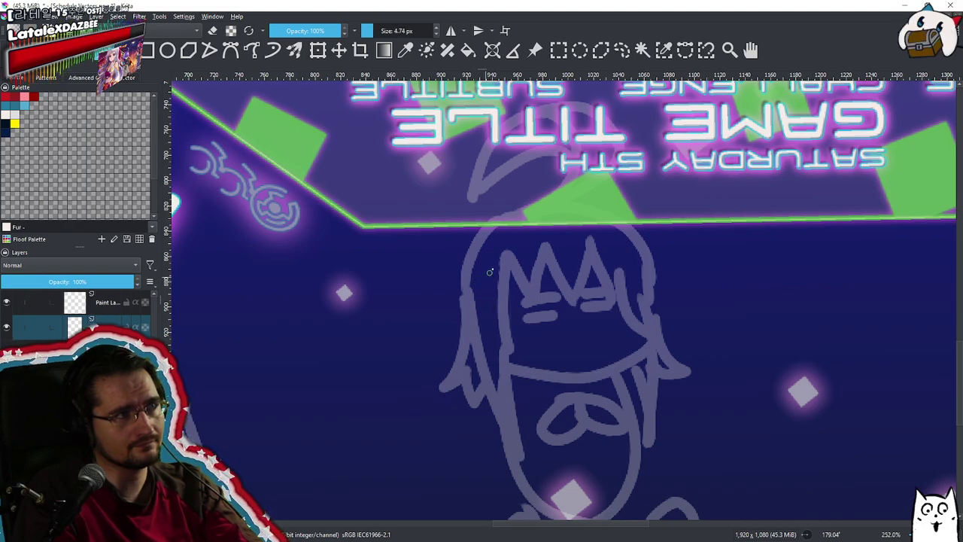
Draw the left outer hair line from the crown down past the face, ending in two pointed tips
mouse_move(535, 203)
left_mouse_down()
mouse_move(477, 242)
mouse_move(433, 388)
left_mouse_up()
key("ctrl+z")
mouse_move(536, 203)
left_mouse_down()
mouse_move(481, 261)
mouse_move(433, 391)
mouse_move(484, 365)
mouse_move(480, 415)
mouse_move(494, 384)
left_mouse_up()
key("ctrl+z")
left_click_drag(482, 419, 493, 388)
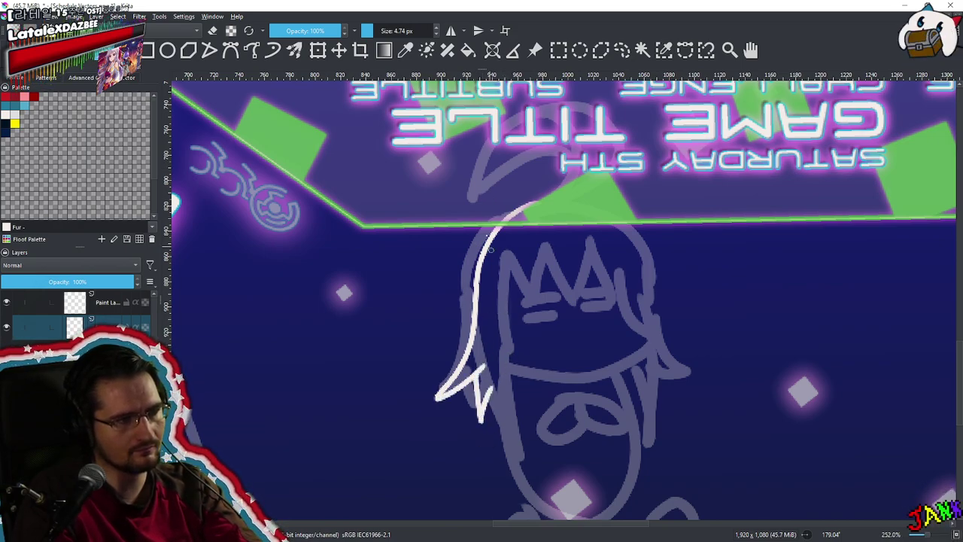
Draw the long lock beside the face's left edge as two lines meeting in a sharp point below the chin
left_click_drag(485, 296, 527, 465)
key("ctrl+z")
left_click_drag(483, 292, 527, 456)
key("ctrl+z")
mouse_move(486, 301)
left_mouse_down()
mouse_move(533, 456)
mouse_move(518, 309)
left_mouse_up()
key("ctrl+z")
left_click_drag(525, 259, 533, 451)
key("ctrl+z")
left_click_drag(526, 258, 533, 449)
key("ctrl+z")
mouse_move(527, 259)
left_mouse_down()
mouse_move(525, 395)
mouse_move(535, 460)
left_mouse_up()
Draw the jagged bangs across the forehead, from the long left lock toward the face's right side
mouse_move(529, 283)
left_mouse_down()
mouse_move(557, 323)
mouse_move(579, 273)
mouse_move(584, 319)
left_mouse_up()
key("ctrl+z")
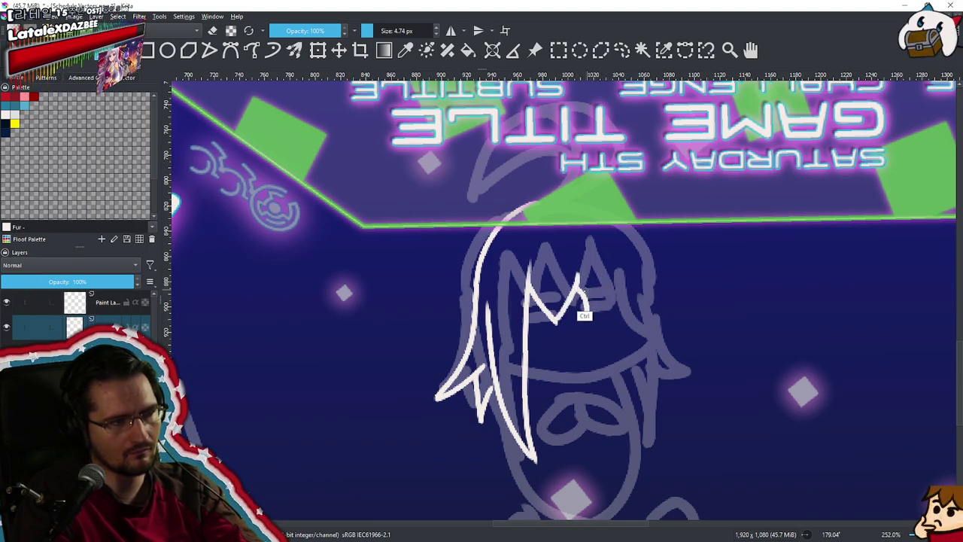
mouse_move(574, 320)
left_mouse_down()
mouse_move(594, 260)
mouse_move(611, 327)
left_mouse_up()
key("ctrl+z")
mouse_move(599, 276)
left_mouse_down()
mouse_move(612, 306)
mouse_move(631, 264)
left_mouse_up()
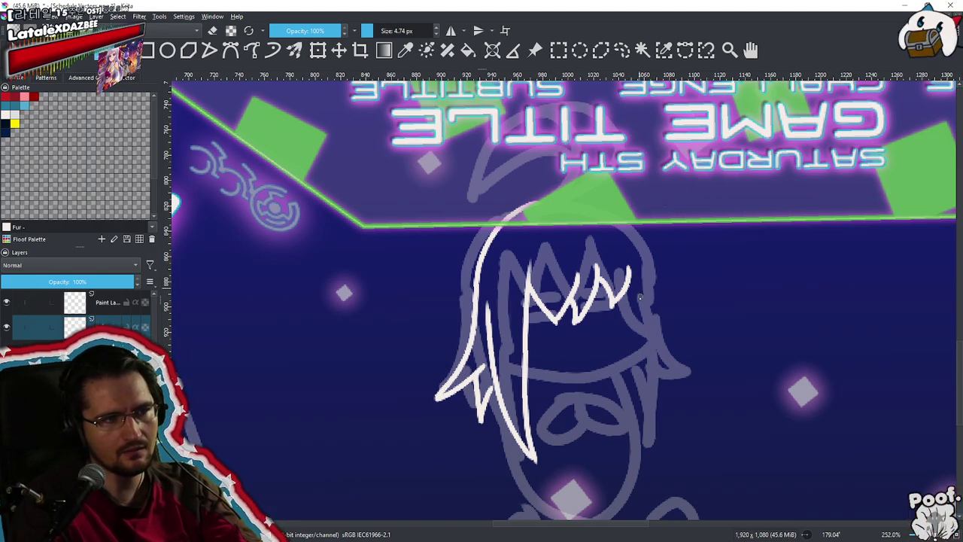
Draw the face's right edge down from the bangs and close the face with a curved line back to the left lock
left_click_drag(630, 280, 658, 352)
key("ctrl+z")
left_click_drag(630, 283, 653, 350)
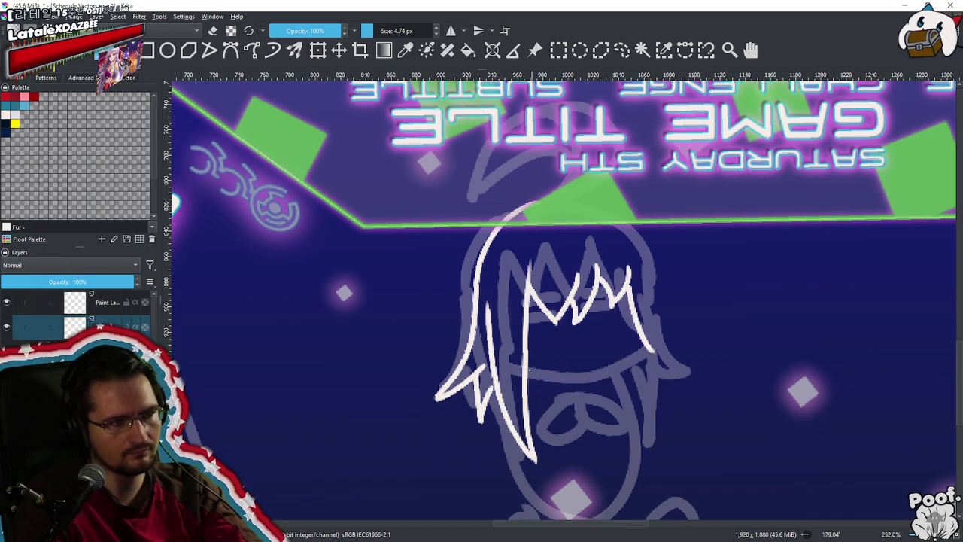
mouse_move(530, 376)
left_mouse_down()
mouse_move(570, 380)
mouse_move(652, 350)
left_mouse_up()
key("ctrl+z")
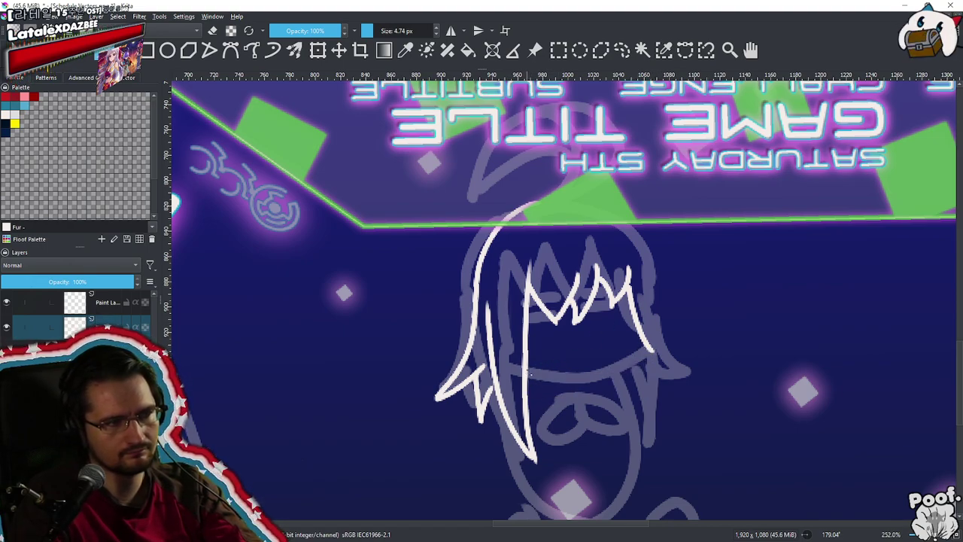
left_click_drag(527, 374, 650, 348)
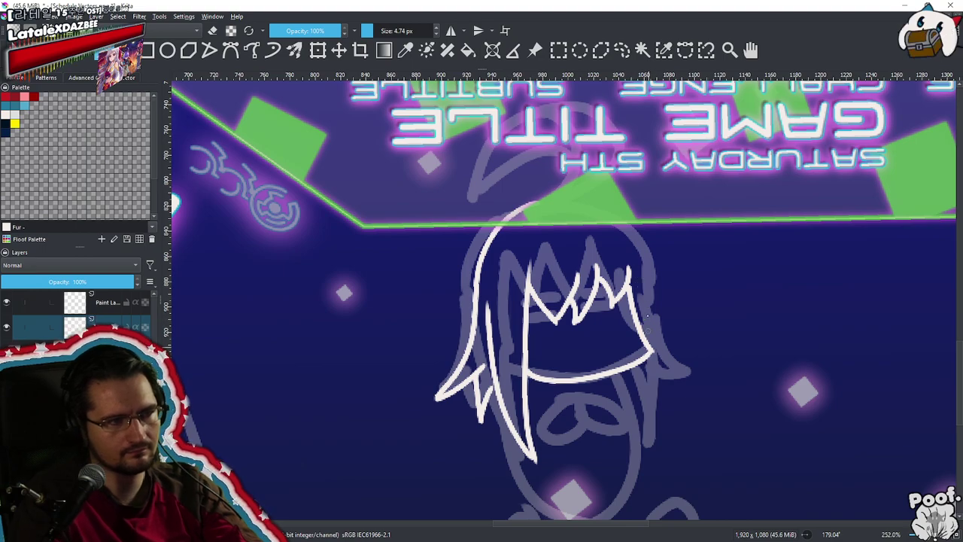
Draw the pointed lock on the face's right side and arc the crown over the head to join its outer line
mouse_move(631, 374)
left_mouse_down()
mouse_move(649, 441)
mouse_move(646, 258)
mouse_move(620, 374)
mouse_move(535, 267)
left_mouse_up()
scroll(527, 268, "up", 5)
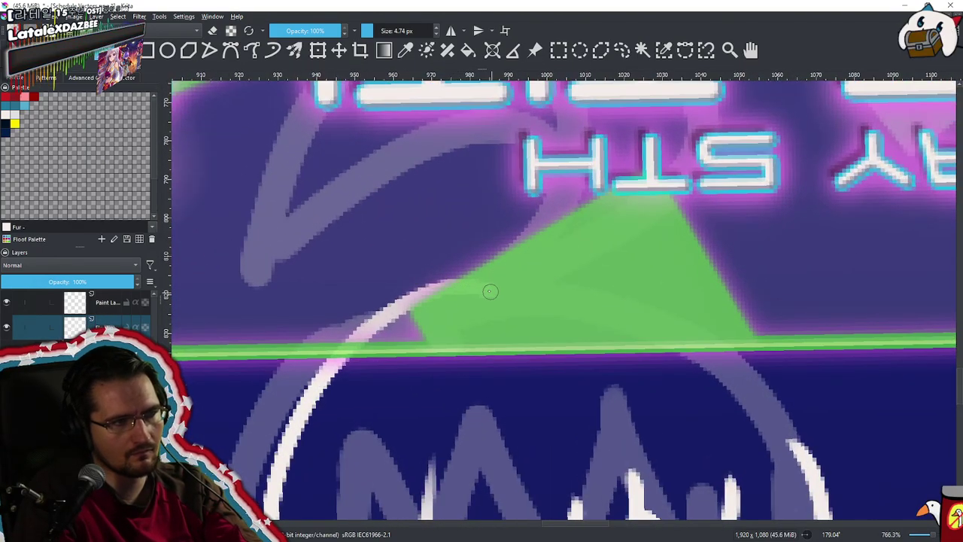
mouse_move(503, 294)
left_mouse_down()
mouse_move(690, 331)
mouse_move(770, 415)
left_mouse_up()
mouse_move(706, 363)
left_mouse_down()
mouse_move(626, 279)
mouse_move(592, 273)
left_mouse_up()
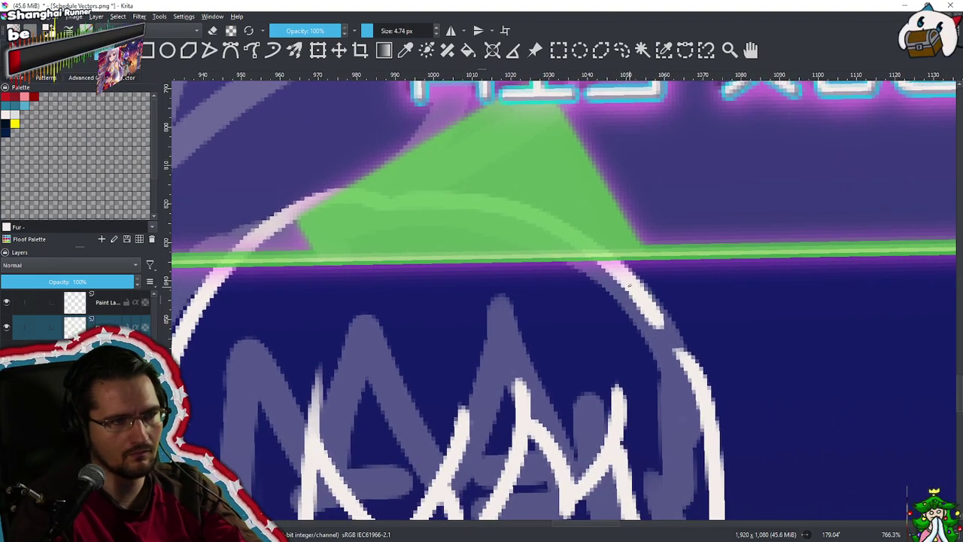
left_click_drag(656, 297, 671, 347)
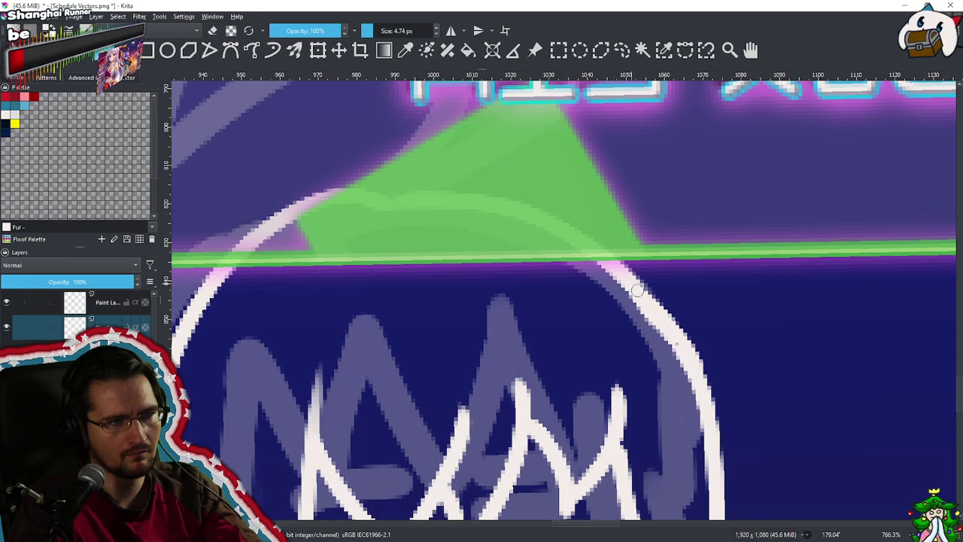
left_click_drag(651, 316, 702, 391)
left_click_drag(678, 357, 708, 434)
key("ctrl+z")
left_click_drag(671, 341, 705, 423)
mouse_move(664, 318)
left_mouse_down()
mouse_move(652, 362)
mouse_move(621, 386)
mouse_move(591, 338)
mouse_move(613, 286)
mouse_move(633, 350)
left_mouse_up()
Erase the uneven edges along the joined right side of the head outline to smooth its curve
key("e")
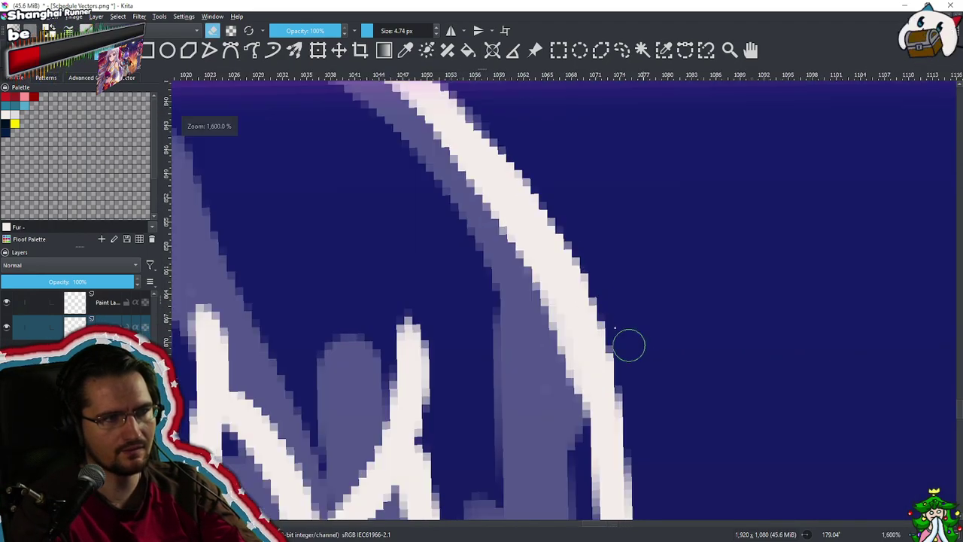
left_click_drag(497, 131, 587, 255)
left_click_drag(565, 222, 638, 359)
left_click_drag(590, 256, 623, 343)
left_click_drag(583, 249, 654, 438)
mouse_move(589, 309)
left_mouse_down()
mouse_move(600, 456)
mouse_move(548, 426)
mouse_move(570, 267)
left_mouse_up()
mouse_move(593, 160)
left_mouse_down()
mouse_move(555, 273)
mouse_move(579, 267)
left_mouse_up()
left_click_drag(536, 217, 568, 290)
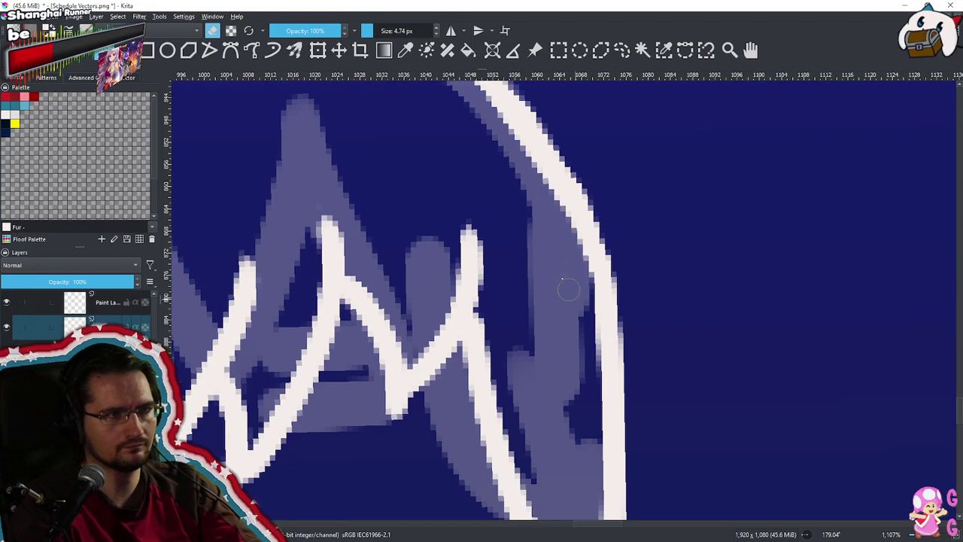
left_click_drag(537, 229, 533, 350)
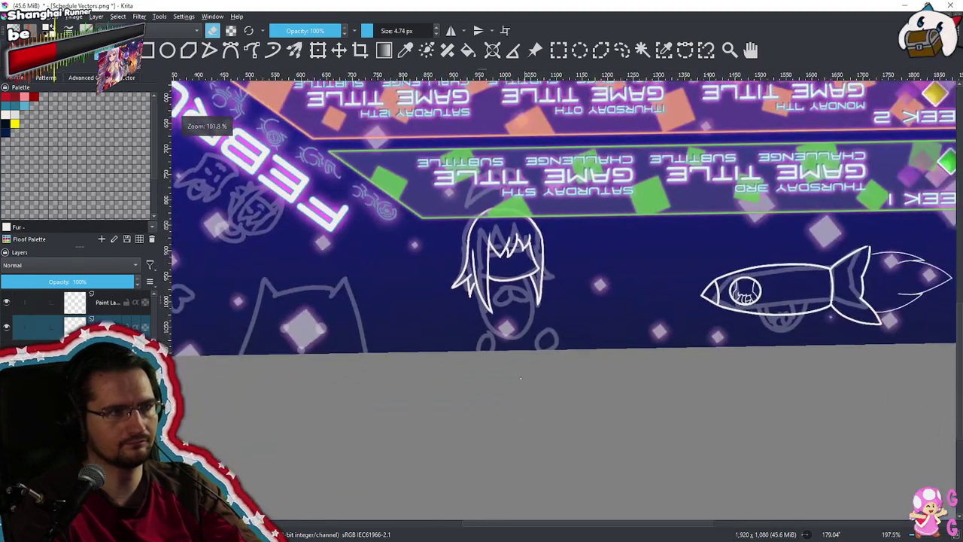
left_click_drag(531, 300, 532, 346)
scroll(531, 347, "up", 4)
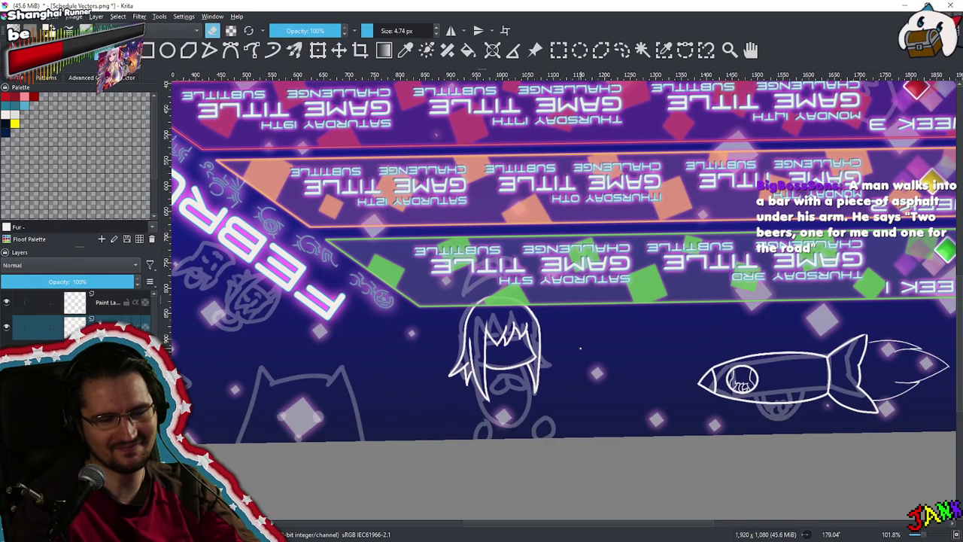
Draw the outer line of the right hair flick, slanting outward and down from the side of the head
left_click_drag(610, 334, 477, 271)
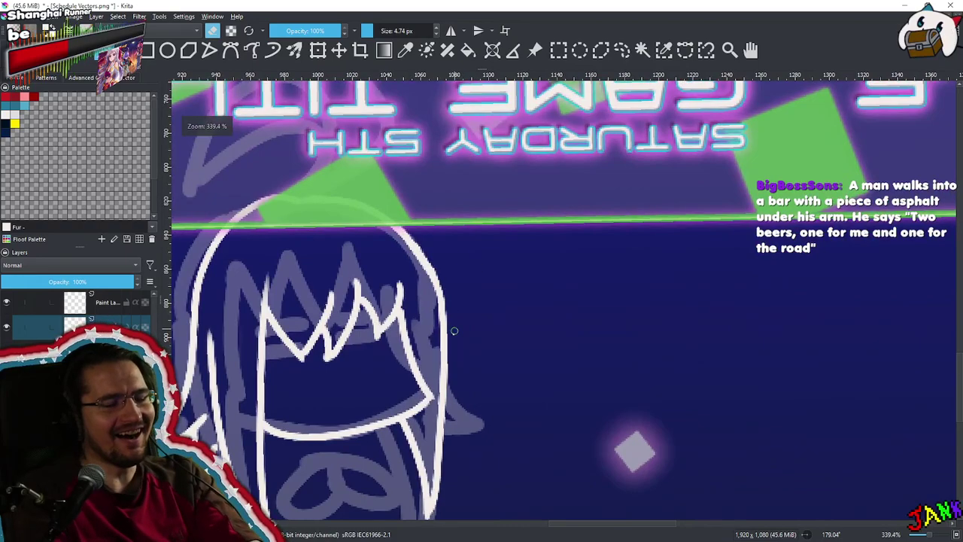
key("e")
left_click_drag(444, 312, 503, 437)
key("ctrl+z")
left_click_drag(444, 310, 492, 431)
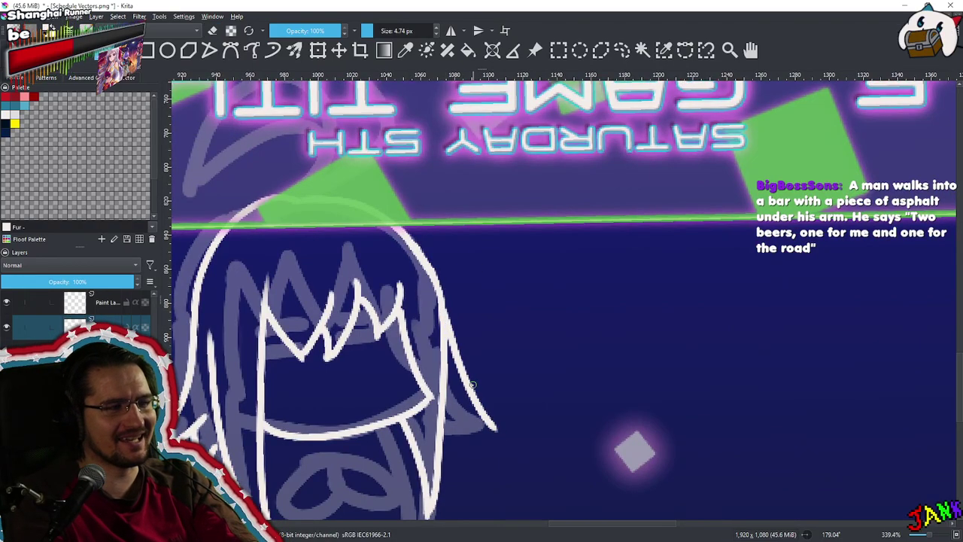
Close the right hair flick with a slanted underside line from the side lock out to the flick's tip
left_click_drag(472, 385, 508, 352)
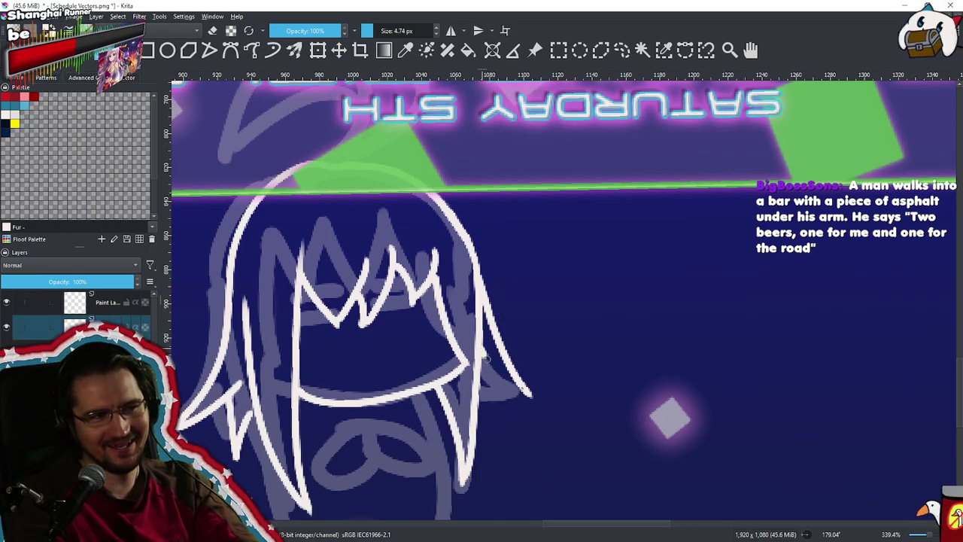
left_click_drag(478, 353, 527, 394)
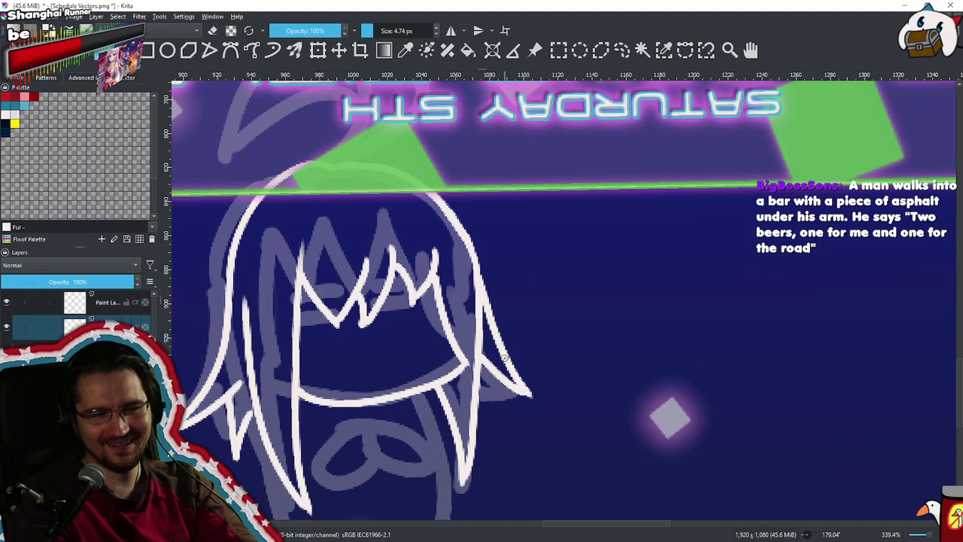
left_click_drag(507, 344, 528, 311)
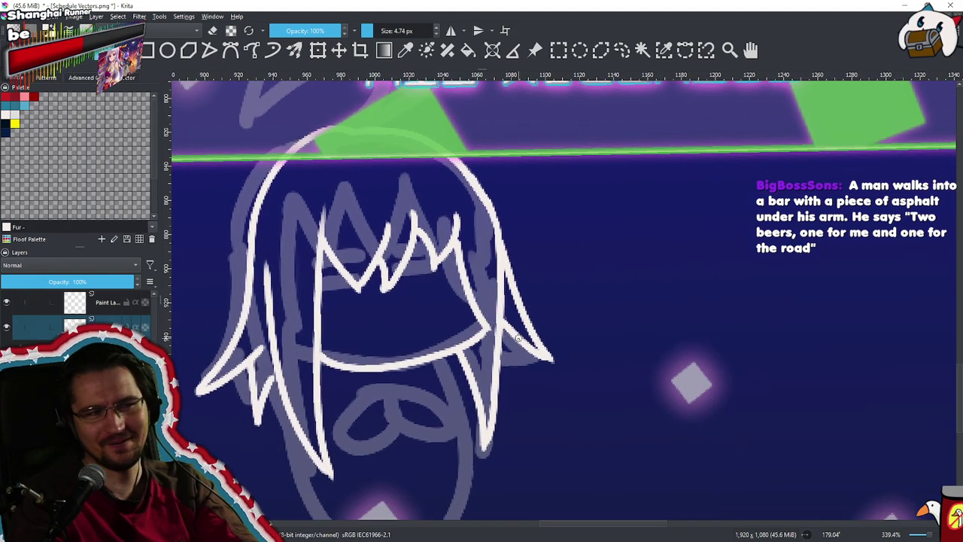
Draw a smaller pointed hair spike beneath the right flick, joining it back to the side lock
key("ctrl+z")
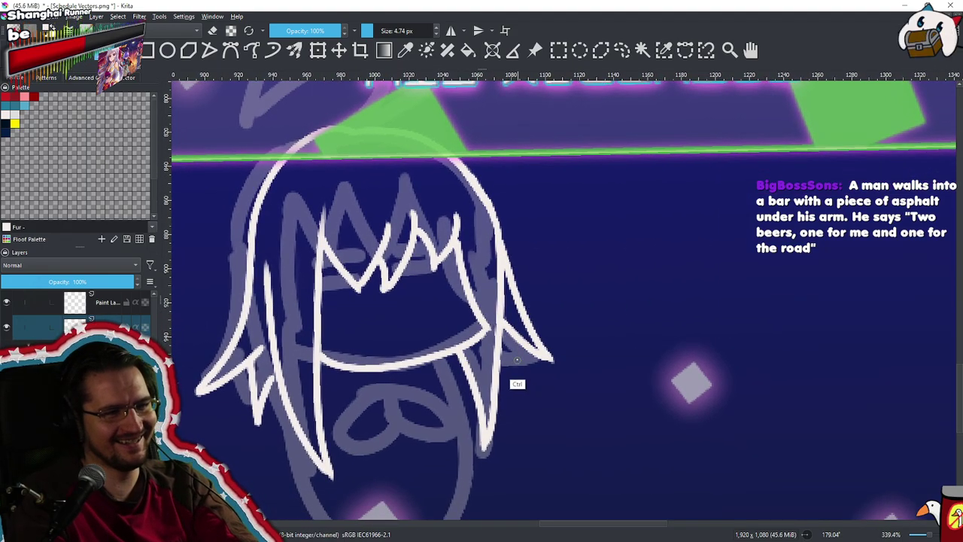
left_click_drag(520, 346, 526, 392)
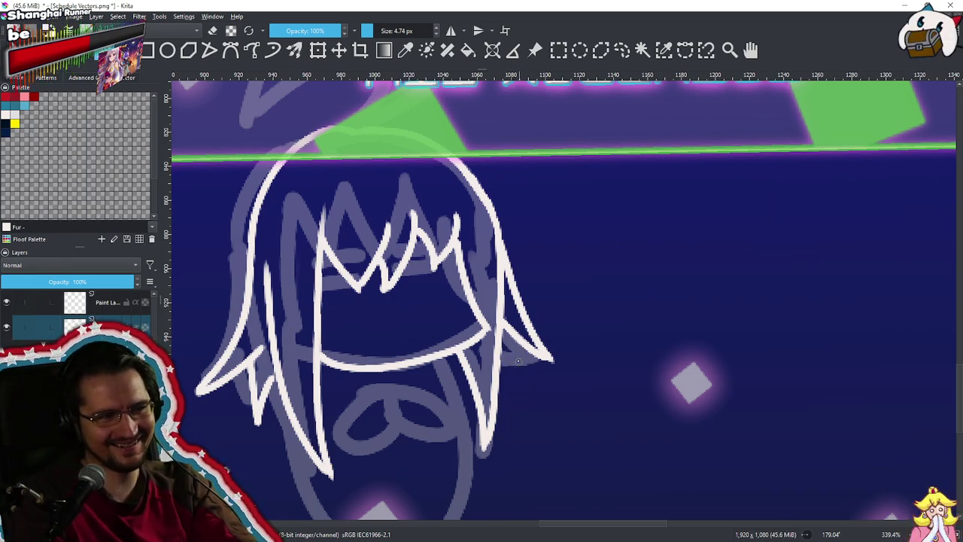
left_click_drag(516, 336, 519, 427)
left_click_drag(533, 413, 557, 384)
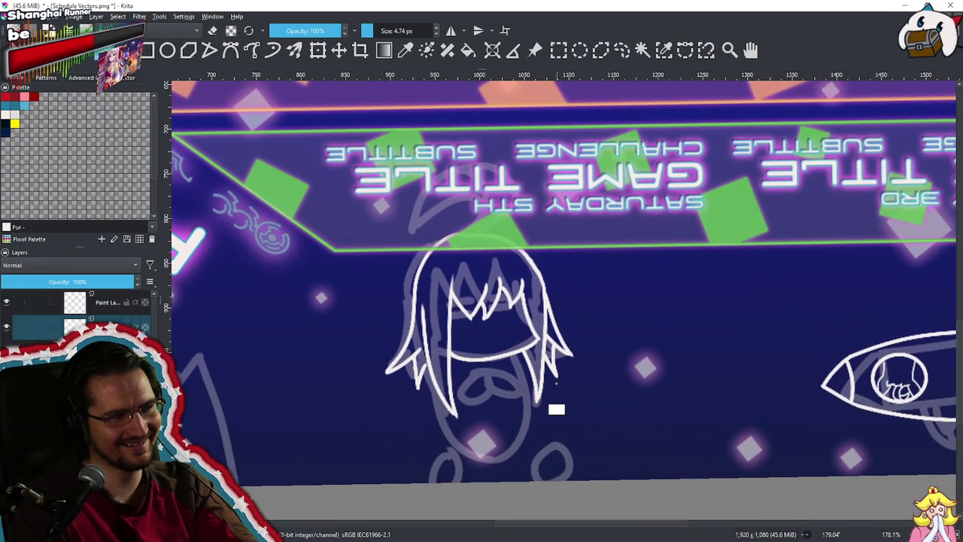
scroll(557, 385, "down", 2)
scroll(421, 339, "up", 10)
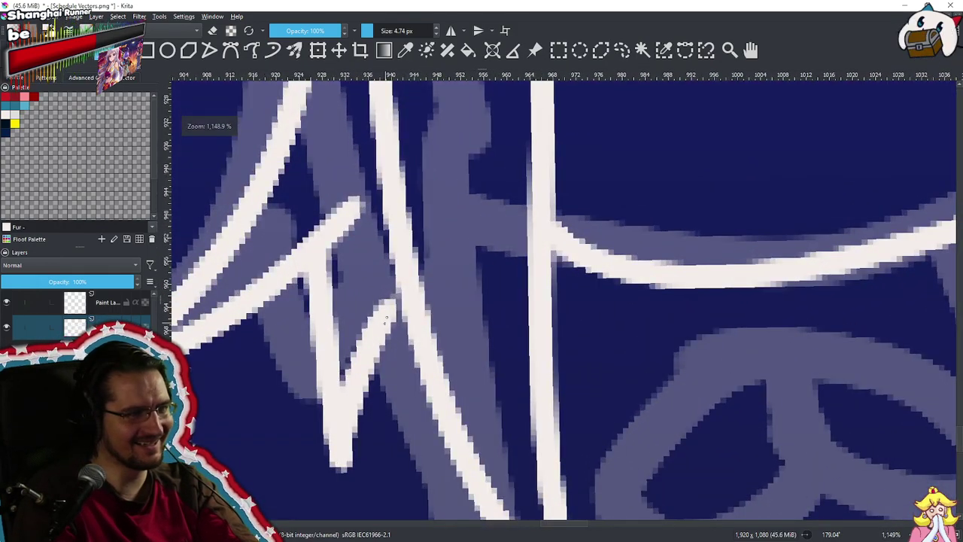
scroll(387, 320, "down", 7)
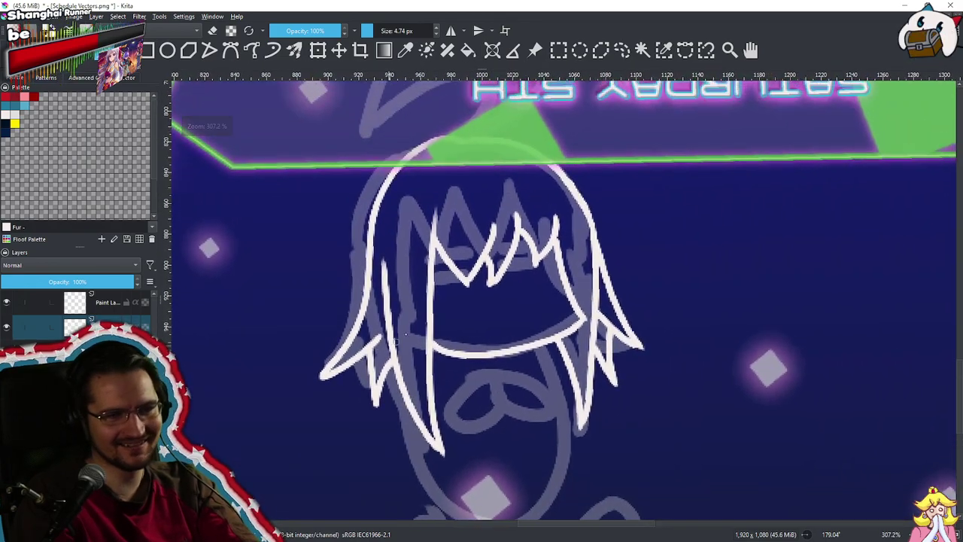
Erase the rough edges around the outer tip of the left hair flick to sharpen it
left_click_drag(453, 333, 460, 368)
left_click_drag(514, 330, 574, 286)
left_click_drag(511, 299, 550, 283)
left_click_drag(450, 352, 520, 344)
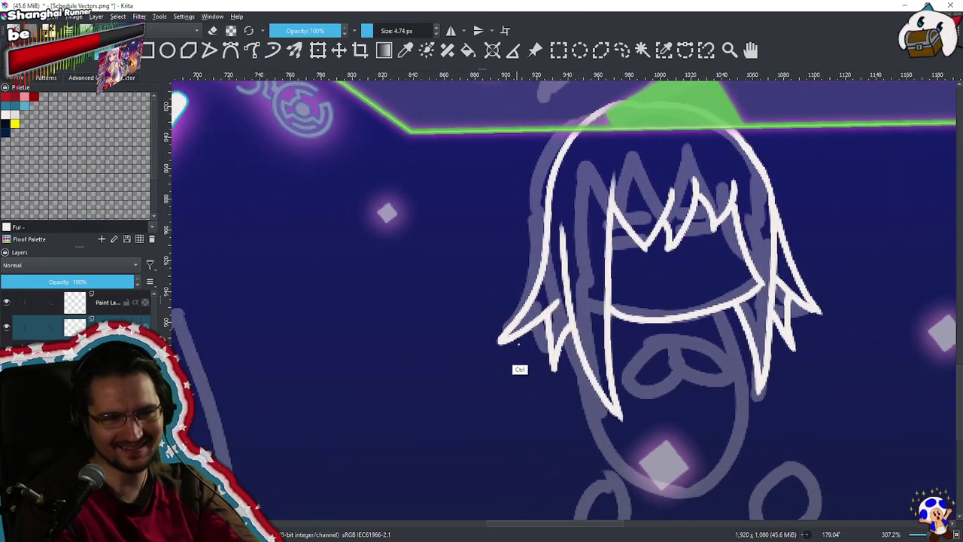
scroll(517, 316, "up", 5)
left_click_drag(478, 353, 442, 428)
left_click_drag(493, 337, 446, 459)
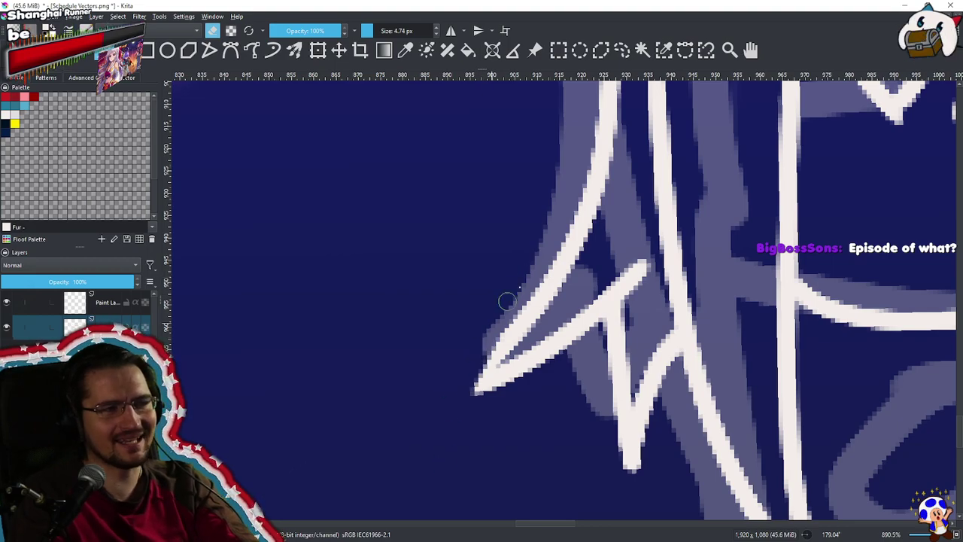
scroll(454, 391, "down", 8)
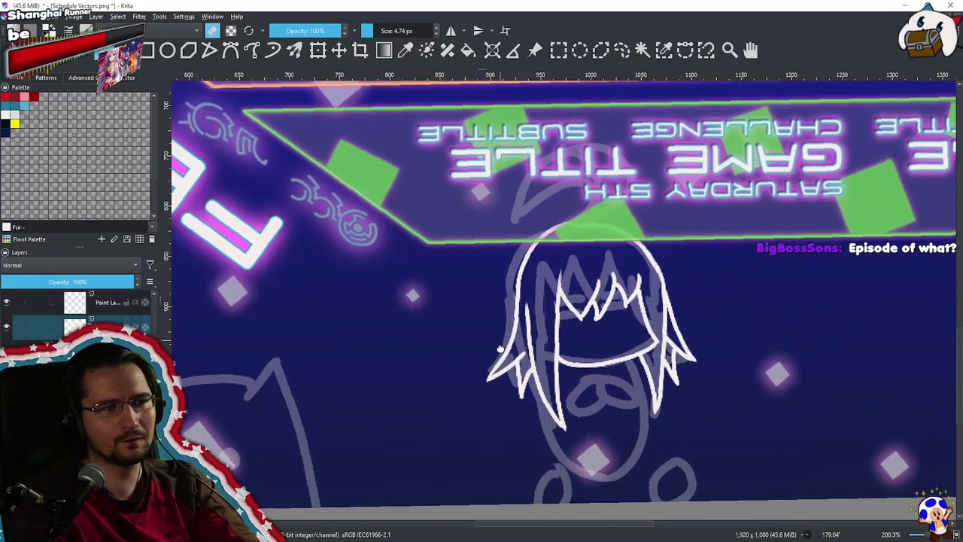
Erase the excess paint inside the small spike under the right hair flick and clean up its edges
left_click_drag(534, 299, 525, 339)
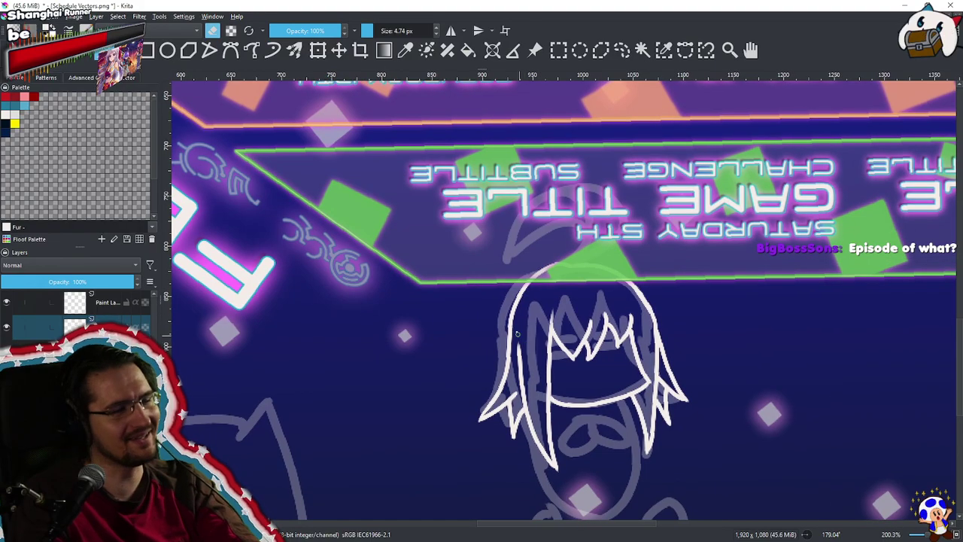
scroll(517, 334, "right", 1)
left_click_drag(579, 367, 505, 353)
scroll(508, 350, "up", 2)
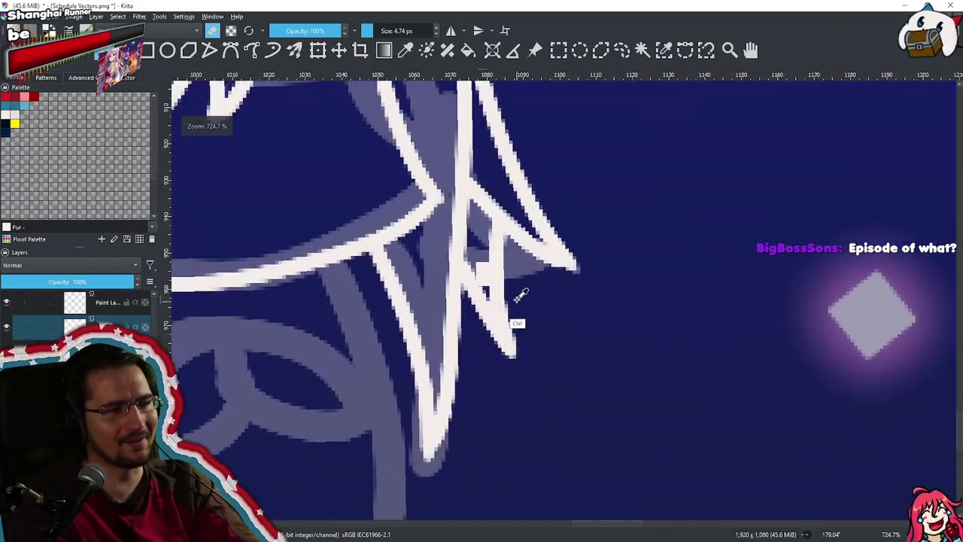
left_click_drag(558, 266, 557, 308)
key("ctrl+z")
key("e")
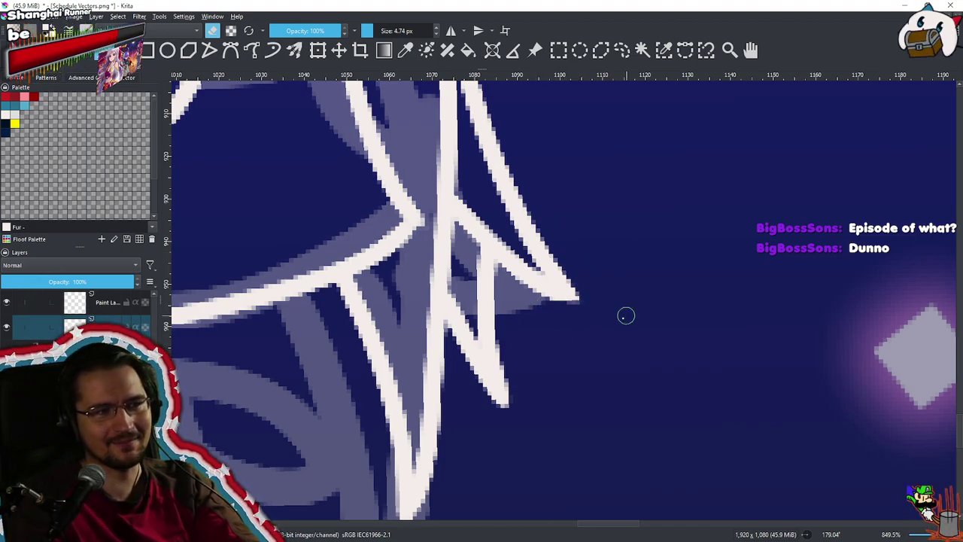
Draw the body's left side from the long left lock, curving it around the rounded bottom
scroll(561, 311, "down", 8)
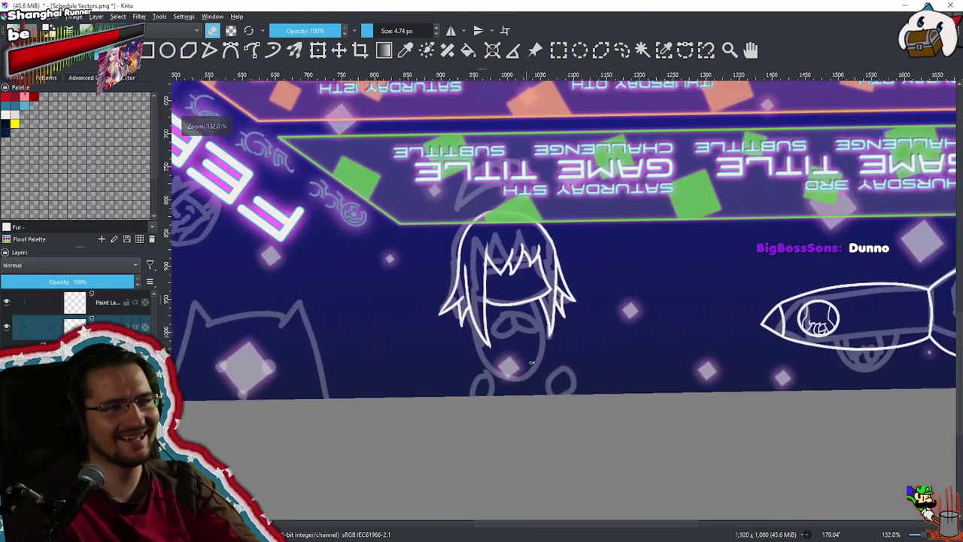
scroll(529, 364, "up", 5)
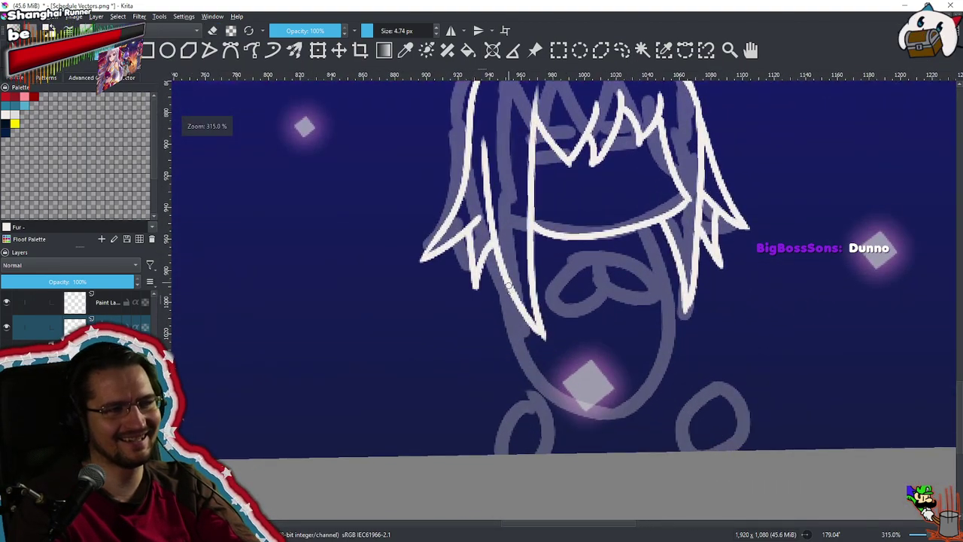
left_click_drag(508, 286, 536, 396)
key("ctrl+z")
left_click_drag(509, 290, 631, 410)
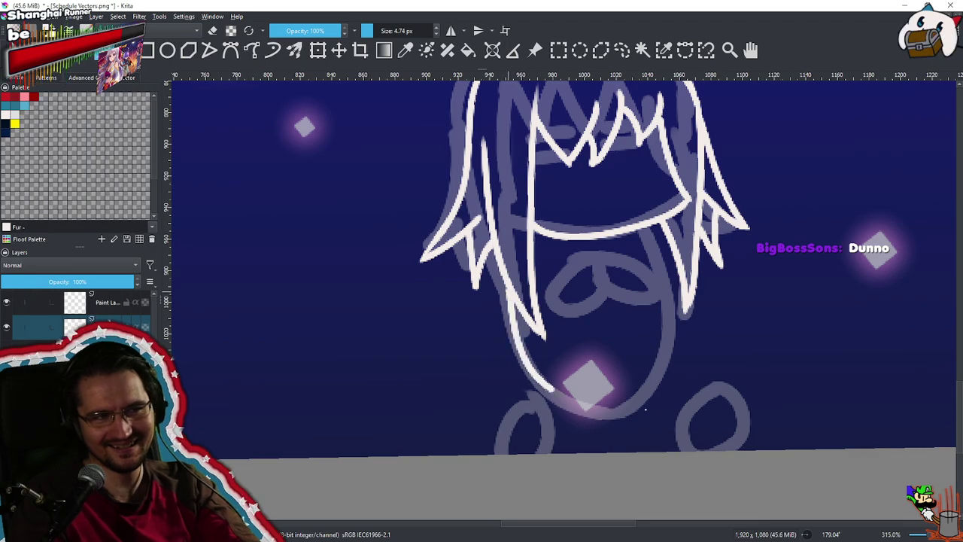
Draw the body's right side from the chin down to the bottom curve and smooth the join with the eraser
left_click_drag(645, 228, 634, 424)
key("ctrl+z")
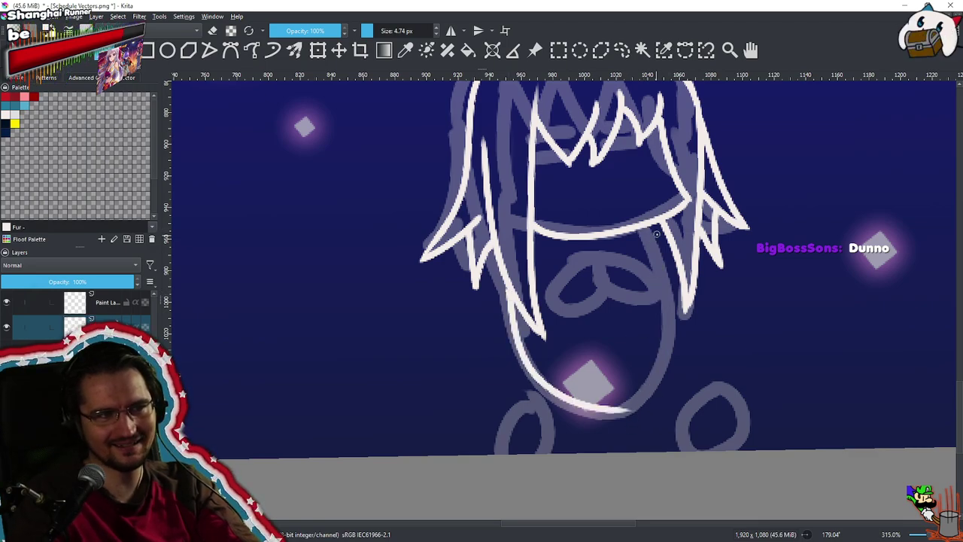
mouse_move(653, 253)
left_mouse_down()
mouse_move(629, 412)
mouse_move(677, 325)
left_mouse_up()
left_click_drag(676, 325, 681, 349)
scroll(682, 348, "up", 8)
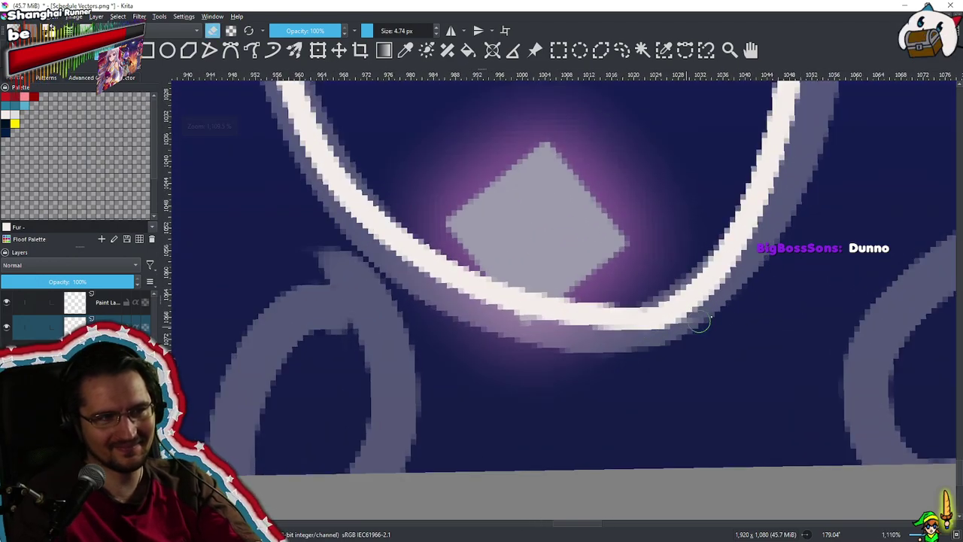
scroll(542, 394, "down", 10)
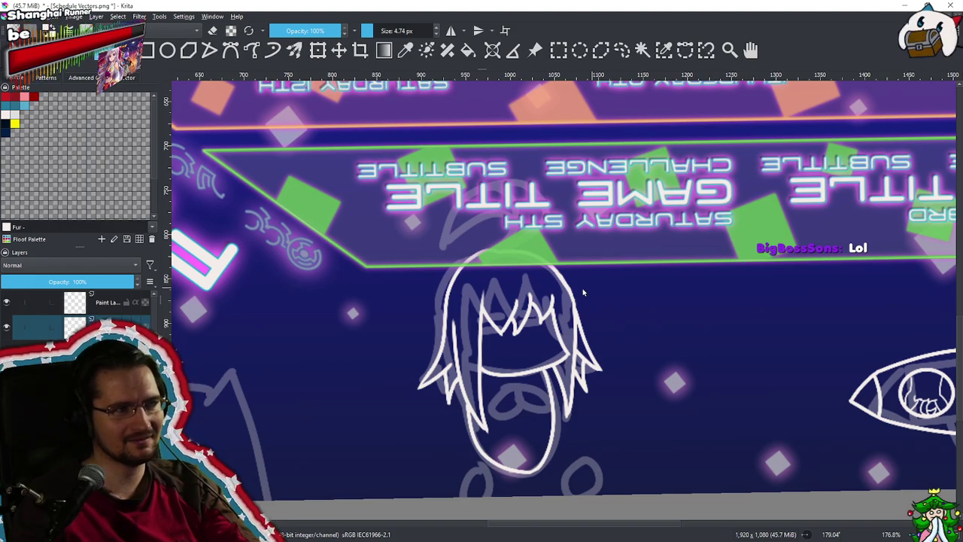
Erase the uneven edges around the two central bang tips to sharpen their points, and return to painting
left_click_drag(519, 348, 553, 290)
scroll(551, 290, "up", 8)
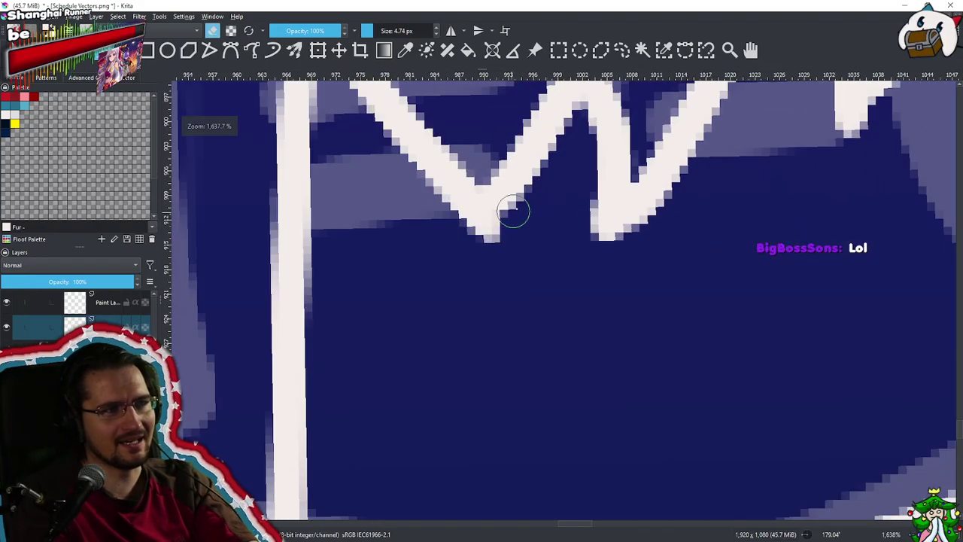
left_click_drag(546, 235, 514, 301)
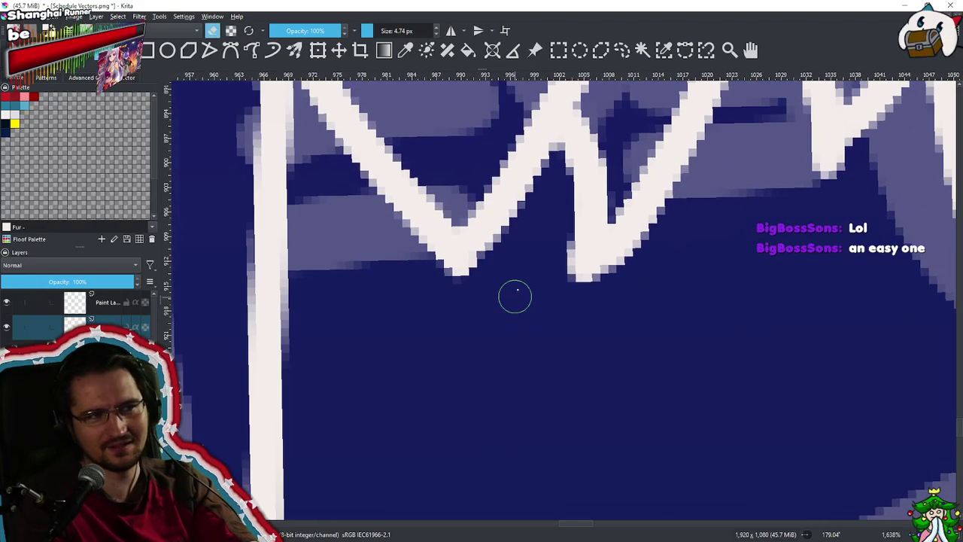
mouse_move(545, 201)
left_mouse_down()
mouse_move(554, 197)
mouse_move(548, 260)
left_mouse_up()
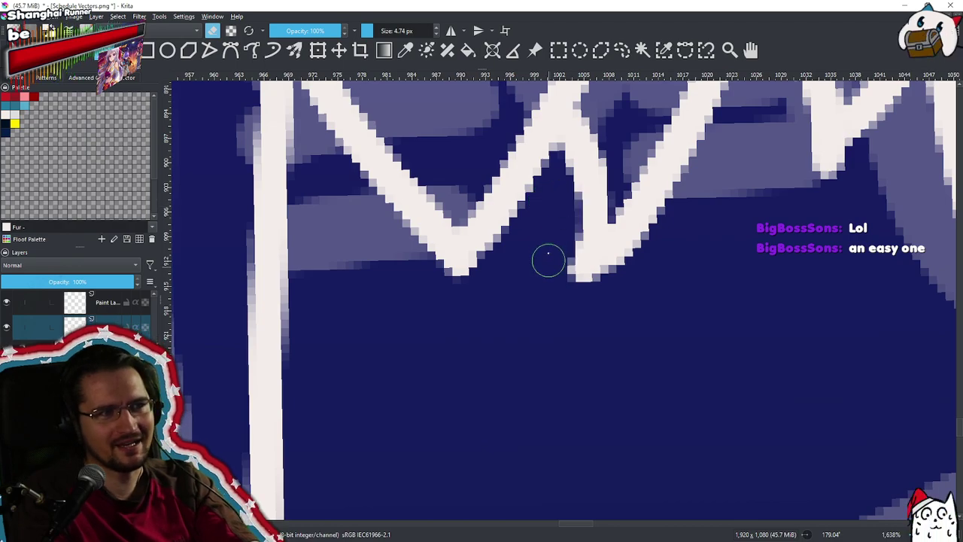
left_click_drag(565, 217, 557, 187)
scroll(557, 233, "down", 5)
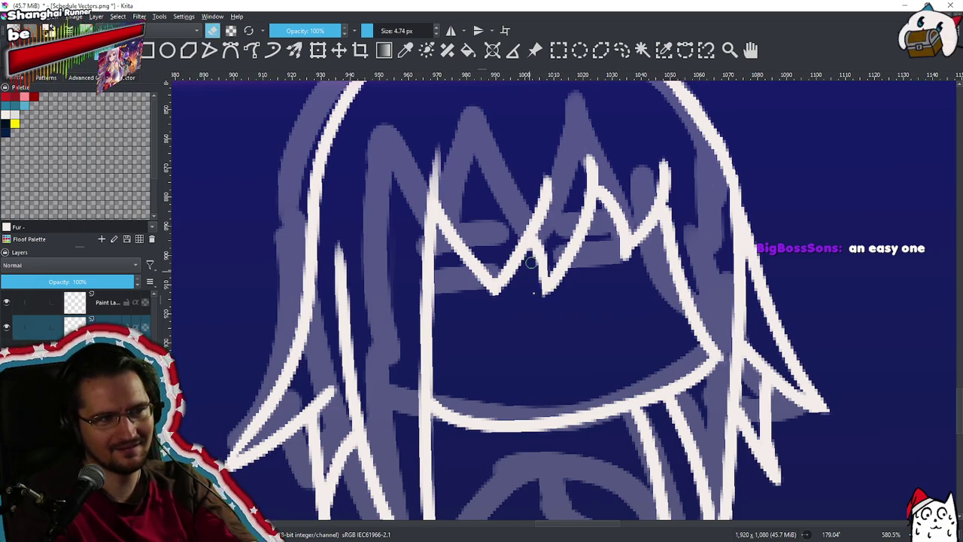
mouse_move(559, 313)
left_mouse_down()
mouse_move(549, 329)
mouse_move(511, 326)
mouse_move(517, 351)
mouse_move(502, 337)
mouse_move(522, 362)
left_mouse_up()
key("e")
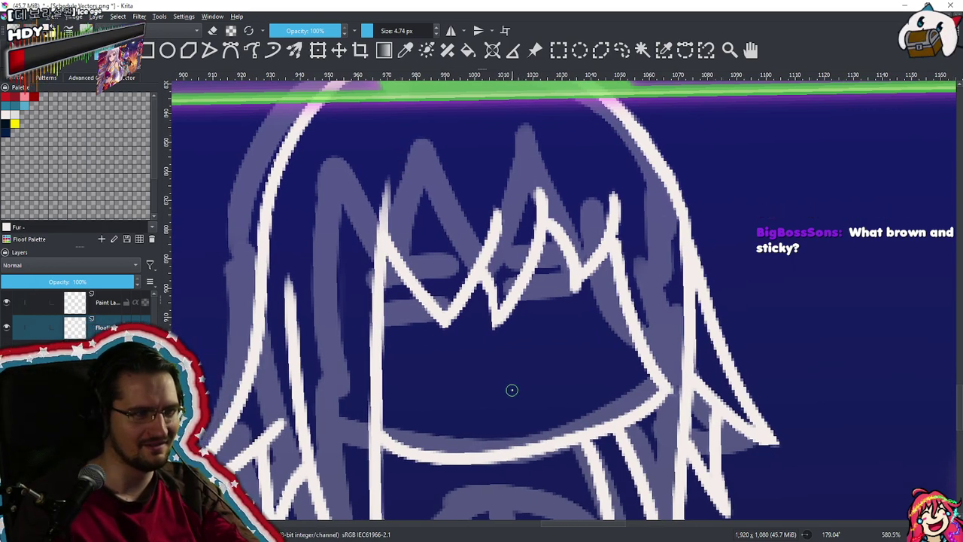
Try drawing the eyes as a short arc on the left and an upright dash on the right, and undo them
left_click_drag(511, 377, 505, 380)
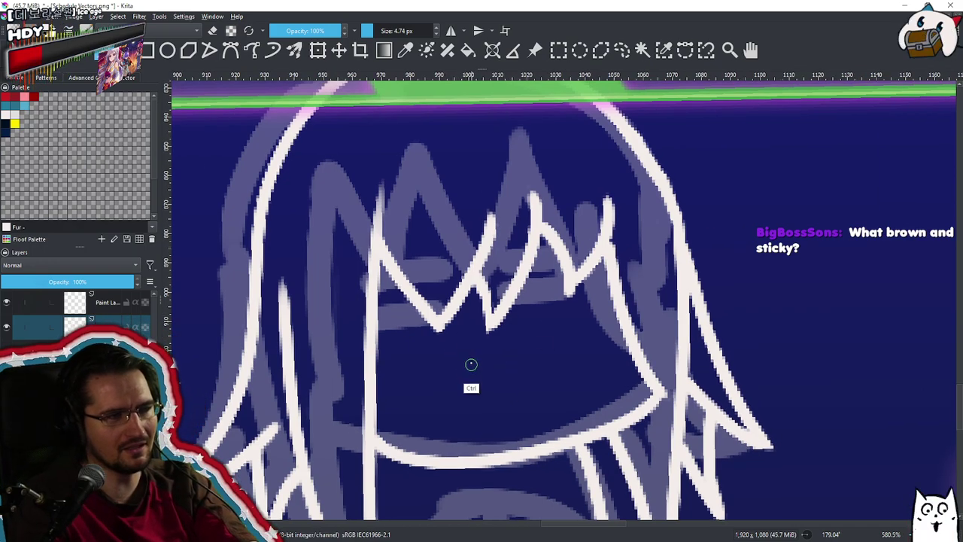
left_click_drag(435, 364, 482, 348)
key("ctrl+z")
left_click_drag(437, 369, 477, 349)
left_click_drag(537, 322, 544, 365)
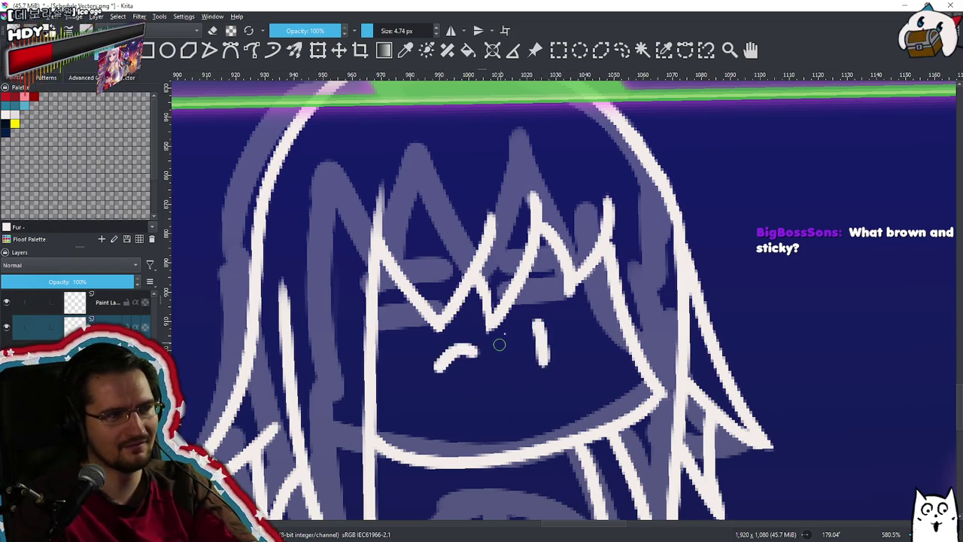
key("ctrl+z")
key("ctrl+z")
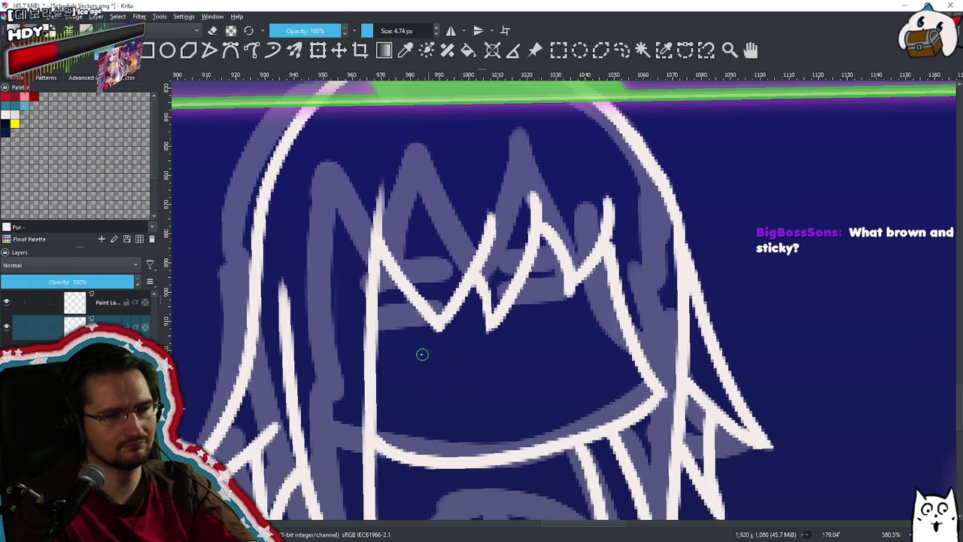
Try drawing the eyes with nearly horizontal dashes, two on the left and one on the right, and undo them
left_click_drag(408, 357, 472, 343)
key("ctrl+z")
left_click_drag(405, 359, 485, 347)
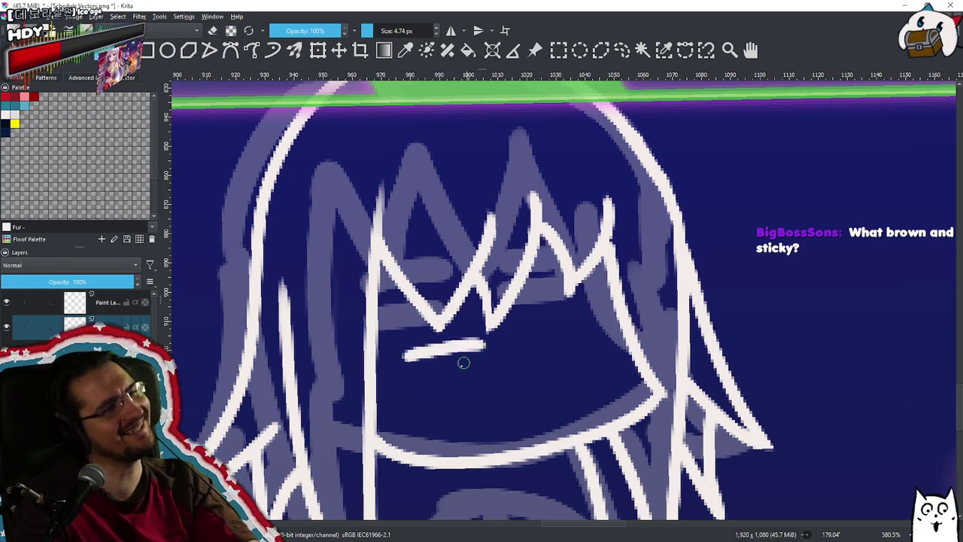
left_click_drag(407, 396, 480, 376)
key("ctrl+z")
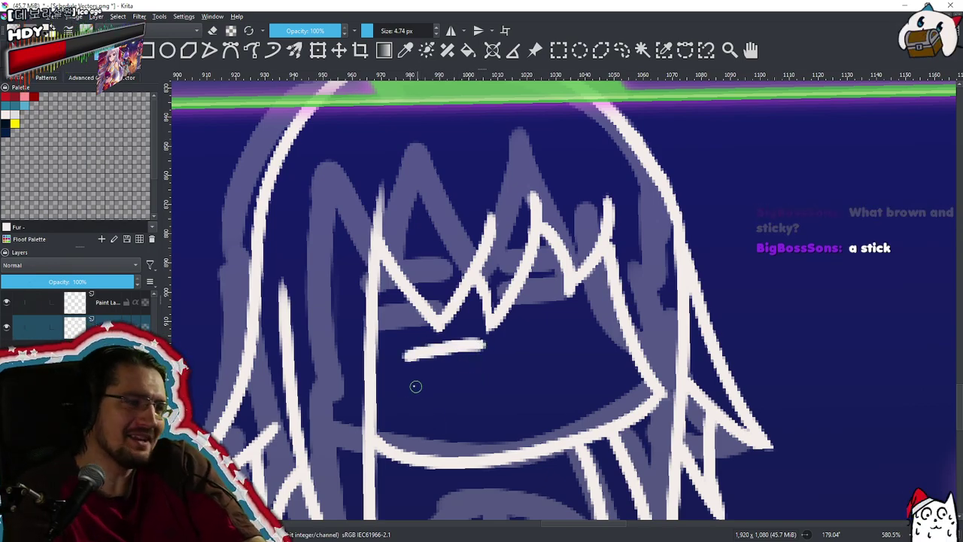
left_click_drag(409, 385, 484, 360)
left_click_drag(531, 339, 601, 326)
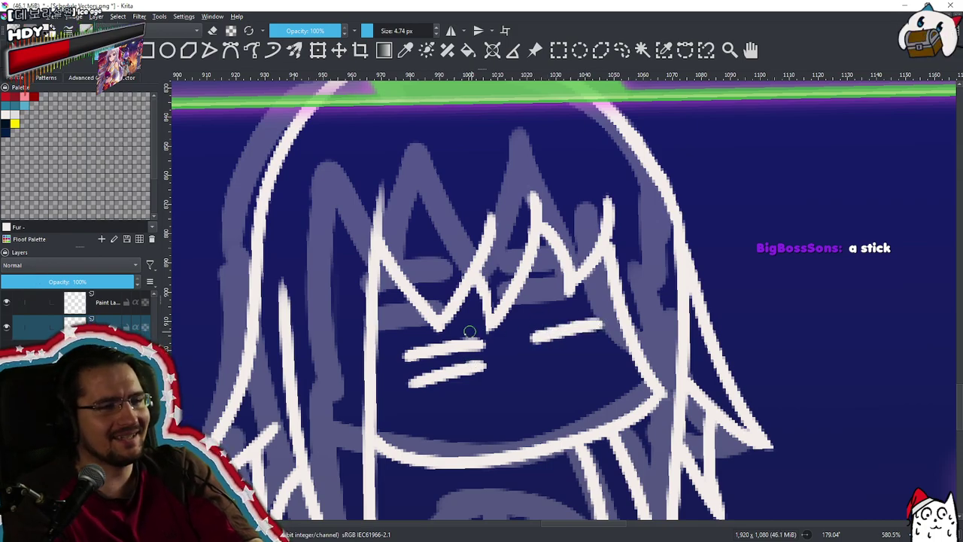
key("ctrl+z")
key("ctrl+z")
key("ctrl+z")
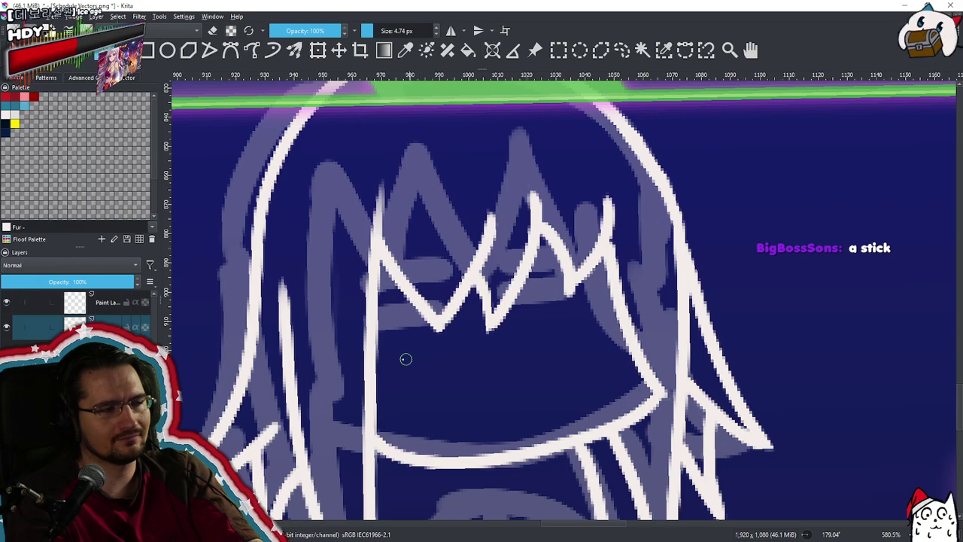
Try drawing the eyes from slanted strokes with a short downward tick below the bangs, and undo them
left_click_drag(403, 338, 486, 349)
key("ctrl+z")
key("ctrl+z")
mouse_move(396, 367)
left_mouse_down()
mouse_move(460, 331)
mouse_move(452, 370)
left_mouse_up()
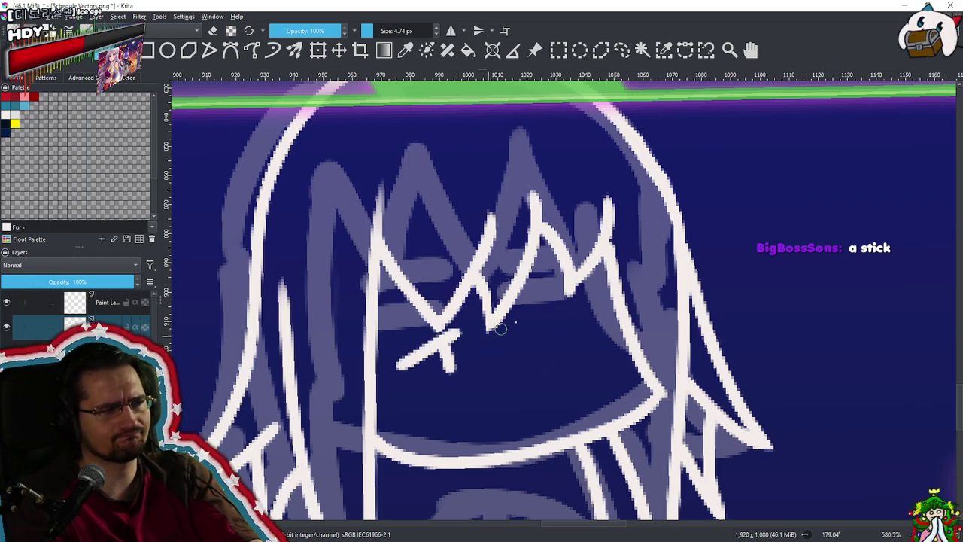
mouse_move(539, 322)
left_mouse_down()
mouse_move(584, 334)
mouse_move(558, 354)
left_mouse_up()
scroll(506, 364, "down", 3)
left_click_drag(502, 368, 519, 371)
key("ctrl+z")
key("ctrl+z")
key("ctrl+z")
key("ctrl+z")
key("ctrl+z")
Draw the left eye below the bangs with a short top stroke and two strokes slanting down to either side
scroll(506, 345, "up", 5)
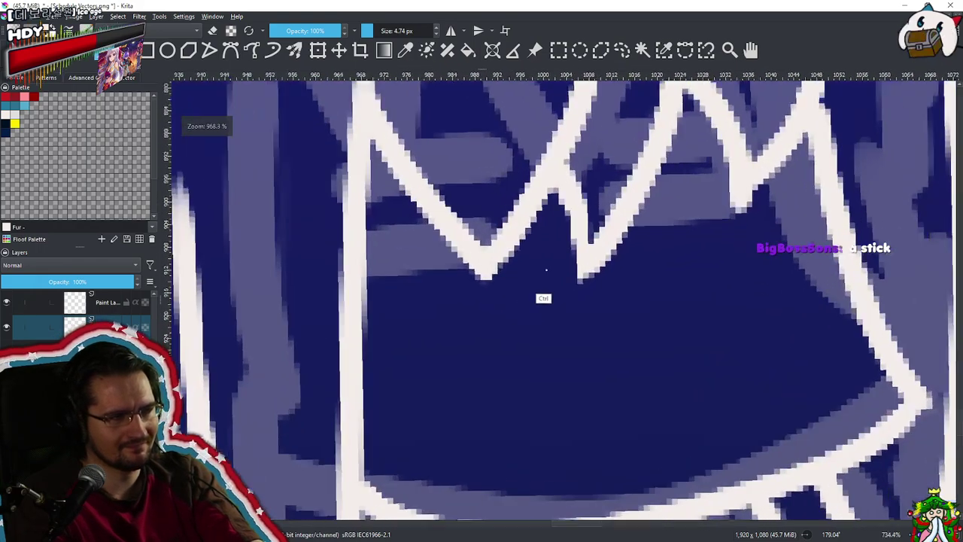
scroll(546, 269, "up", 1)
left_click_drag(430, 302, 511, 312)
mouse_move(423, 363)
left_mouse_down()
mouse_move(511, 316)
mouse_move(501, 355)
mouse_move(498, 342)
mouse_move(505, 367)
left_mouse_up()
key("ctrl+z")
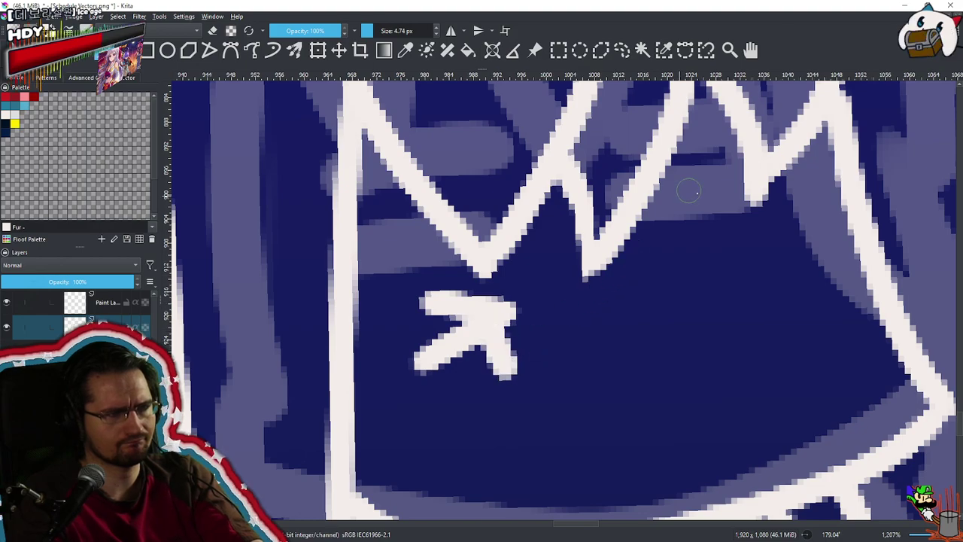
Try drawing the right eye from slanted and horizontal strokes with a downward tick, plus a small caret-shaped mouth below the eyes
left_click_drag(704, 296, 767, 254)
left_click_drag(710, 292, 785, 278)
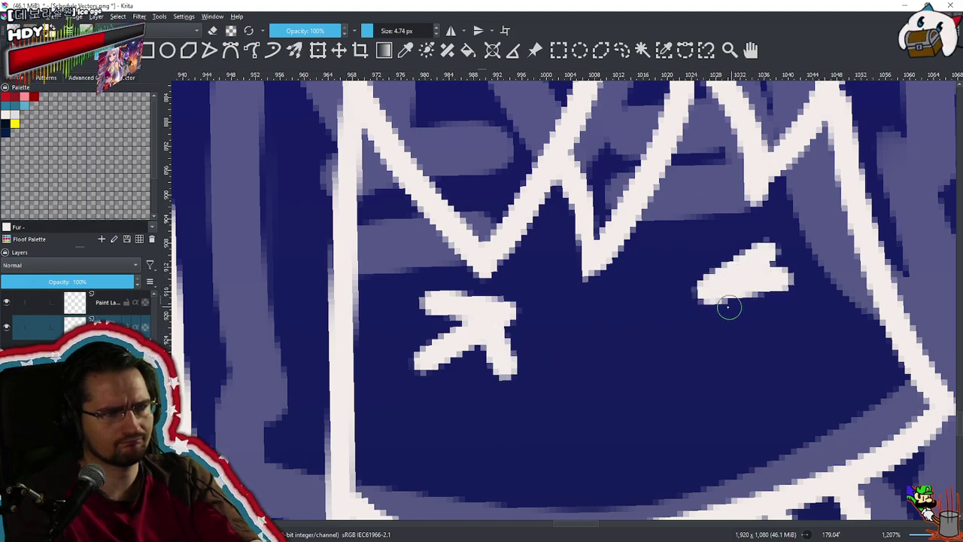
key("ctrl+z")
left_click_drag(709, 291, 794, 292)
left_click_drag(730, 303, 731, 335)
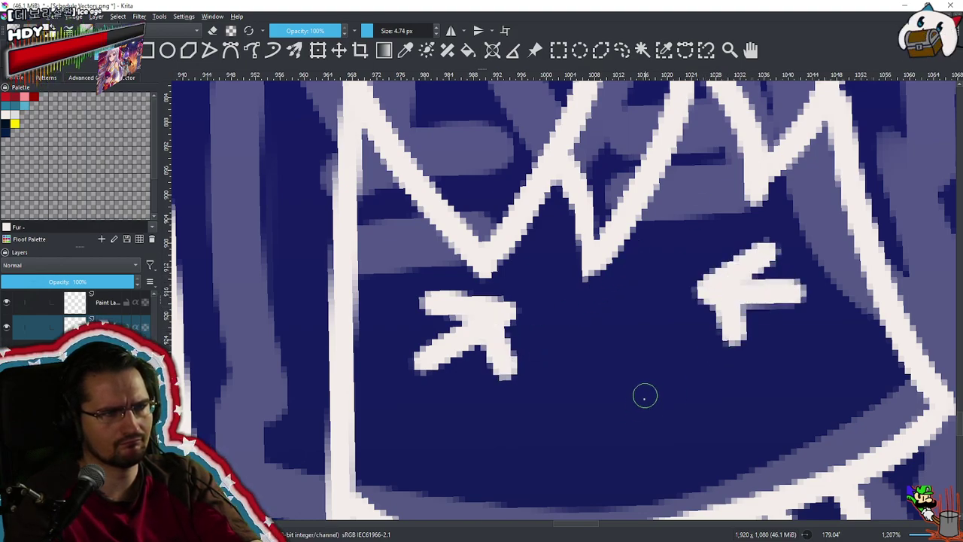
mouse_move(618, 431)
left_mouse_down()
mouse_move(630, 385)
mouse_move(659, 433)
left_mouse_up()
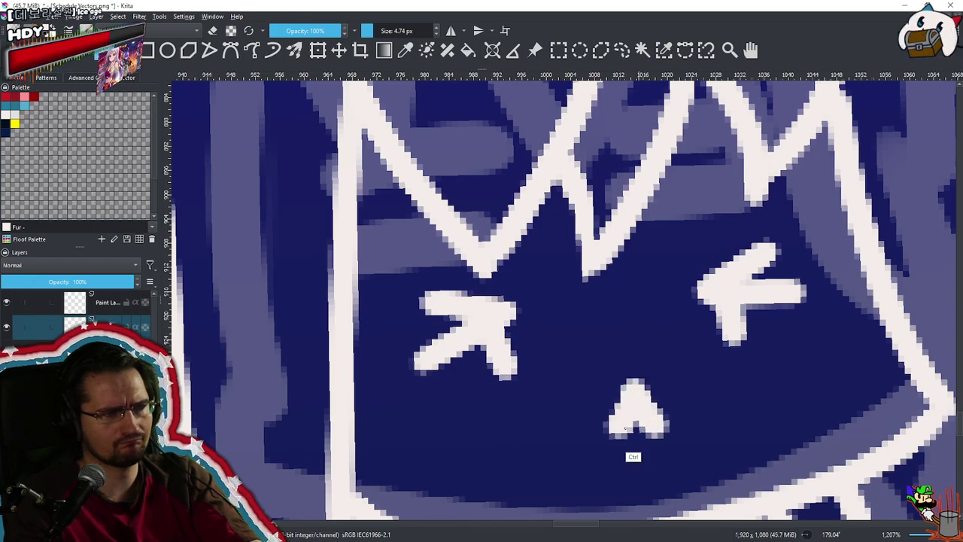
scroll(614, 262, "down", 5)
scroll(614, 262, "down", 3)
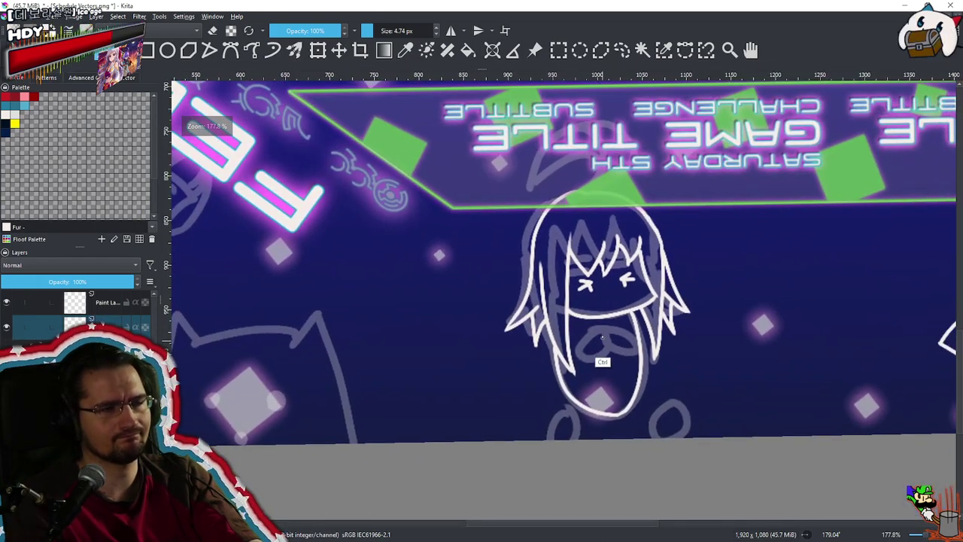
Try drawing the left eye as a right-pointing chevron just below the bangs, and undo it
scroll(580, 271, "up", 5)
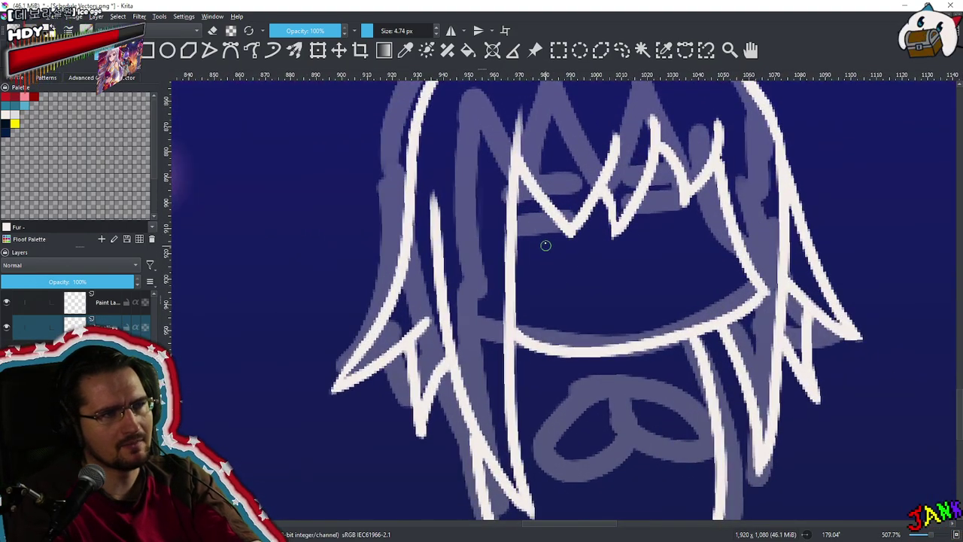
left_click_drag(541, 235, 597, 252)
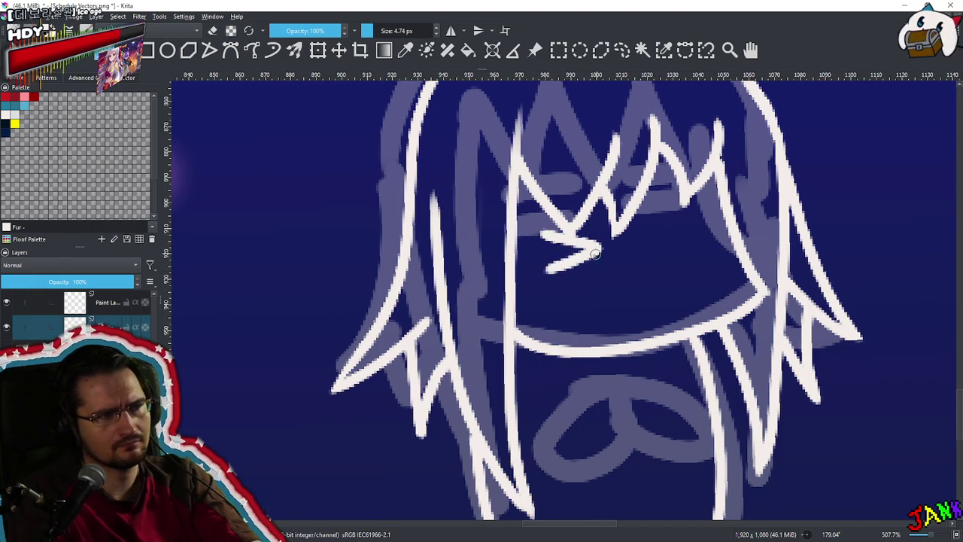
key("ctrl+z")
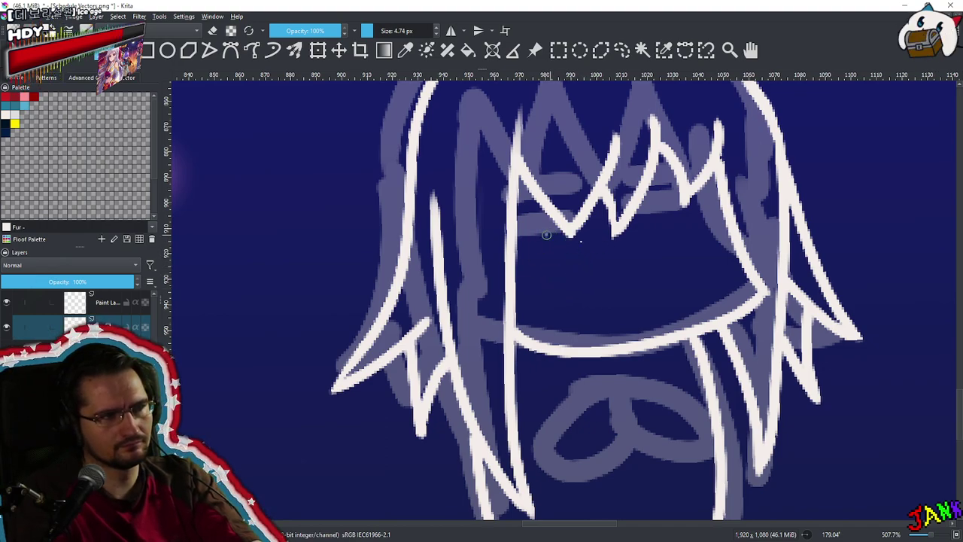
Group the character's line art layer, name the group "Floating Maki", and widen the layer list
key("ctrl+g")
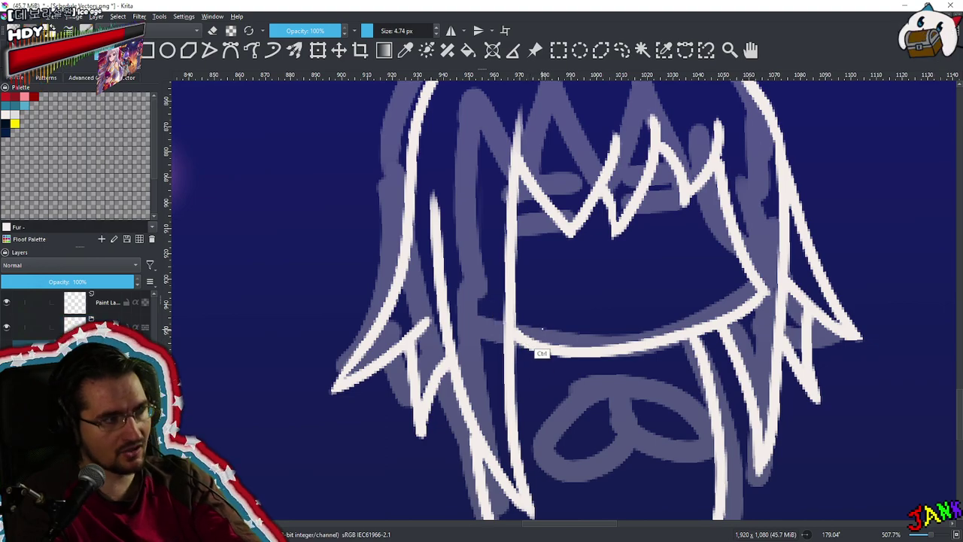
double_click(111, 326)
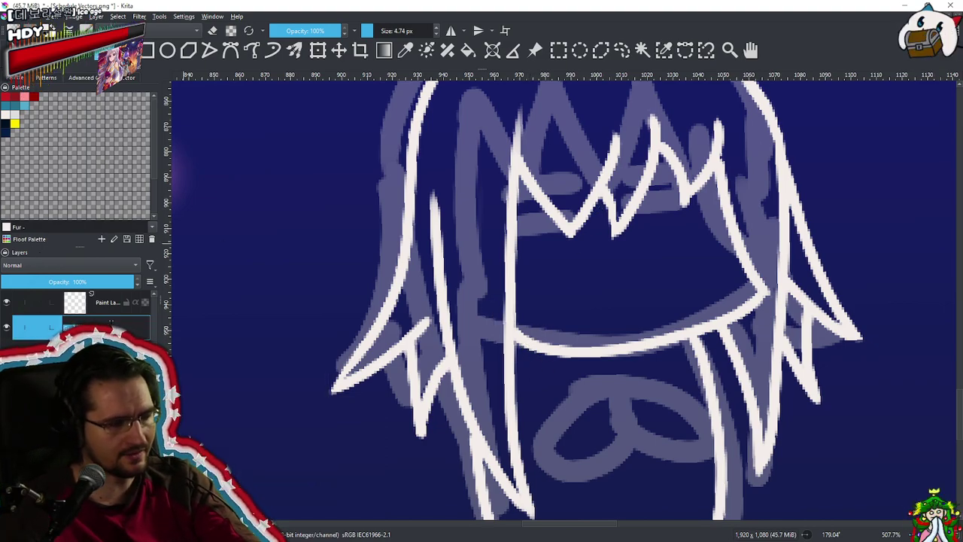
type("Floating M")
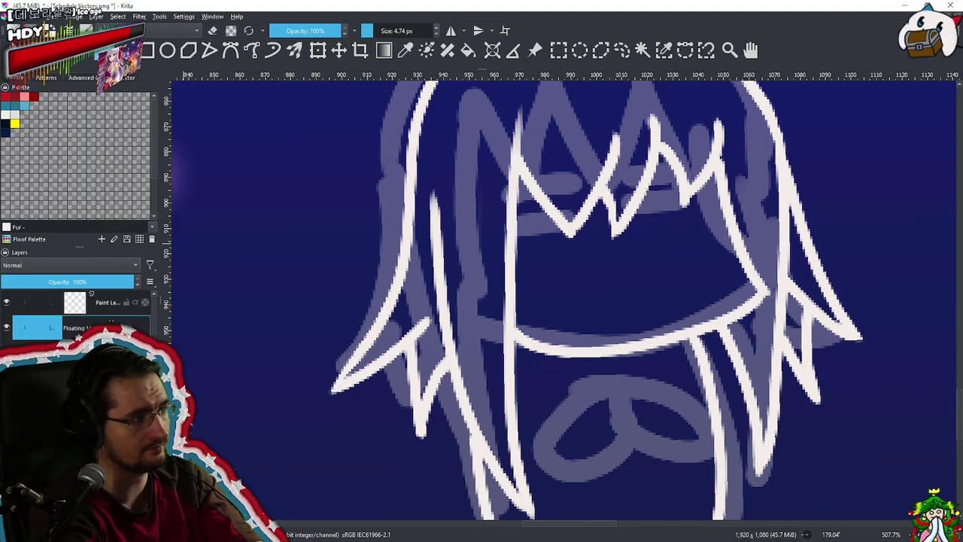
key("Return")
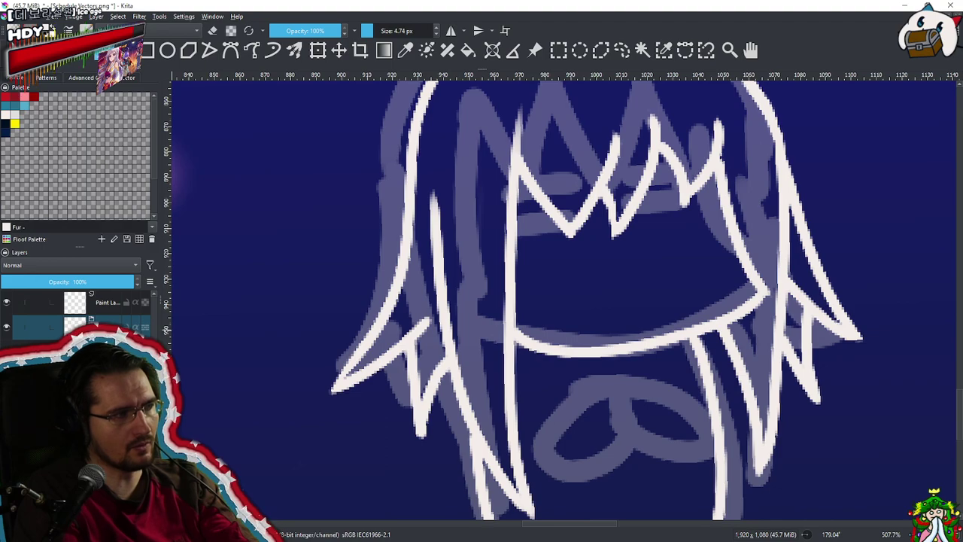
left_click_drag(161, 348, 203, 348)
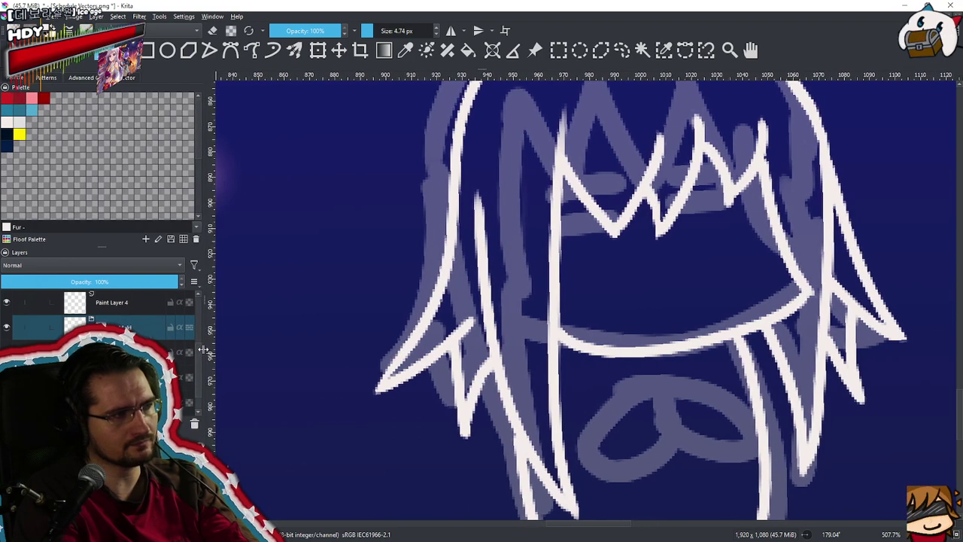
Rename the layer directly beneath the "Floating Maki" group entry
double_click(128, 352)
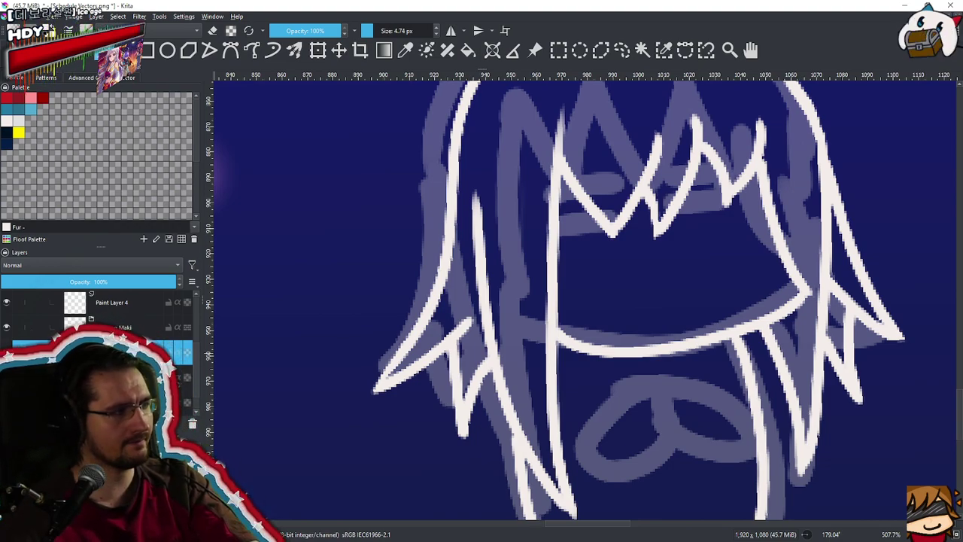
key("c")
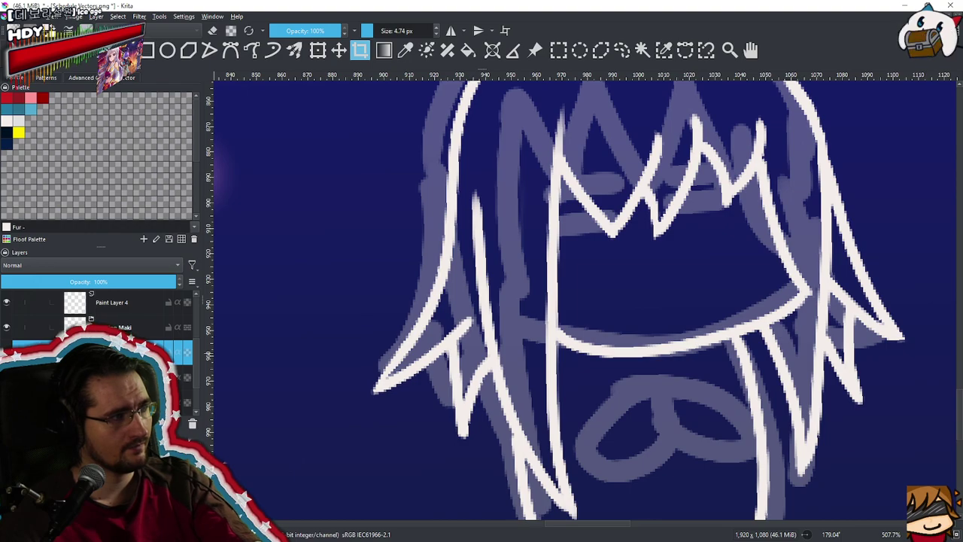
key("F2")
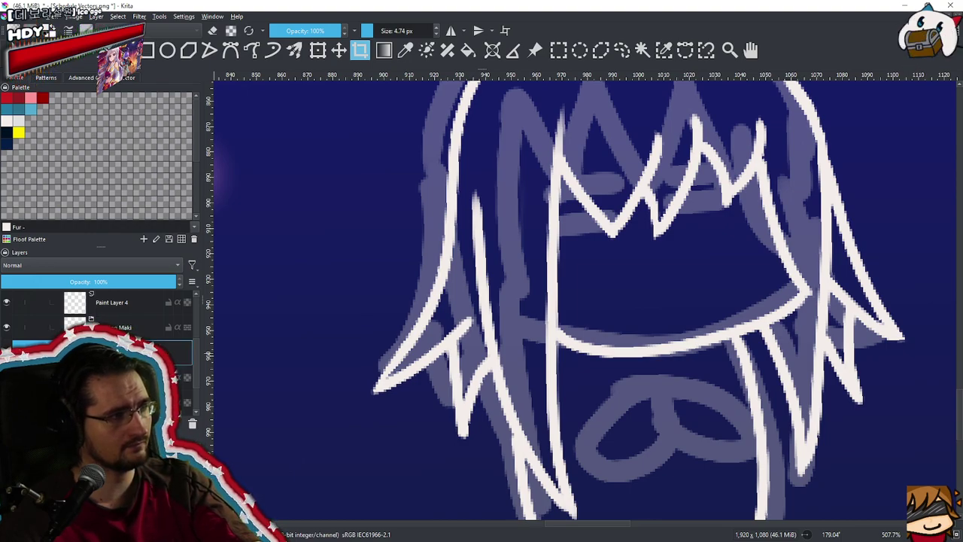
key("Return")
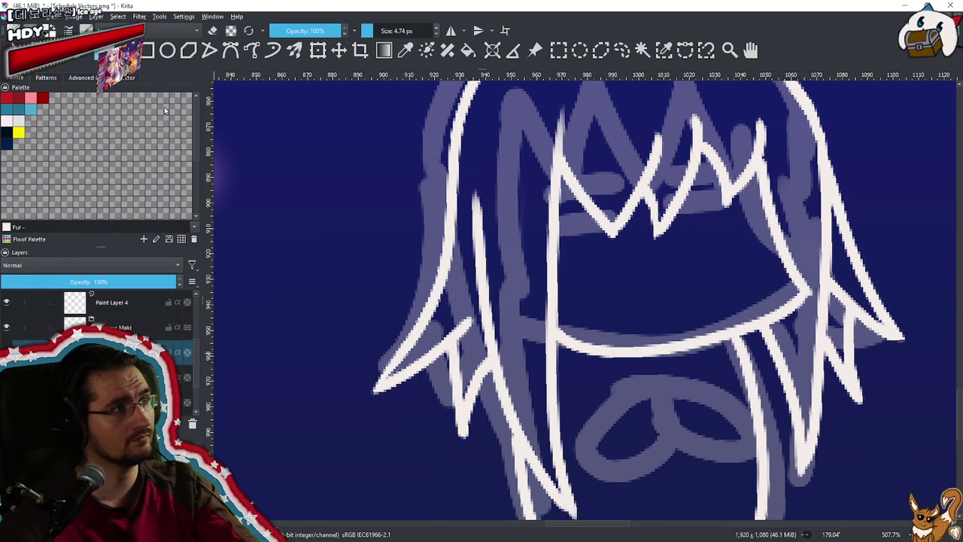
Try drawing the left eye as a right-pointing chevron with a thick vertical stroke beneath it, and undo the strokes
mouse_move(539, 337)
left_mouse_down()
mouse_move(457, 375)
mouse_move(539, 268)
mouse_move(536, 255)
left_mouse_up()
left_click_drag(472, 260, 562, 282)
key("ctrl+z")
mouse_move(470, 316)
left_mouse_down()
mouse_move(540, 293)
mouse_move(526, 296)
mouse_move(539, 336)
left_mouse_up()
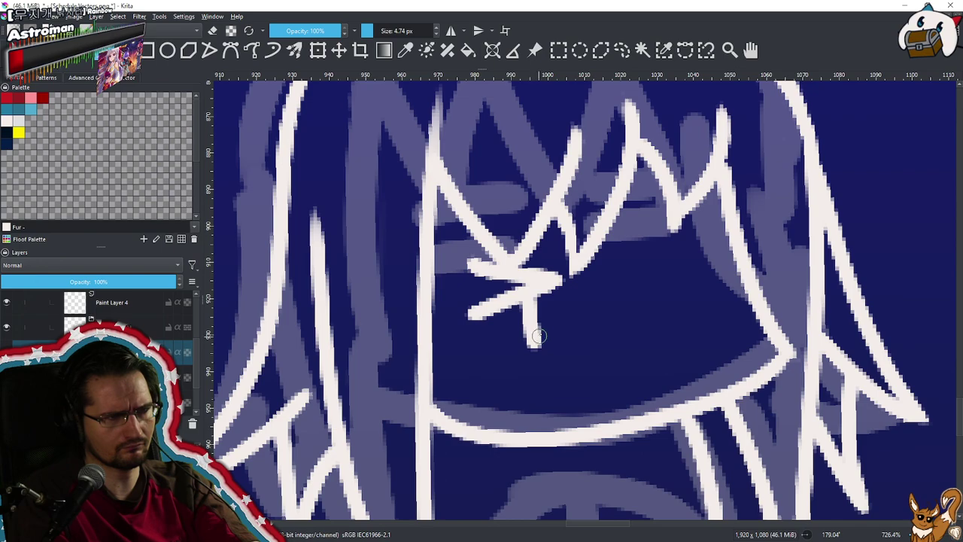
left_click_drag(534, 298, 531, 307)
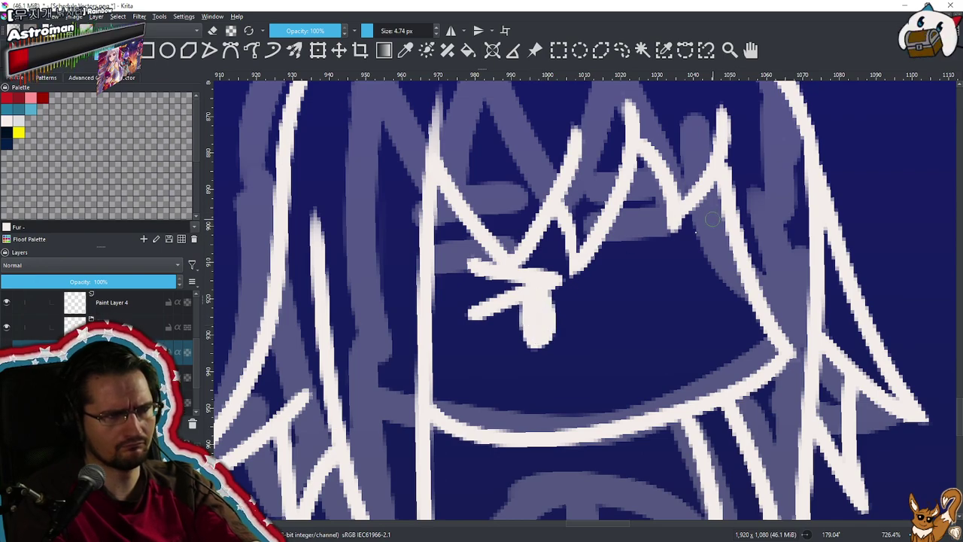
key("ctrl+z")
key("ctrl+z")
key("ctrl+z")
key("ctrl+z")
key("ctrl+z")
Try drawing the left eye's two lash strokes closer to the tip of the bangs, and undo them
left_click_drag(454, 260, 527, 279)
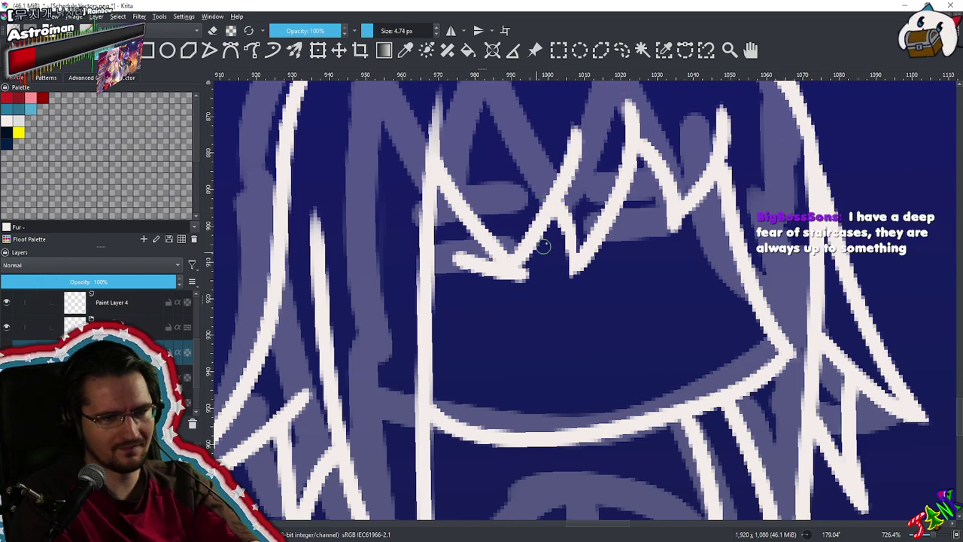
left_click_drag(453, 308, 523, 273)
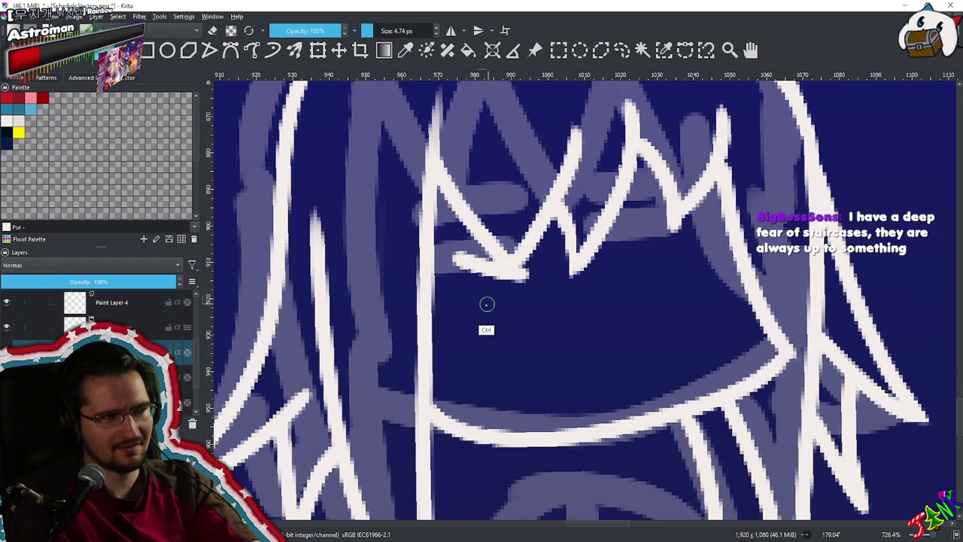
key("ctrl+z")
key("ctrl+z")
Try drawing both eyes as thick upright ovals, each with two lash strokes fanning outward
left_click_drag(465, 319, 533, 280)
mouse_move(457, 265)
left_mouse_down()
mouse_move(527, 283)
mouse_move(530, 335)
left_mouse_up()
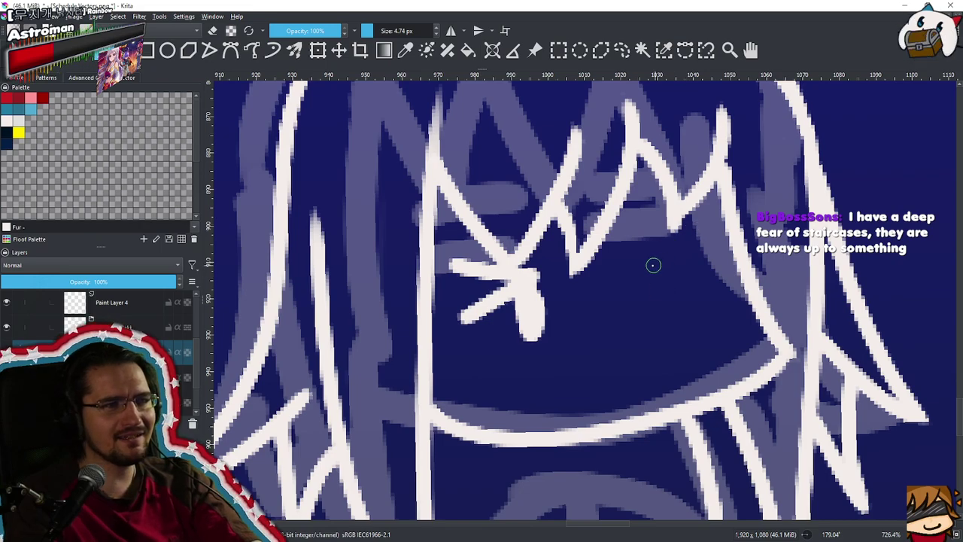
left_click_drag(641, 266, 698, 224)
left_click_drag(641, 268, 720, 250)
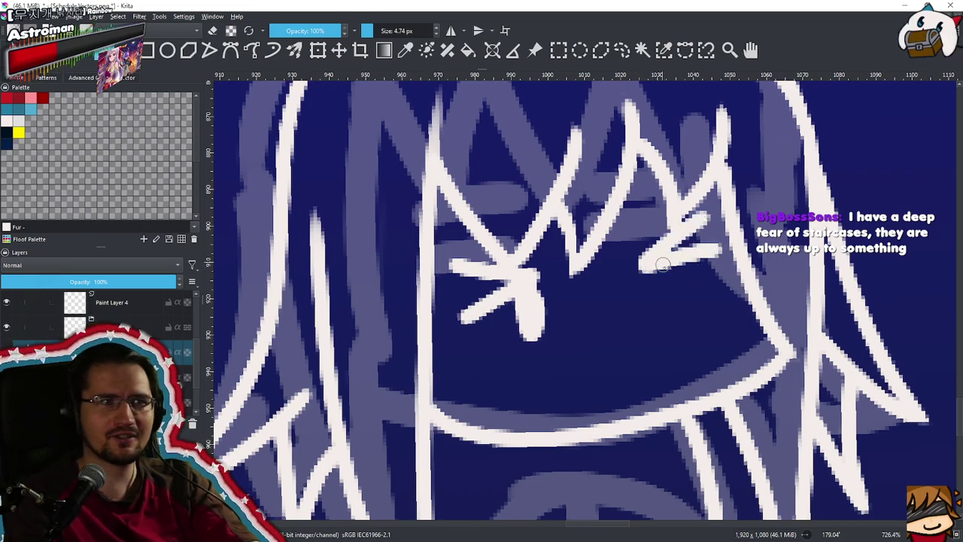
mouse_move(654, 269)
left_mouse_down()
mouse_move(666, 310)
mouse_move(673, 304)
left_mouse_up()
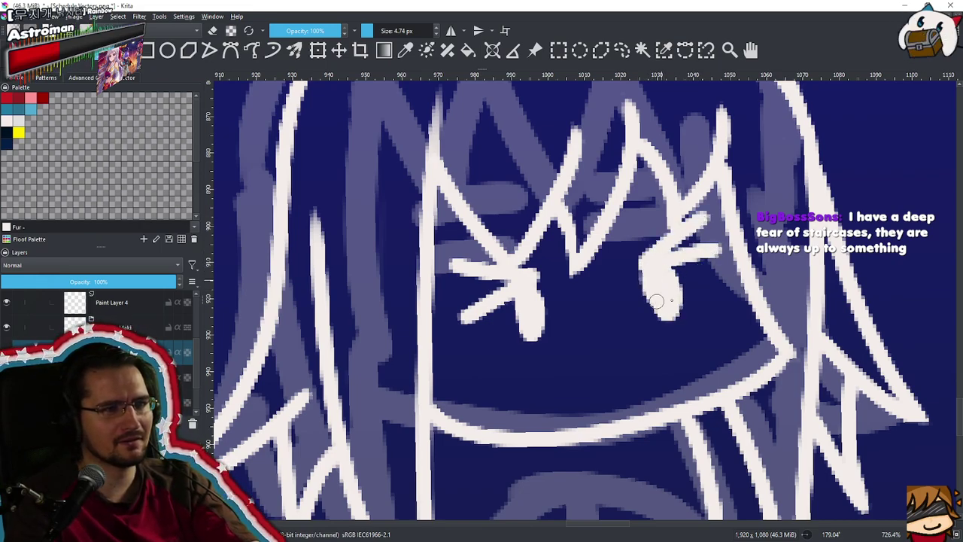
Try adding a small caret-shaped mouth below the eyes, and undo it together with both lashed eyes
scroll(667, 284, "down", 5)
scroll(640, 271, "up", 4)
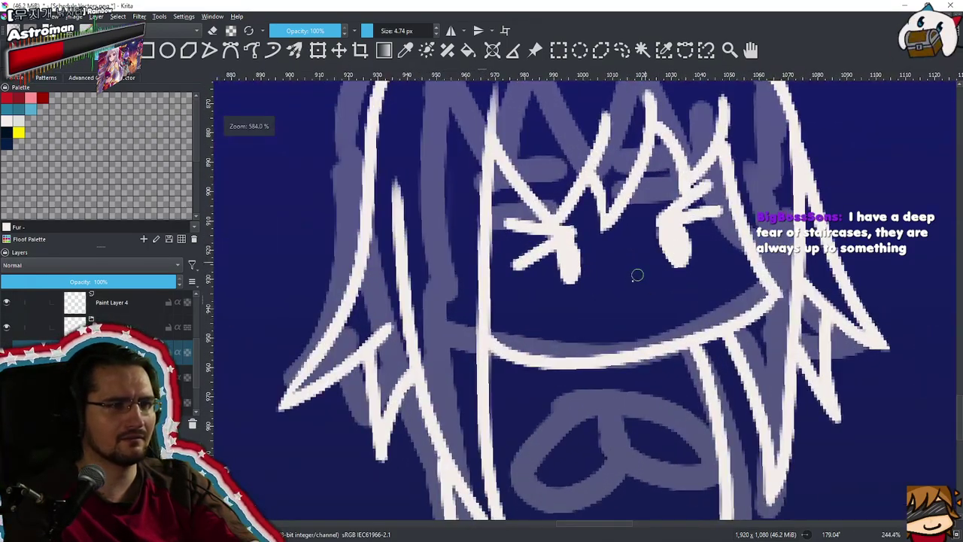
mouse_move(609, 315)
left_mouse_down()
mouse_move(644, 307)
mouse_move(653, 315)
left_mouse_up()
left_click_drag(620, 347, 587, 435)
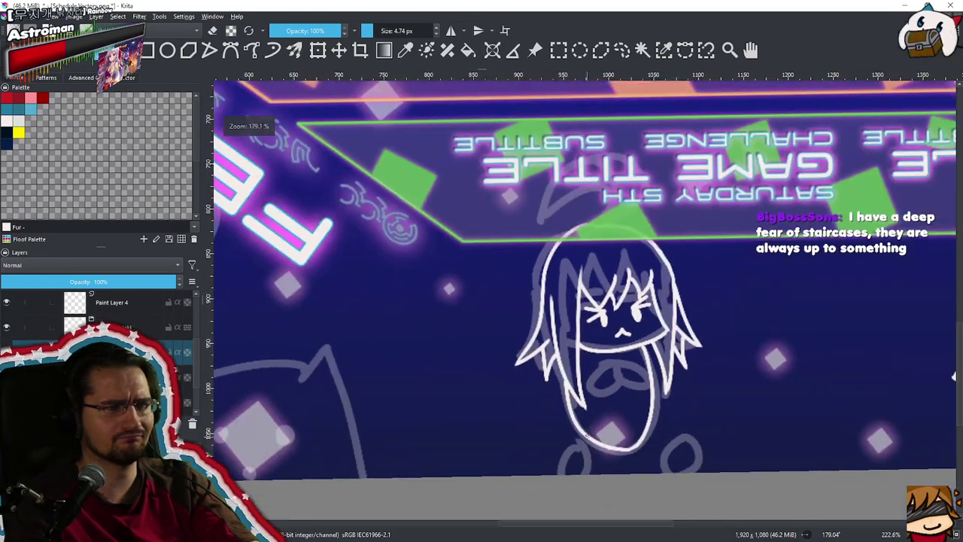
left_click_drag(635, 374, 628, 384)
key("ctrl+z")
key("ctrl+z")
key("ctrl+z")
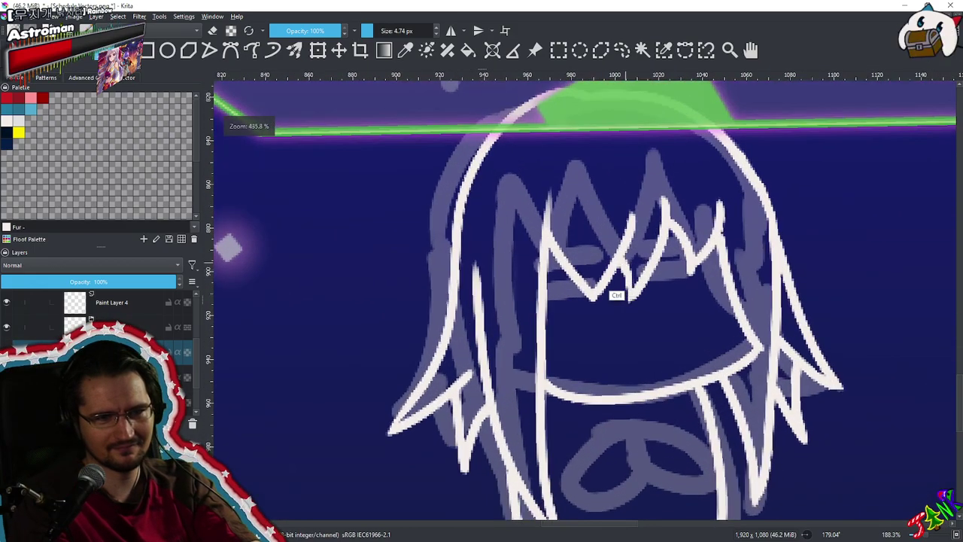
Try drawing the left eye as a filled upright oval with two slanted lash strokes, and undo it
scroll(594, 324, "up", 5)
scroll(595, 331, "up", 3)
left_click_drag(578, 343, 569, 304)
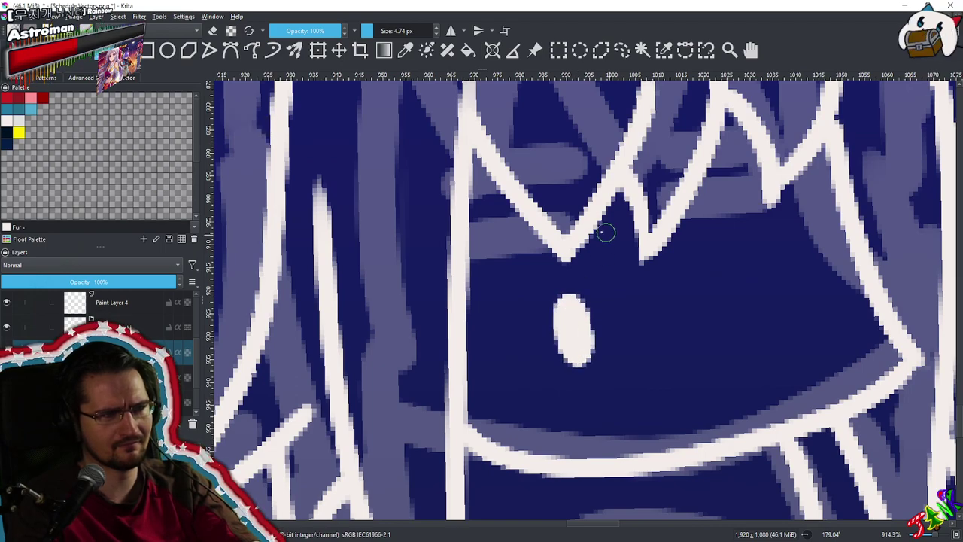
left_click_drag(518, 321, 580, 305)
mouse_move(526, 276)
left_mouse_down()
mouse_move(589, 279)
mouse_move(585, 327)
mouse_move(594, 347)
left_mouse_up()
key("ctrl+z")
key("ctrl+z")
key("ctrl+z")
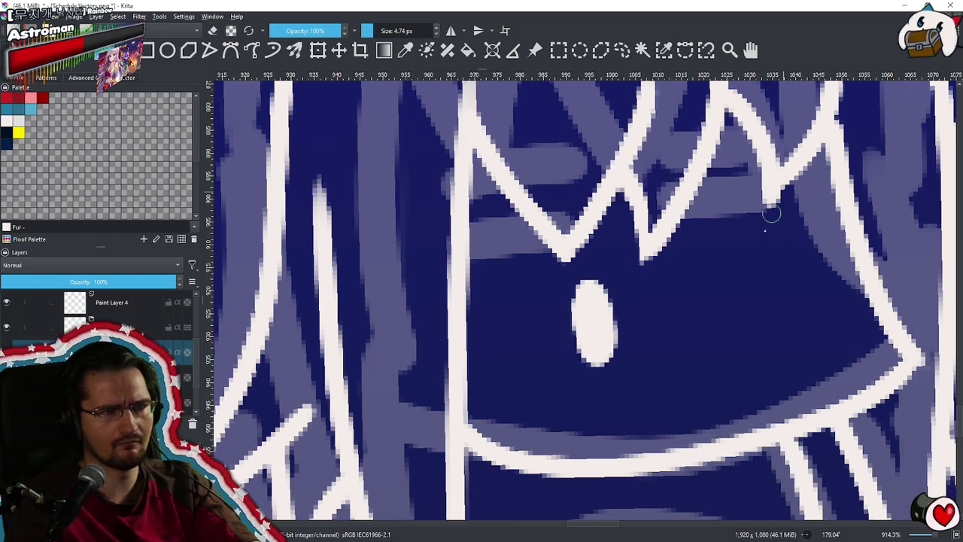
Try a filled oval right eye to match the left one, check the whole character, and remove both eyes
left_click_drag(740, 267, 753, 309)
left_click_drag(739, 269, 755, 277)
left_click_drag(684, 261, 647, 410)
left_click_drag(685, 320, 626, 360)
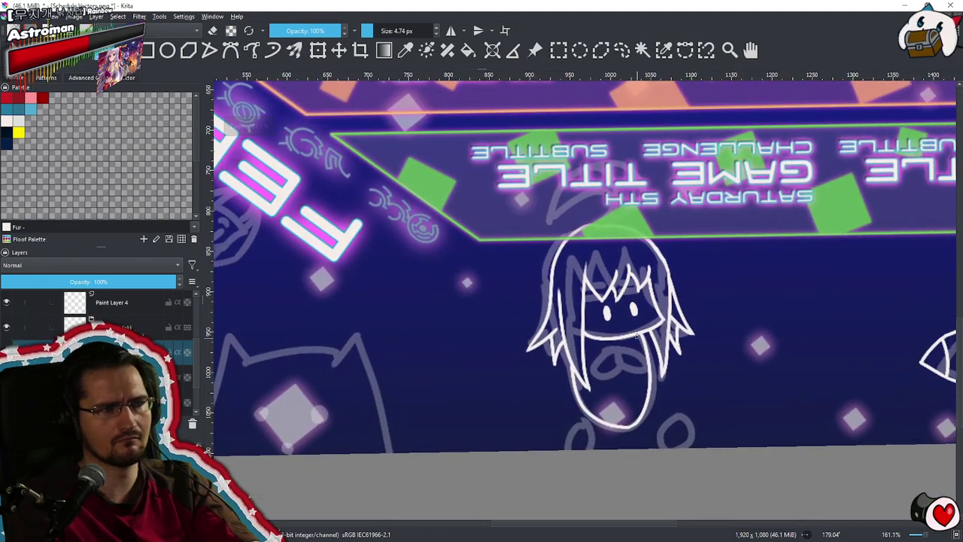
scroll(596, 286, "up", 6)
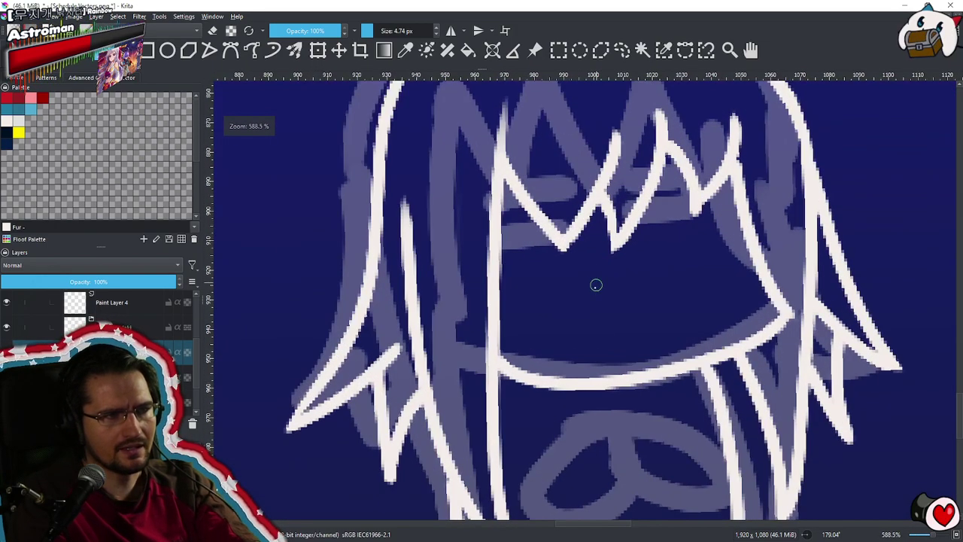
Draw both eyes as filled, slightly tilted upright ovals, the left one touching the tip of the bangs
mouse_move(565, 248)
left_mouse_down()
mouse_move(575, 290)
mouse_move(586, 270)
mouse_move(572, 259)
mouse_move(580, 296)
left_mouse_up()
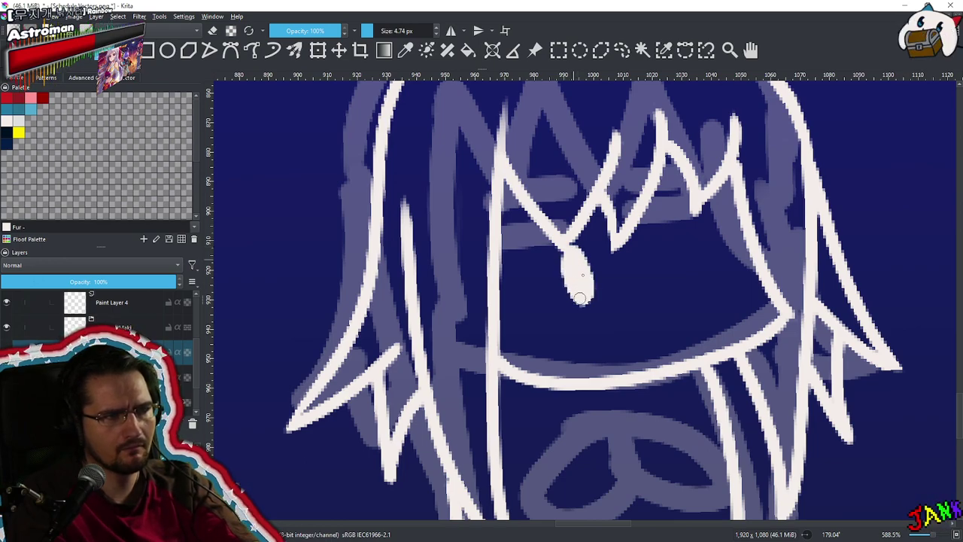
left_click_drag(673, 238, 669, 236)
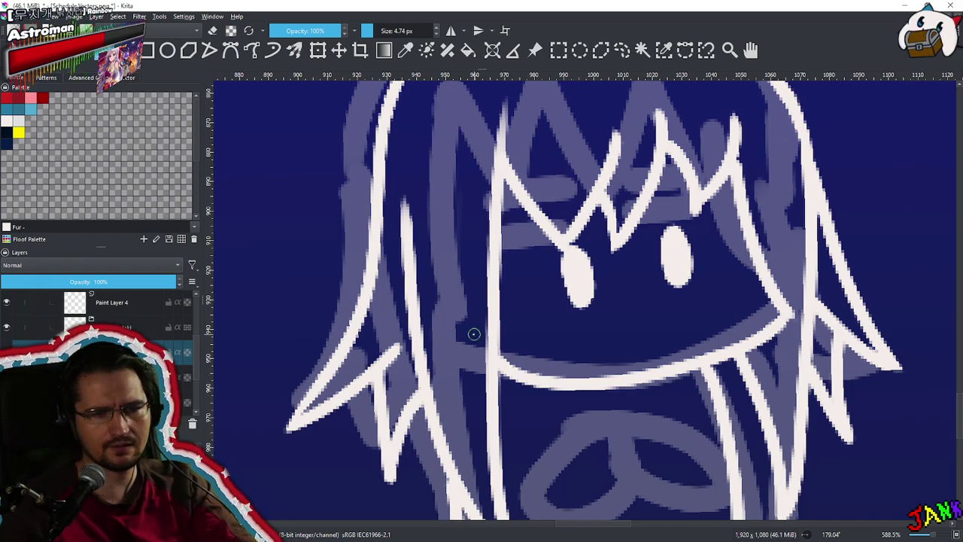
Try adding slanted lash strokes to the outer sides of both oval eyes, and undo them
left_click_drag(528, 269, 573, 254)
mouse_move(709, 223)
left_mouse_down()
mouse_move(675, 240)
mouse_move(686, 218)
mouse_move(660, 283)
left_mouse_up()
key("ctrl+z")
key("ctrl+z")
Erase a small rounded highlight notch from the upper right side of each oval eye
left_click_drag(652, 328, 583, 246)
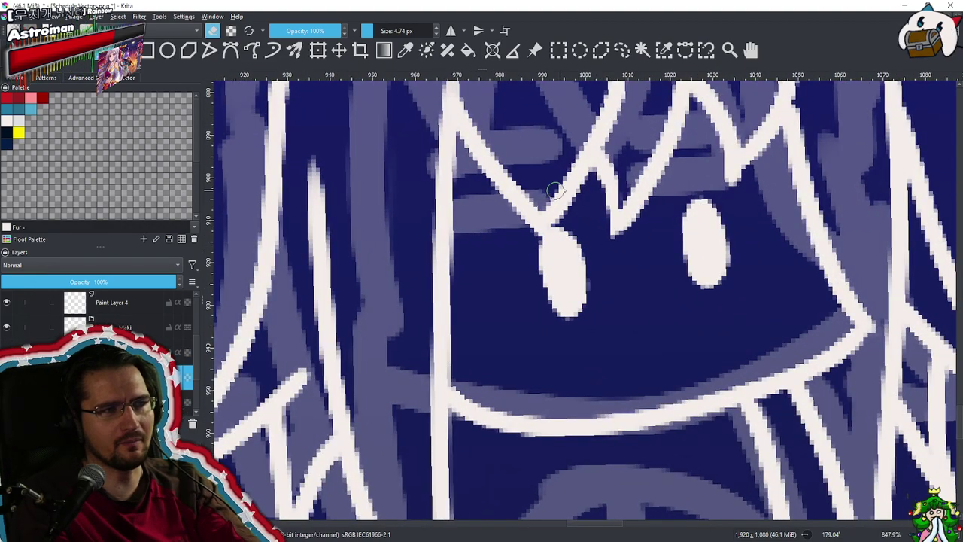
left_click_drag(585, 243, 582, 256)
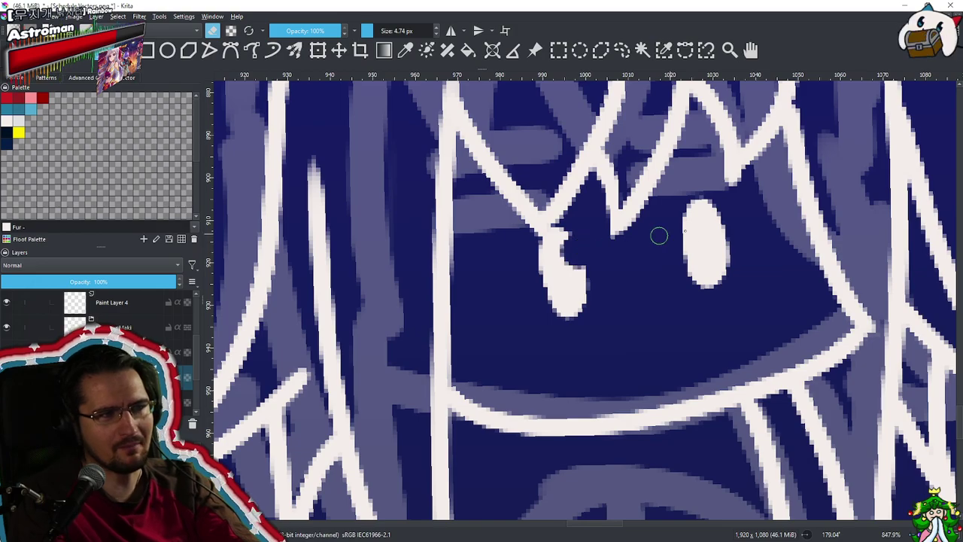
mouse_move(704, 213)
left_mouse_down()
mouse_move(715, 217)
mouse_move(729, 186)
mouse_move(599, 324)
left_mouse_up()
left_click_drag(718, 187, 665, 253)
scroll(665, 252, "up", 5)
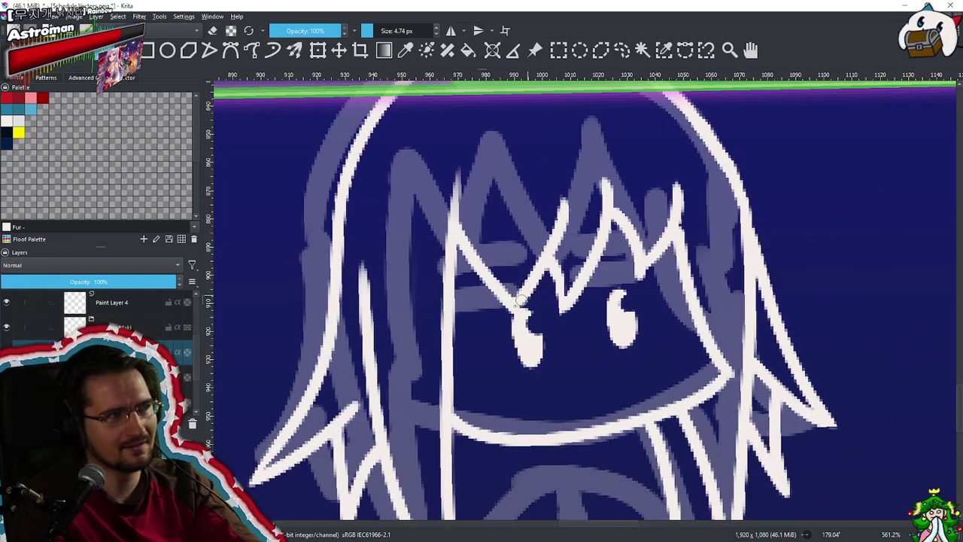
Draw short lash strokes extending outward from the top of each filled oval eye
key("e")
mouse_move(486, 336)
left_mouse_down()
mouse_move(526, 319)
mouse_move(540, 296)
left_mouse_up()
mouse_move(607, 301)
left_mouse_down()
mouse_move(648, 289)
mouse_move(535, 406)
mouse_move(525, 441)
left_mouse_up()
left_click_drag(593, 335, 664, 231)
Draw a small inverted-V mouth below and between the eyes, and check it against the whole graphic
left_click_drag(603, 314, 615, 295)
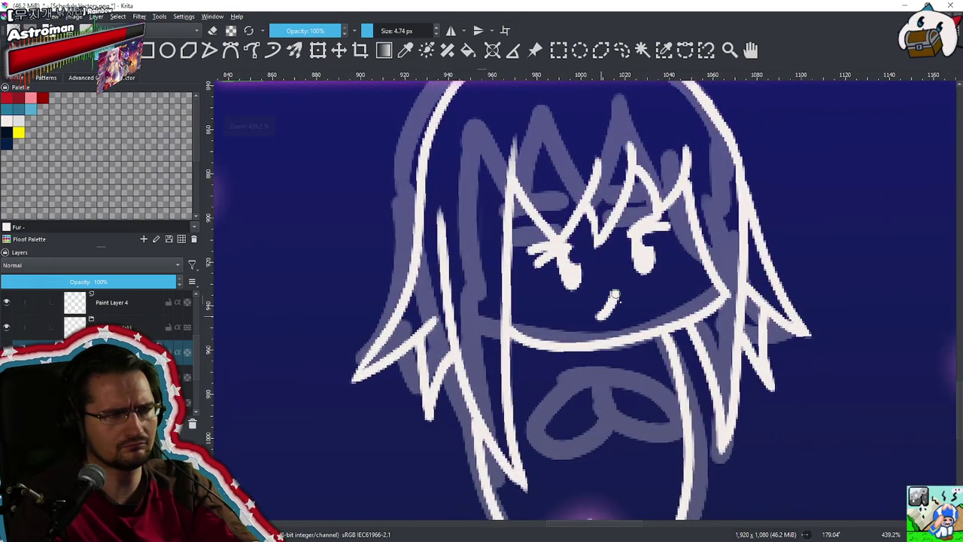
scroll(602, 300, "down", 8, "ctrl")
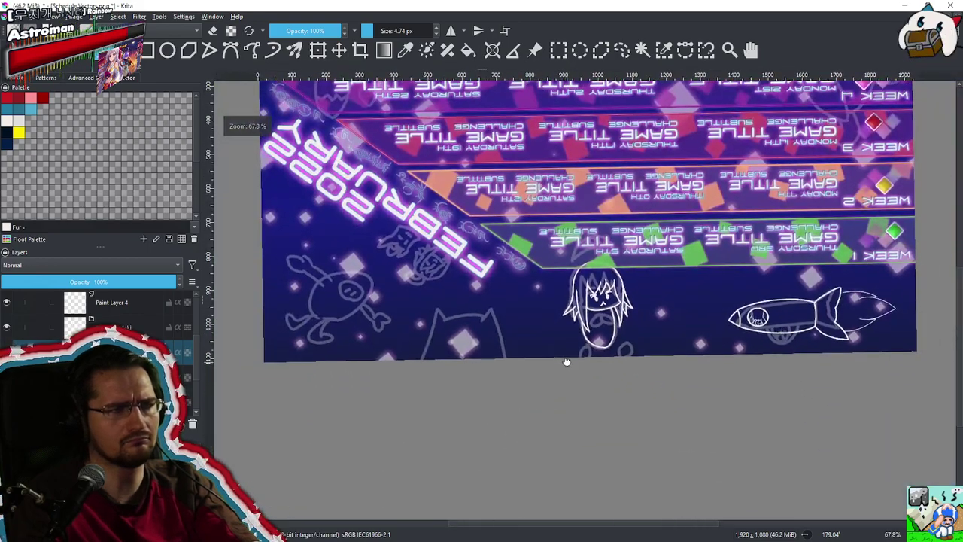
scroll(591, 344, "up", 12, "ctrl")
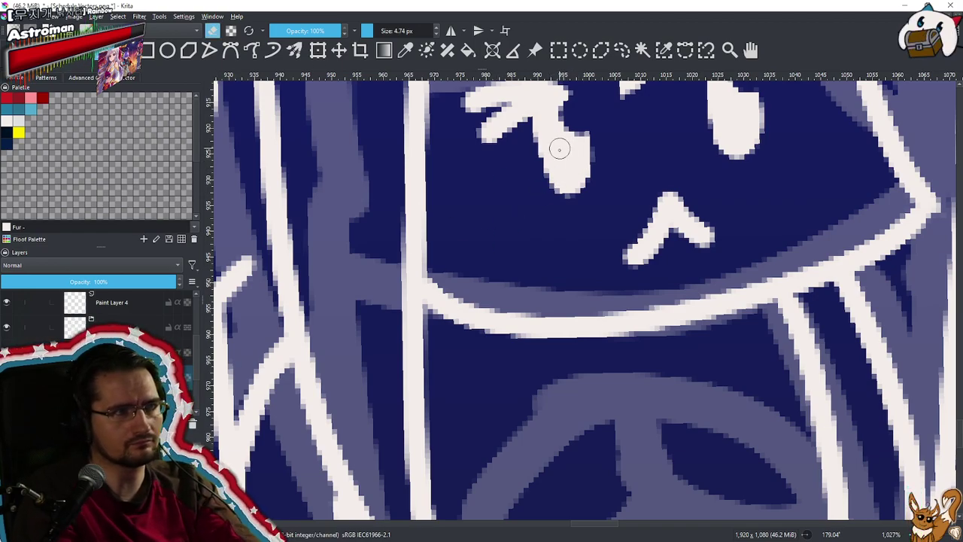
Undo the last eraser strokes and erase a small hollow in the lower part of each filled eye
key("ctrl+z")
key("ctrl+z")
mouse_move(557, 152)
left_mouse_down()
mouse_move(574, 154)
mouse_move(571, 167)
left_mouse_up()
left_click_drag(638, 124, 541, 284)
mouse_move(639, 282)
left_mouse_down()
mouse_move(593, 309)
mouse_move(551, 435)
left_mouse_up()
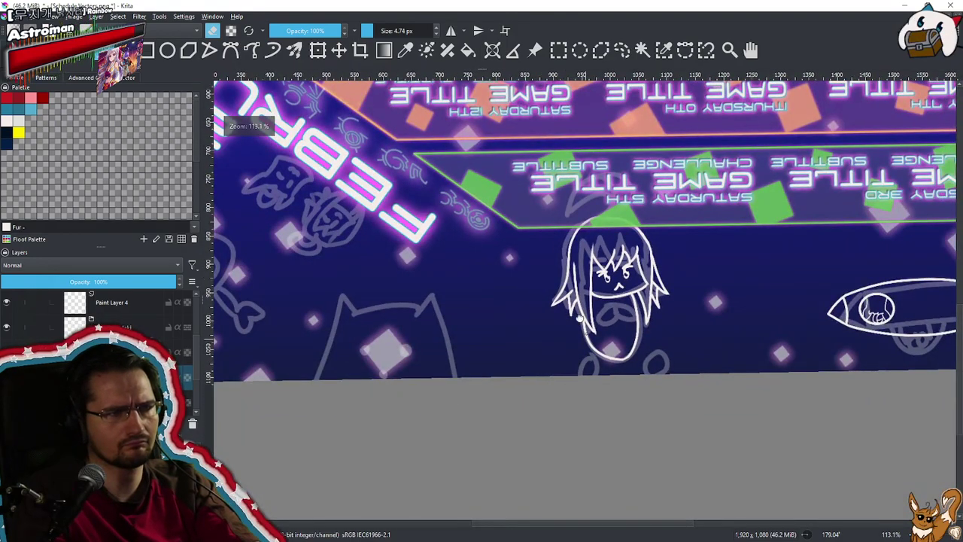
scroll(585, 332, "down", 2)
left_click_drag(603, 355, 560, 355)
mouse_move(588, 312)
left_mouse_down()
mouse_move(575, 332)
mouse_move(596, 293)
mouse_move(588, 237)
mouse_move(548, 234)
left_mouse_up()
scroll(548, 234, "up", 1)
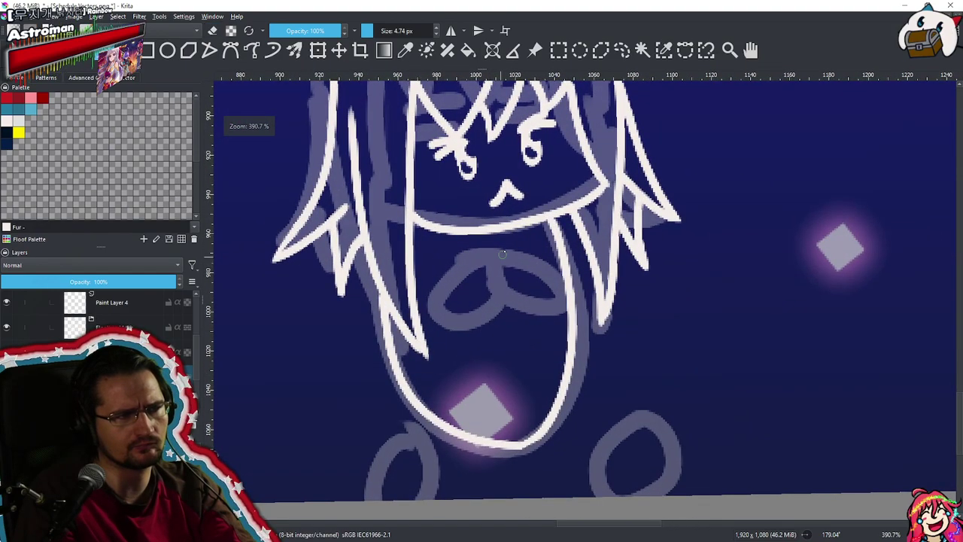
Try placing oval hands on the chest and beside the body, and undo them
mouse_move(514, 275)
left_mouse_down()
mouse_move(485, 329)
mouse_move(515, 280)
left_mouse_up()
key("ctrl+z")
key("ctrl+z")
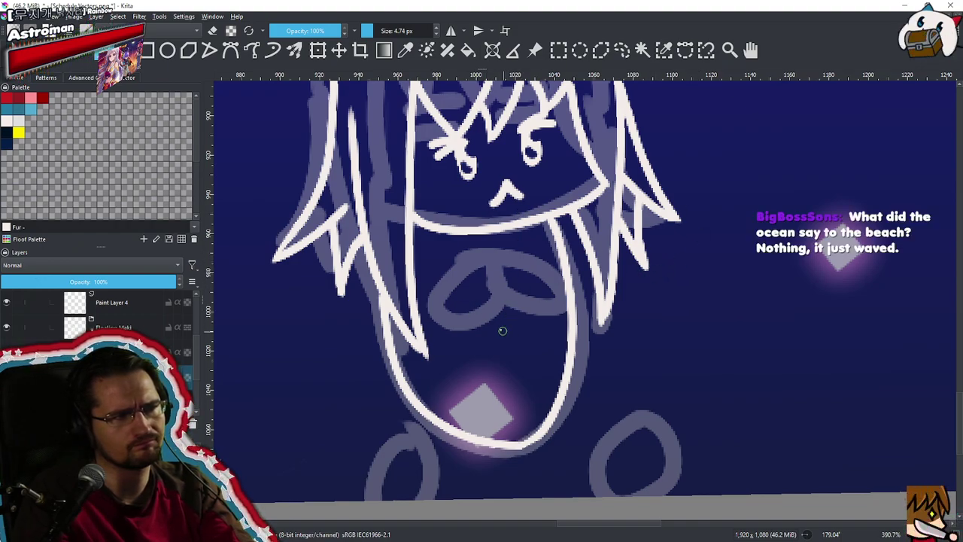
mouse_move(367, 350)
left_mouse_down()
mouse_move(384, 367)
mouse_move(377, 389)
mouse_move(359, 349)
mouse_move(353, 356)
mouse_move(384, 341)
left_mouse_up()
key("ctrl+z")
key("ctrl+z")
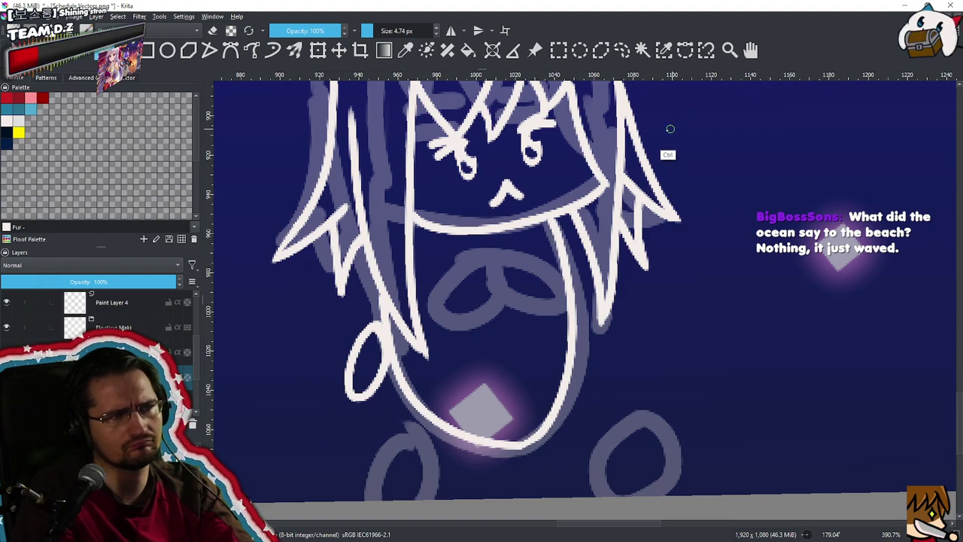
key("ctrl+z")
Try two overlapping oval hands over the faded chest sketch, check the whole character, and undo them
mouse_move(468, 258)
left_mouse_down()
mouse_move(473, 303)
mouse_move(431, 306)
mouse_move(484, 291)
mouse_move(472, 313)
mouse_move(507, 272)
left_mouse_up()
key("ctrl+z")
key("ctrl+z")
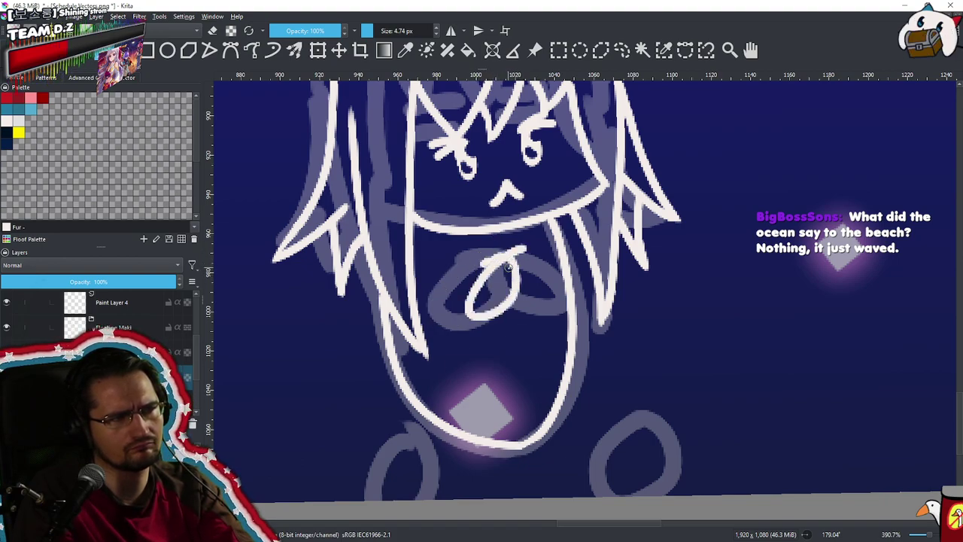
key("ctrl+z")
mouse_move(525, 253)
left_mouse_down()
mouse_move(479, 300)
mouse_move(520, 255)
mouse_move(497, 255)
left_mouse_up()
key("ctrl+z")
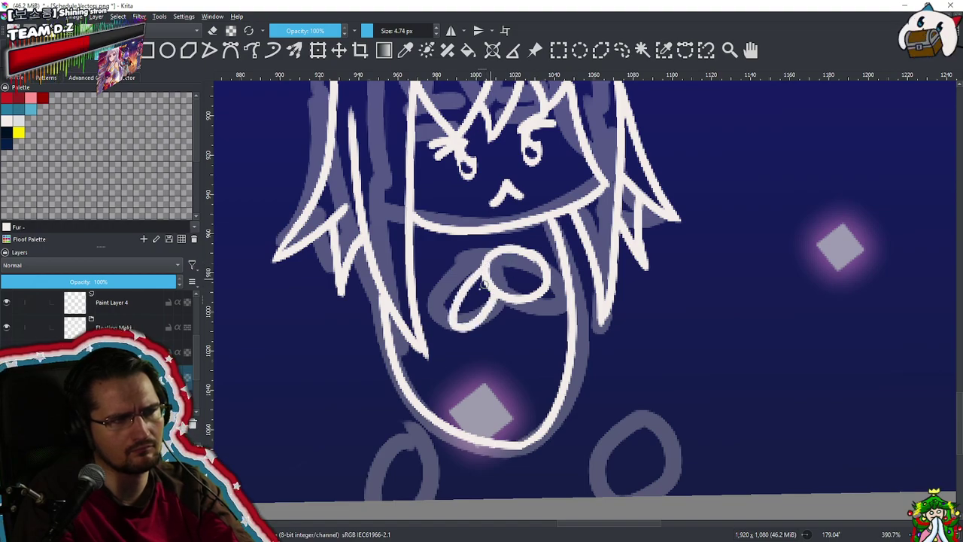
scroll(487, 280, "down", 5)
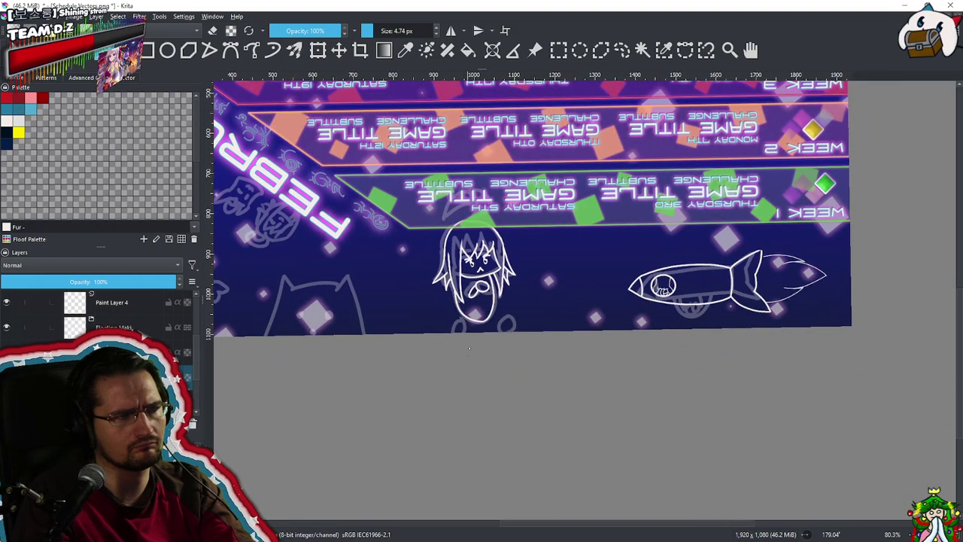
scroll(474, 301, "up", 4)
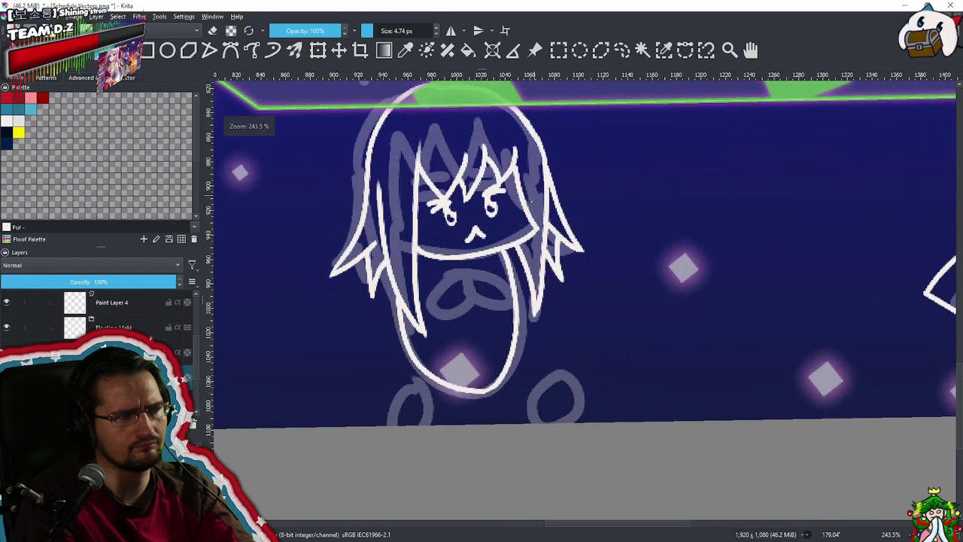
scroll(522, 240, "down", 1)
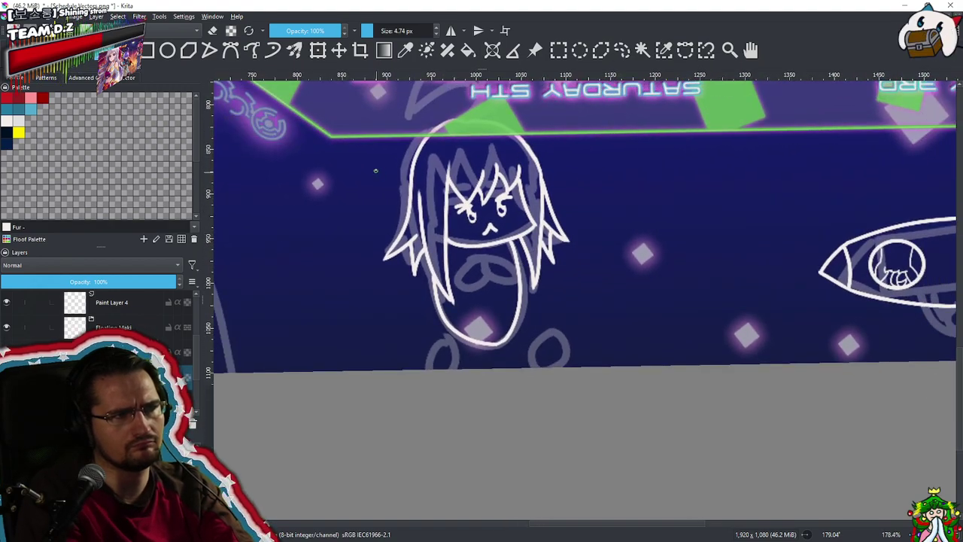
Try a detached oval hand floating on each side of the head, and review them against the whole graphic
left_click_drag(350, 161, 350, 164)
key("ctrl+z")
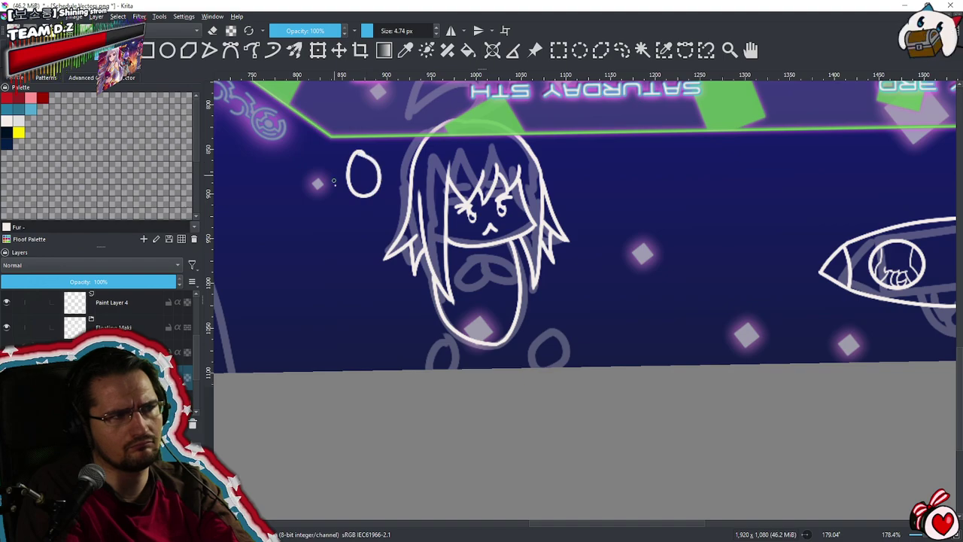
key("ctrl+z")
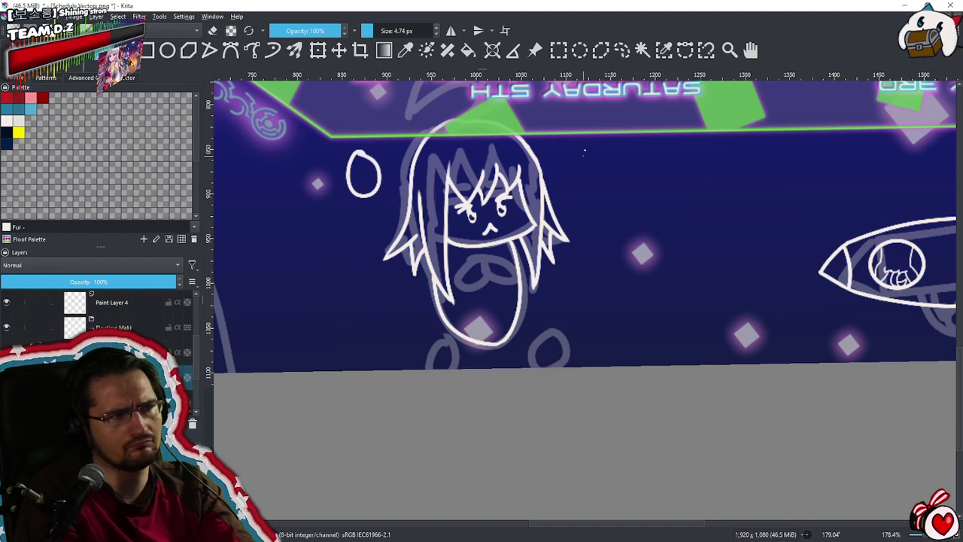
left_click_drag(570, 155, 523, 260)
left_click_drag(496, 216, 425, 321)
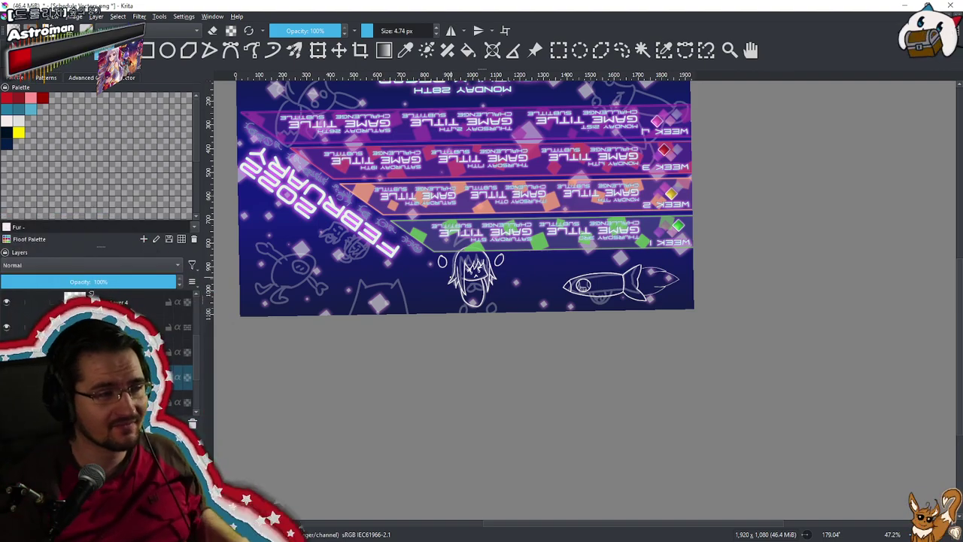
left_click_drag(533, 256, 542, 281)
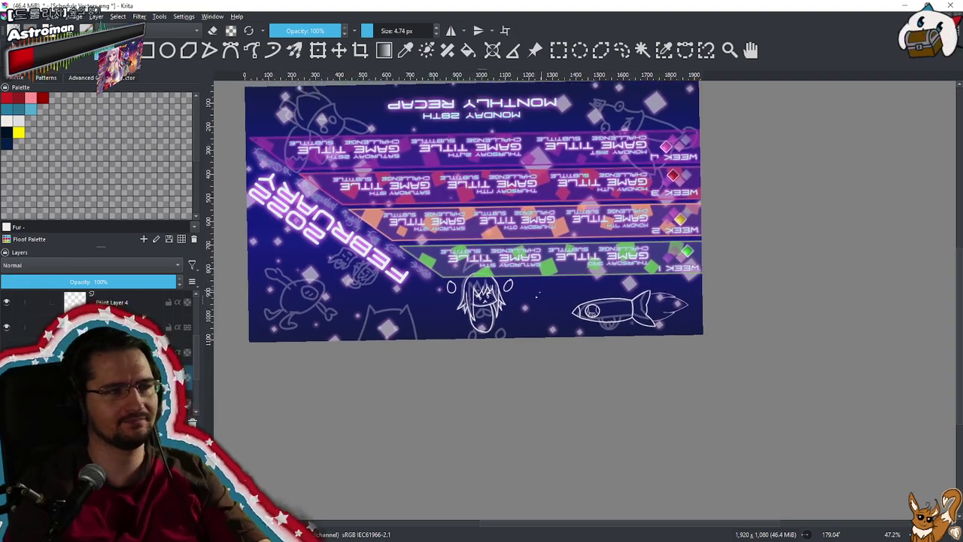
scroll(497, 308, "up", 6)
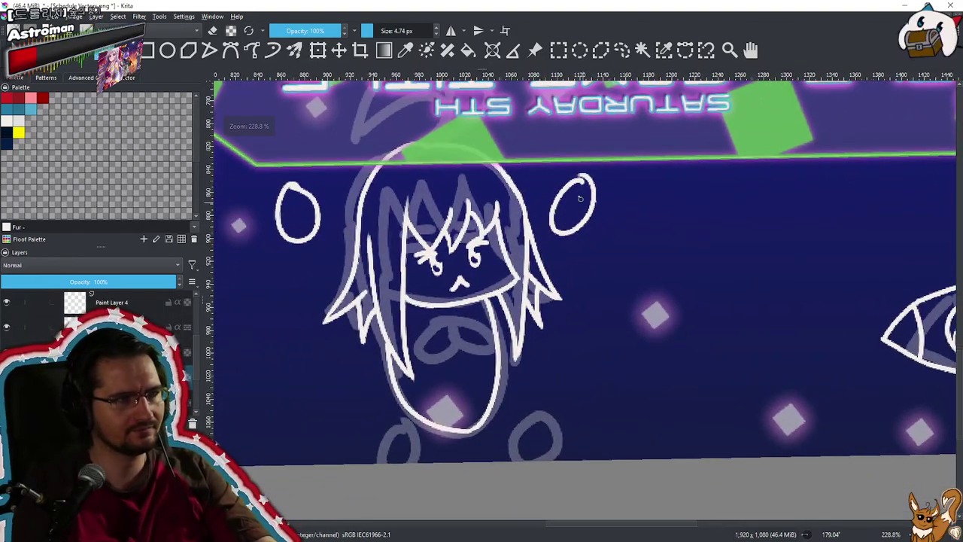
left_click_drag(580, 198, 616, 178)
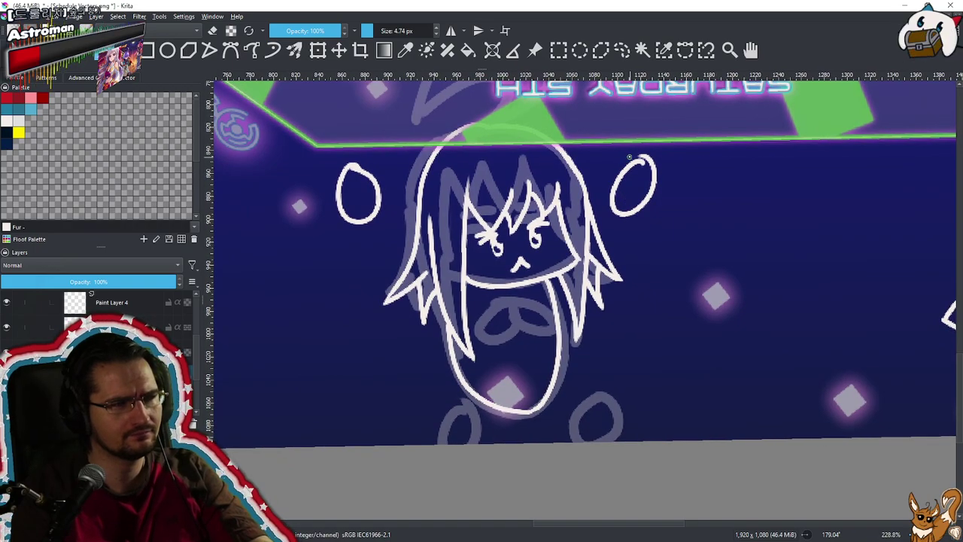
scroll(611, 182, "up", 4)
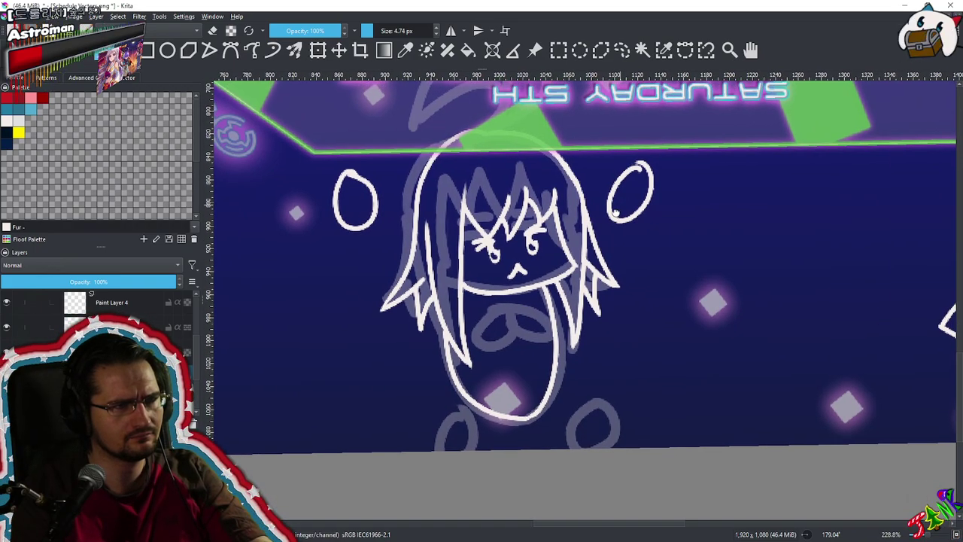
scroll(607, 185, "up", 1)
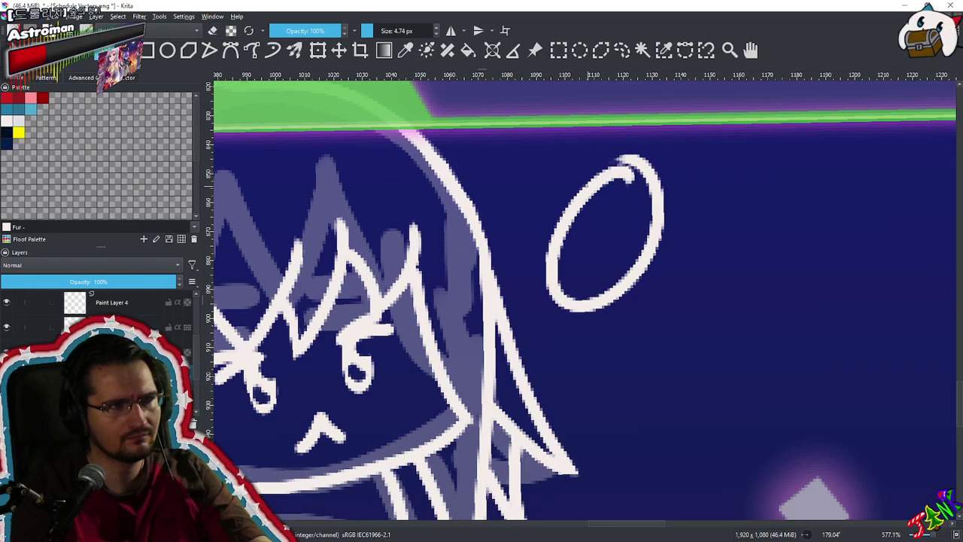
key("ctrl+z")
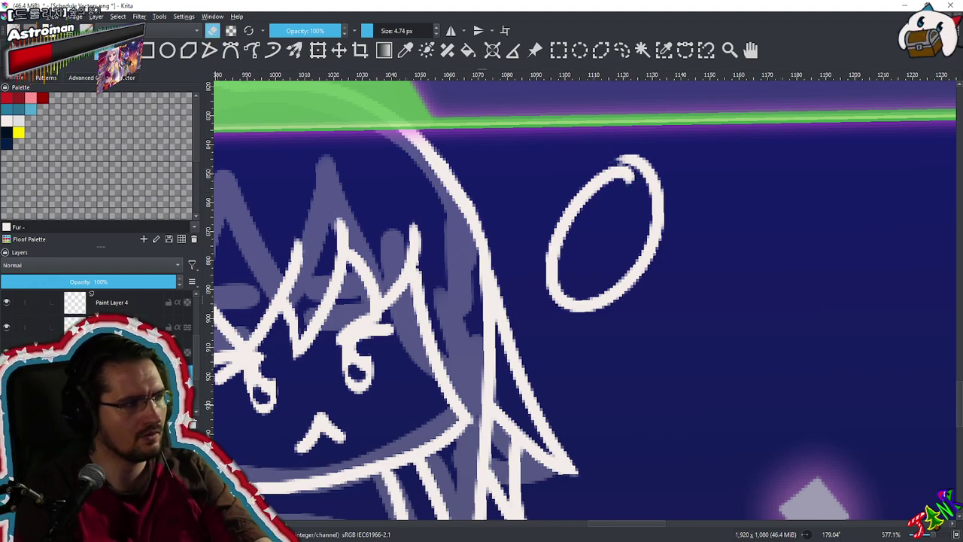
Erase both floating hand ovals beside the head with the eraser enlarged to 37.45 px
key("e")
mouse_move(617, 198)
left_mouse_down()
mouse_move(626, 183)
mouse_move(681, 182)
mouse_move(585, 288)
mouse_move(916, 180)
mouse_move(958, 189)
left_mouse_up()
mouse_move(292, 230)
left_mouse_down()
mouse_move(286, 138)
mouse_move(330, 159)
mouse_move(295, 248)
left_mouse_up()
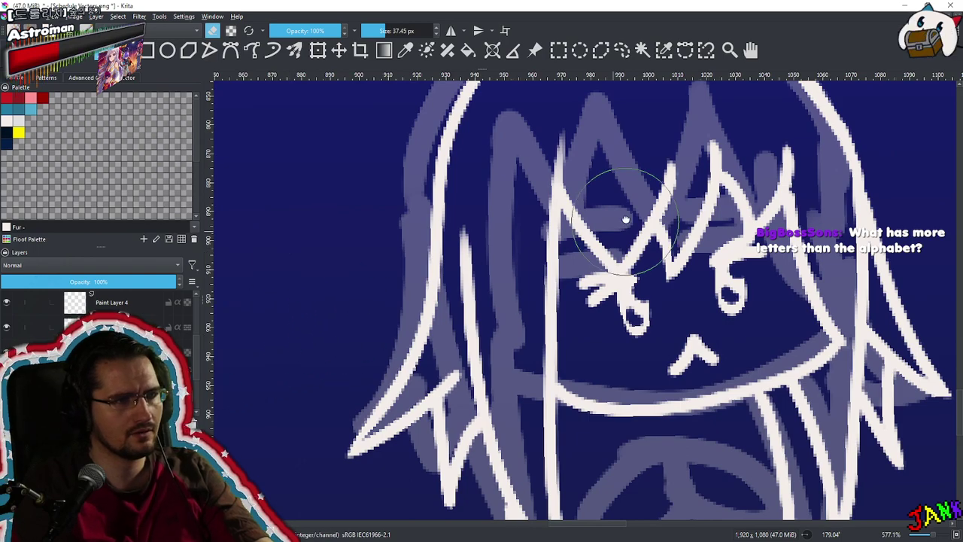
left_click_drag(626, 219, 396, 270)
key("e")
Set the brush size to 5.03 px and draw a slim, slightly tilted oval hand floating on each side of the head
left_click_drag(733, 208, 670, 224)
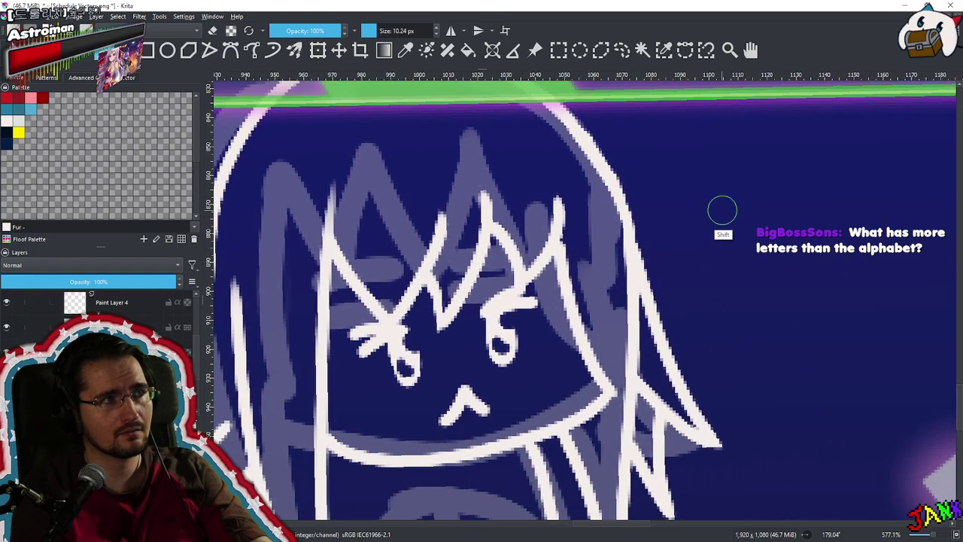
left_click_drag(726, 208, 719, 211)
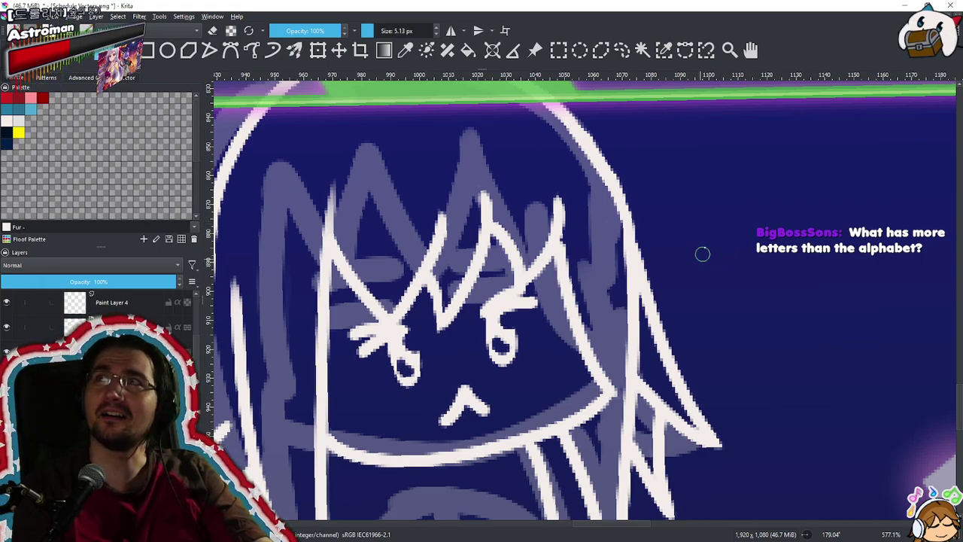
left_click_drag(725, 217, 722, 216)
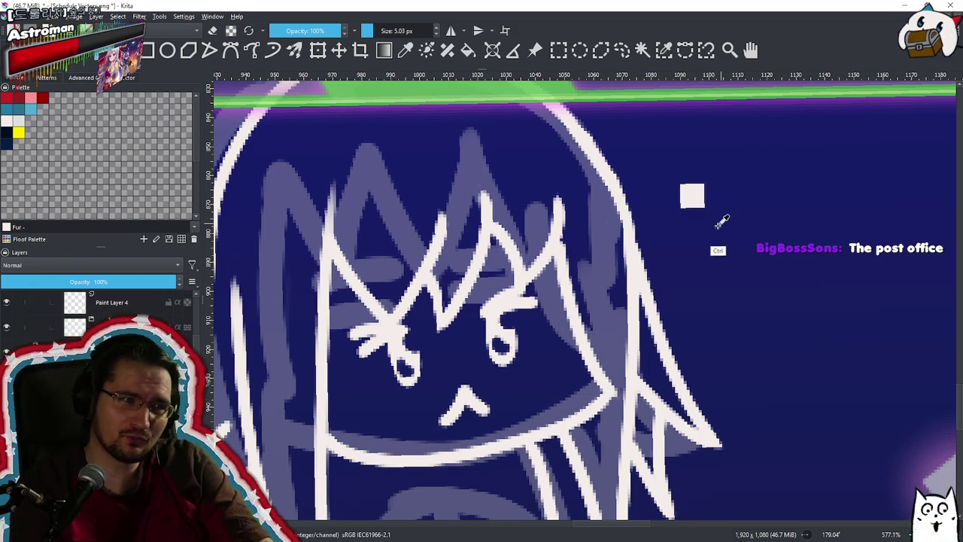
left_click_drag(709, 238, 646, 264)
scroll(678, 225, "down", 2)
scroll(683, 222, "down", 1)
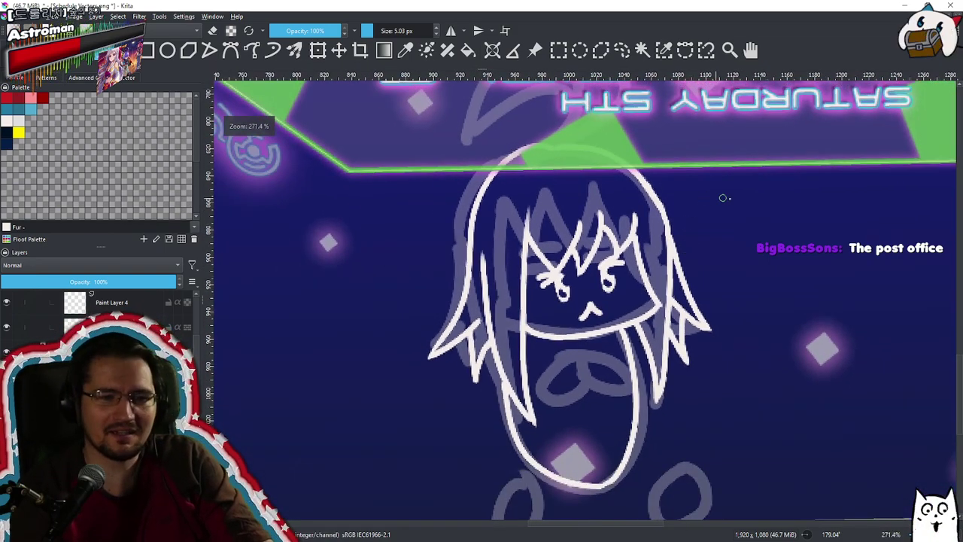
mouse_move(740, 193)
left_mouse_down()
mouse_move(757, 197)
mouse_move(721, 239)
mouse_move(753, 193)
mouse_move(733, 208)
mouse_move(754, 197)
left_mouse_up()
key("ctrl+z")
key("ctrl+z")
key("ctrl+z")
left_click_drag(384, 209, 393, 207)
key("ctrl+z")
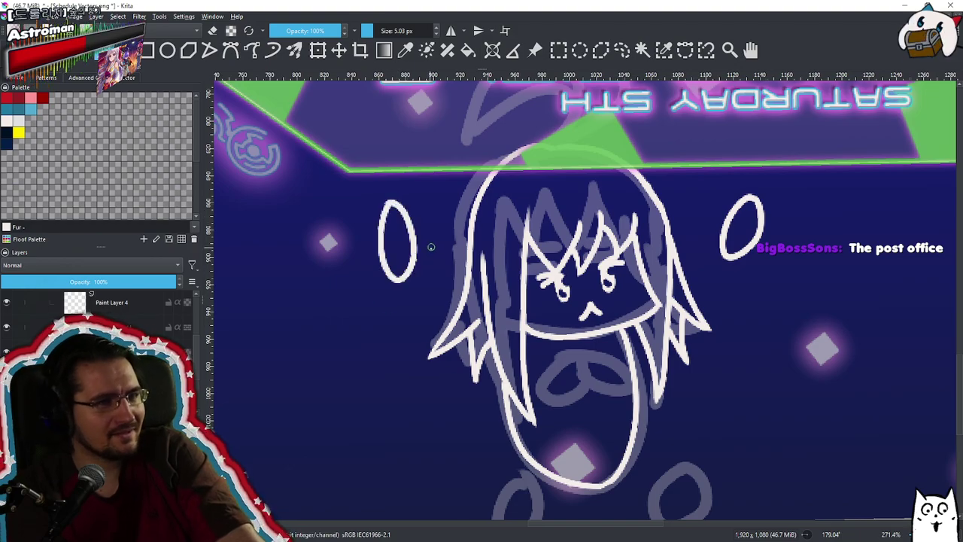
Reset the canvas rotation to 0° and examine the floating character and its hands within the whole schedule graphic
scroll(452, 278, "down", 3)
left_click_drag(446, 288, 425, 301)
mouse_move(455, 262)
left_mouse_down()
mouse_move(439, 284)
mouse_move(459, 250)
left_mouse_up()
scroll(459, 251, "down", 4)
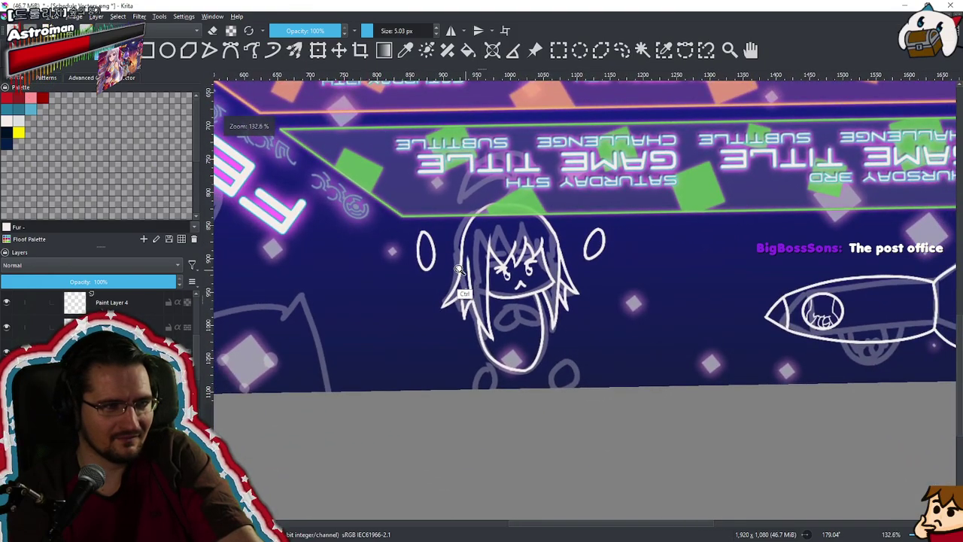
scroll(461, 293, "down", 1)
key("5")
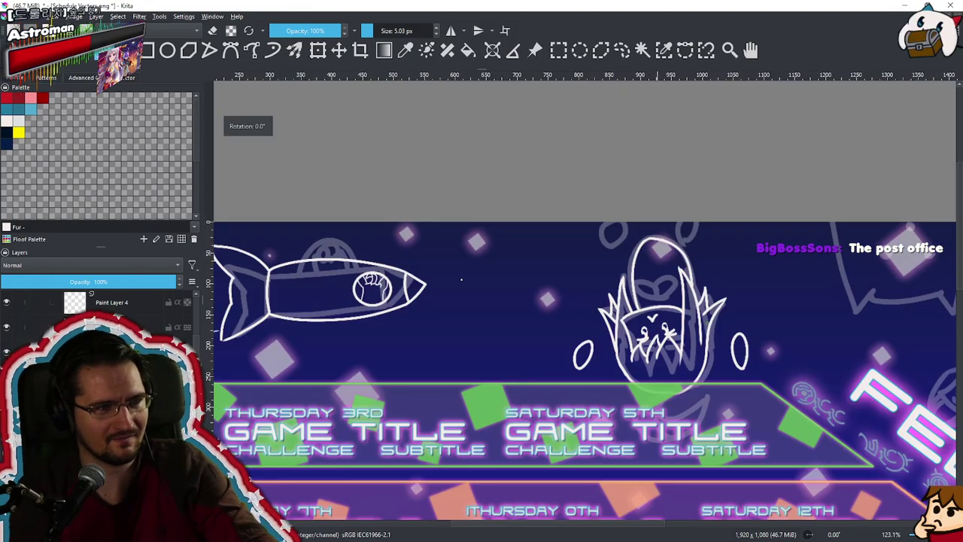
scroll(461, 279, "down", 8)
scroll(591, 391, "up", 3)
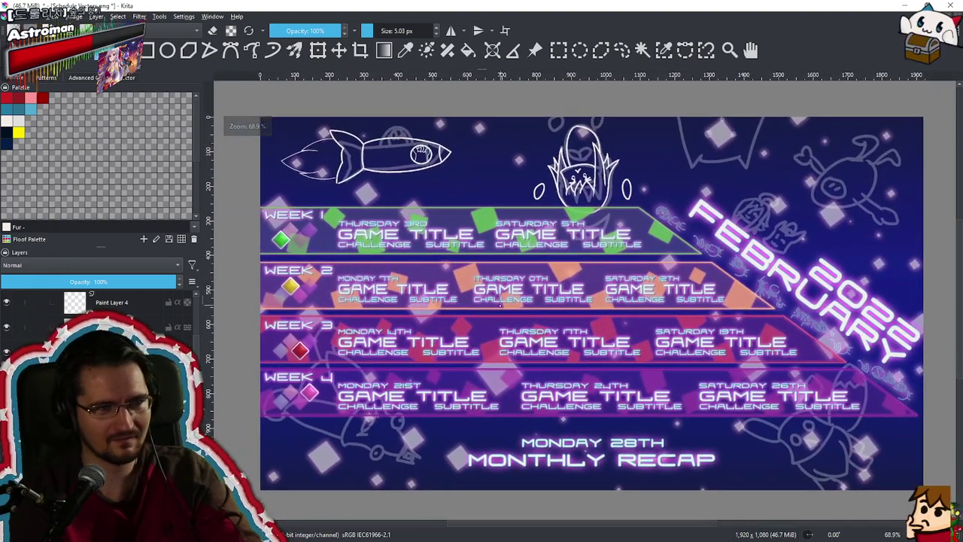
left_click_drag(500, 305, 494, 294)
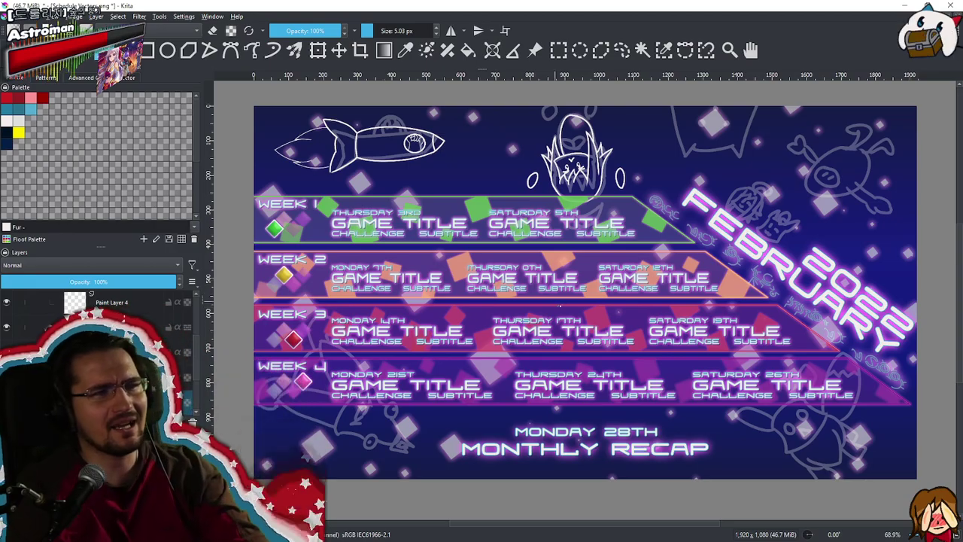
Draw a tilted oval foot below the left side of the body, cut off by the canvas edge
left_click_drag(563, 172, 535, 256)
left_click_drag(563, 278, 618, 455)
mouse_move(618, 455)
left_mouse_down()
mouse_move(537, 352)
mouse_move(549, 275)
mouse_move(579, 323)
mouse_move(570, 301)
mouse_move(564, 334)
mouse_move(551, 300)
mouse_move(544, 308)
left_mouse_up()
key("ctrl+z")
key("ctrl+z")
key("ctrl+z")
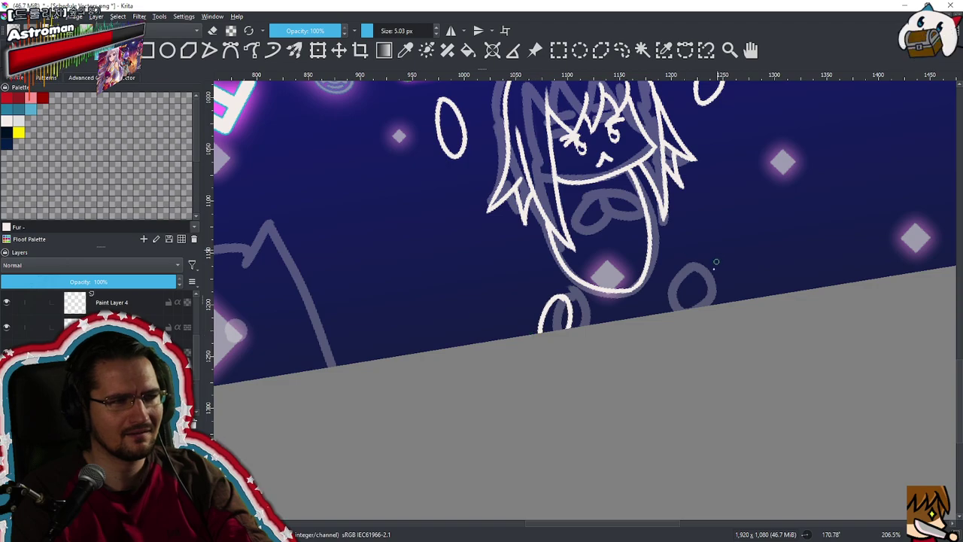
Redraw the floating character's right foot as a small tilted oval below the body, replacing the larger first version
left_click_drag(700, 317, 605, 326)
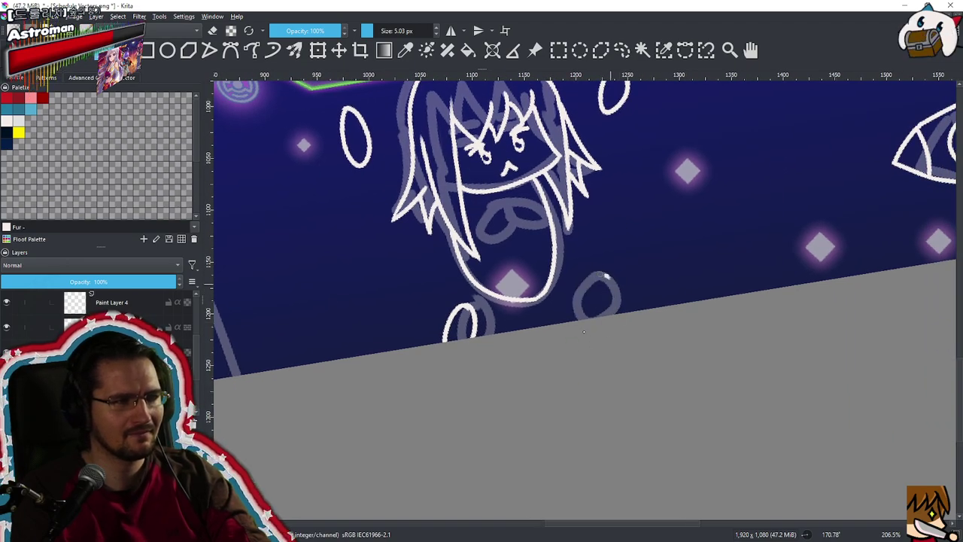
scroll(585, 344, "down", 4)
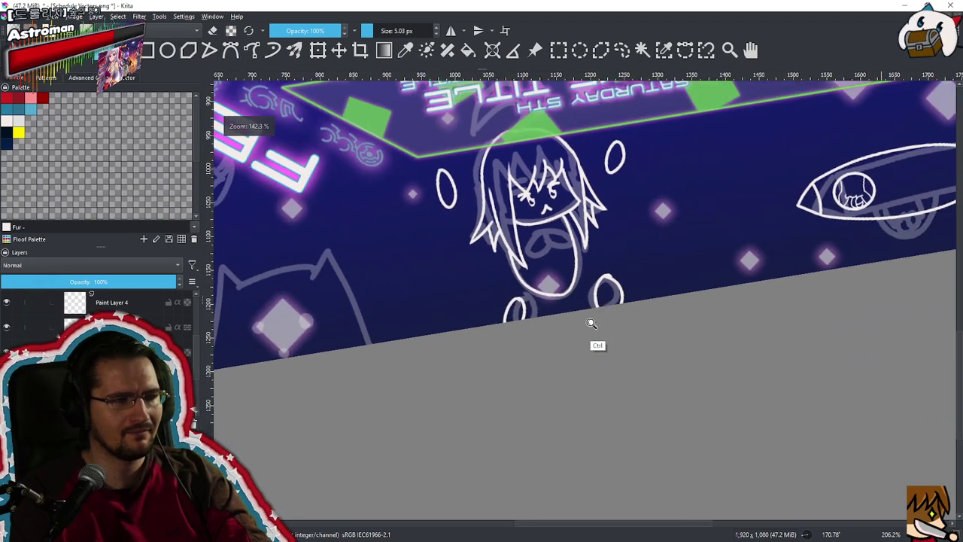
scroll(602, 317, "up", 6)
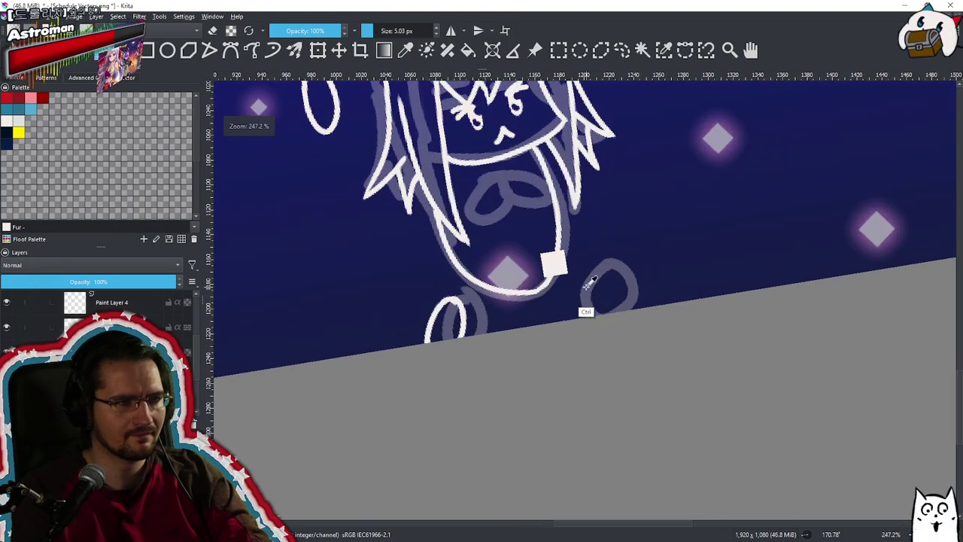
mouse_move(627, 259)
left_mouse_down()
mouse_move(605, 325)
mouse_move(618, 308)
left_mouse_up()
scroll(618, 308, "down", 9)
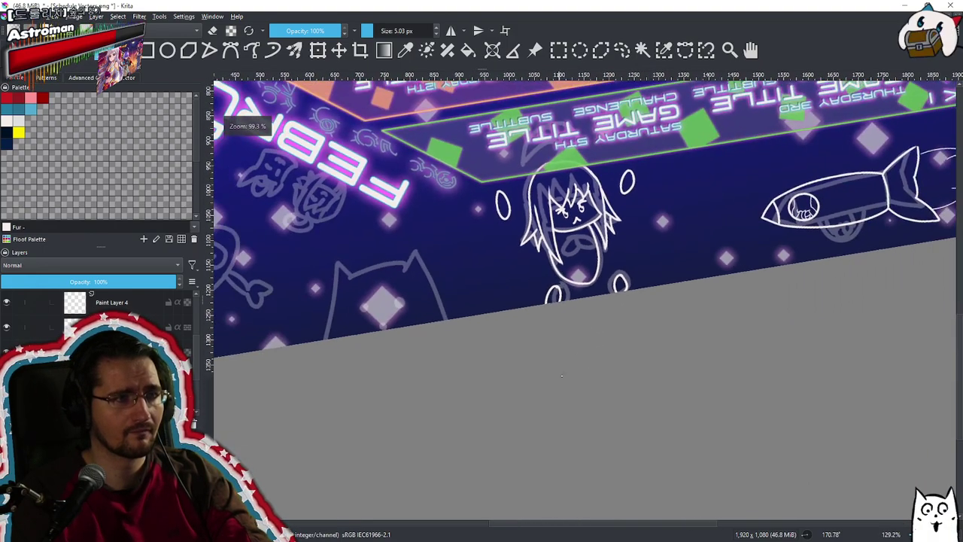
scroll(564, 356, "up", 2)
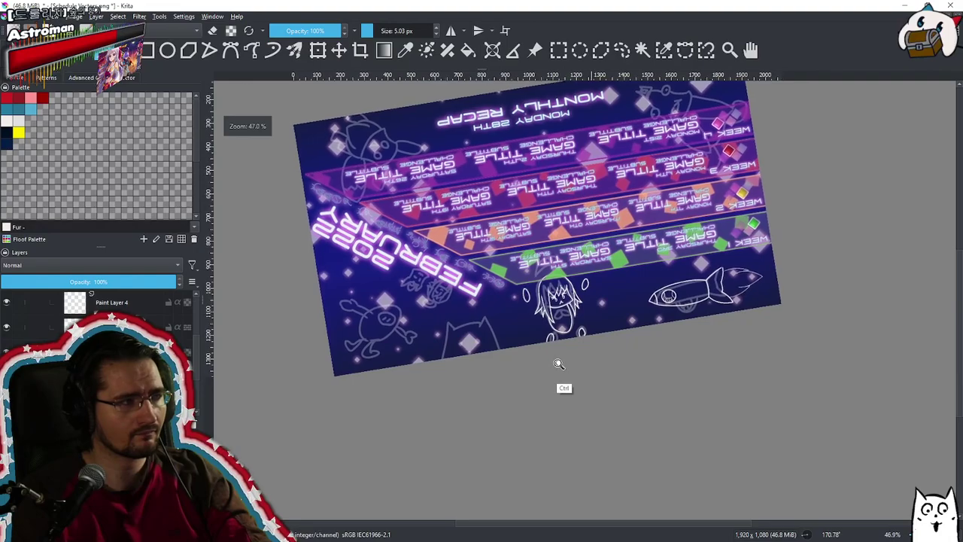
Examine the finished rocket doodle and the whole schedule graphic for faded sketches that still need line art
left_click_drag(572, 345, 623, 263)
mouse_move(480, 279)
left_mouse_down()
mouse_move(514, 278)
mouse_move(544, 175)
mouse_move(563, 189)
mouse_move(559, 181)
mouse_move(551, 223)
mouse_move(559, 220)
mouse_move(535, 219)
left_mouse_up()
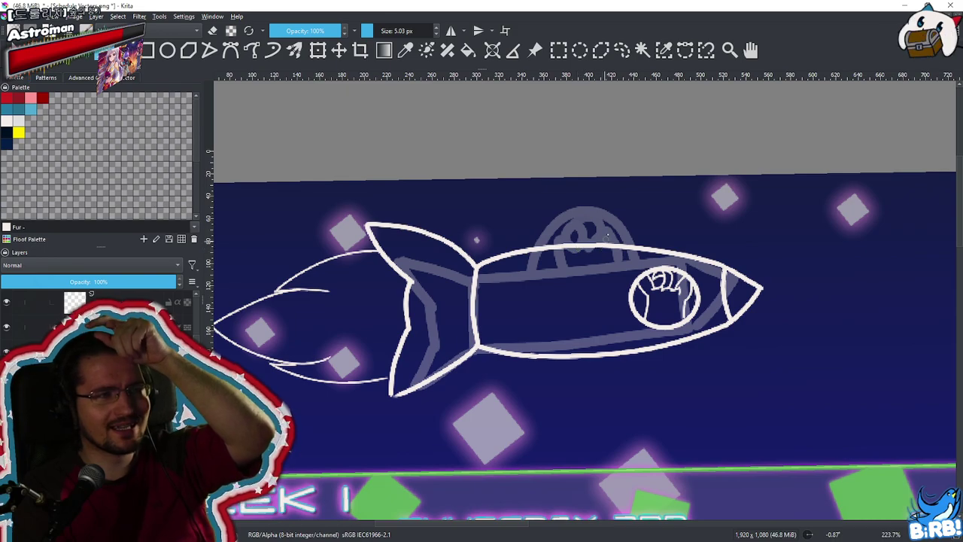
scroll(594, 226, "down", 1)
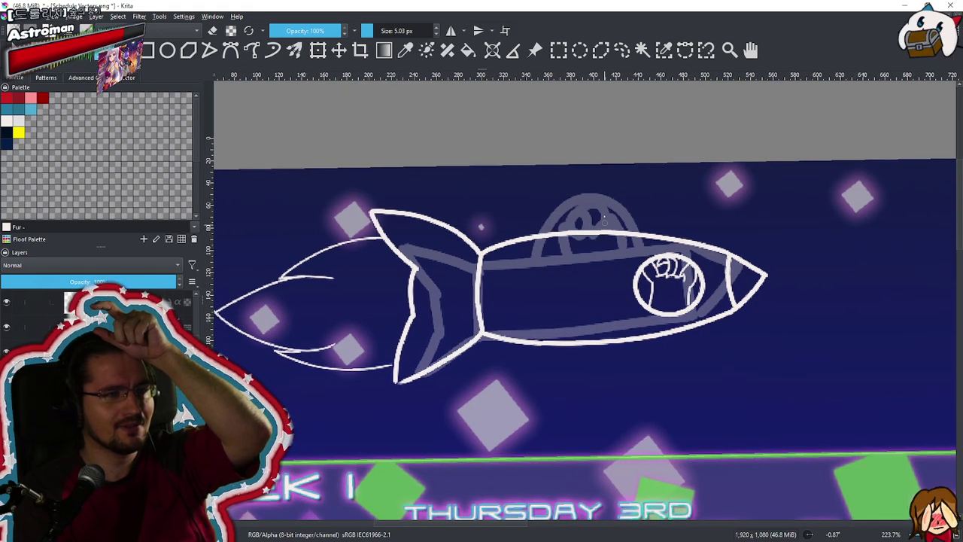
scroll(594, 226, "down", 2)
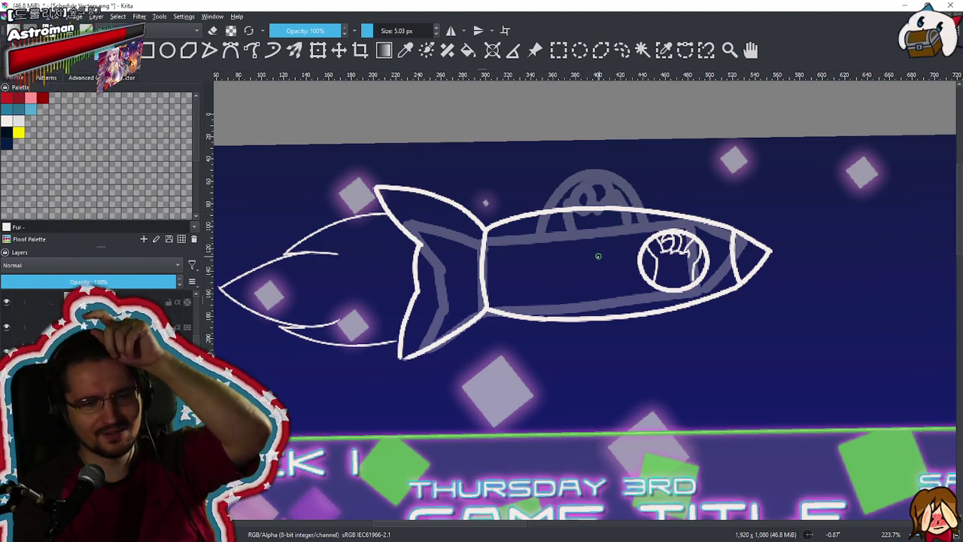
left_click_drag(609, 239, 593, 242)
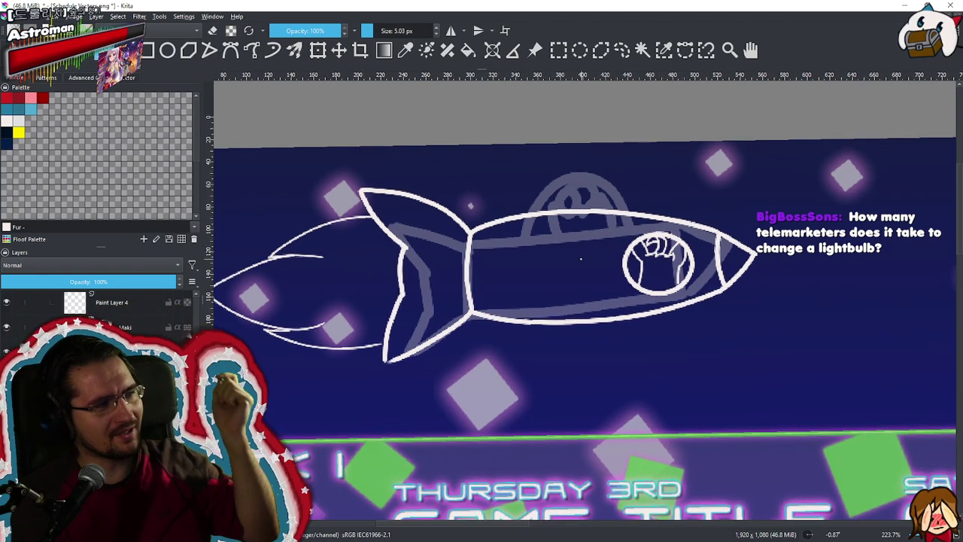
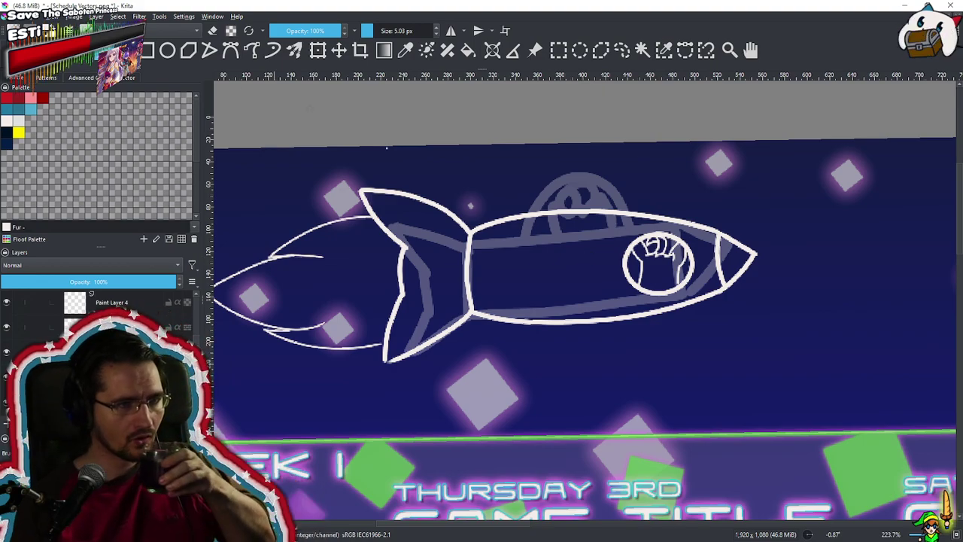
scroll(741, 392, "down", 4)
left_click_drag(761, 374, 493, 258)
left_click_drag(618, 351, 560, 281)
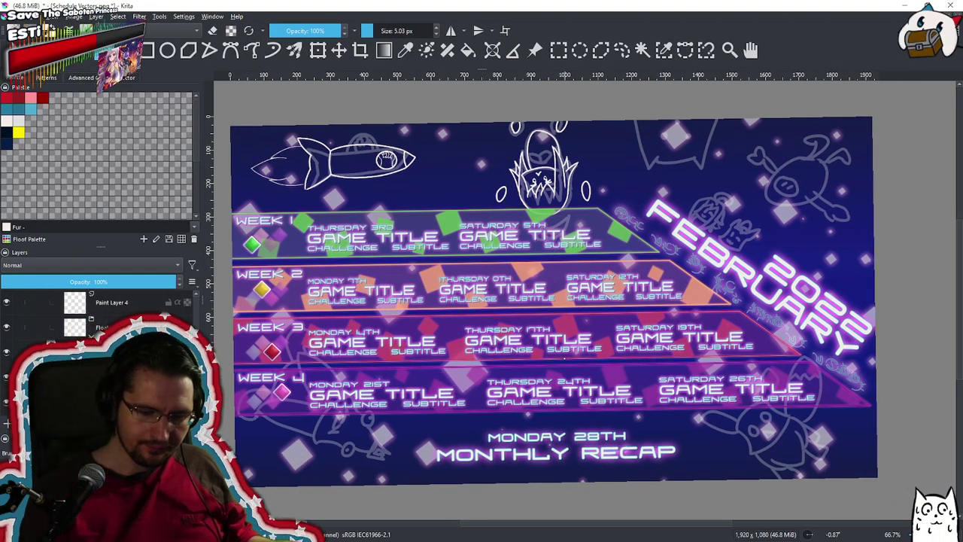
mouse_move(657, 345)
left_mouse_down()
mouse_move(660, 375)
mouse_move(667, 360)
left_mouse_up()
left_click_drag(644, 316, 678, 315)
left_click_drag(545, 346, 502, 394)
left_click_drag(602, 369, 562, 214)
left_click_drag(507, 333, 536, 298)
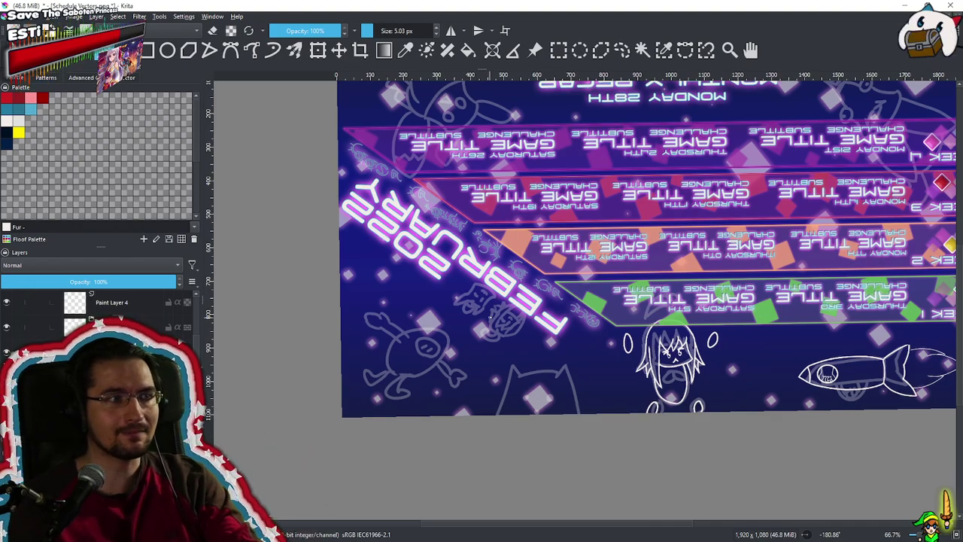
Trace the cat sketch as a white outline with two pointed ears, a gently curved head and sides reaching the canvas edge
mouse_move(491, 370)
left_mouse_down()
mouse_move(480, 331)
mouse_move(521, 265)
mouse_move(526, 331)
left_mouse_up()
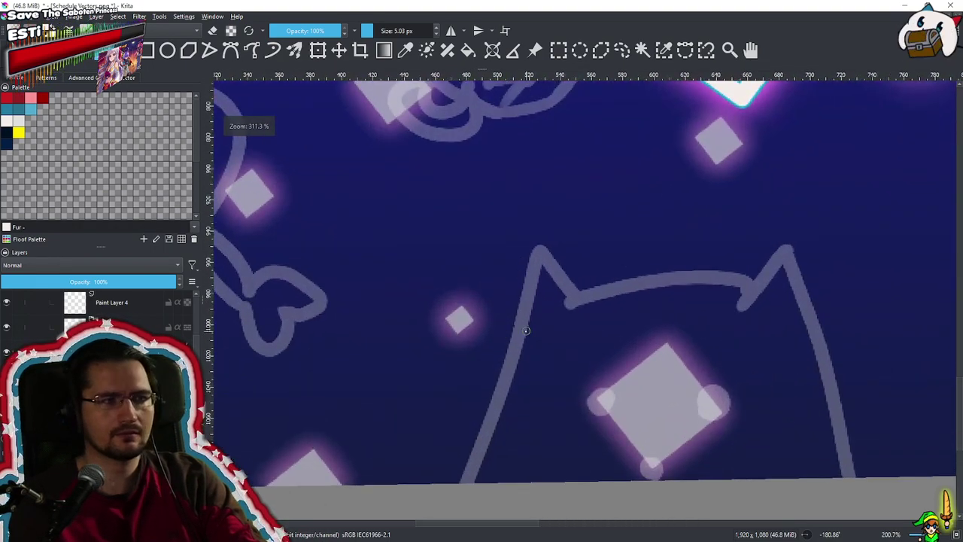
left_click_drag(538, 256, 506, 482)
key("ctrl+z")
left_click_drag(532, 253, 512, 482)
key("ctrl+z")
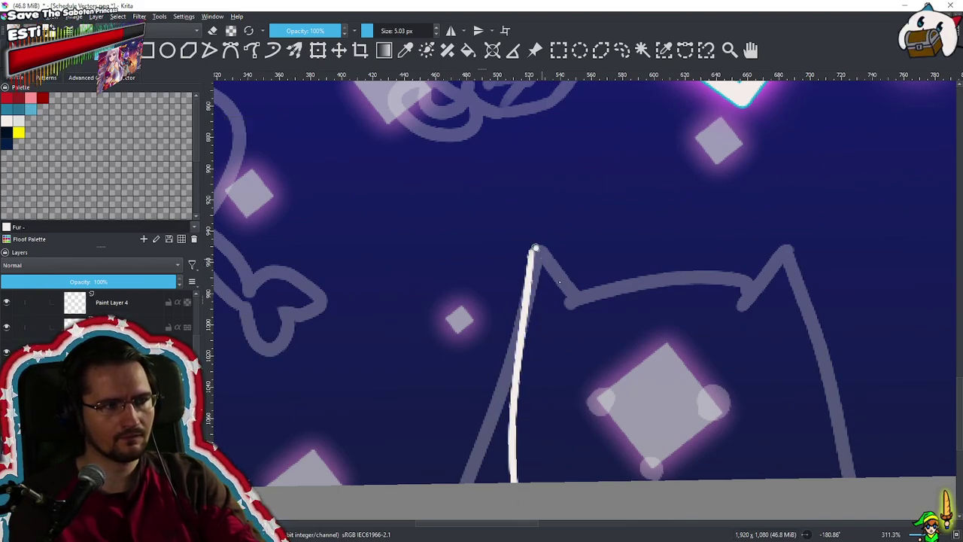
mouse_move(532, 250)
left_mouse_down()
mouse_move(578, 306)
mouse_move(619, 296)
mouse_move(745, 302)
left_mouse_up()
key("ctrl+z")
mouse_move(578, 304)
left_mouse_down()
mouse_move(734, 308)
mouse_move(783, 250)
left_mouse_up()
key("ctrl+z")
mouse_move(730, 305)
left_mouse_down()
mouse_move(803, 260)
mouse_move(802, 281)
mouse_move(789, 260)
mouse_move(803, 477)
left_mouse_up()
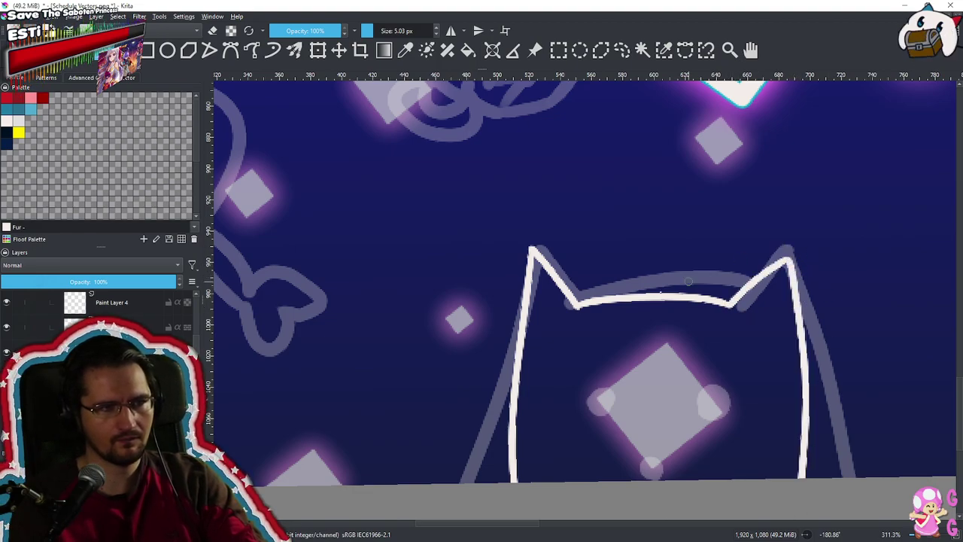
Enlarge the brush to 22.51 px and dab two solid round eyes and a muzzle of overlapping dots inside the cat outline
mouse_move(595, 382)
left_mouse_down()
mouse_move(608, 382)
mouse_move(593, 404)
left_mouse_up()
key("ctrl+z")
mouse_move(608, 394)
left_mouse_down("shift")
mouse_move(607, 403)
mouse_move(624, 402)
left_mouse_up("shift")
left_click(605, 396)
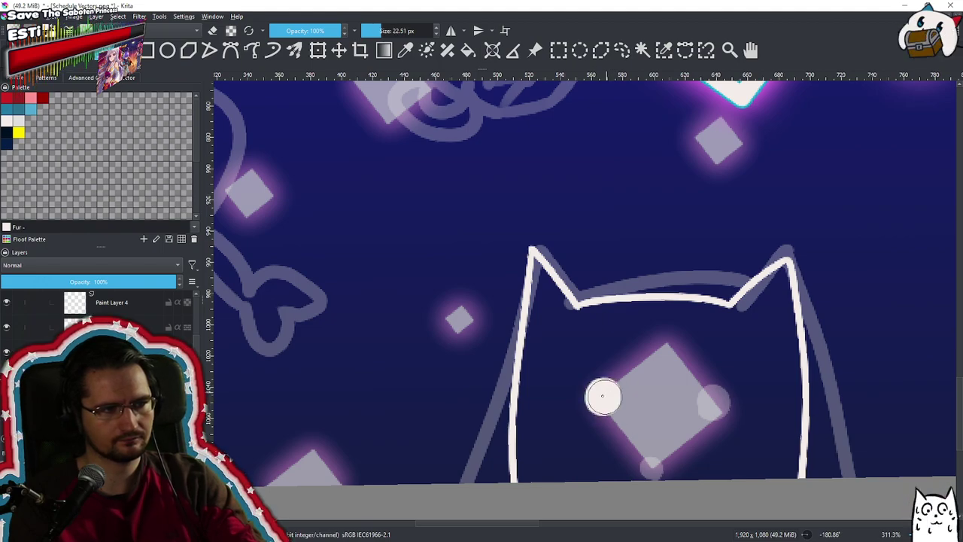
left_click(714, 399)
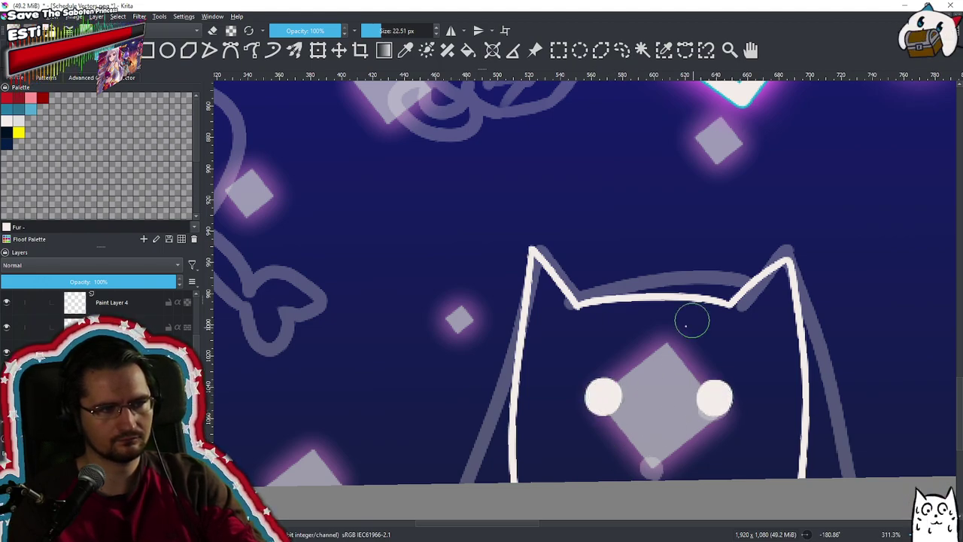
left_click(659, 453)
left_click(660, 453)
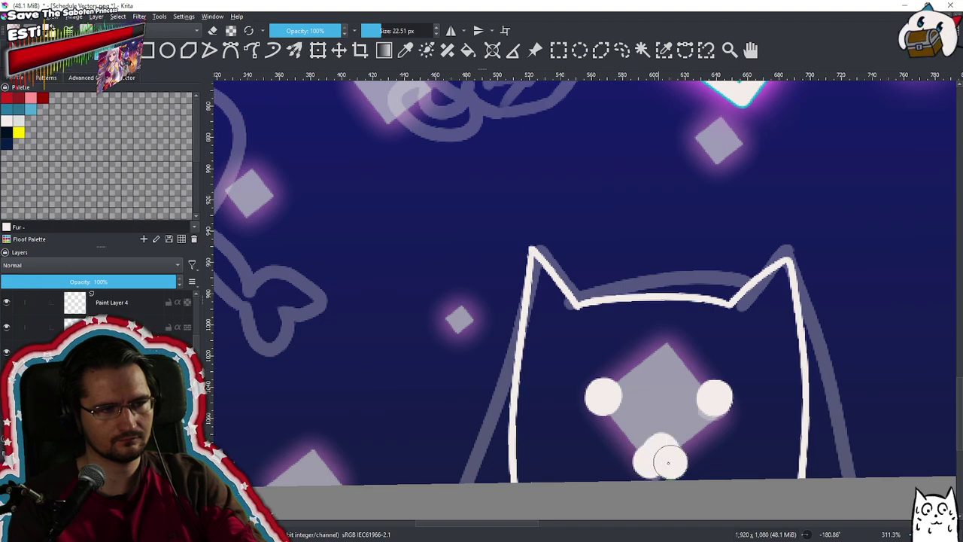
Undo the last dab on the cat's muzzle and reduce the brush size to 11.71 px
scroll(659, 460, "down", 3)
scroll(660, 420, "up", 5)
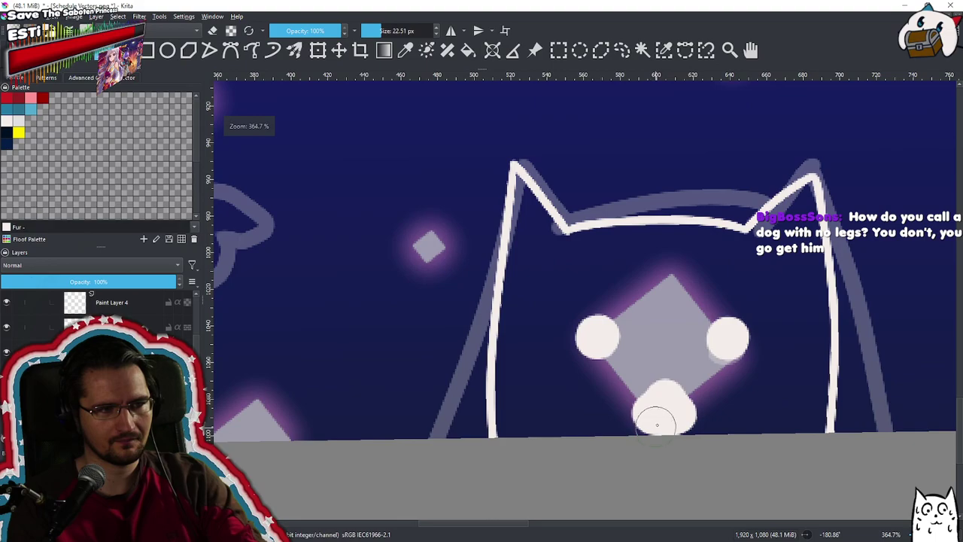
key("ctrl+z")
left_click_drag(716, 400, 689, 422)
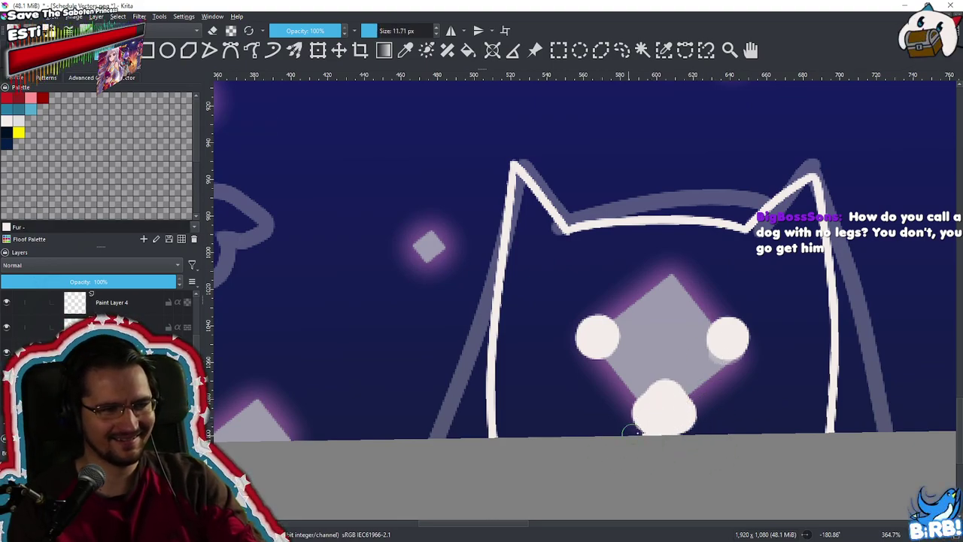
left_click_drag(706, 390, 617, 494)
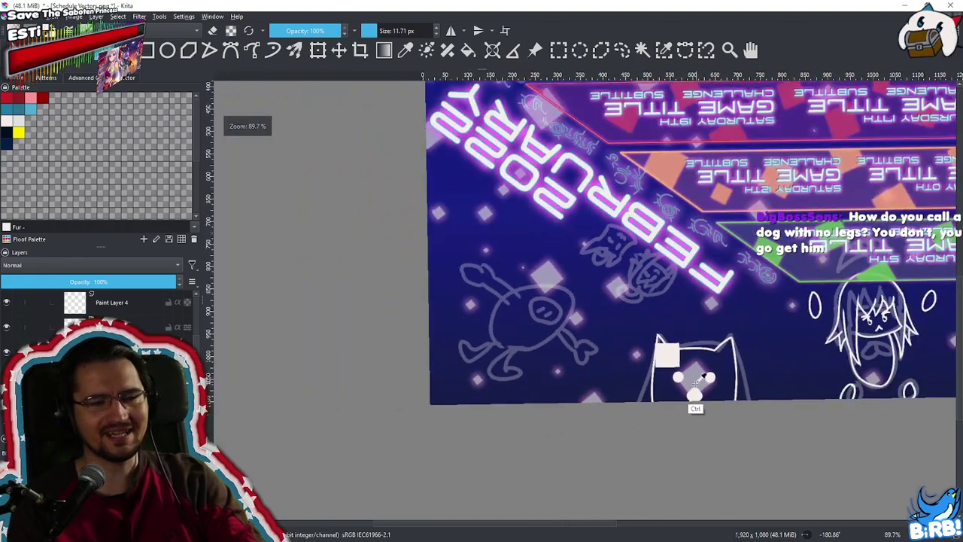
Reset the canvas rotation to 0°, select the cat doodle with a rectangle about 363 by 307 px and create a new layer for it
scroll(655, 429, "down", 5)
scroll(664, 431, "down", 2)
left_click_drag(637, 436, 670, 273)
key("5")
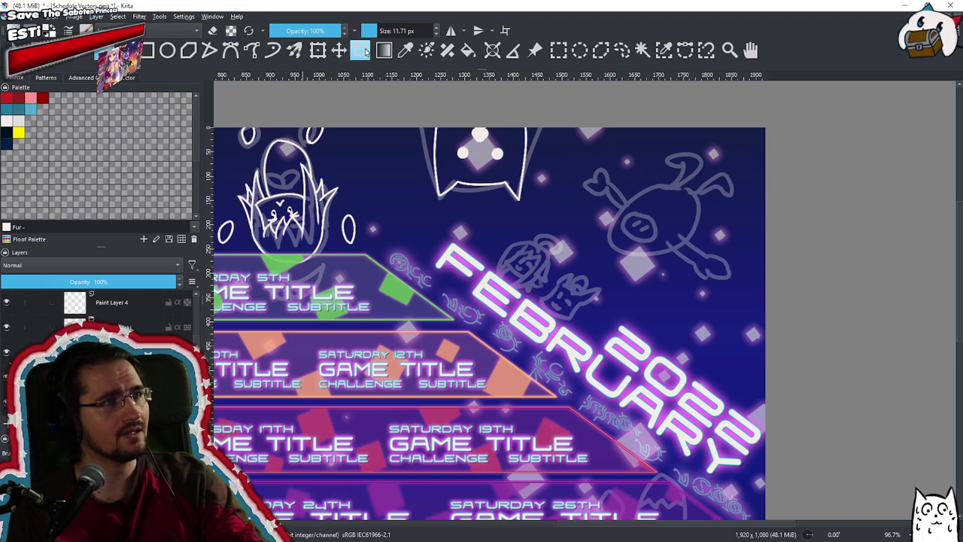
left_click(558, 50)
left_click_drag(422, 99, 598, 247)
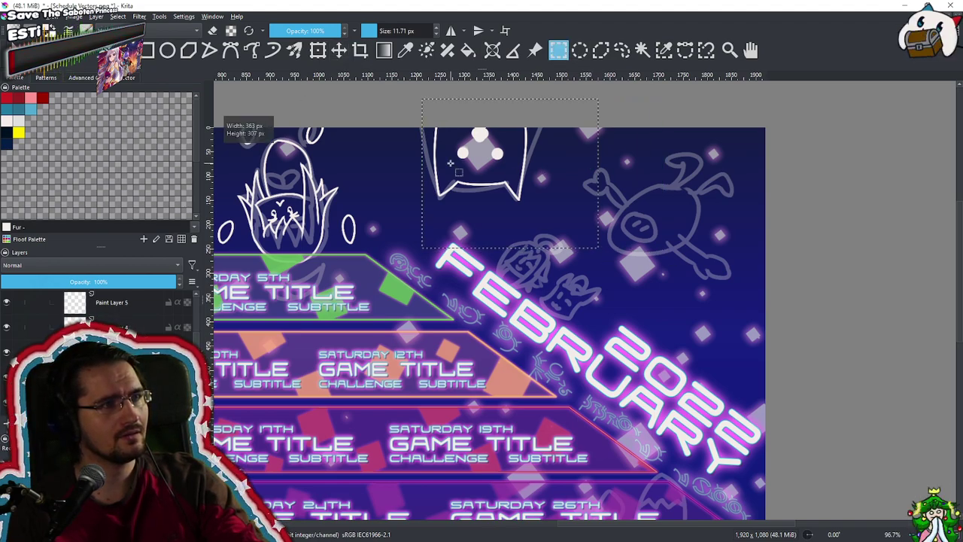
scroll(120, 354, "up", 3)
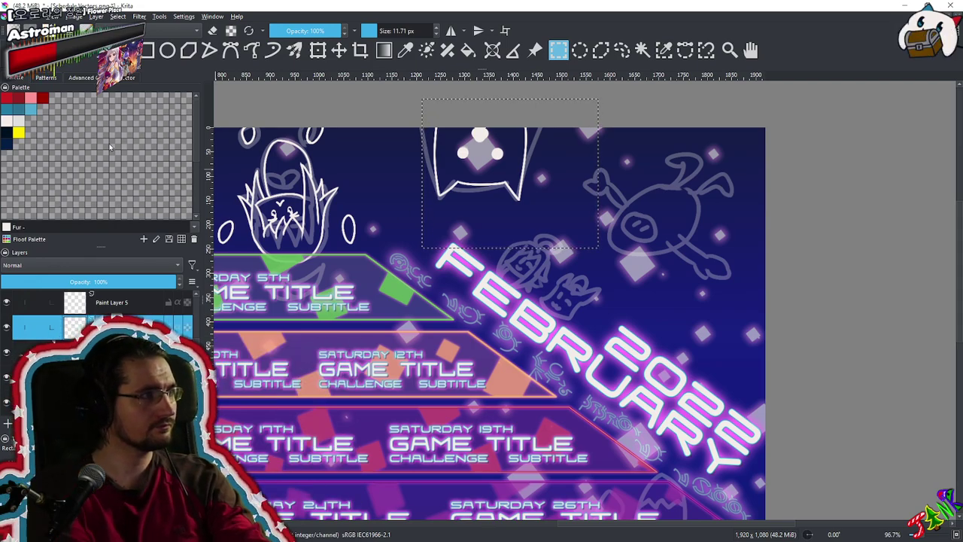
Clear the selection, make Paint Layer 4 active and set the brush size to 4.82 px at the pig-snouted character sketch
left_click_drag(604, 302, 530, 364)
scroll(529, 364, "up", 4)
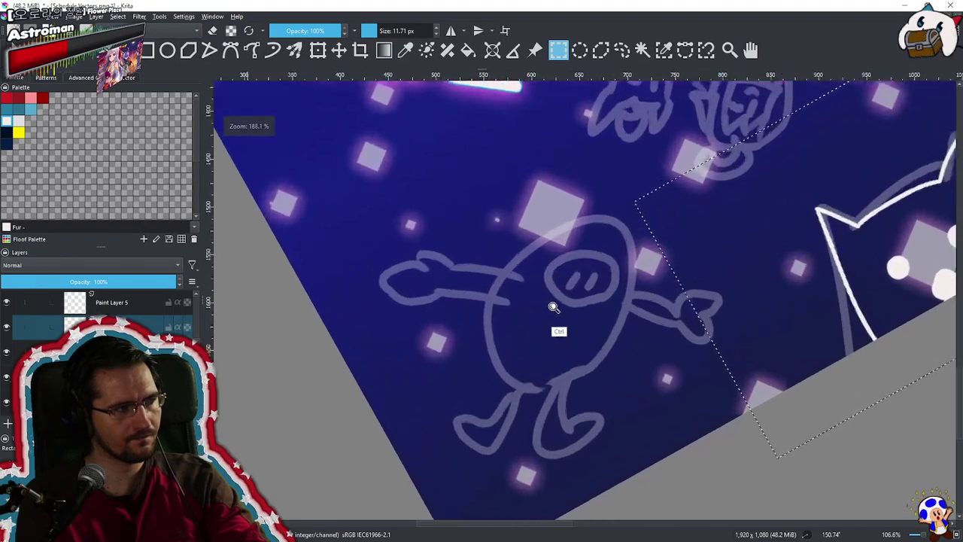
left_click(248, 178)
key("b")
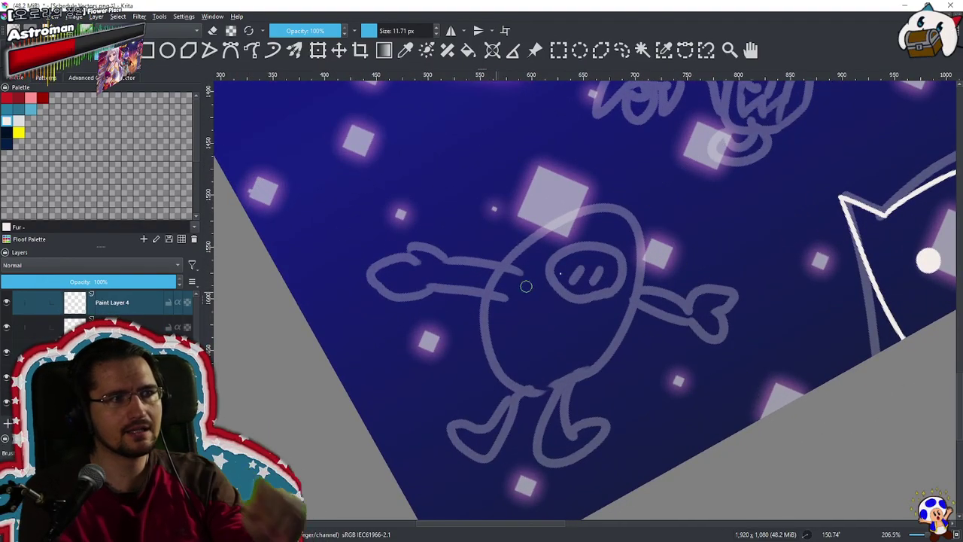
left_click_drag(554, 241, 544, 241)
Try to trace the left and right sides of the pig-snouted character's body as separate curved strokes
left_click_drag(546, 200, 507, 348)
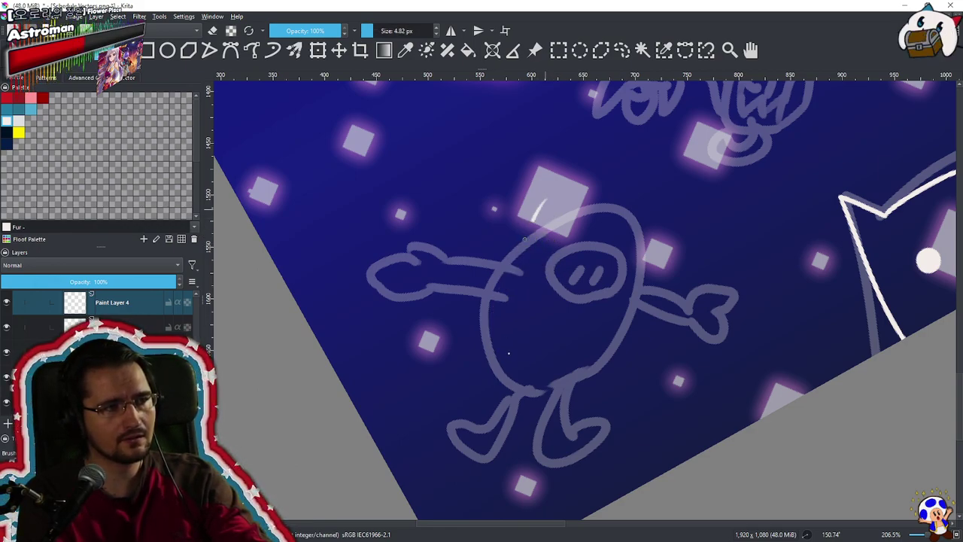
key("ctrl+z")
mouse_move(539, 201)
left_mouse_down()
mouse_move(516, 228)
mouse_move(529, 384)
left_mouse_up()
key("ctrl+z")
mouse_move(541, 200)
left_mouse_down()
mouse_move(503, 263)
mouse_move(503, 365)
left_mouse_up()
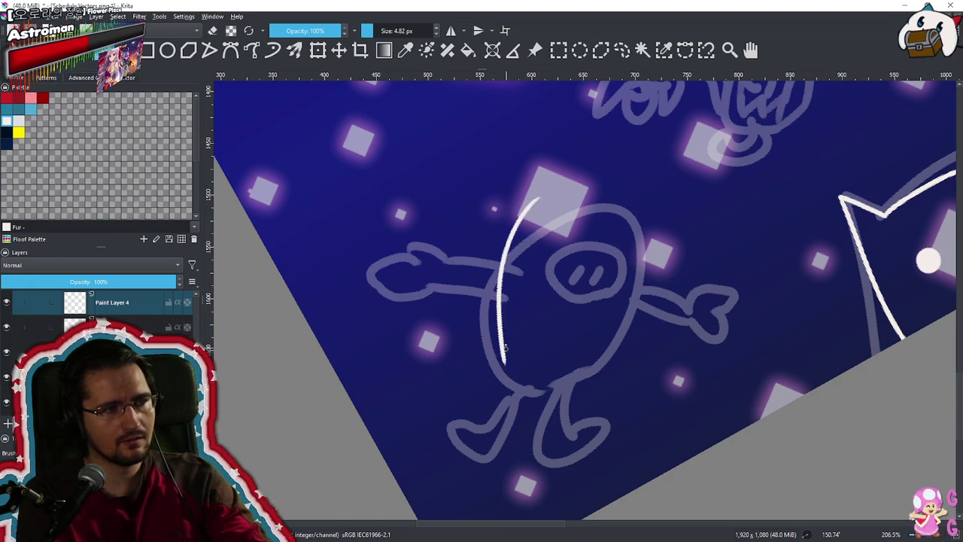
key("ctrl+z")
left_click_drag(539, 202, 505, 385)
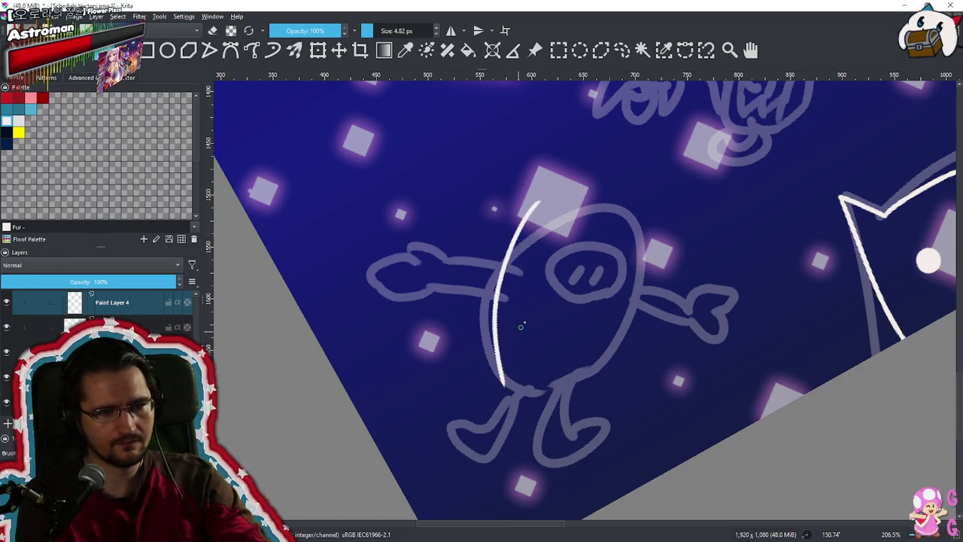
left_click_drag(634, 210, 585, 404)
key("ctrl+z")
left_click_drag(630, 218, 573, 410)
key("ctrl+z")
left_click_drag(629, 225, 562, 374)
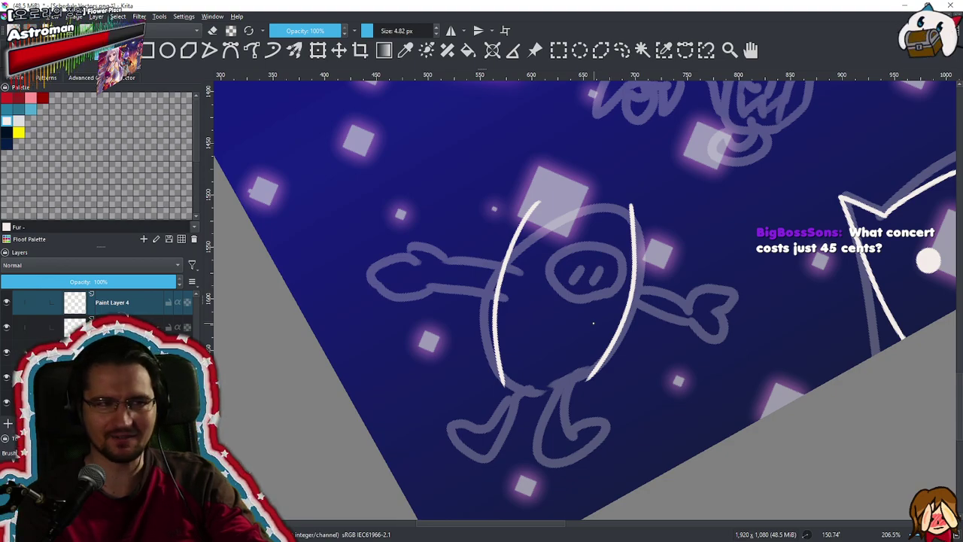
key("ctrl+z")
key("ctrl+z")
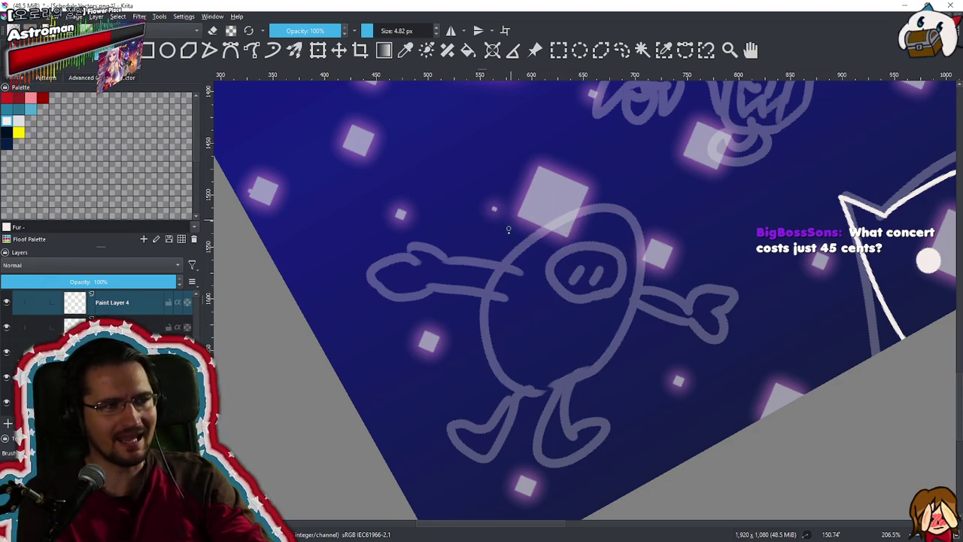
Try longer, wider body sides for the pig-snouted character that start higher above the sketched head
mouse_move(537, 175)
left_mouse_down()
mouse_move(489, 316)
mouse_move(487, 385)
left_mouse_up()
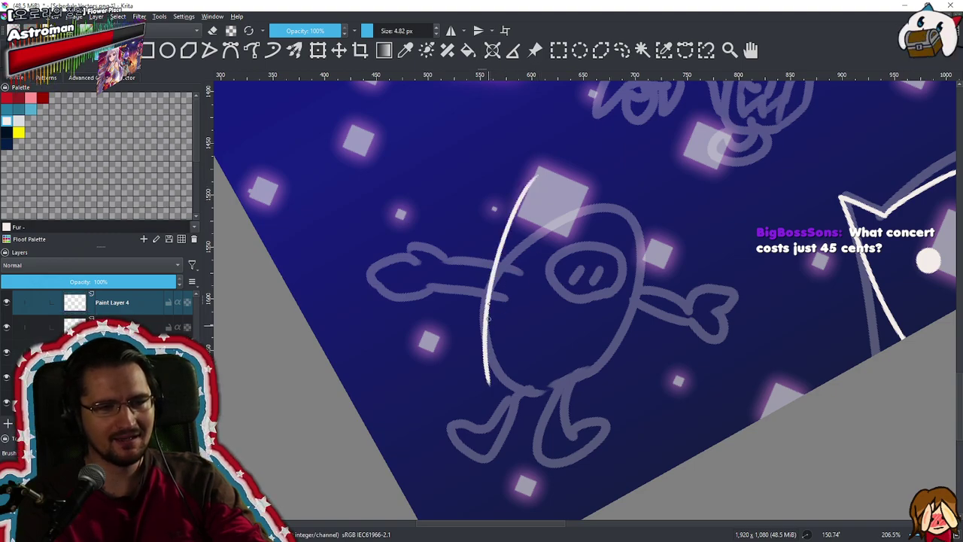
key("ctrl+z")
left_click_drag(534, 176, 503, 400)
left_click_drag(645, 181, 628, 418)
key("ctrl+z")
key("ctrl+z")
Draw the left side of the pig-snouted character's body as one curve with a rounded upper end, down to the leg
left_click_drag(554, 195, 487, 326)
key("ctrl+z")
left_click_drag(615, 197, 570, 390)
key("ctrl+z")
mouse_move(557, 203)
left_mouse_down()
mouse_move(500, 274)
mouse_move(503, 405)
left_mouse_up()
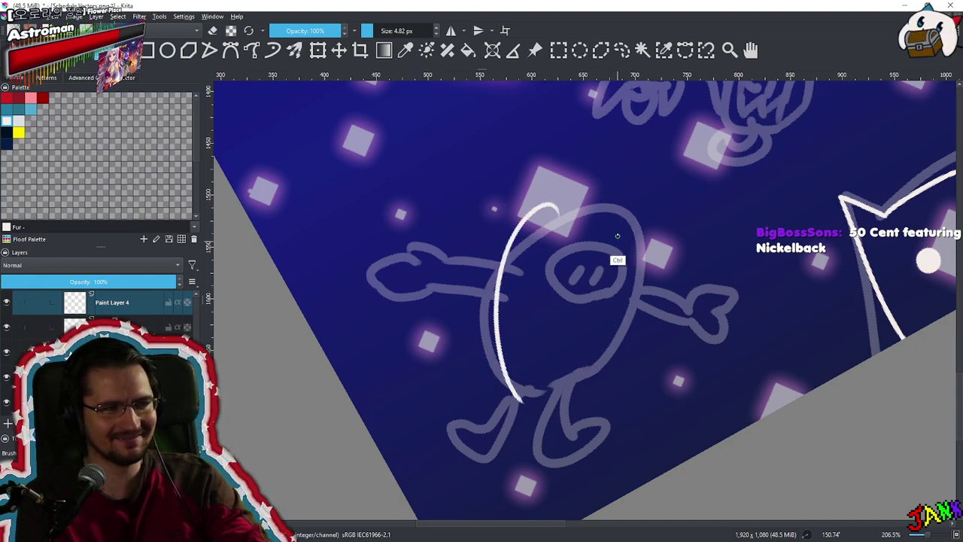
Ink a white egg-shaped outline over the armed character's sketched body, covering the top and both sides
key("ctrl+z")
mouse_move(563, 197)
left_mouse_down()
mouse_move(512, 372)
mouse_move(641, 248)
left_mouse_up()
key("ctrl+z")
key("ctrl+z")
mouse_move(513, 387)
left_mouse_down()
mouse_move(641, 218)
mouse_move(579, 376)
left_mouse_up()
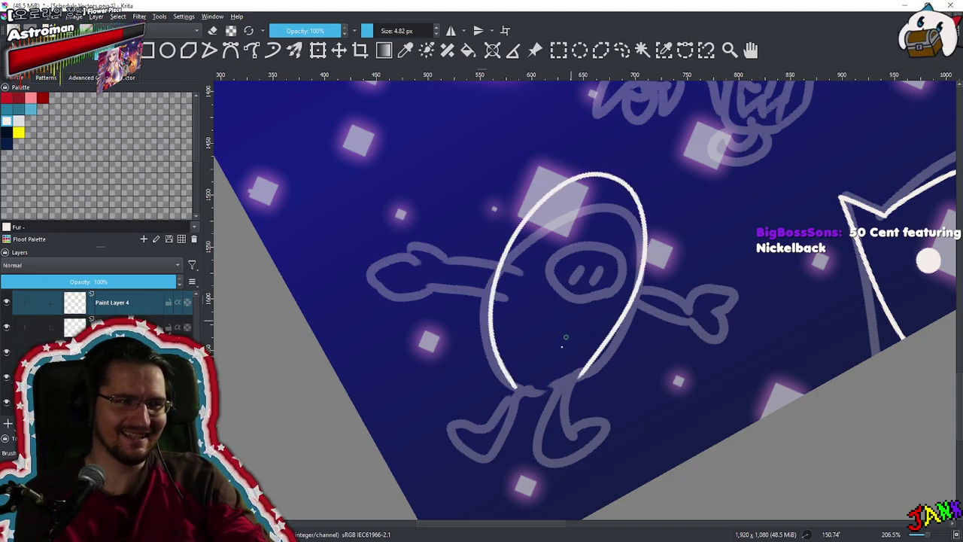
Close the bottom of the white body outline between its two open ends above the sketched legs
left_click_drag(514, 385, 600, 378)
key("ctrl+z")
left_click_drag(514, 385, 581, 374)
key("ctrl+z")
left_click_drag(514, 386, 581, 364)
Erase the section of the body outline where the sketched long arm attaches, and return to painting
mouse_move(586, 298)
left_mouse_down()
mouse_move(559, 361)
mouse_move(568, 372)
mouse_move(602, 284)
mouse_move(604, 298)
left_mouse_up()
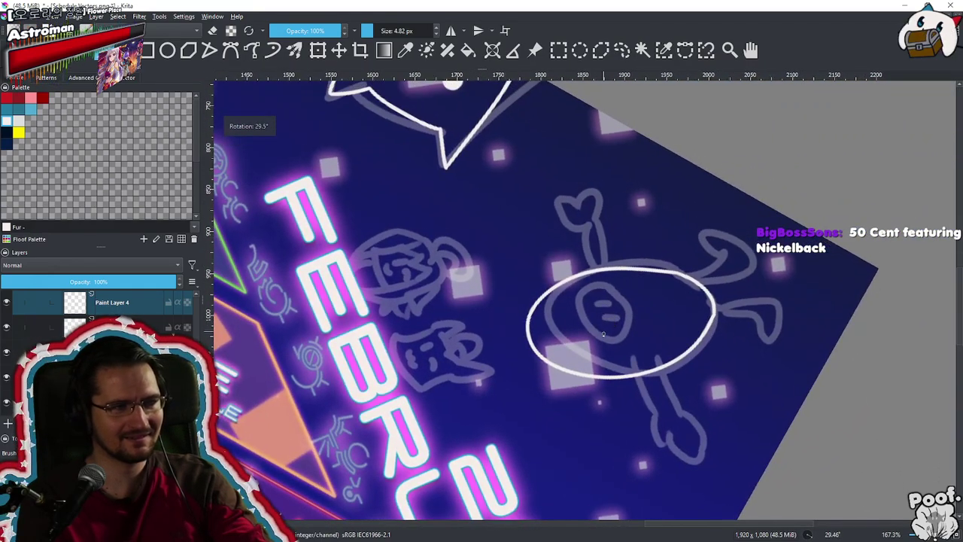
scroll(603, 334, "up", 3)
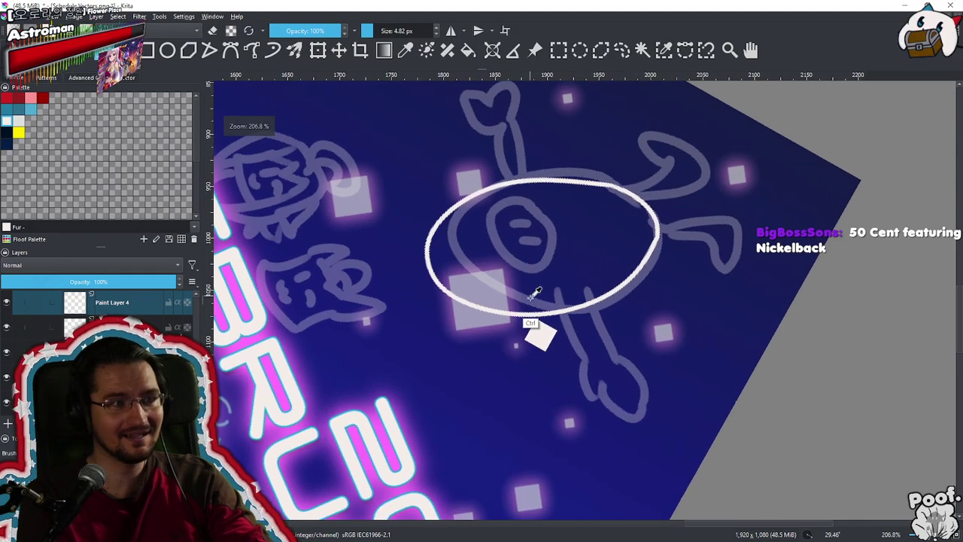
scroll(536, 292, "up", 1)
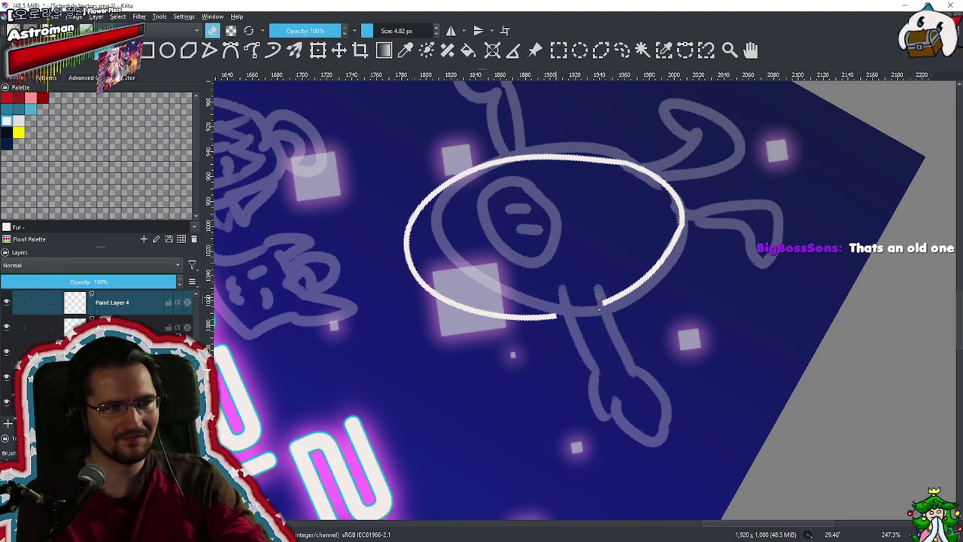
key("e")
Ink the first edge of the long arm in white, from inside the body gap to the wrist
left_click_drag(545, 284, 597, 400)
key("ctrl+z")
left_click_drag(545, 284, 581, 368)
key("ctrl+z")
left_click_drag(543, 282, 576, 358)
key("ctrl+z")
left_click_drag(546, 278, 582, 368)
key("ctrl+z")
mouse_move(550, 291)
left_mouse_down()
mouse_move(585, 376)
mouse_move(575, 444)
left_mouse_up()
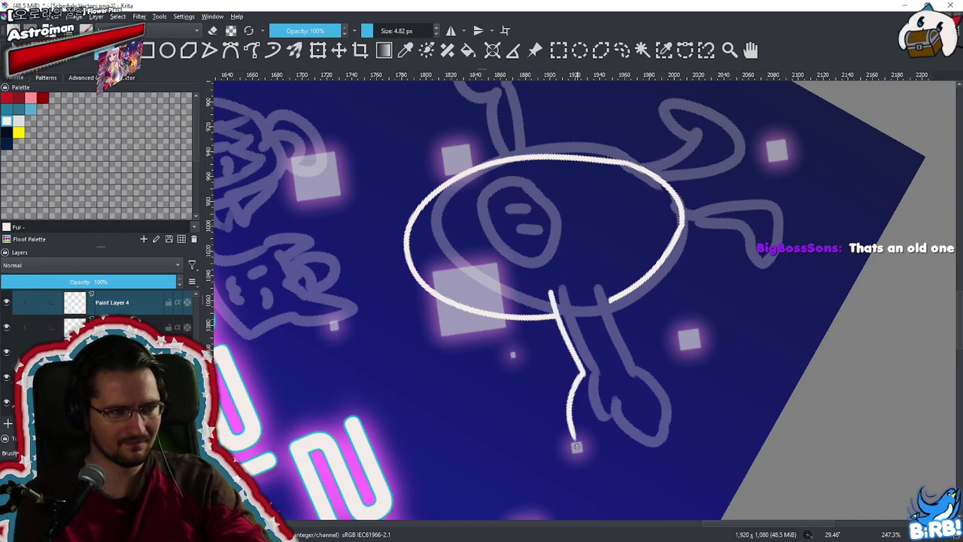
Ink the hand at the end of the long arm, with a small thumb bump and a rounded palm
key("ctrl+z")
left_click_drag(584, 374, 584, 425)
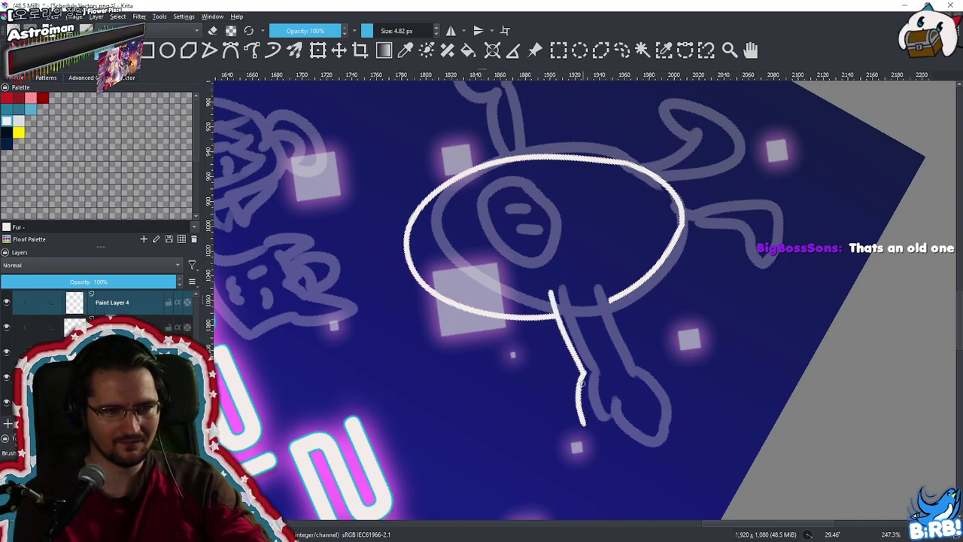
key("ctrl+z")
left_click_drag(581, 370, 595, 424)
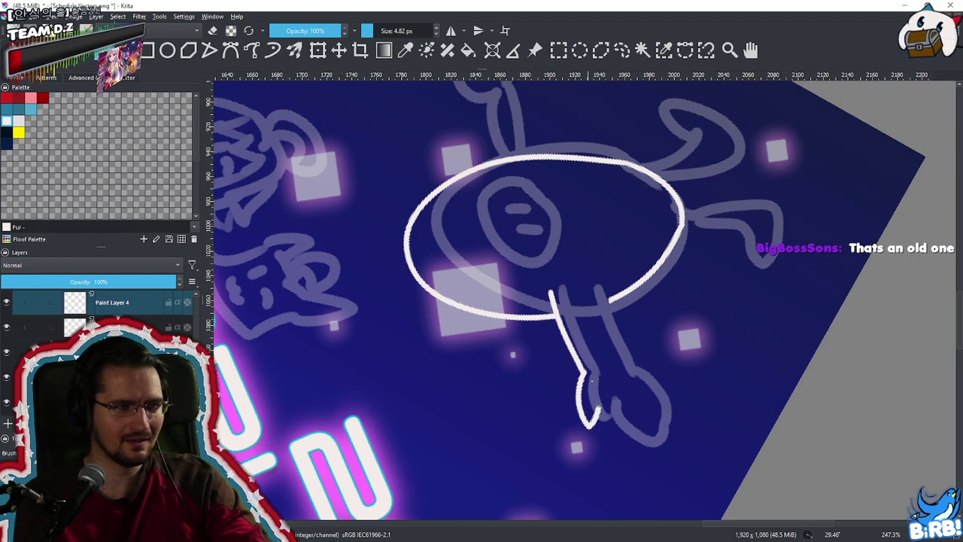
key("ctrl+z")
mouse_move(585, 375)
left_mouse_down()
mouse_move(579, 397)
mouse_move(598, 388)
mouse_move(584, 401)
mouse_move(642, 400)
mouse_move(632, 390)
mouse_move(601, 403)
mouse_move(612, 411)
mouse_move(633, 391)
left_mouse_up()
key("ctrl+z")
key("ctrl+z")
key("ctrl+z")
key("ctrl+z")
mouse_move(599, 424)
left_mouse_down()
mouse_move(611, 430)
mouse_move(633, 417)
mouse_move(638, 392)
left_mouse_up()
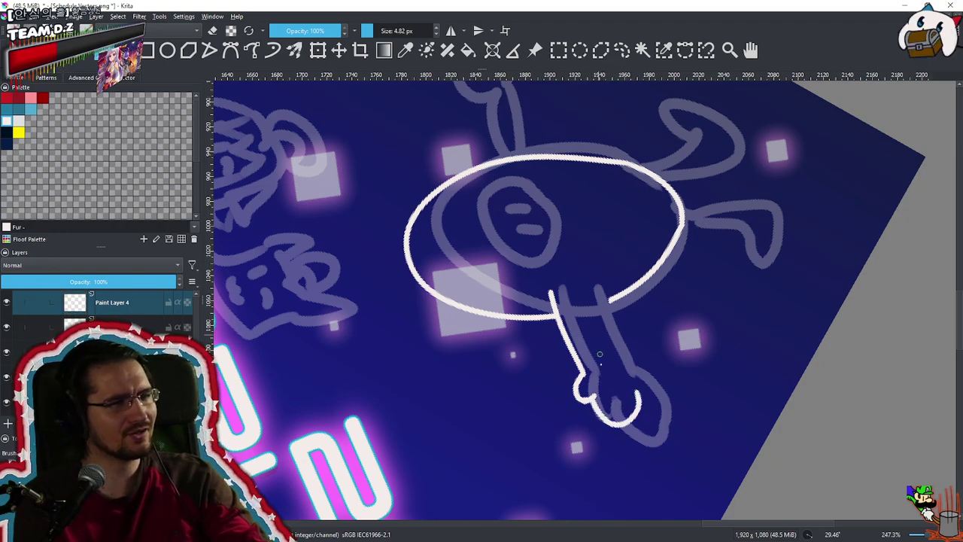
Ink the second edge of the long arm up to the hand and extend the body outline to meet it
left_click_drag(602, 289, 635, 390)
key("ctrl+z")
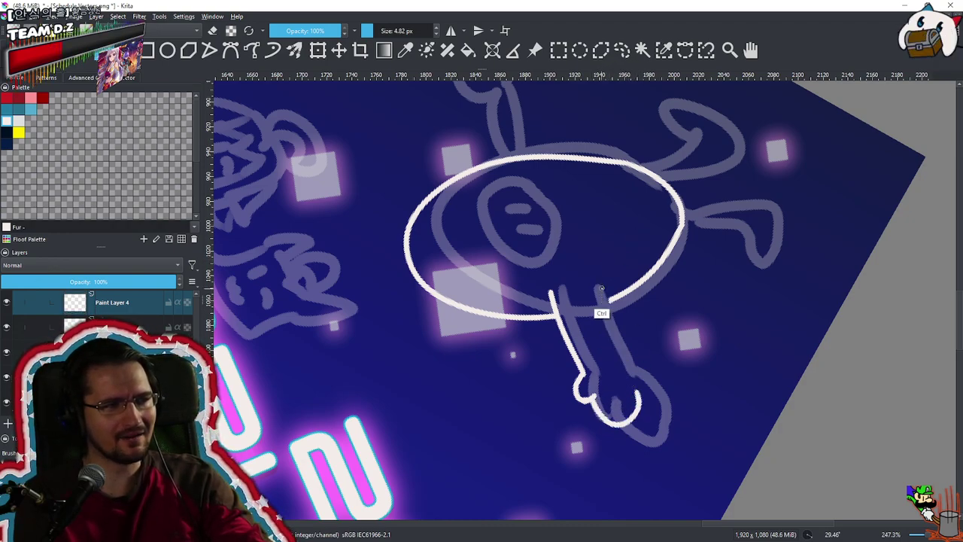
left_click_drag(600, 287, 638, 403)
key("ctrl+z")
mouse_move(630, 300)
left_mouse_down()
mouse_move(629, 318)
mouse_move(699, 235)
left_mouse_up()
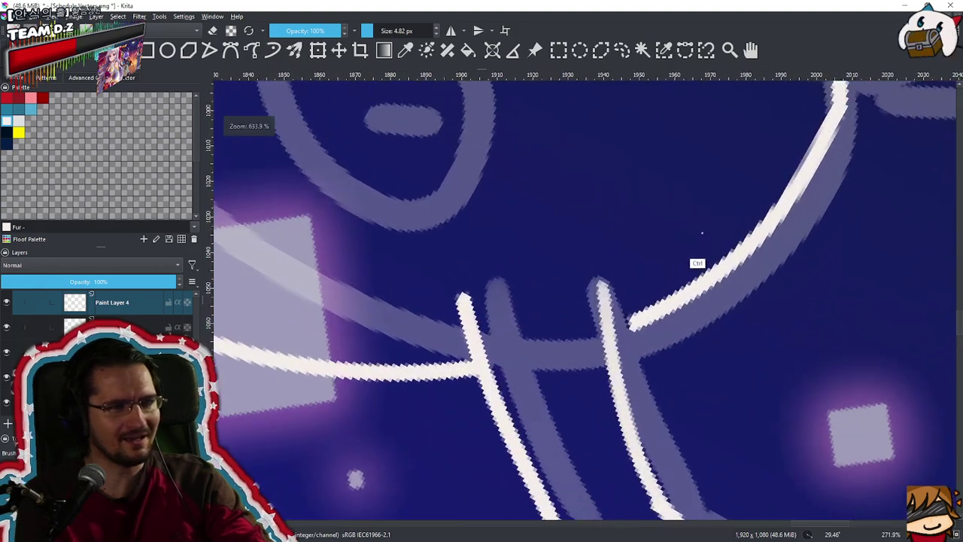
left_click_drag(610, 332, 637, 325)
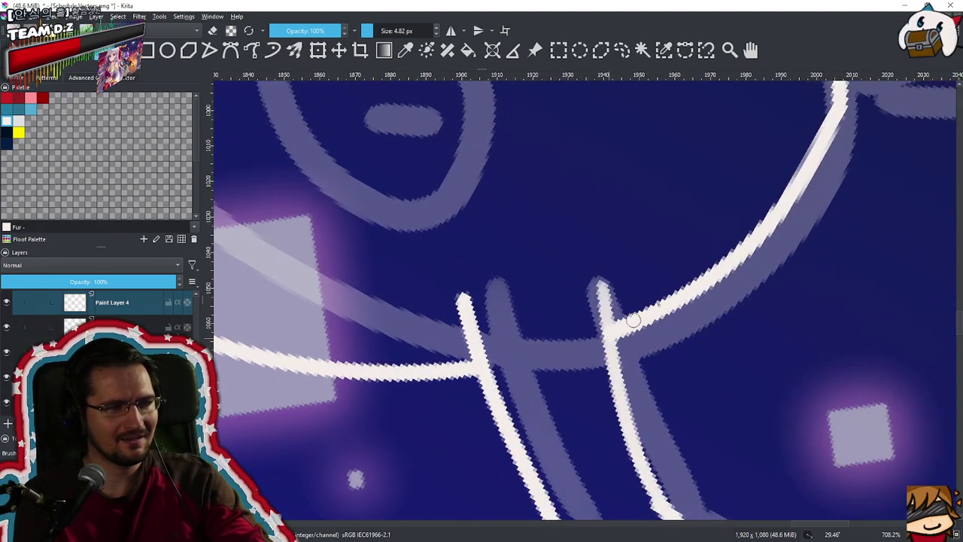
Erase the ends of both arm lines that protrude inside the body outline
scroll(625, 335, "down", 6)
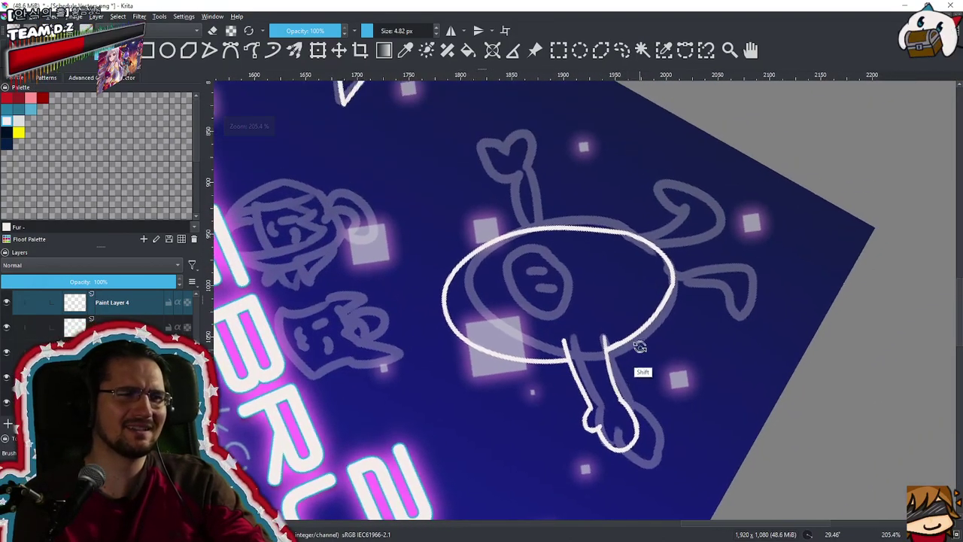
mouse_move(640, 346)
left_mouse_down()
mouse_move(565, 399)
mouse_move(624, 282)
mouse_move(634, 283)
left_mouse_up()
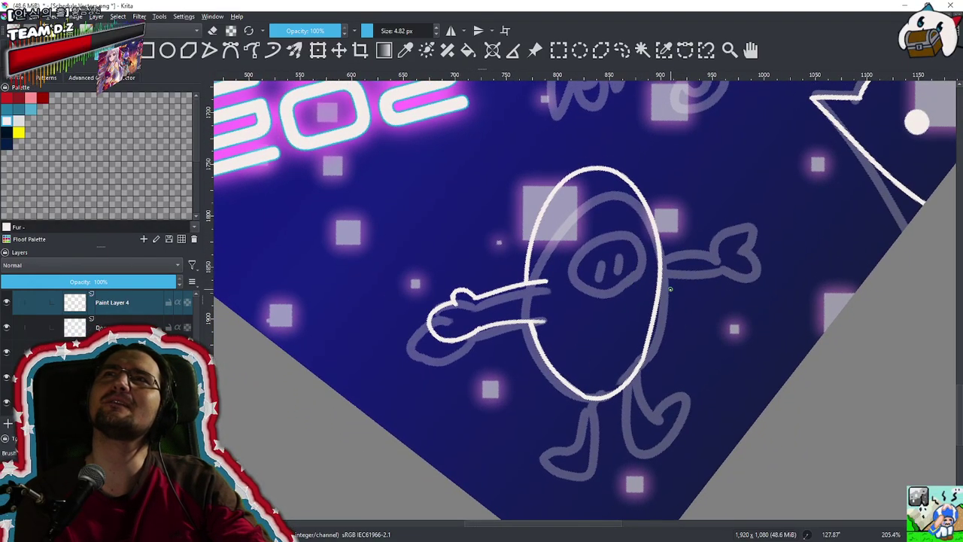
scroll(677, 275, "up", 3)
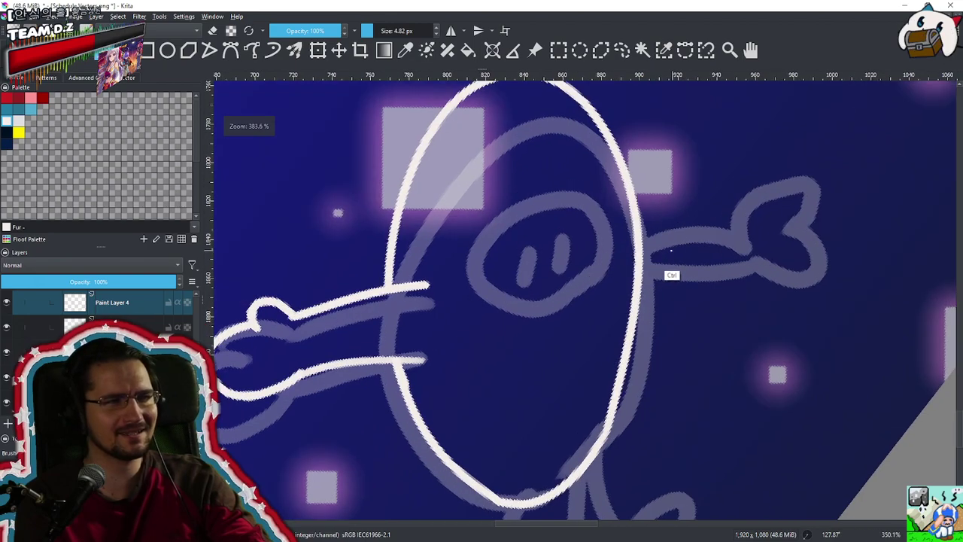
scroll(658, 256, "down", 4)
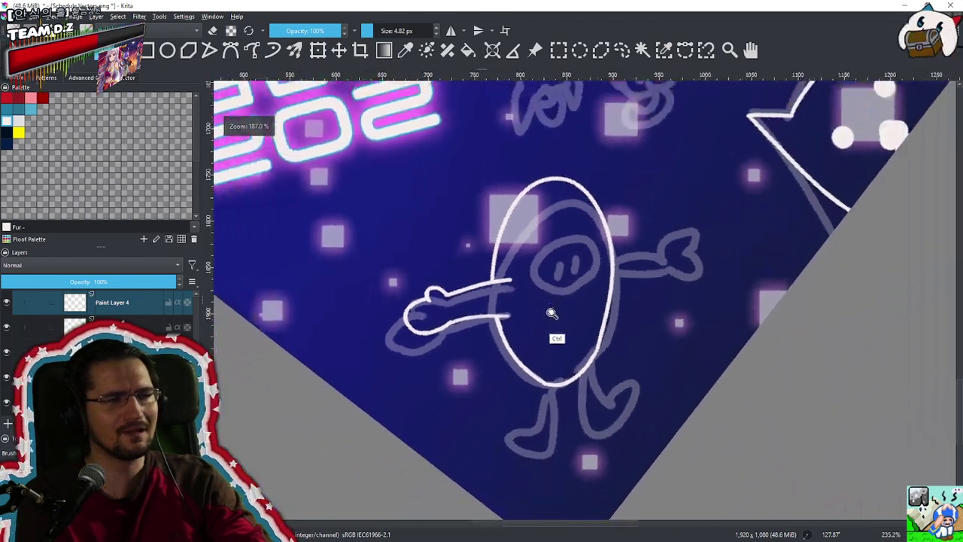
scroll(552, 295, "up", 4)
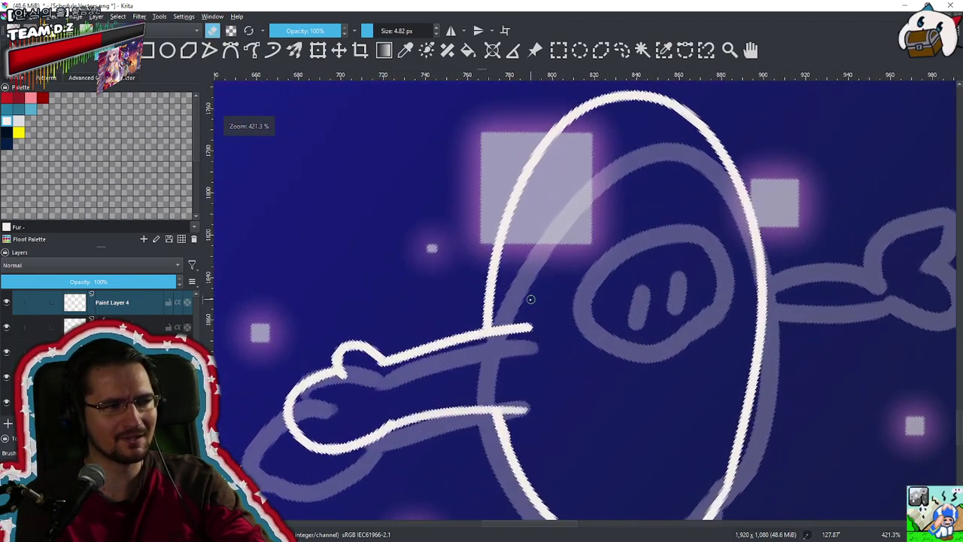
mouse_move(527, 328)
left_mouse_down()
mouse_move(533, 322)
mouse_move(519, 330)
left_mouse_up()
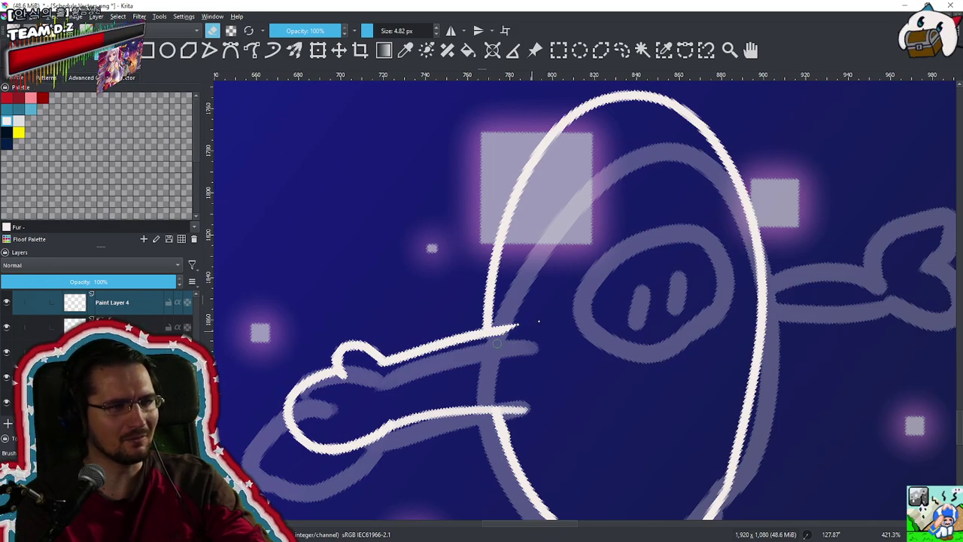
key("ctrl+z")
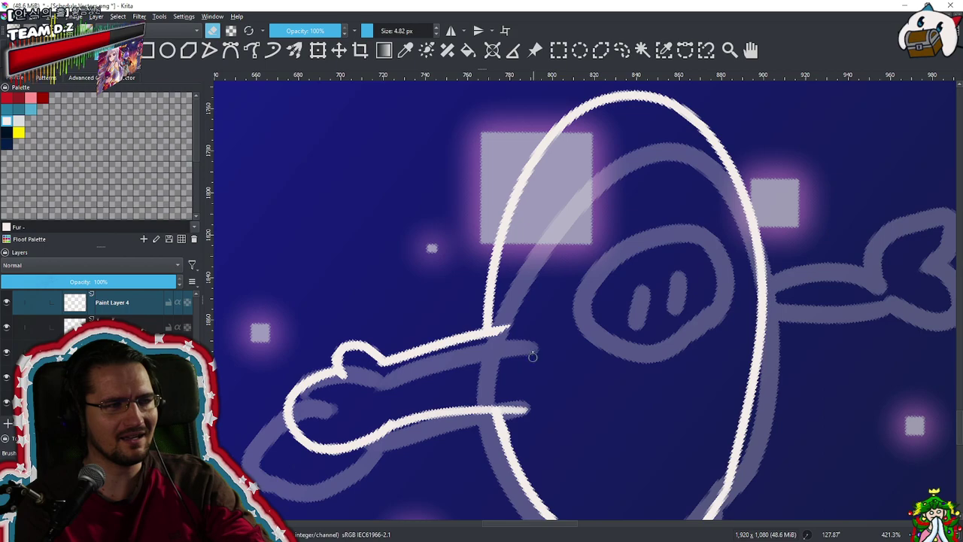
left_click_drag(554, 340, 587, 309)
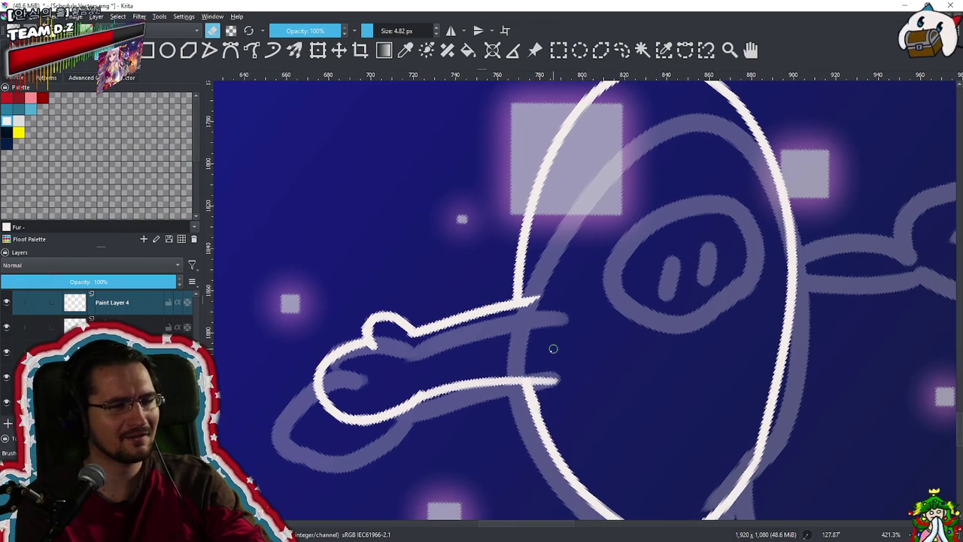
left_click_drag(560, 341, 549, 349)
left_click_drag(669, 305, 588, 312)
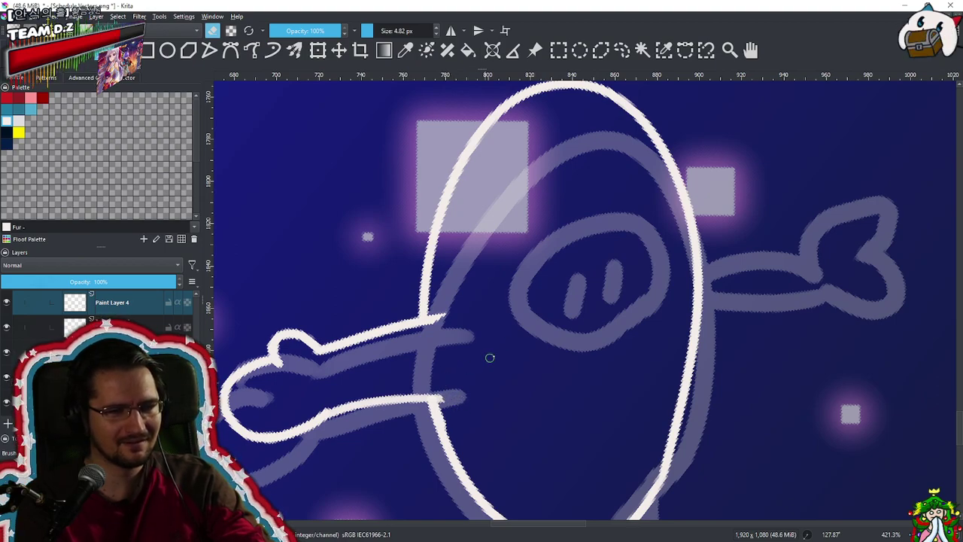
Erase the whole inked body and arm, leaving only the faint sketch, and return to painting
left_click_drag(525, 329, 519, 436)
left_click_drag(496, 325, 551, 310)
mouse_move(537, 263)
left_mouse_down()
mouse_move(474, 350)
mouse_move(487, 306)
mouse_move(471, 376)
mouse_move(565, 268)
mouse_move(485, 426)
mouse_move(575, 347)
mouse_move(550, 396)
mouse_move(540, 346)
mouse_move(500, 323)
mouse_move(515, 312)
mouse_move(516, 247)
left_mouse_up()
key("e")
Ink a tall white arch for the top of the body, starting well above the sketched head
left_click_drag(471, 353, 476, 317)
key("ctrl+z")
mouse_move(559, 244)
left_mouse_down()
mouse_move(468, 337)
mouse_move(586, 325)
left_mouse_up()
key("ctrl+z")
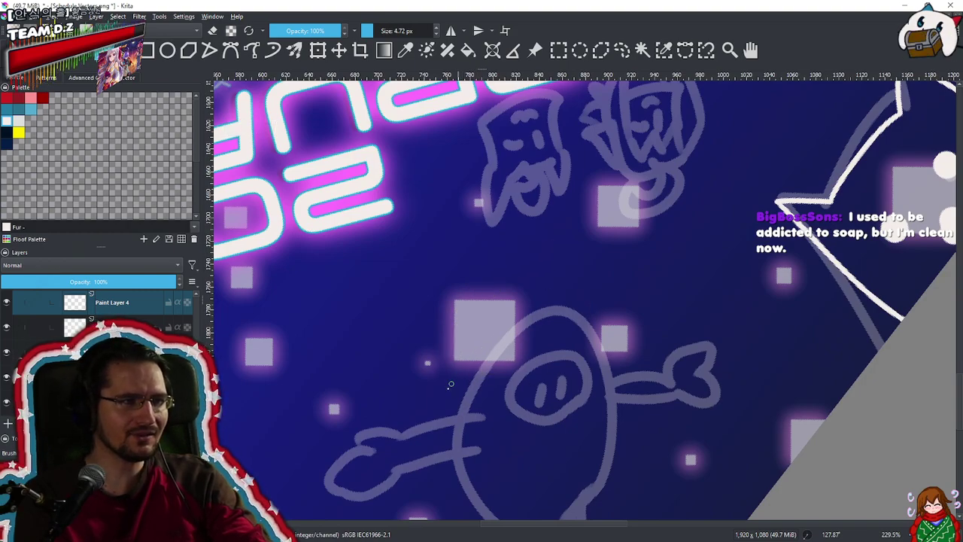
left_click_drag(441, 390, 585, 316)
key("ctrl+z")
mouse_move(446, 376)
left_mouse_down()
mouse_move(603, 291)
mouse_move(609, 346)
left_mouse_up()
key("ctrl+z")
left_click_drag(603, 286, 616, 368)
key("ctrl+z")
left_click_drag(602, 286, 614, 373)
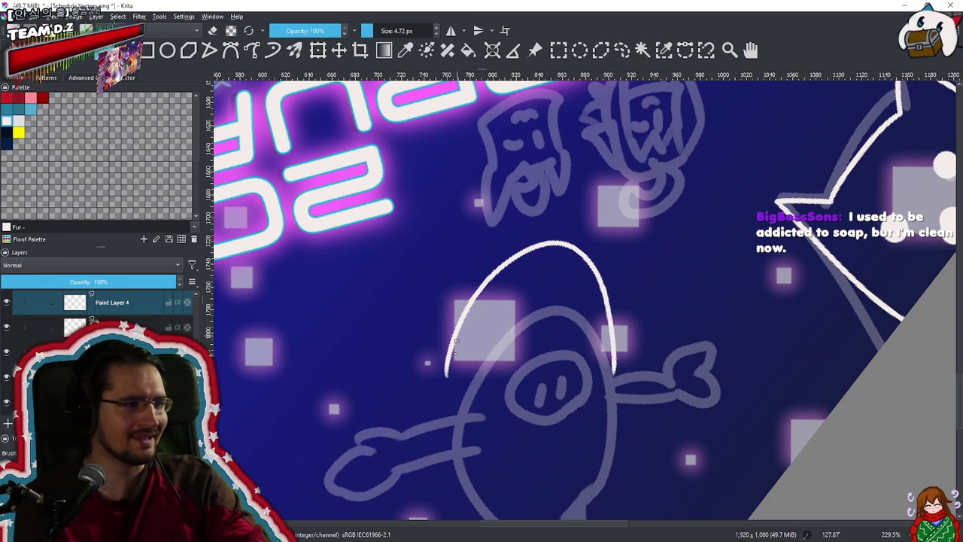
Try to ink the body's left side, curving from the arch down along the sketch toward the legs
mouse_move(445, 373)
left_mouse_down()
mouse_move(453, 449)
mouse_move(464, 482)
left_mouse_up()
scroll(458, 331, "down", 1)
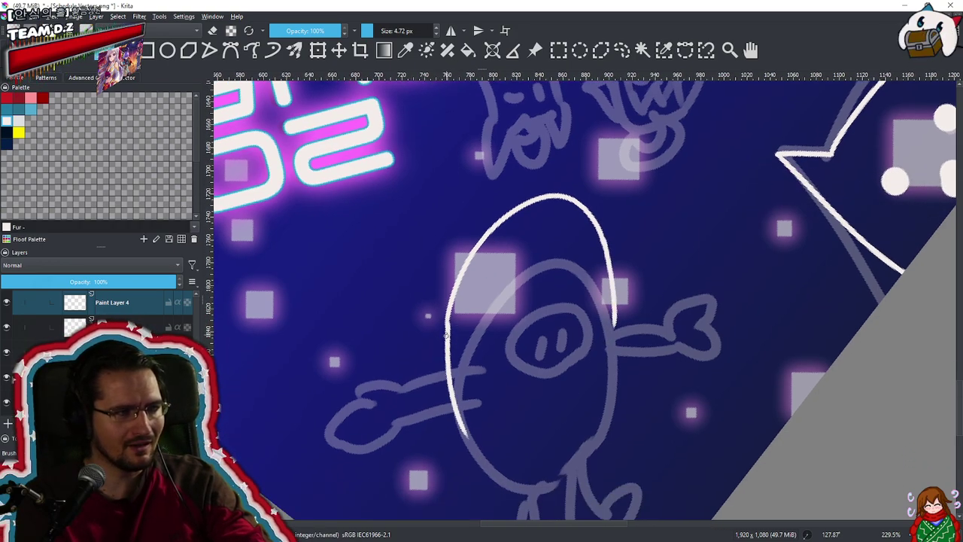
left_click_drag(447, 332, 456, 434)
key("ctrl+z")
key("ctrl+z")
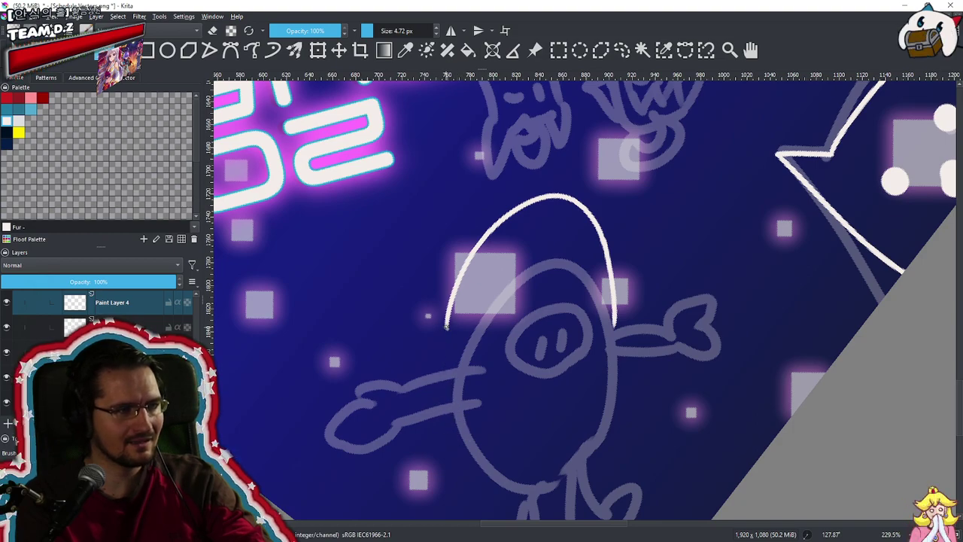
mouse_move(447, 326)
left_mouse_down()
mouse_move(450, 383)
mouse_move(466, 460)
left_mouse_up()
key("ctrl+z")
left_click_drag(447, 325, 466, 461)
key("ctrl+z")
left_click_drag(447, 326, 498, 485)
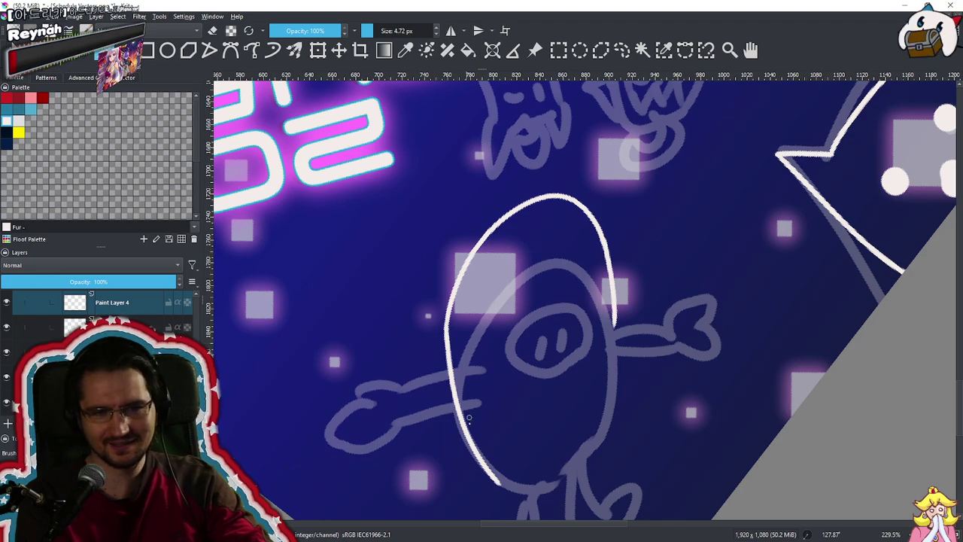
Try to ink the body's right side down to the legs, and undo both side strokes
left_click_drag(561, 366, 554, 312)
left_click_drag(608, 262, 603, 354)
key("ctrl+z")
left_click_drag(606, 273, 555, 422)
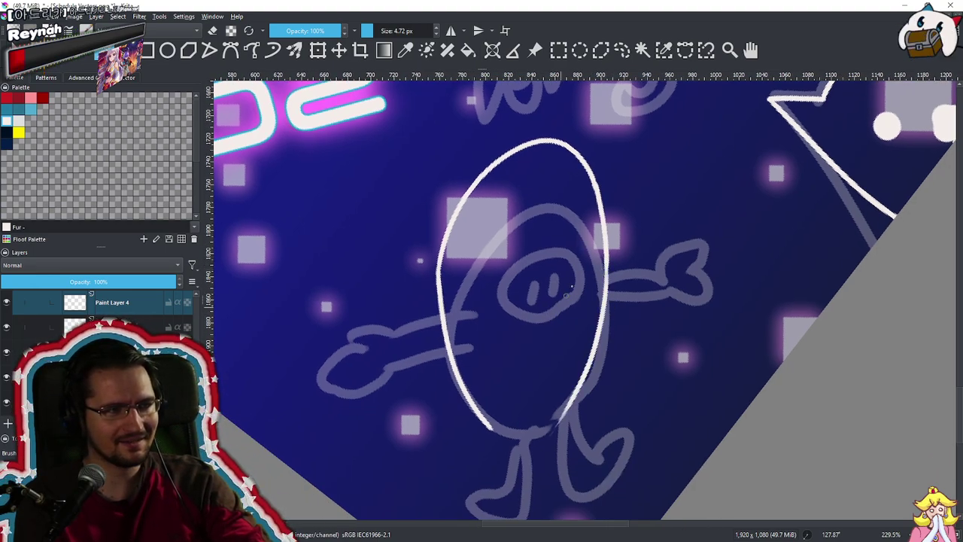
key("ctrl+z")
key("ctrl+z")
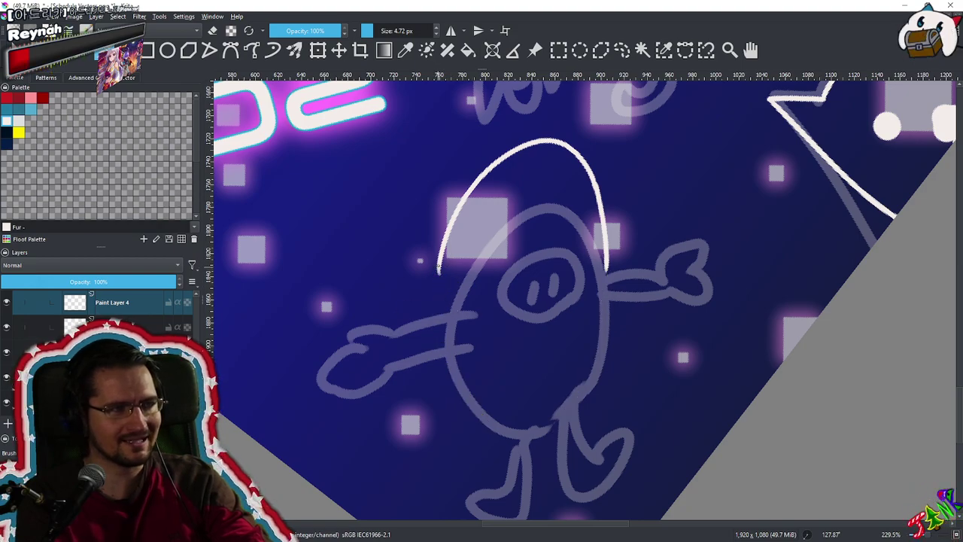
Ink both sides of the body from the arch downward, curving the left side around into the bottom
left_click_drag(438, 267, 469, 430)
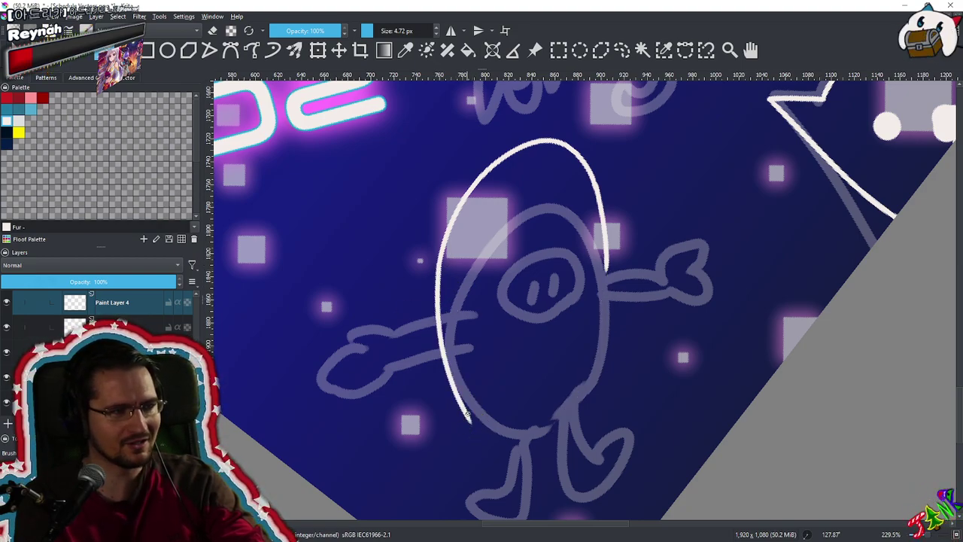
left_click_drag(467, 415, 523, 446)
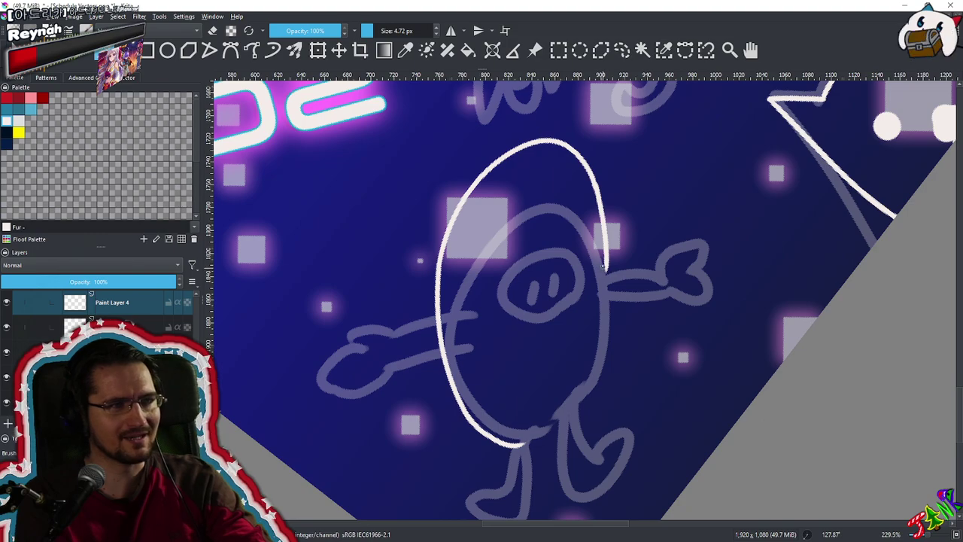
left_click_drag(606, 256, 555, 419)
key("ctrl+z")
left_click_drag(606, 264, 518, 468)
key("ctrl+z")
left_click_drag(607, 257, 565, 433)
key("ctrl+z")
left_click_drag(608, 257, 565, 423)
key("ctrl+z")
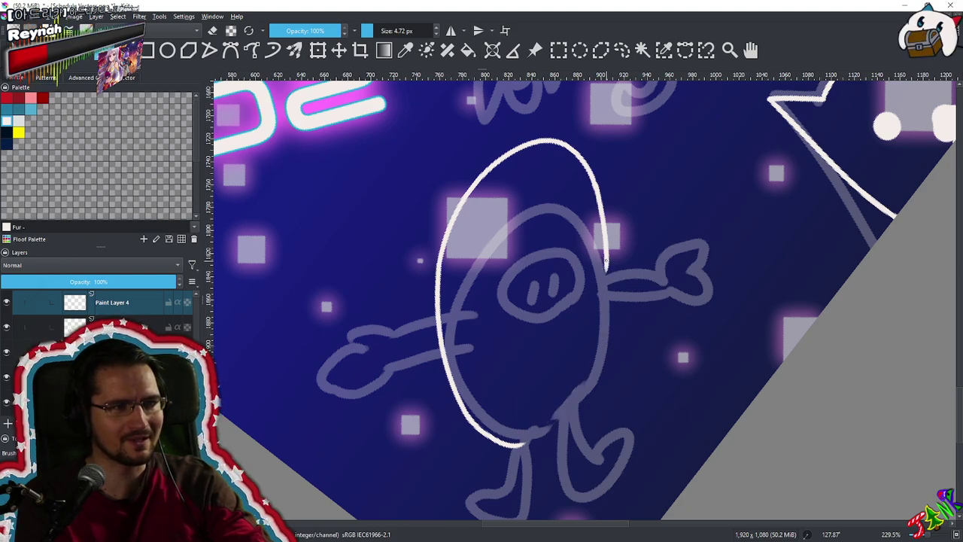
left_click_drag(606, 259, 569, 426)
Close the body outline with a curved bottom stroke joining the two sides above the sketched legs
left_click_drag(554, 393, 591, 338)
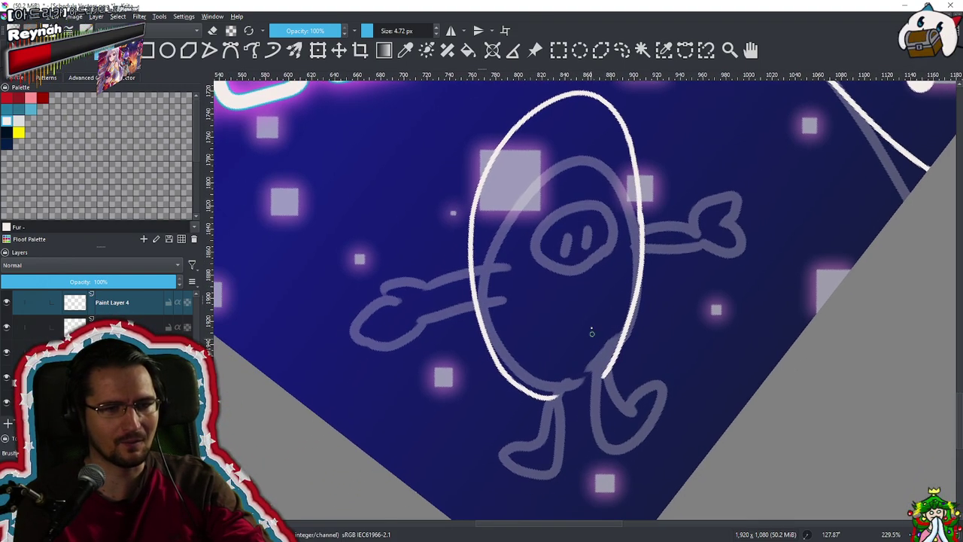
left_click_drag(548, 397, 601, 381)
key("ctrl+z")
left_click_drag(545, 399, 603, 372)
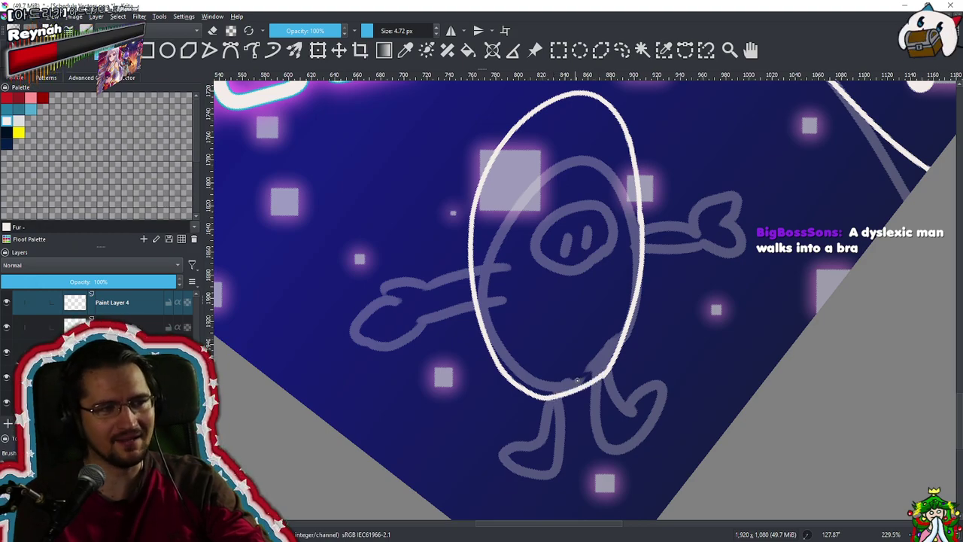
left_click_drag(492, 247, 465, 298)
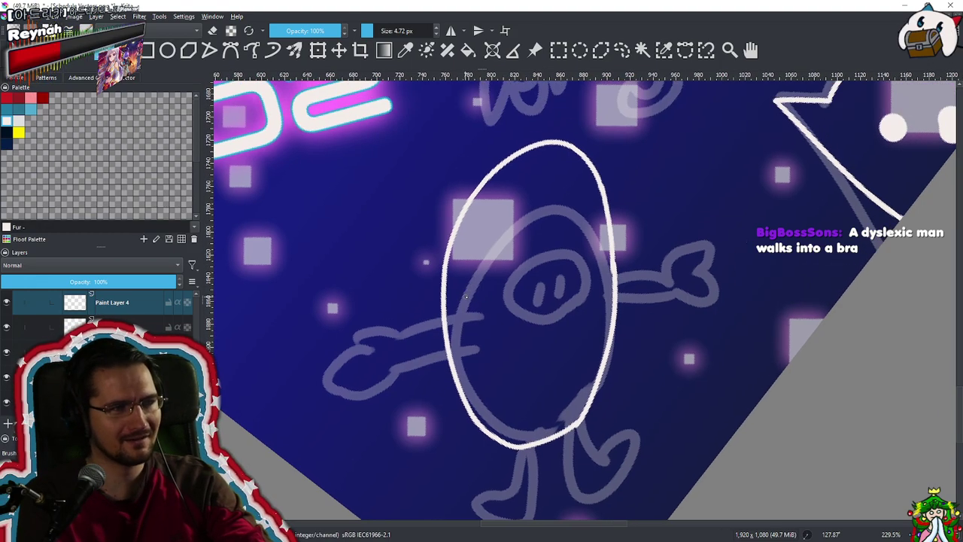
left_click_drag(488, 261, 464, 300)
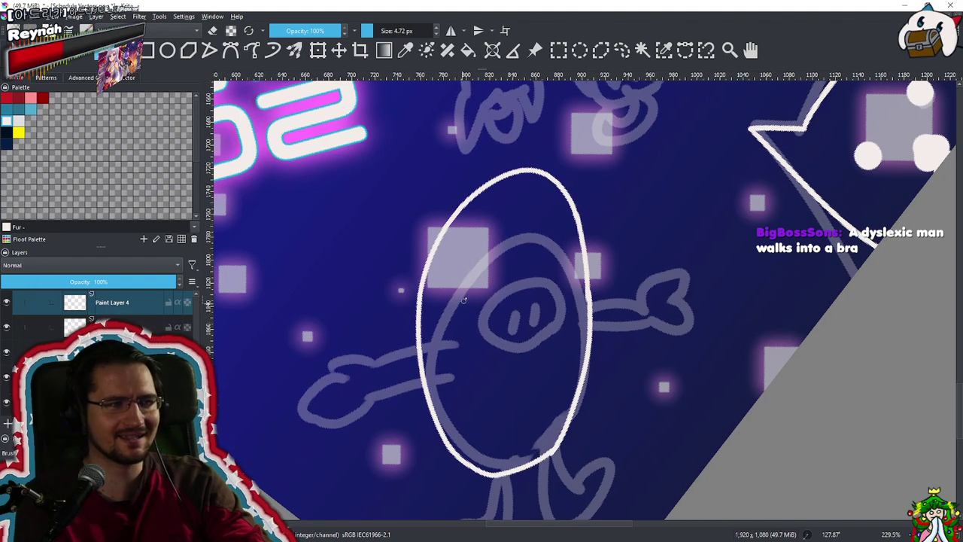
mouse_move(489, 267)
left_mouse_down()
mouse_move(486, 294)
mouse_move(487, 285)
mouse_move(501, 289)
left_mouse_up()
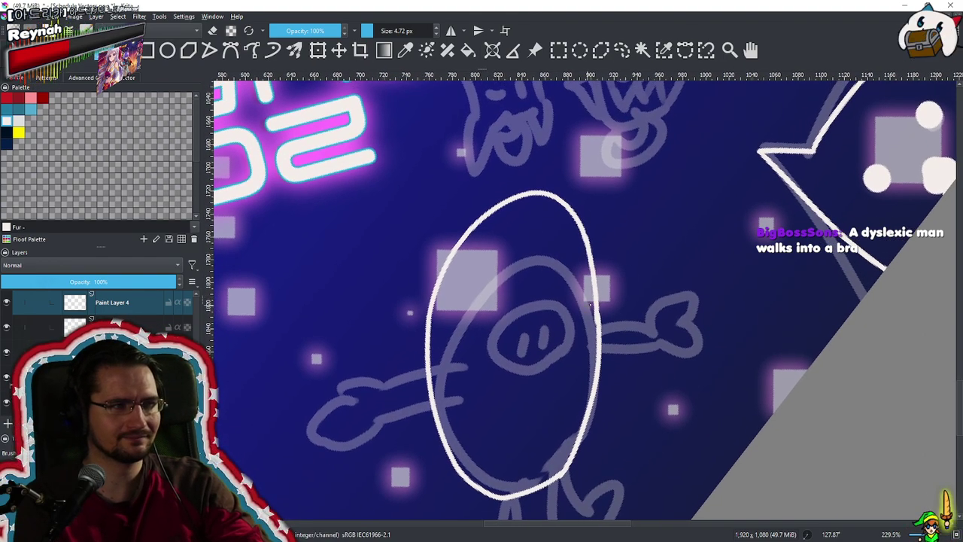
Try to ink the arm on the body's right side, extending its upper line out into a hand, and undo it
left_click_drag(598, 310, 640, 304)
left_click_drag(600, 334, 660, 319)
key("ctrl+z")
key("ctrl+z")
key("ctrl+z")
mouse_move(587, 316)
left_mouse_down()
mouse_move(645, 325)
mouse_move(695, 315)
left_mouse_up()
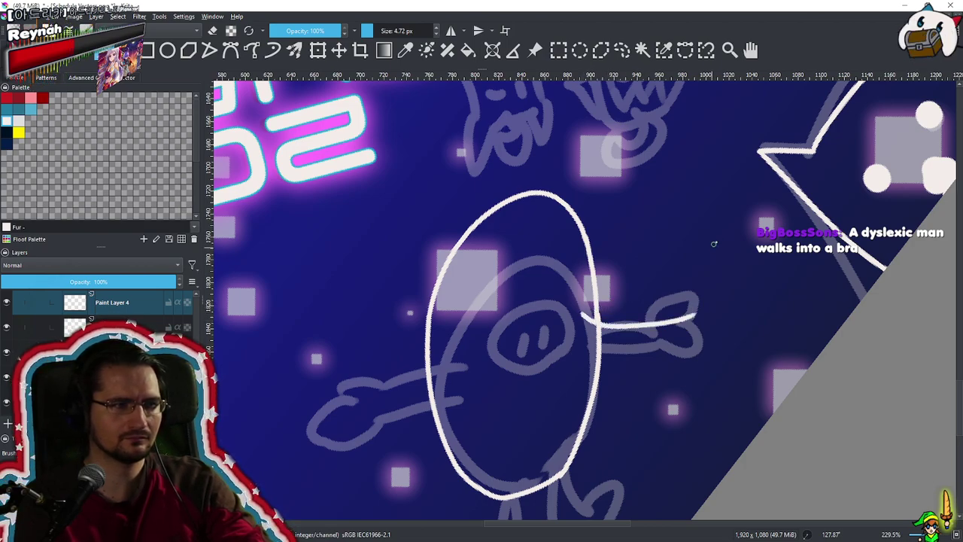
key("ctrl+z")
mouse_move(692, 315)
left_mouse_down()
mouse_move(712, 293)
mouse_move(712, 316)
mouse_move(700, 310)
mouse_move(769, 306)
mouse_move(735, 349)
left_mouse_up()
key("ctrl+z")
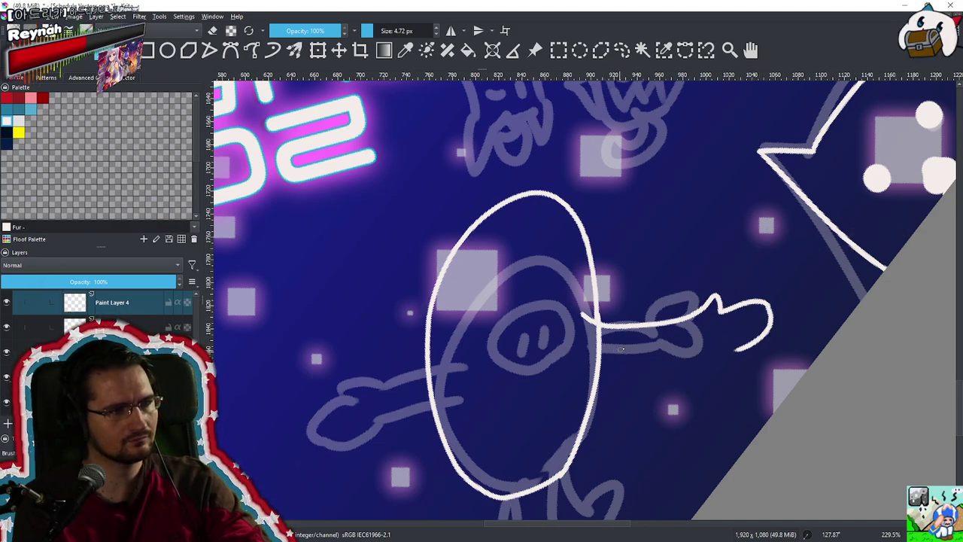
key("ctrl+z")
key("ctrl+z")
key("ctrl+z")
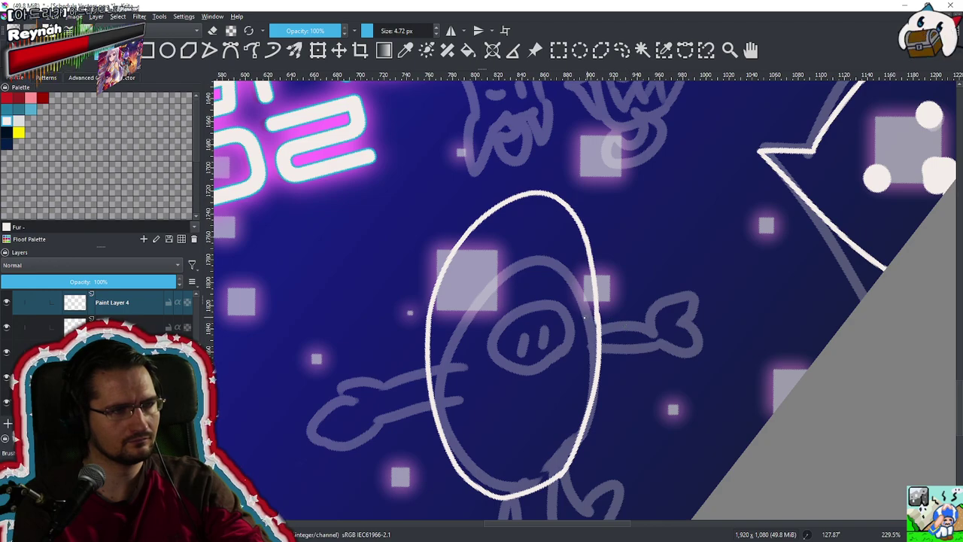
Ink the right-hand arm's upper line from inside the body, ending in a small thumb and a rounded hand over the sketch
mouse_move(580, 319)
left_mouse_down()
mouse_move(641, 327)
mouse_move(653, 304)
mouse_move(661, 325)
mouse_move(685, 330)
mouse_move(661, 346)
mouse_move(679, 356)
mouse_move(662, 359)
left_mouse_up()
key("ctrl+z")
key("ctrl+z")
left_click_drag(578, 347, 666, 365)
key("ctrl+z")
left_click_drag(579, 351, 665, 358)
key("ctrl+z")
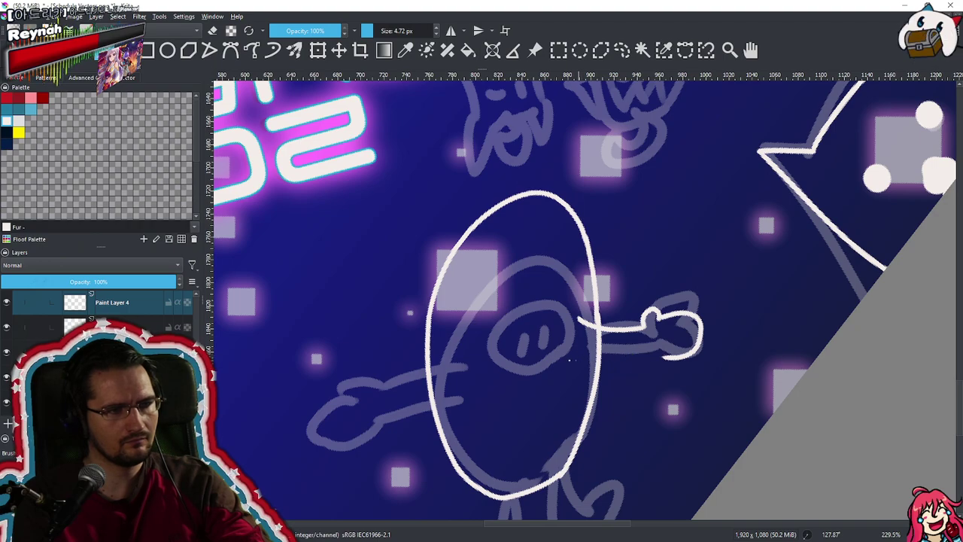
Ink the lower line of the right-hand arm from inside the body outline to the underside of the hand
left_click_drag(569, 362, 663, 359)
key("ctrl+z")
left_click_drag(584, 362, 671, 360)
key("ctrl+z")
left_click_drag(576, 366, 664, 353)
key("ctrl+z")
left_click_drag(576, 366, 698, 352)
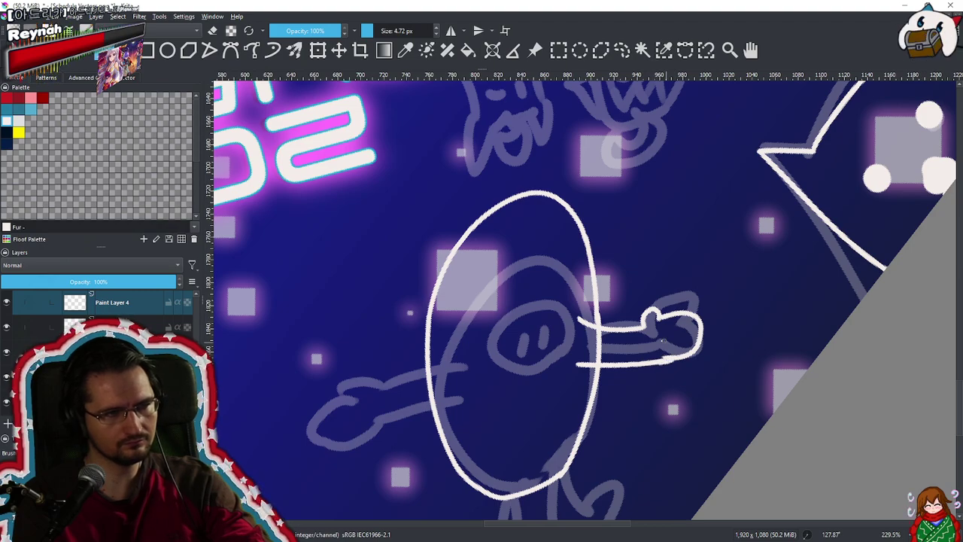
Clean up the rough joint where the right-hand arm's lower line meets the hand
scroll(660, 341, "up", 3)
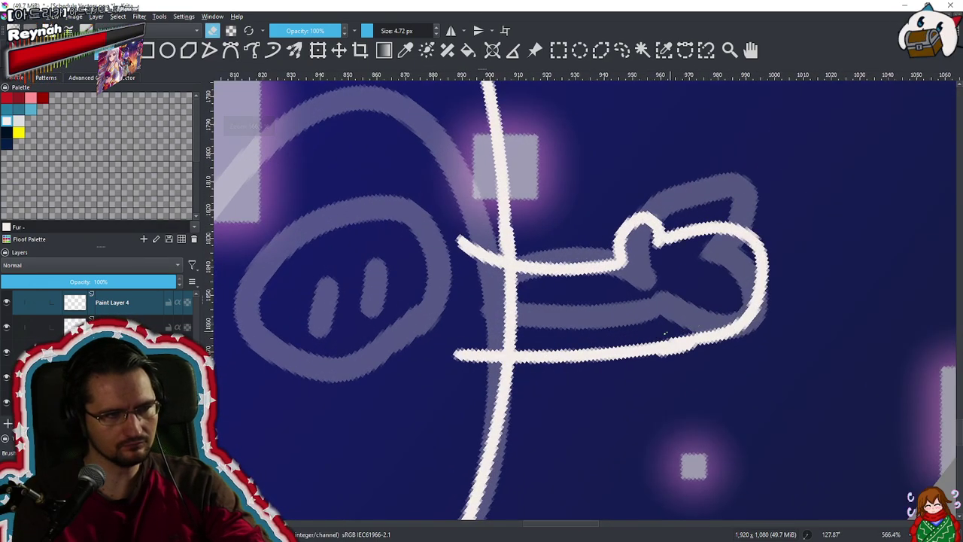
key("e")
left_click_drag(679, 344, 739, 329)
key("ctrl+z")
left_click_drag(676, 341, 718, 336)
key("ctrl+z")
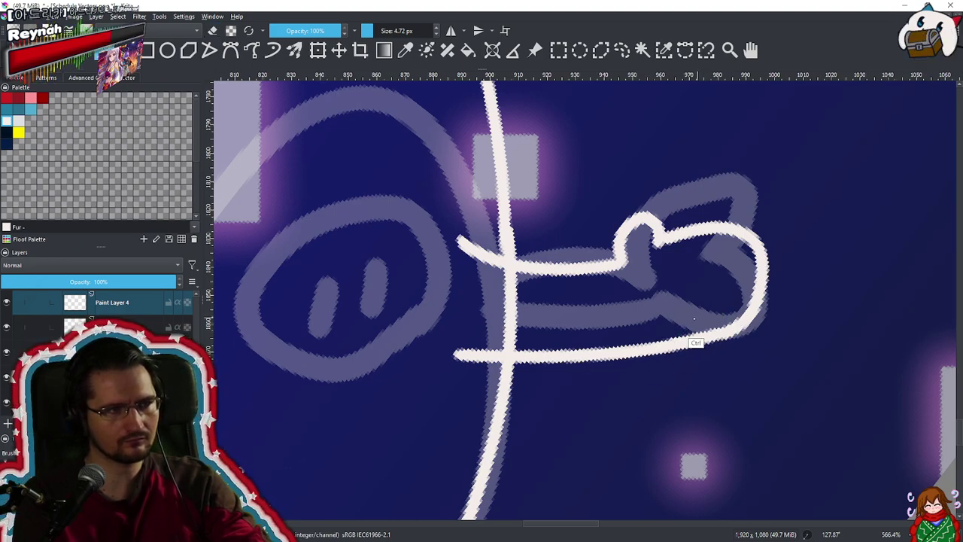
Try to ink the outer line of a short raised arm at the body's upper left edge
scroll(689, 321, "down", 4)
mouse_move(554, 273)
left_mouse_down()
mouse_move(538, 289)
mouse_move(544, 257)
left_mouse_up()
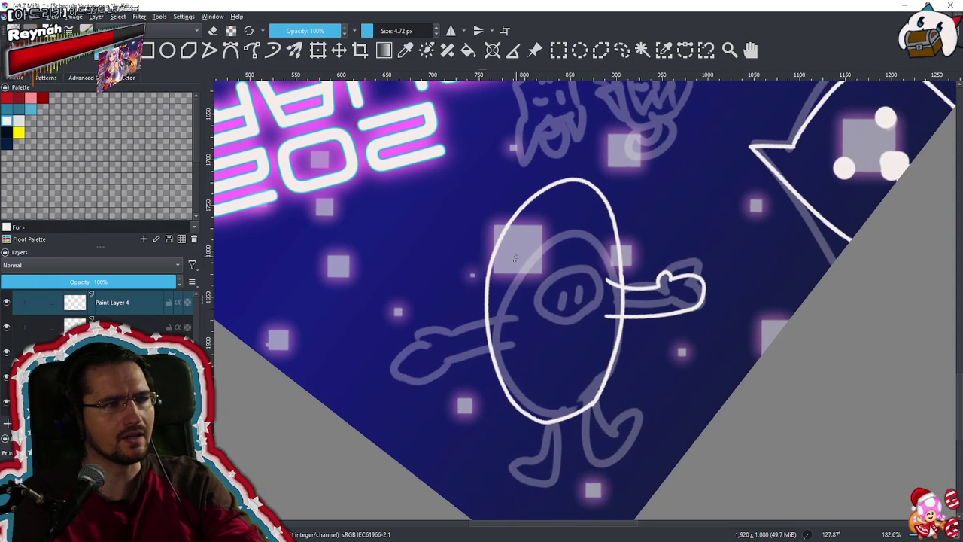
left_click_drag(553, 321, 585, 425)
scroll(672, 323, "down", 3)
scroll(607, 424, "up", 2)
left_click_drag(519, 324, 513, 210)
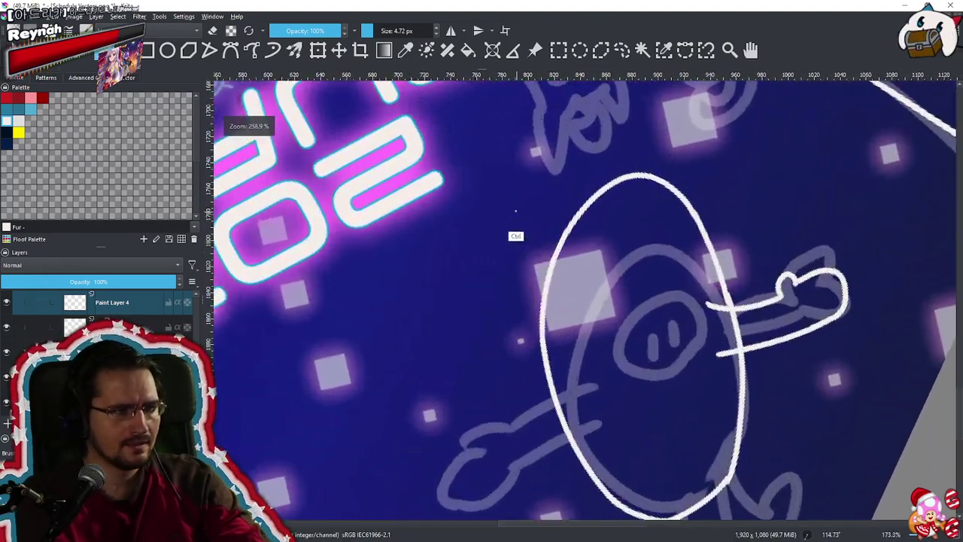
left_click_drag(540, 314, 508, 266)
key("ctrl+z")
left_click_drag(541, 312, 502, 259)
key("ctrl+z")
left_click_drag(539, 313, 511, 257)
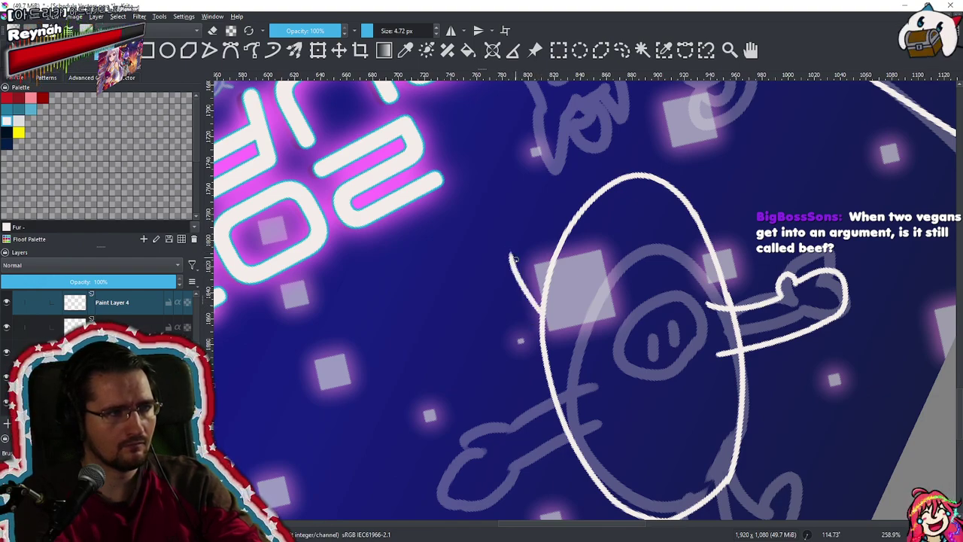
key("ctrl+z")
left_click_drag(539, 315, 507, 227)
key("ctrl+z")
Ink the short raised arm on the body's left side, including its fingertip, thumb and the inner line back to the body
left_click_drag(539, 313, 542, 249)
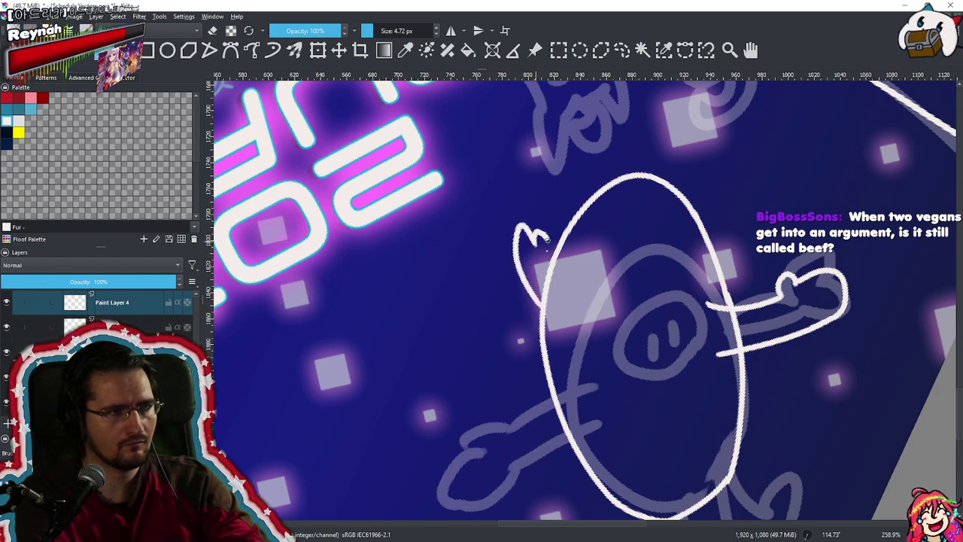
key("ctrl+z")
left_click_drag(536, 239, 560, 289)
key("ctrl+z")
left_click_drag(542, 250, 558, 282)
Ink the right-hand leg below the body with both side lines and a rounded foot, starting the lines inside the outline
left_click_drag(547, 288, 541, 406)
left_click_drag(554, 342, 589, 275)
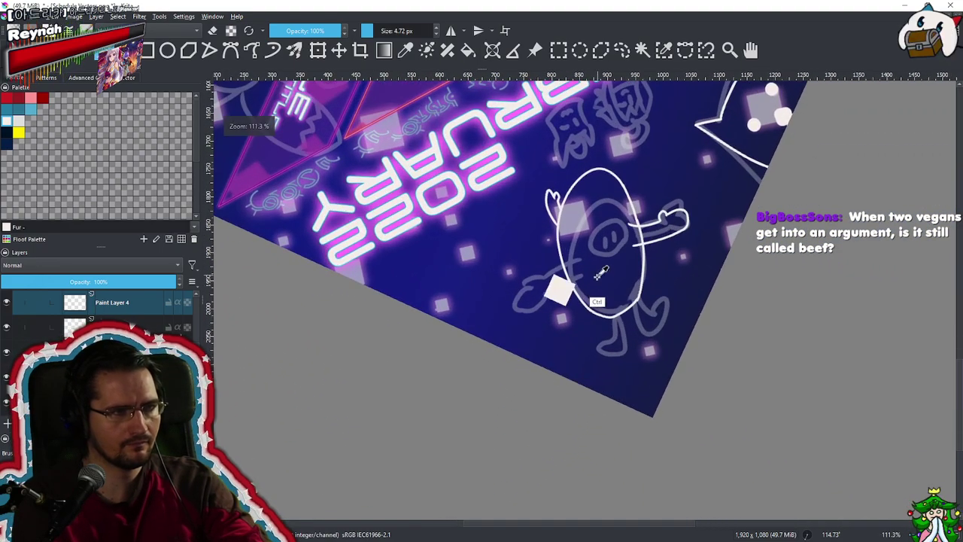
left_click_drag(621, 334, 617, 336)
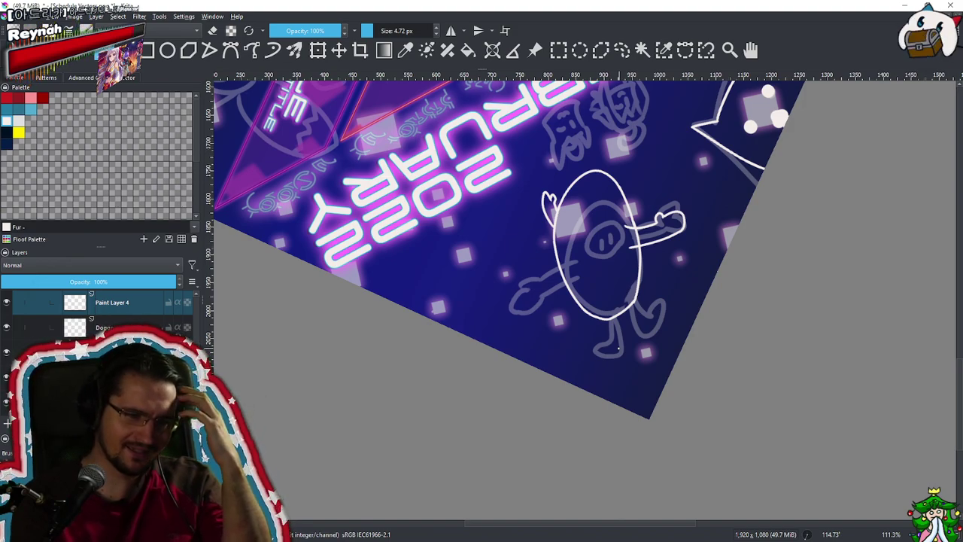
scroll(619, 347, "up", 2)
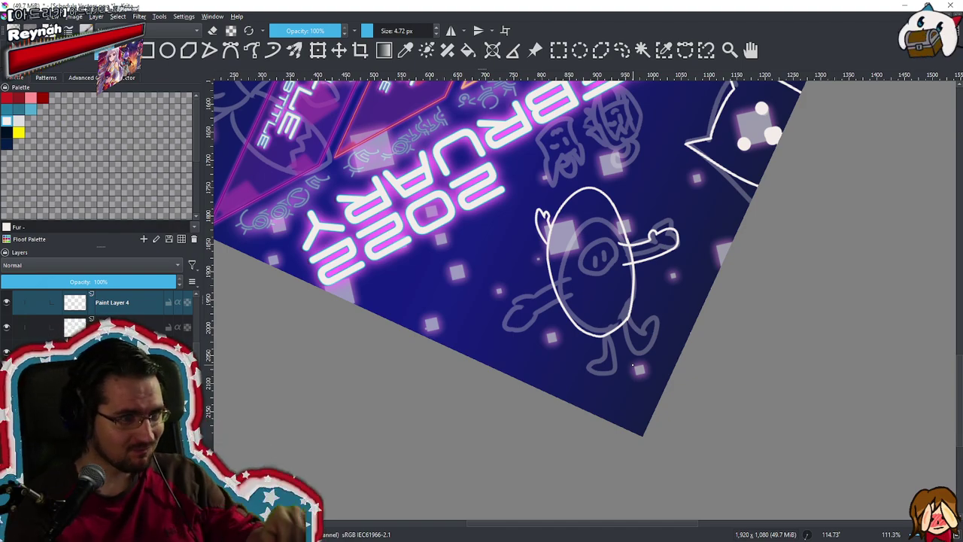
scroll(609, 308, "up", 5)
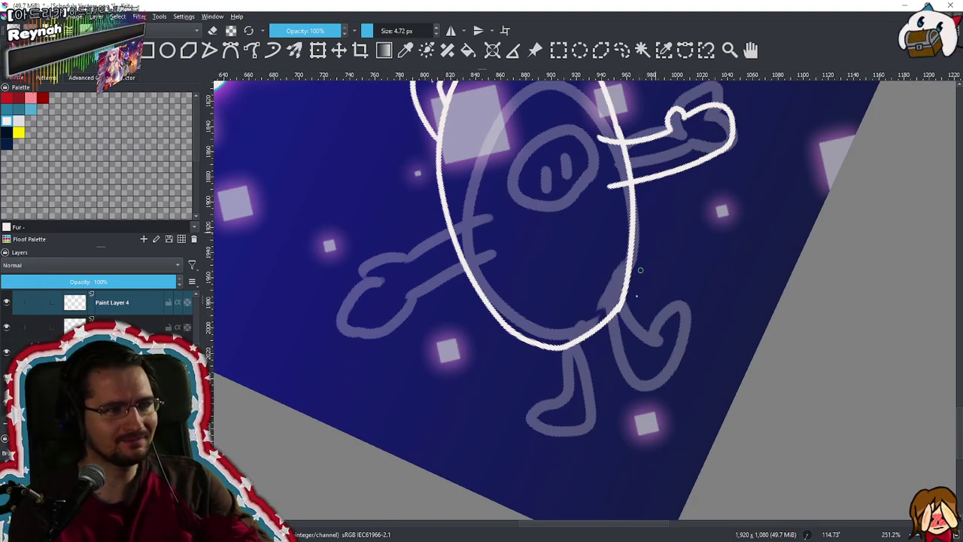
left_click_drag(611, 316, 715, 352)
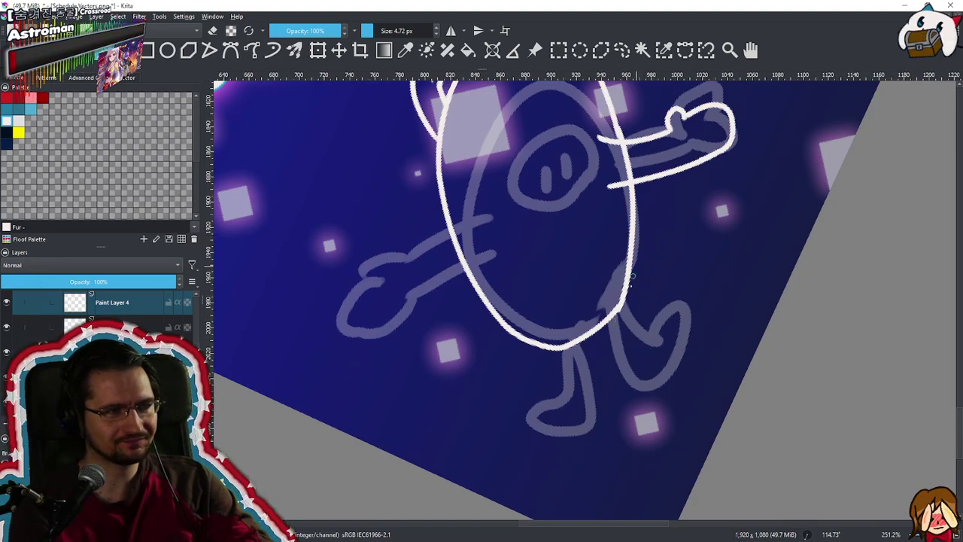
left_click_drag(633, 276, 598, 352)
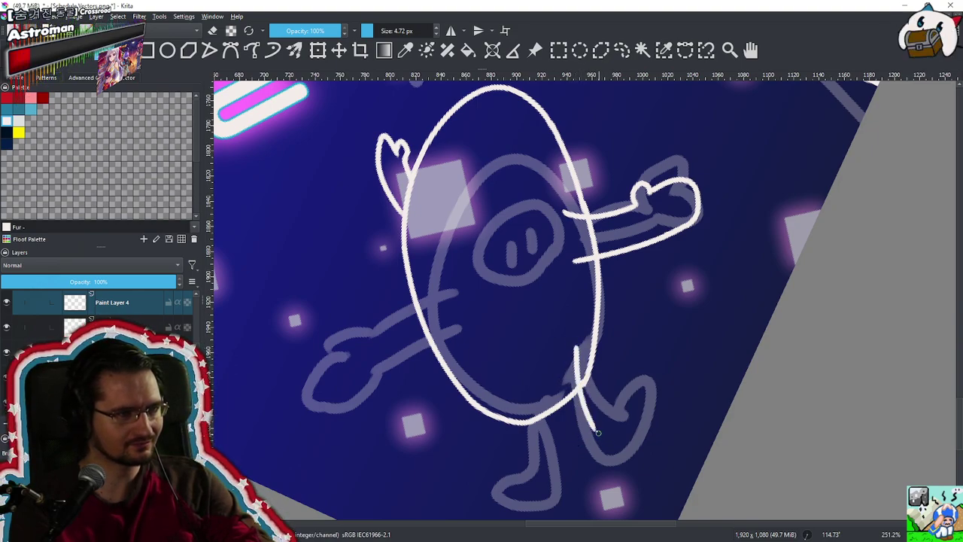
mouse_move(573, 345)
left_mouse_down()
mouse_move(614, 420)
mouse_move(544, 479)
left_mouse_up()
left_click_drag(561, 436, 545, 475)
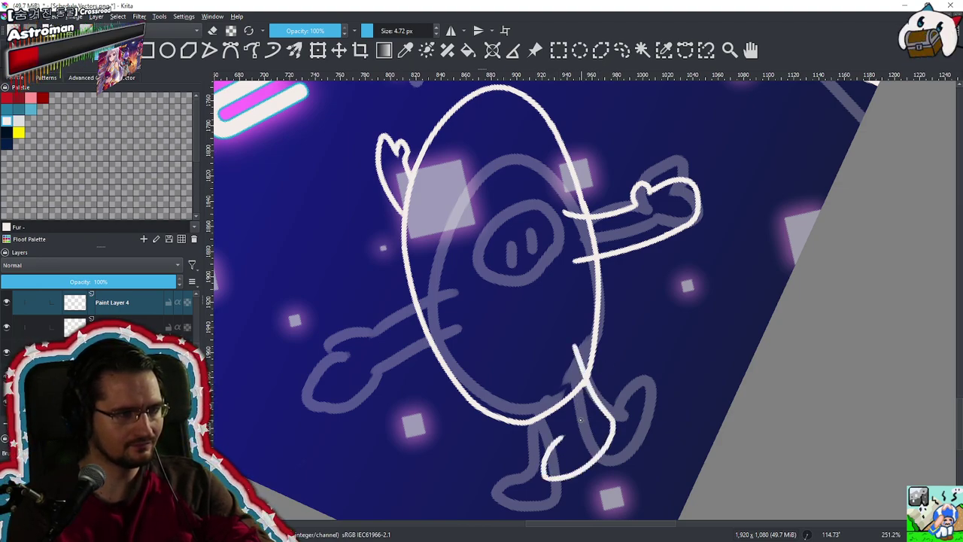
left_click_drag(539, 367, 566, 437)
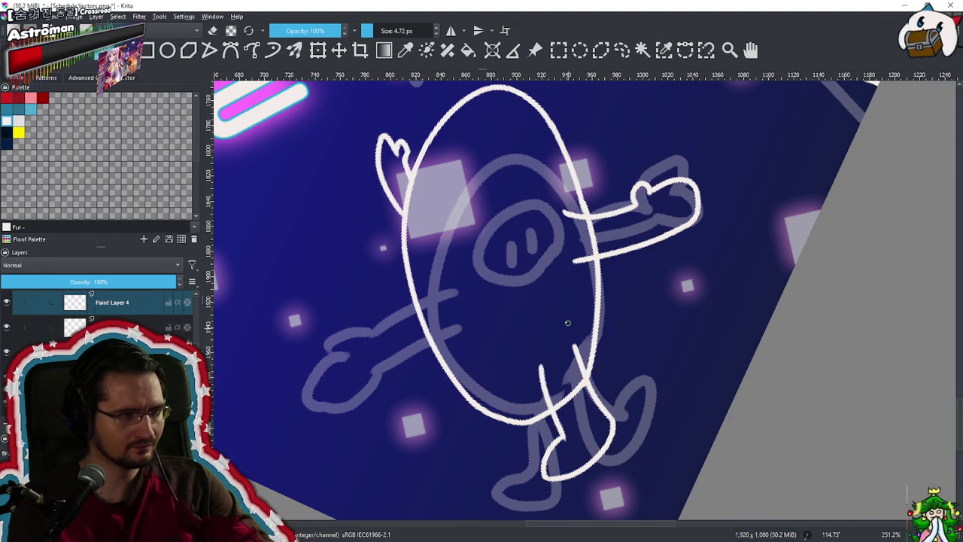
Erase the piece of body outline that crosses between the two lines of the right-hand leg
scroll(553, 395, "up", 4)
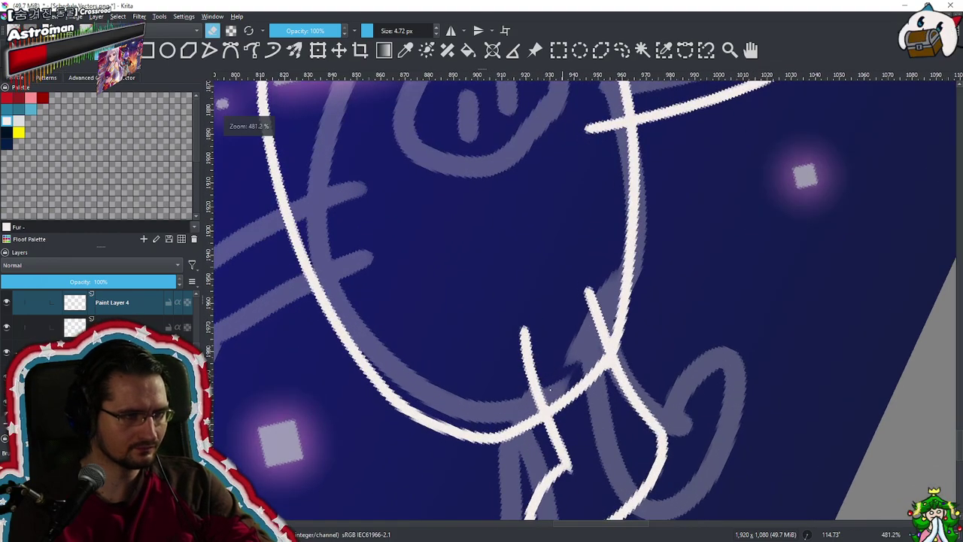
mouse_move(575, 415)
left_mouse_down()
mouse_move(570, 364)
mouse_move(581, 348)
left_mouse_up()
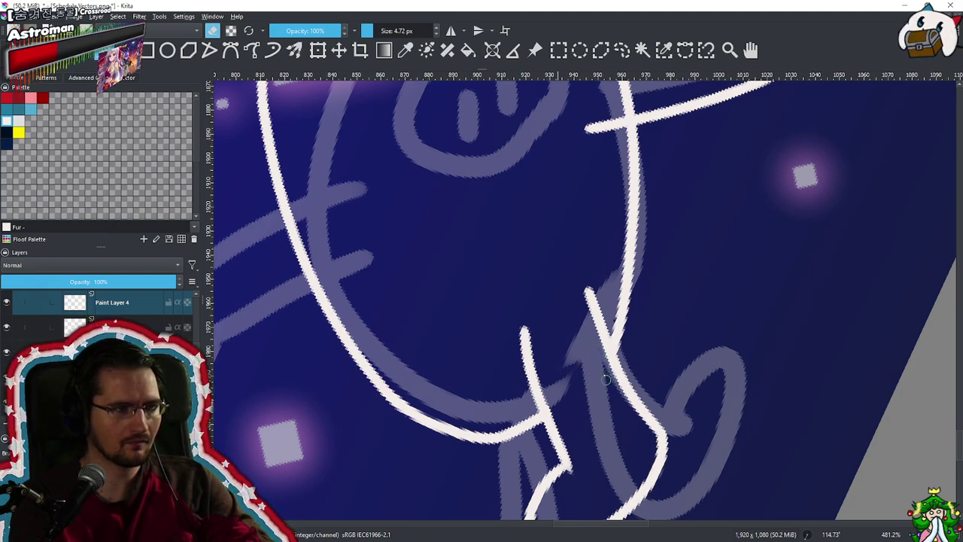
left_click_drag(600, 357, 566, 425)
left_click_drag(570, 378, 566, 450)
left_click_drag(566, 450, 572, 435)
left_click_drag(625, 353, 666, 230)
left_click_drag(523, 343, 552, 301)
mouse_move(541, 357)
left_mouse_down()
mouse_move(545, 314)
mouse_move(503, 400)
left_mouse_up()
key("e")
key("ctrl+z")
Try to ink the first line of the second leg, curving down from the body's lower left edge
left_click_drag(529, 341, 483, 415)
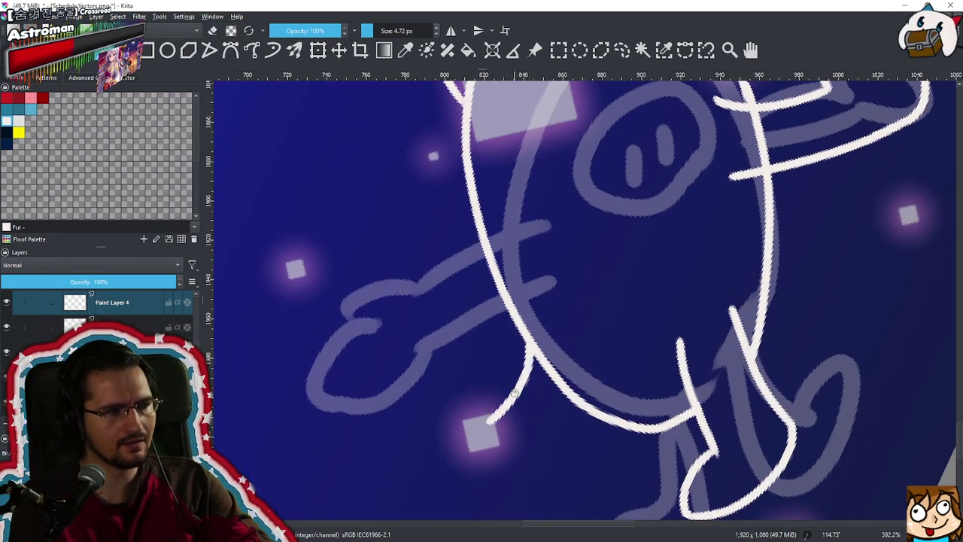
key("ctrl+z")
left_click_drag(533, 351, 495, 407)
key("ctrl+z")
left_click_drag(526, 343, 494, 393)
key("ctrl+z")
left_click_drag(529, 343, 478, 409)
key("ctrl+z")
mouse_move(530, 342)
left_mouse_down()
mouse_move(510, 393)
mouse_move(474, 360)
mouse_move(486, 418)
left_mouse_up()
key("ctrl+z")
Ink the second leg with its upturned rounded foot at the body's lower left edge
mouse_move(513, 386)
left_mouse_down()
mouse_move(454, 371)
mouse_move(519, 441)
mouse_move(553, 372)
mouse_move(485, 517)
left_mouse_up()
left_click_drag(500, 405, 518, 388)
mouse_move(551, 364)
left_mouse_down()
mouse_move(590, 295)
mouse_move(591, 143)
left_mouse_up()
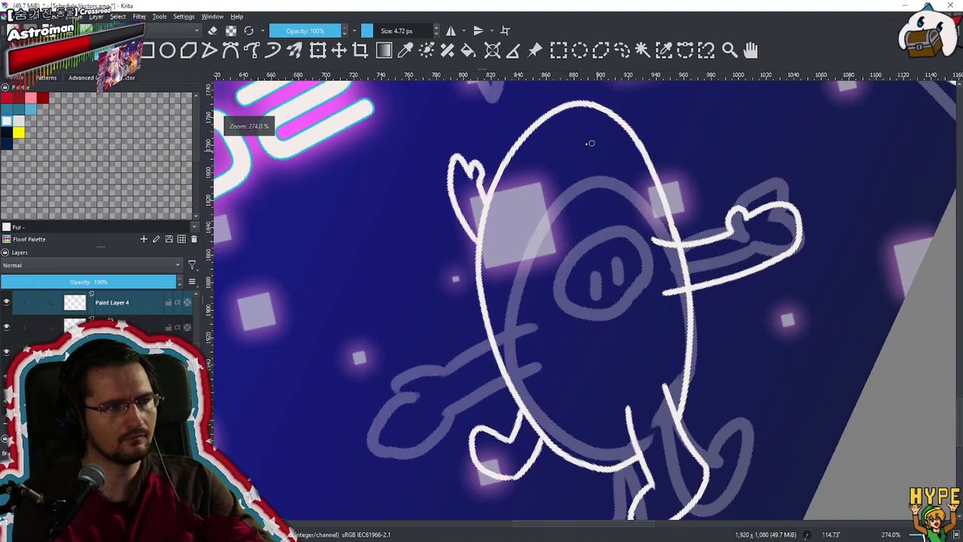
Ink a wide face oval against the body's upper left edge and a filled vertical eye inside it
left_click_drag(514, 211, 611, 213)
key("ctrl+z")
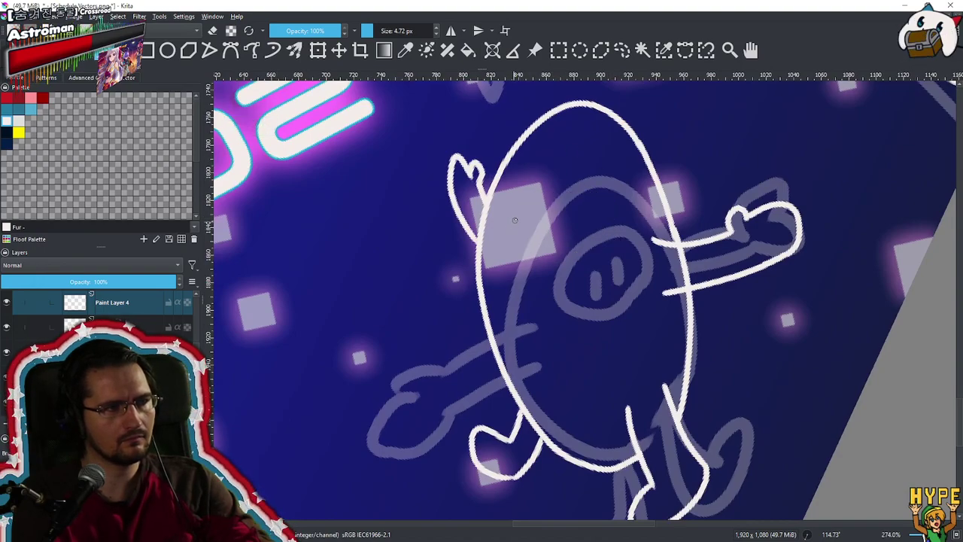
mouse_move(490, 208)
left_mouse_down()
mouse_move(517, 193)
mouse_move(583, 200)
mouse_move(582, 248)
mouse_move(536, 254)
left_mouse_up()
key("ctrl+z")
mouse_move(488, 214)
left_mouse_down()
mouse_move(511, 201)
mouse_move(599, 216)
mouse_move(598, 258)
mouse_move(511, 270)
mouse_move(499, 224)
left_mouse_up()
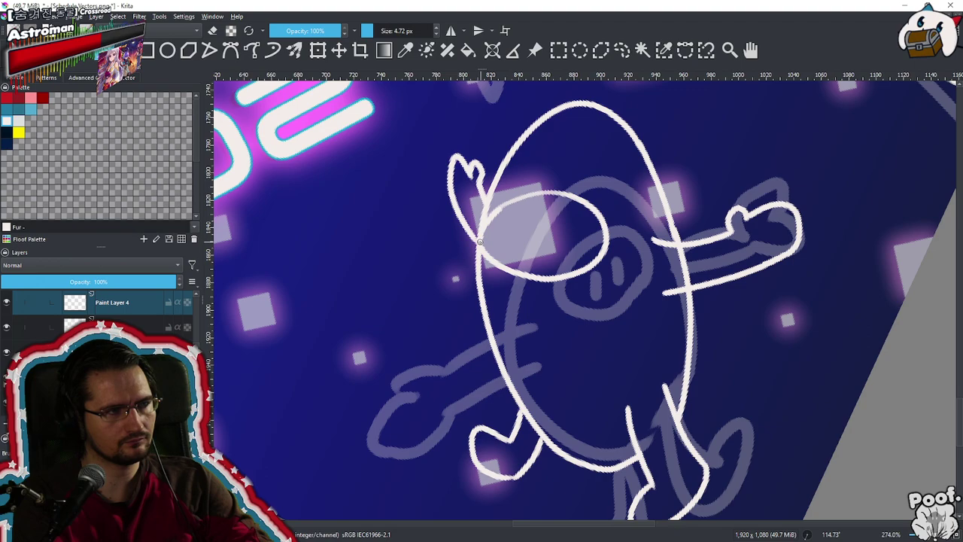
left_click_drag(529, 217, 527, 261)
key("ctrl+z")
left_click_drag(524, 220, 520, 252)
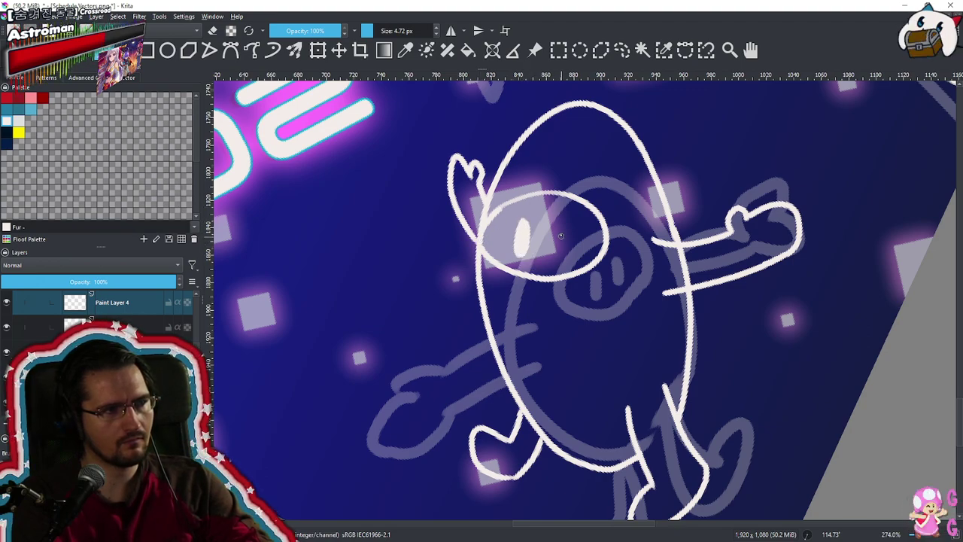
Rename the finished egg-shaped character's layer and add a new paint layer above it
left_click_drag(556, 243, 745, 319, "ctrl")
left_click_drag(711, 357, 749, 325)
left_click_drag(745, 340, 728, 378, "shift")
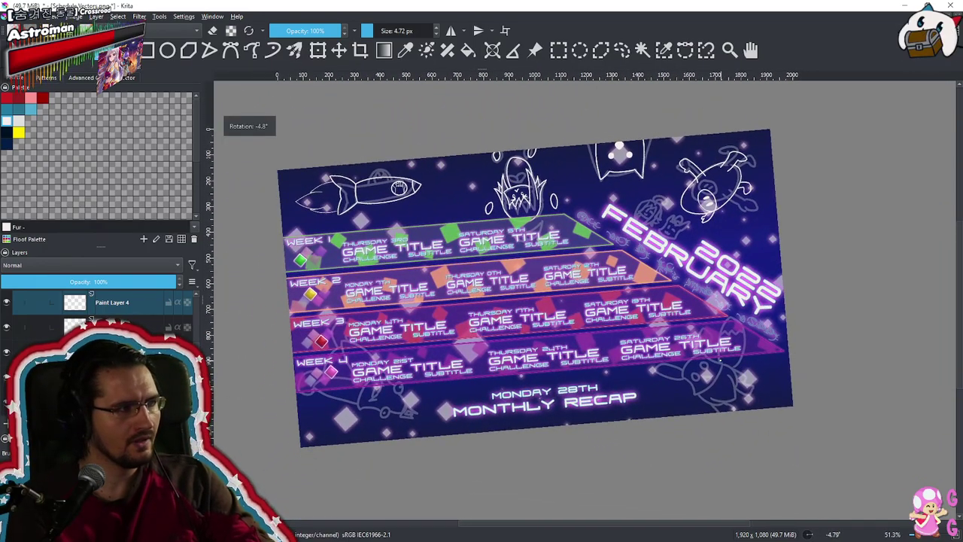
left_click(146, 307)
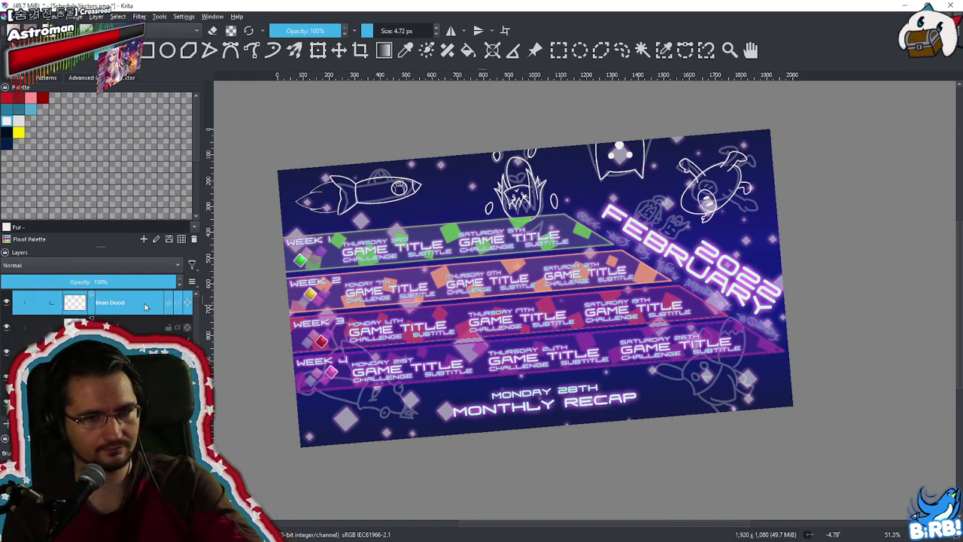
scroll(146, 307, "up", 2)
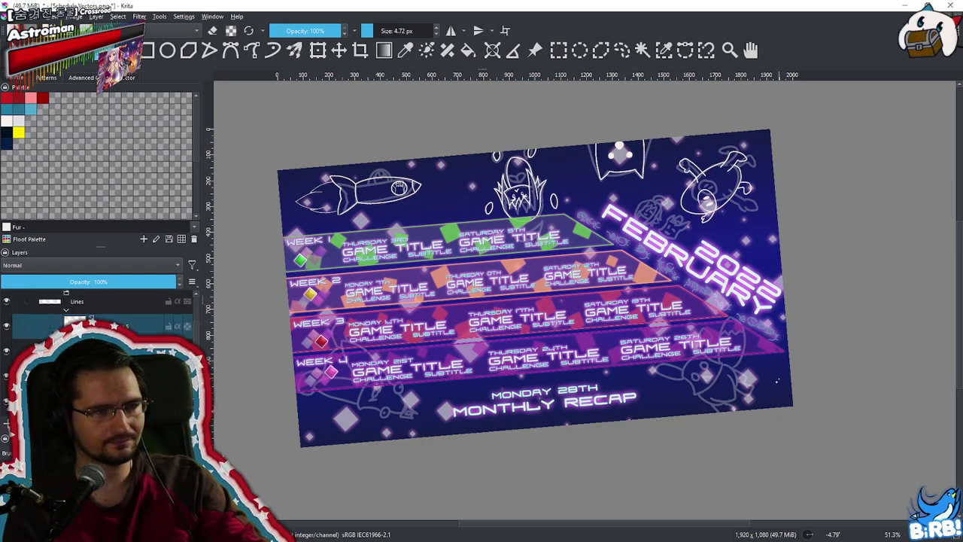
Ink the left curve and flat top of the head on the crowned character sketch beside the week 4 banner
scroll(436, 421, "up", 3)
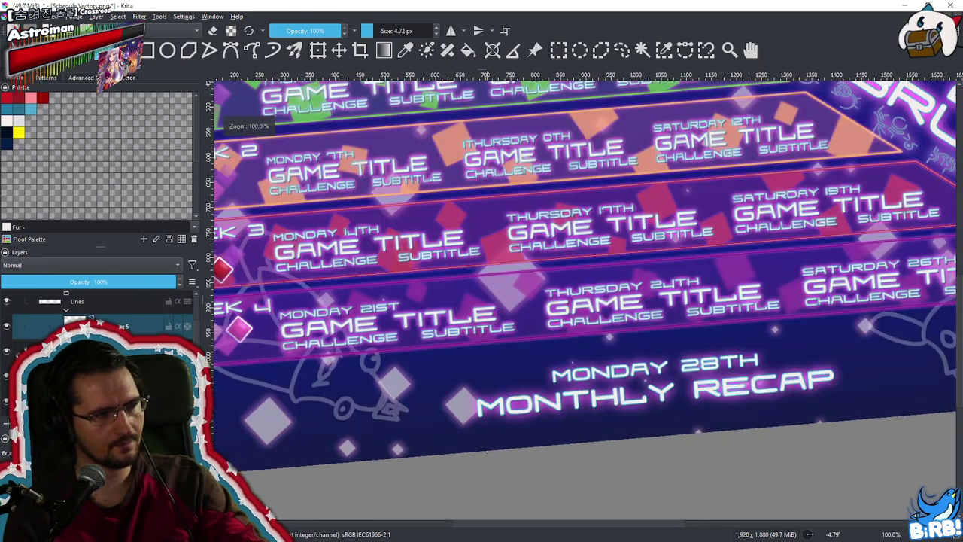
left_click_drag(657, 374, 592, 256)
left_click_drag(642, 208, 474, 126)
left_click_drag(578, 330, 579, 278)
scroll(580, 278, "up", 3)
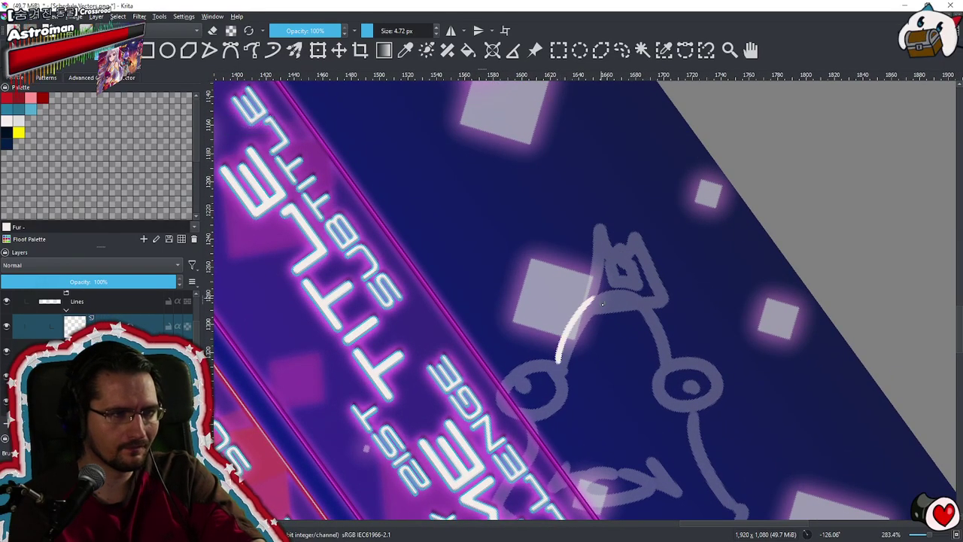
mouse_move(557, 357)
left_mouse_down()
mouse_move(575, 306)
mouse_move(636, 288)
left_mouse_up()
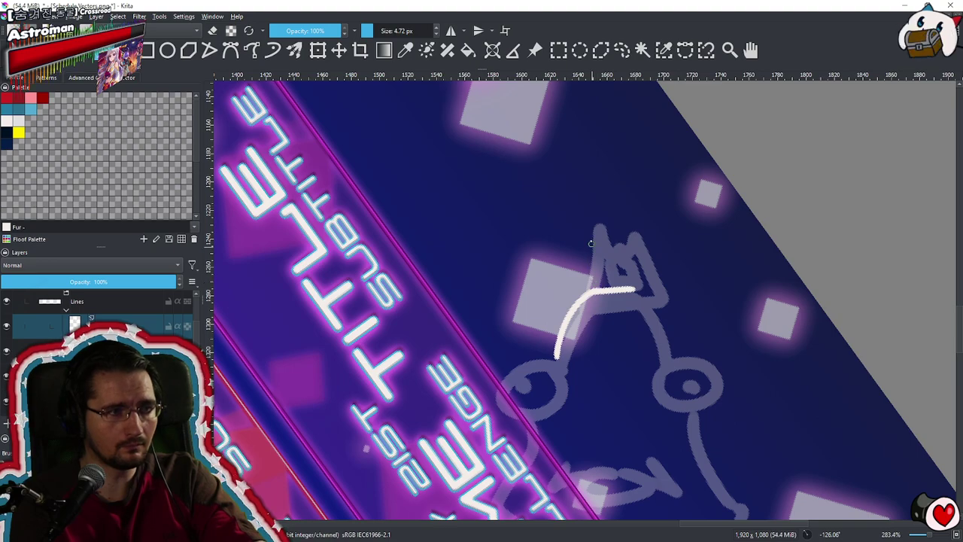
Try to ink the left edge of the crown rising from the top of the head
left_click_drag(587, 238, 592, 290)
key("ctrl+z")
left_click_drag(581, 254, 587, 290)
key("ctrl+z")
left_click_drag(583, 234, 586, 291)
key("ctrl+z")
left_click_drag(584, 234, 586, 291)
key("ctrl+z")
Ink the jagged crown on top of the head and the head's right curve down to the sketched eye
left_click_drag(583, 237, 587, 291)
key("ctrl+z")
mouse_move(582, 238)
left_mouse_down()
mouse_move(590, 286)
mouse_move(586, 227)
mouse_move(605, 254)
mouse_move(621, 254)
mouse_move(647, 229)
mouse_move(637, 286)
mouse_move(669, 352)
left_mouse_up()
key("ctrl+z")
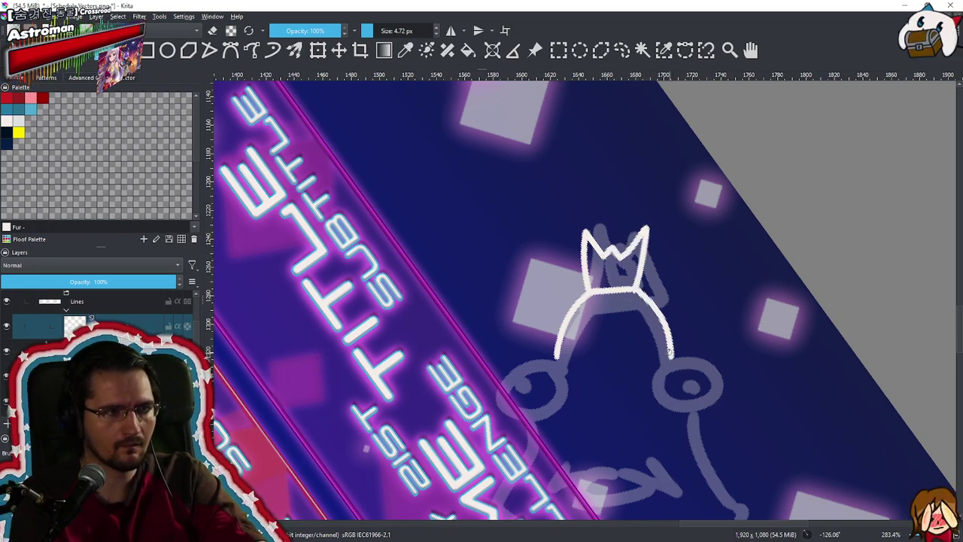
Ink a flattened oval eye at the lower end of each head curve
mouse_move(556, 360)
left_mouse_down()
mouse_move(526, 402)
mouse_move(537, 368)
mouse_move(562, 395)
left_mouse_up()
key("ctrl+z")
mouse_move(558, 357)
left_mouse_down()
mouse_move(533, 359)
mouse_move(557, 390)
mouse_move(550, 358)
left_mouse_up()
key("ctrl+z")
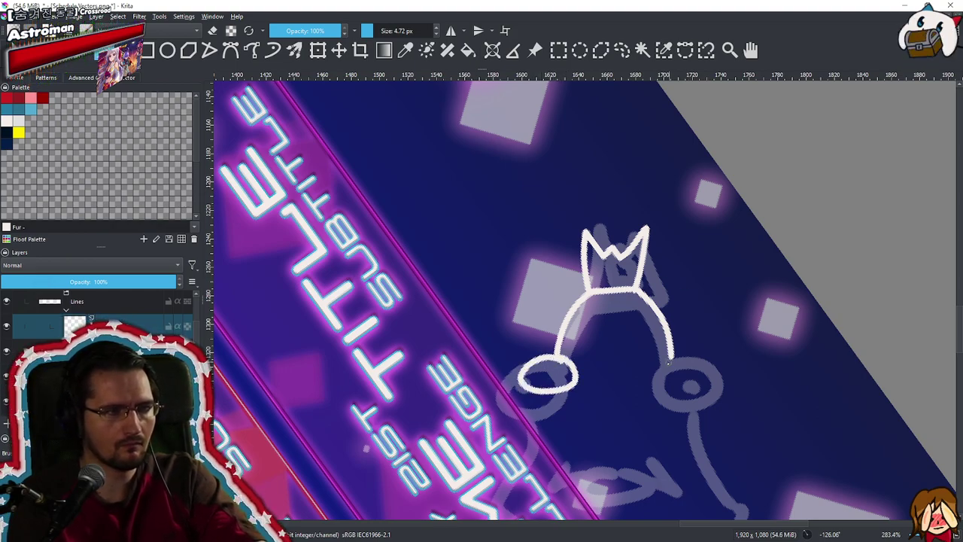
mouse_move(658, 363)
left_mouse_down()
mouse_move(704, 373)
mouse_move(673, 392)
mouse_move(685, 373)
left_mouse_up()
key("ctrl+z")
left_click_drag(642, 404, 691, 323)
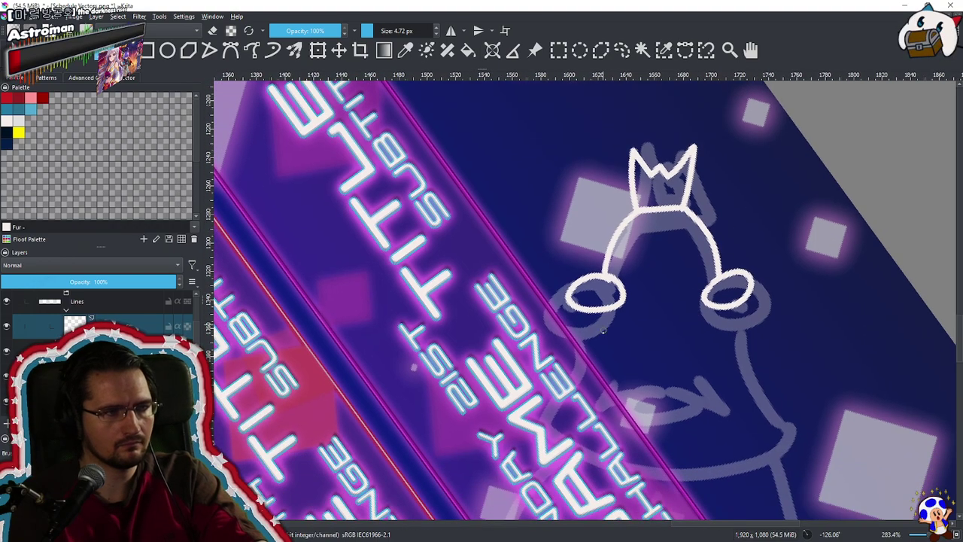
Ink the left side of the crowned character's head below the left eye and the curved lower edge of the head
left_click_drag(591, 315, 544, 398)
key("ctrl+z")
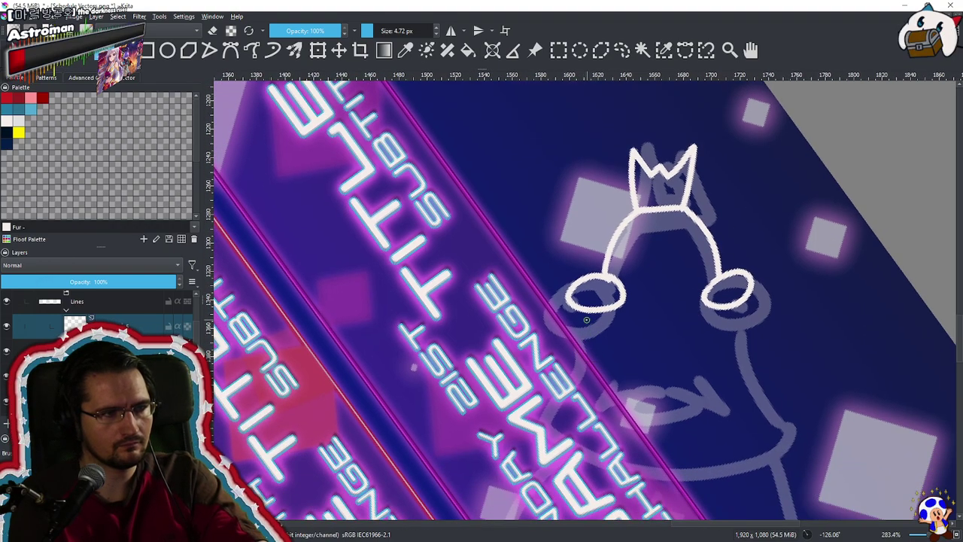
mouse_move(591, 314)
left_mouse_down()
mouse_move(572, 374)
mouse_move(536, 415)
mouse_move(634, 441)
mouse_move(757, 424)
left_mouse_up()
key("ctrl+z")
mouse_move(537, 416)
left_mouse_down()
mouse_move(684, 462)
mouse_move(764, 448)
left_mouse_up()
key("ctrl+z")
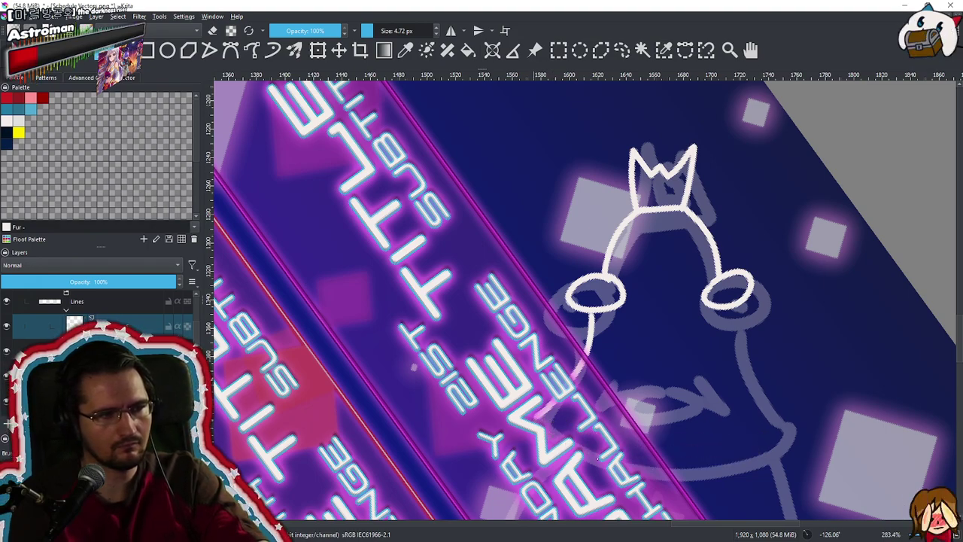
mouse_move(572, 447)
left_mouse_down()
mouse_move(726, 466)
mouse_move(768, 426)
left_mouse_up()
Ink the right side of the head as a flaring curve from the right eye to the lower edge
mouse_move(736, 307)
left_mouse_down()
mouse_move(764, 380)
mouse_move(792, 411)
left_mouse_up()
key("ctrl+z")
left_click_drag(735, 308, 789, 416)
key("ctrl+z")
left_click_drag(729, 309, 790, 404)
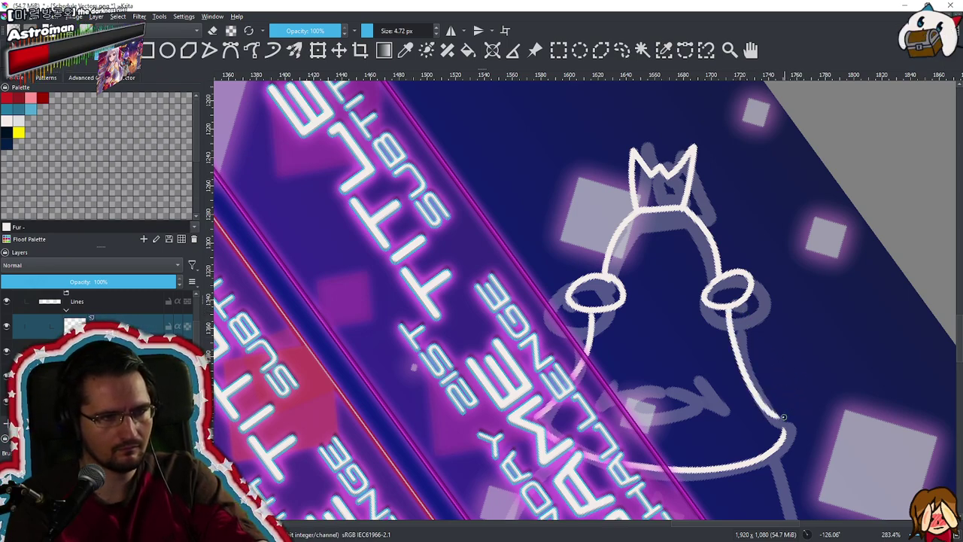
Hide the Background layer so the schedule banners no longer cover the crowned character
scroll(699, 331, "up", 6)
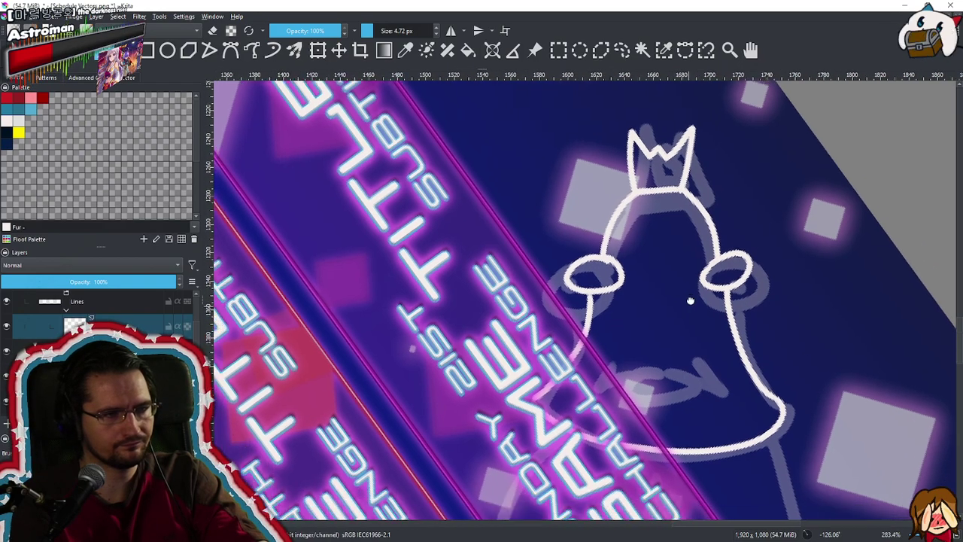
scroll(392, 414, "down", 6)
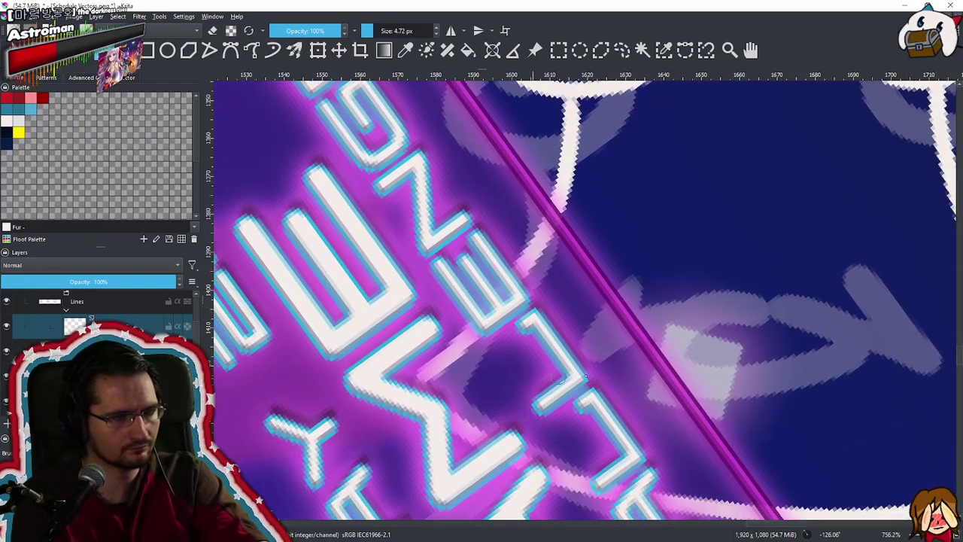
scroll(26, 305, "down", 5)
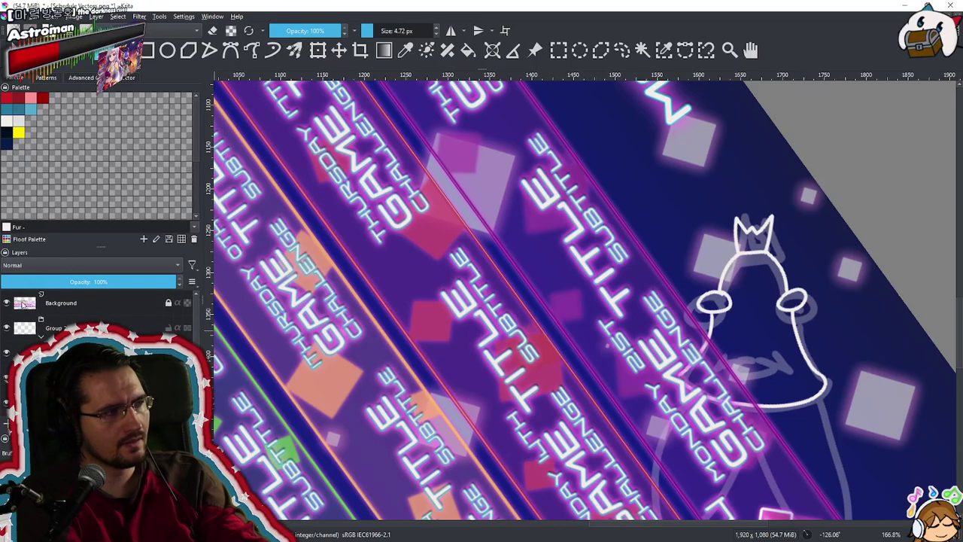
left_click(7, 303)
scroll(608, 345, "up", 5)
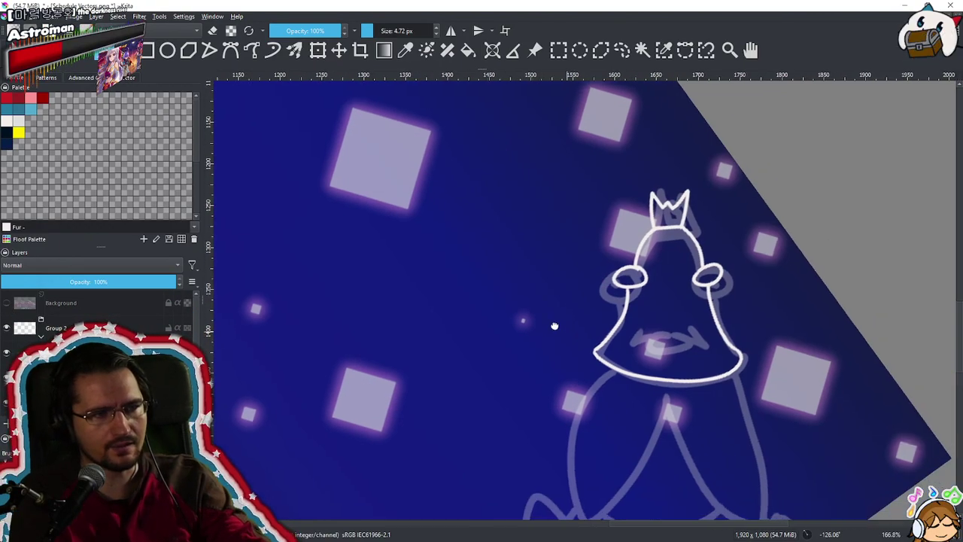
scroll(498, 241, "down", 4)
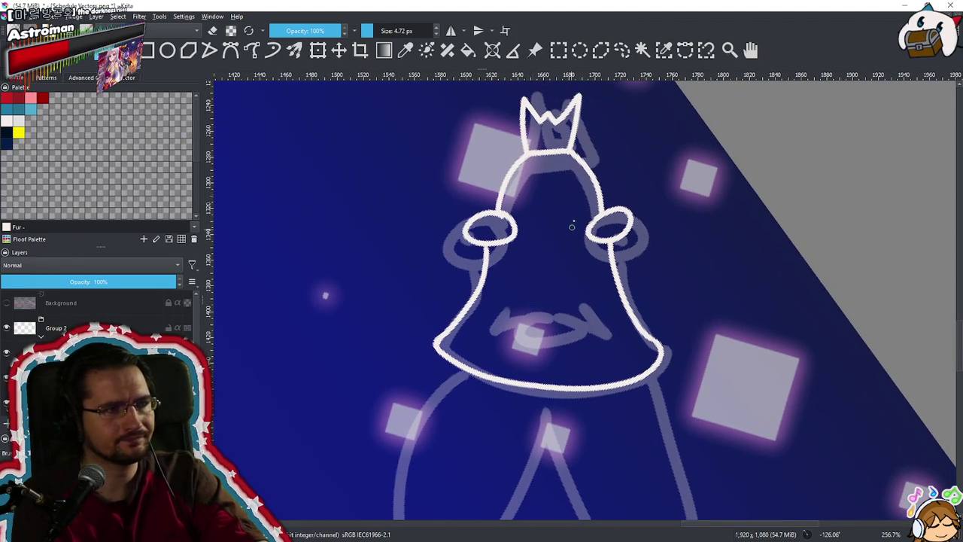
Ink the angled cheek creases at both corners of the crowned character's mouth
scroll(530, 301, "up", 1)
scroll(519, 350, "up", 1)
left_click_drag(504, 320, 481, 354)
key("ctrl+z")
mouse_move(498, 322)
left_mouse_down()
mouse_move(478, 351)
mouse_move(505, 347)
left_mouse_up()
key("ctrl+z")
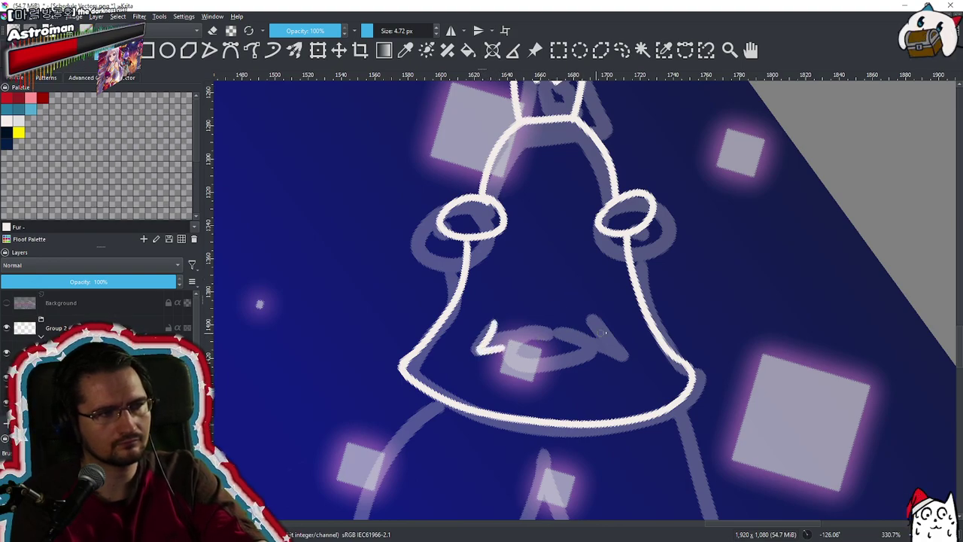
mouse_move(605, 324)
left_mouse_down()
mouse_move(612, 357)
mouse_move(569, 367)
mouse_move(584, 339)
mouse_move(497, 349)
mouse_move(581, 332)
mouse_move(561, 343)
left_mouse_up()
key("ctrl+z")
key("ctrl+z")
key("ctrl+z")
key("ctrl+z")
Ink the arched upper lip, the mouth line and the rounded lower lip between the mouth corners
mouse_move(501, 346)
left_mouse_down()
mouse_move(583, 330)
mouse_move(595, 340)
mouse_move(566, 324)
mouse_move(595, 342)
left_mouse_up()
key("ctrl+z")
left_click_drag(508, 347, 575, 343)
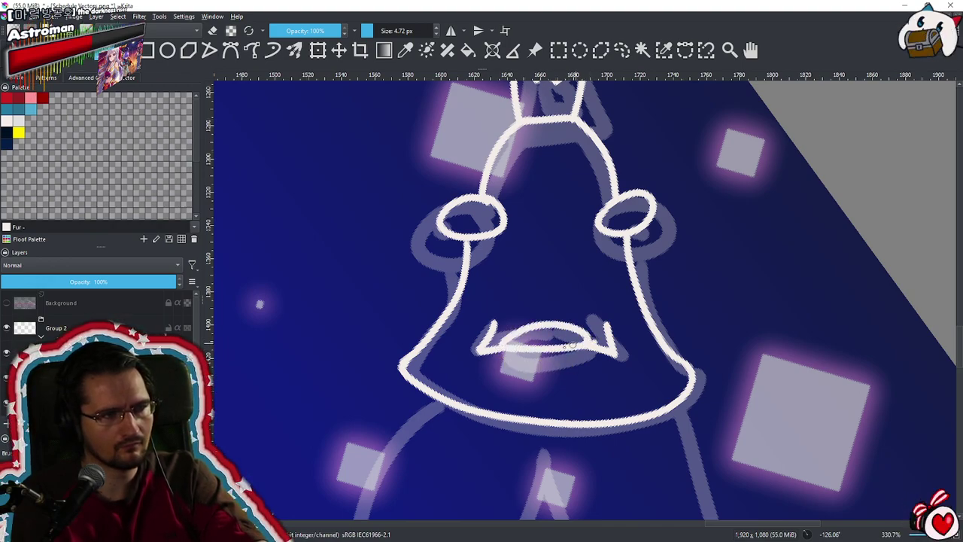
mouse_move(505, 348)
left_mouse_down()
mouse_move(553, 375)
mouse_move(576, 348)
left_mouse_up()
Ink a small solid round pupil inside each of the crowned character's oval eyes
left_click_drag(586, 281, 554, 338)
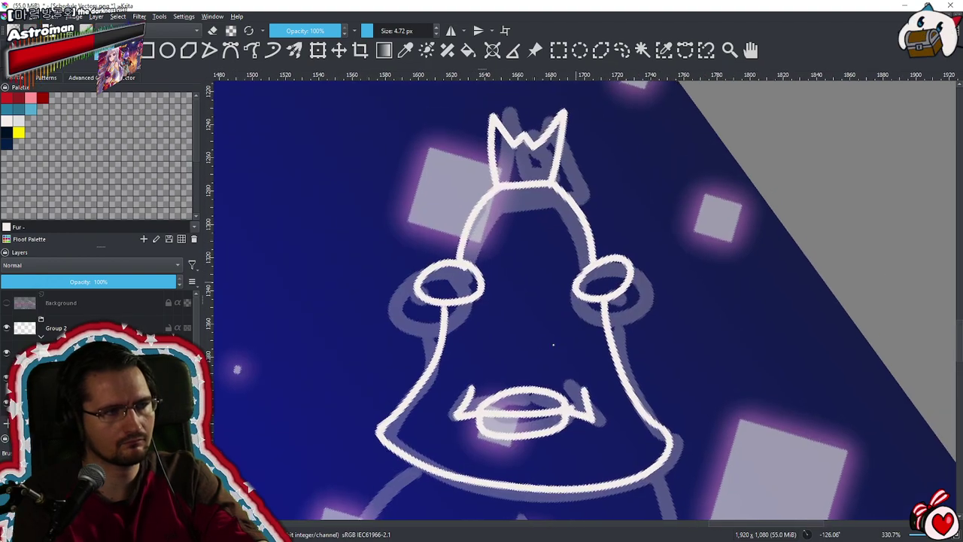
mouse_move(435, 279)
left_mouse_down("ctrl")
mouse_move(492, 215)
mouse_move(442, 284)
mouse_move(479, 299)
mouse_move(437, 304)
left_mouse_up("ctrl")
key("ctrl+z")
key("ctrl+z")
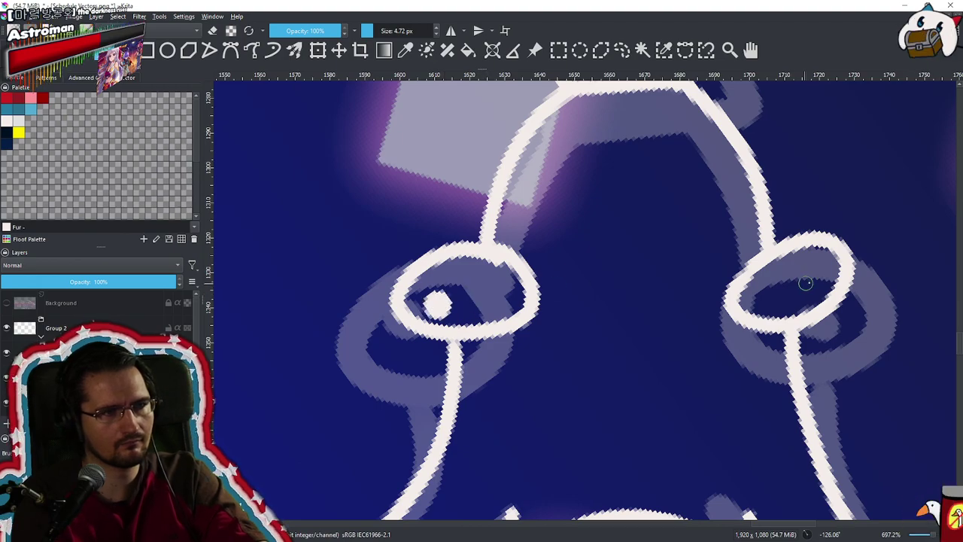
left_click_drag(814, 263, 811, 281)
key("ctrl+z")
Ink the left flap of the body, curving from the head's lower edge to a point and back up to the centre
scroll(774, 282, "down", 10)
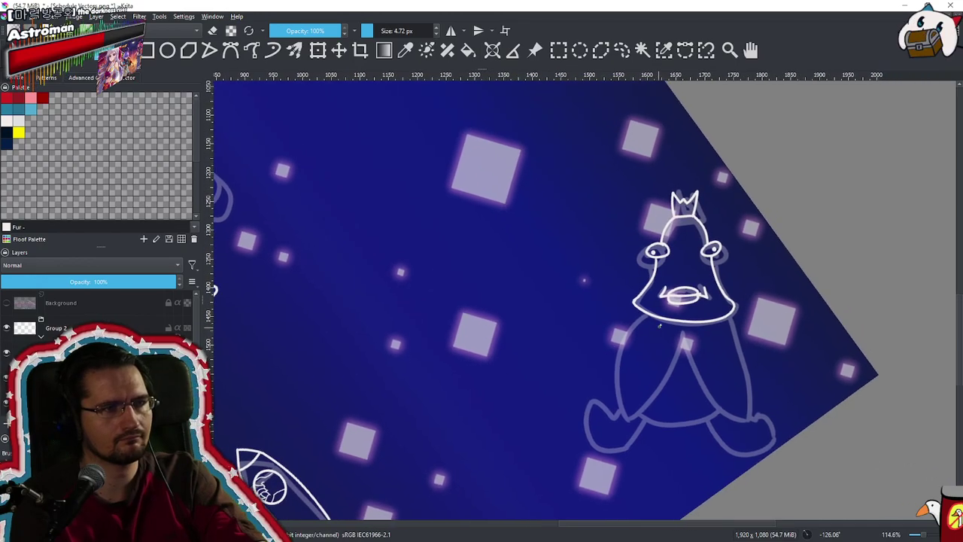
scroll(663, 307, "up", 4)
scroll(590, 246, "up", 1)
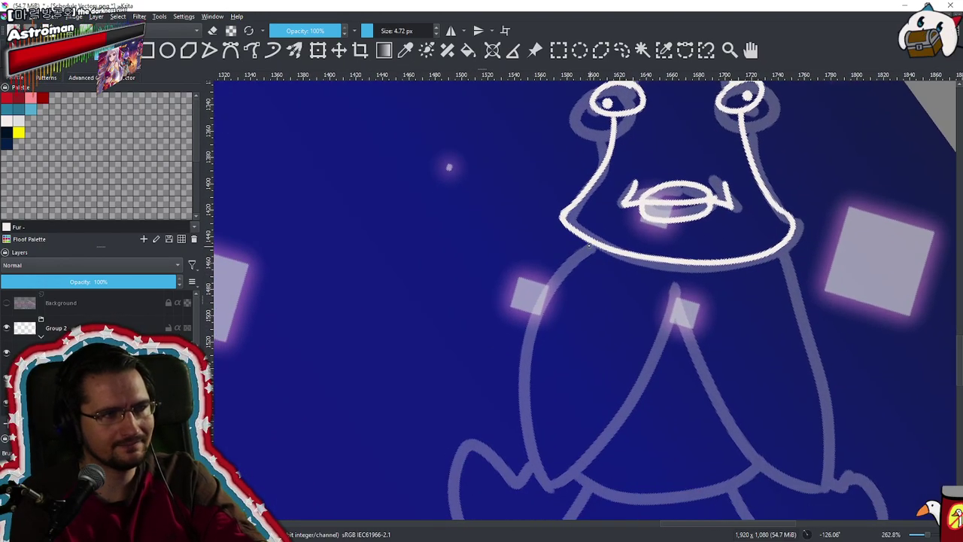
left_click_drag(592, 244, 554, 475)
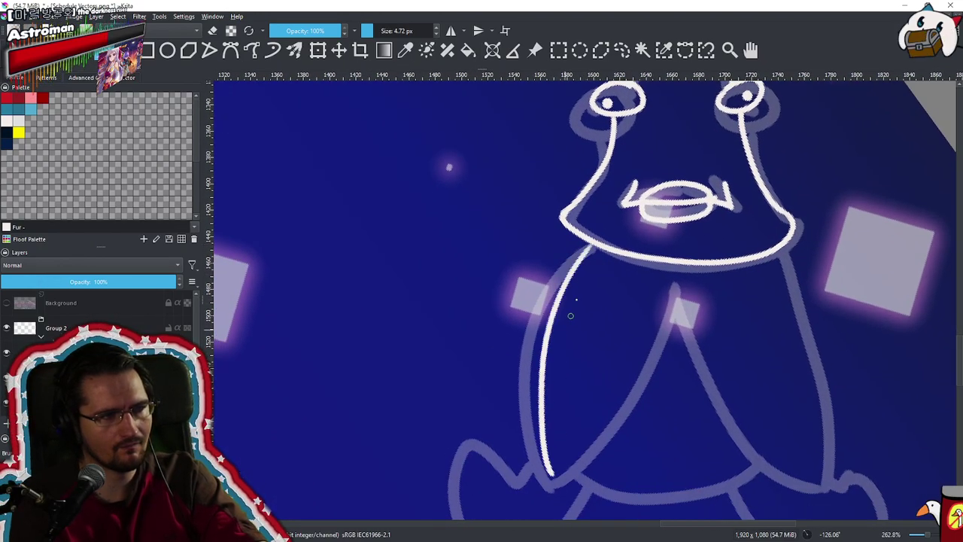
key("ctrl+z")
mouse_move(592, 245)
left_mouse_down()
mouse_move(557, 471)
mouse_move(671, 286)
mouse_move(576, 460)
mouse_move(625, 410)
mouse_move(682, 268)
left_mouse_up()
key("ctrl+z")
key("ctrl+z")
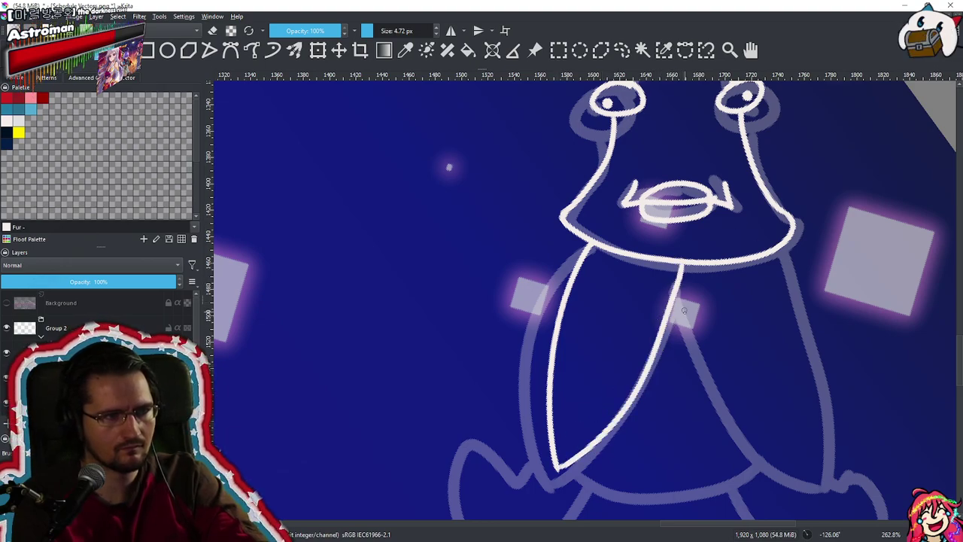
Ink the right flap of the body with an inner line from the centre and an outer curve meeting at a lower point
left_click_drag(681, 305, 831, 502)
key("ctrl+z")
mouse_move(678, 298)
left_mouse_down()
mouse_move(749, 426)
mouse_move(844, 491)
left_mouse_up()
mouse_move(780, 250)
left_mouse_down()
mouse_move(816, 346)
mouse_move(818, 475)
left_mouse_up()
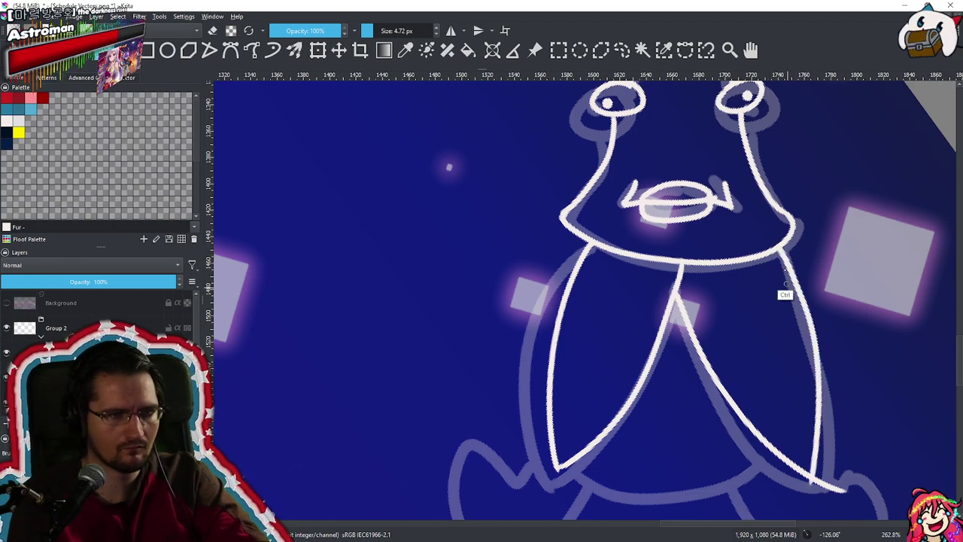
key("ctrl+z")
left_click_drag(785, 243, 844, 497)
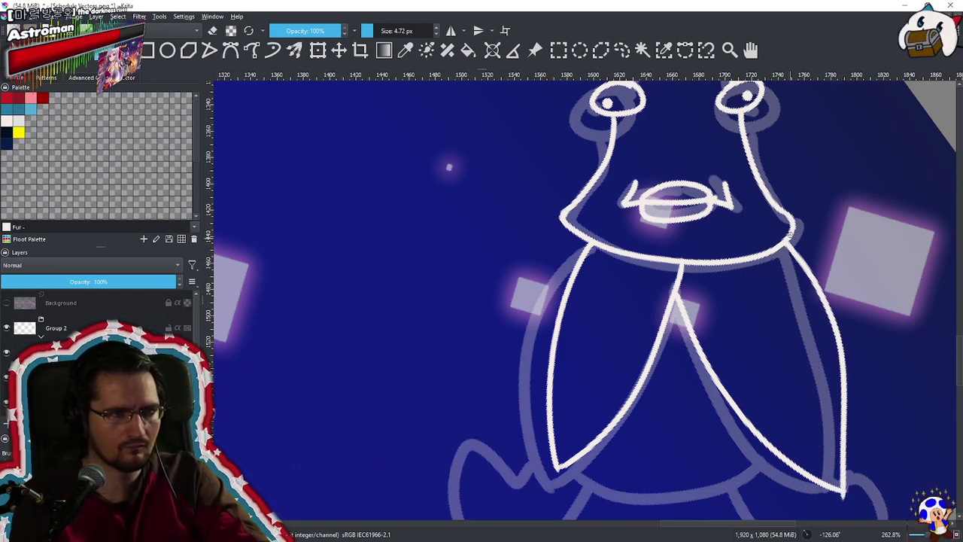
key("ctrl+z")
left_click_drag(782, 244, 844, 511)
Erase the line end overshooting the lower point of the right flap and tidy the left flap's point
left_click_drag(832, 423, 863, 307)
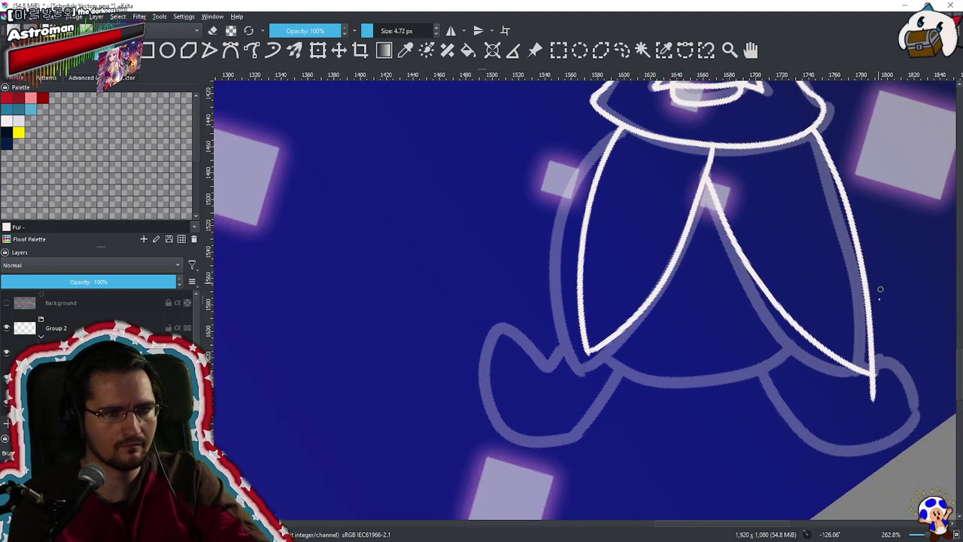
key("e")
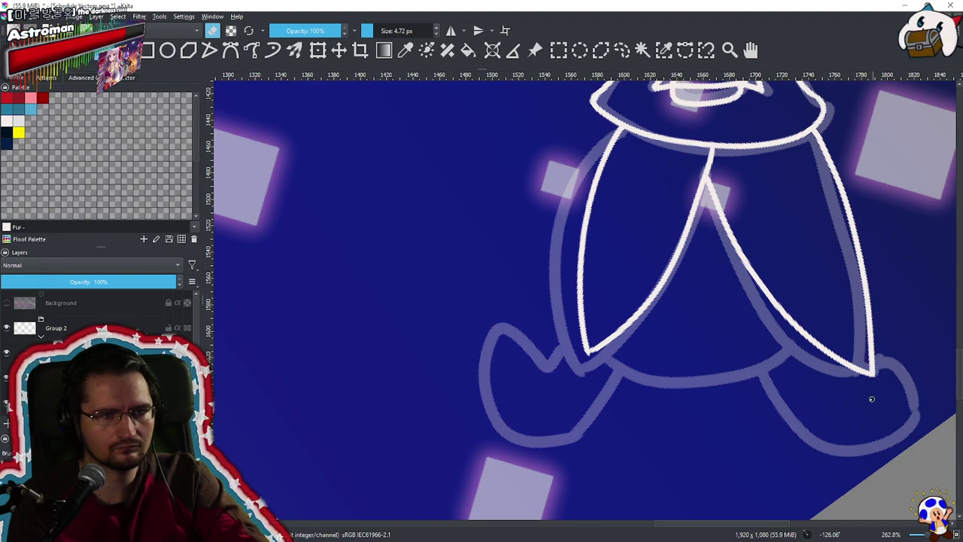
left_click_drag(851, 378, 755, 387)
left_click_drag(498, 407, 604, 225)
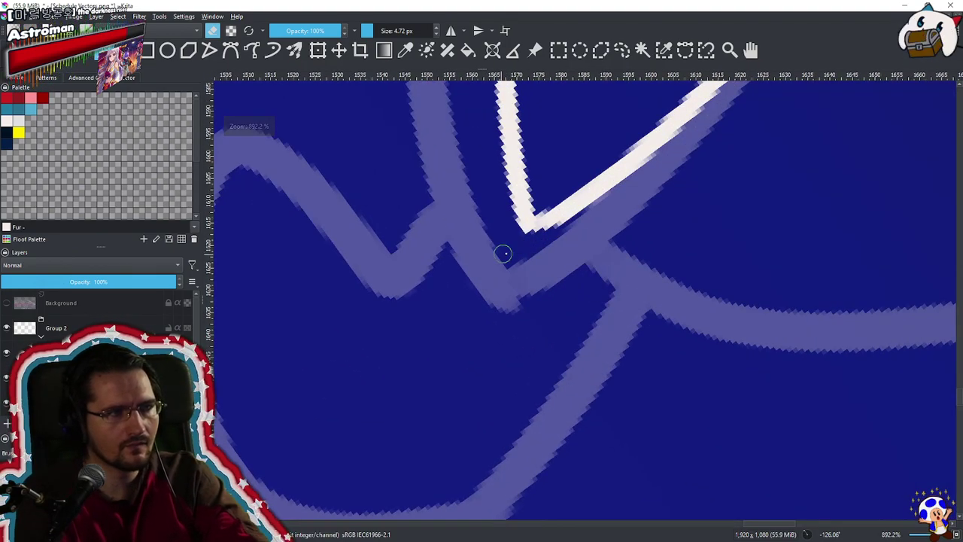
scroll(548, 451, "up", 4)
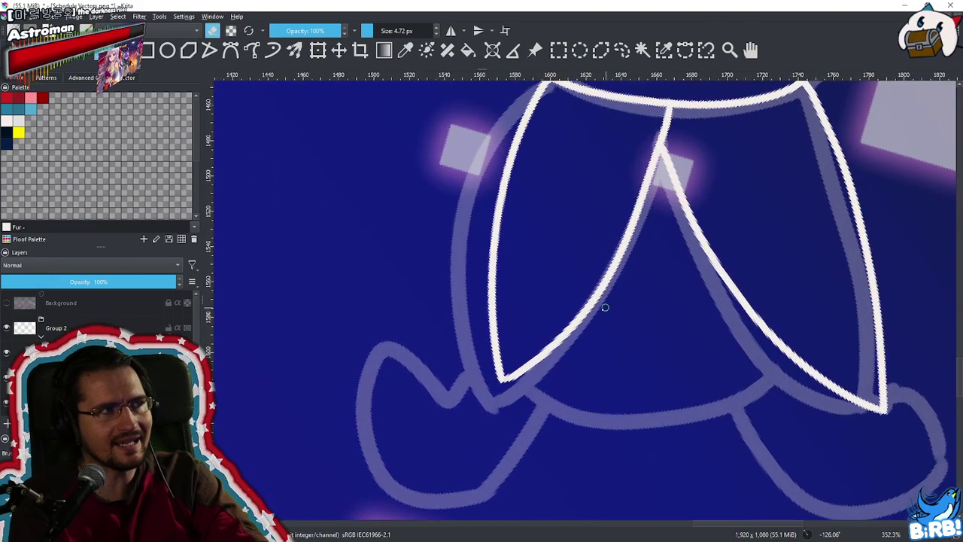
Ink the curved hem between the two body flaps and erase the excess at its left end
left_click_drag(529, 364, 752, 359)
key("ctrl+z")
mouse_move(536, 364)
left_mouse_down()
mouse_move(594, 386)
mouse_move(800, 368)
left_mouse_up()
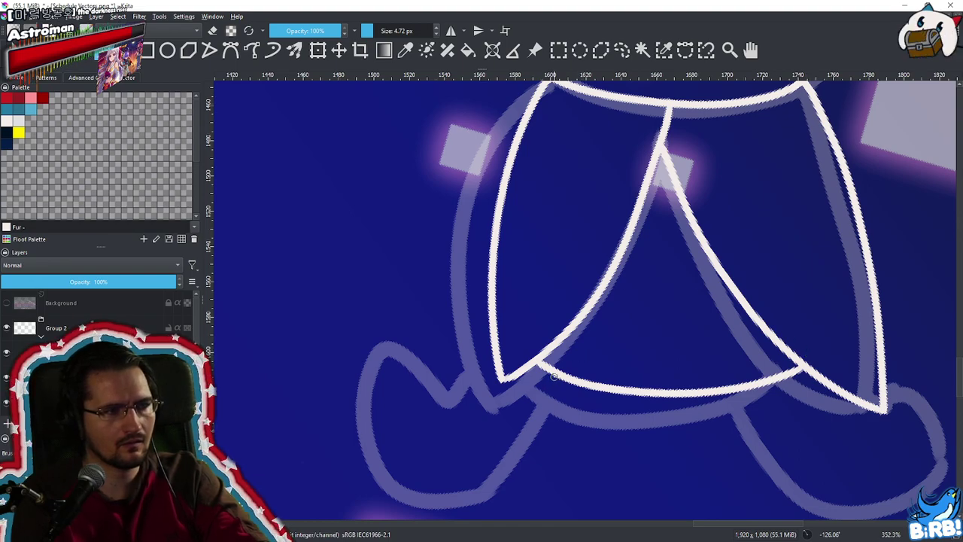
key("ctrl+z")
left_click_drag(540, 364, 703, 376)
key("ctrl+z")
left_click_drag(547, 359, 809, 358)
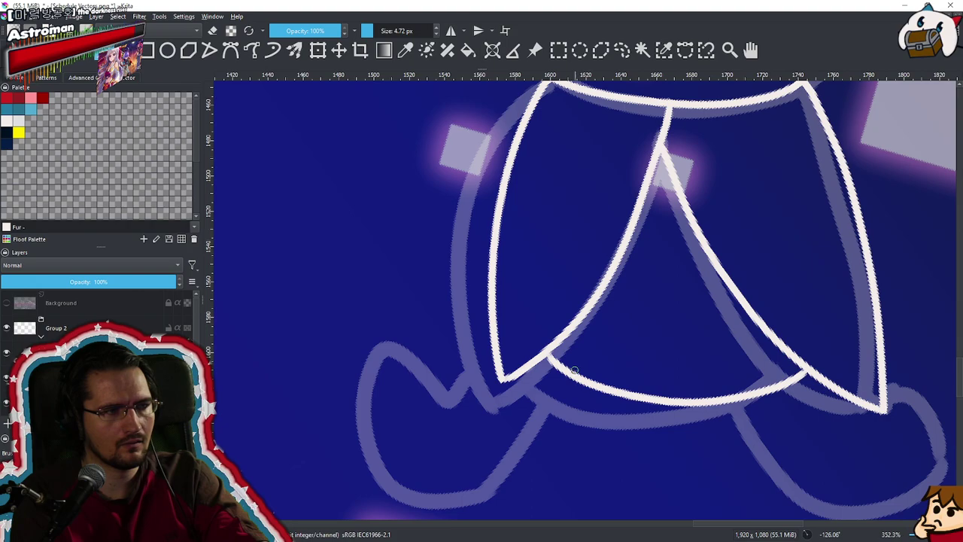
key("e")
mouse_move(560, 367)
left_mouse_down()
mouse_move(572, 356)
mouse_move(550, 370)
left_mouse_up()
key("e")
Ink the left leg and rounded, upturned foot below the left body flap
left_click_drag(587, 340, 535, 469)
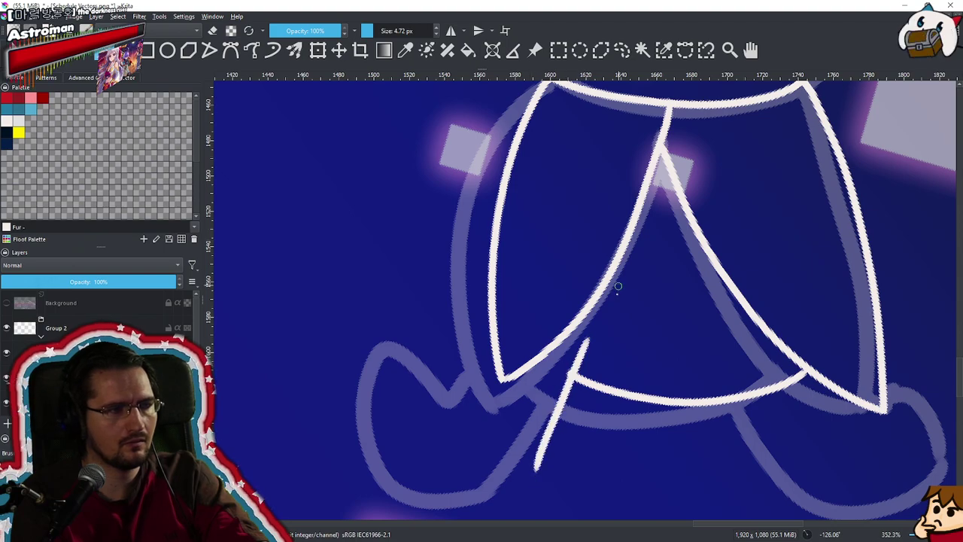
key("ctrl+z")
mouse_move(588, 347)
left_mouse_down()
mouse_move(515, 481)
mouse_move(426, 381)
mouse_move(463, 414)
left_mouse_up()
key("ctrl+z")
mouse_move(425, 387)
left_mouse_down()
mouse_move(435, 378)
mouse_move(491, 411)
mouse_move(499, 369)
left_mouse_up()
Ink the right leg and rounded, upturned foot below the right body flap
left_click_drag(731, 361, 598, 362)
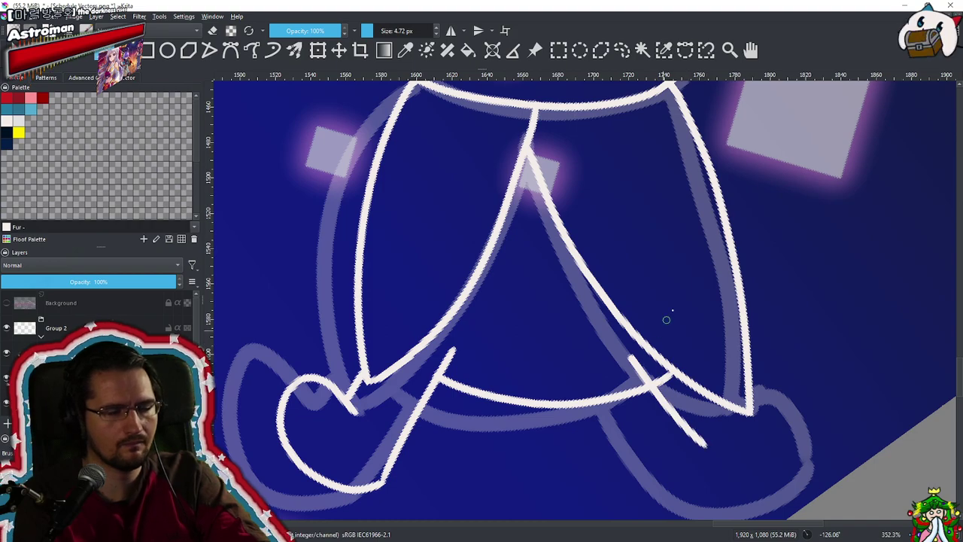
mouse_move(630, 360)
left_mouse_down()
mouse_move(764, 472)
mouse_move(821, 370)
left_mouse_up()
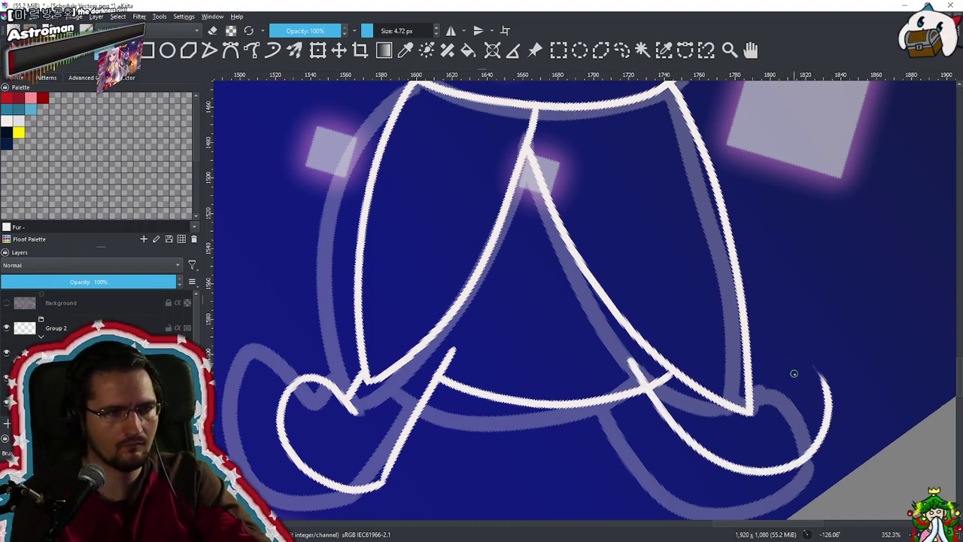
key("ctrl+z")
mouse_move(631, 366)
left_mouse_down()
mouse_move(671, 429)
mouse_move(721, 474)
left_mouse_up()
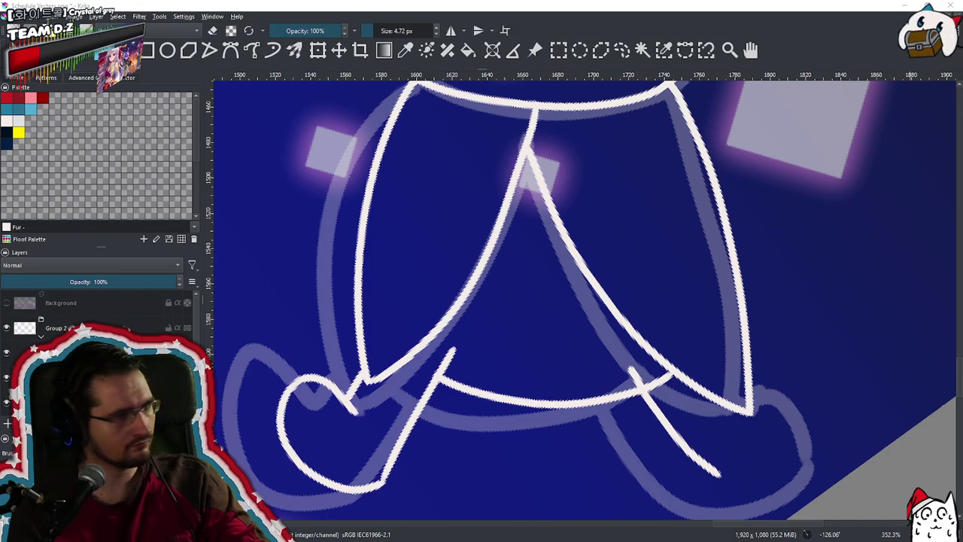
left_click(727, 468)
mouse_move(719, 472)
left_mouse_down()
mouse_move(780, 370)
mouse_move(761, 386)
mouse_move(778, 376)
mouse_move(734, 378)
mouse_move(675, 444)
left_mouse_up()
Erase the leg line ends that overshoot the hem into the crowned character's body
left_click_drag(709, 402, 726, 226)
key("e")
mouse_move(634, 347)
left_mouse_down()
mouse_move(648, 376)
mouse_move(651, 363)
mouse_move(678, 359)
mouse_move(677, 342)
mouse_move(691, 355)
mouse_move(667, 381)
mouse_move(626, 482)
mouse_move(647, 405)
mouse_move(662, 395)
mouse_move(639, 451)
mouse_move(651, 425)
mouse_move(652, 450)
mouse_move(661, 424)
mouse_move(661, 446)
mouse_move(678, 436)
mouse_move(678, 459)
left_mouse_up()
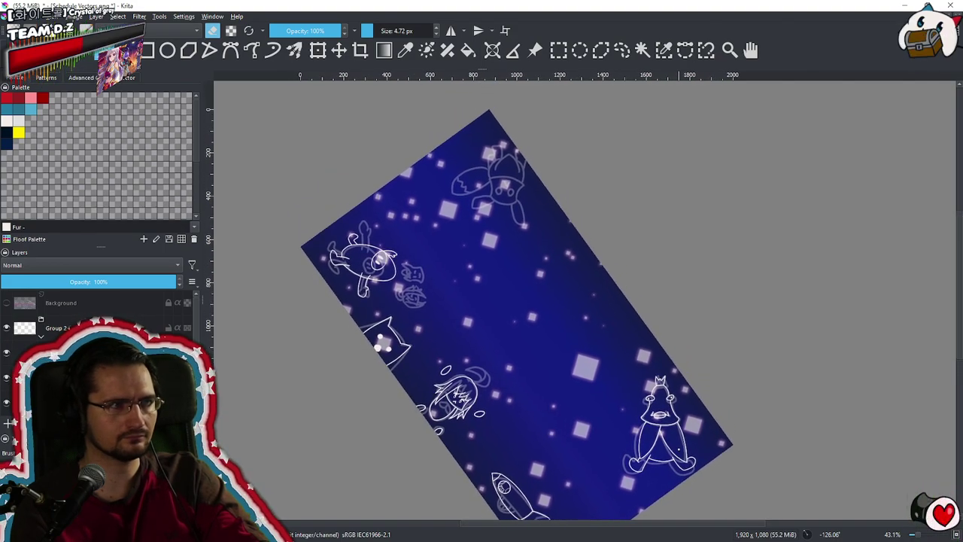
Reorient the canvas to examine the uninked long-eared, bushy-tailed character sketch upright and close up
left_click_drag(691, 419, 489, 289)
left_click_drag(641, 360, 658, 382)
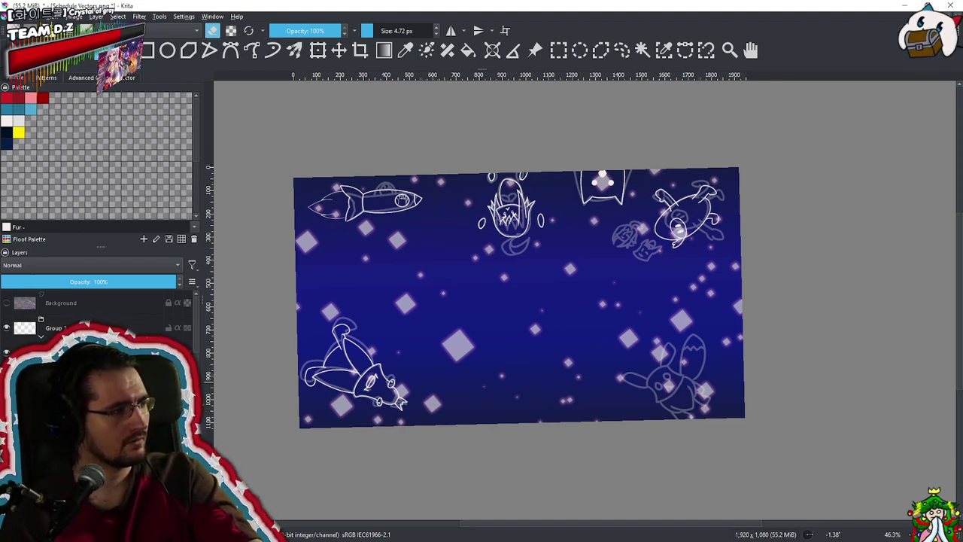
scroll(98, 324, "up", 3)
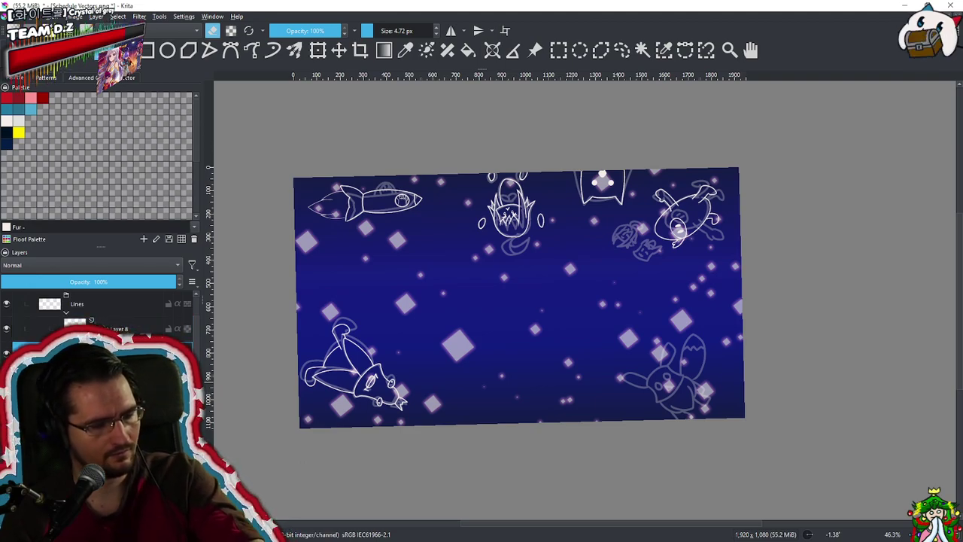
left_click_drag(694, 401, 655, 362)
scroll(654, 362, "up", 3)
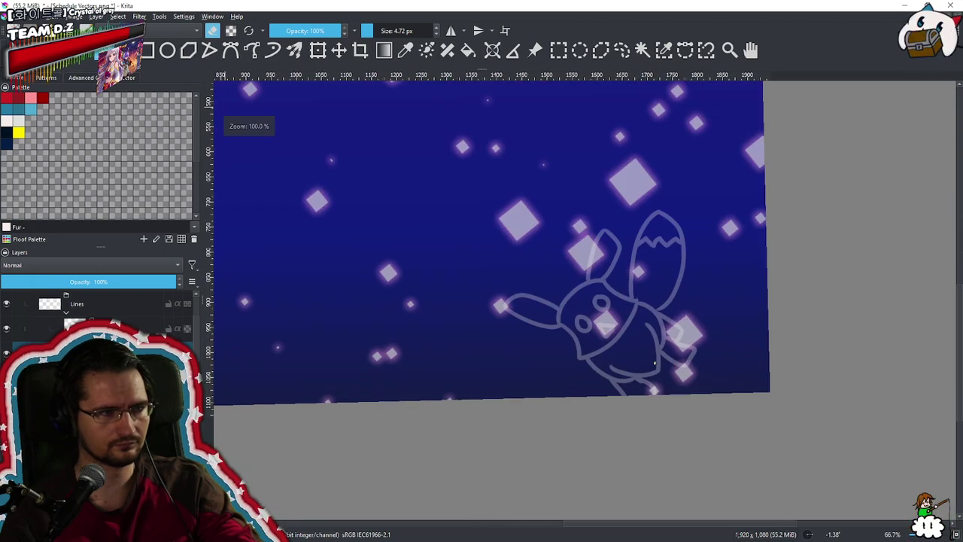
scroll(655, 364, "up", 1)
left_click_drag(657, 292, 644, 340)
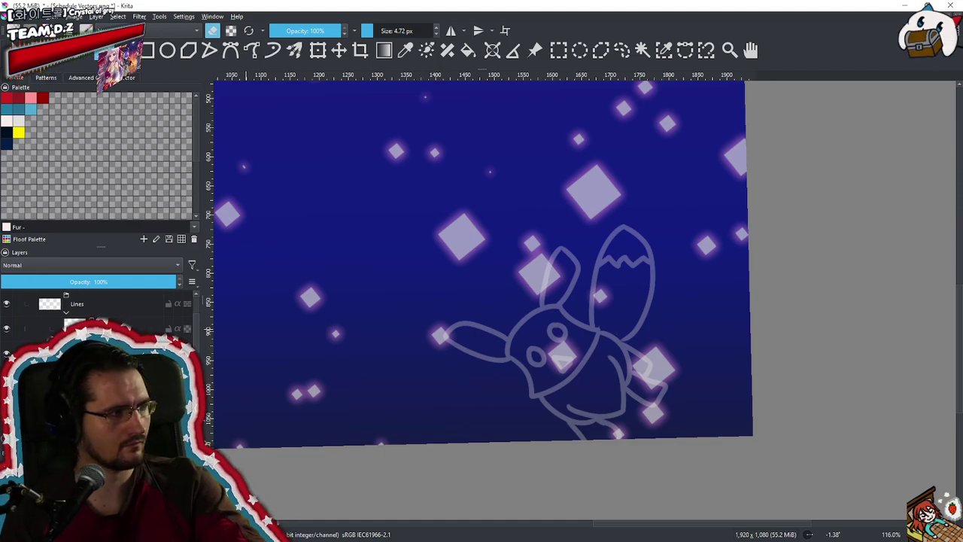
scroll(114, 322, "down", 2)
left_click_drag(711, 329, 629, 409)
left_click_drag(522, 346, 528, 361)
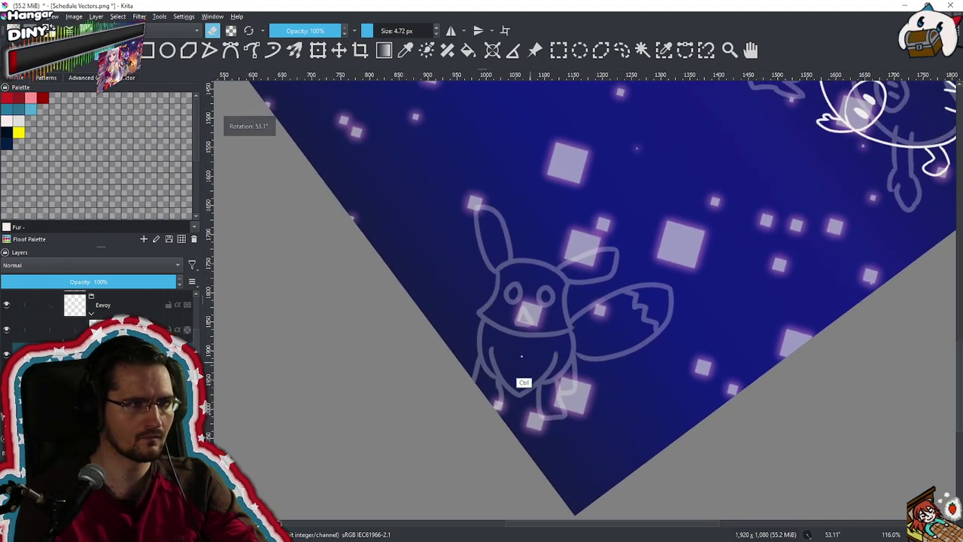
scroll(528, 361, "up", 4)
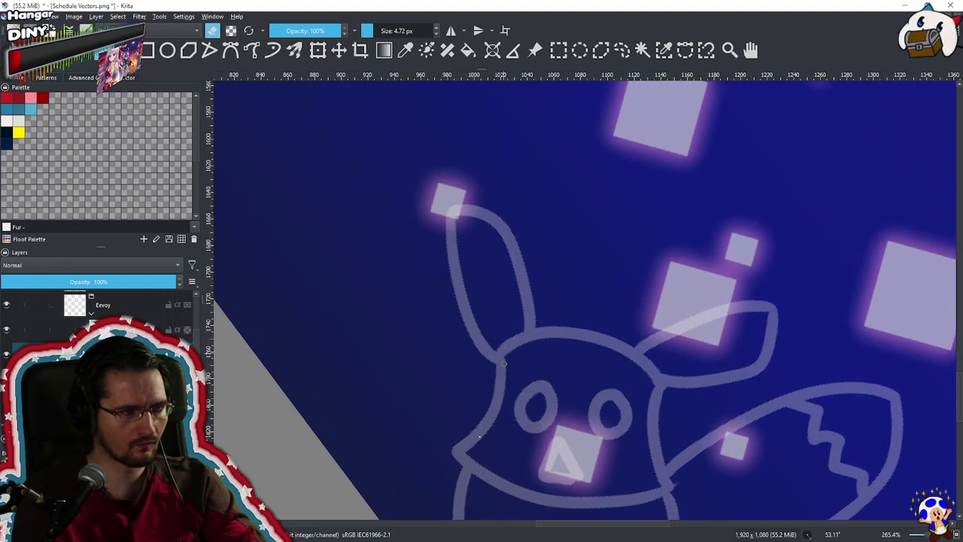
Ink the long-eared character's left cheek line, curved lower head edge and right cheek line over the sketch
key("e")
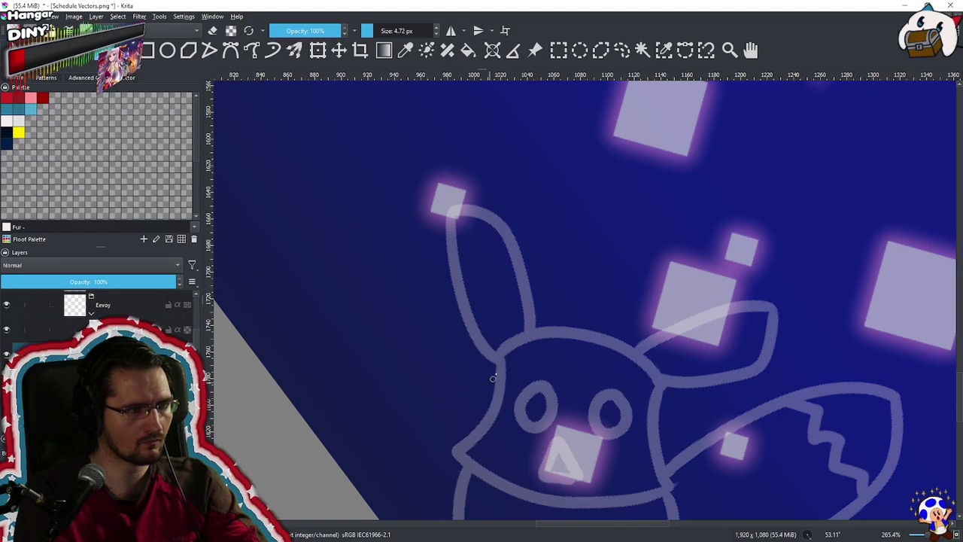
left_click_drag(491, 415, 458, 446)
key("ctrl+z")
left_click_drag(501, 352, 456, 460)
key("ctrl+z")
mouse_move(497, 352)
left_mouse_down()
mouse_move(475, 432)
mouse_move(463, 438)
mouse_move(475, 460)
mouse_move(659, 477)
left_mouse_up()
key("ctrl+z")
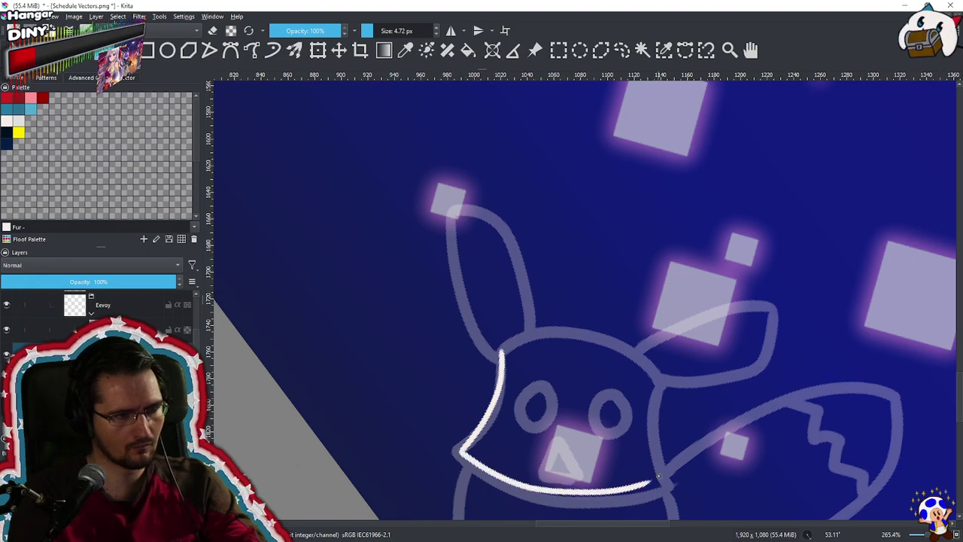
key("ctrl+z")
mouse_move(460, 452)
left_mouse_down()
mouse_move(565, 505)
mouse_move(658, 470)
left_mouse_up()
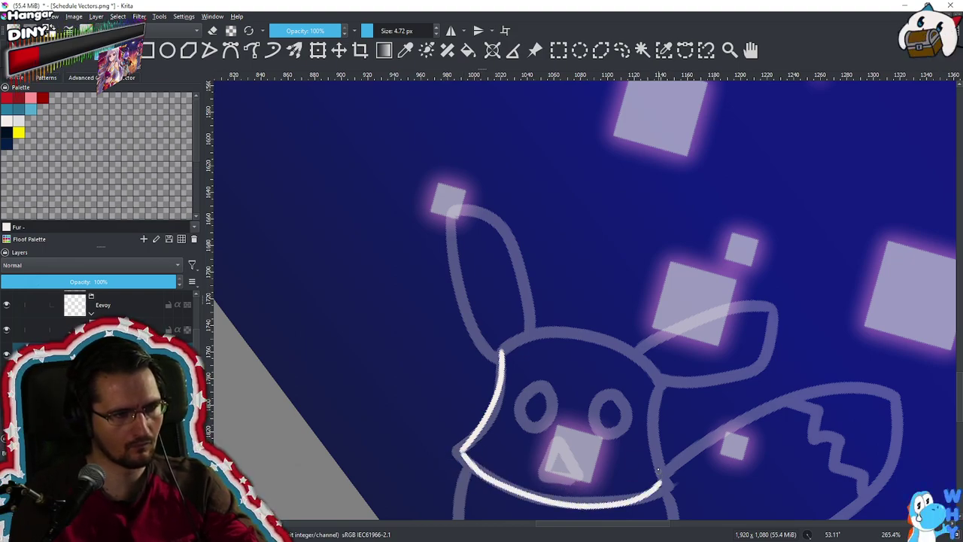
left_click_drag(662, 381, 656, 482)
Ink the curved top of the head between both cheek lines and erase the overshoot at its right corner
left_click_drag(546, 383, 627, 396)
left_click_drag(624, 418, 632, 376)
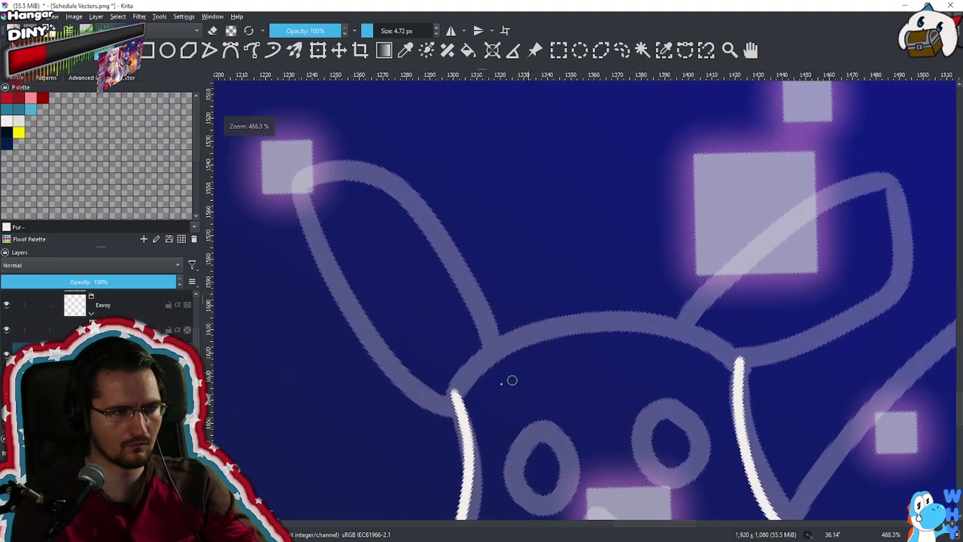
mouse_move(454, 388)
left_mouse_down()
mouse_move(560, 335)
mouse_move(720, 340)
left_mouse_up()
key("ctrl+z")
mouse_move(455, 391)
left_mouse_down()
mouse_move(656, 323)
mouse_move(742, 360)
left_mouse_up()
key("ctrl+z")
mouse_move(455, 392)
left_mouse_down()
mouse_move(640, 320)
mouse_move(744, 360)
left_mouse_up()
key("ctrl+z")
mouse_move(456, 390)
left_mouse_down()
mouse_move(504, 352)
mouse_move(742, 361)
left_mouse_up()
key("ctrl+z")
mouse_move(455, 390)
left_mouse_down()
mouse_move(486, 366)
mouse_move(690, 334)
mouse_move(745, 368)
left_mouse_up()
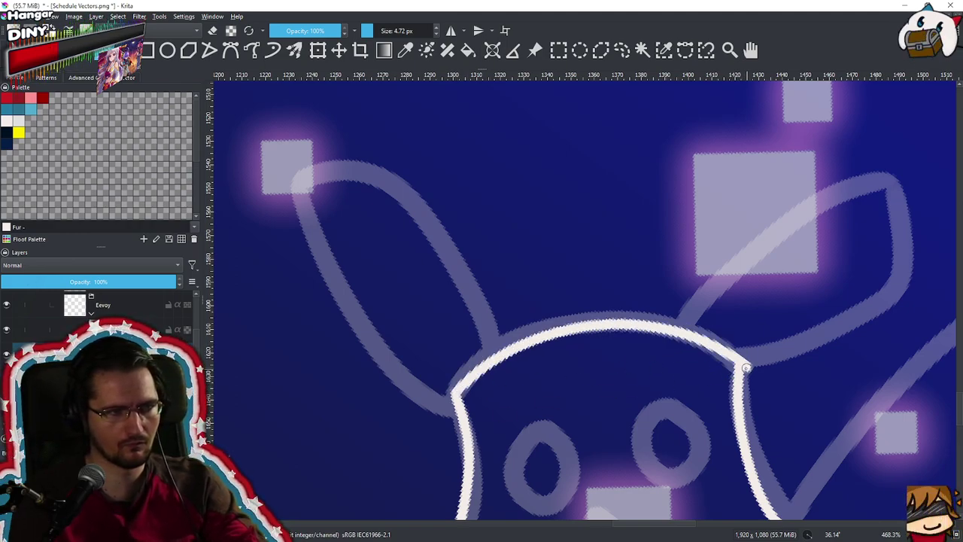
key("e")
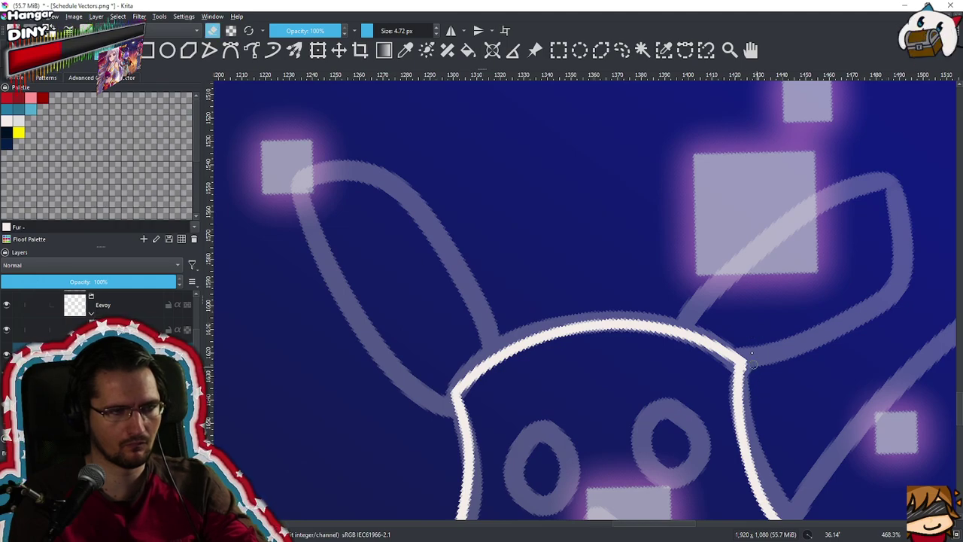
mouse_move(751, 362)
left_mouse_down()
mouse_move(750, 387)
mouse_move(702, 411)
left_mouse_up()
Ink the pointed right ear as two curves meeting at a tip, rising from the top right of the head
mouse_move(697, 352)
left_mouse_down()
mouse_move(584, 395)
mouse_move(724, 224)
left_mouse_up()
scroll(584, 395, "up", 3)
key("e")
key("ctrl+z")
mouse_move(599, 372)
left_mouse_down()
mouse_move(720, 243)
mouse_move(881, 197)
mouse_move(881, 218)
mouse_move(692, 371)
left_mouse_up()
key("ctrl+z")
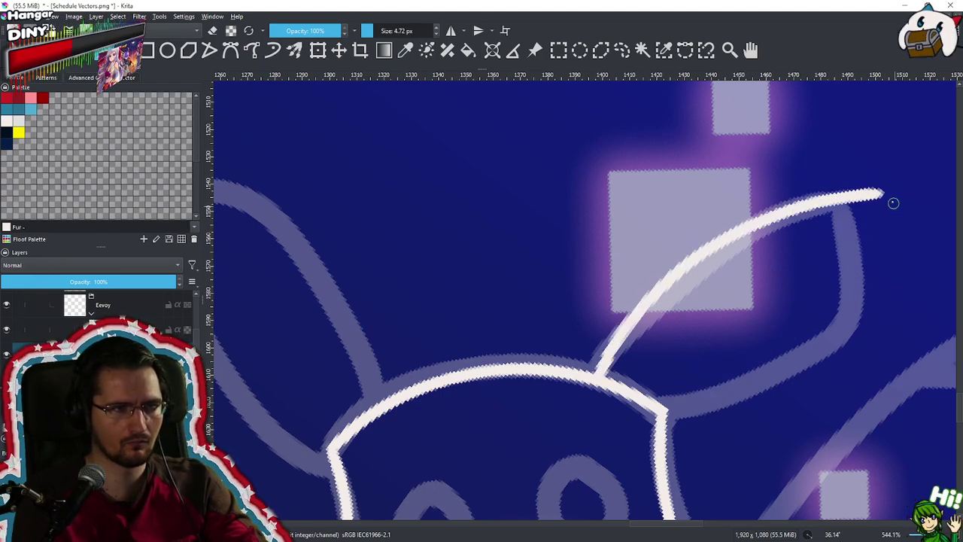
mouse_move(880, 196)
left_mouse_down()
mouse_move(855, 298)
mouse_move(670, 414)
left_mouse_up()
scroll(727, 301, "down", 6)
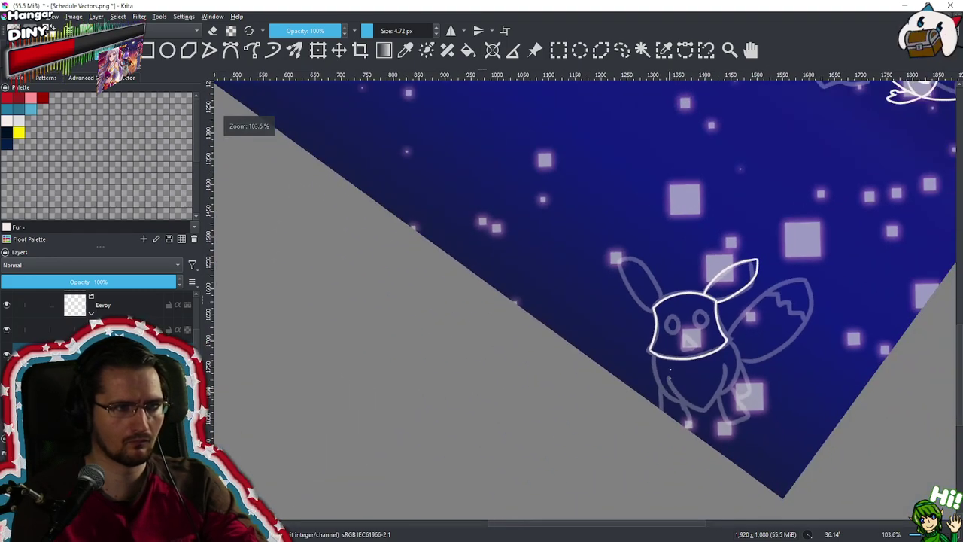
Ink the pointed left ear, angled further outward than the sketch, as two curves meeting at a tip
scroll(675, 344, "up", 5)
mouse_move(659, 298)
left_mouse_down()
mouse_move(627, 271)
mouse_move(522, 258)
mouse_move(542, 287)
mouse_move(639, 338)
left_mouse_up()
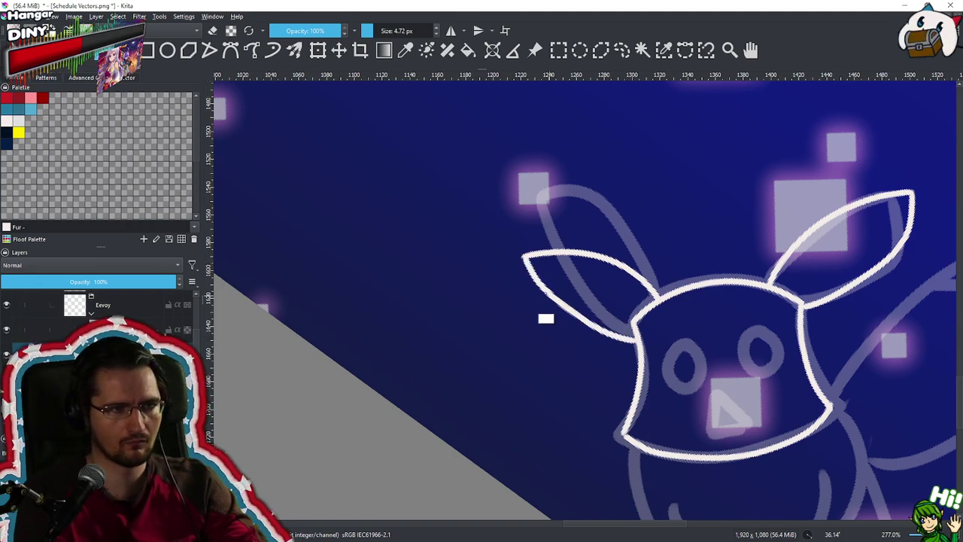
key("ctrl+z")
left_click_drag(524, 259, 634, 327)
key("ctrl+z")
mouse_move(526, 259)
left_mouse_down()
mouse_move(647, 337)
mouse_move(642, 452)
left_mouse_up()
Ink the left side of the body below the head, ending in a jagged fur tuft
left_click_drag(699, 354, 648, 335)
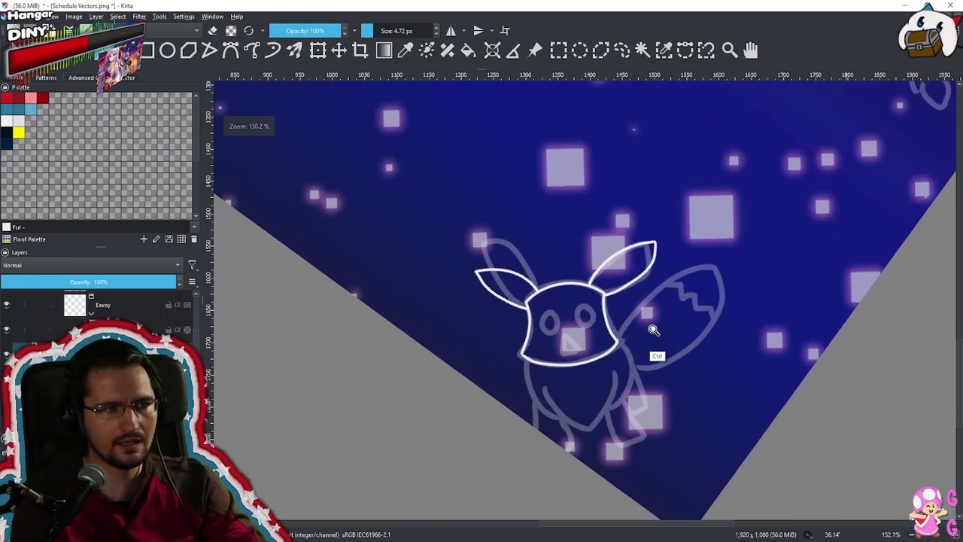
scroll(648, 335, "up", 4)
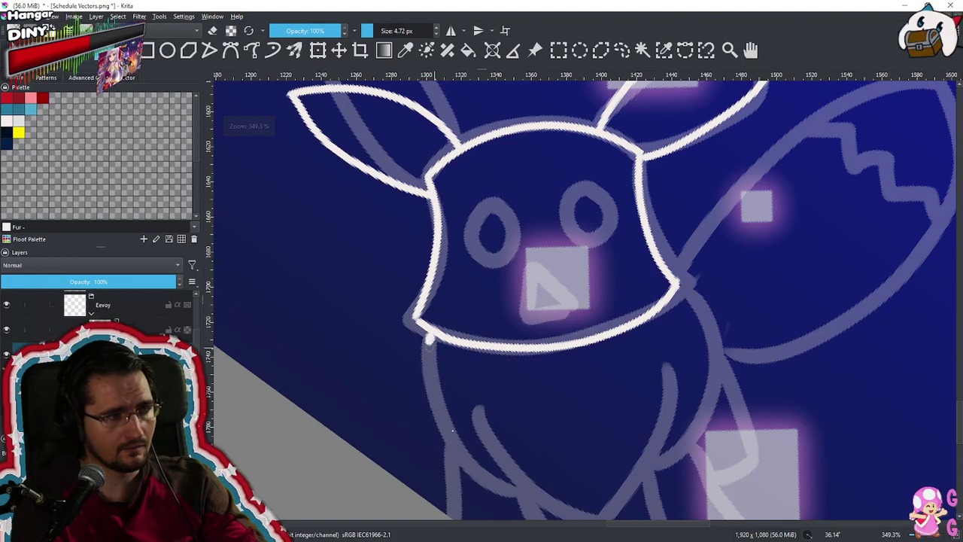
mouse_move(426, 331)
left_mouse_down()
mouse_move(442, 465)
mouse_move(467, 439)
mouse_move(505, 475)
left_mouse_up()
key("ctrl+z")
left_click_drag(453, 459, 517, 483)
Ink the V-shaped chest fur with two long curves meeting at a jagged point below the head
mouse_move(478, 415)
left_mouse_down()
mouse_move(555, 523)
mouse_move(497, 392)
left_mouse_up()
key("ctrl+z")
left_click_drag(431, 288, 519, 408)
key("ctrl+z")
mouse_move(431, 286)
left_mouse_down()
mouse_move(536, 402)
mouse_move(536, 426)
mouse_move(602, 310)
mouse_move(598, 293)
left_mouse_up()
key("ctrl+z")
left_click_drag(536, 426, 621, 246)
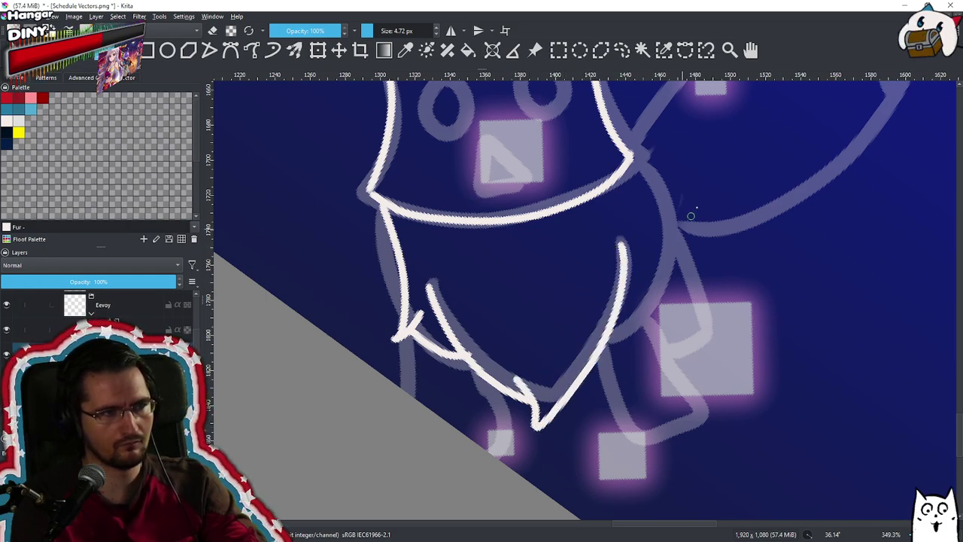
Ink the jagged fur tufts branching outward from the right chest line
scroll(615, 332, "up", 1)
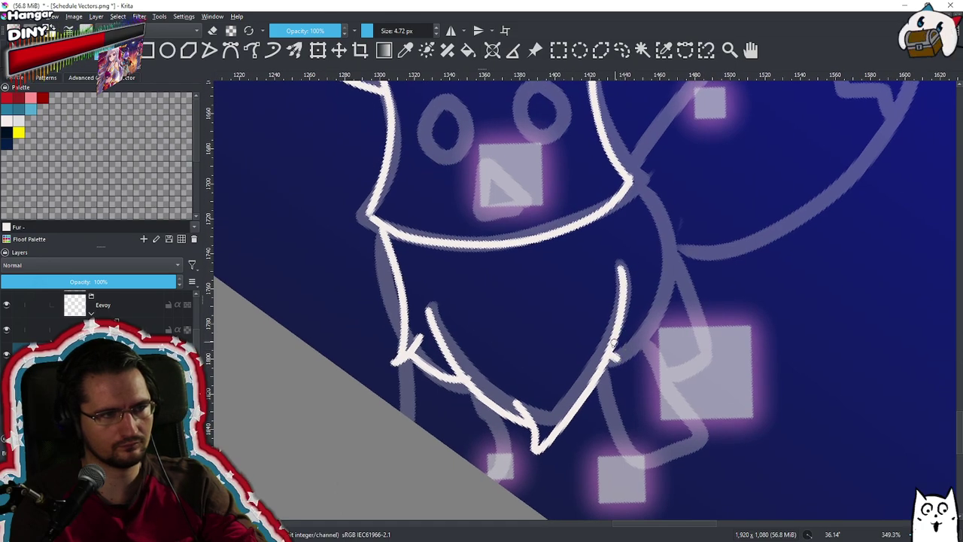
mouse_move(622, 372)
left_mouse_down()
mouse_move(646, 335)
mouse_move(656, 359)
mouse_move(661, 343)
mouse_move(641, 192)
left_mouse_up()
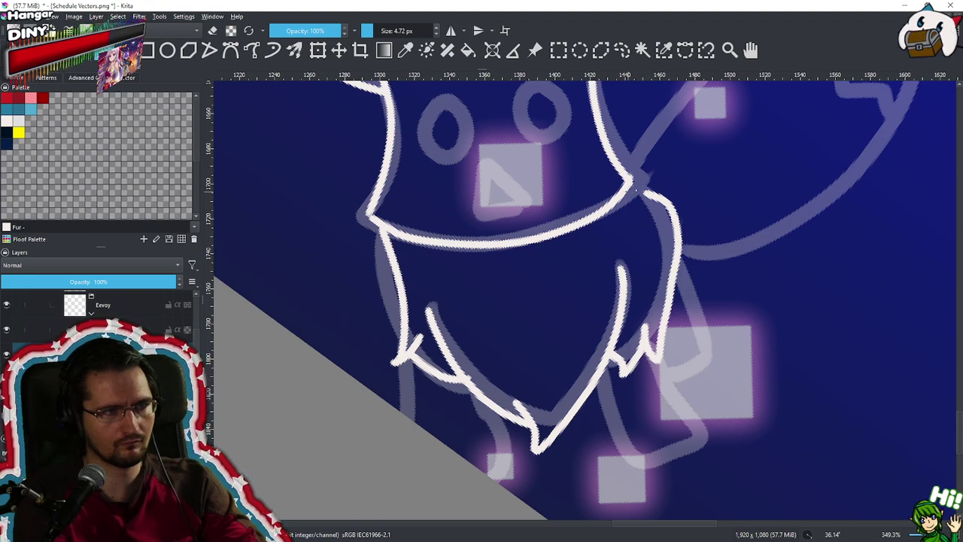
scroll(692, 189, "down", 5)
scroll(631, 285, "up", 5)
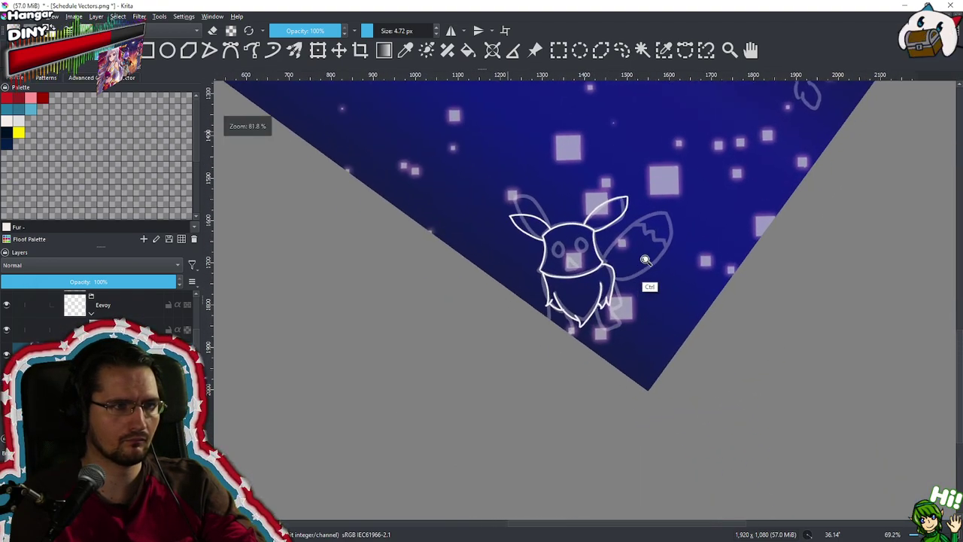
key("ctrl+z")
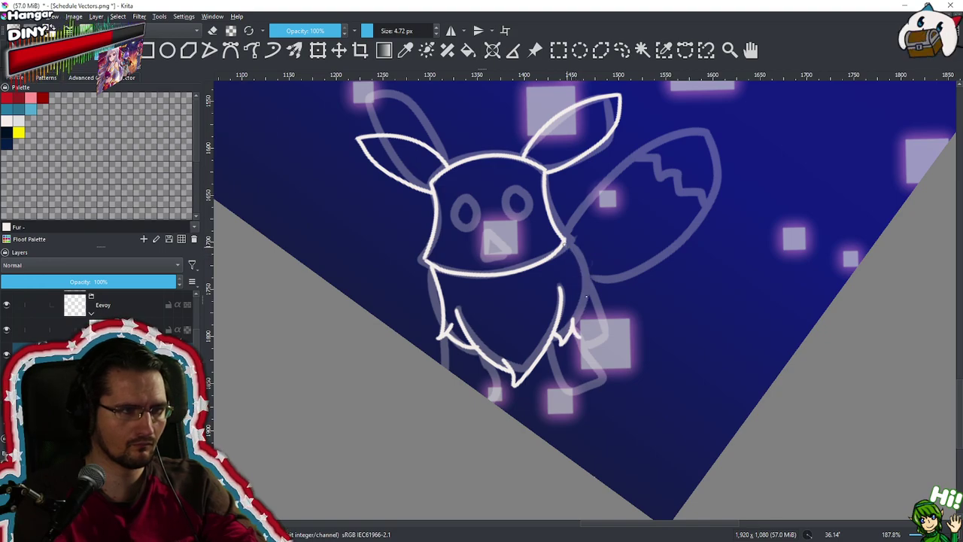
Ink the right side of the body as one curve from the head's lower right corner to the fur tuft
left_click_drag(565, 246, 564, 340)
key("ctrl+z")
left_click_drag(564, 246, 581, 335)
key("ctrl+z")
left_click_drag(564, 247, 578, 337)
key("ctrl+z")
left_click_drag(563, 251, 578, 333)
key("ctrl+z")
left_click_drag(560, 249, 583, 324)
left_click_drag(582, 284, 578, 331)
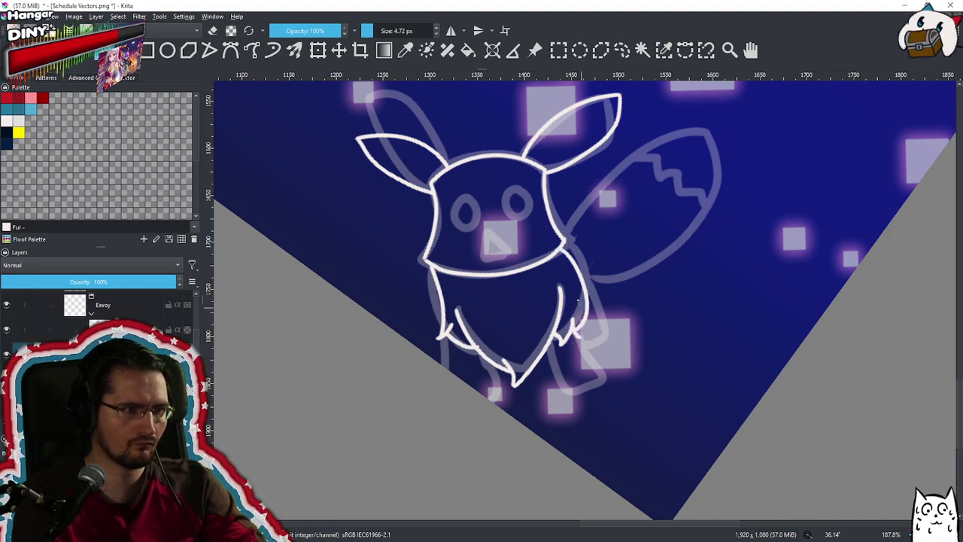
key("ctrl+z")
left_click_drag(563, 250, 578, 331)
Erase the stray line ends around the right fur tuft
key("e")
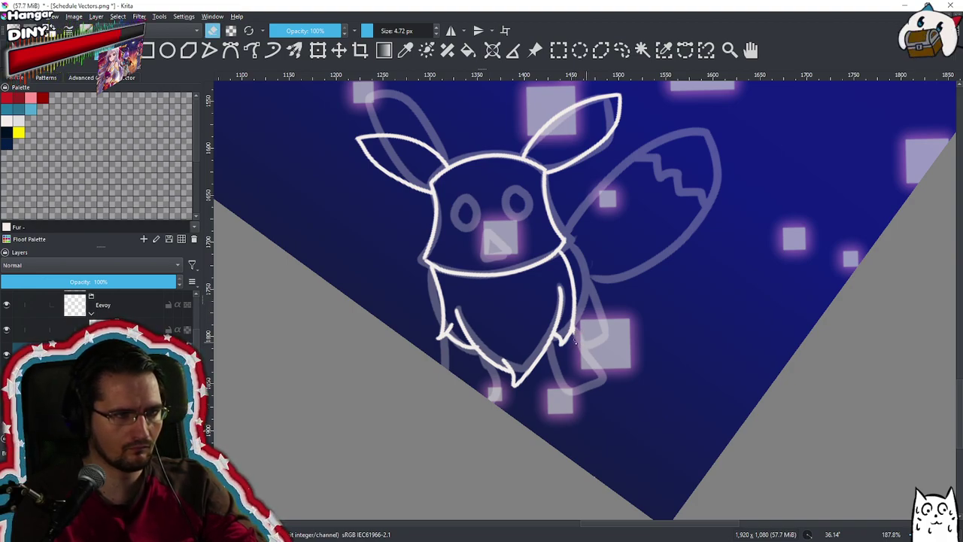
left_click_drag(589, 331, 600, 301)
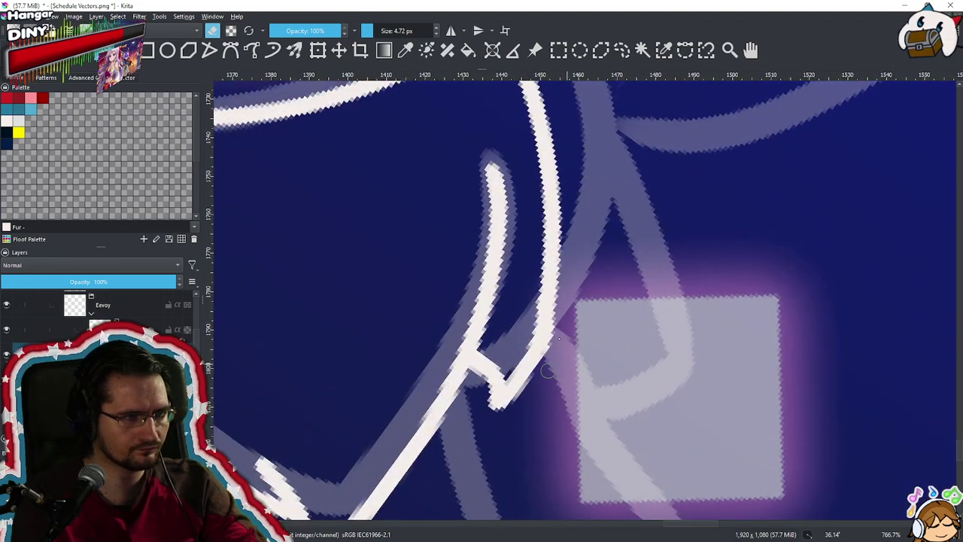
left_click_drag(558, 379, 561, 481)
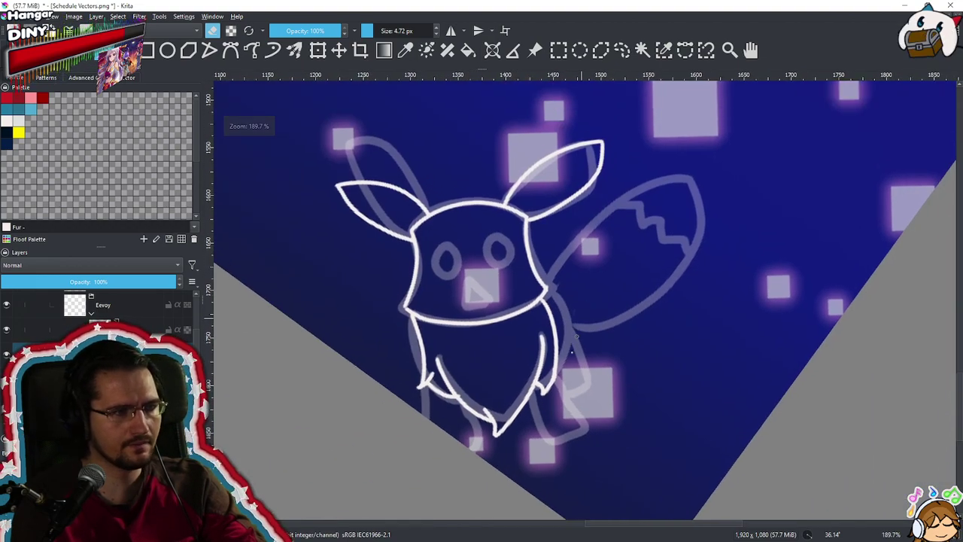
left_click_drag(595, 294, 633, 230)
left_click_drag(556, 362, 530, 408)
key("e")
key("e")
key("e")
key("e")
key("e")
key("e")
key("e")
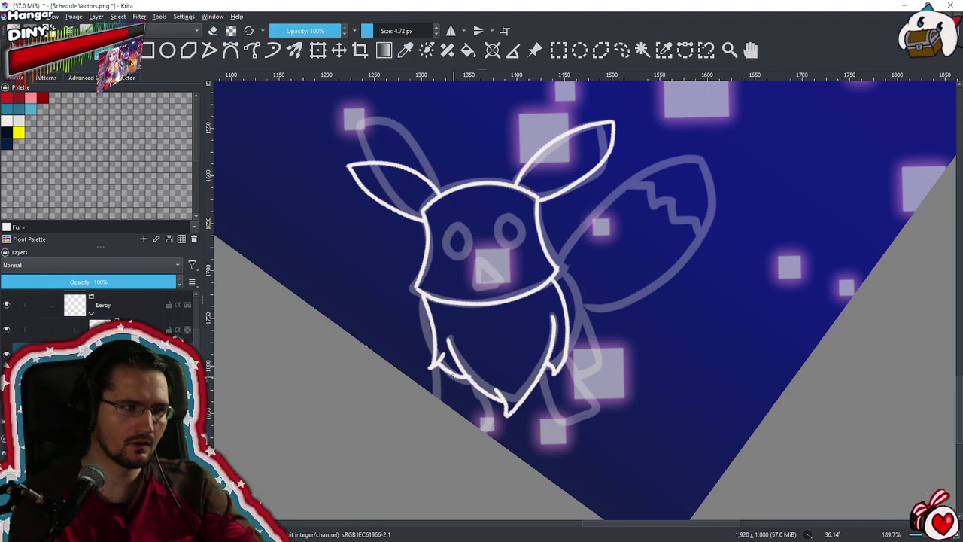
Ink the left front leg with two short curves running from the chest fur to the canvas edge
left_click_drag(453, 378, 456, 413)
key("ctrl+z")
left_click_drag(451, 376, 451, 415)
key("ctrl+z")
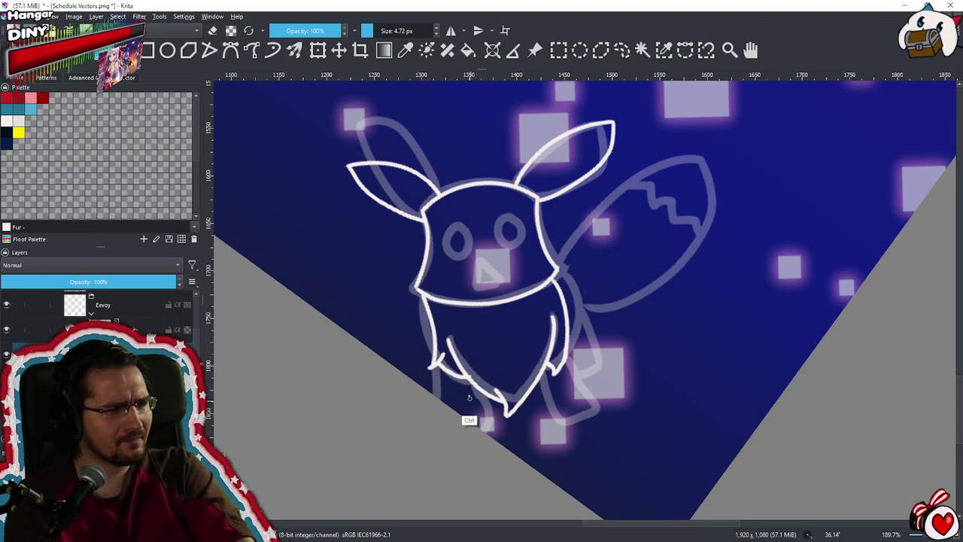
left_click_drag(452, 373, 453, 407)
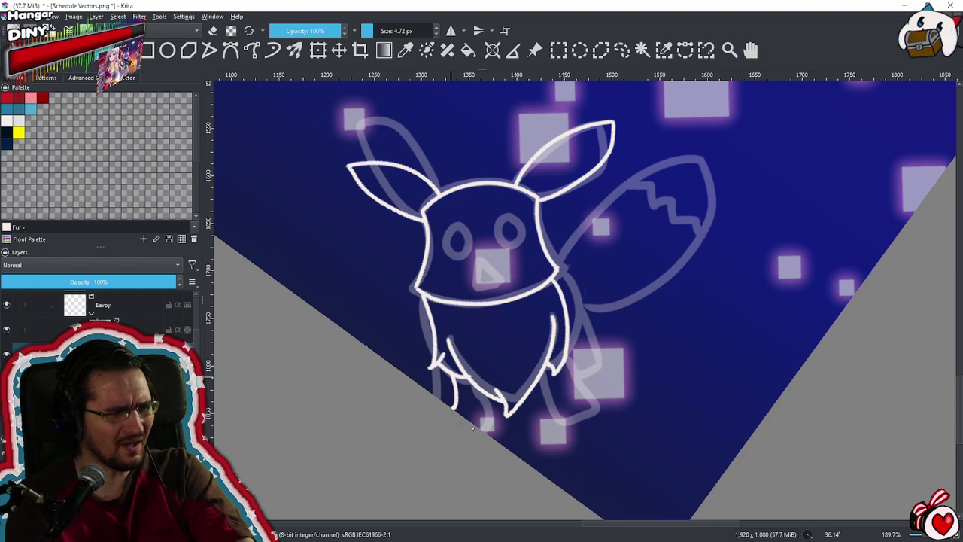
key("ctrl+z")
key("ctrl+z")
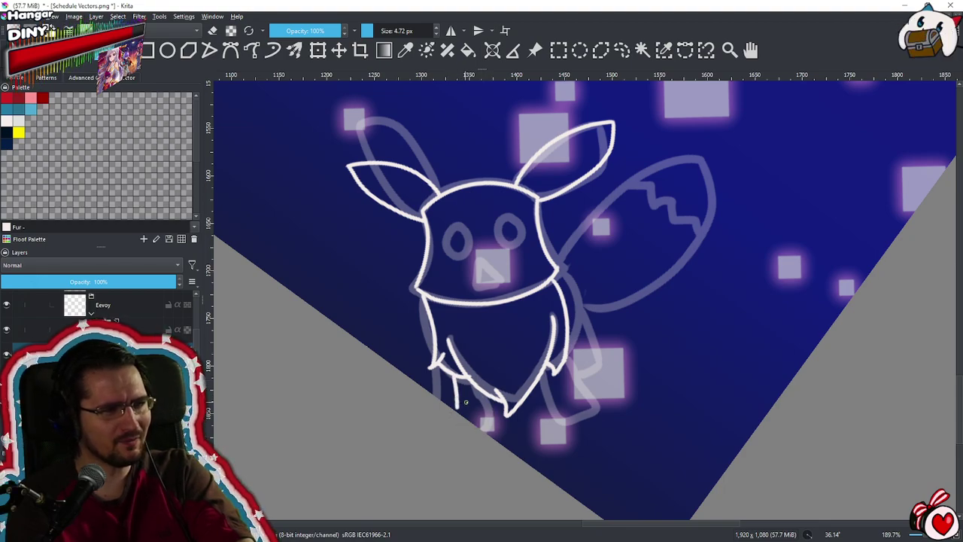
mouse_move(484, 393)
left_mouse_down()
mouse_move(485, 420)
mouse_move(471, 426)
mouse_move(458, 407)
mouse_move(491, 433)
left_mouse_up()
key("ctrl+z")
key("ctrl+z")
key("ctrl+z")
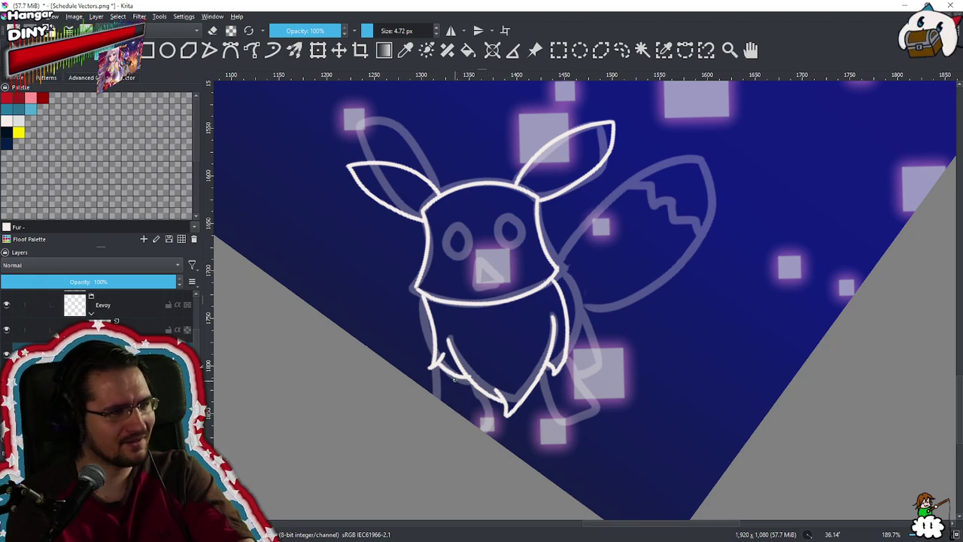
left_click_drag(454, 375, 461, 406)
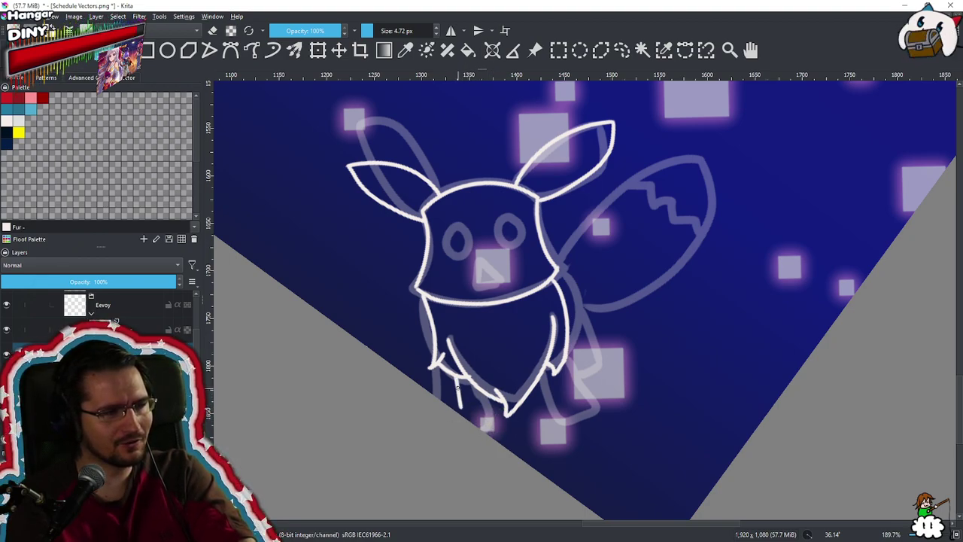
key("ctrl+z")
left_click_drag(455, 375, 457, 405)
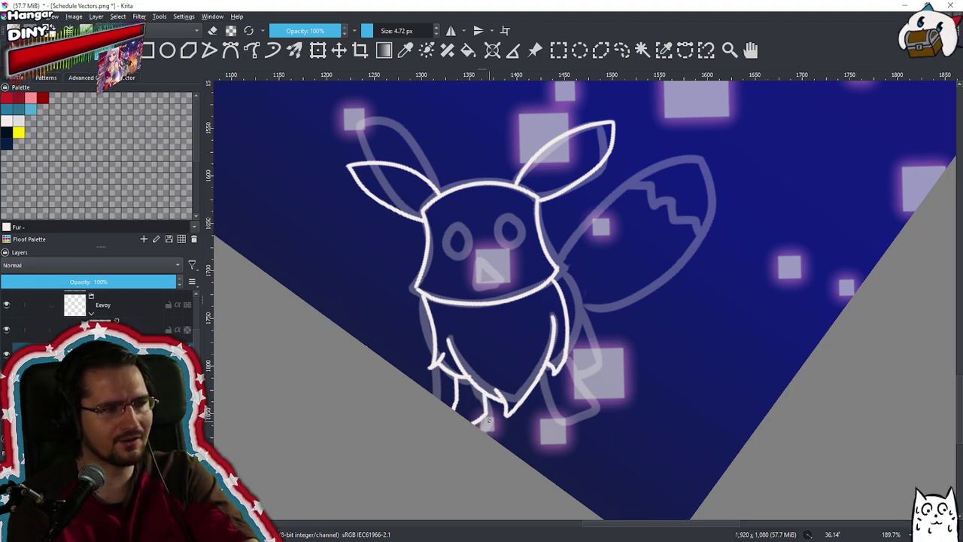
Ink the inner and outer lines of the right front leg below the chest fur
mouse_move(539, 380)
left_mouse_down()
mouse_move(549, 412)
mouse_move(578, 347)
mouse_move(565, 345)
mouse_move(541, 383)
mouse_move(549, 419)
mouse_move(548, 386)
mouse_move(579, 391)
mouse_move(543, 420)
mouse_move(587, 405)
left_mouse_up()
key("ctrl+z")
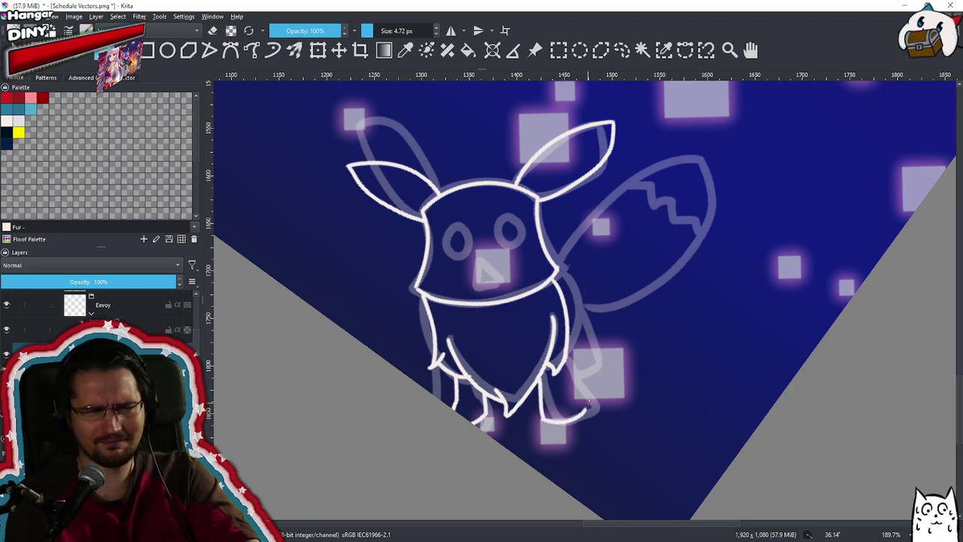
key("ctrl+z")
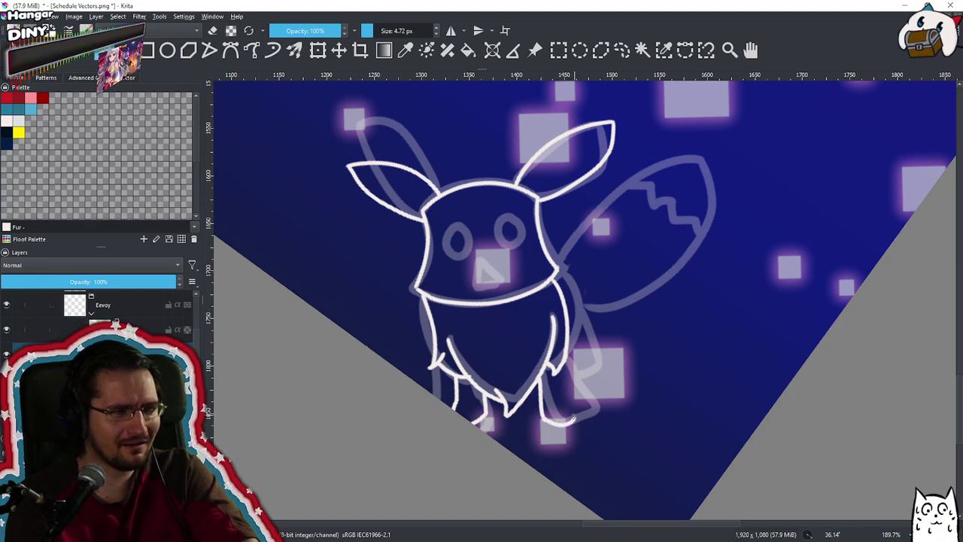
key("ctrl+z")
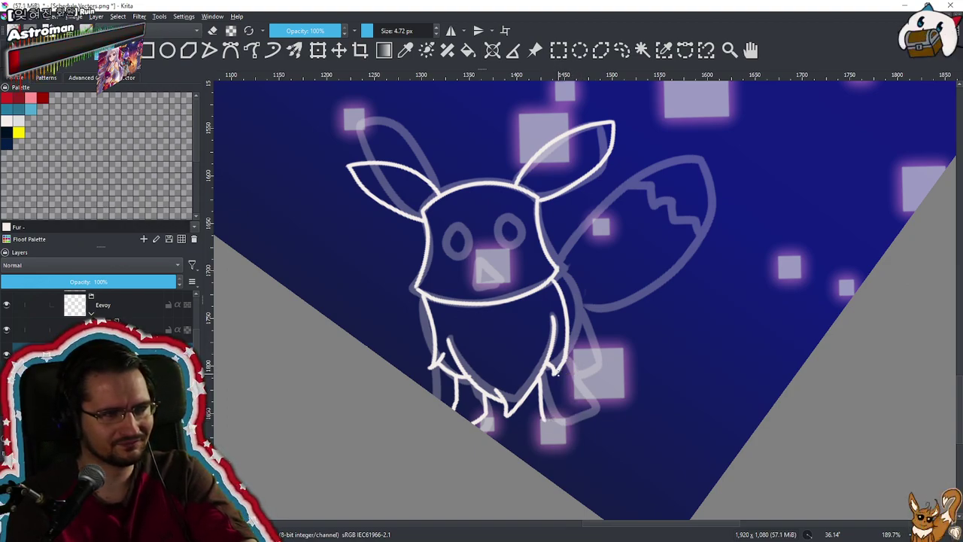
left_click_drag(563, 385, 563, 399)
key("ctrl+z")
mouse_move(563, 366)
left_mouse_down()
mouse_move(563, 397)
mouse_move(572, 372)
mouse_move(564, 419)
mouse_move(561, 387)
mouse_move(546, 434)
mouse_move(554, 424)
mouse_move(567, 472)
mouse_move(530, 485)
left_mouse_up()
key("ctrl+z")
key("ctrl+z")
mouse_move(568, 411)
left_mouse_down()
mouse_move(616, 442)
mouse_move(564, 488)
left_mouse_up()
left_click_drag(579, 402, 605, 338)
Redraw the right front leg's foot as a small rounded paw
mouse_move(605, 339)
left_mouse_down()
mouse_move(599, 375)
mouse_move(595, 364)
mouse_move(606, 365)
left_mouse_up()
key("ctrl+z")
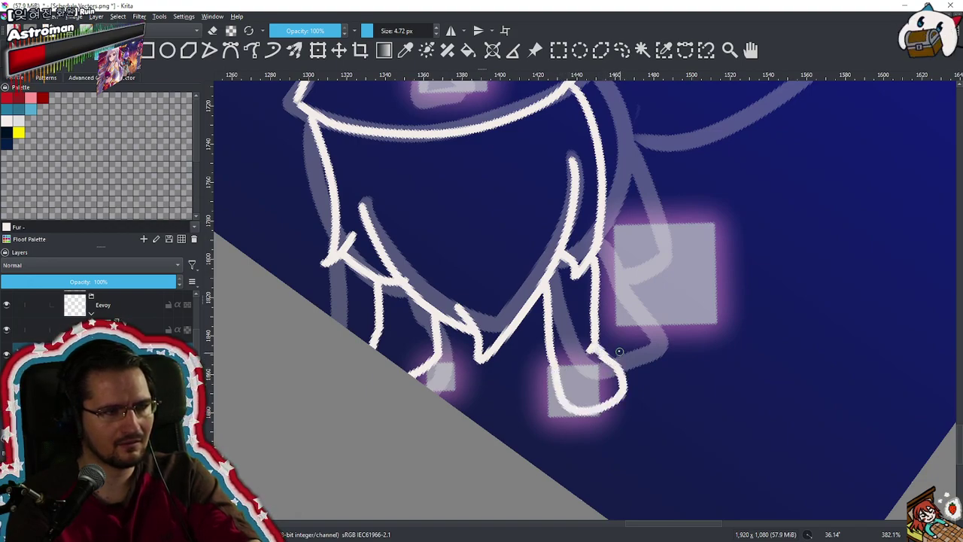
key("ctrl+z")
key("ctrl+z")
mouse_move(552, 368)
left_mouse_down()
mouse_move(584, 409)
mouse_move(596, 349)
mouse_move(602, 382)
mouse_move(595, 350)
mouse_move(550, 388)
mouse_move(595, 349)
left_mouse_up()
key("ctrl+z")
key("ctrl+z")
left_click_drag(613, 310, 605, 395)
Ink the tail's upper edge as an arc from the head's lower right corner up to a pointed tip
scroll(605, 395, "up", 7)
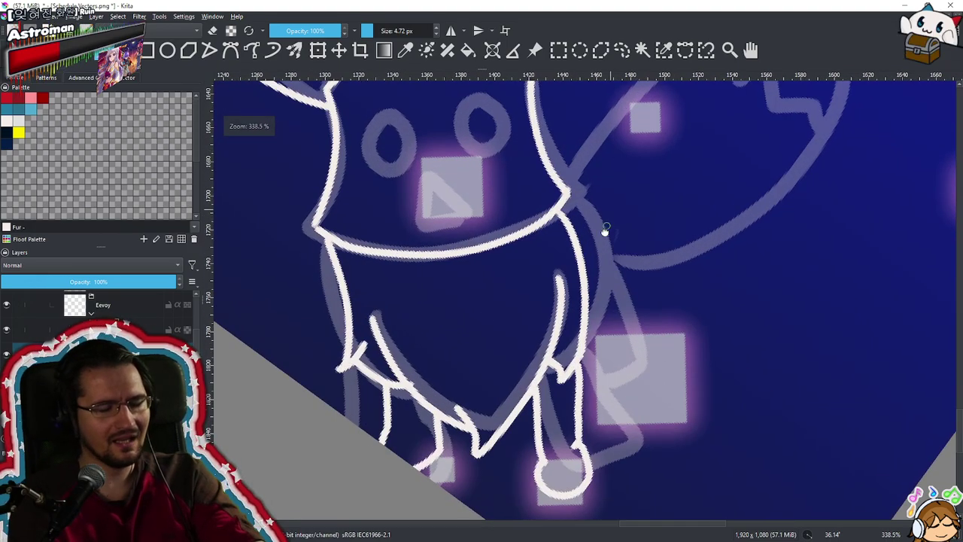
left_click_drag(606, 228, 578, 293)
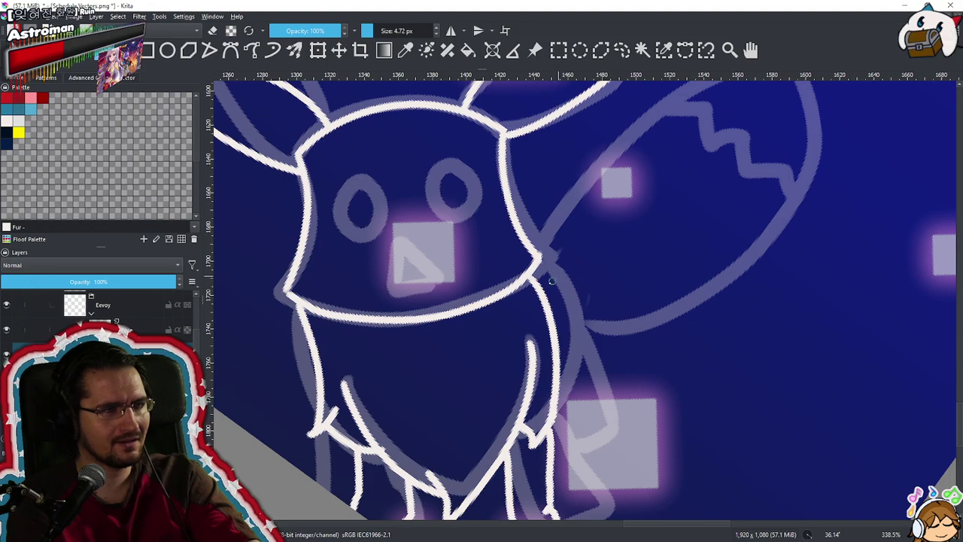
mouse_move(536, 268)
left_mouse_down()
mouse_move(623, 199)
mouse_move(736, 183)
left_mouse_up()
key("ctrl+z")
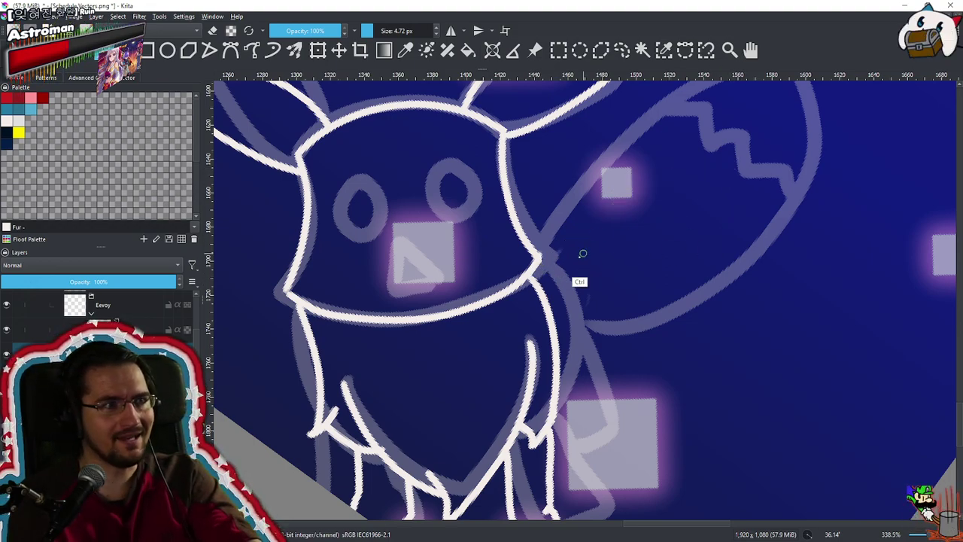
left_click_drag(539, 254, 688, 140)
key("ctrl+z")
left_click_drag(533, 248, 668, 119)
key("ctrl+z")
mouse_move(534, 250)
left_mouse_down()
mouse_move(721, 128)
mouse_move(711, 203)
mouse_move(561, 362)
left_mouse_up()
key("ctrl+z")
Ink the tail's outer and lower edge from the tip curving back down to the right side of the body
left_click_drag(722, 127, 564, 364)
key("ctrl+z")
mouse_move(721, 128)
left_mouse_down()
mouse_move(630, 309)
mouse_move(569, 335)
left_mouse_up()
key("ctrl+z")
mouse_move(721, 128)
left_mouse_down()
mouse_move(687, 272)
mouse_move(565, 375)
left_mouse_up()
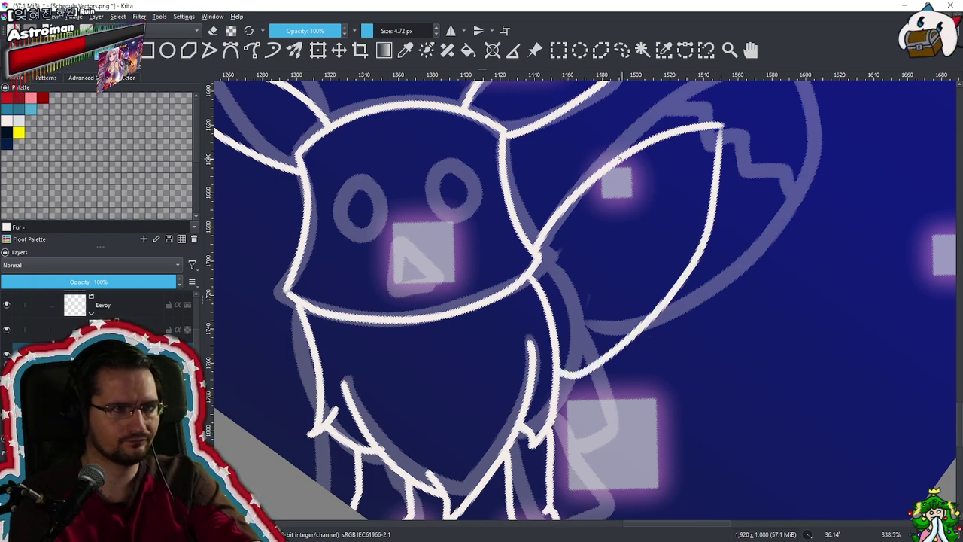
Ink a zigzag fur marking across the tail just below its tip and hide the faint sketch layer
mouse_move(622, 160)
left_mouse_down()
mouse_move(630, 203)
mouse_move(655, 197)
mouse_move(666, 224)
mouse_move(694, 212)
mouse_move(699, 231)
mouse_move(626, 276)
mouse_move(619, 320)
left_mouse_up()
left_click_drag(618, 237, 651, 247)
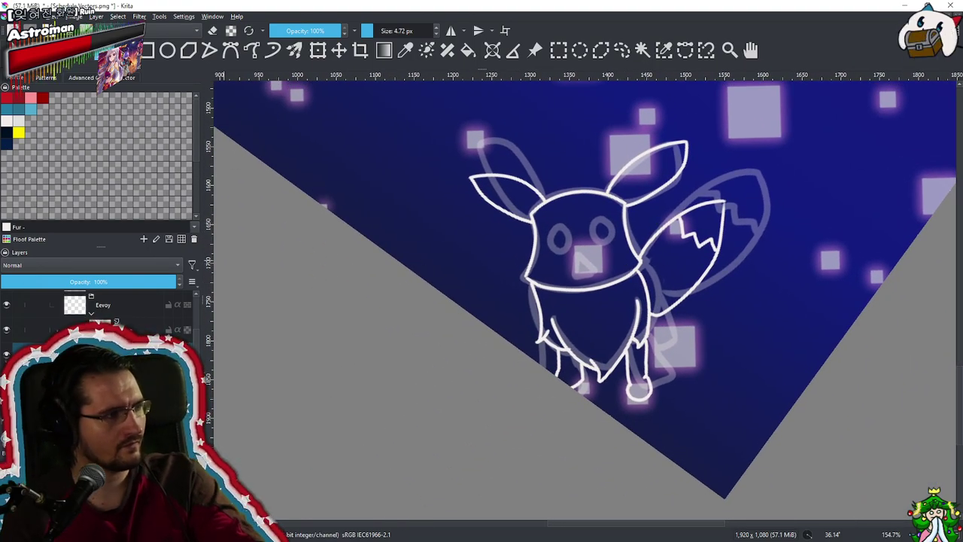
left_click(6, 378)
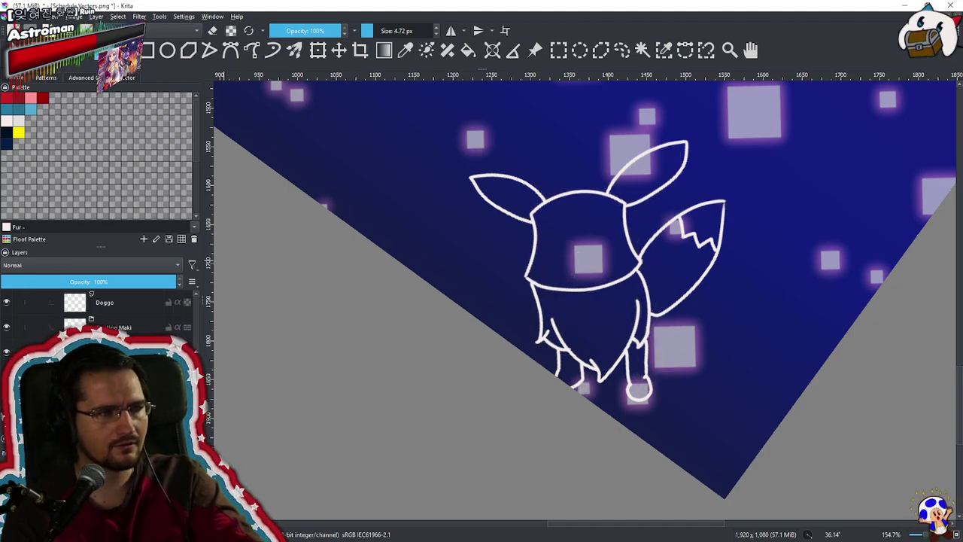
Erase the fur tuft at the body's lower left and redraw the side line down to a lower pointed tuft, cleaning its edge
left_click_drag(639, 375, 555, 393)
mouse_move(488, 418)
left_mouse_down()
mouse_move(469, 341)
mouse_move(490, 249)
left_mouse_up()
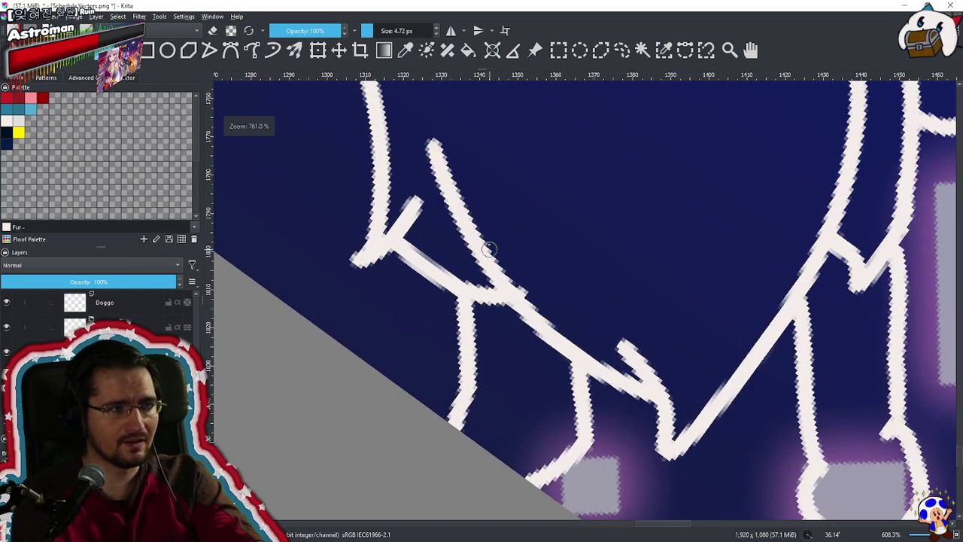
key("e")
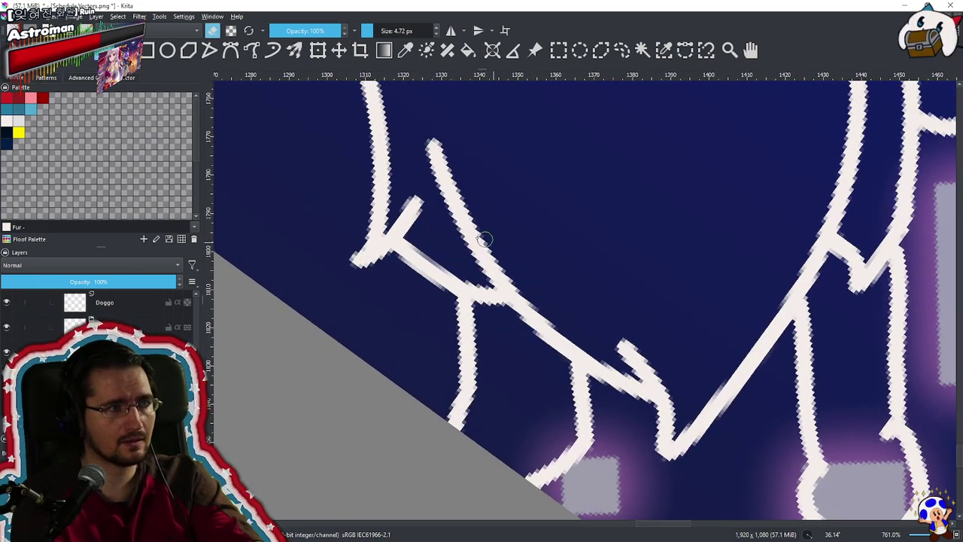
scroll(419, 208, "down", 4)
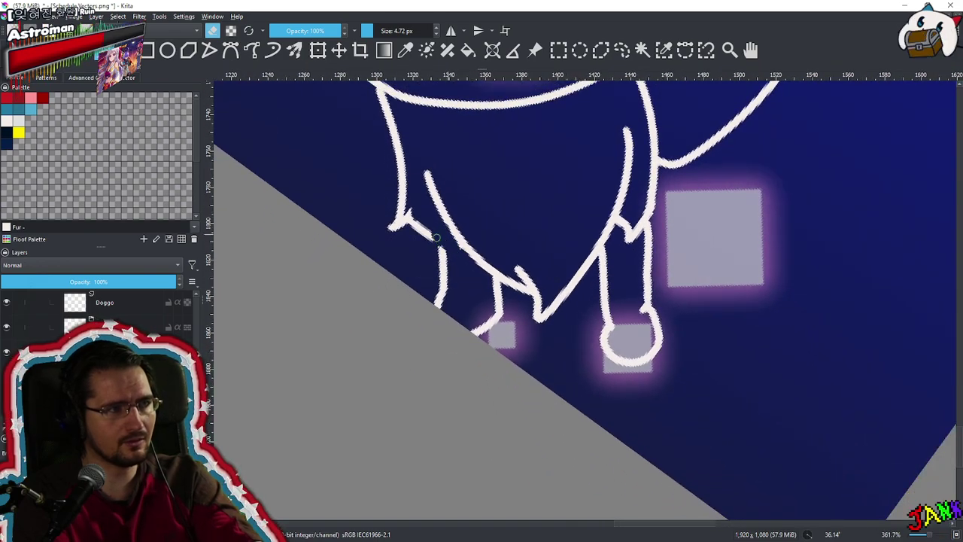
mouse_move(425, 232)
left_mouse_down()
mouse_move(389, 245)
mouse_move(403, 202)
left_mouse_up()
key("e")
mouse_move(399, 159)
left_mouse_down()
mouse_move(399, 240)
mouse_move(408, 215)
mouse_move(419, 231)
mouse_move(407, 246)
mouse_move(430, 215)
mouse_move(433, 236)
mouse_move(456, 235)
left_mouse_up()
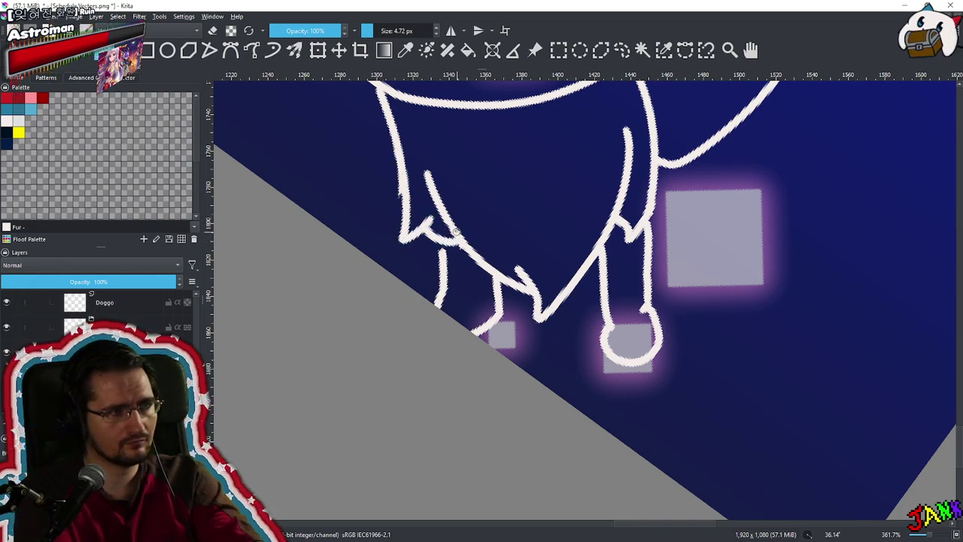
key("e")
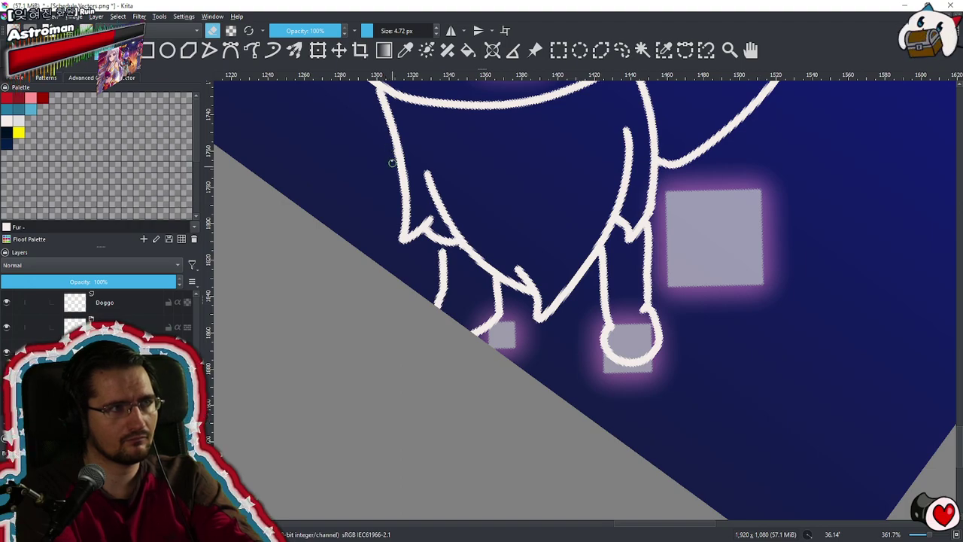
left_click_drag(389, 200, 485, 356)
Ink a curved outer fur strand from the head's lower left corner, ending in jagged tufts beside the body
scroll(476, 306, "up", 6)
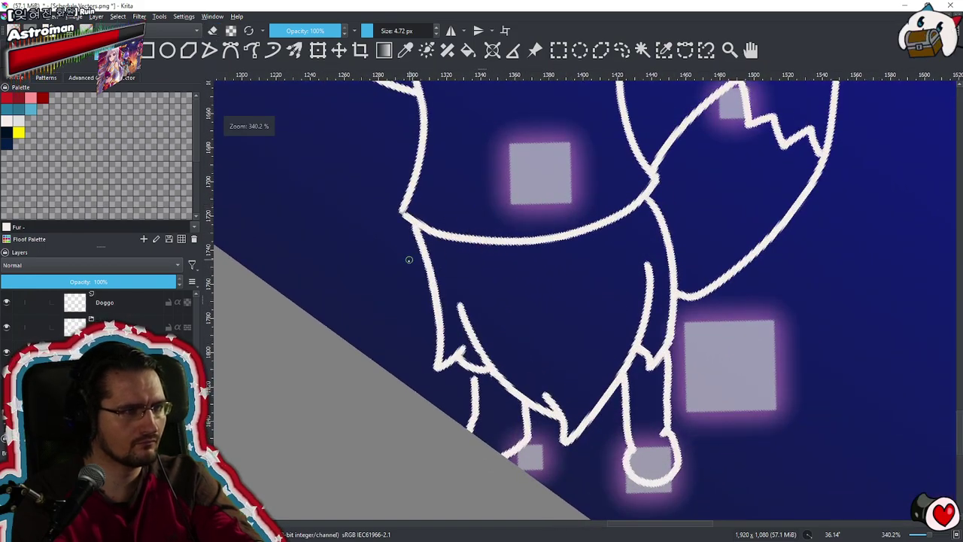
left_click_drag(414, 254, 381, 330)
key("ctrl+z")
mouse_move(418, 239)
left_mouse_down()
mouse_move(381, 340)
mouse_move(438, 320)
mouse_move(389, 394)
mouse_move(381, 447)
left_mouse_up()
left_click_drag(443, 321, 478, 306)
mouse_move(480, 299)
left_mouse_down()
mouse_move(497, 228)
mouse_move(488, 196)
left_mouse_up()
mouse_move(462, 232)
left_mouse_down()
mouse_move(435, 332)
mouse_move(455, 371)
left_mouse_up()
key("ctrl+z")
key("ctrl+z")
scroll(441, 308, "down", 8)
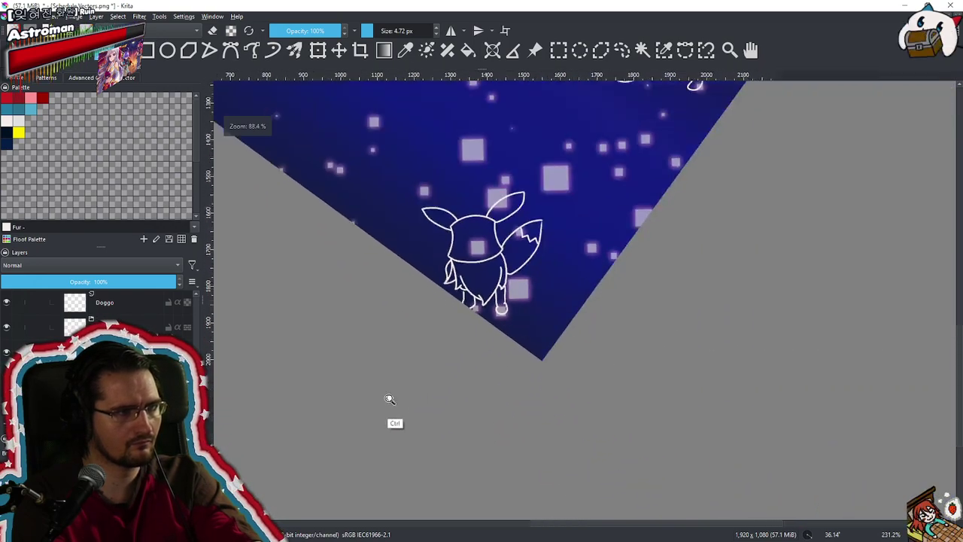
scroll(452, 302, "up", 5)
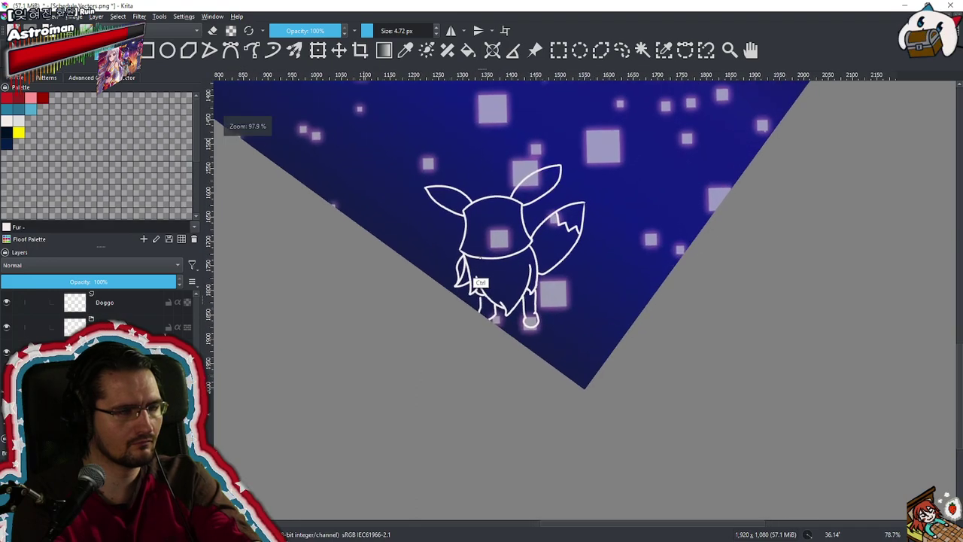
Ink a pointed fur tuft between the left leg's lines and erase the old line between it and the side tufts
scroll(452, 331, "down", 7)
scroll(452, 368, "up", 9)
scroll(530, 278, "up", 1)
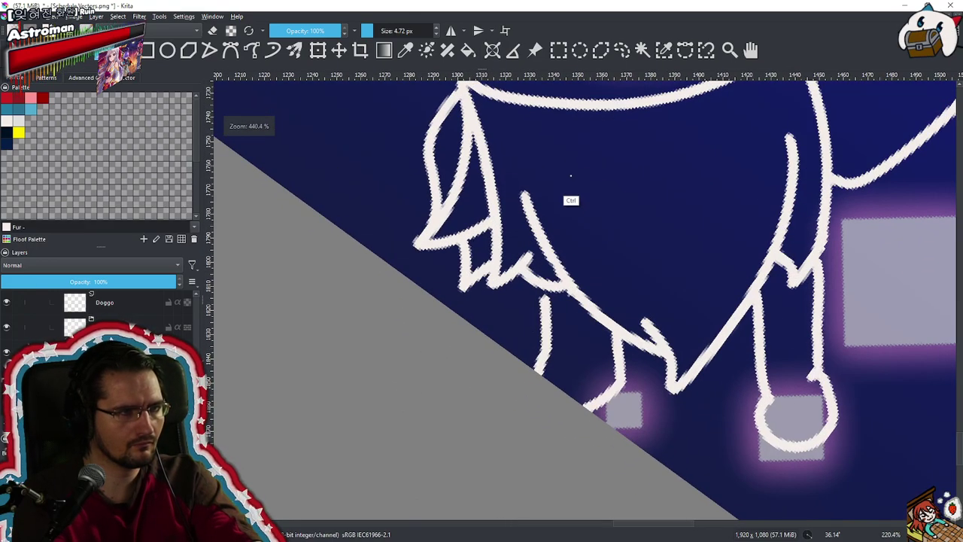
mouse_move(516, 279)
left_mouse_down()
mouse_move(561, 315)
mouse_move(567, 350)
mouse_move(584, 303)
left_mouse_up()
key("e")
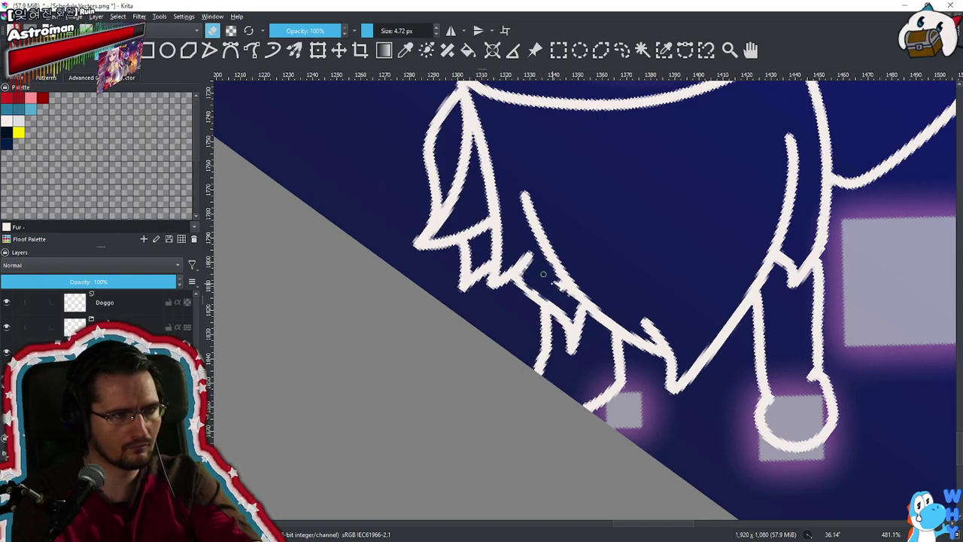
key("e")
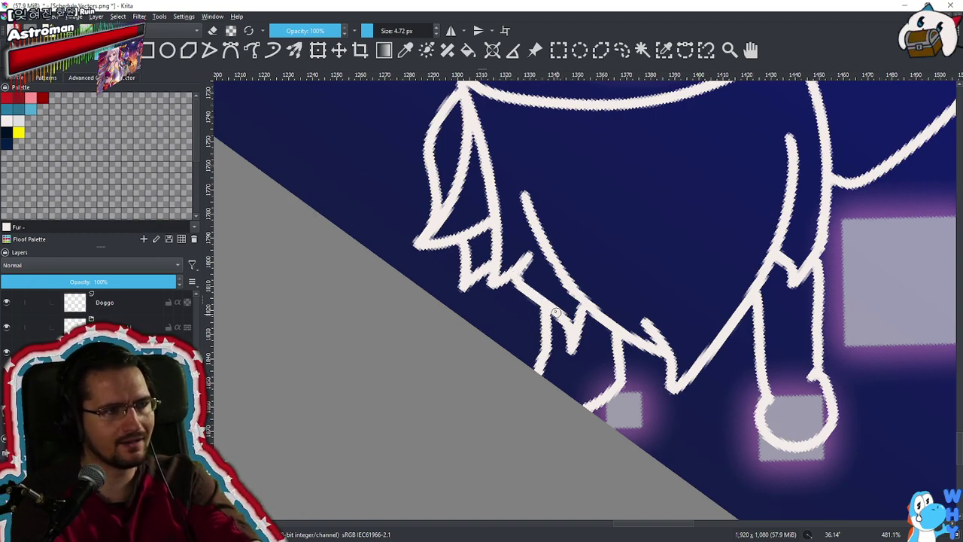
Erase the old straight side line of the body where it runs behind the left fur tufts
scroll(555, 312, "down", 8)
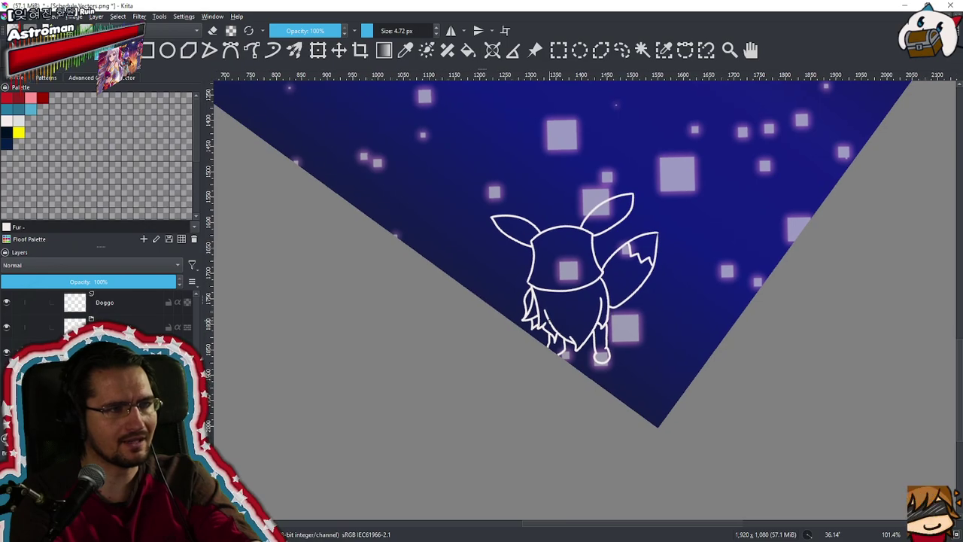
scroll(532, 294, "up", 7)
key("e")
mouse_move(530, 253)
left_mouse_down()
mouse_move(525, 234)
mouse_move(526, 283)
mouse_move(540, 296)
left_mouse_up()
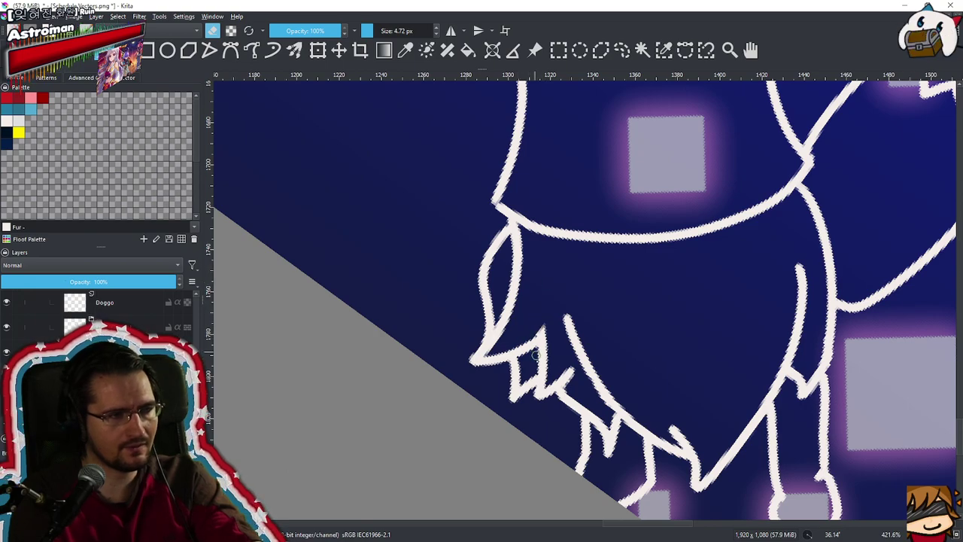
left_click_drag(539, 350, 537, 362)
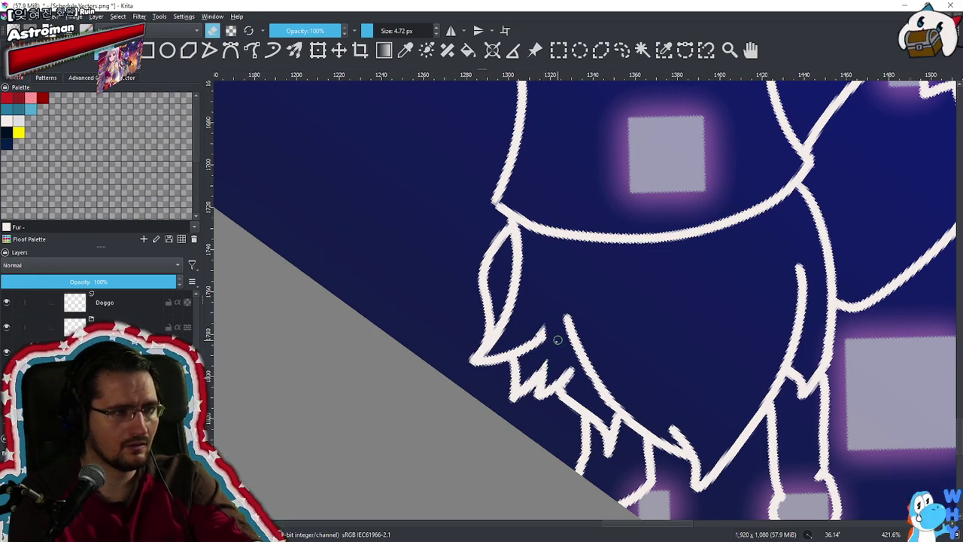
Erase the inner curve of the left outer fur strand so only its outer edge remains
scroll(522, 386, "down", 4)
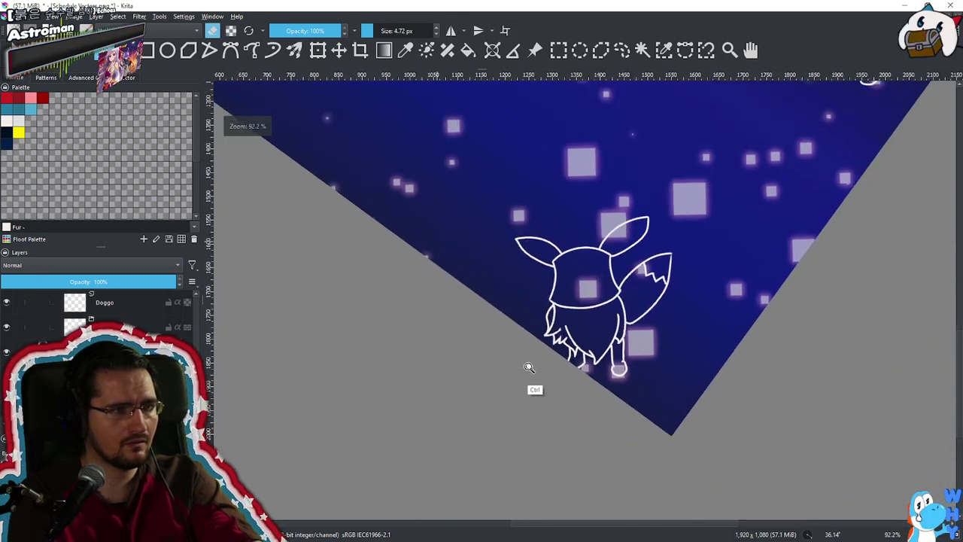
scroll(527, 368, "up", 3)
scroll(594, 199, "up", 5)
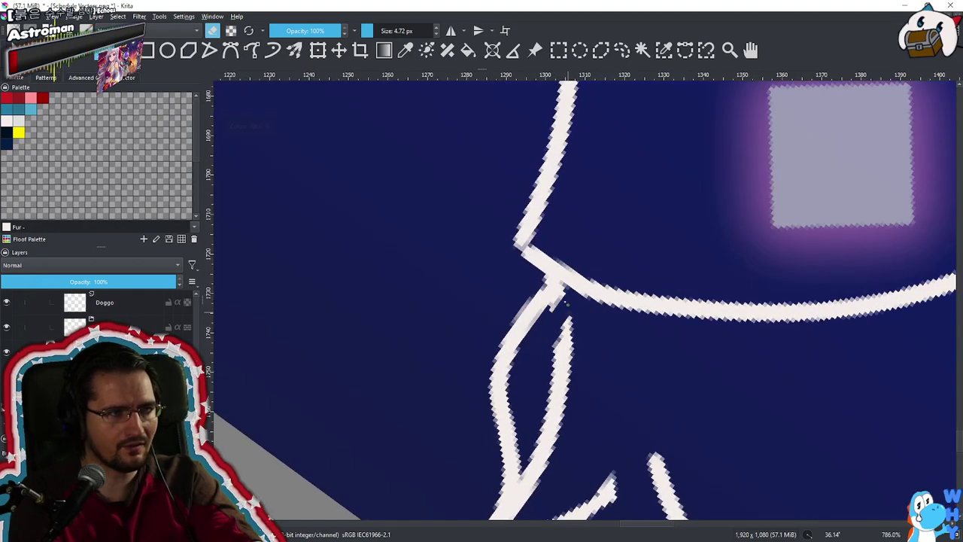
mouse_move(567, 300)
left_mouse_down()
mouse_move(564, 379)
mouse_move(548, 385)
mouse_move(542, 457)
left_mouse_up()
left_click_drag(540, 389, 572, 276)
mouse_move(577, 340)
left_mouse_down()
mouse_move(567, 375)
mouse_move(564, 357)
mouse_move(532, 412)
mouse_move(559, 402)
left_mouse_up()
scroll(564, 386, "down", 5)
scroll(554, 395, "up", 4)
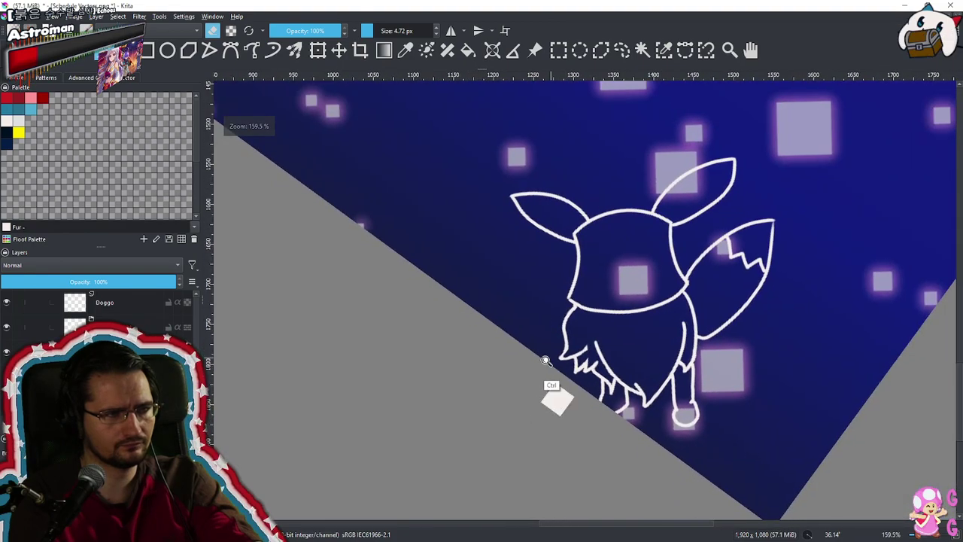
Go over the lines meeting at the tip of the outermost left fur tuft to reinforce the point
mouse_move(558, 383)
left_mouse_down()
mouse_move(549, 407)
mouse_move(658, 363)
left_mouse_up()
key("e")
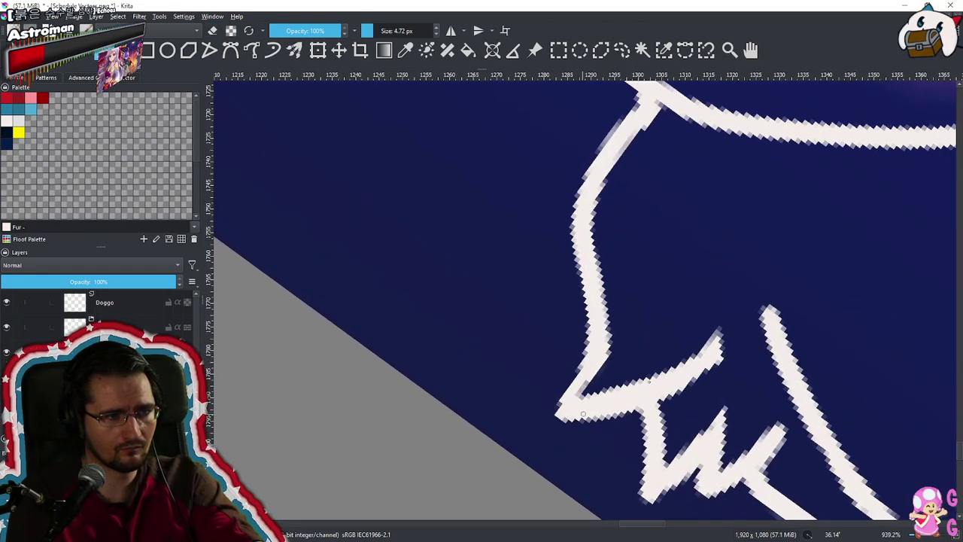
left_click_drag(584, 411, 677, 352)
left_click_drag(568, 396, 600, 334)
left_click_drag(594, 366, 590, 387)
scroll(587, 331, "down", 6)
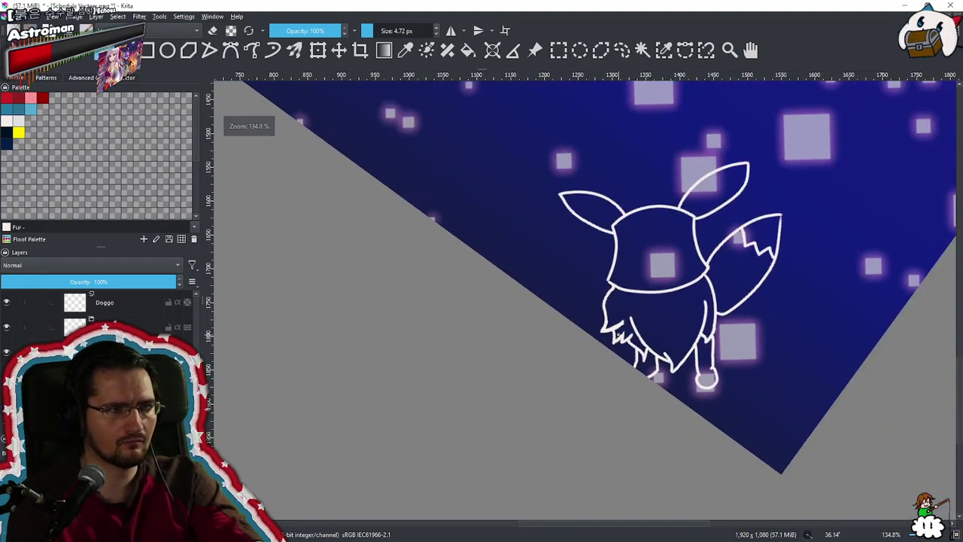
scroll(632, 296, "up", 6)
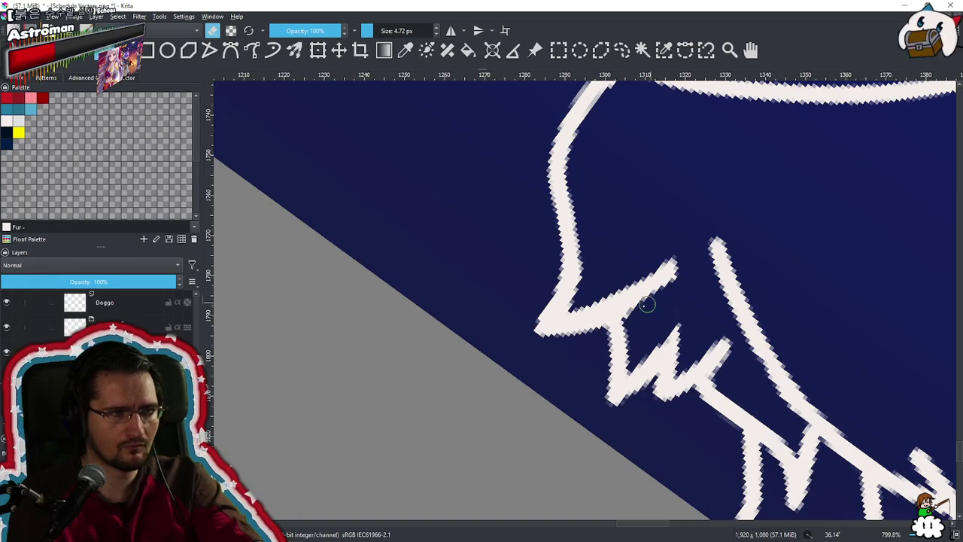
Erase the inner chest line on the left side, above the lower fur edge
mouse_move(616, 311)
left_mouse_down()
mouse_move(583, 380)
mouse_move(582, 405)
mouse_move(635, 334)
mouse_move(540, 325)
mouse_move(553, 331)
mouse_move(562, 362)
mouse_move(573, 235)
mouse_move(602, 186)
left_mouse_up()
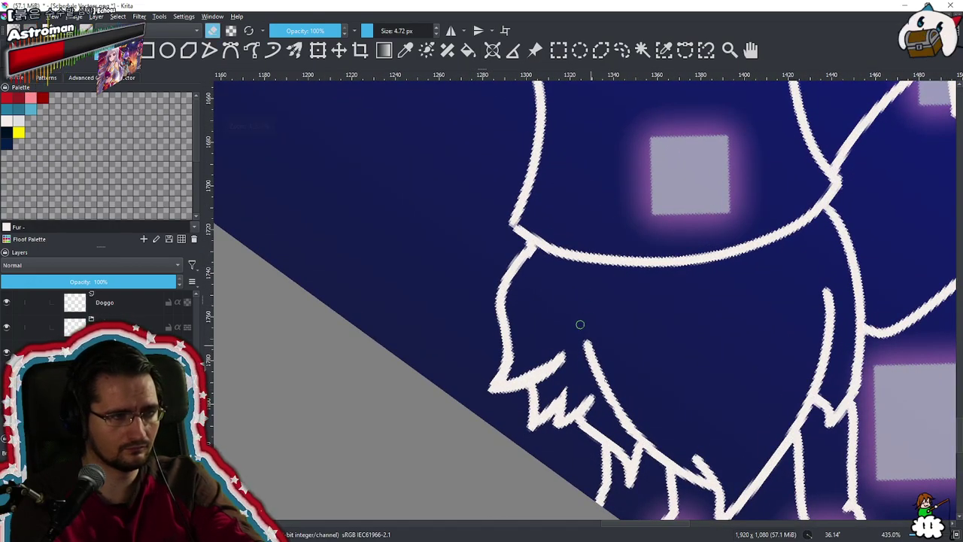
key("ctrl+z")
mouse_move(604, 383)
left_mouse_down()
mouse_move(628, 415)
mouse_move(619, 411)
left_mouse_up()
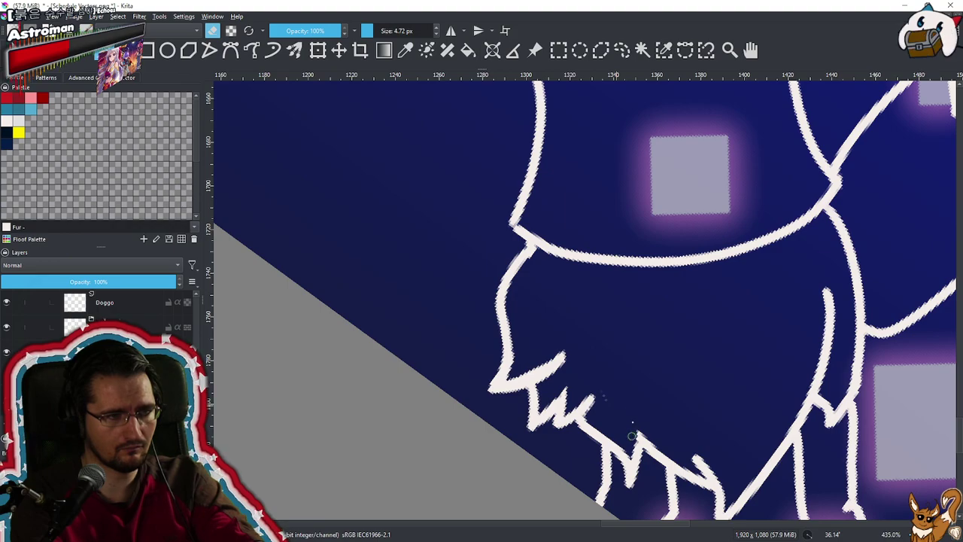
mouse_move(593, 366)
left_mouse_down()
mouse_move(595, 490)
mouse_move(609, 255)
left_mouse_up()
Redraw the left side outline straight down into the jagged tufts and erase the protruding outermost tuft
scroll(608, 255, "up", 6)
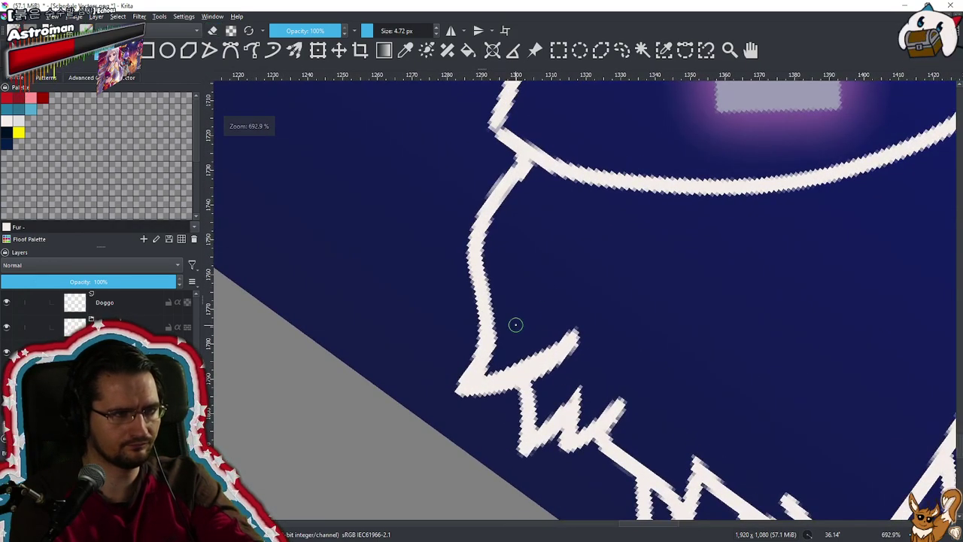
left_click_drag(482, 304, 526, 411)
key("ctrl+z")
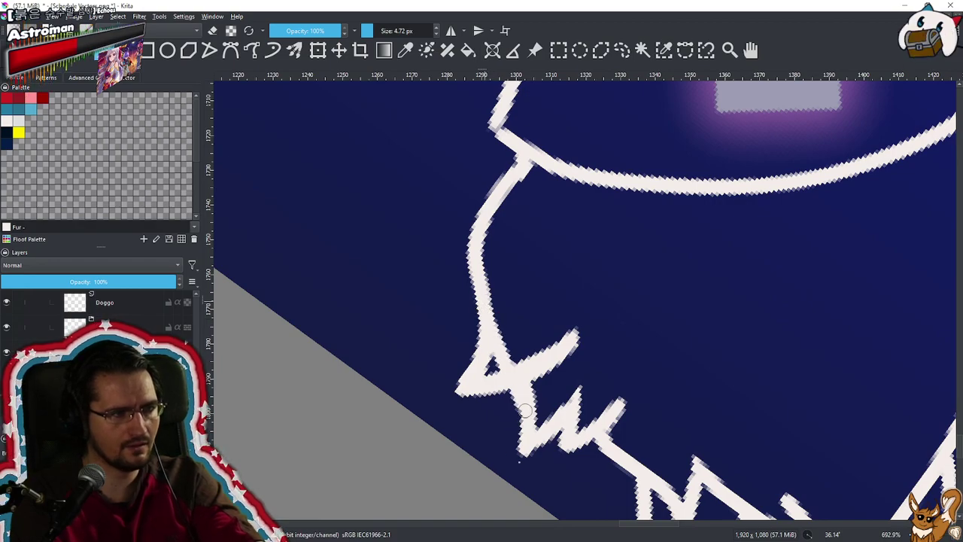
mouse_move(472, 361)
left_mouse_down()
mouse_move(462, 389)
mouse_move(486, 391)
left_mouse_up()
left_click_drag(481, 343, 493, 388)
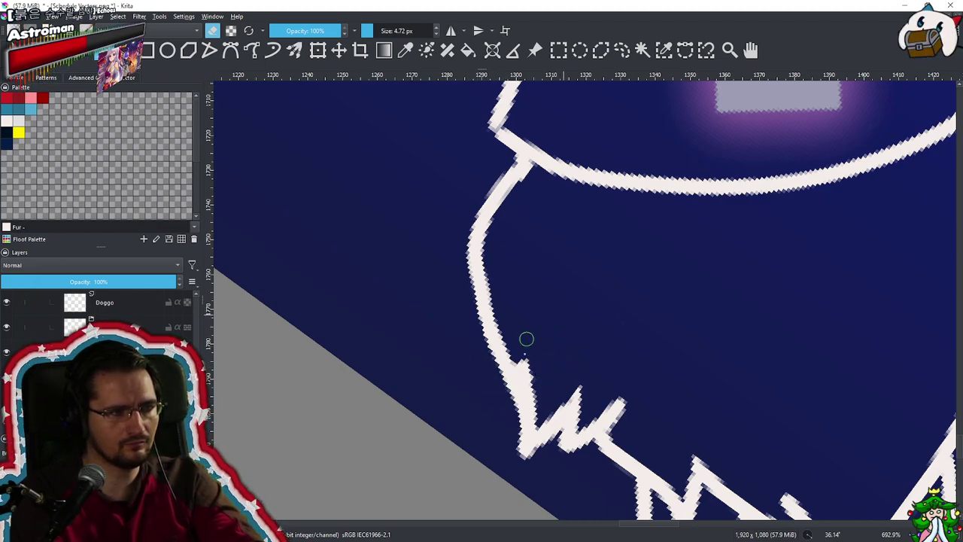
left_click_drag(527, 371, 533, 389)
mouse_move(526, 361)
left_mouse_down()
mouse_move(493, 481)
mouse_move(628, 194)
left_mouse_up()
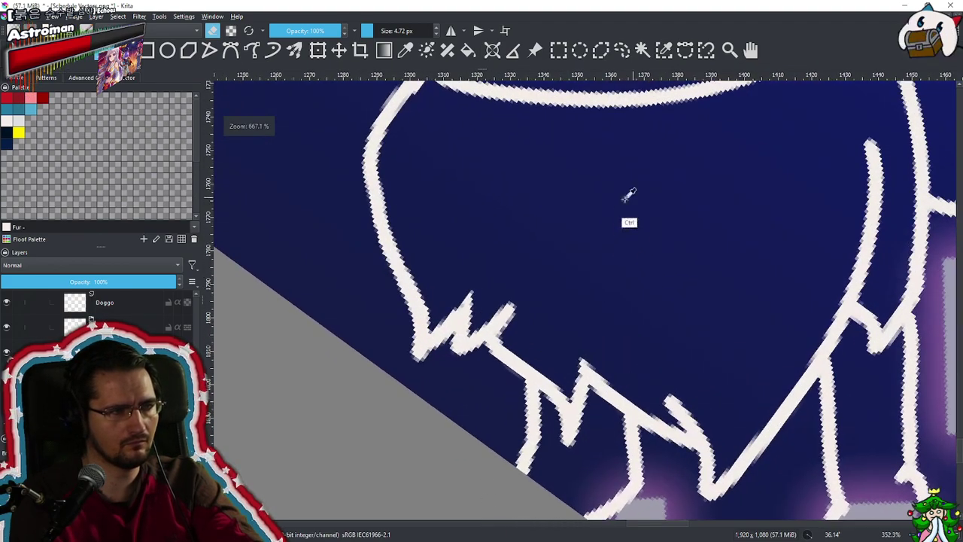
Replace the small zigzag tufts at the body's lower left with a single larger pointed tuft
mouse_move(421, 342)
left_mouse_down()
mouse_move(457, 339)
mouse_move(419, 386)
mouse_move(506, 315)
mouse_move(453, 335)
left_mouse_up()
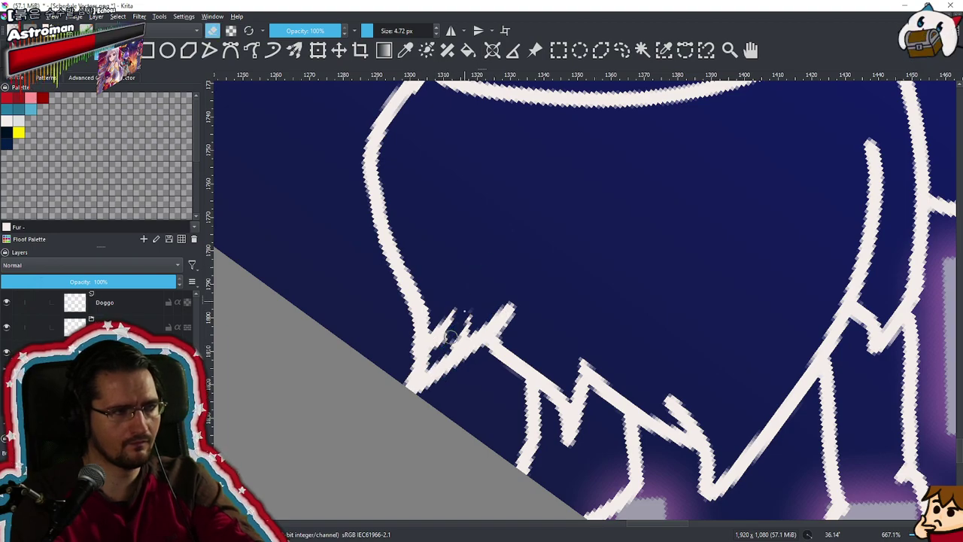
left_click_drag(511, 264, 434, 405)
left_click_drag(484, 323, 475, 348)
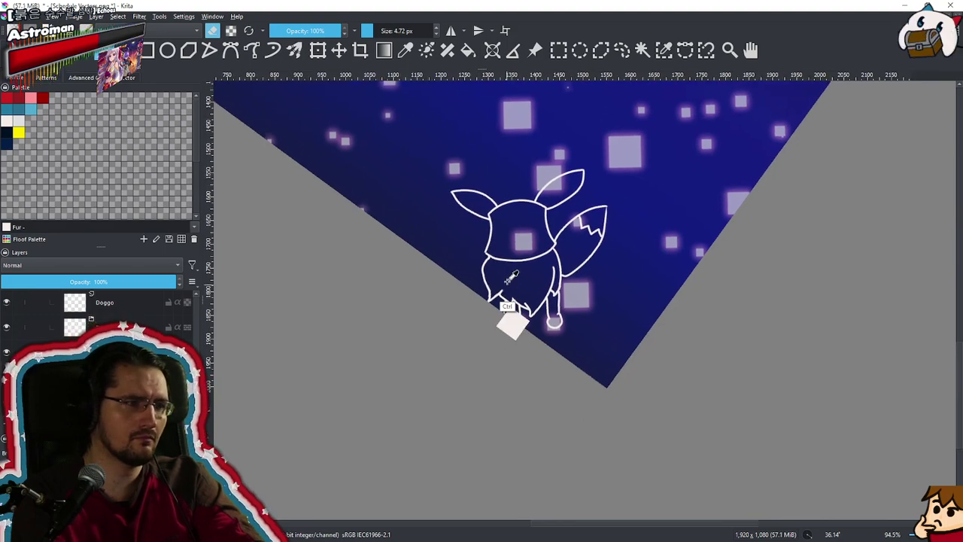
Ink a curved inner chest line on the left, rising from the inner end of the pointed side tuft
scroll(514, 275, "up", 7)
key("e")
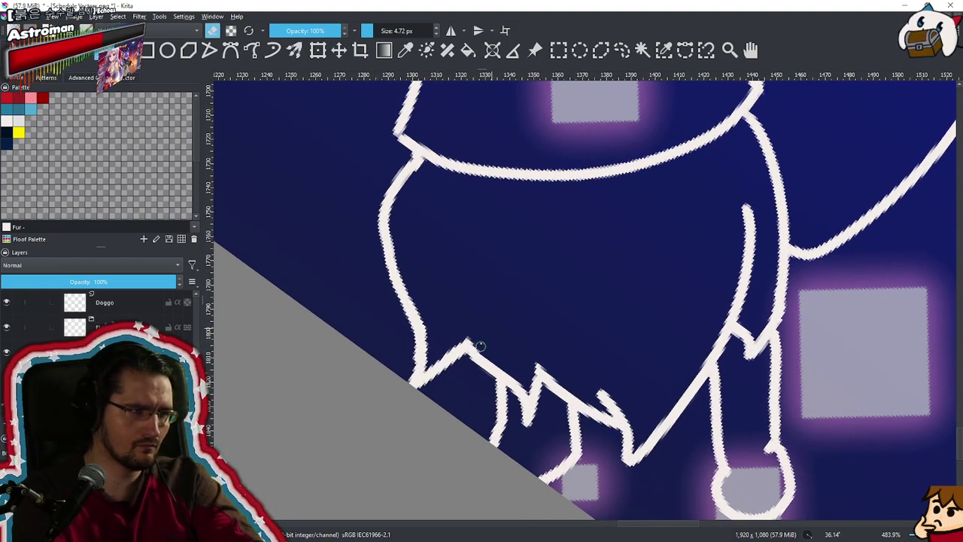
key("e")
mouse_move(462, 346)
left_mouse_down()
mouse_move(457, 322)
mouse_move(451, 241)
left_mouse_up()
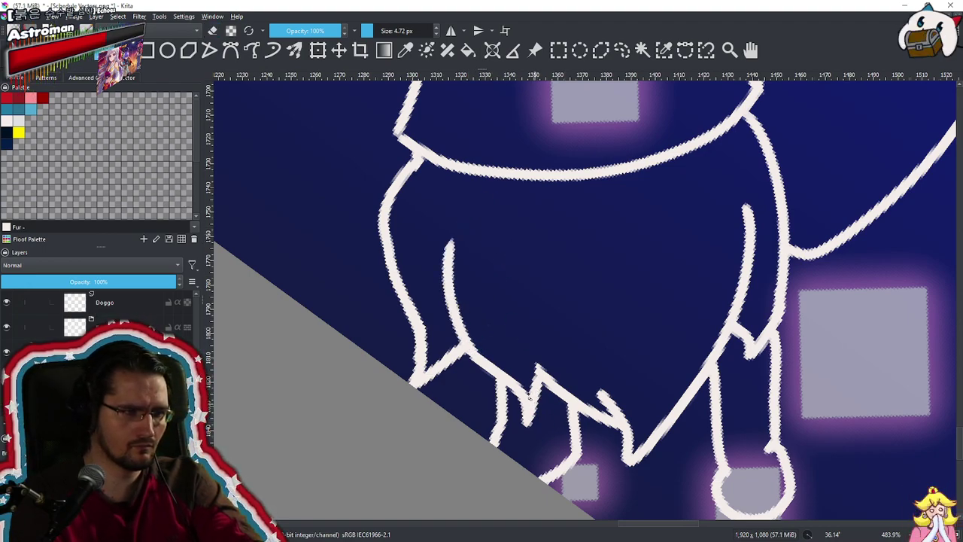
key("ctrl+z")
Replace the pointed tuft between the left leg's lines with a continuous chest edge running to the bottom chest tuft
mouse_move(530, 395)
left_mouse_down()
mouse_move(582, 419)
mouse_move(626, 457)
left_mouse_up()
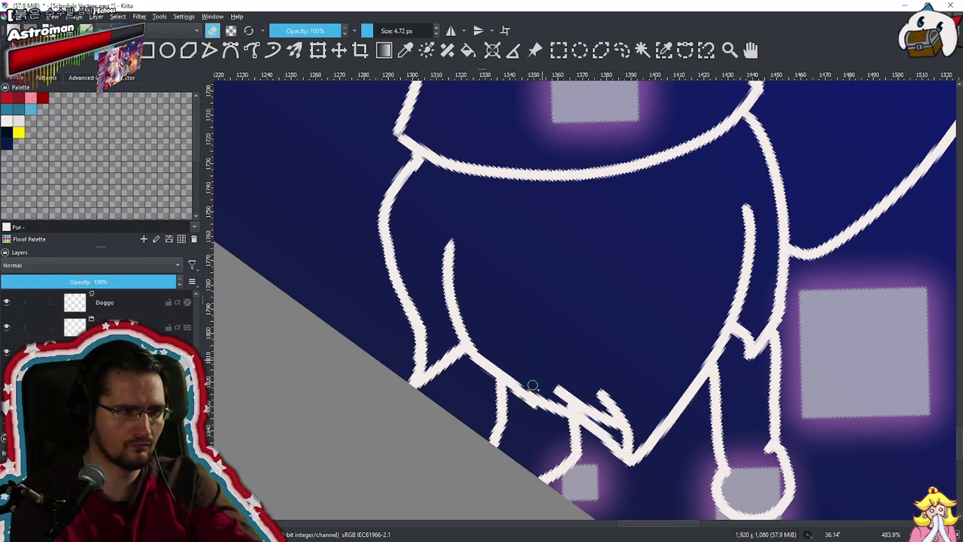
scroll(590, 396, "down", 6)
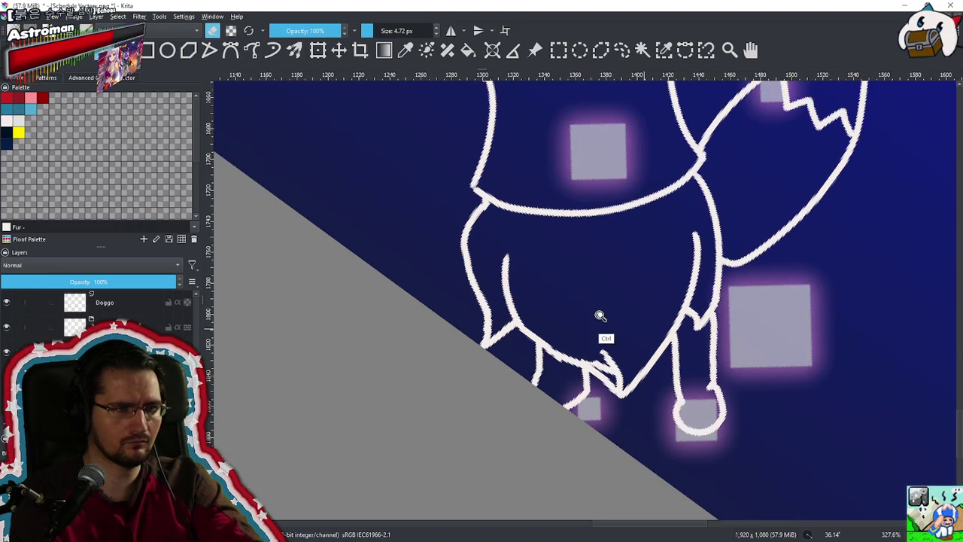
scroll(604, 361, "up", 6)
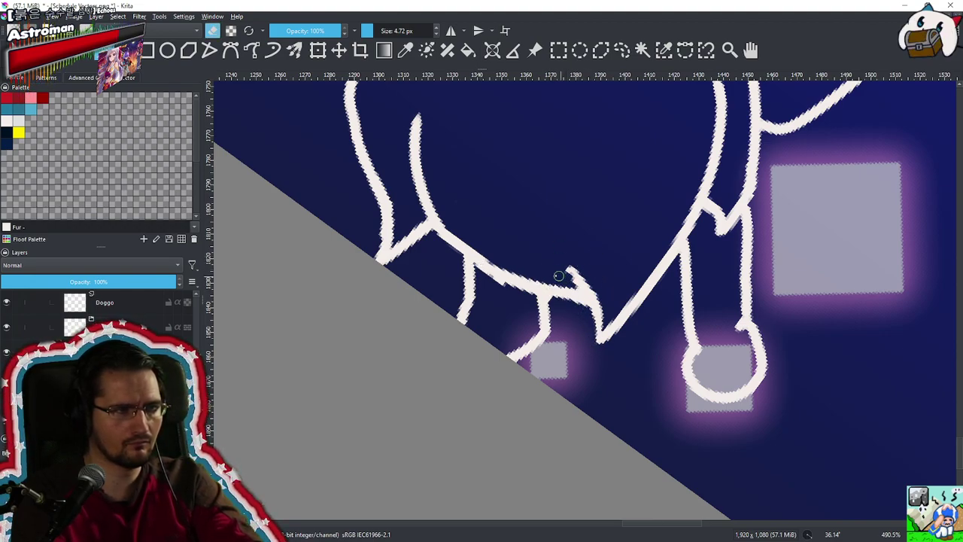
Clean up the chest edge between the left leg's lines and the bottom chest tuft
scroll(572, 273, "down", 6)
scroll(546, 366, "up", 6)
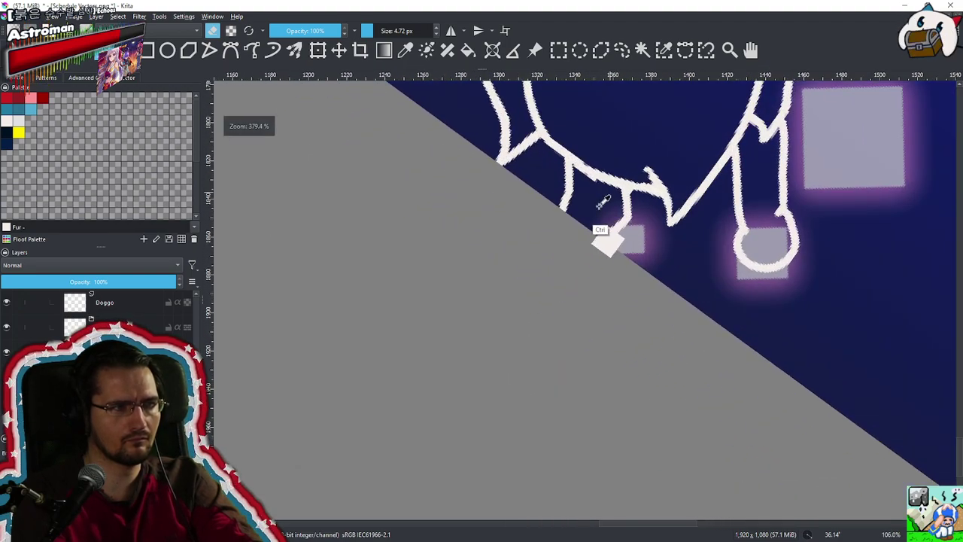
scroll(606, 256, "up", 3)
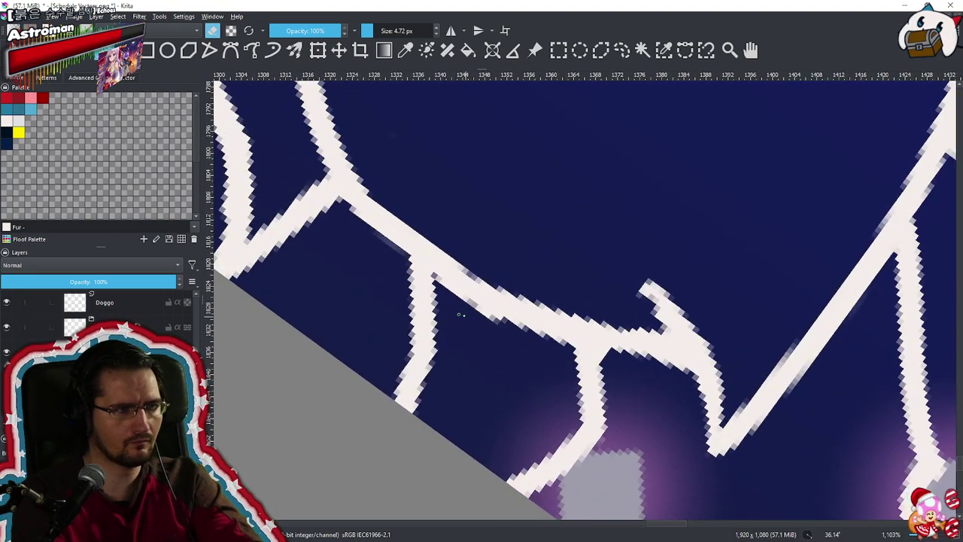
mouse_move(453, 267)
left_mouse_down()
mouse_move(535, 315)
mouse_move(483, 288)
mouse_move(495, 300)
mouse_move(657, 339)
left_mouse_up()
scroll(656, 301, "down", 7)
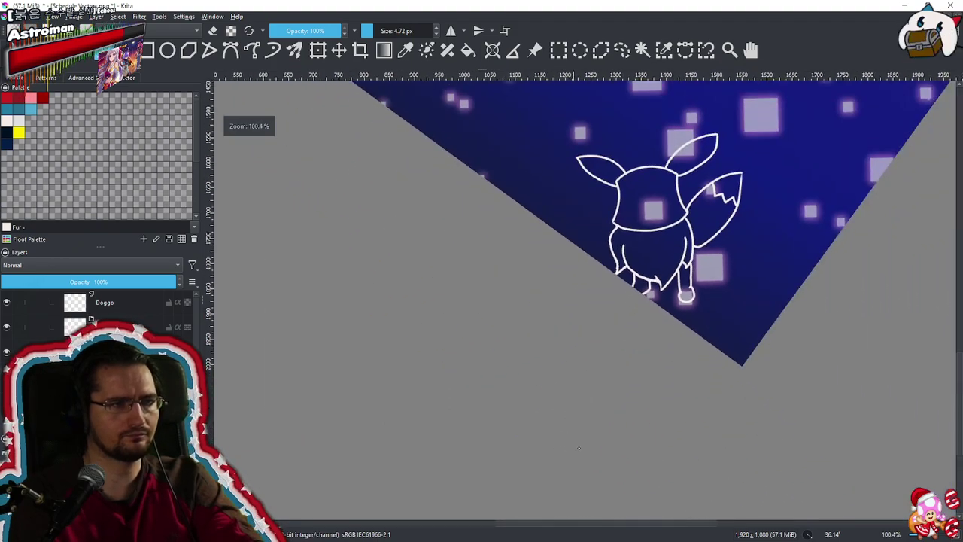
scroll(607, 354, "up", 5)
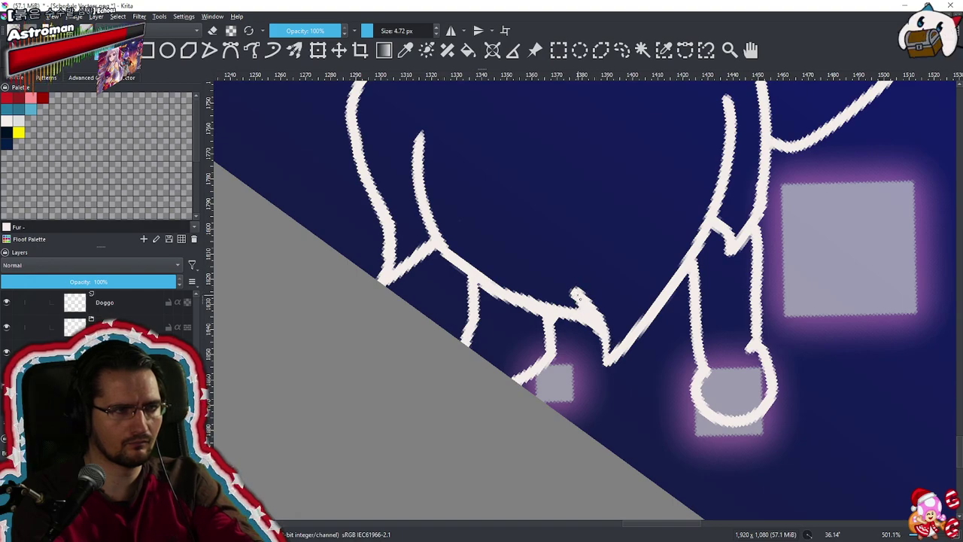
scroll(611, 276, "down", 7)
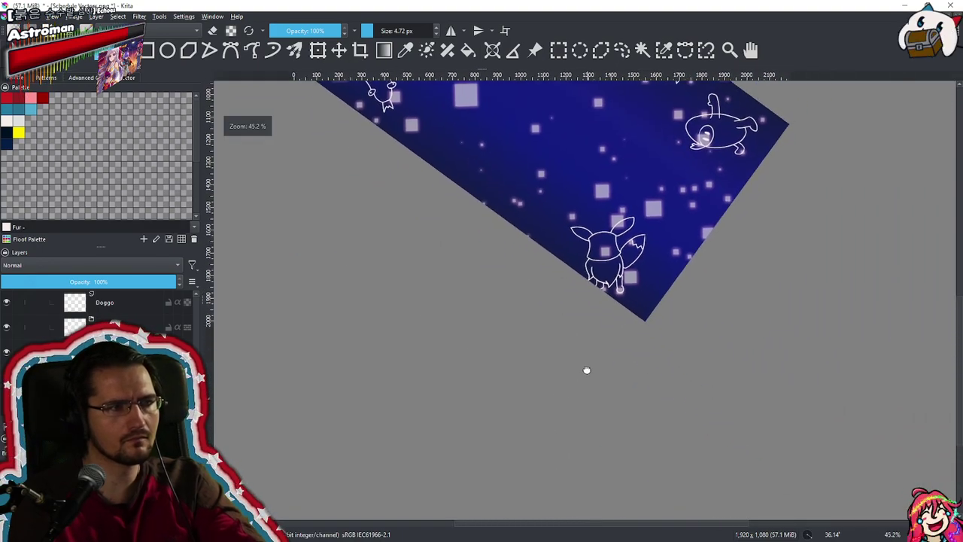
Ink a pointed inner-ear outline inside the character's left ear, redrawing it until both sides meet at a tip
scroll(625, 346, "up", 4)
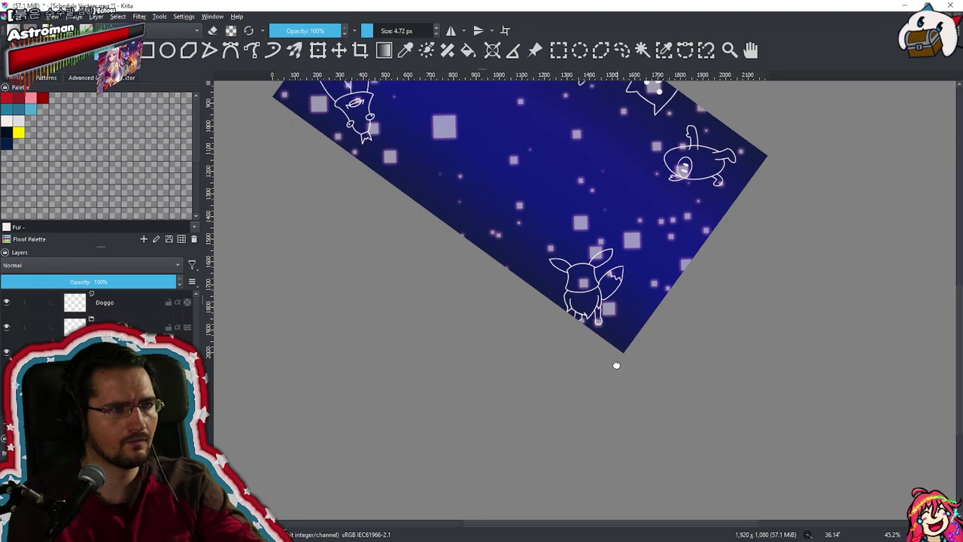
scroll(641, 265, "up", 5)
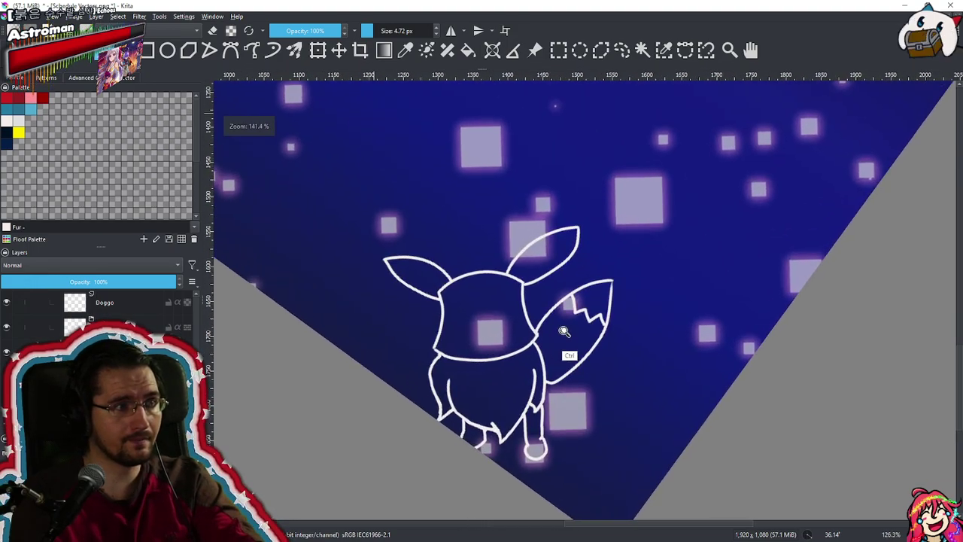
left_click_drag(498, 296, 615, 226)
left_click_drag(458, 252, 536, 257)
left_click_drag(538, 250, 624, 221)
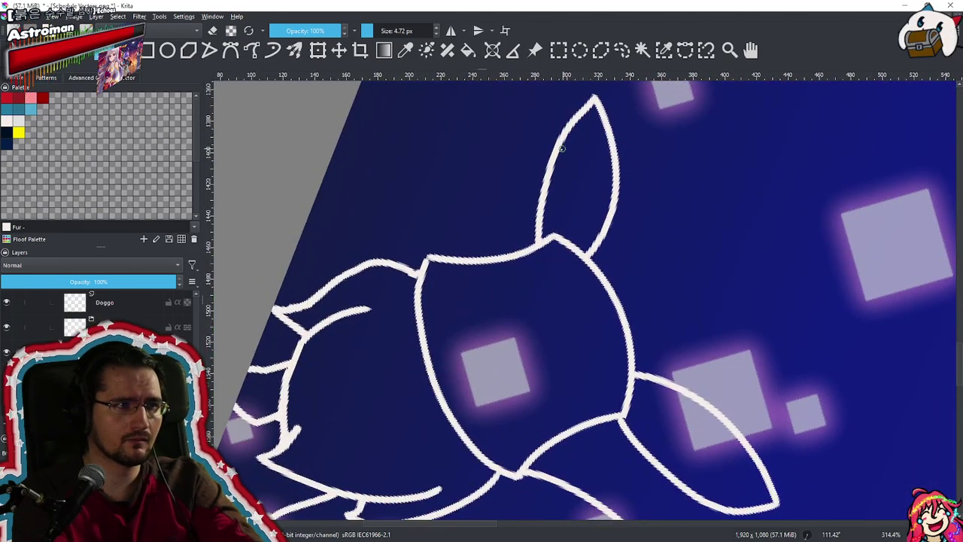
mouse_move(562, 148)
left_mouse_down()
mouse_move(590, 130)
mouse_move(576, 248)
left_mouse_up()
key("ctrl+z")
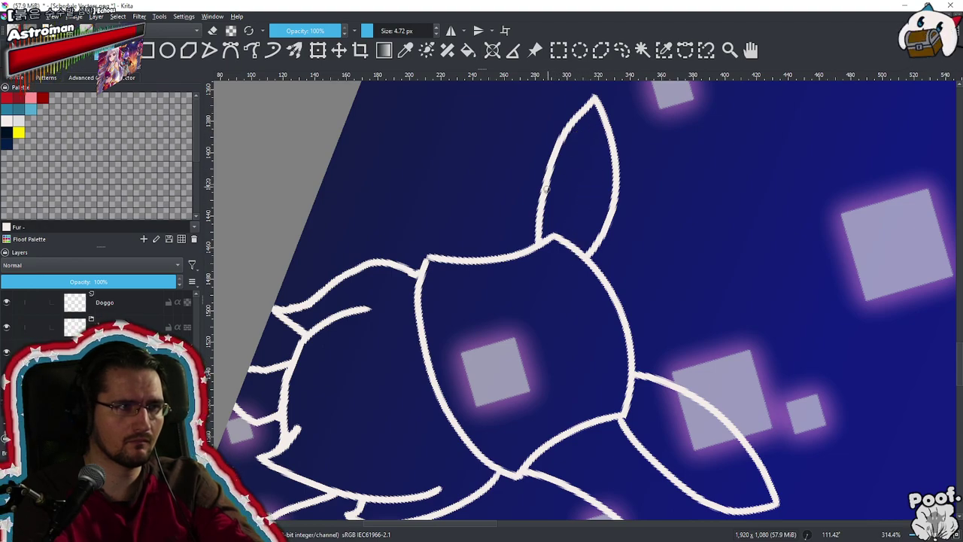
left_click_drag(589, 132, 574, 248)
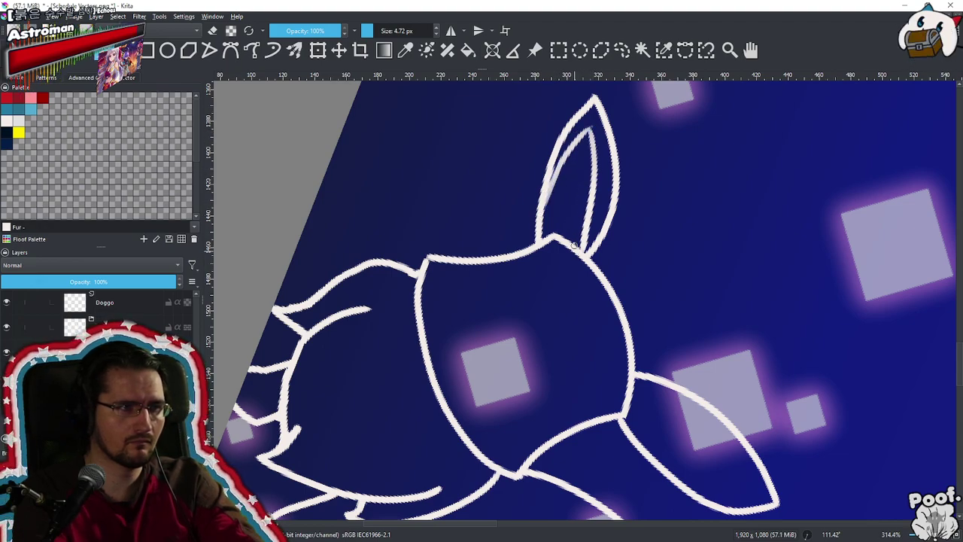
key("ctrl+z")
key("ctrl+z")
left_click_drag(548, 181, 598, 115)
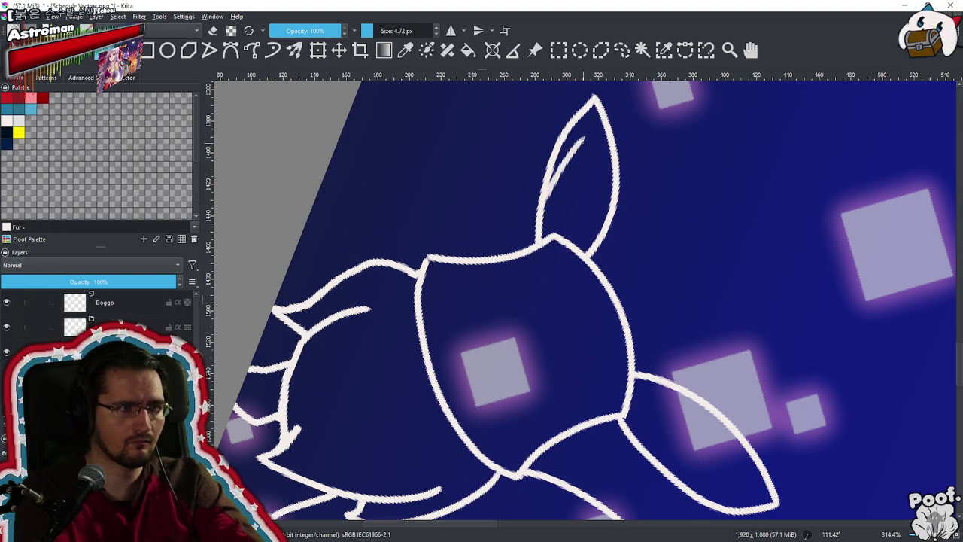
mouse_move(587, 142)
left_mouse_down()
mouse_move(605, 218)
mouse_move(596, 231)
mouse_move(605, 171)
mouse_move(628, 173)
mouse_move(587, 286)
left_mouse_up()
Ink a matching pointed inner-ear outline inside the character's right ear
left_click_drag(638, 313, 655, 270)
left_click_drag(657, 259, 534, 286)
mouse_move(501, 329)
left_mouse_down()
mouse_move(524, 163)
mouse_move(489, 333)
left_mouse_up()
mouse_move(457, 263)
left_mouse_down()
mouse_move(510, 193)
mouse_move(557, 259)
mouse_move(499, 374)
left_mouse_up()
left_click_drag(528, 315, 591, 283)
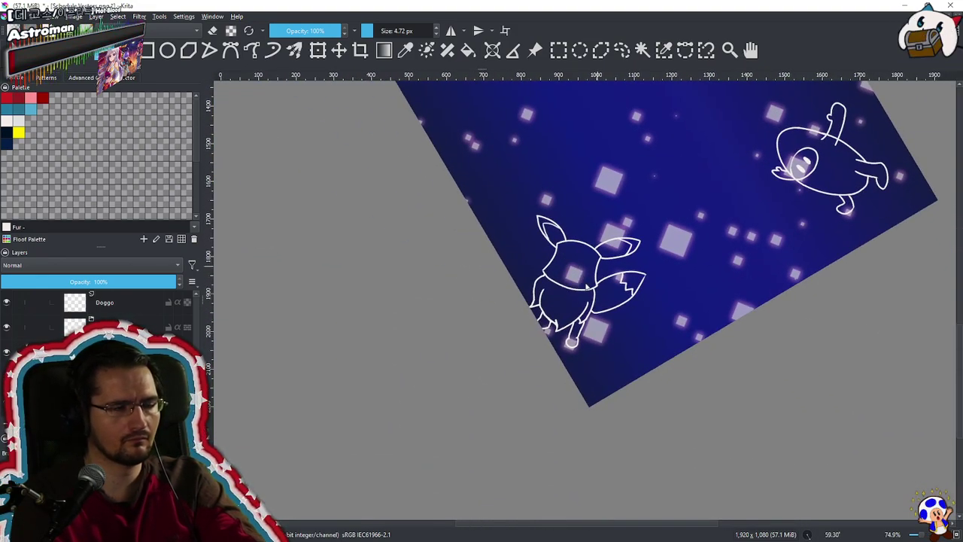
Reduce the brush size to 1.36 px and try out an oval eye outline on the left side of the face
left_click_drag(668, 270, 626, 294)
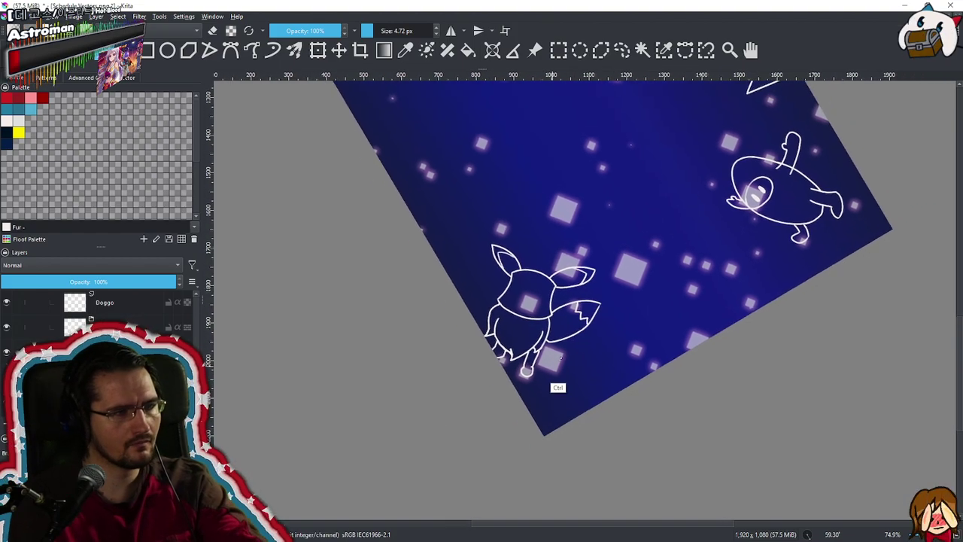
scroll(583, 333, "up", 4)
left_click_drag(583, 334, 597, 371)
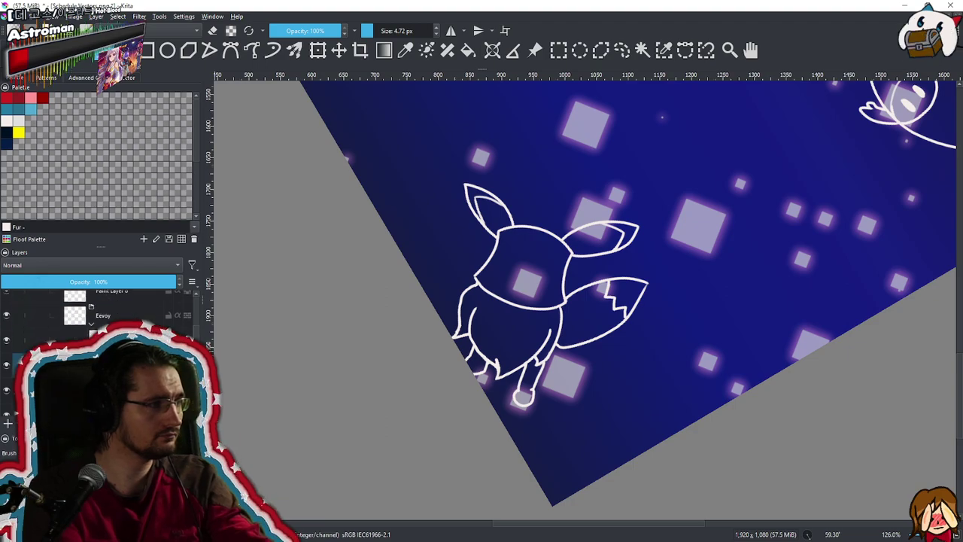
left_click_drag(521, 279, 534, 306)
left_click_drag(542, 319, 581, 228)
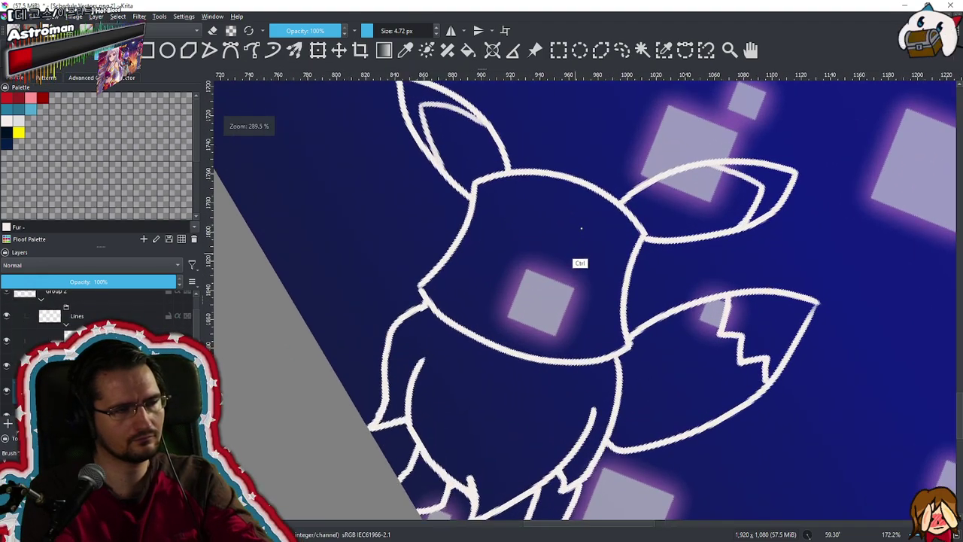
left_click_drag(503, 249, 581, 155)
mouse_move(540, 229)
left_mouse_down()
mouse_move(511, 203)
mouse_move(473, 226)
mouse_move(468, 275)
left_mouse_up()
key("ctrl+z")
key("ctrl+z")
mouse_move(493, 199)
left_mouse_down()
mouse_move(563, 203)
mouse_move(552, 232)
mouse_move(443, 301)
mouse_move(479, 185)
mouse_move(538, 198)
mouse_move(537, 282)
mouse_move(527, 193)
mouse_move(464, 295)
mouse_move(497, 195)
left_mouse_up()
key("ctrl+z")
key("ctrl+z")
key("ctrl+z")
key("ctrl+z")
key("ctrl+z")
key("ctrl+z")
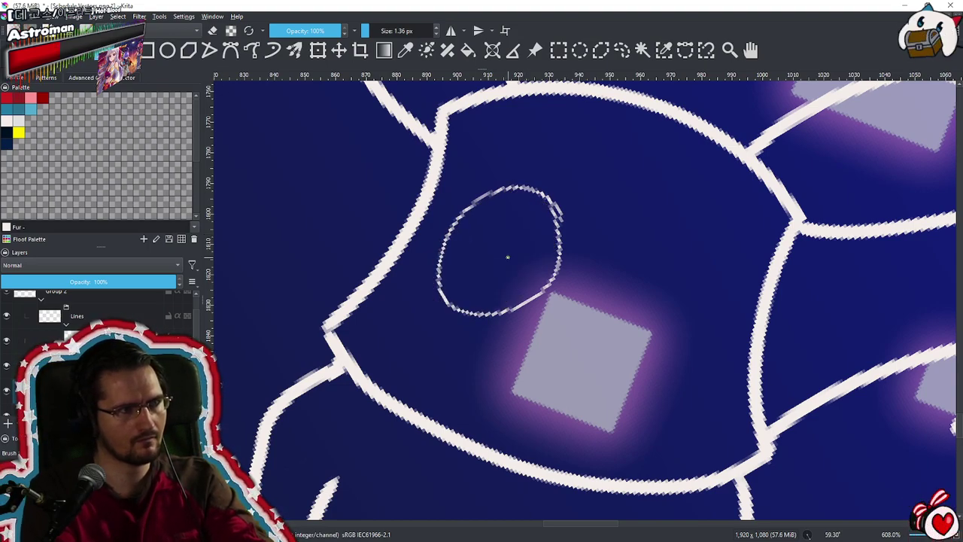
key("ctrl+z")
mouse_move(539, 234)
left_mouse_down()
mouse_move(493, 316)
mouse_move(481, 192)
mouse_move(538, 242)
mouse_move(527, 188)
mouse_move(444, 293)
mouse_move(542, 226)
mouse_move(503, 256)
left_mouse_up()
mouse_move(691, 237)
left_mouse_down()
mouse_move(681, 229)
mouse_move(662, 347)
mouse_move(640, 248)
mouse_move(625, 331)
mouse_move(686, 343)
mouse_move(666, 281)
mouse_move(649, 331)
left_mouse_up()
left_click_drag(635, 319, 577, 421)
left_click_drag(621, 358, 610, 393)
scroll(633, 366, "down", 2)
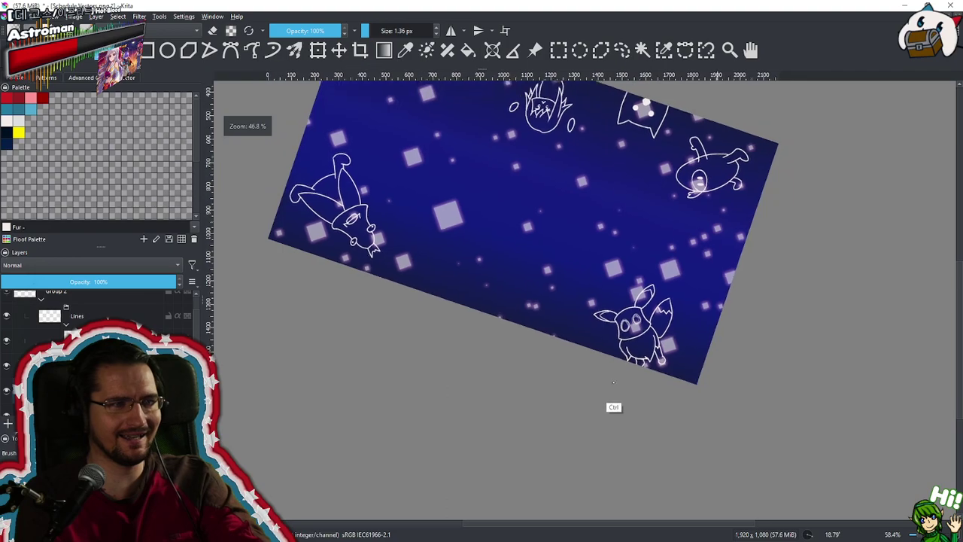
scroll(608, 381, "up", 6)
scroll(695, 273, "down", 1)
left_click_drag(586, 342, 545, 378)
left_click_drag(687, 301, 694, 350)
left_click_drag(633, 295, 605, 324)
scroll(553, 350, "up", 2)
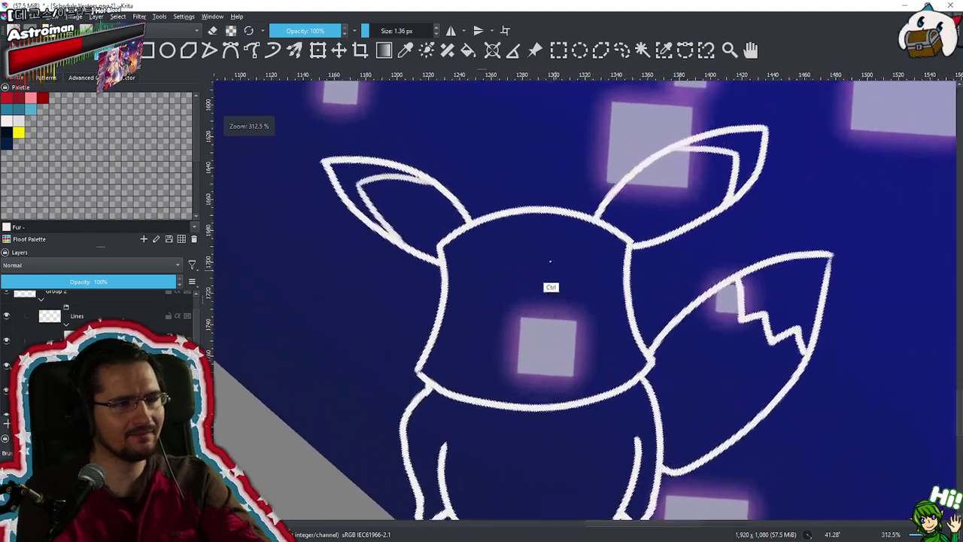
Sketch a slightly tilted oval for the left eye with overlapping thin strokes, undoing the unsuitable attempts
scroll(496, 335, "up", 1)
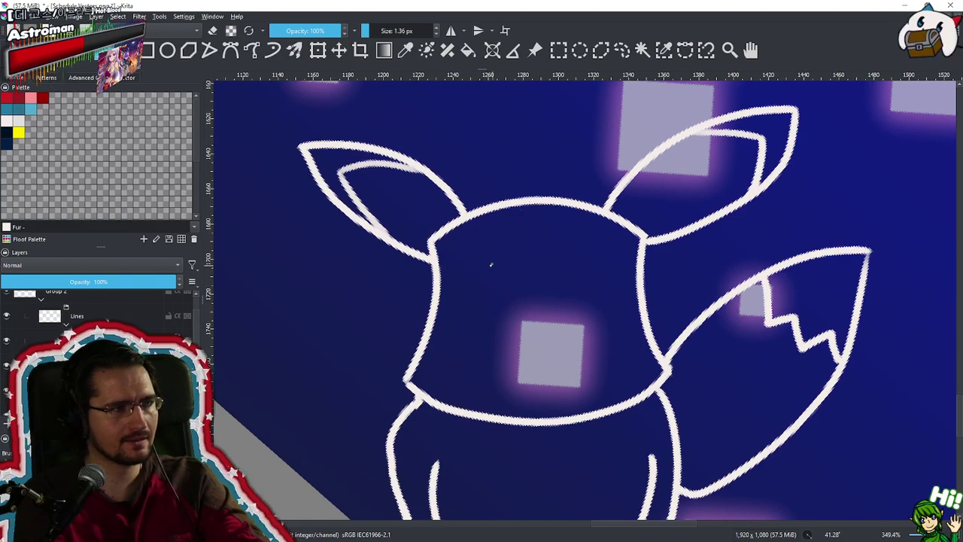
scroll(525, 258, "up", 3)
mouse_move(500, 288)
left_mouse_down()
mouse_move(510, 359)
mouse_move(404, 323)
mouse_move(511, 286)
left_mouse_up()
key("ctrl+z")
mouse_move(408, 316)
left_mouse_down()
mouse_move(451, 263)
mouse_move(421, 410)
mouse_move(391, 376)
left_mouse_up()
key("ctrl+z")
mouse_move(494, 295)
left_mouse_down()
mouse_move(426, 361)
mouse_move(482, 316)
mouse_move(471, 282)
mouse_move(493, 331)
mouse_move(472, 365)
left_mouse_up()
key("ctrl+z")
key("ctrl+z")
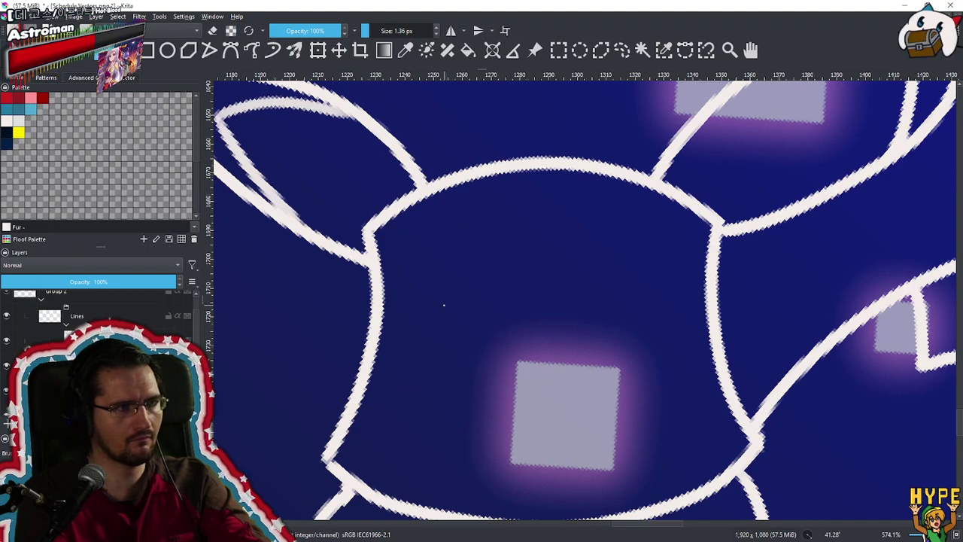
mouse_move(482, 289)
left_mouse_down()
mouse_move(459, 278)
mouse_move(424, 342)
left_mouse_up()
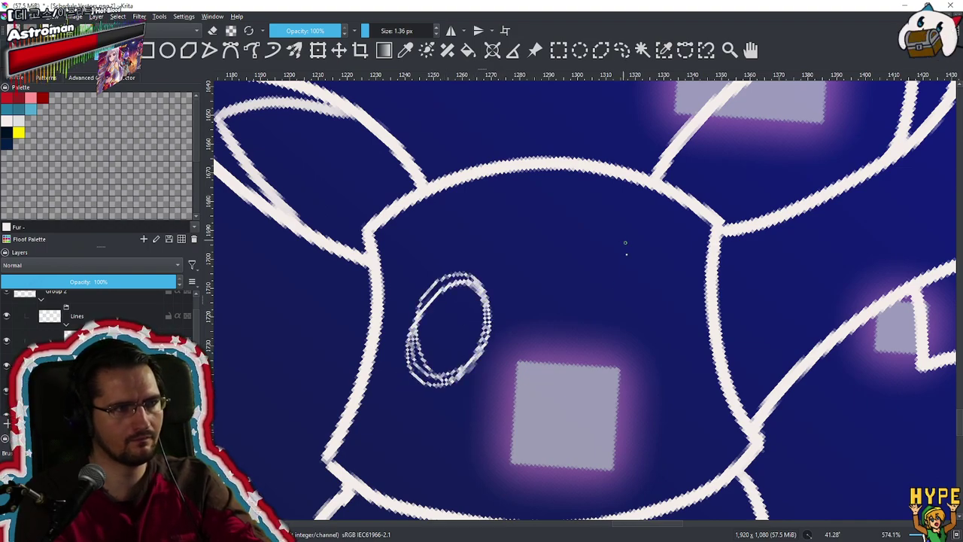
Sketch a matching tilted oval for the right eye and refine its size and outline against the left one
mouse_move(634, 295)
left_mouse_down()
mouse_move(644, 295)
mouse_move(638, 290)
mouse_move(580, 343)
left_mouse_up()
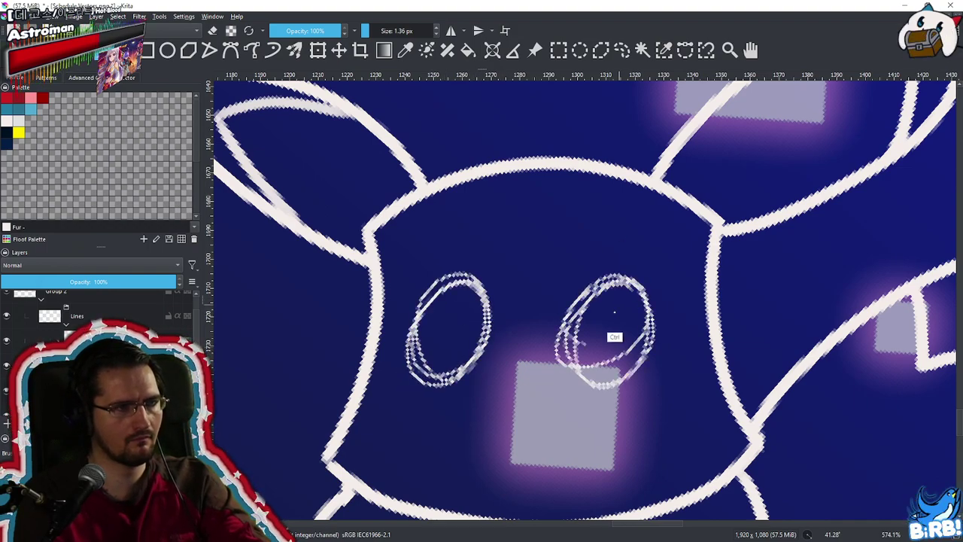
left_click_drag(615, 313, 590, 348)
key("ctrl+z")
scroll(607, 237, "up", 4)
mouse_move(651, 234)
left_mouse_down()
mouse_move(602, 331)
mouse_move(566, 248)
left_mouse_up()
scroll(594, 331, "down", 4)
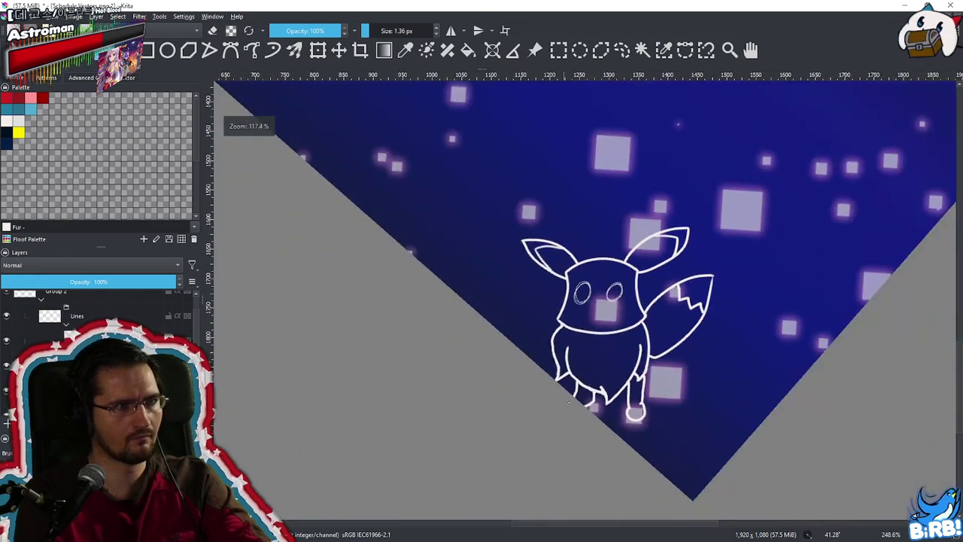
scroll(627, 297, "up", 4)
mouse_move(584, 214)
left_mouse_down()
mouse_move(606, 301)
mouse_move(520, 249)
left_mouse_up()
scroll(579, 301, "down", 5)
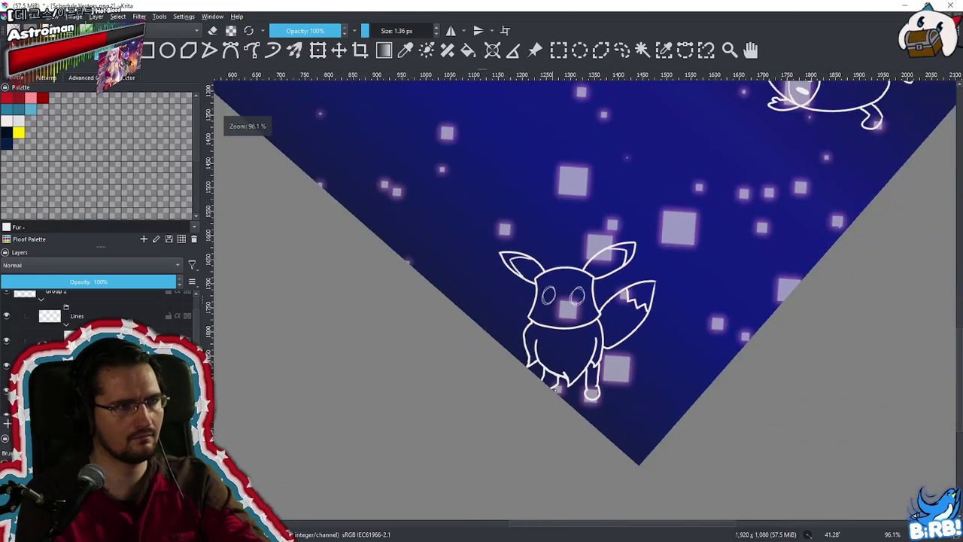
Set the brush size to 3.78 px and try to ink a pointed nose shape below and between the eyes
scroll(620, 289, "up", 10)
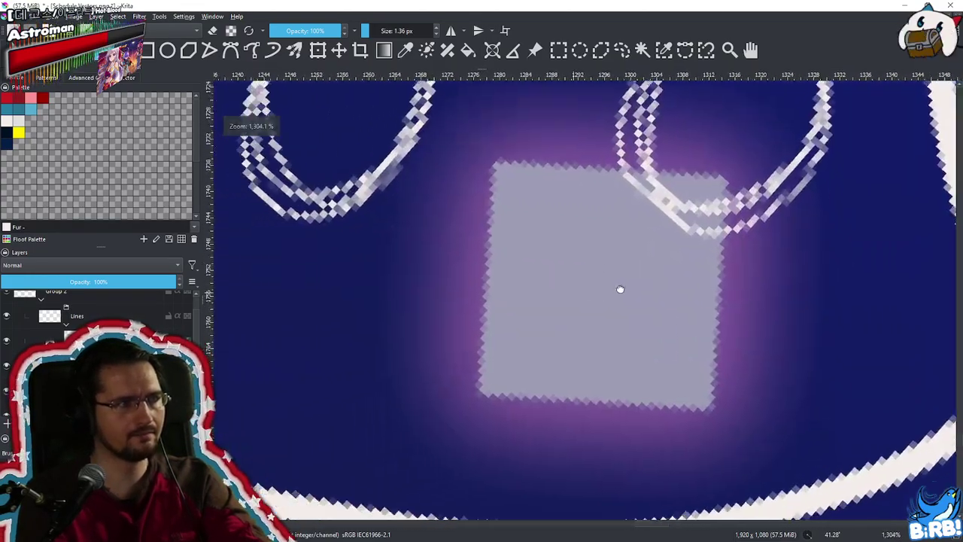
mouse_move(620, 289)
left_mouse_down()
mouse_move(635, 282)
mouse_move(565, 289)
mouse_move(584, 320)
left_mouse_up()
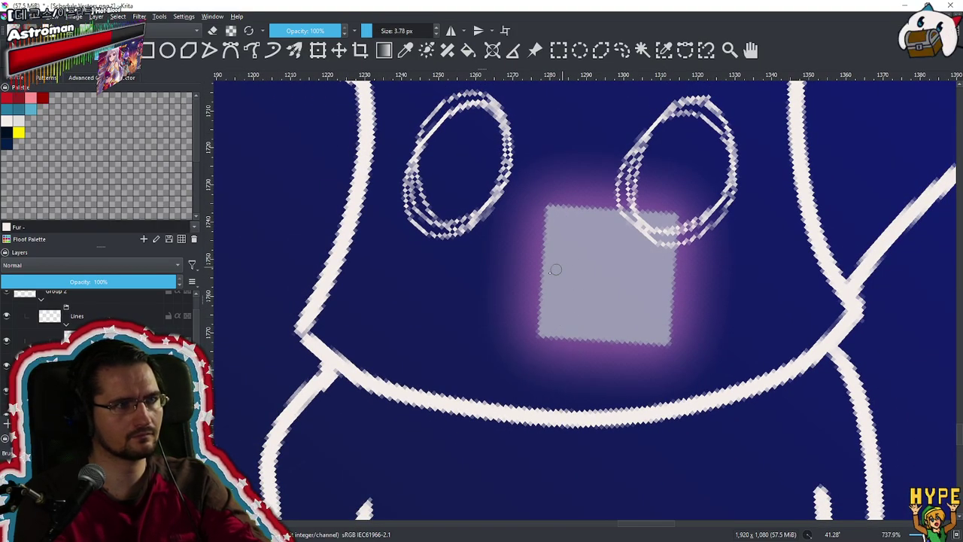
left_click_drag(528, 257, 490, 388)
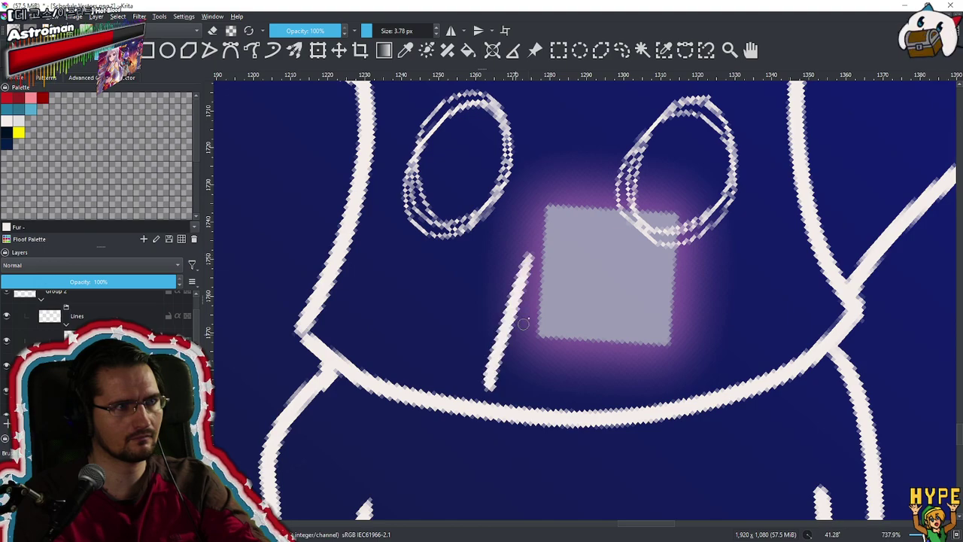
left_click_drag(505, 350, 613, 339)
mouse_move(528, 258)
left_mouse_down()
mouse_move(615, 263)
mouse_move(633, 389)
left_mouse_up()
mouse_move(635, 324)
left_mouse_down()
mouse_move(576, 411)
mouse_move(602, 408)
left_mouse_up()
scroll(629, 361, "up", 8)
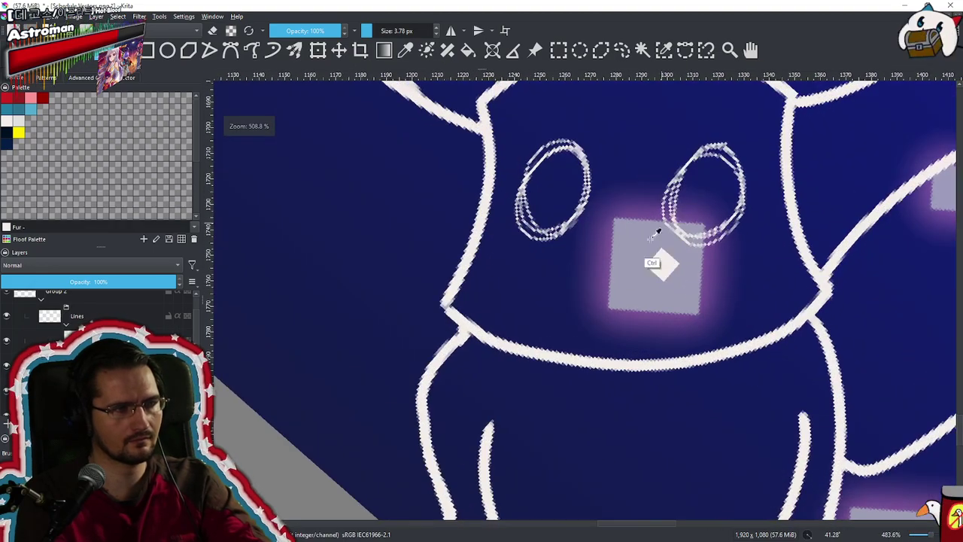
mouse_move(615, 253)
left_mouse_down()
mouse_move(584, 345)
mouse_move(660, 344)
left_mouse_up()
mouse_move(675, 243)
left_mouse_down()
mouse_move(614, 324)
mouse_move(592, 383)
left_mouse_up()
key("ctrl+z")
key("ctrl+z")
key("ctrl+z")
Ink a small triangular nose centred below the two eyes
left_click_drag(654, 258, 722, 170)
scroll(721, 170, "up", 3)
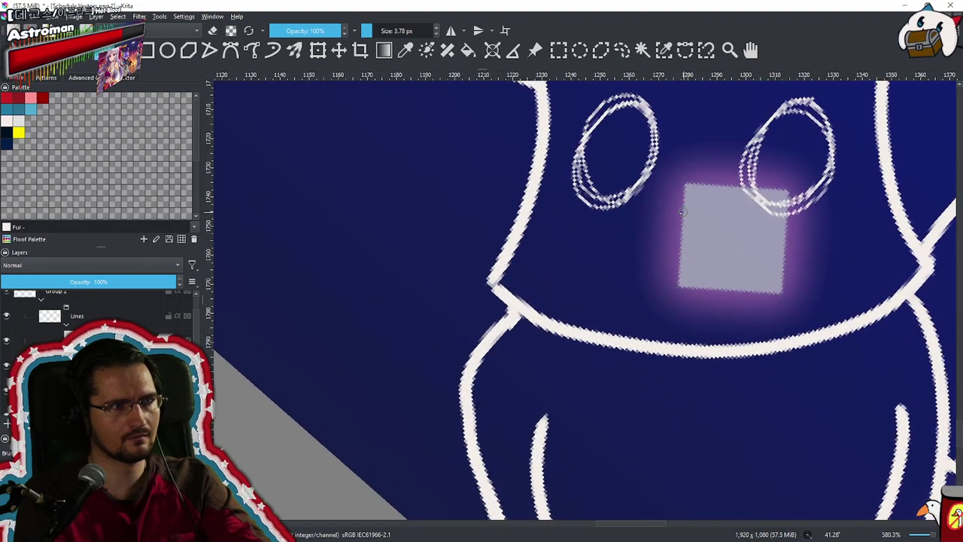
left_click_drag(666, 270, 728, 268)
scroll(589, 301, "down", 8)
left_click_drag(618, 257, 636, 366)
left_click_drag(636, 355, 600, 291)
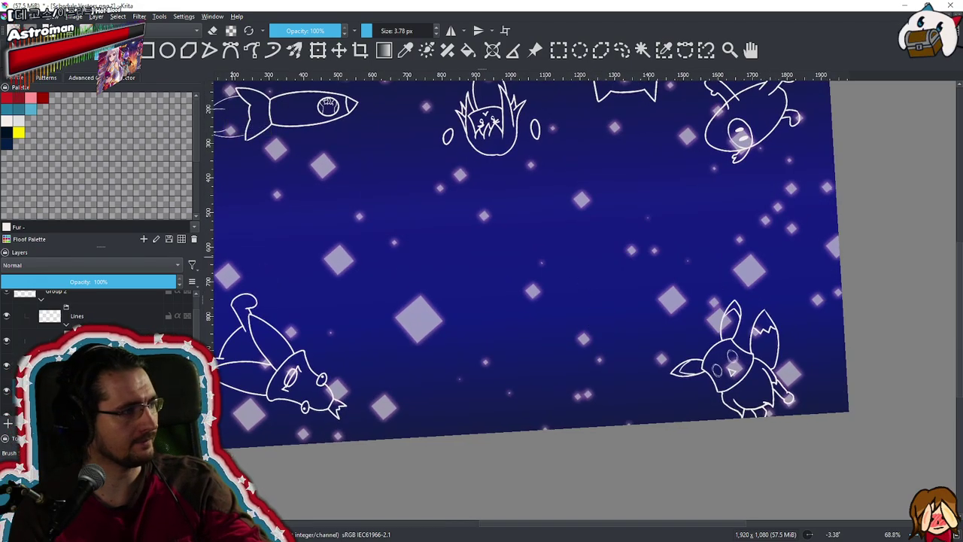
Show the February schedule banners over the line art and reset the canvas rotation to 0° to review the whole composition
left_click_drag(597, 301, 643, 309)
scroll(643, 308, "down", 1)
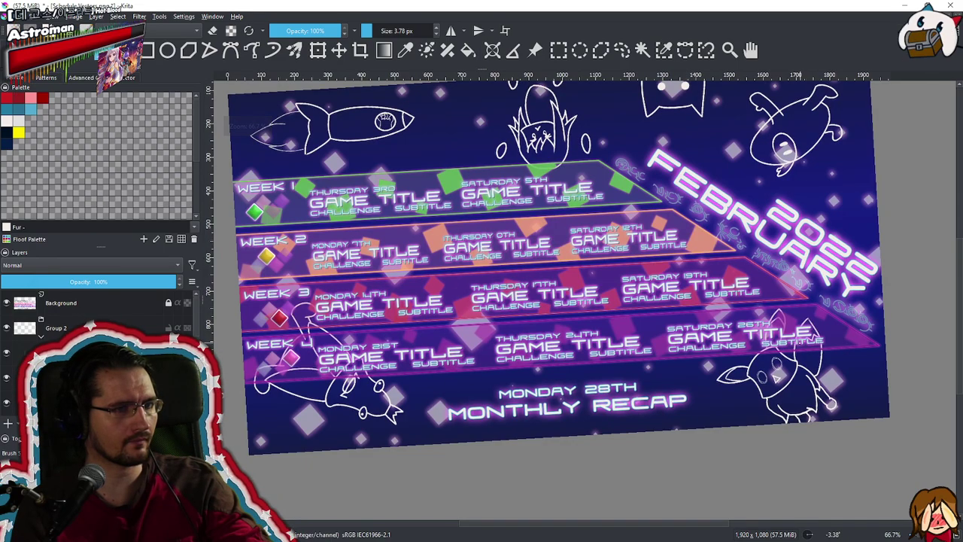
key("minus")
key("minus")
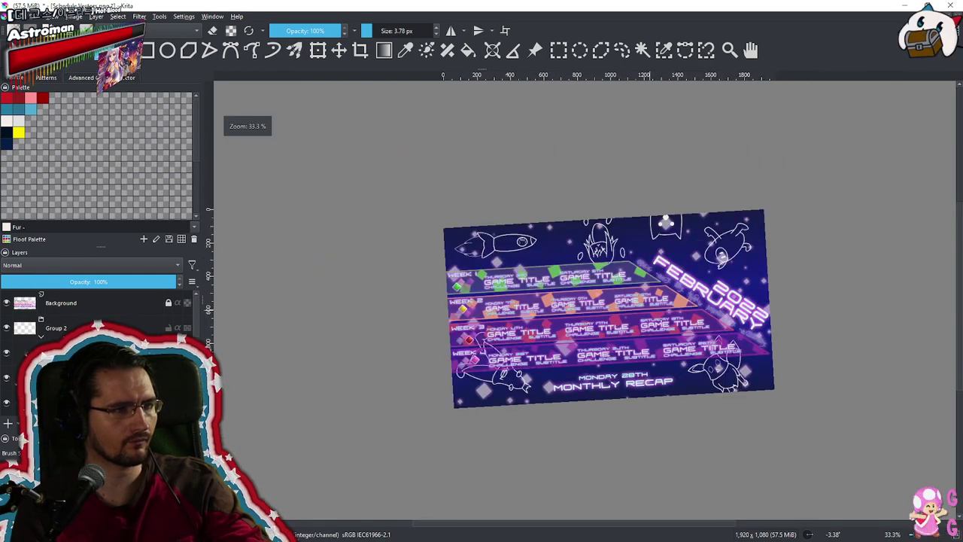
key("plus")
key("5")
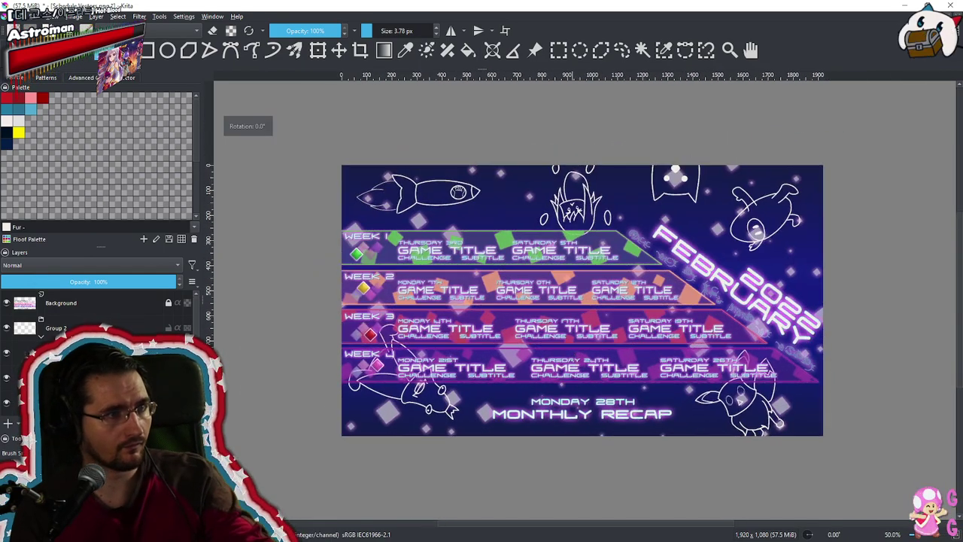
key("plus")
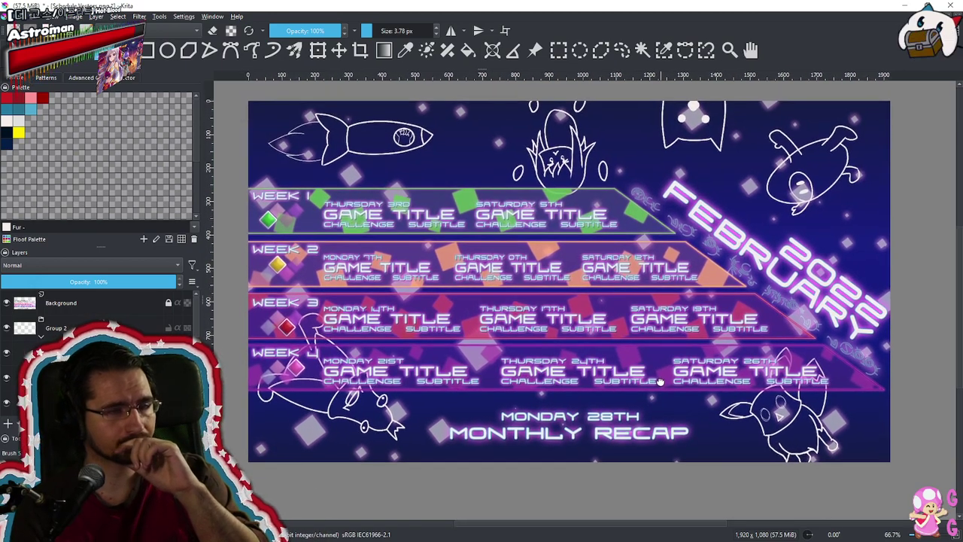
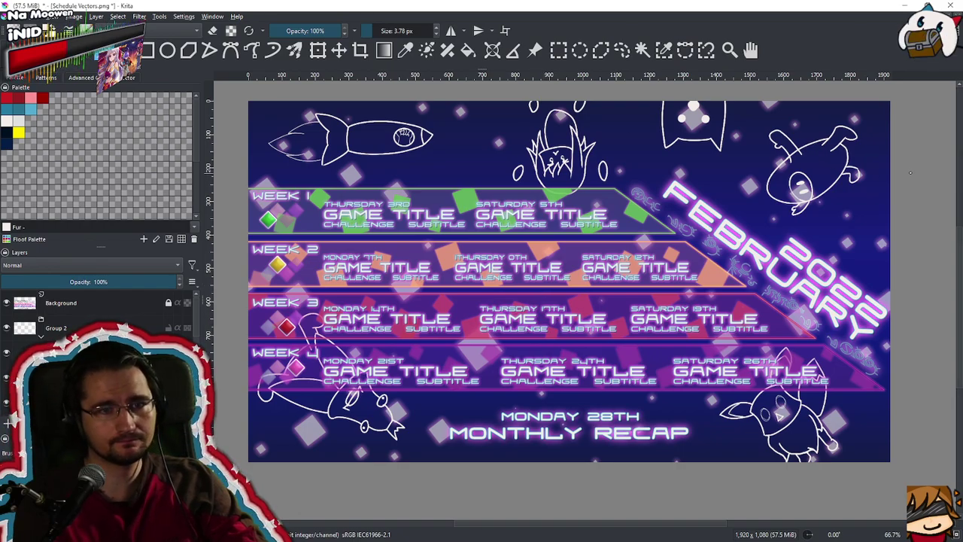
Sketch a small, thin curved shape just above the head of the long-haired floating character
left_click_drag(641, 317, 652, 303)
left_click_drag(646, 344, 552, 241)
left_click_drag(579, 334, 629, 273)
left_click_drag(515, 462, 548, 283)
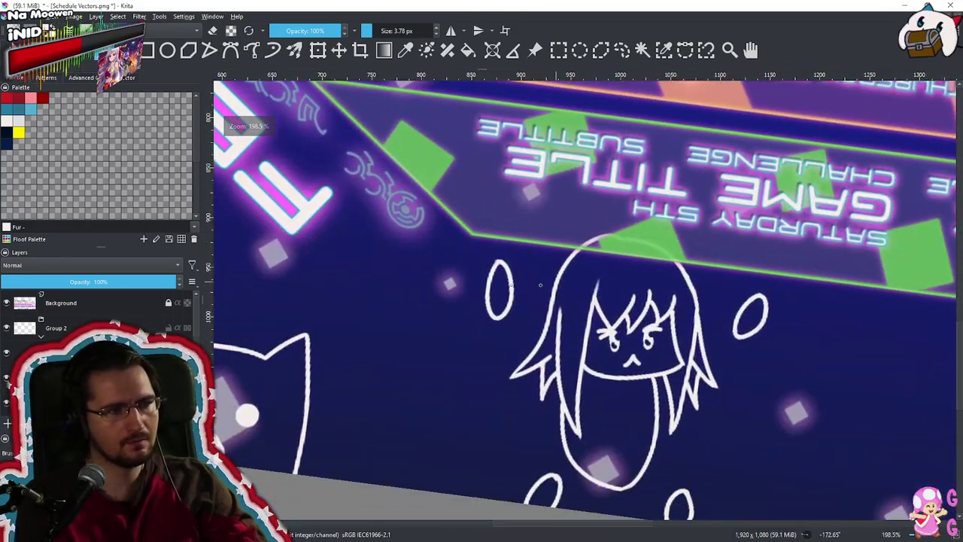
scroll(98, 327, "down", 5)
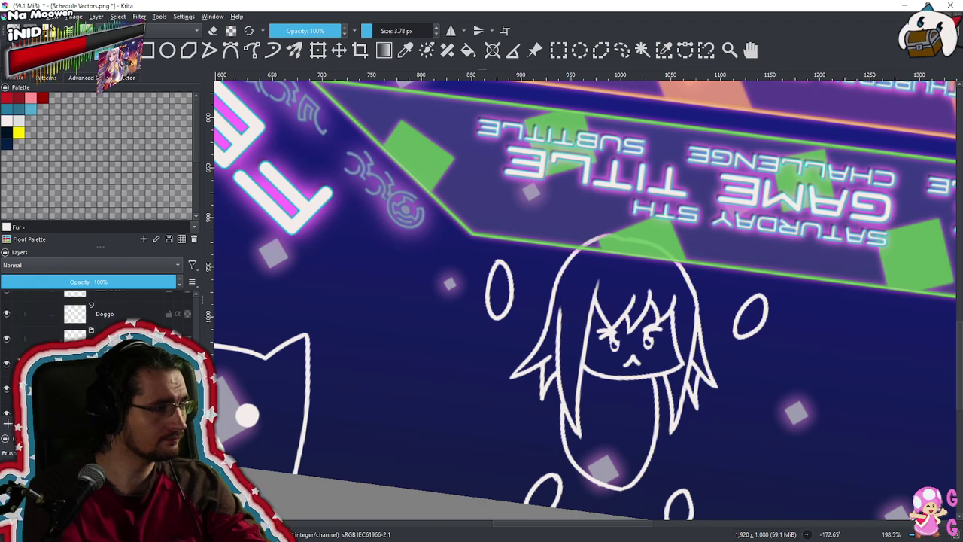
left_click_drag(660, 220, 643, 246)
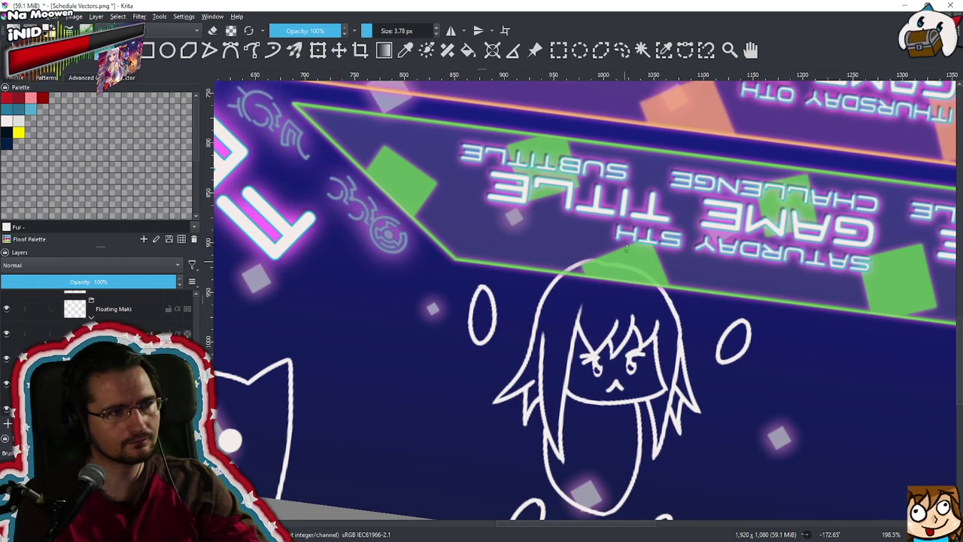
left_click_drag(628, 194, 604, 221)
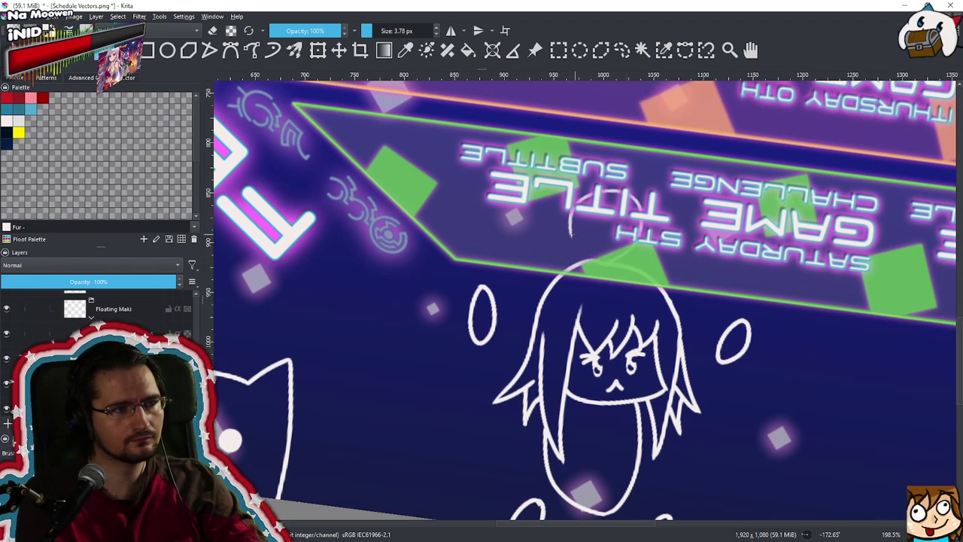
key("ctrl+z")
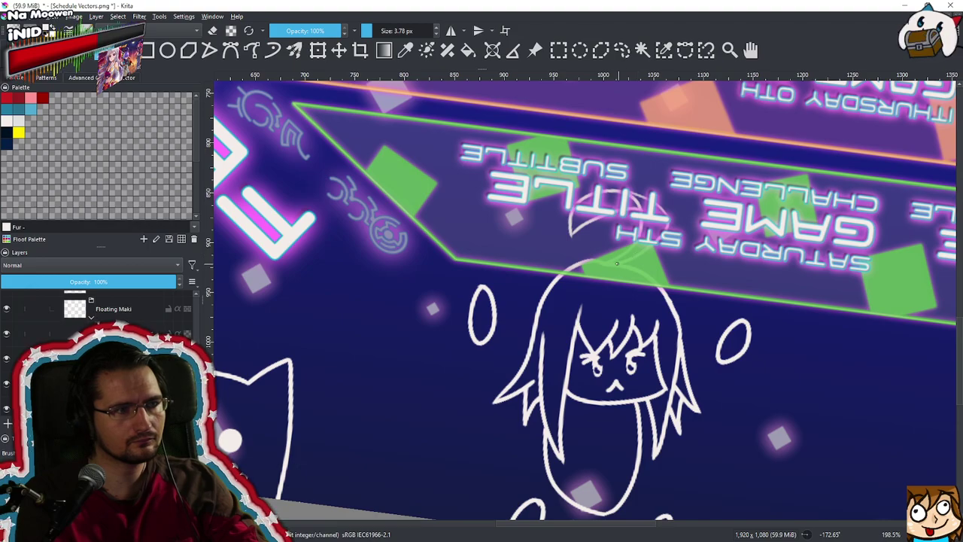
left_click_drag(643, 256, 594, 305)
Return the canvas to a nearly upright full view and choose the light grey Colour 8 for filling the rocket
scroll(594, 305, "down", 2)
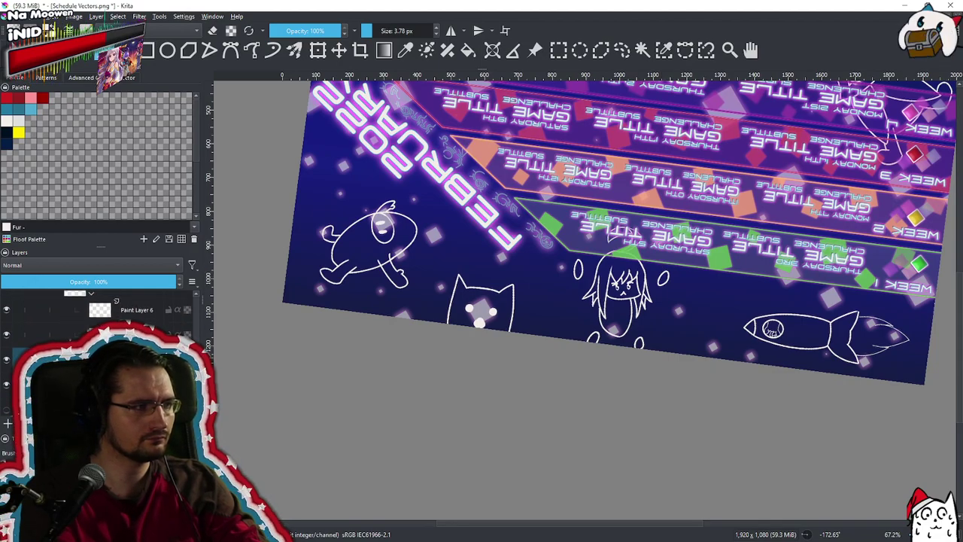
left_click_drag(787, 291, 811, 323)
left_click_drag(813, 324, 539, 340)
left_click_drag(686, 299, 490, 362)
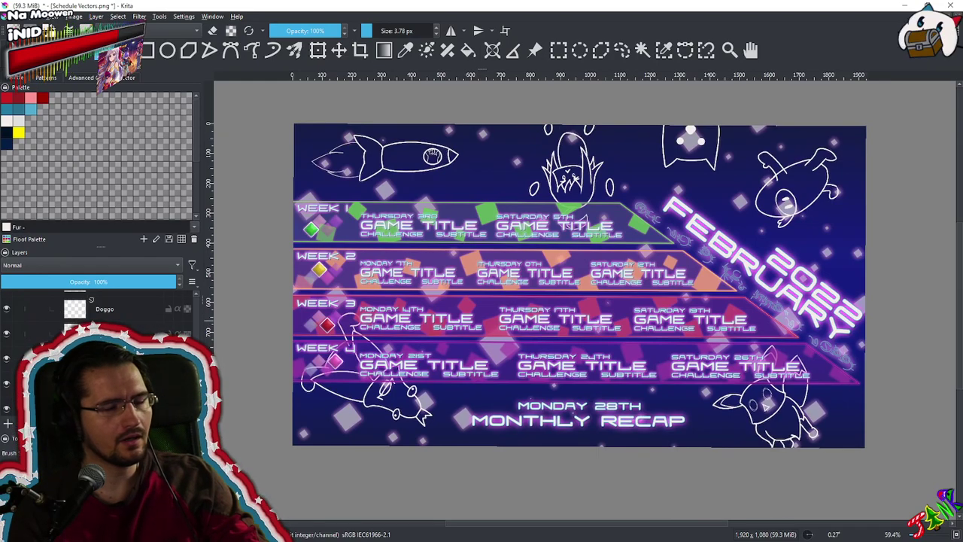
scroll(102, 320, "up", 8)
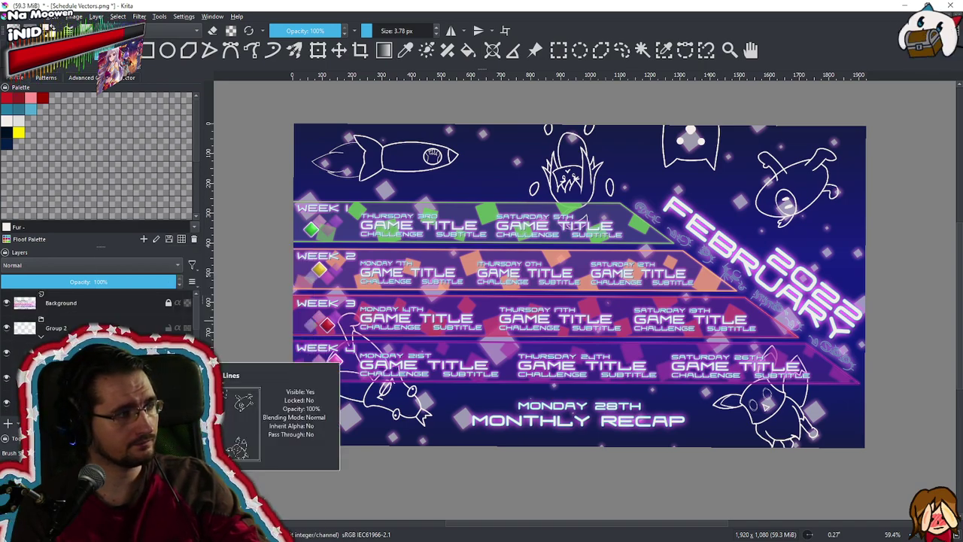
scroll(102, 354, "down", 5)
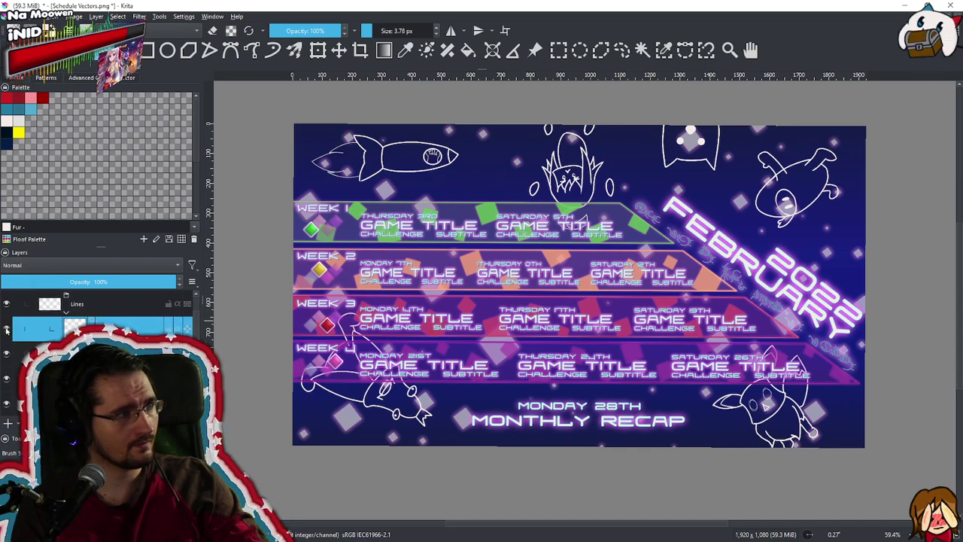
scroll(117, 325, "down", 2)
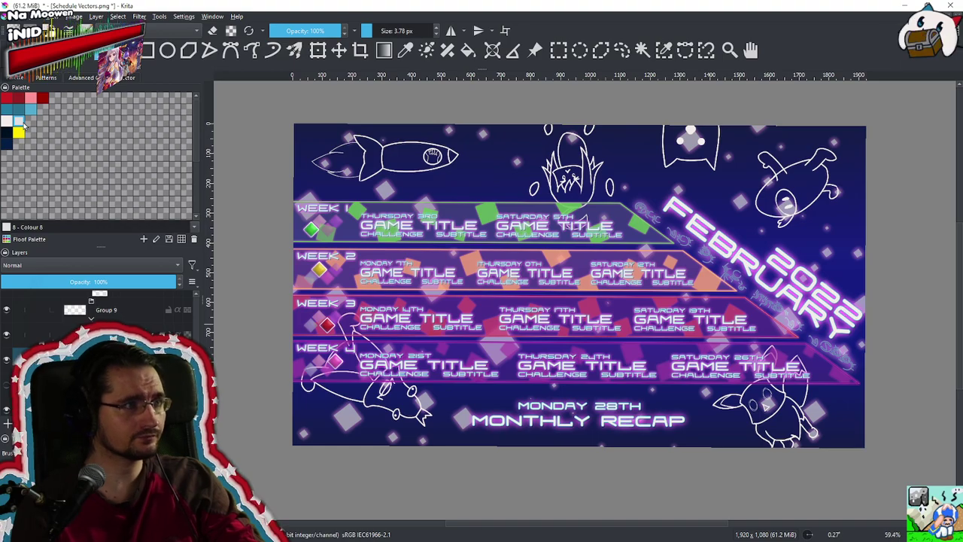
Paint the lower part of the rocket's body and nose light grey with a 25.75 px brush
scroll(490, 225, "up", 6)
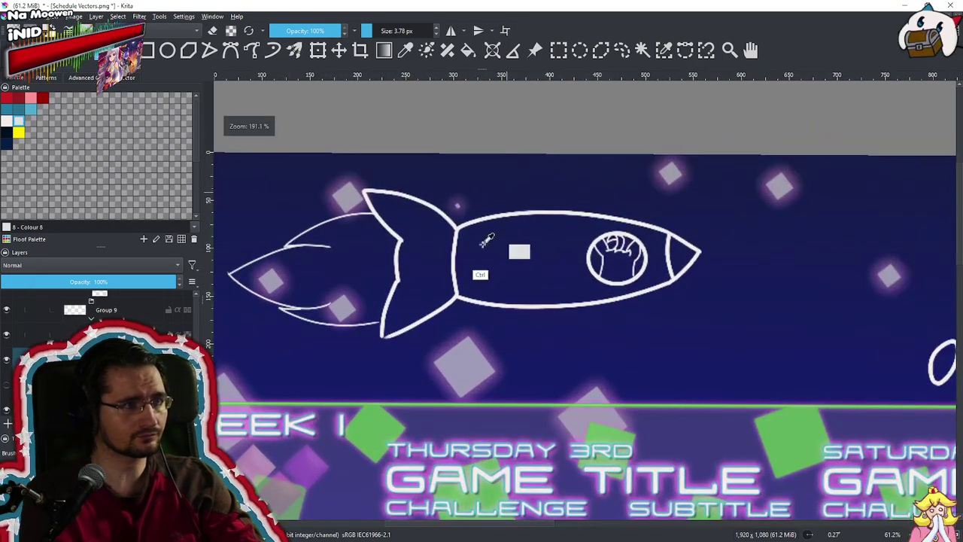
left_click_drag(490, 228, 617, 149)
left_click_drag(566, 206, 464, 343)
mouse_move(412, 273)
left_mouse_down()
mouse_move(384, 275)
mouse_move(412, 277)
mouse_move(367, 298)
mouse_move(376, 267)
mouse_move(373, 300)
mouse_move(363, 286)
mouse_move(377, 316)
mouse_move(358, 403)
mouse_move(358, 334)
mouse_move(358, 451)
mouse_move(450, 472)
left_mouse_up()
left_click_drag(516, 416, 449, 333)
mouse_move(391, 386)
left_mouse_down()
mouse_move(439, 394)
mouse_move(540, 380)
mouse_move(441, 391)
mouse_move(584, 397)
mouse_move(620, 386)
mouse_move(519, 402)
mouse_move(709, 397)
mouse_move(764, 377)
mouse_move(672, 391)
mouse_move(816, 382)
mouse_move(887, 360)
mouse_move(916, 343)
left_mouse_up()
left_click_drag(811, 332, 592, 334)
mouse_move(667, 317)
left_mouse_down()
mouse_move(731, 326)
mouse_move(788, 315)
mouse_move(878, 260)
mouse_move(849, 258)
mouse_move(800, 344)
left_mouse_up()
scroll(800, 344, "right", 3)
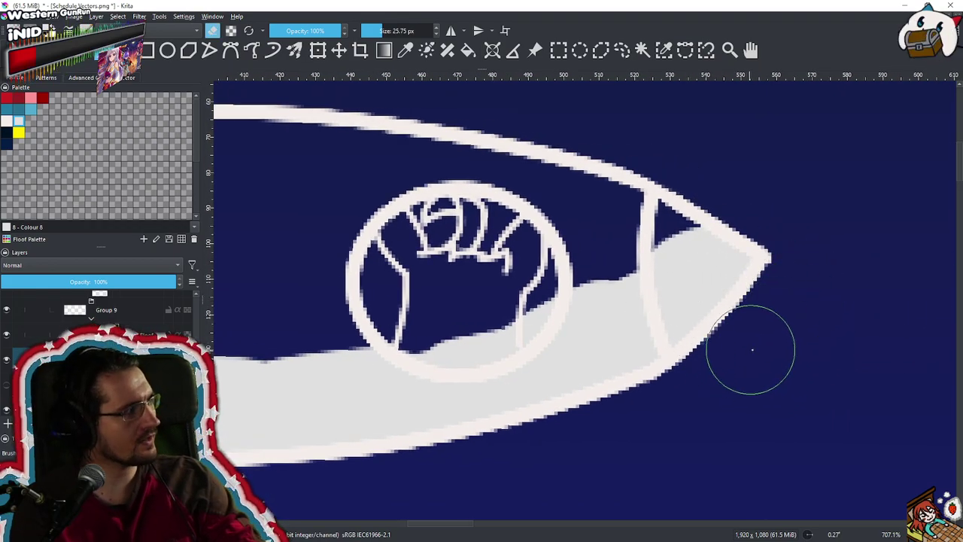
Extend the light grey fill over the rocket's porthole and nose area, erasing any overflow along the upper outline
key("e")
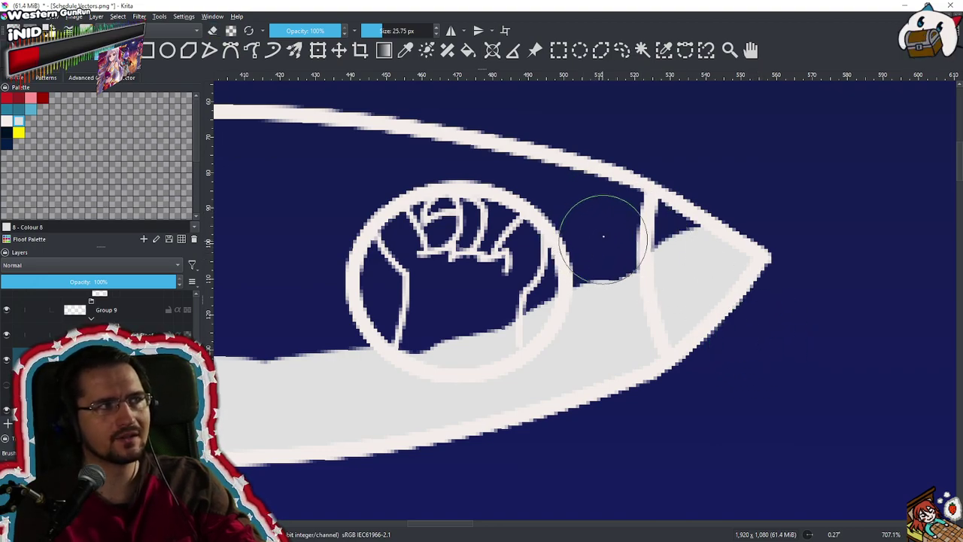
mouse_move(624, 266)
left_mouse_down()
mouse_move(664, 244)
mouse_move(648, 239)
mouse_move(582, 292)
mouse_move(574, 227)
mouse_move(586, 286)
mouse_move(526, 253)
mouse_move(519, 287)
mouse_move(387, 309)
mouse_move(476, 222)
mouse_move(362, 329)
mouse_move(361, 277)
mouse_move(461, 239)
mouse_move(348, 348)
left_mouse_up()
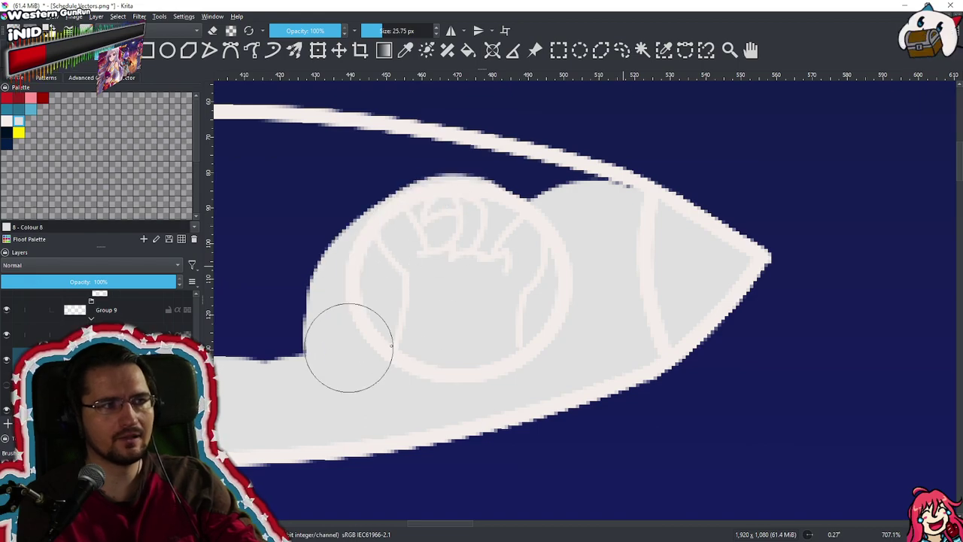
mouse_move(406, 336)
left_mouse_down()
mouse_move(450, 319)
mouse_move(597, 350)
left_mouse_up()
mouse_move(773, 246)
left_mouse_down()
mouse_move(723, 251)
mouse_move(796, 228)
mouse_move(794, 246)
mouse_move(686, 219)
mouse_move(757, 242)
mouse_move(620, 234)
mouse_move(702, 207)
mouse_move(566, 221)
mouse_move(670, 155)
left_mouse_up()
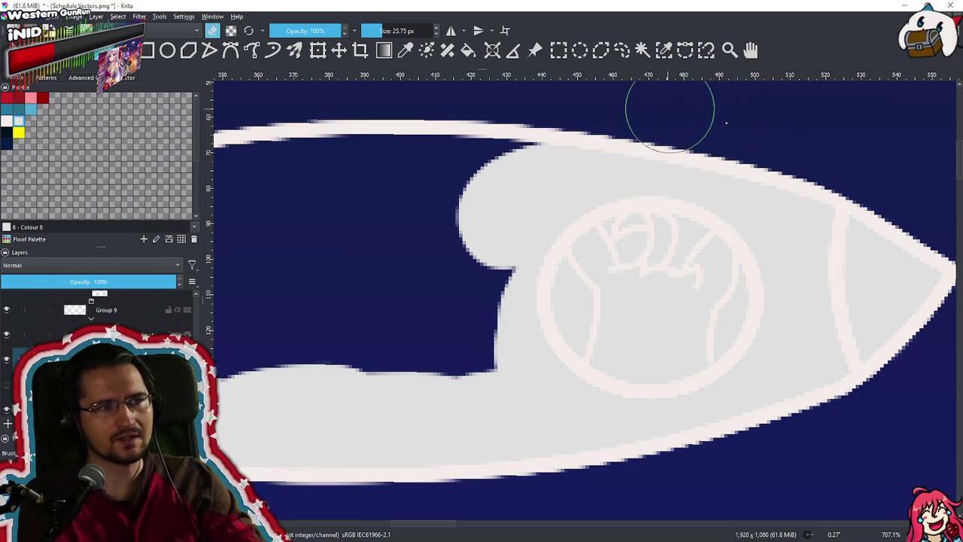
left_click_drag(622, 195, 632, 217)
Fill the rest of the rocket's body with light grey back to the line where the fins begin
key("e")
mouse_move(576, 240)
left_mouse_down()
mouse_move(480, 204)
mouse_move(457, 248)
mouse_move(509, 205)
mouse_move(336, 218)
mouse_move(442, 239)
mouse_move(417, 192)
mouse_move(282, 262)
left_mouse_up()
mouse_move(425, 319)
left_mouse_down()
mouse_move(606, 254)
mouse_move(690, 294)
mouse_move(570, 316)
mouse_move(372, 242)
mouse_move(409, 228)
mouse_move(452, 129)
mouse_move(479, 138)
left_mouse_up()
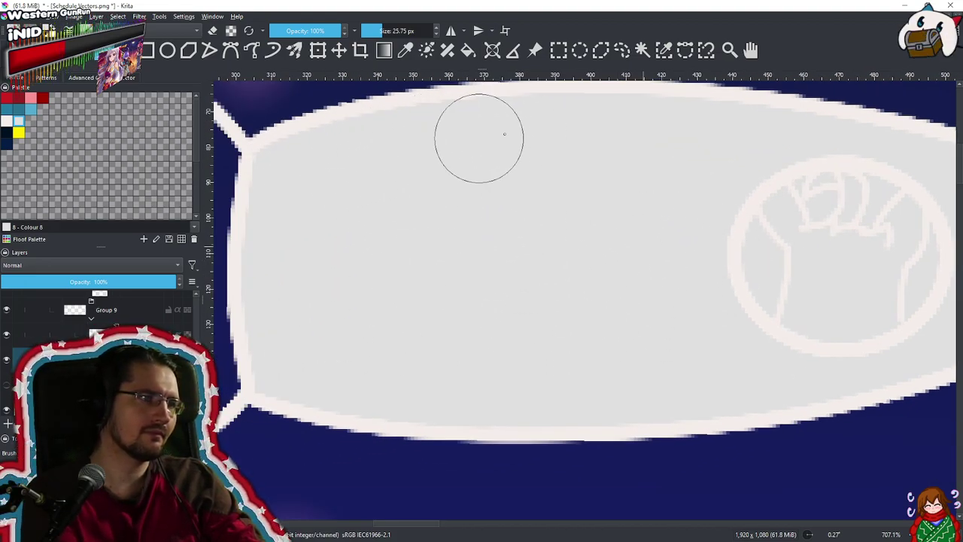
left_click_drag(441, 225, 567, 295)
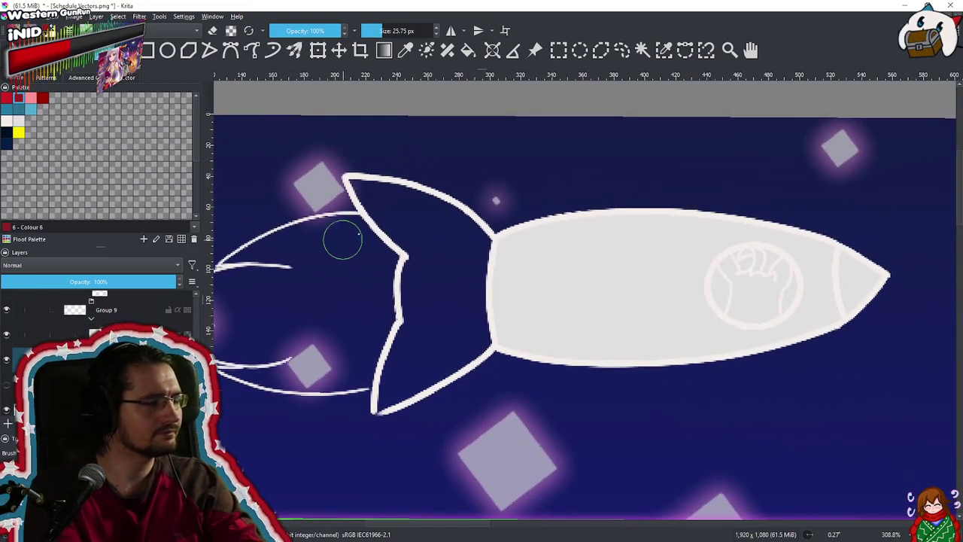
Paint the rocket's upper tail fin dark red with Colour 6 and a 10.49 px brush
mouse_move(411, 211)
left_mouse_down()
mouse_move(430, 267)
mouse_move(379, 178)
left_mouse_up()
left_click_drag(402, 259, 363, 258)
left_click_drag(349, 222, 429, 319)
mouse_move(352, 221)
left_mouse_down()
mouse_move(398, 234)
mouse_move(379, 223)
mouse_move(404, 242)
mouse_move(426, 234)
mouse_move(414, 232)
mouse_move(474, 242)
mouse_move(451, 237)
mouse_move(501, 267)
mouse_move(495, 257)
mouse_move(534, 297)
mouse_move(551, 321)
mouse_move(548, 336)
mouse_move(449, 252)
mouse_move(385, 254)
mouse_move(440, 247)
mouse_move(411, 306)
mouse_move(471, 283)
mouse_move(446, 335)
mouse_move(477, 348)
mouse_move(495, 373)
mouse_move(529, 381)
mouse_move(543, 349)
mouse_move(550, 463)
left_mouse_up()
left_click_drag(519, 402, 535, 366)
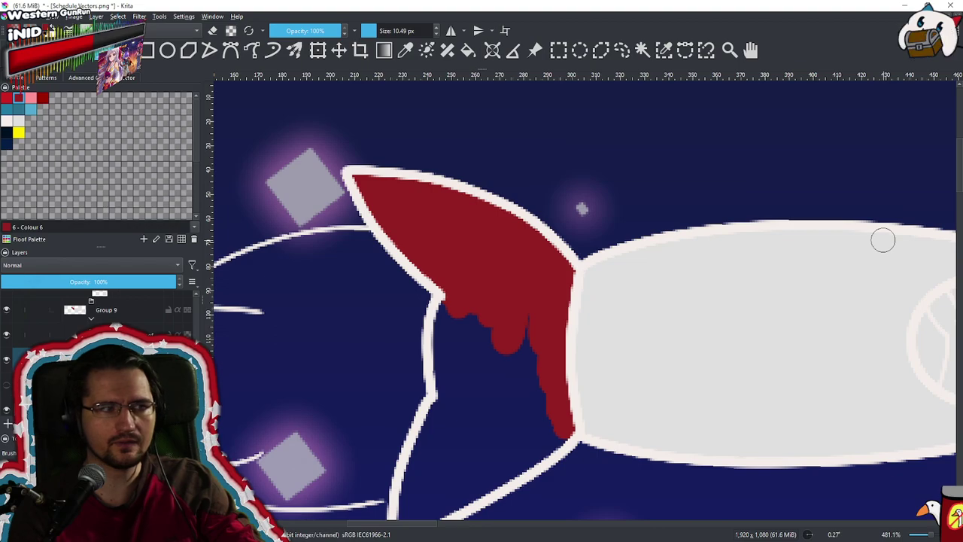
Extend the dark red fill down through the middle of the tail section, undoing the last stray stroke
mouse_move(459, 290)
left_mouse_down()
mouse_move(449, 378)
mouse_move(442, 329)
mouse_move(465, 405)
mouse_move(477, 369)
mouse_move(468, 377)
mouse_move(513, 342)
mouse_move(525, 356)
mouse_move(537, 321)
mouse_move(539, 365)
left_mouse_up()
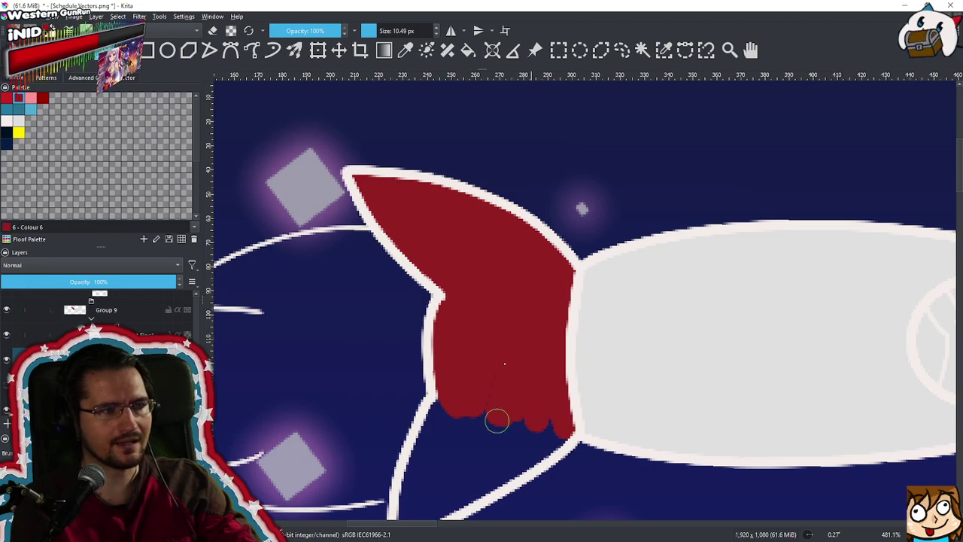
left_click_drag(480, 410, 495, 420)
left_click_drag(517, 369, 565, 240)
mouse_move(495, 281)
left_mouse_down()
mouse_move(484, 337)
mouse_move(474, 317)
mouse_move(487, 277)
mouse_move(461, 377)
mouse_move(470, 320)
mouse_move(451, 393)
left_mouse_up()
key("ctrl+z")
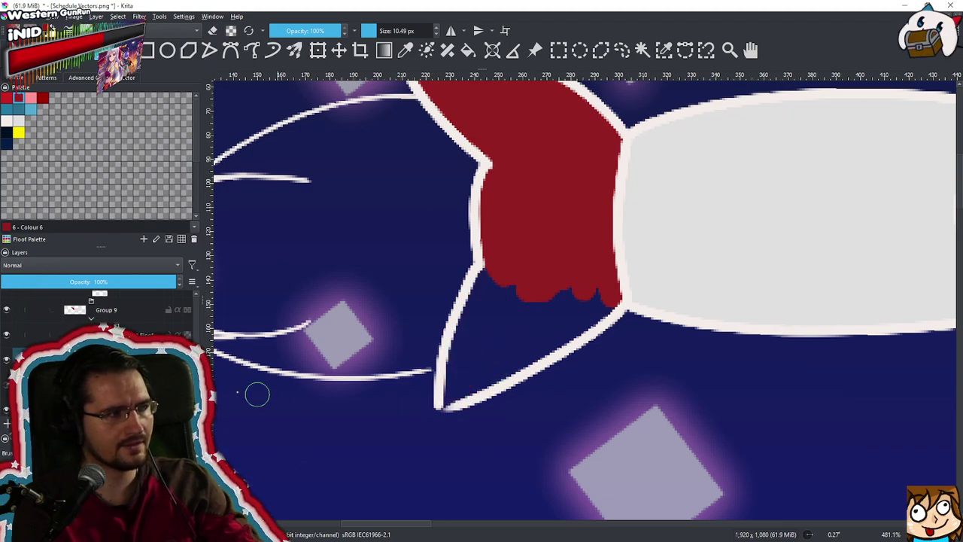
Sample the white line colour and close the outline at the lower fin's tip on the line layer with a 5.24 px brush
left_click(148, 334)
left_click(622, 267, "ctrl")
mouse_move(461, 403)
left_mouse_down()
mouse_move(442, 408)
mouse_move(450, 408)
left_mouse_up()
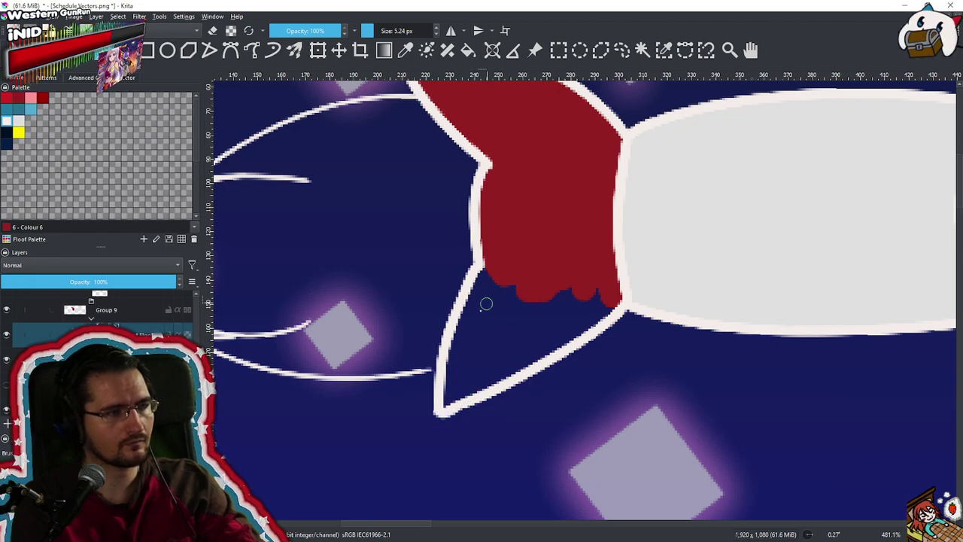
Fill the lower tail fin dark red on the fill layer with a 7.07 px brush and erase the overflow below its edge
left_click(153, 357)
left_click(562, 212, "ctrl")
left_click_drag(488, 273, 486, 315)
left_click_drag(527, 279, 565, 279)
mouse_move(500, 290)
left_mouse_down()
mouse_move(485, 320)
mouse_move(499, 329)
mouse_move(564, 291)
mouse_move(592, 294)
mouse_move(571, 313)
mouse_move(598, 297)
mouse_move(476, 379)
left_mouse_up()
mouse_move(501, 334)
left_mouse_down()
mouse_move(475, 351)
mouse_move(482, 342)
mouse_move(487, 389)
mouse_move(467, 319)
mouse_move(444, 404)
left_mouse_up()
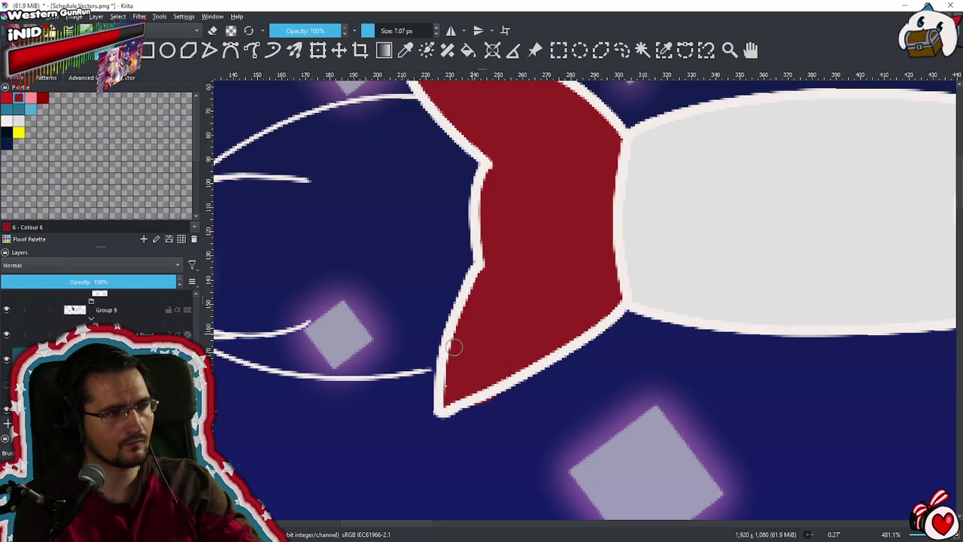
key("e")
mouse_move(464, 419)
left_mouse_down()
mouse_move(497, 393)
mouse_move(513, 435)
mouse_move(526, 412)
mouse_move(520, 392)
left_mouse_up()
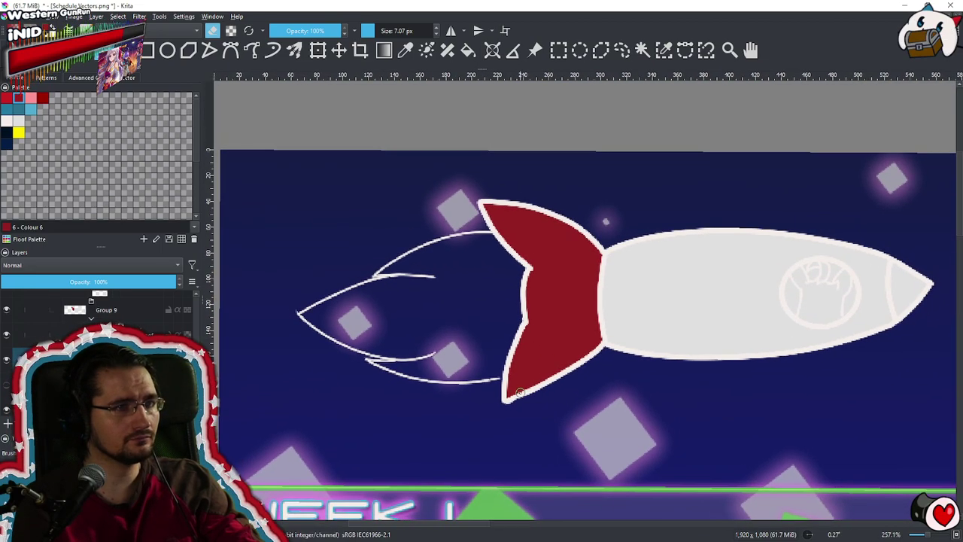
Paint a yellow Colour 13 band inside the flame along the rear edge of the tail fins
left_click(21, 138)
mouse_move(481, 271)
left_mouse_down()
mouse_move(504, 269)
mouse_move(542, 208)
left_mouse_up()
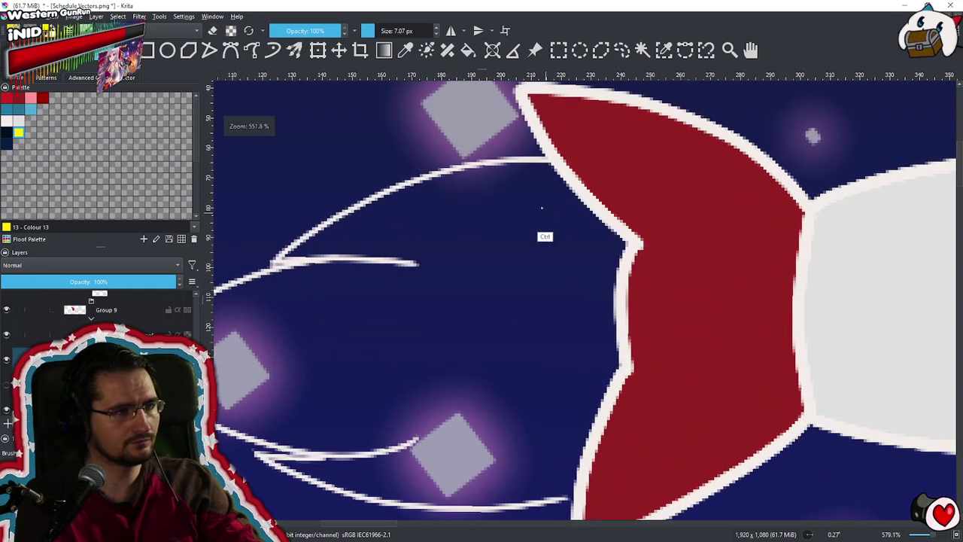
mouse_move(318, 247)
left_mouse_down()
mouse_move(292, 262)
mouse_move(392, 208)
mouse_move(370, 211)
mouse_move(453, 181)
mouse_move(426, 186)
mouse_move(480, 173)
mouse_move(380, 204)
mouse_move(545, 172)
left_mouse_up()
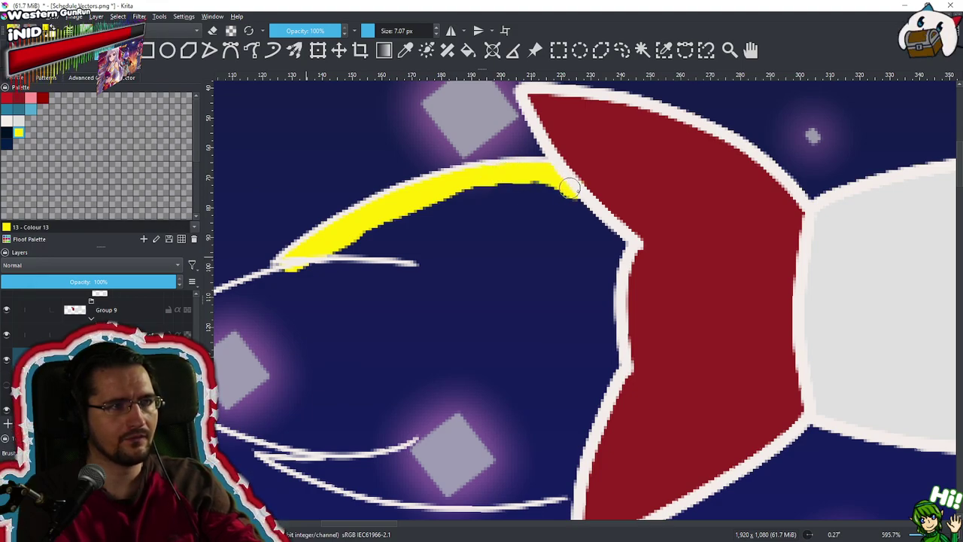
key("ctrl+z")
mouse_move(538, 172)
left_mouse_down()
mouse_move(584, 197)
mouse_move(542, 173)
mouse_move(597, 220)
left_mouse_up()
key("ctrl+z")
left_click(543, 173)
mouse_move(614, 258)
left_mouse_down()
mouse_move(607, 315)
mouse_move(603, 256)
mouse_move(625, 328)
mouse_move(608, 321)
mouse_move(613, 361)
mouse_move(608, 272)
mouse_move(645, 276)
mouse_move(602, 397)
left_mouse_up()
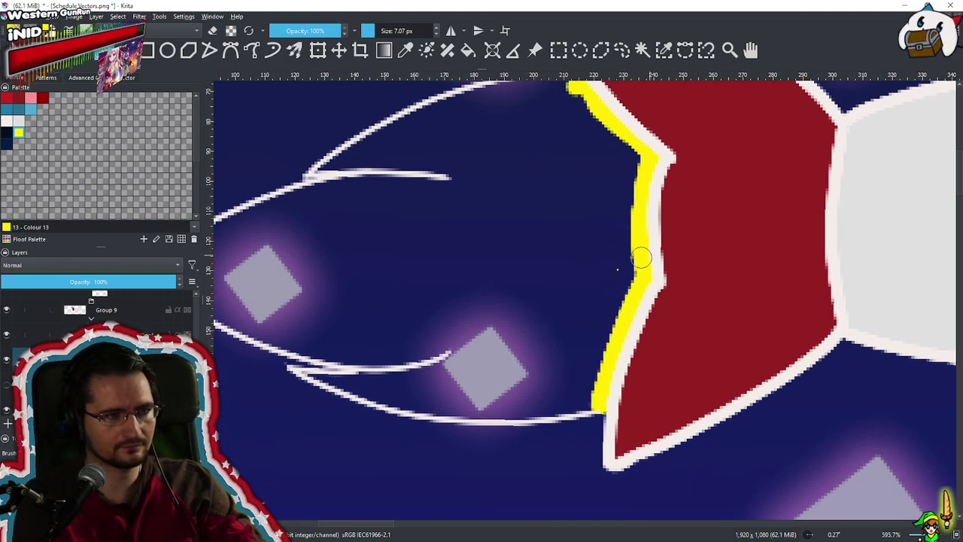
Paint yellow inside the upper flame tongue, following its outline from the notch to the upper fin
left_click_drag(477, 156, 492, 264)
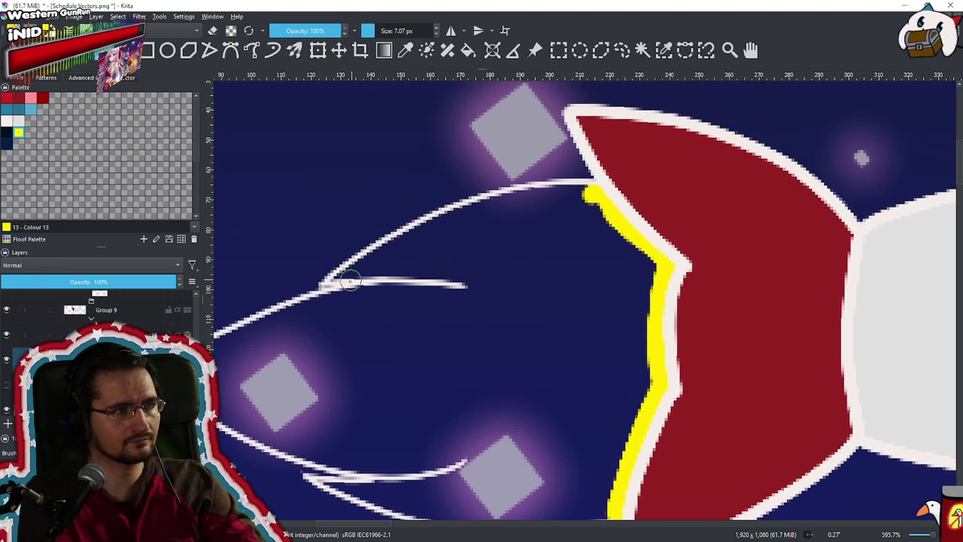
mouse_move(345, 277)
left_mouse_down()
mouse_move(462, 218)
mouse_move(365, 277)
mouse_move(431, 234)
left_mouse_up()
mouse_move(483, 206)
left_mouse_down()
mouse_move(434, 227)
mouse_move(587, 186)
left_mouse_up()
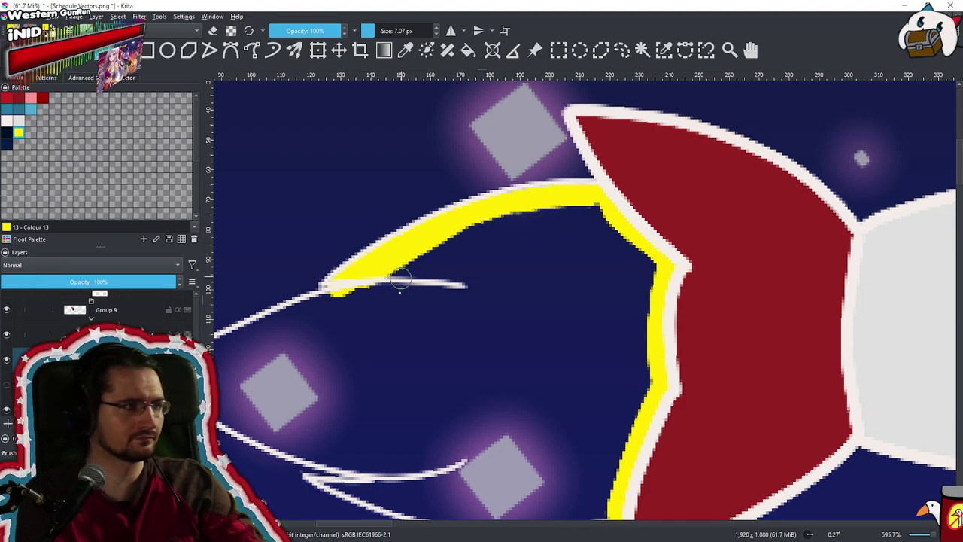
left_click_drag(401, 272, 506, 242)
mouse_move(595, 192)
left_mouse_down()
mouse_move(482, 275)
mouse_move(576, 205)
left_mouse_up()
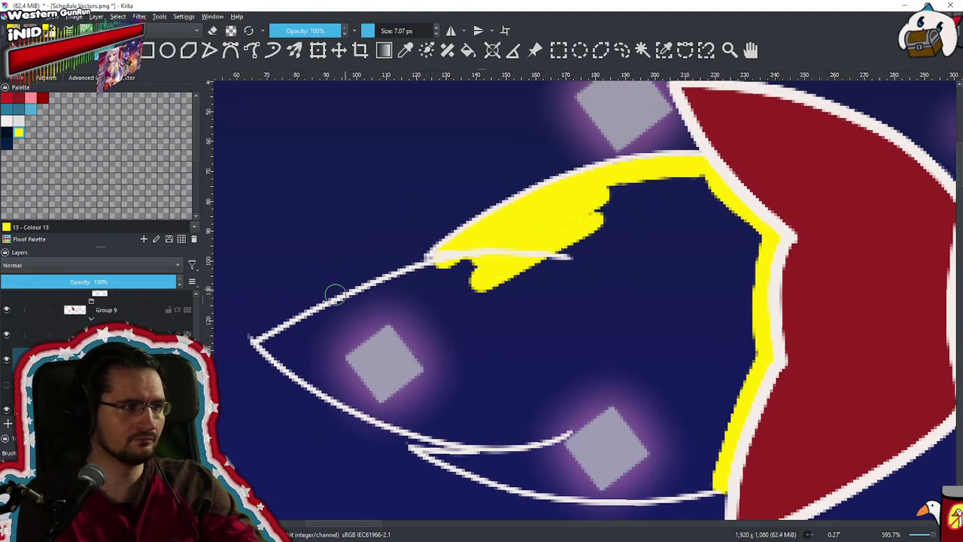
Paint yellow along both inner edges of the central flame tongue and erase the overflow at its pointed tip
mouse_move(269, 346)
left_mouse_down()
mouse_move(392, 289)
mouse_move(462, 280)
mouse_move(405, 278)
mouse_move(423, 286)
mouse_move(385, 295)
mouse_move(485, 280)
left_mouse_up()
left_click_drag(317, 349, 246, 353)
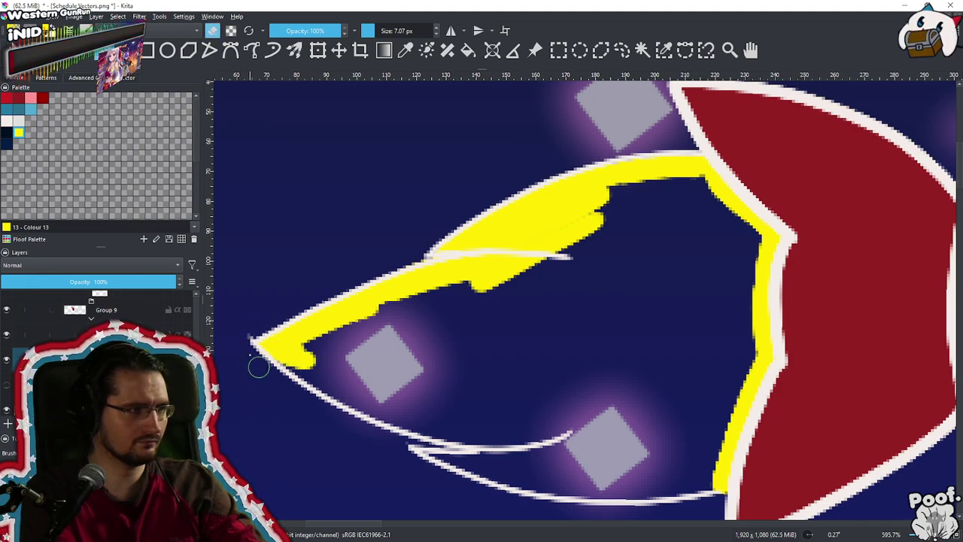
key("e")
mouse_move(286, 350)
left_mouse_down()
mouse_move(337, 393)
mouse_move(376, 397)
mouse_move(388, 410)
mouse_move(434, 411)
mouse_move(378, 407)
mouse_move(394, 417)
mouse_move(402, 410)
mouse_move(398, 419)
mouse_move(503, 435)
mouse_move(454, 432)
mouse_move(471, 441)
mouse_move(497, 435)
mouse_move(445, 429)
mouse_move(543, 426)
left_mouse_up()
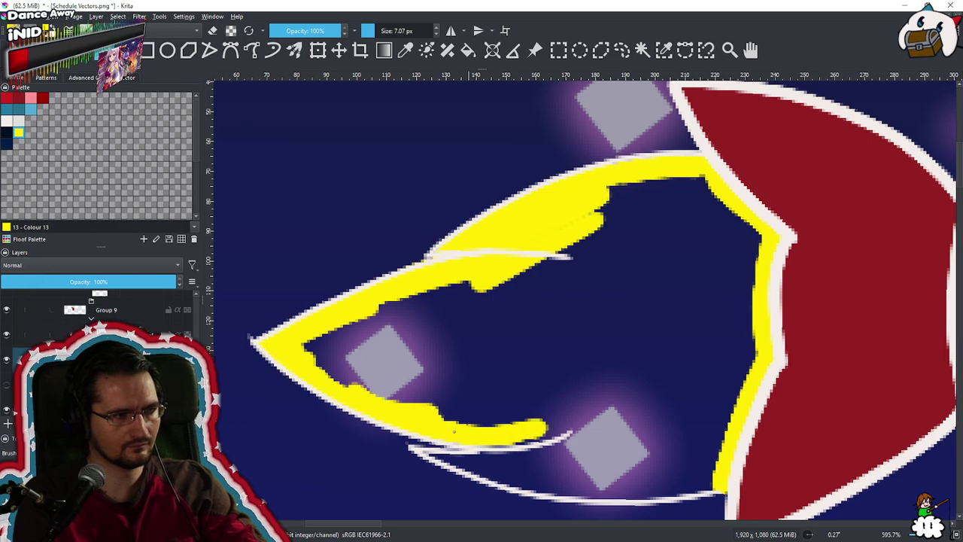
left_click_drag(462, 432, 593, 404)
left_click_drag(524, 420, 613, 398)
Fill the lower flame tongue yellow up to the lower fin with a 5.17 px brush, erasing overflow at its tip
left_click_drag(501, 404, 555, 304)
mouse_move(517, 358)
left_mouse_down("shift")
mouse_move(502, 359)
mouse_move(542, 353)
mouse_move(513, 364)
left_mouse_up("shift")
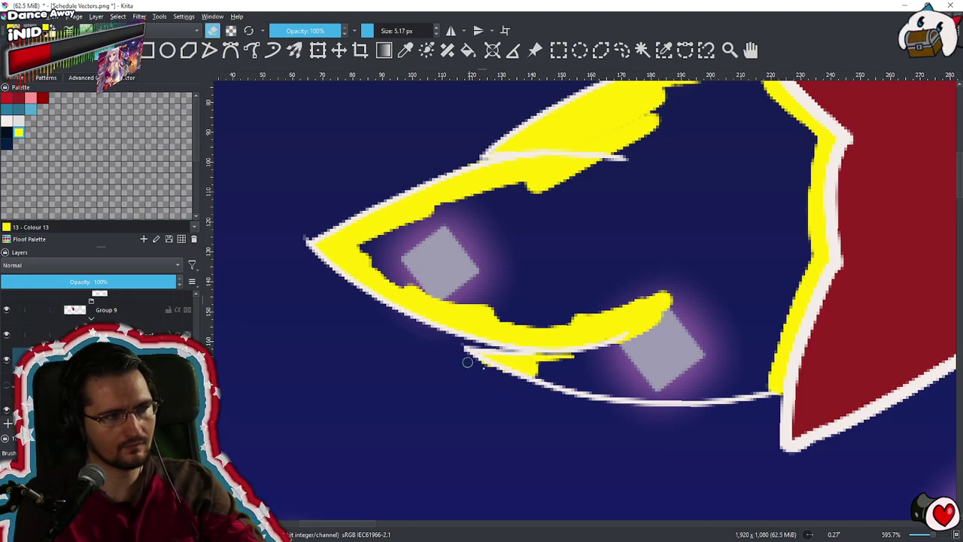
mouse_move(536, 371)
left_mouse_down()
mouse_move(619, 378)
mouse_move(609, 322)
left_mouse_up()
mouse_move(629, 361)
left_mouse_down()
mouse_move(644, 321)
mouse_move(590, 330)
mouse_move(636, 303)
left_mouse_up()
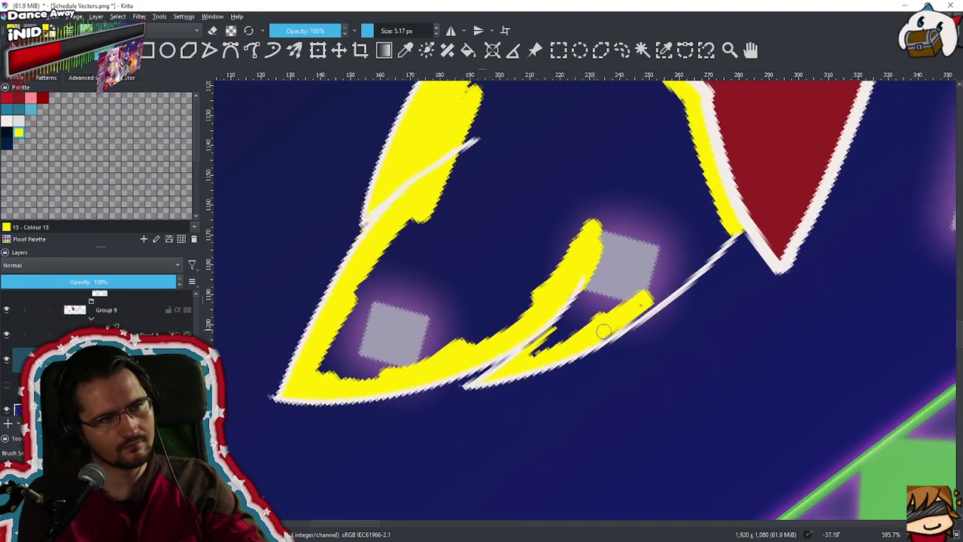
left_click_drag(603, 334, 719, 241)
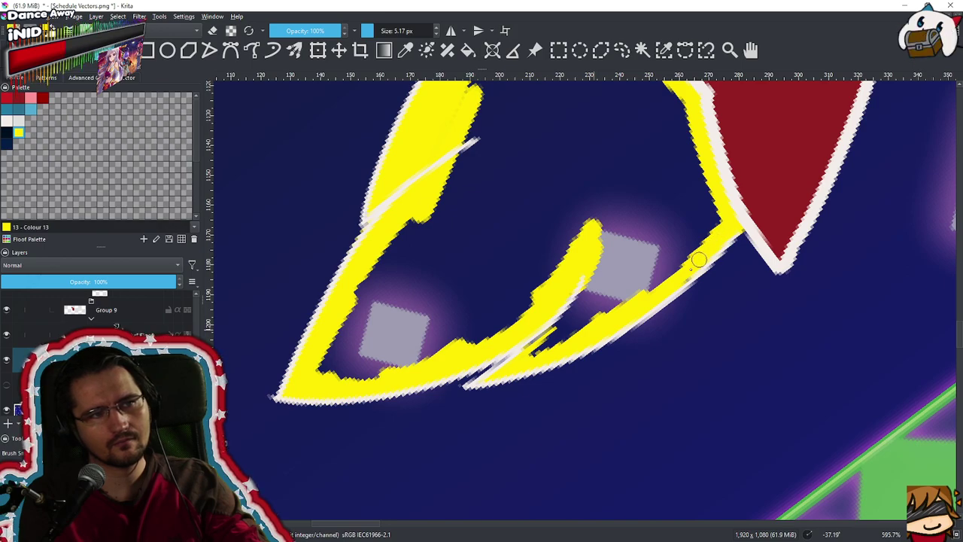
mouse_move(599, 315)
left_mouse_down()
mouse_move(553, 336)
mouse_move(625, 265)
mouse_move(611, 305)
mouse_move(698, 247)
mouse_move(622, 304)
left_mouse_up()
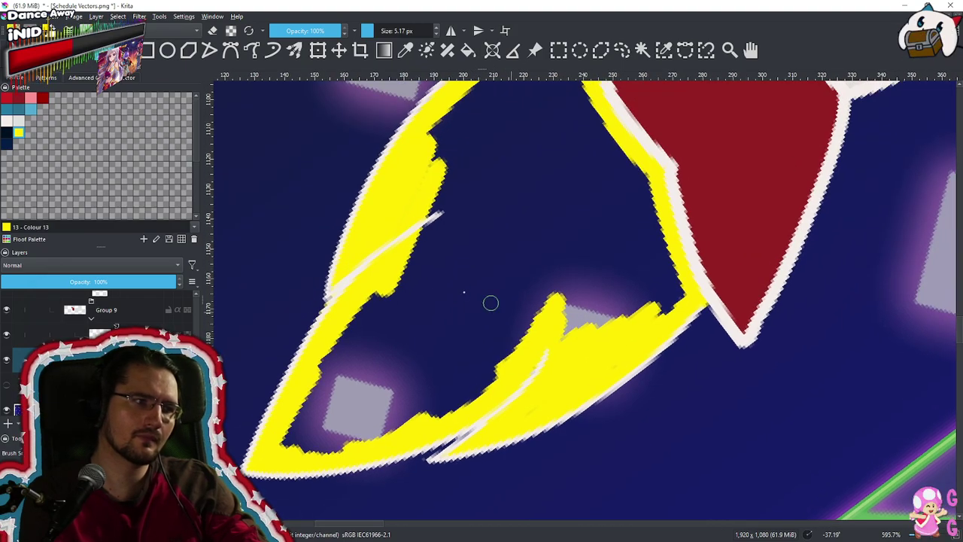
Fill the remaining dark interior of the rocket's flame with yellow Colour 13
mouse_move(290, 409)
left_mouse_down()
mouse_move(315, 419)
mouse_move(336, 337)
mouse_move(367, 309)
mouse_move(319, 372)
mouse_move(325, 408)
mouse_move(329, 386)
mouse_move(325, 419)
mouse_move(349, 405)
mouse_move(335, 443)
mouse_move(328, 436)
mouse_move(346, 438)
mouse_move(337, 459)
mouse_move(403, 425)
mouse_move(410, 433)
mouse_move(521, 351)
mouse_move(517, 337)
mouse_move(555, 334)
left_mouse_up()
left_click_drag(509, 307, 474, 391)
left_click_drag(527, 339, 518, 370)
mouse_move(459, 409)
left_mouse_down()
mouse_move(513, 409)
mouse_move(463, 377)
mouse_move(473, 298)
mouse_move(507, 233)
mouse_move(537, 241)
mouse_move(553, 269)
mouse_move(533, 279)
mouse_move(550, 370)
mouse_move(604, 356)
mouse_move(572, 281)
mouse_move(565, 323)
mouse_move(573, 339)
mouse_move(613, 326)
left_mouse_up()
Fill the palm and wrist of the hand inside the rocket's round emblem with the Fur colour
scroll(572, 281, "down", 4)
left_click_drag(741, 299, 483, 356)
mouse_move(578, 358)
left_mouse_down()
mouse_move(616, 237)
mouse_move(506, 270)
left_mouse_up()
left_click(7, 122)
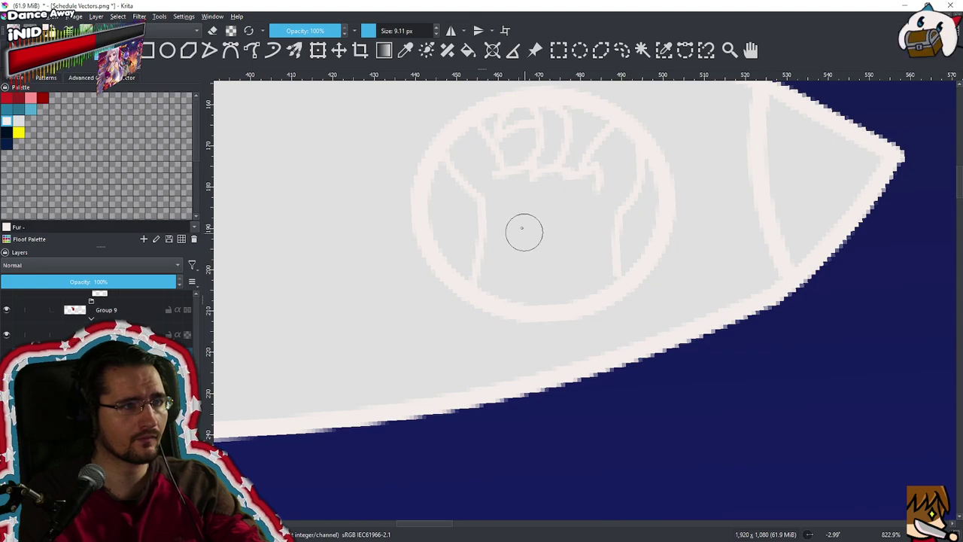
mouse_move(508, 206)
left_mouse_down()
mouse_move(493, 284)
mouse_move(541, 280)
mouse_move(563, 290)
mouse_move(597, 275)
mouse_move(574, 206)
mouse_move(611, 170)
mouse_move(602, 170)
mouse_move(615, 147)
mouse_move(618, 186)
left_mouse_up()
mouse_move(578, 224)
left_mouse_down()
mouse_move(532, 224)
mouse_move(537, 189)
mouse_move(513, 200)
mouse_move(520, 286)
mouse_move(528, 201)
mouse_move(512, 247)
mouse_move(517, 270)
left_mouse_up()
mouse_move(473, 194)
left_mouse_down()
mouse_move(526, 272)
mouse_move(490, 172)
mouse_move(519, 226)
left_mouse_up()
left_click_drag(655, 255, 629, 264)
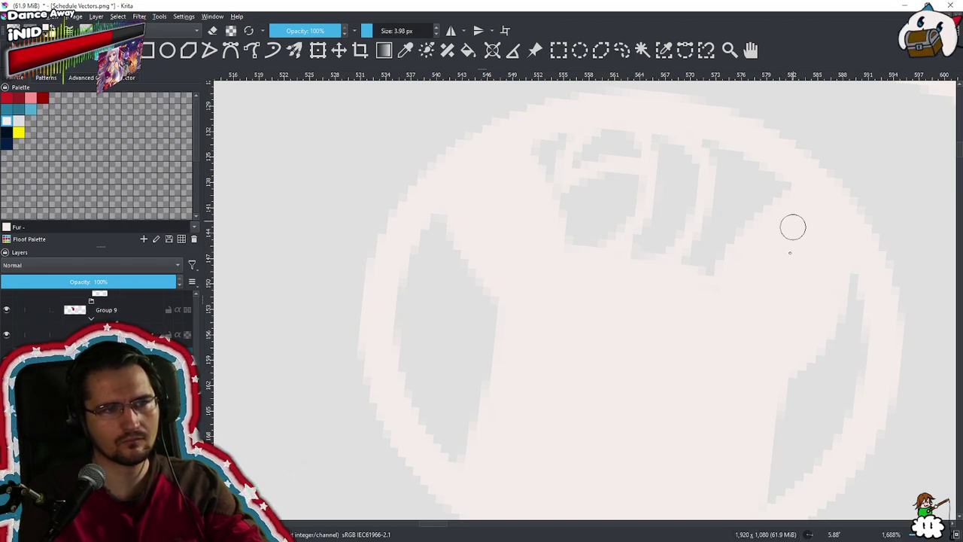
Fill the fingers of the emblem's hand with the Fur colour using a 3.98 px brush
mouse_move(660, 288)
left_mouse_down()
mouse_move(647, 243)
mouse_move(654, 223)
mouse_move(675, 219)
mouse_move(690, 180)
mouse_move(665, 187)
left_mouse_up()
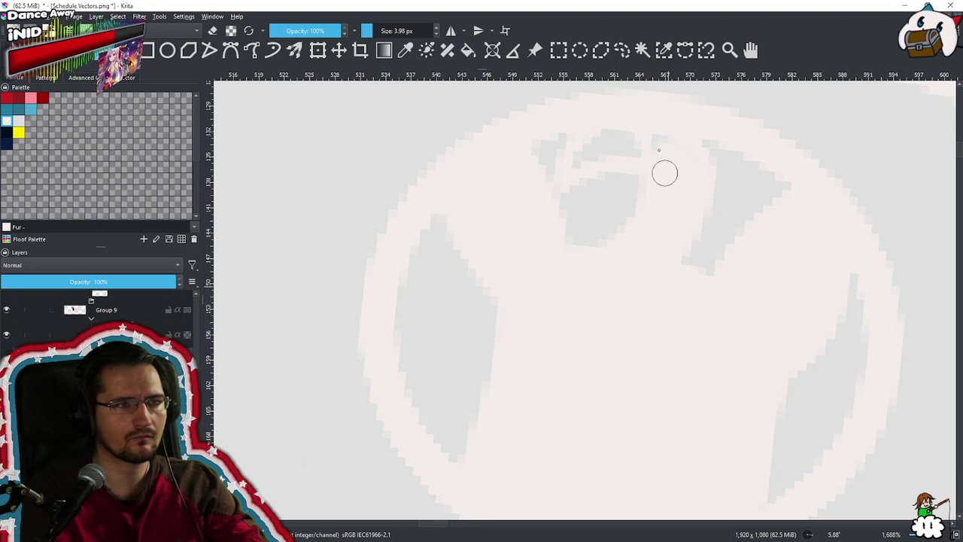
mouse_move(584, 158)
left_mouse_down()
mouse_move(635, 144)
mouse_move(647, 155)
left_mouse_up()
left_click_drag(687, 237, 634, 368)
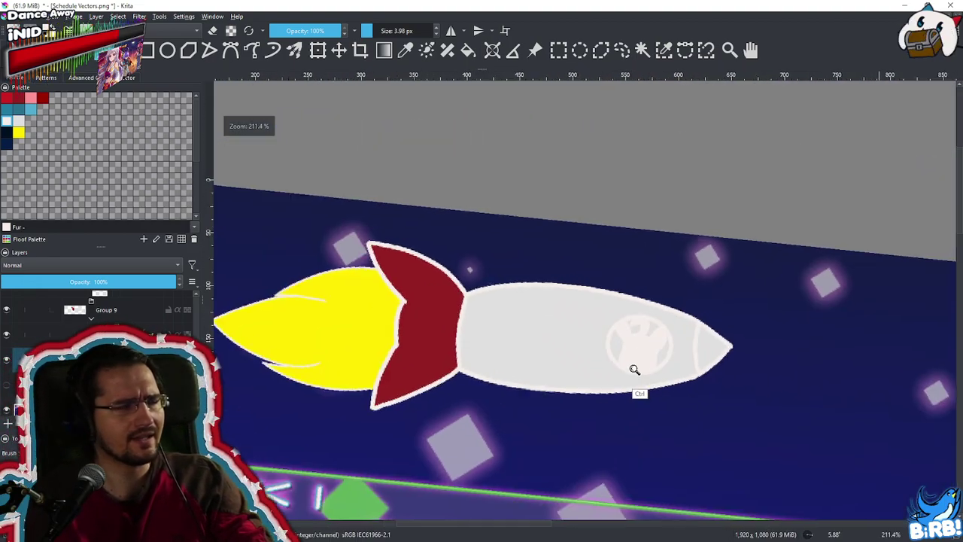
Examine the whole February schedule artwork, comparing the coloured rocket with the remaining line-art characters
scroll(631, 368, "down", 5)
left_click_drag(626, 379, 507, 269)
scroll(612, 310, "down", 1)
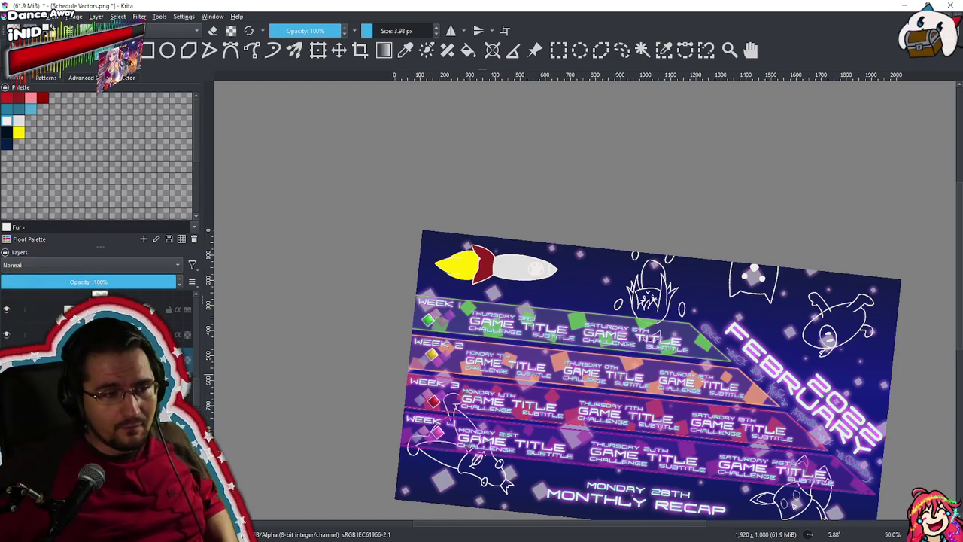
left_click_drag(602, 284, 473, 254)
left_click_drag(502, 328, 559, 276)
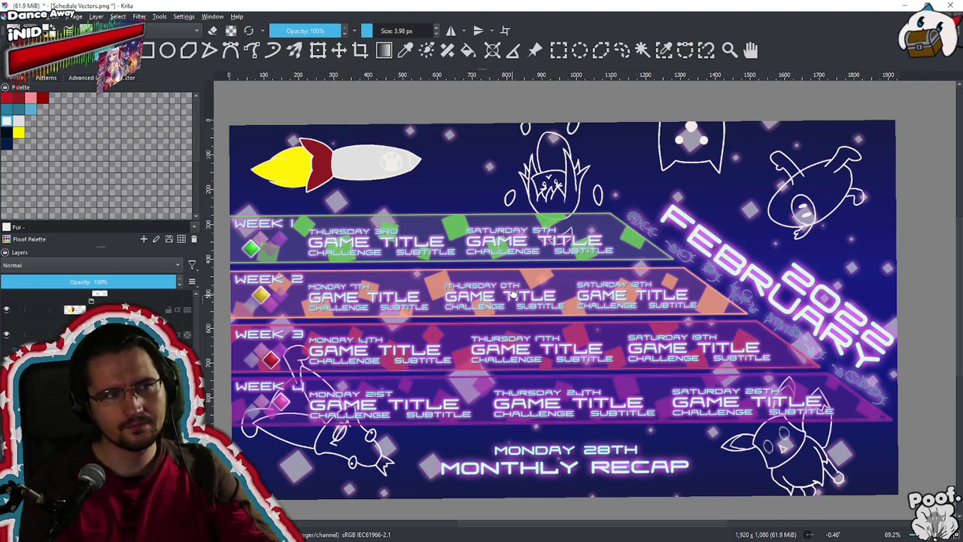
left_click_drag(512, 295, 535, 271)
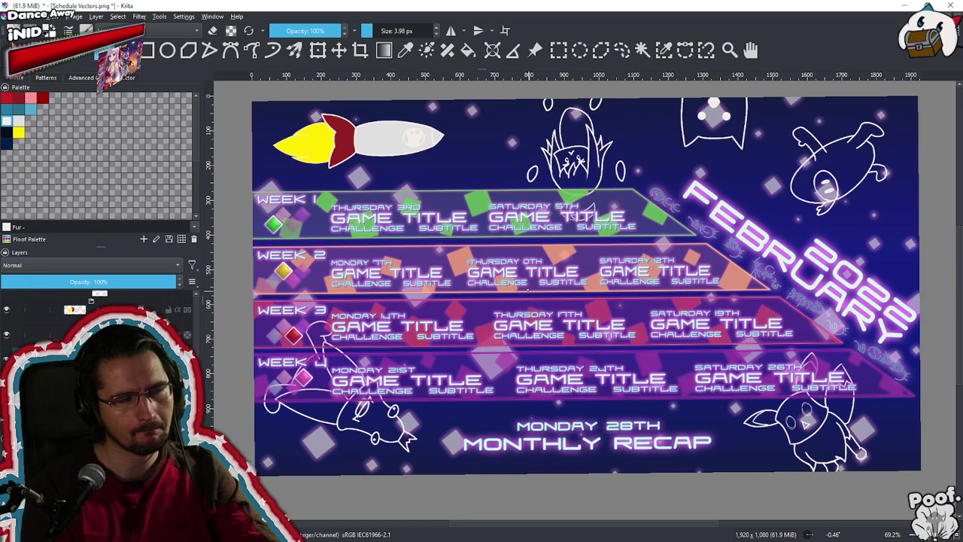
left_click_drag(572, 215, 576, 252)
key("ctrl")
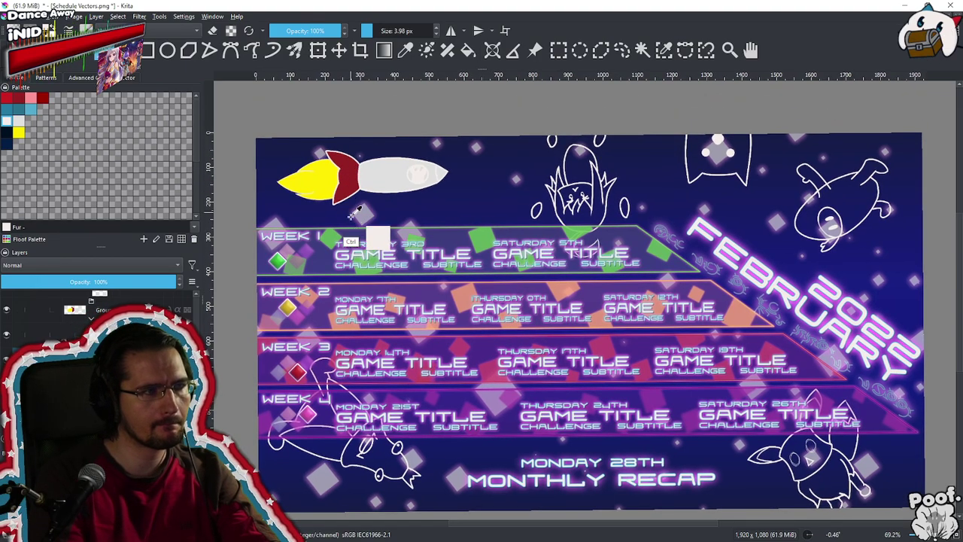
Fill the rocket's nose cone with dark red Colour 6 using a 9.48 px brush
scroll(402, 183, "up", 6)
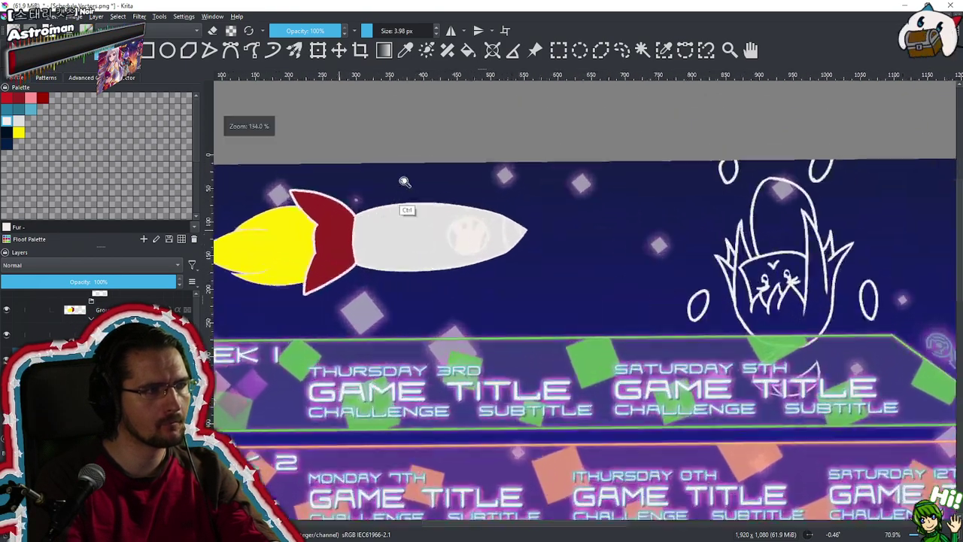
scroll(602, 228, "up", 5)
mouse_move(522, 194)
left_mouse_down()
mouse_move(523, 225)
mouse_move(531, 204)
mouse_move(548, 224)
mouse_move(556, 218)
mouse_move(591, 236)
mouse_move(537, 312)
mouse_move(523, 240)
mouse_move(527, 285)
mouse_move(554, 261)
mouse_move(522, 187)
mouse_move(519, 247)
left_mouse_up()
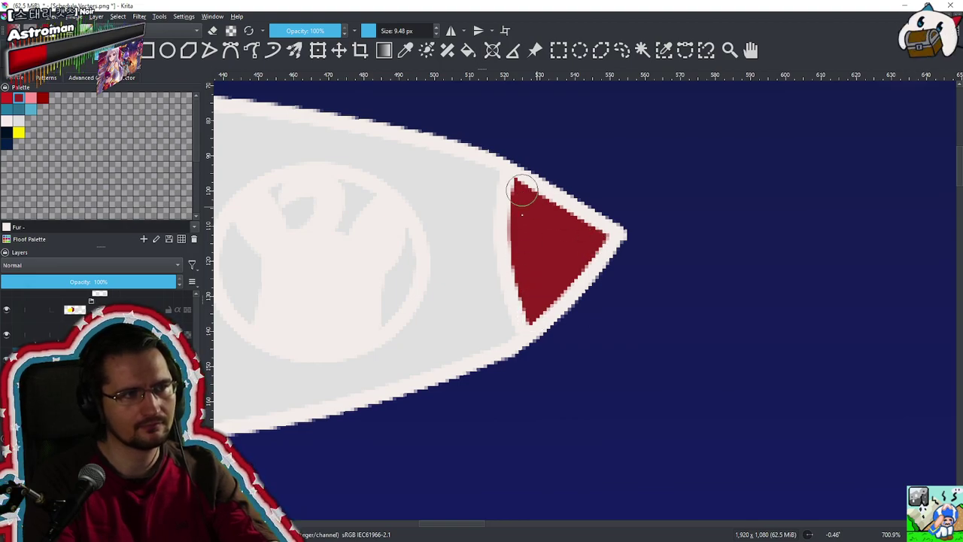
left_click_drag(520, 271, 559, 247)
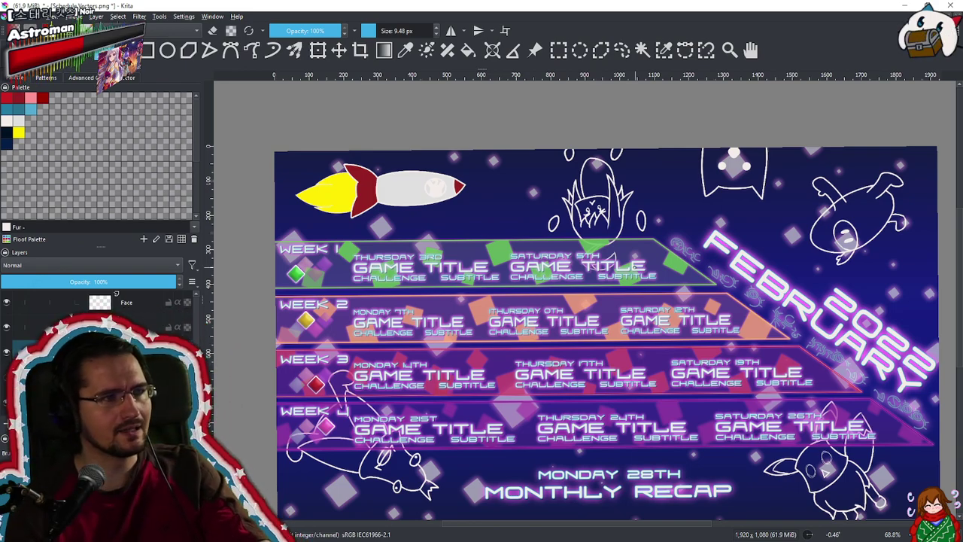
Paint dark red Colour 10 inside the long-haired character's body, along the long hair lock and down the body's curved edge
key("minus")
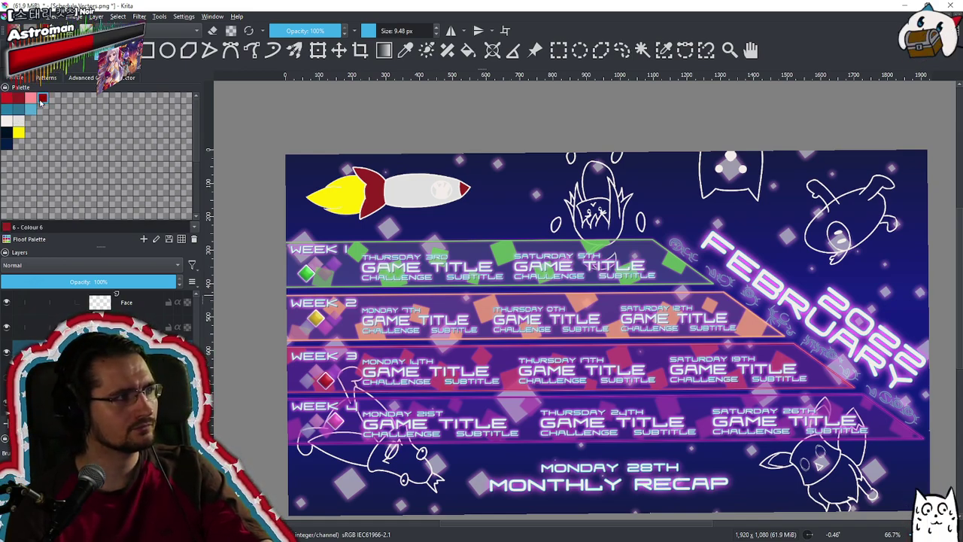
left_click_drag(602, 280, 527, 387)
left_click_drag(527, 387, 631, 265)
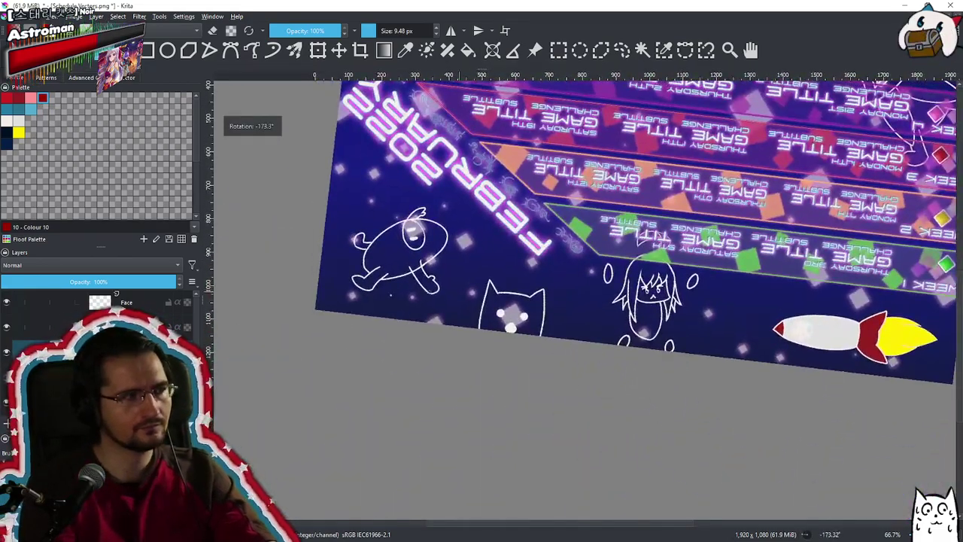
scroll(113, 331, "down", 3)
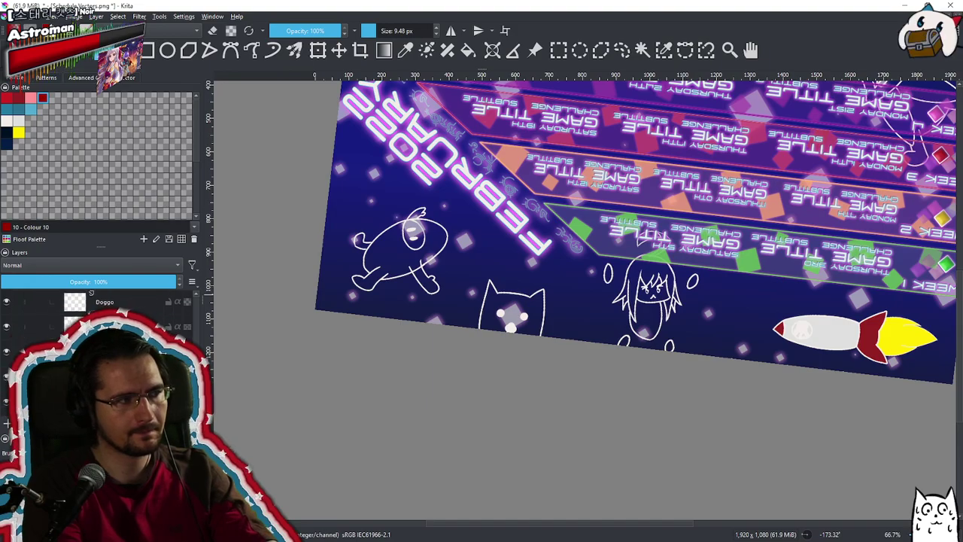
mouse_move(649, 339)
left_mouse_down()
mouse_move(542, 337)
mouse_move(555, 268)
mouse_move(537, 197)
left_mouse_up()
left_click_drag(495, 282, 517, 191)
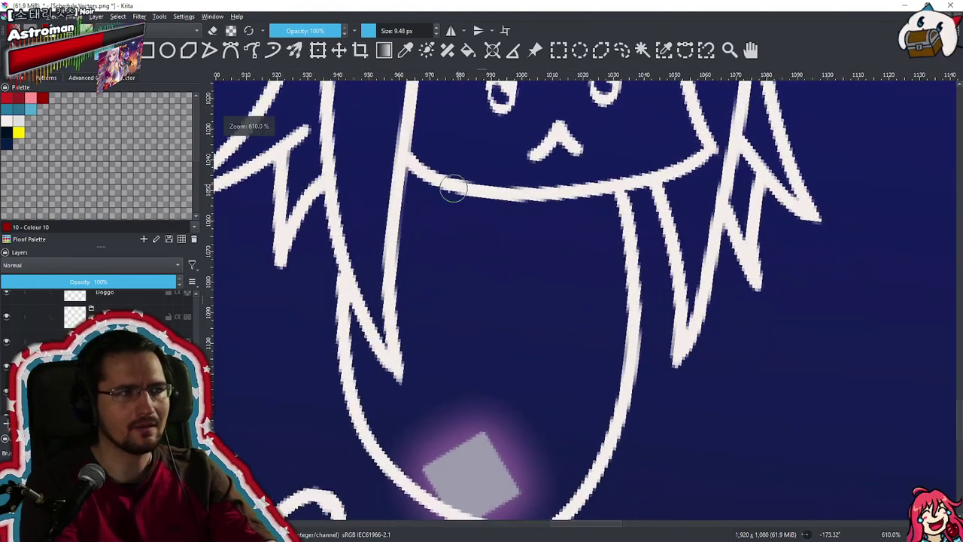
left_click_drag(413, 183, 415, 208)
key("ctrl+z")
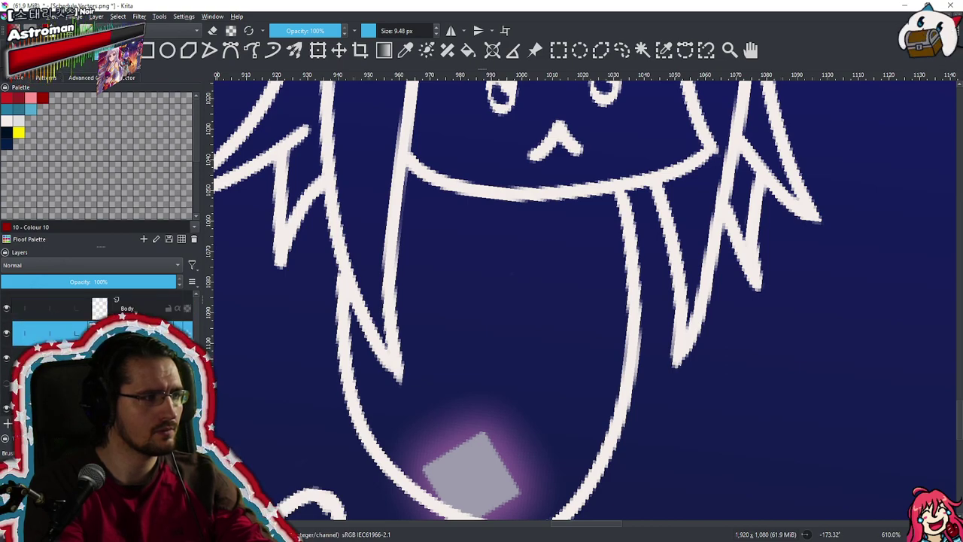
mouse_move(422, 205)
left_mouse_down()
mouse_move(412, 192)
mouse_move(423, 299)
left_mouse_up()
mouse_move(412, 179)
left_mouse_down()
mouse_move(411, 423)
mouse_move(362, 367)
mouse_move(351, 310)
mouse_move(383, 424)
mouse_move(366, 392)
mouse_move(407, 448)
mouse_move(403, 394)
mouse_move(416, 421)
mouse_move(397, 430)
mouse_move(431, 476)
mouse_move(409, 465)
mouse_move(443, 481)
left_mouse_up()
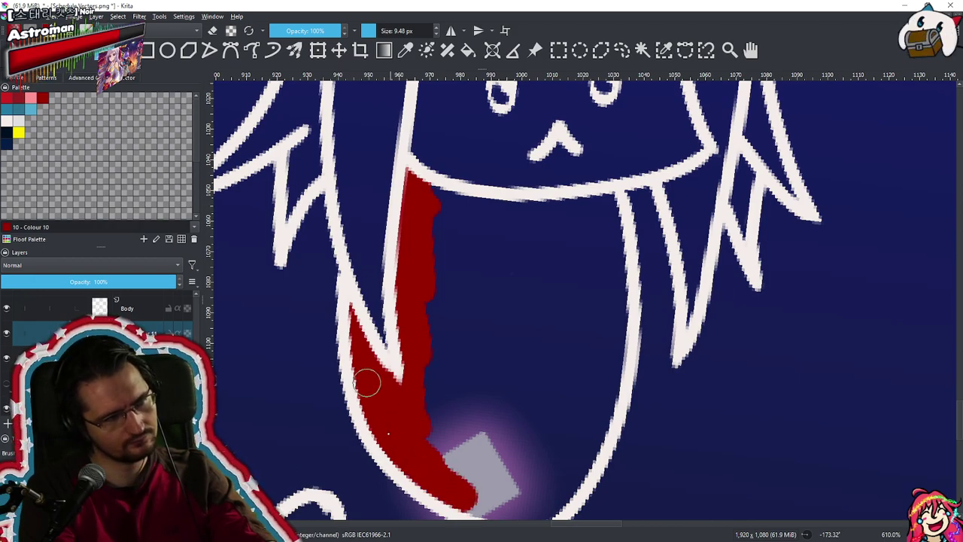
Fill the rest of the long-haired character's body with dark red Colour 10 up to the chin line
scroll(438, 355, "down", 3)
mouse_move(452, 396)
left_mouse_down()
mouse_move(492, 423)
mouse_move(447, 412)
mouse_move(498, 417)
mouse_move(478, 439)
mouse_move(511, 409)
mouse_move(527, 426)
mouse_move(519, 440)
mouse_move(559, 401)
mouse_move(575, 405)
mouse_move(600, 334)
mouse_move(574, 368)
mouse_move(565, 363)
mouse_move(587, 334)
mouse_move(547, 343)
mouse_move(464, 391)
mouse_move(451, 352)
mouse_move(460, 299)
mouse_move(488, 291)
mouse_move(524, 309)
left_mouse_up()
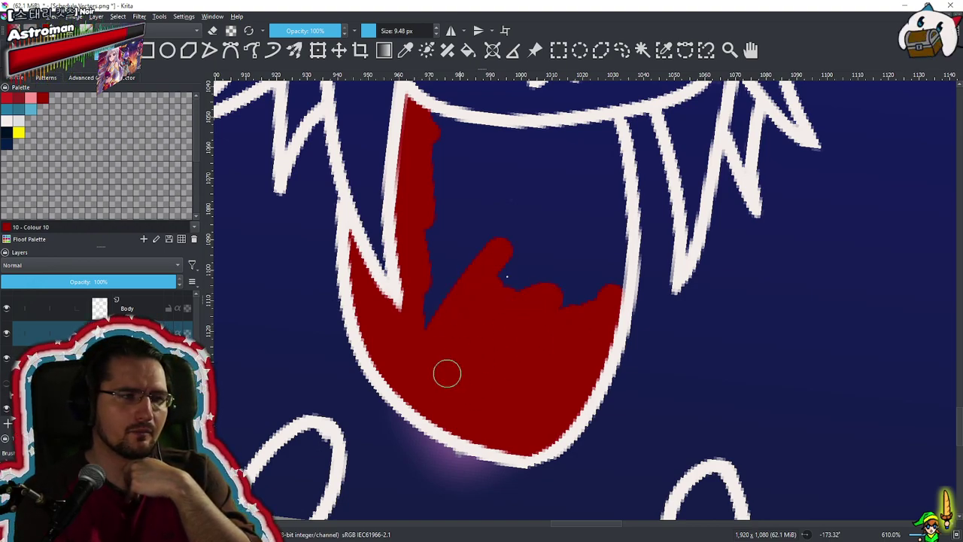
mouse_move(487, 202)
left_mouse_down()
mouse_move(420, 296)
mouse_move(482, 243)
mouse_move(475, 249)
mouse_move(426, 183)
mouse_move(486, 228)
mouse_move(500, 286)
mouse_move(587, 228)
mouse_move(540, 306)
mouse_move(602, 246)
mouse_move(611, 264)
mouse_move(617, 206)
mouse_move(610, 198)
mouse_move(564, 215)
mouse_move(510, 300)
left_mouse_up()
mouse_move(427, 197)
left_mouse_down()
mouse_move(408, 243)
mouse_move(516, 253)
mouse_move(560, 241)
mouse_move(577, 300)
mouse_move(556, 266)
mouse_move(521, 321)
mouse_move(505, 325)
mouse_move(529, 278)
mouse_move(466, 368)
mouse_move(490, 360)
mouse_move(510, 333)
mouse_move(520, 274)
mouse_move(511, 296)
mouse_move(431, 349)
mouse_move(469, 273)
mouse_move(482, 283)
mouse_move(436, 316)
mouse_move(398, 272)
left_mouse_up()
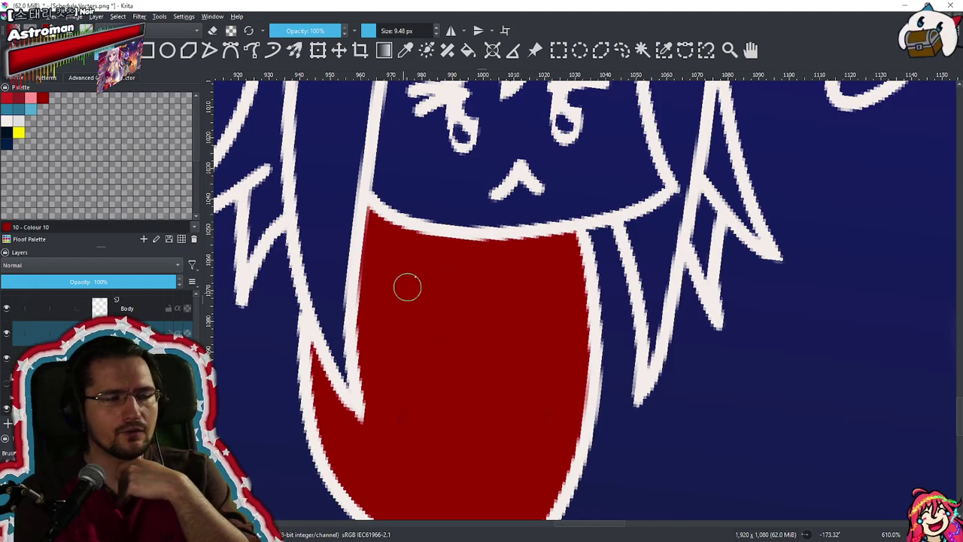
Switch the colour palette from Floof Palette to Maki Palette
scroll(535, 239, "down", 5)
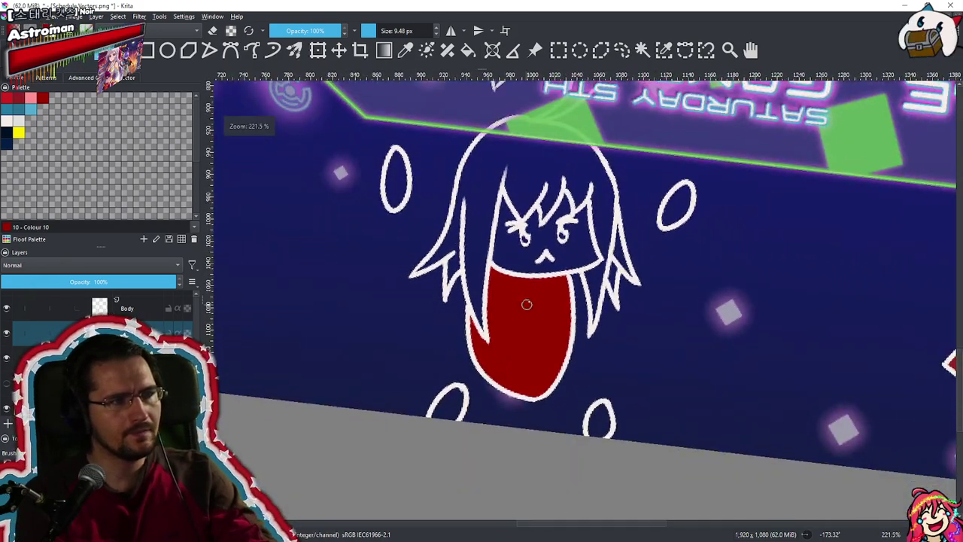
left_click_drag(527, 315, 520, 327)
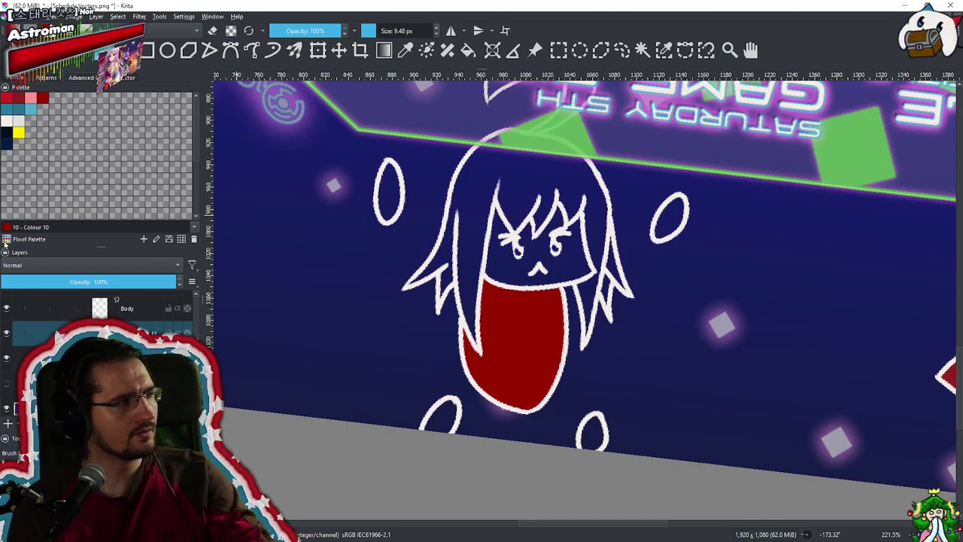
left_click(6, 239)
scroll(43, 308, "down", 3)
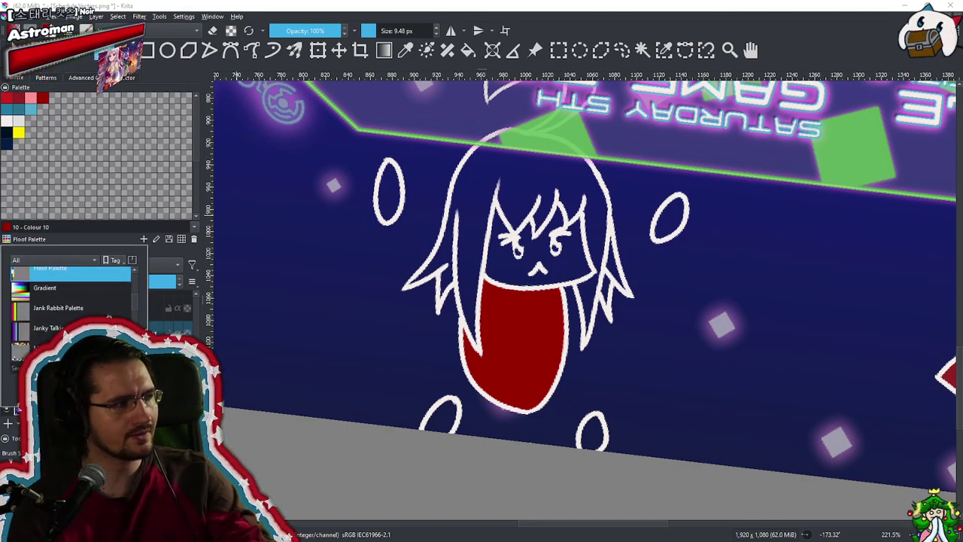
left_click(47, 348)
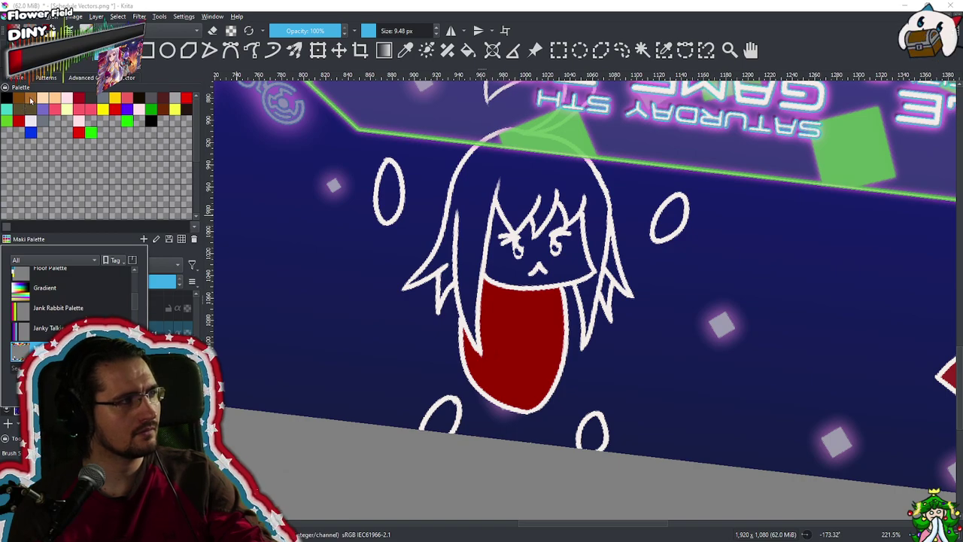
Fill the long-haired character's face with skin-tone Colour 5, including the gaps between the fringe and inside the eyes
left_click(65, 102)
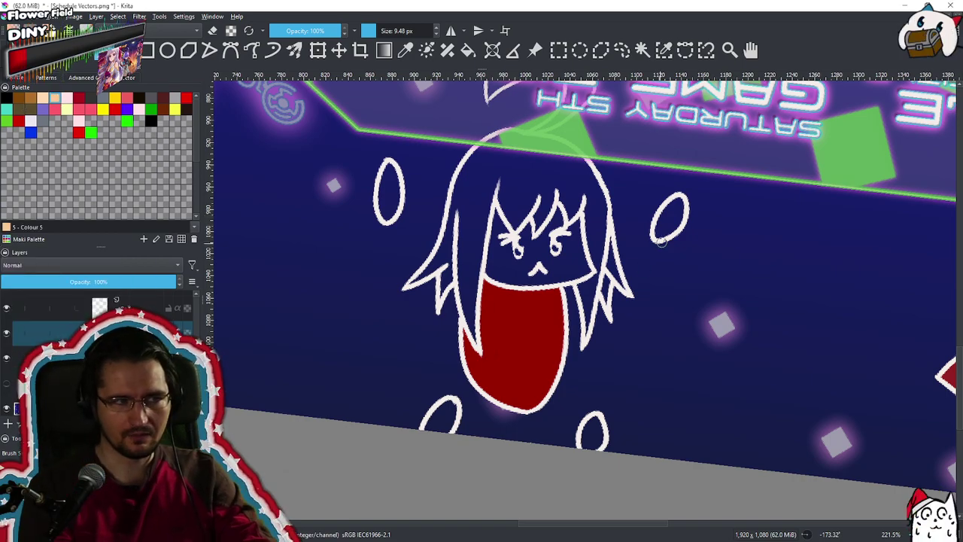
scroll(518, 253, "up", 1)
scroll(518, 252, "up", 5)
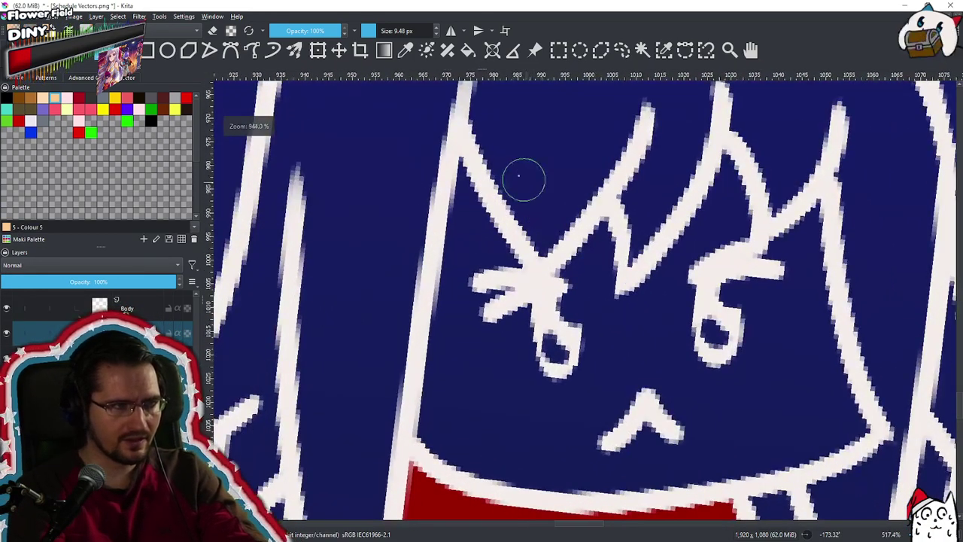
mouse_move(462, 185)
left_mouse_down()
mouse_move(457, 349)
mouse_move(436, 397)
mouse_move(444, 329)
mouse_move(441, 435)
mouse_move(458, 413)
mouse_move(484, 416)
mouse_move(496, 442)
mouse_move(472, 460)
mouse_move(446, 442)
mouse_move(505, 468)
mouse_move(519, 440)
mouse_move(562, 466)
mouse_move(581, 441)
mouse_move(608, 466)
mouse_move(594, 444)
mouse_move(677, 446)
mouse_move(613, 462)
mouse_move(700, 454)
mouse_move(692, 469)
mouse_move(698, 442)
mouse_move(747, 444)
mouse_move(768, 458)
mouse_move(802, 433)
mouse_move(827, 437)
mouse_move(816, 434)
mouse_move(801, 457)
mouse_move(852, 426)
mouse_move(855, 413)
mouse_move(820, 361)
mouse_move(747, 413)
mouse_move(815, 376)
mouse_move(746, 367)
mouse_move(652, 403)
mouse_move(689, 344)
mouse_move(606, 334)
mouse_move(597, 323)
mouse_move(461, 388)
mouse_move(477, 213)
mouse_move(507, 285)
mouse_move(495, 249)
mouse_move(498, 285)
mouse_move(524, 309)
mouse_move(553, 311)
mouse_move(602, 234)
mouse_move(588, 325)
mouse_move(688, 254)
mouse_move(660, 301)
mouse_move(687, 280)
mouse_move(723, 172)
mouse_move(723, 279)
mouse_move(733, 217)
mouse_move(688, 314)
mouse_move(813, 215)
mouse_move(791, 293)
mouse_move(814, 297)
mouse_move(824, 351)
mouse_move(767, 326)
mouse_move(756, 305)
left_mouse_up()
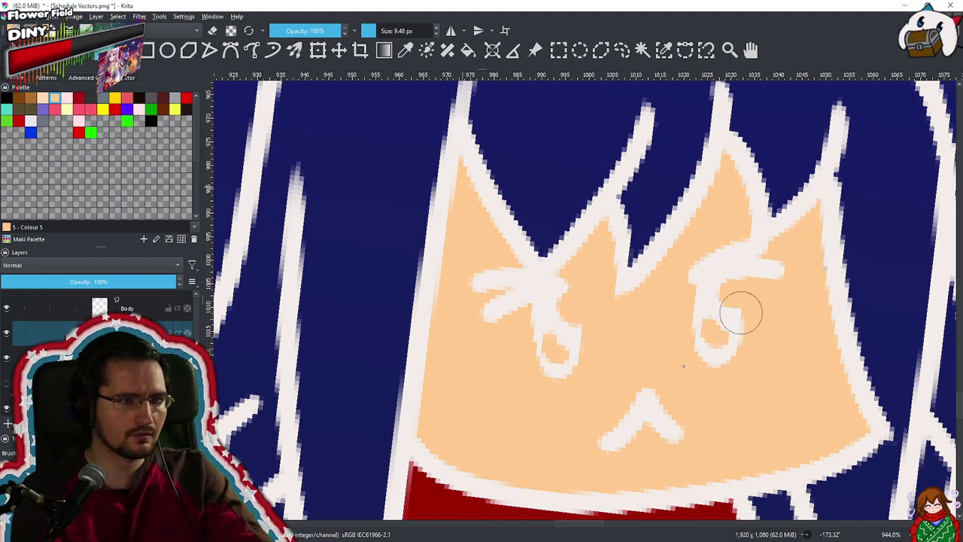
Fill both of the character's floating oval hands with skin-tone Colour 5, erasing any overflow
scroll(796, 310, "down", 5)
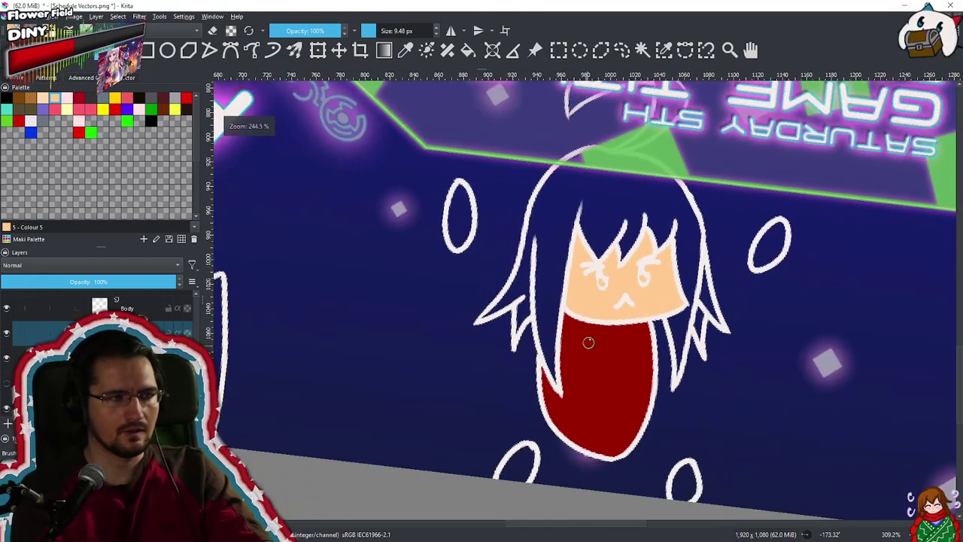
scroll(453, 208, "up", 2)
mouse_move(462, 214)
left_mouse_down()
mouse_move(451, 256)
mouse_move(459, 293)
mouse_move(454, 277)
mouse_move(470, 226)
mouse_move(450, 215)
mouse_move(464, 210)
mouse_move(438, 192)
left_mouse_up()
key("e")
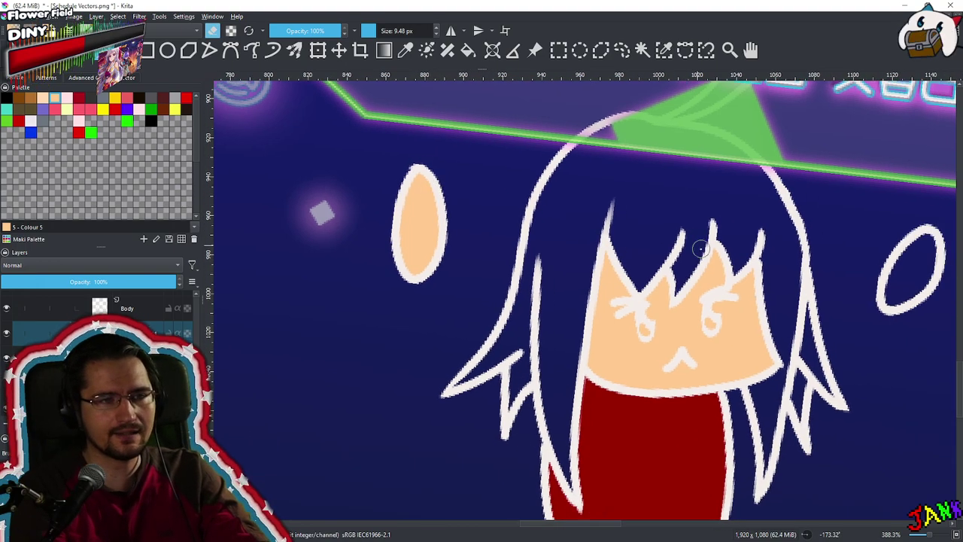
left_click_drag(701, 249, 429, 297)
mouse_move(657, 287)
left_mouse_down()
mouse_move(645, 318)
mouse_move(620, 328)
mouse_move(626, 312)
mouse_move(638, 321)
mouse_move(631, 346)
mouse_move(653, 307)
mouse_move(635, 355)
mouse_move(648, 223)
left_mouse_up()
left_click_drag(648, 223, 623, 250)
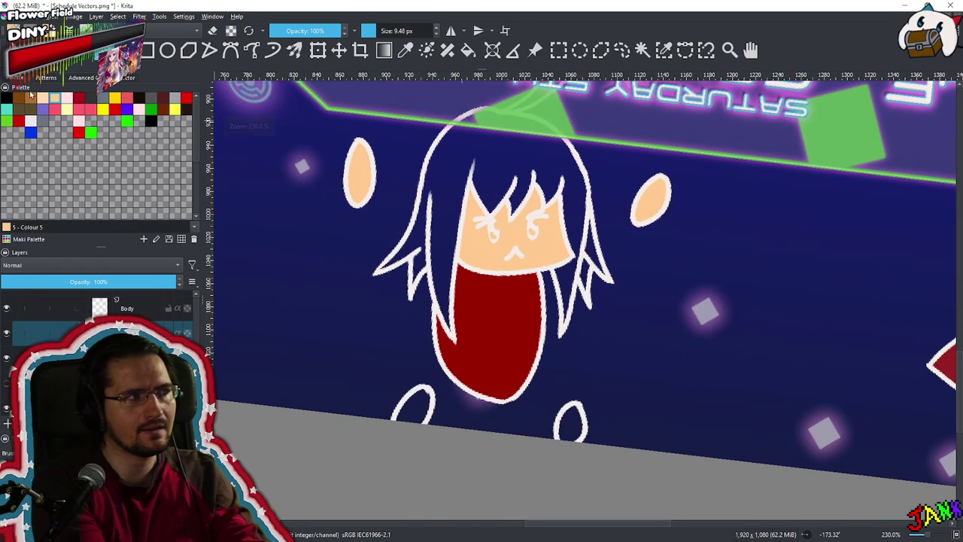
Fill both of the character's oval feet at the canvas edge with the dark brown palette colour
left_click(31, 99)
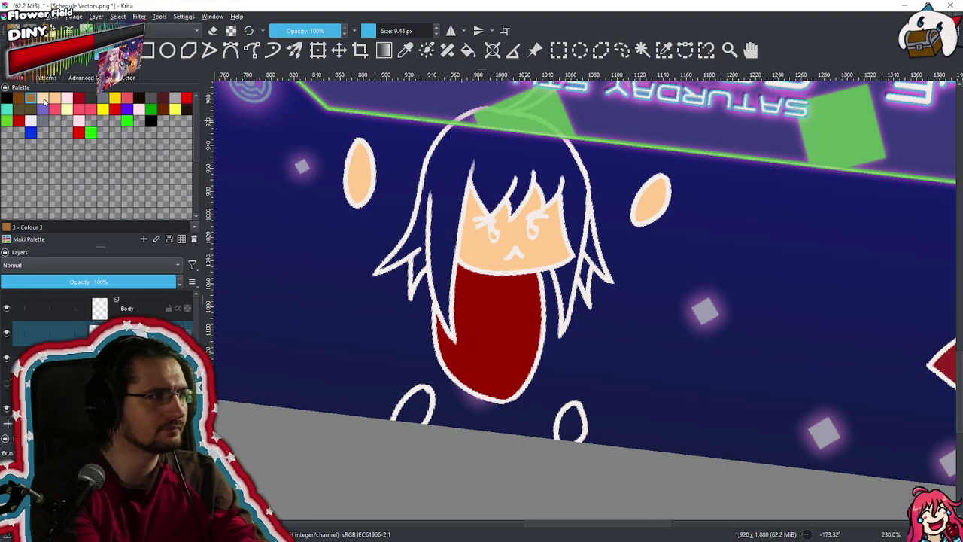
left_click_drag(444, 357, 475, 310)
left_click(165, 99)
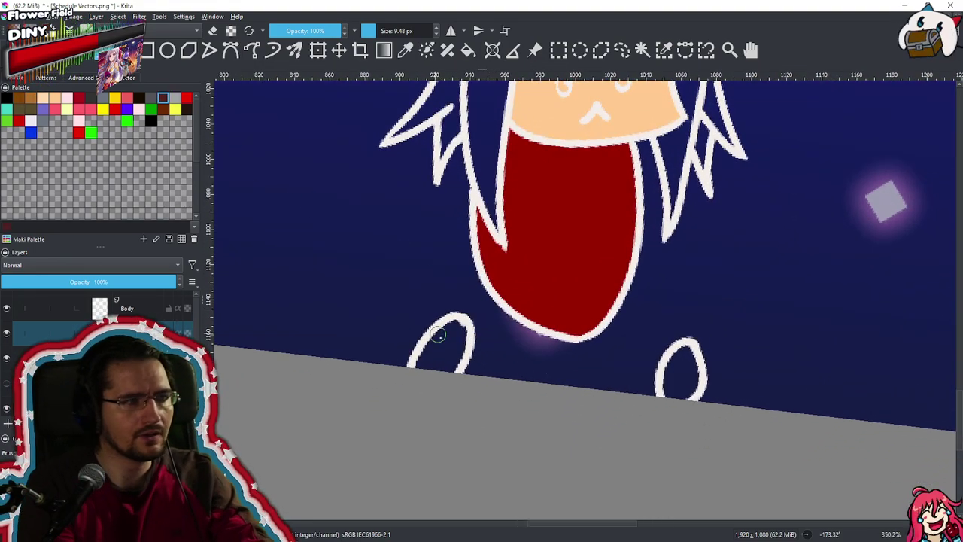
left_click_drag(431, 364, 447, 332)
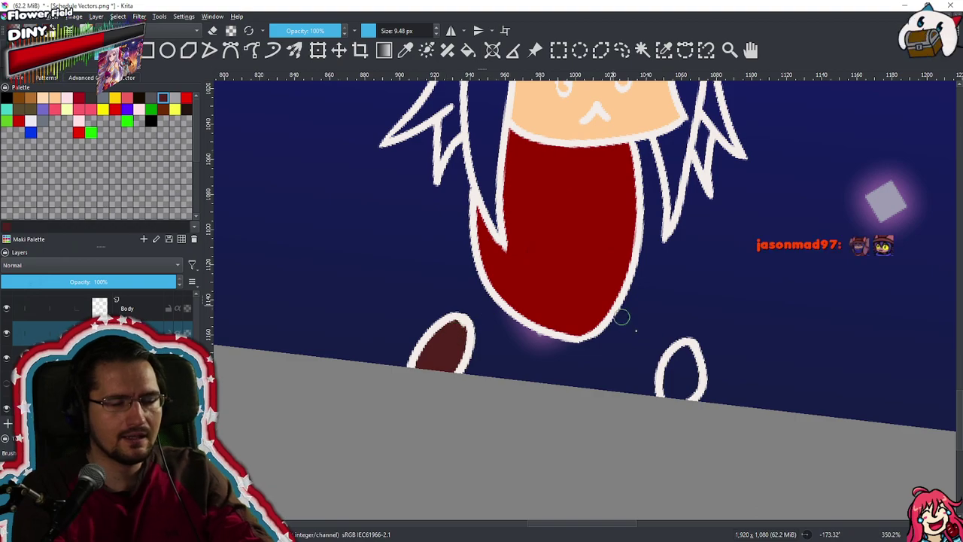
left_click_drag(683, 361, 668, 393)
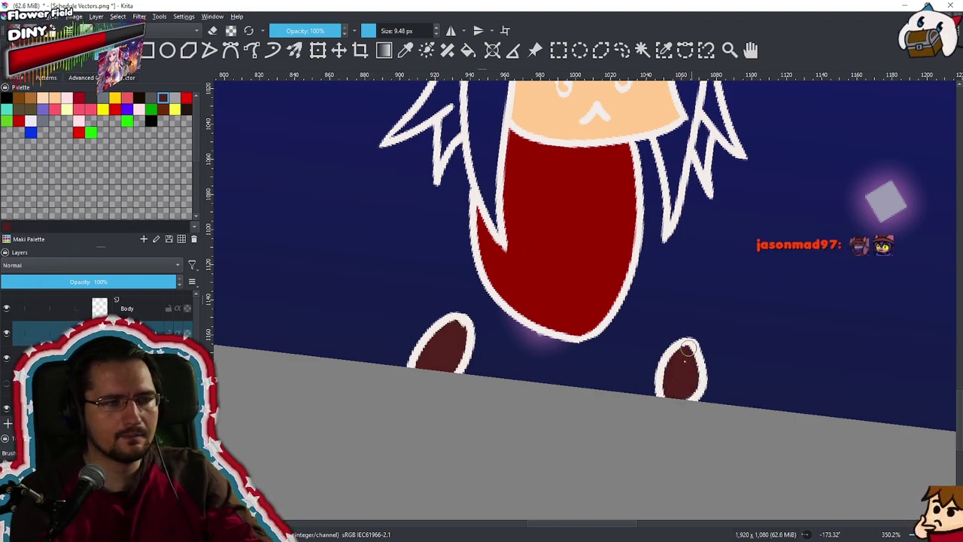
Paint the outer pointed tip of the character's hair with brown Colour 3 and erase the overflow at its point
scroll(693, 334, "down", 3)
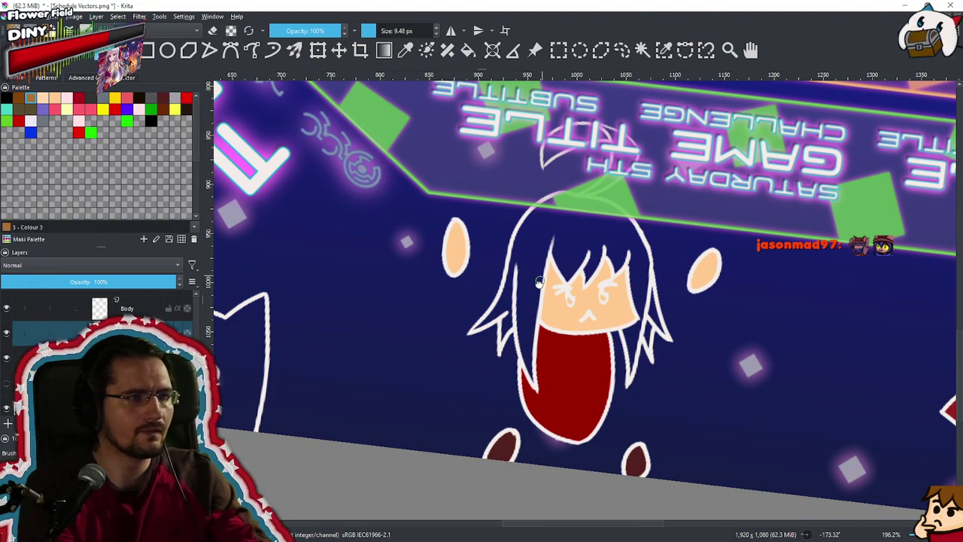
scroll(540, 278, "up", 5)
left_click_drag(384, 403, 446, 349)
key("e")
left_click_drag(370, 396, 401, 385)
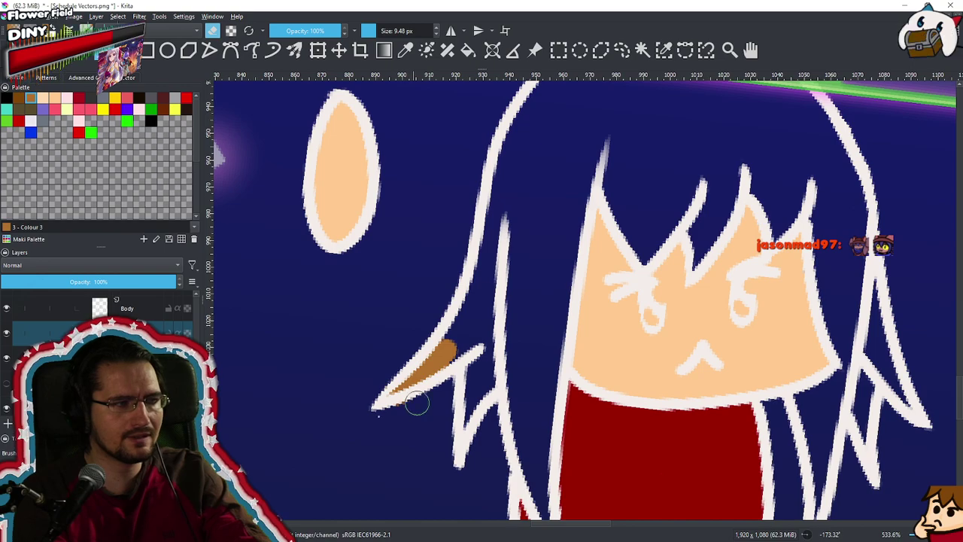
Paint the hair's outer strands and the long front lock beside the maroon body with brown Colour 3
key("e")
mouse_move(450, 347)
left_mouse_down()
mouse_move(467, 315)
mouse_move(442, 340)
mouse_move(479, 338)
mouse_move(469, 365)
left_mouse_up()
mouse_move(485, 398)
left_mouse_down()
mouse_move(501, 366)
mouse_move(510, 277)
mouse_move(505, 303)
mouse_move(532, 428)
left_mouse_up()
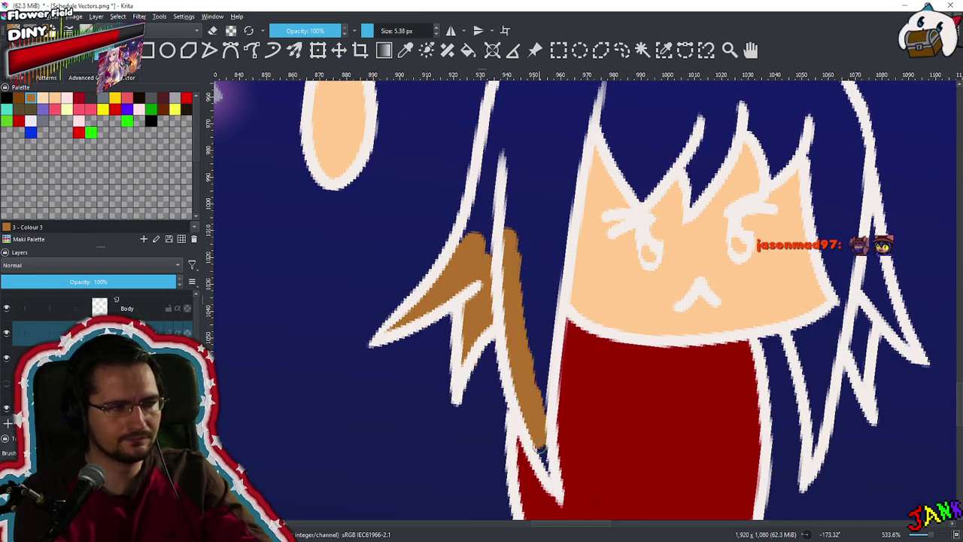
left_click_drag(527, 363, 545, 407)
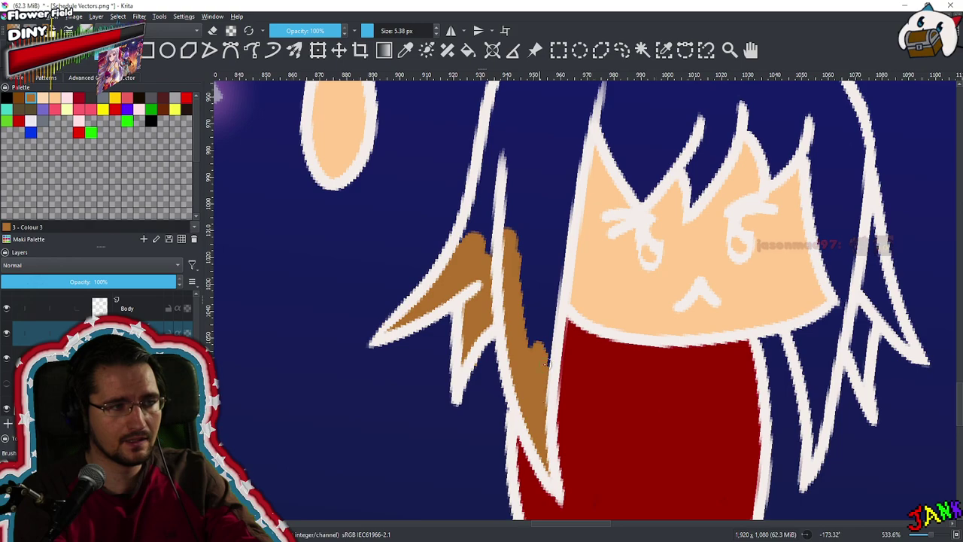
mouse_move(550, 348)
left_mouse_down()
mouse_move(558, 299)
mouse_move(549, 328)
mouse_move(547, 241)
left_mouse_up()
Fill the crown, fringe and remaining inner hair around the character's face with brown Colour 3
mouse_move(532, 304)
left_mouse_down()
mouse_move(524, 348)
mouse_move(534, 268)
mouse_move(523, 365)
mouse_move(512, 275)
mouse_move(500, 290)
mouse_move(504, 264)
mouse_move(476, 289)
mouse_move(455, 331)
mouse_move(460, 367)
mouse_move(510, 216)
mouse_move(534, 222)
mouse_move(571, 174)
mouse_move(560, 181)
mouse_move(600, 173)
mouse_move(534, 188)
mouse_move(605, 168)
mouse_move(577, 167)
mouse_move(638, 174)
mouse_move(538, 235)
mouse_move(517, 335)
mouse_move(524, 346)
mouse_move(585, 216)
mouse_move(601, 228)
mouse_move(582, 301)
mouse_move(602, 351)
mouse_move(617, 345)
mouse_move(610, 377)
mouse_move(665, 291)
mouse_move(624, 283)
mouse_move(636, 308)
left_mouse_up()
scroll(457, 325, "up", 3)
mouse_move(600, 243)
left_mouse_down()
mouse_move(575, 280)
mouse_move(578, 301)
mouse_move(595, 297)
mouse_move(598, 265)
mouse_move(665, 189)
mouse_move(631, 240)
mouse_move(641, 253)
mouse_move(631, 376)
mouse_move(641, 374)
mouse_move(626, 383)
mouse_move(631, 401)
mouse_move(668, 296)
mouse_move(672, 303)
mouse_move(668, 286)
mouse_move(645, 305)
mouse_move(664, 259)
mouse_move(643, 265)
mouse_move(645, 246)
mouse_move(691, 202)
mouse_move(680, 309)
mouse_move(553, 368)
mouse_move(550, 348)
mouse_move(575, 398)
mouse_move(594, 362)
mouse_move(576, 330)
mouse_move(572, 358)
mouse_move(560, 326)
left_mouse_up()
mouse_move(569, 285)
left_mouse_down("shift")
mouse_move(558, 249)
mouse_move(575, 250)
mouse_move(586, 287)
mouse_move(614, 315)
mouse_move(605, 286)
mouse_move(624, 341)
mouse_move(634, 339)
mouse_move(632, 398)
mouse_move(624, 382)
mouse_move(634, 431)
left_mouse_up("shift")
left_click_drag(604, 359, 555, 265)
left_click_drag(555, 266, 512, 263, "ctrl")
mouse_move(510, 378)
left_mouse_down("ctrl")
mouse_move(509, 276)
mouse_move(504, 318)
mouse_move(520, 357)
left_mouse_up("ctrl")
left_click_drag(521, 297, 531, 360)
Paint the hair strands beside the other cheek, including the pointed tips and long lock, with brown Colour 3 and erase the overflow
mouse_move(542, 339)
left_mouse_down("shift")
mouse_move(529, 315)
mouse_move(571, 415)
left_mouse_up("shift")
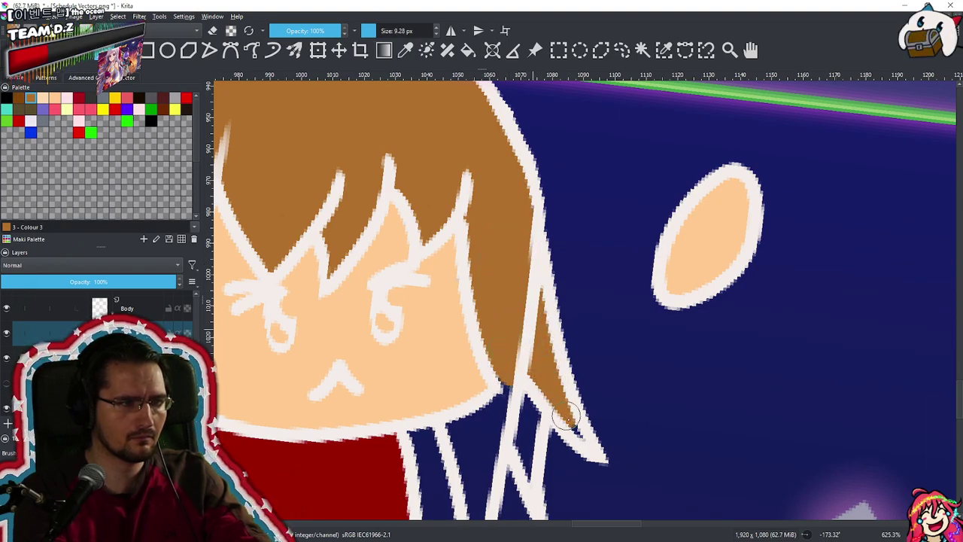
left_click_drag(529, 367, 530, 434)
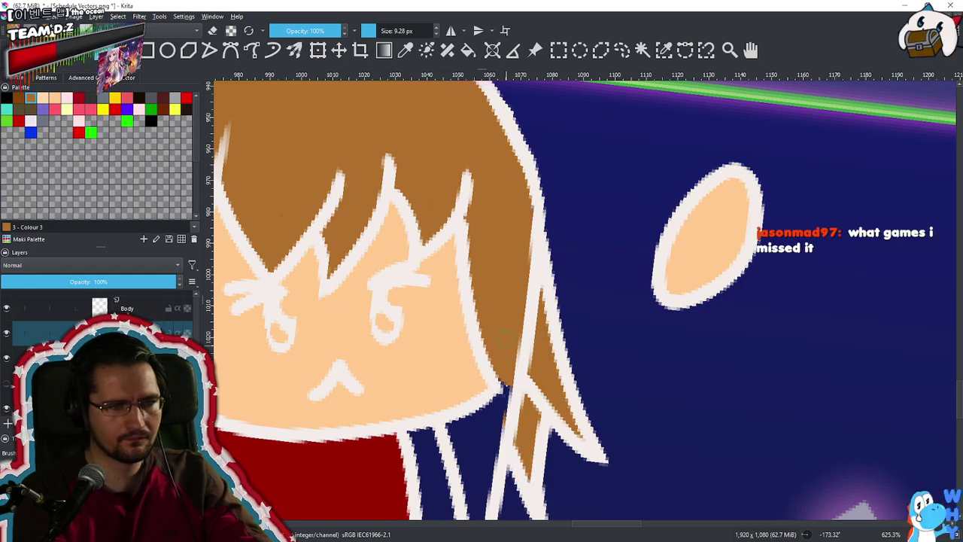
left_click_drag(509, 378, 537, 321)
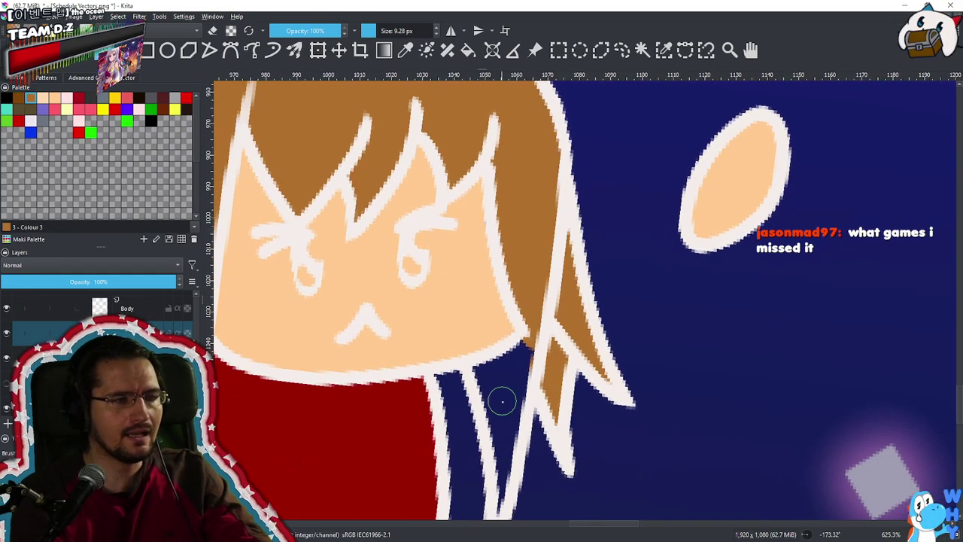
left_click_drag(504, 397, 539, 316)
mouse_move(560, 268)
left_mouse_down()
mouse_move(532, 335)
mouse_move(560, 283)
mouse_move(532, 367)
mouse_move(530, 435)
mouse_move(551, 414)
mouse_move(528, 515)
left_mouse_up()
key("e")
left_click_drag(548, 427, 561, 425)
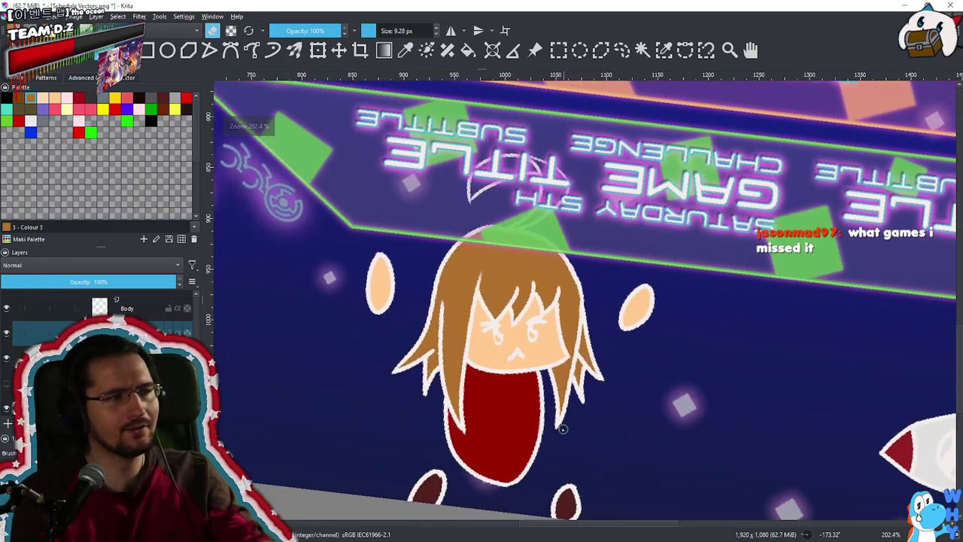
Paint brown Colour 3 into the pointed end and near half of the curved hair tuft behind the TITLE lettering
scroll(572, 444, "up", 4)
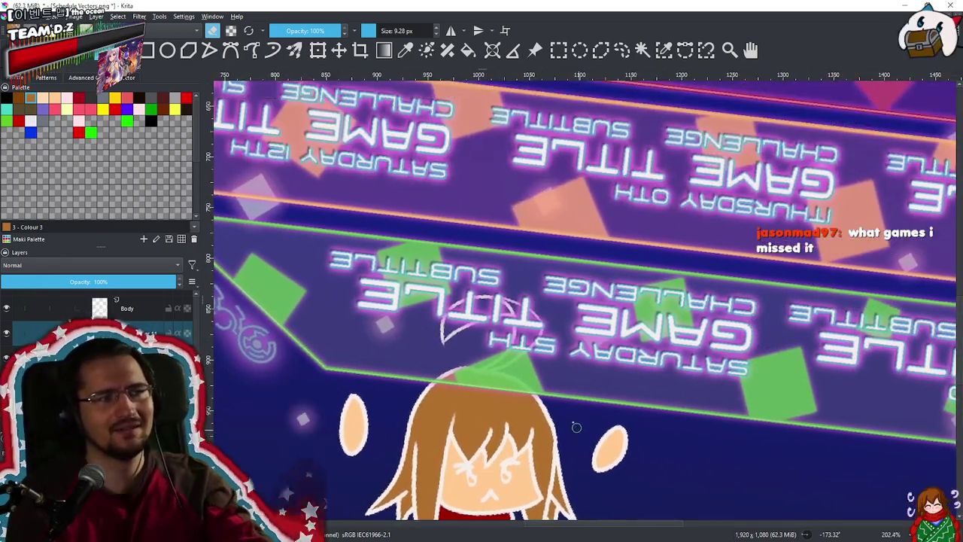
scroll(438, 298, "up", 10)
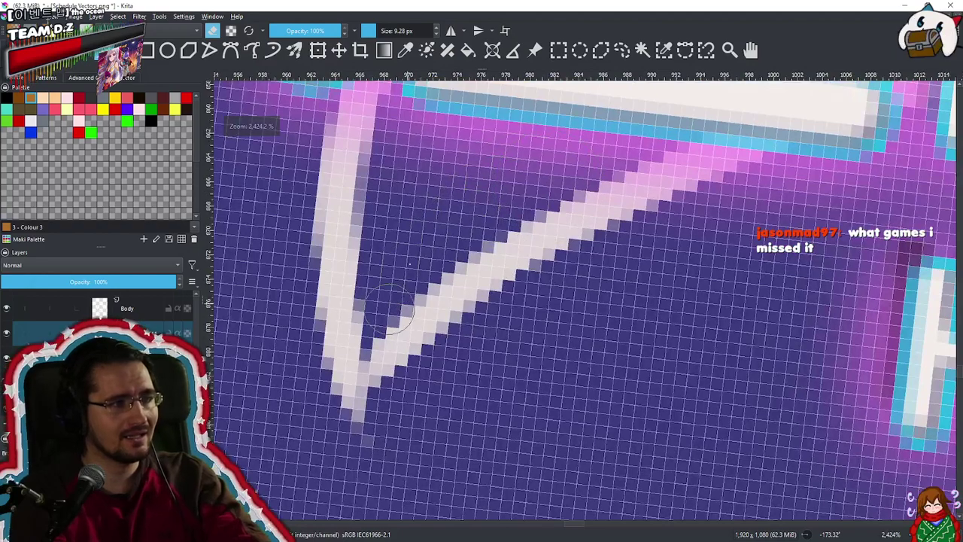
mouse_move(391, 284)
left_mouse_down()
mouse_move(428, 241)
mouse_move(377, 319)
left_mouse_up()
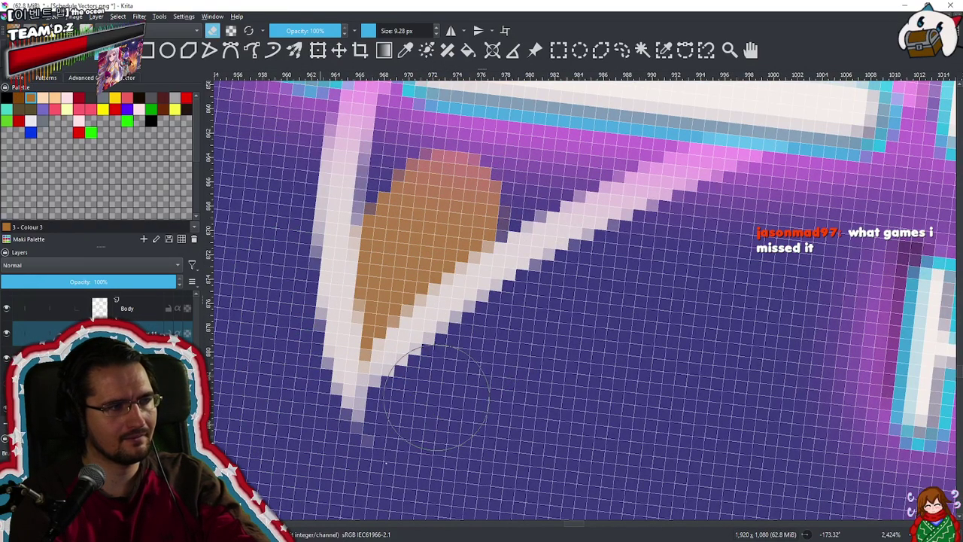
left_click_drag(481, 305, 438, 419)
scroll(437, 419, "down", 4)
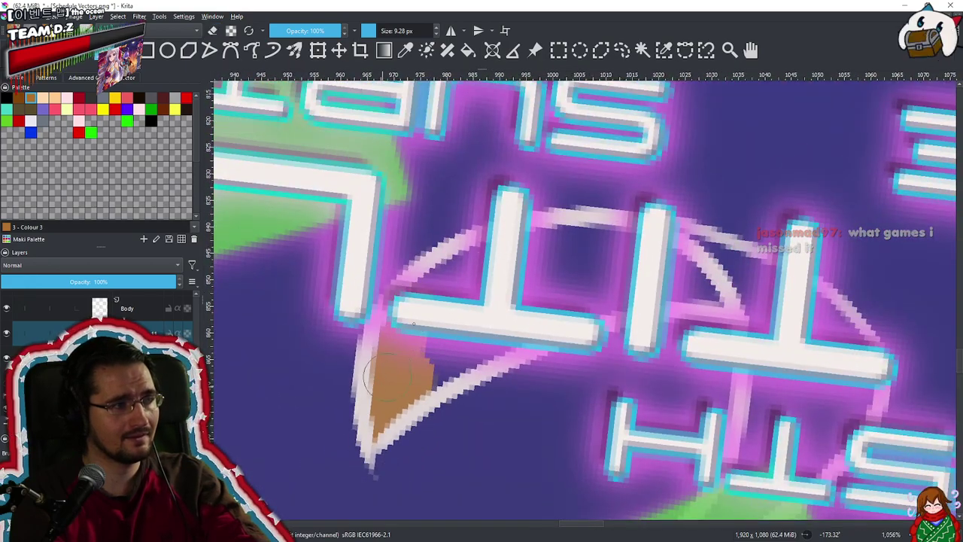
mouse_move(470, 269)
left_mouse_down()
mouse_move(406, 364)
mouse_move(517, 311)
mouse_move(411, 392)
mouse_move(573, 298)
mouse_move(513, 325)
mouse_move(493, 305)
mouse_move(576, 245)
mouse_move(477, 271)
mouse_move(596, 249)
mouse_move(521, 264)
mouse_move(636, 259)
mouse_move(549, 286)
mouse_move(585, 307)
mouse_move(662, 281)
mouse_move(720, 293)
mouse_move(610, 249)
left_mouse_up()
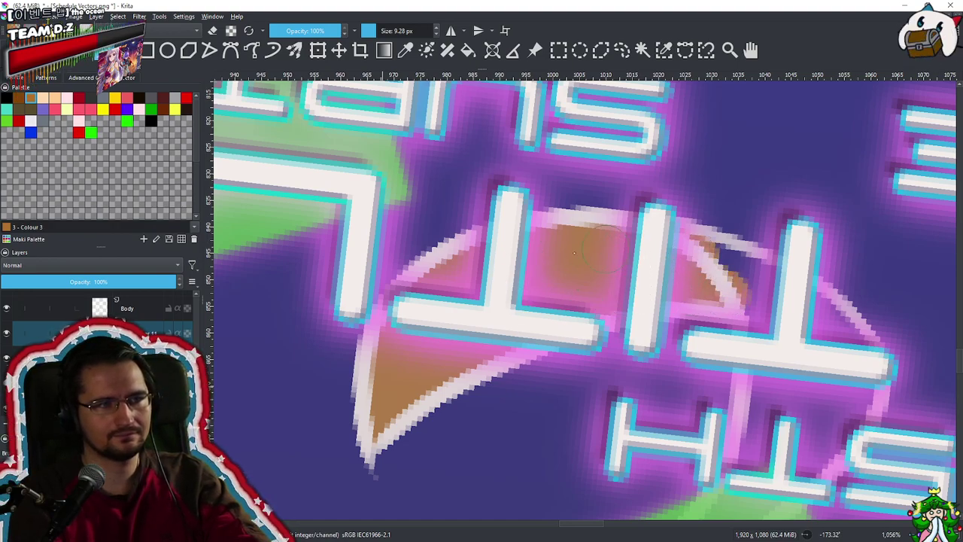
Fill the rest of the curved hair tuft with brown Colour 3, down to its narrow stem under the green square
mouse_move(672, 242)
left_mouse_down()
mouse_move(642, 318)
mouse_move(683, 256)
mouse_move(758, 278)
mouse_move(813, 316)
mouse_move(841, 355)
mouse_move(843, 348)
mouse_move(851, 381)
mouse_move(817, 447)
left_mouse_up()
mouse_move(787, 335)
left_mouse_down()
mouse_move(769, 307)
mouse_move(771, 368)
mouse_move(749, 448)
mouse_move(797, 384)
mouse_move(811, 394)
mouse_move(790, 414)
left_mouse_up()
mouse_move(785, 359)
left_mouse_down()
mouse_move(772, 288)
mouse_move(738, 256)
left_mouse_up()
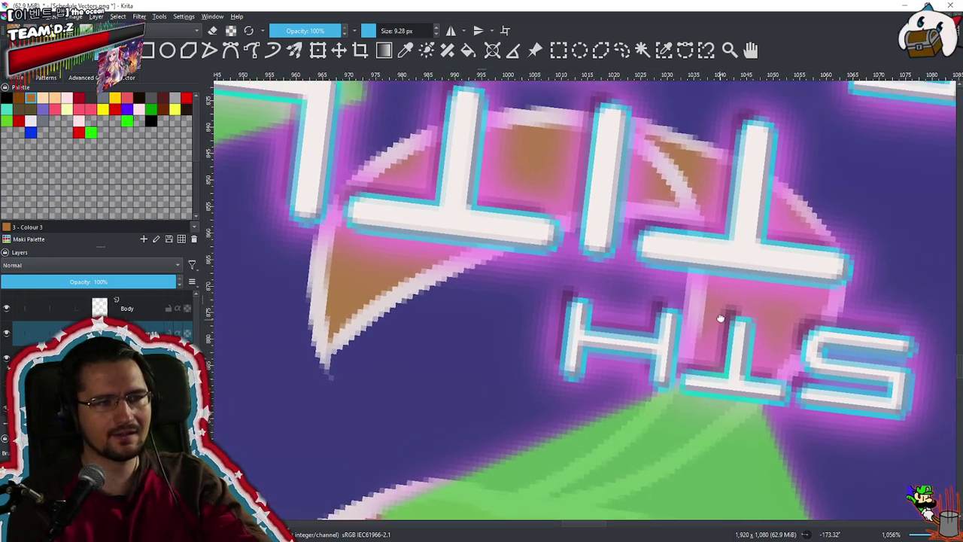
left_click_drag(720, 319, 737, 264)
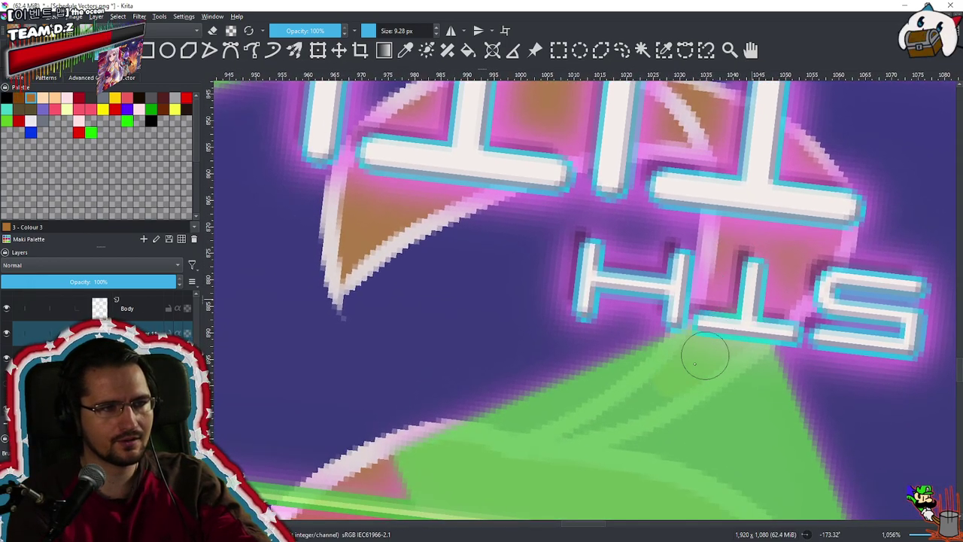
mouse_move(645, 401)
left_mouse_down("shift")
mouse_move(636, 393)
mouse_move(616, 411)
left_mouse_up("shift")
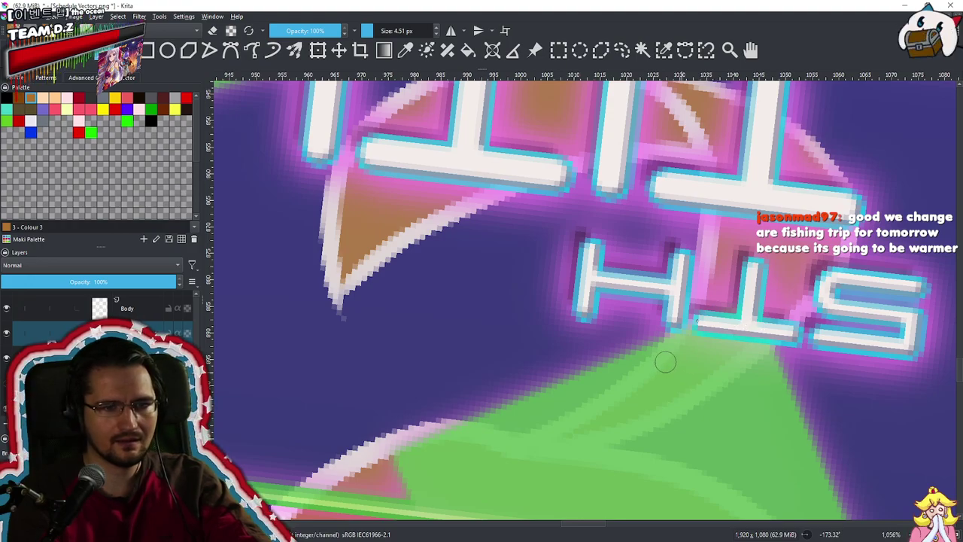
left_click_drag(733, 338, 615, 362, "ctrl")
Colour both of the character's eyes with blue Colour 68
left_click(33, 133)
scroll(576, 401, "up", 6)
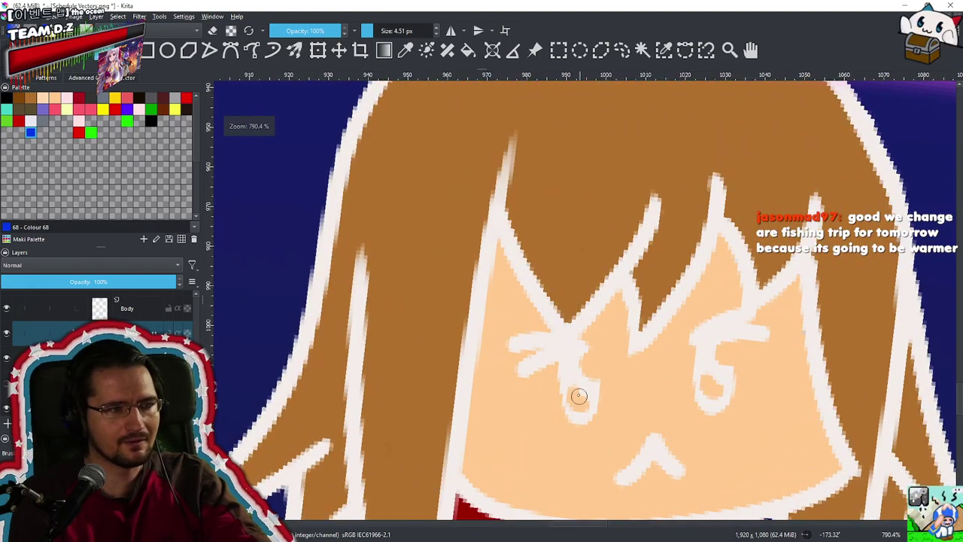
left_click_drag(579, 396, 583, 404)
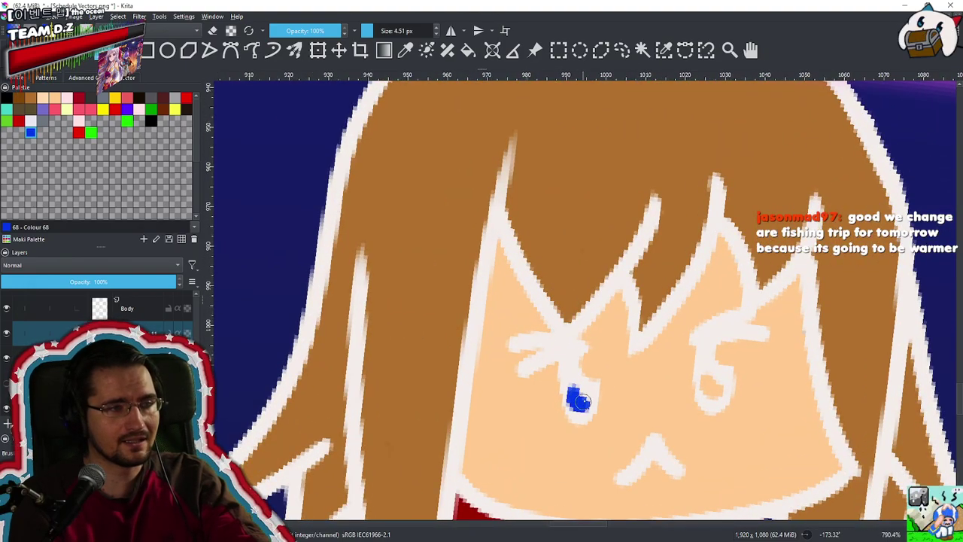
left_click_drag(715, 382, 711, 387)
scroll(713, 389, "down", 8)
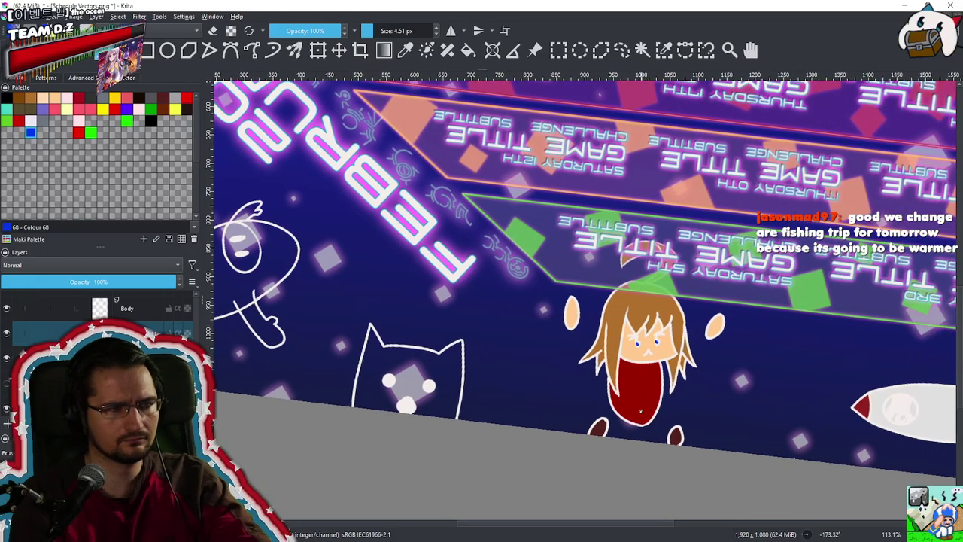
Sample the light grey of the rocket's body and group the layer directly below Bean Dood
scroll(643, 395, "up", 5)
scroll(626, 374, "down", 7)
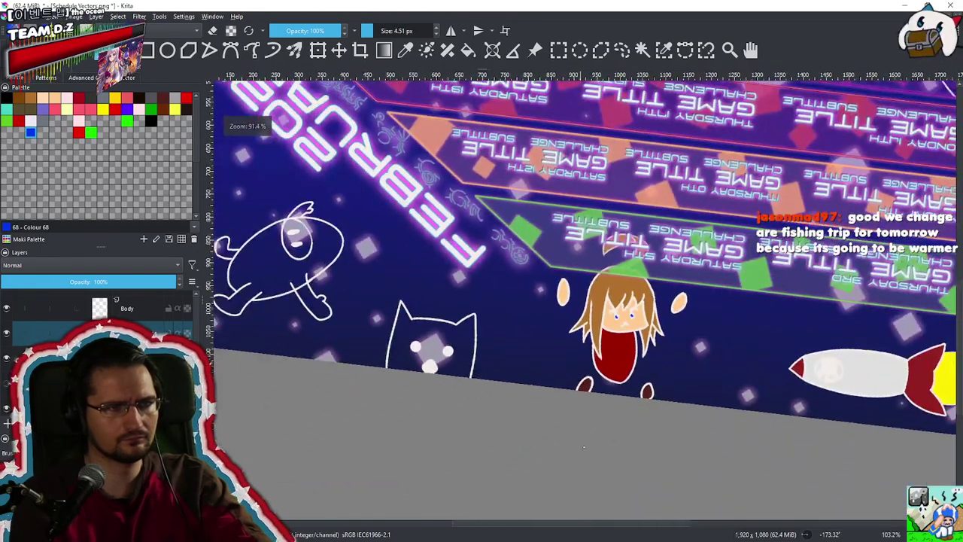
scroll(626, 373, "down", 4)
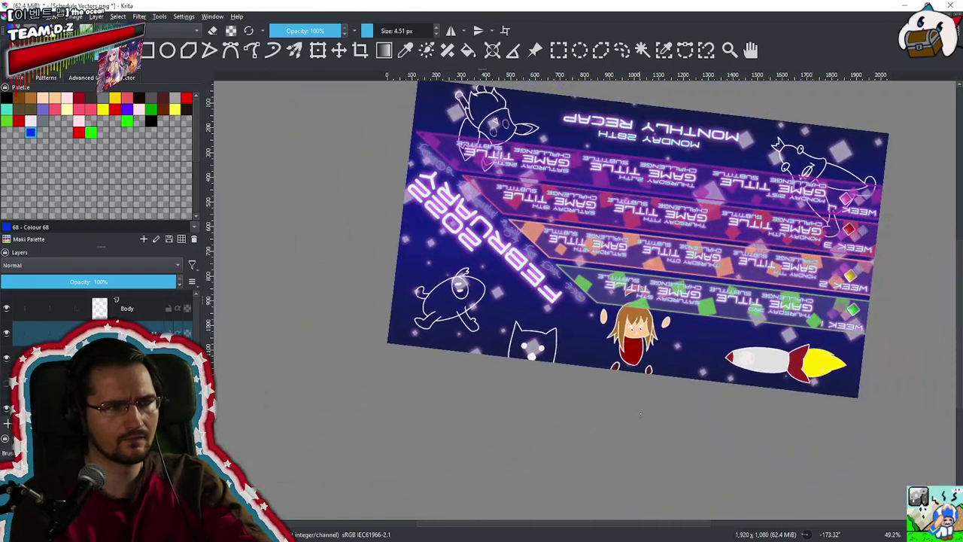
left_click_drag(631, 414, 611, 433)
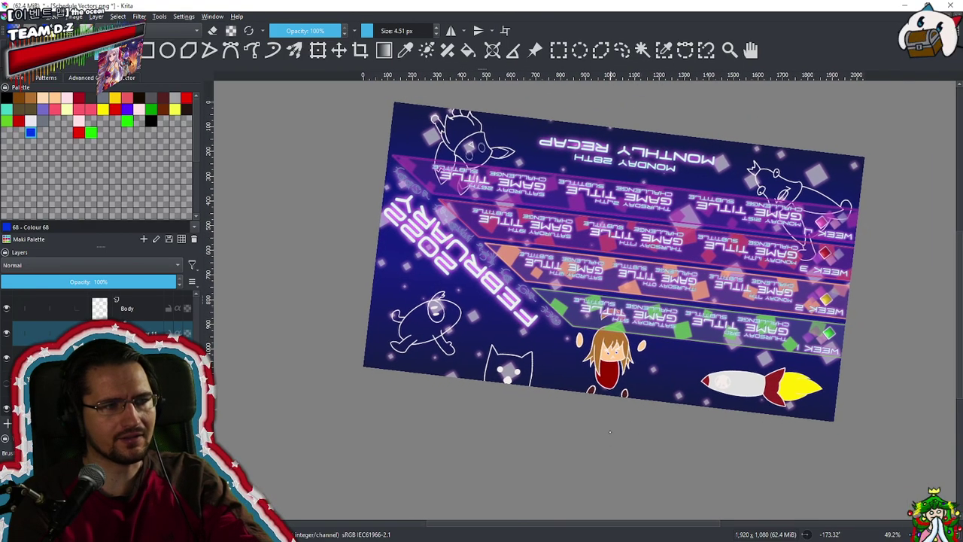
left_click_drag(617, 392, 618, 410)
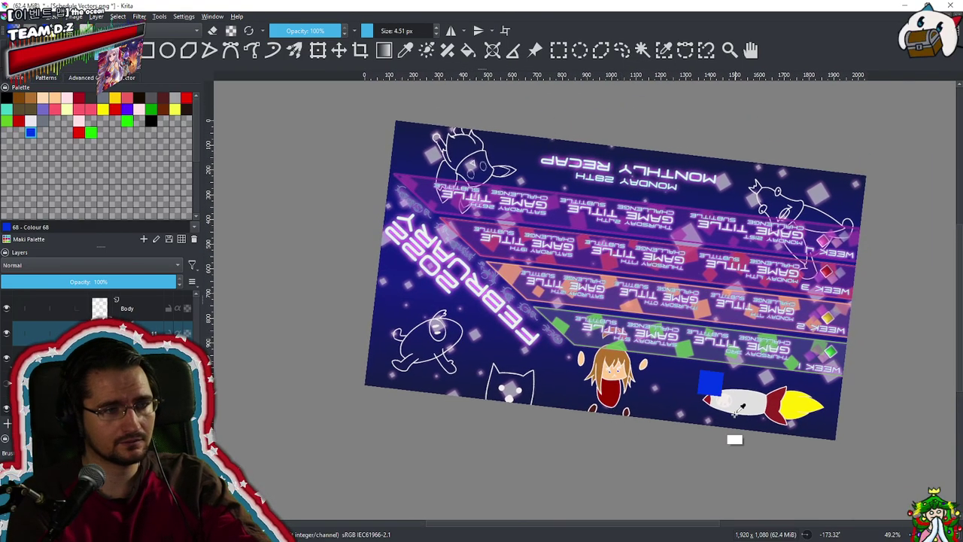
left_click_drag(735, 414, 770, 385)
left_click(769, 382, "ctrl")
left_click_drag(460, 374, 694, 386)
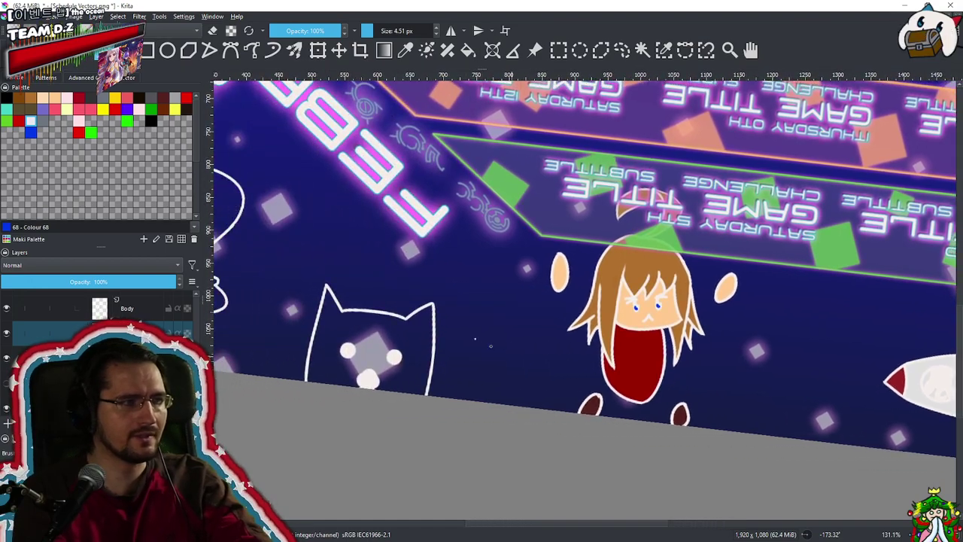
left_click_drag(406, 321, 397, 346)
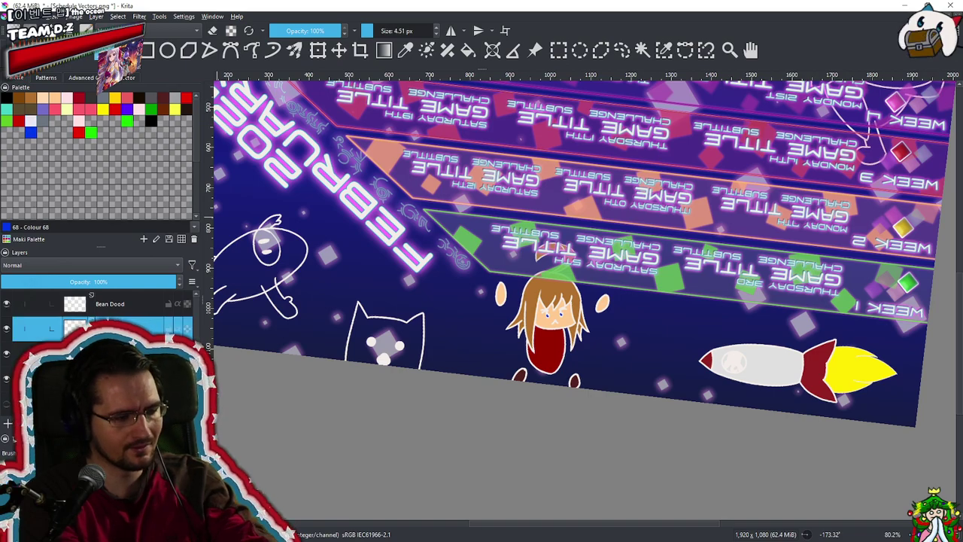
key("ctrl+g")
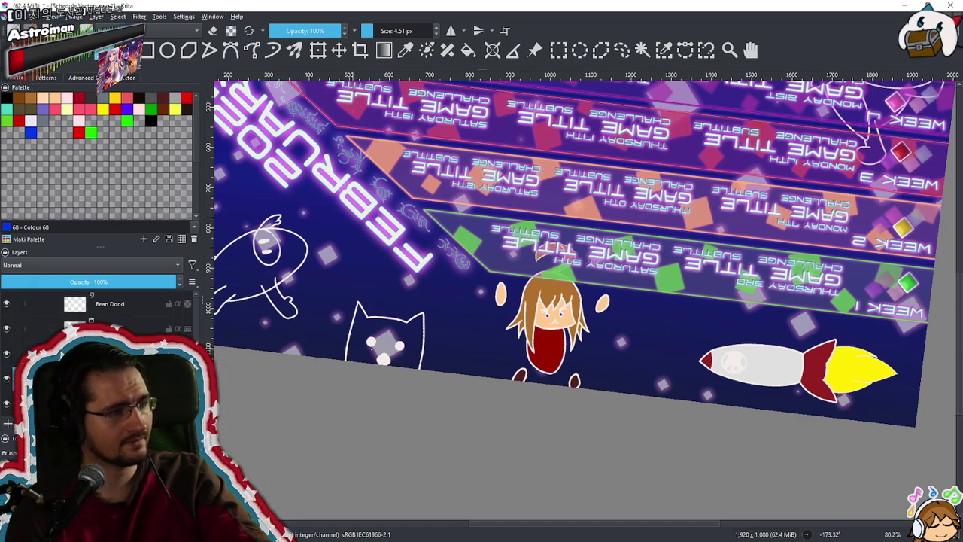
Paint a light grey border along the inside of the cat-eared character's outline, including both ears, with a brush of about 11 px
scroll(410, 332, "up", 5)
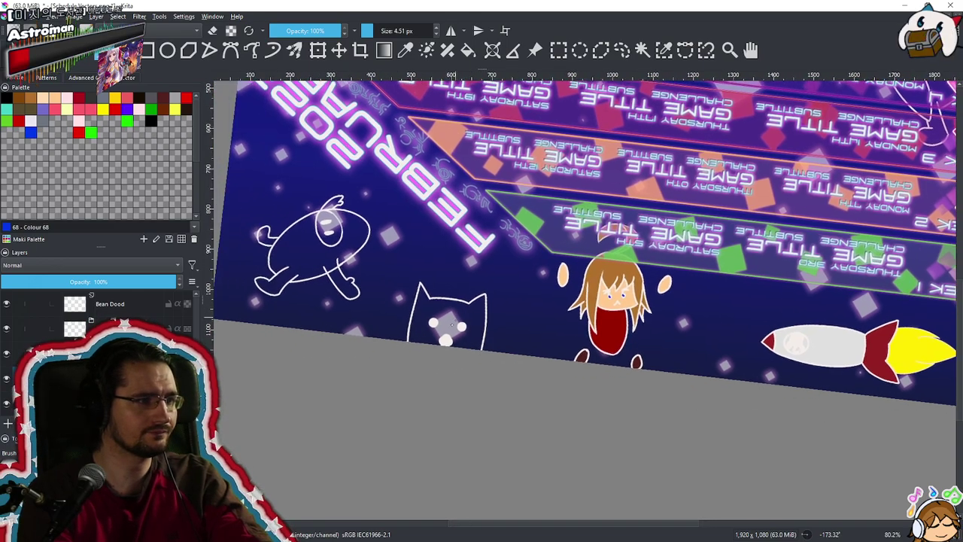
mouse_move(406, 235)
left_mouse_down()
mouse_move(417, 301)
mouse_move(412, 207)
mouse_move(424, 205)
left_mouse_up()
left_click_drag(411, 145, 374, 343)
left_click_drag(382, 281, 356, 451)
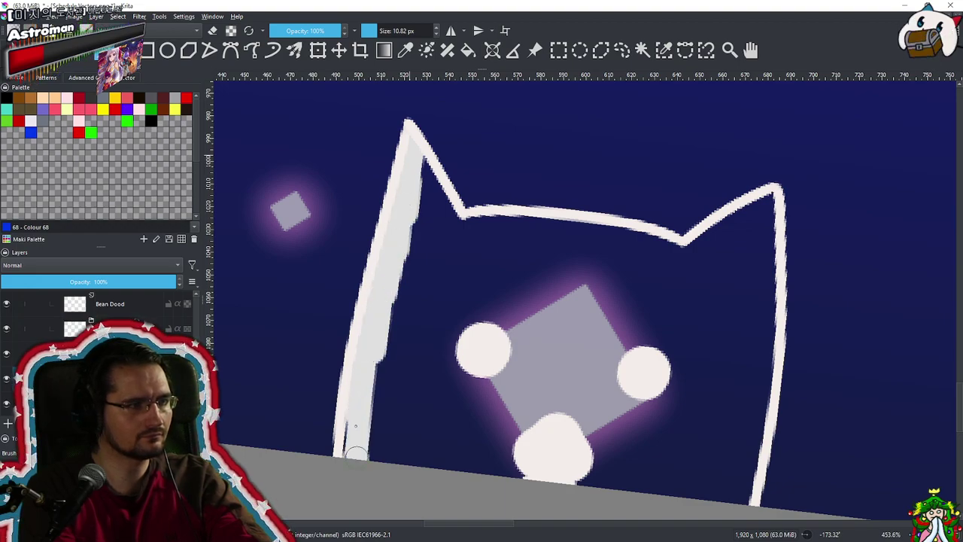
mouse_move(424, 162)
left_mouse_down()
mouse_move(433, 207)
mouse_move(473, 239)
mouse_move(503, 227)
mouse_move(538, 235)
mouse_move(486, 233)
mouse_move(516, 223)
mouse_move(569, 224)
mouse_move(604, 237)
mouse_move(618, 258)
mouse_move(608, 238)
mouse_move(684, 269)
mouse_move(747, 219)
left_mouse_up()
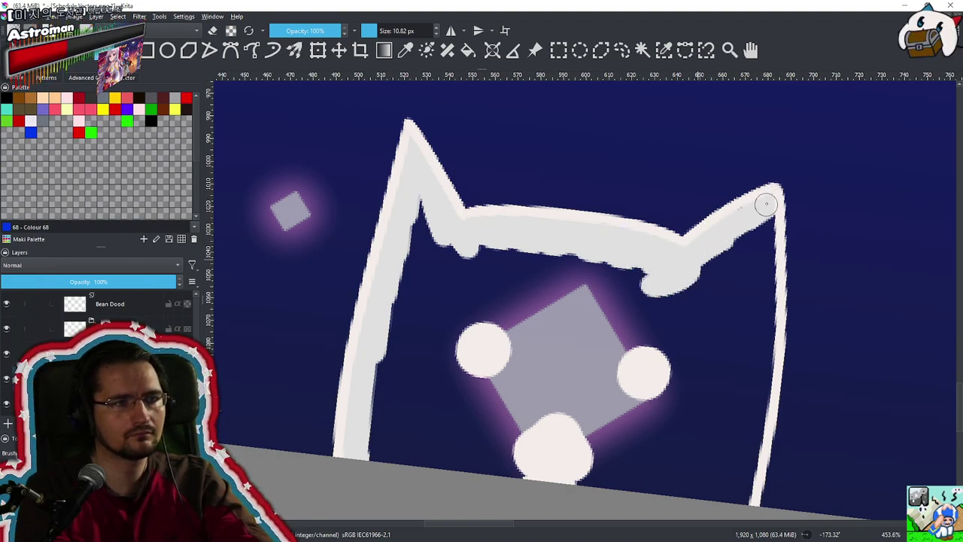
mouse_move(766, 210)
left_mouse_down()
mouse_move(766, 344)
mouse_move(739, 494)
left_mouse_up()
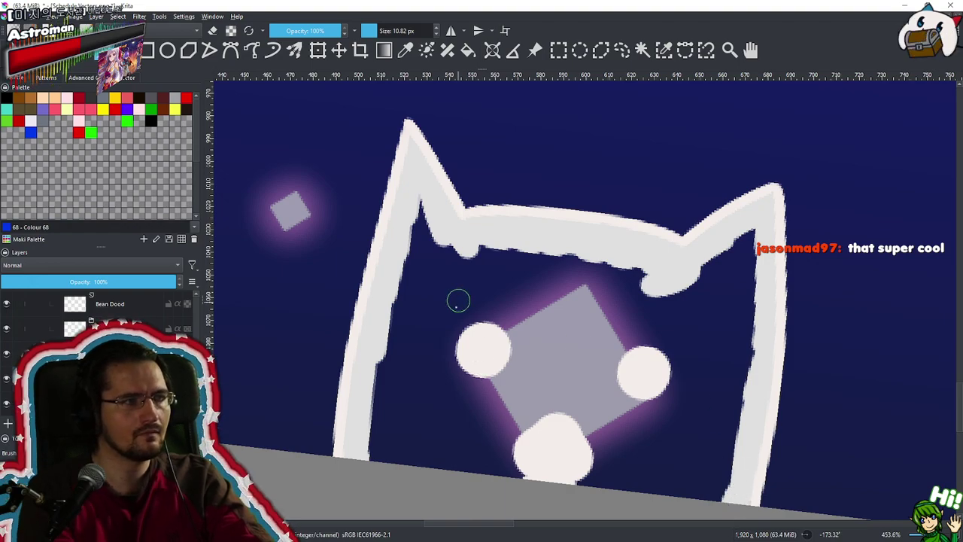
Fill the rest of the cat-eared character with light grey using a brush of about 32 px, and reduce the brush to about 13 px
left_click_drag(431, 286, 451, 286, "shift")
mouse_move(421, 203)
left_mouse_down()
mouse_move(392, 378)
mouse_move(438, 304)
mouse_move(492, 278)
mouse_move(652, 284)
mouse_move(655, 294)
mouse_move(725, 267)
mouse_move(716, 419)
mouse_move(692, 415)
mouse_move(555, 489)
mouse_move(641, 499)
mouse_move(537, 348)
mouse_move(415, 436)
mouse_move(496, 468)
left_mouse_up()
scroll(500, 409, "down", 8)
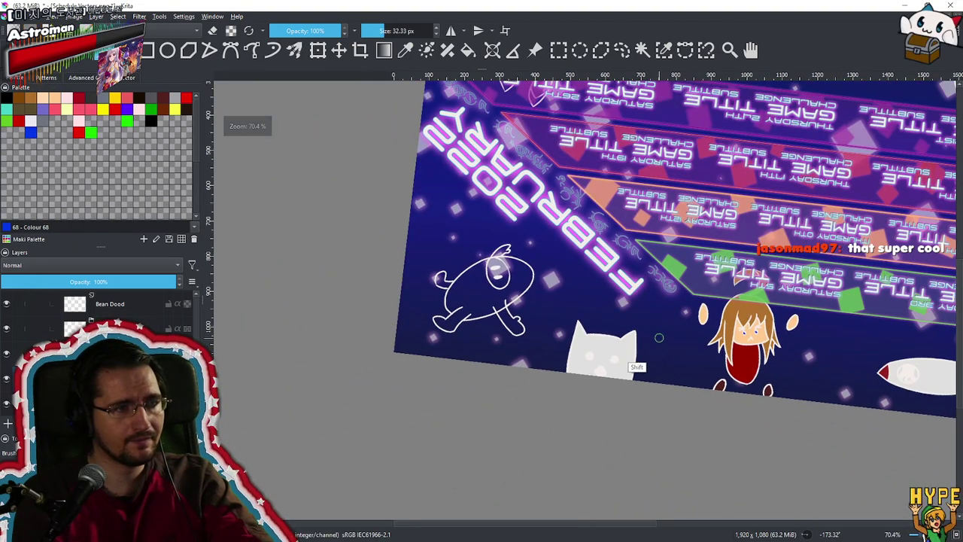
left_click_drag(658, 338, 647, 344)
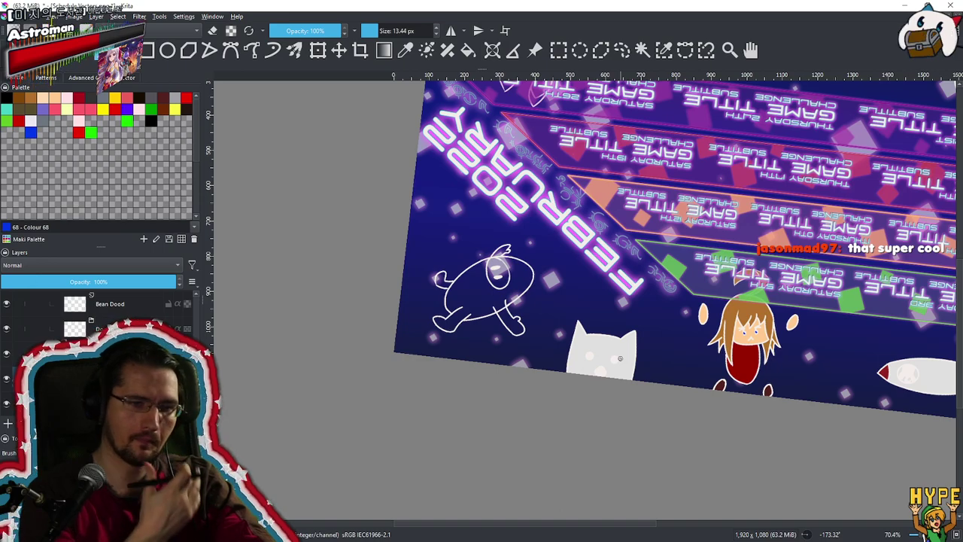
Examine the whole February 2022 schedule artwork upright, including the weekly title rows and the doodles around them
left_click_drag(648, 341, 484, 360)
scroll(576, 299, "down", 2)
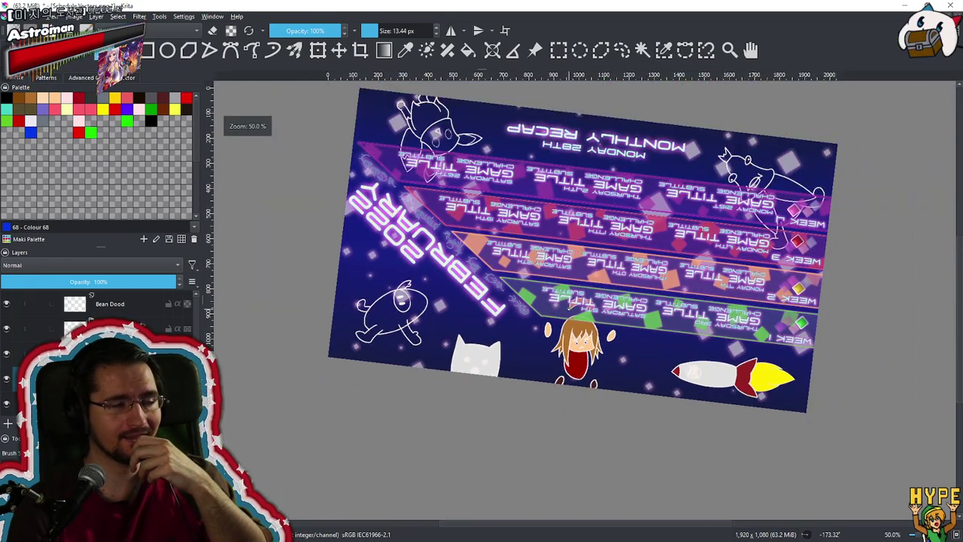
left_click_drag(575, 300, 516, 332)
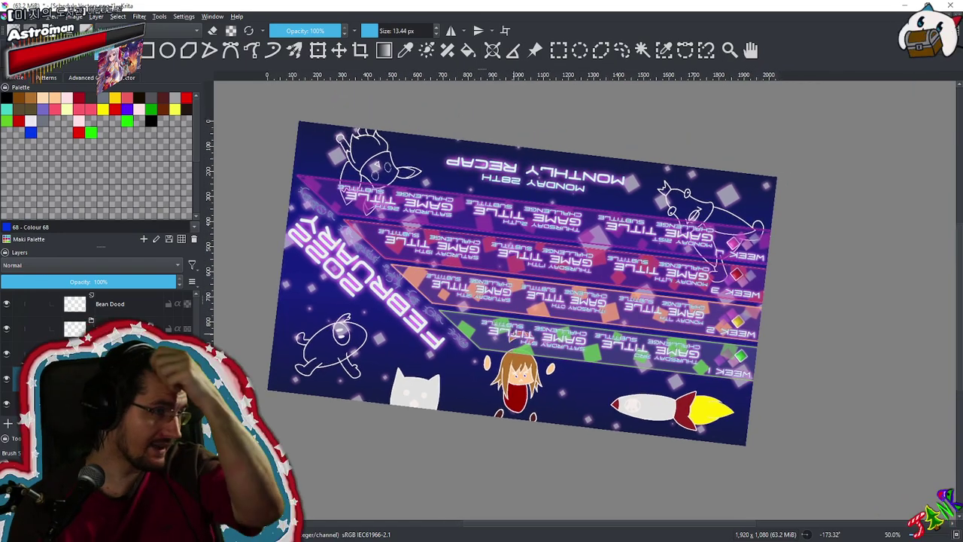
key("5")
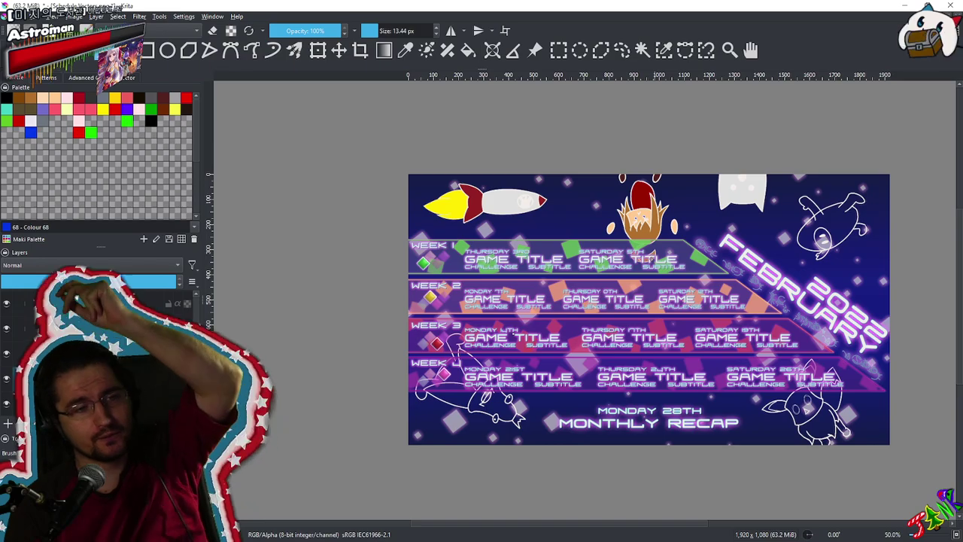
scroll(510, 276, "up", 2)
scroll(510, 276, "up", 3)
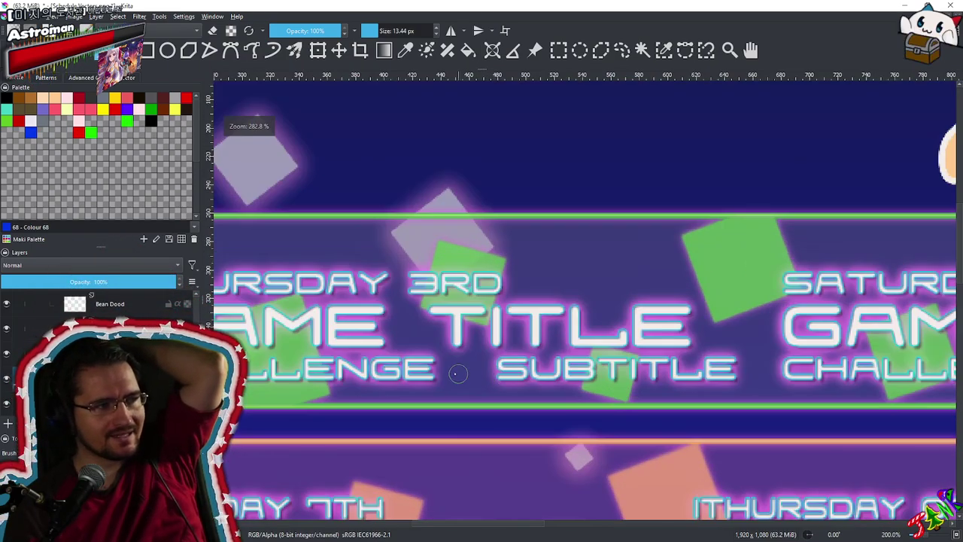
left_click_drag(457, 373, 344, 331)
scroll(411, 380, "down", 4)
scroll(422, 277, "up", 1)
left_click_drag(414, 387, 426, 247)
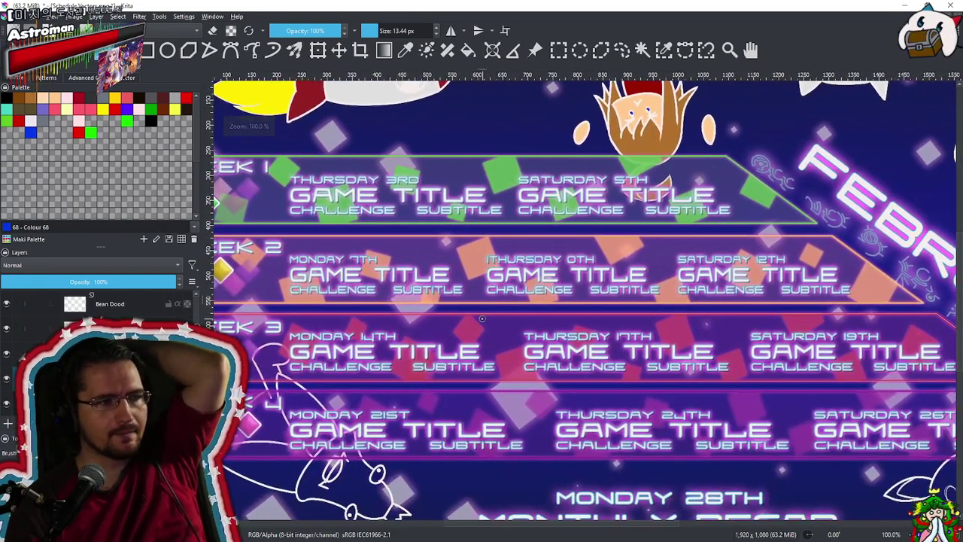
scroll(480, 322, "down", 1)
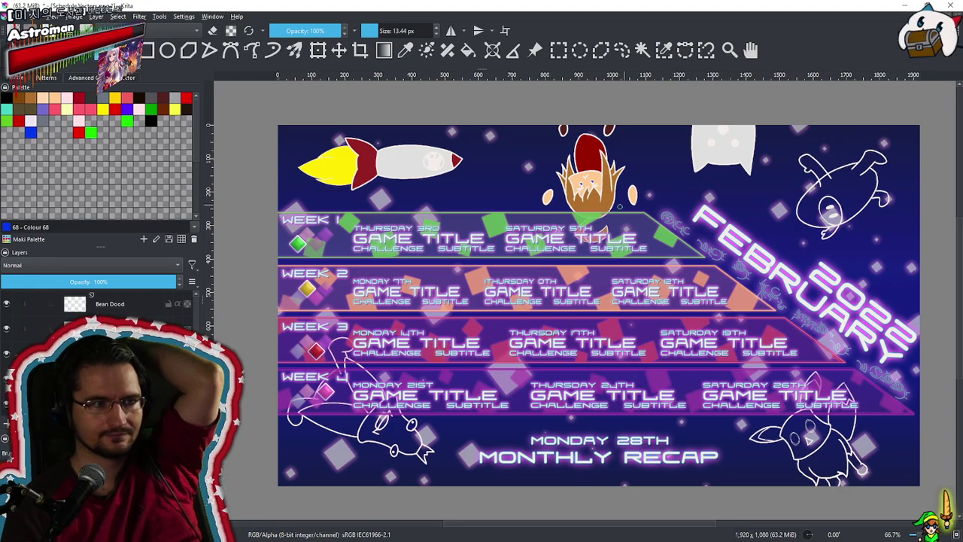
scroll(576, 265, "up", 1)
scroll(569, 289, "down", 1)
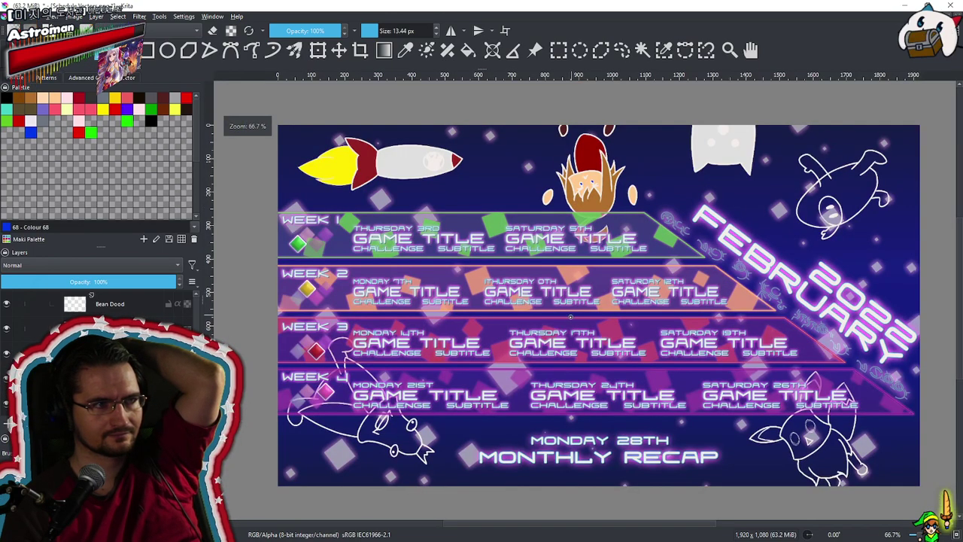
left_click_drag(571, 316, 577, 292)
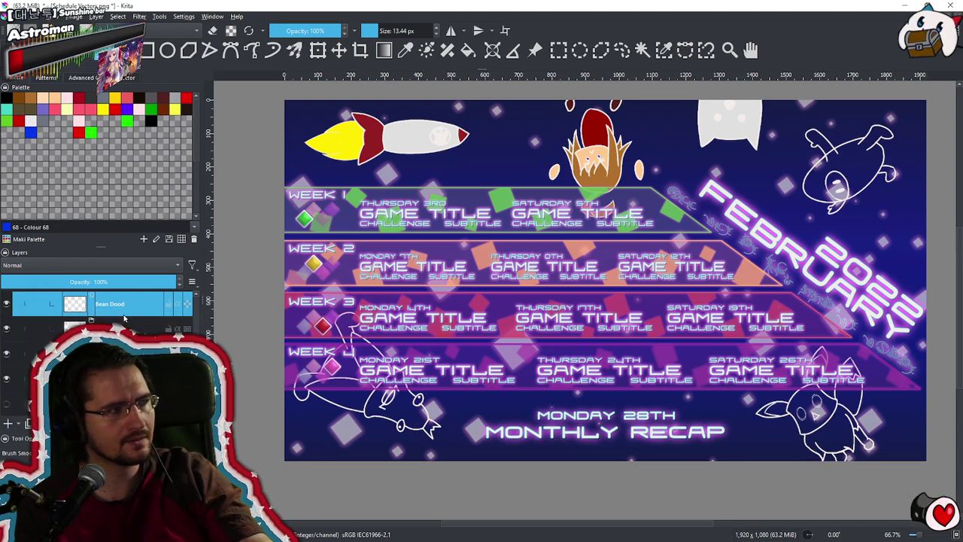
Group the Bean Dood line art with a new paint layer and fill the bean character's oval visor with light gray
key("ctrl+g")
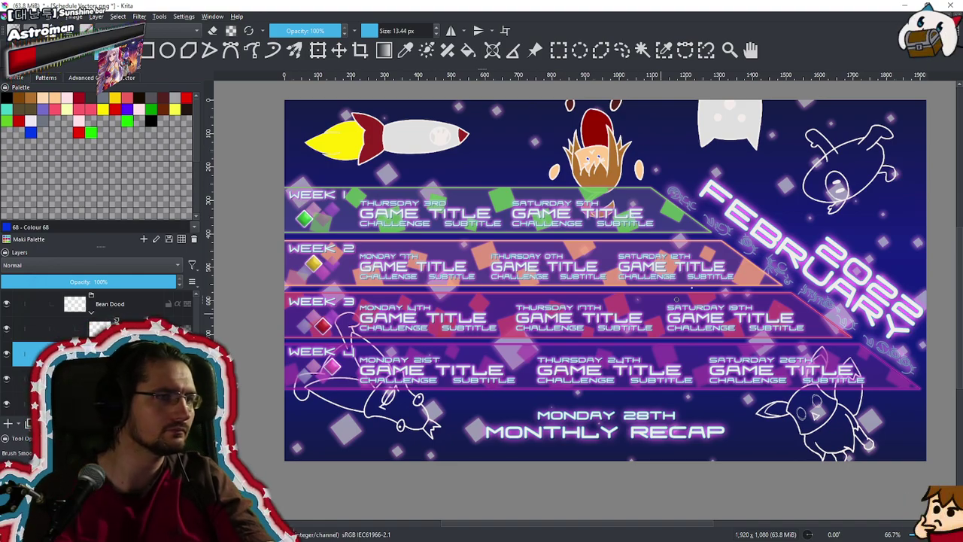
left_click_drag(864, 220, 561, 110)
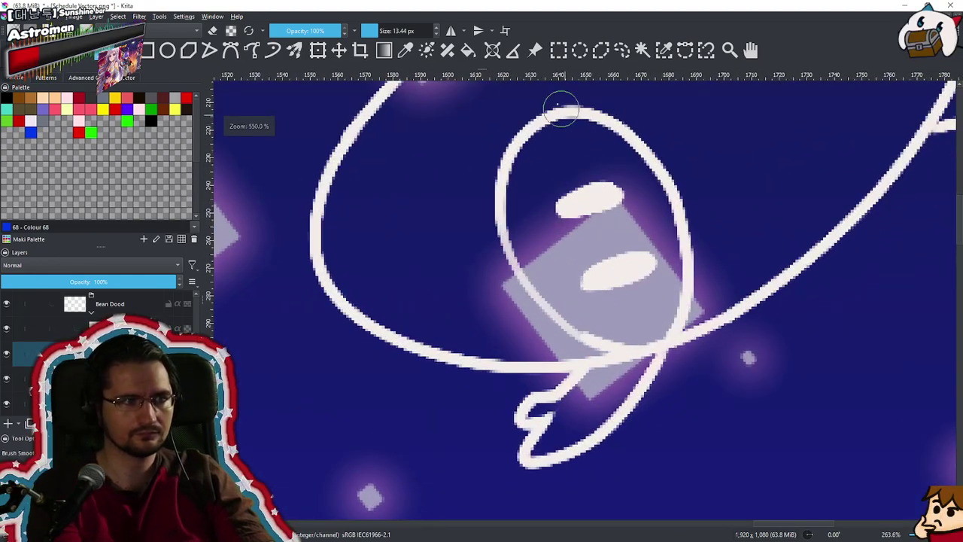
mouse_move(553, 158)
left_mouse_down()
mouse_move(534, 197)
mouse_move(539, 153)
mouse_move(540, 195)
mouse_move(526, 231)
mouse_move(522, 204)
mouse_move(554, 290)
mouse_move(608, 328)
mouse_move(657, 322)
mouse_move(667, 299)
mouse_move(644, 274)
mouse_move(629, 278)
mouse_move(619, 259)
mouse_move(589, 256)
mouse_move(568, 247)
left_mouse_up()
mouse_move(547, 157)
left_mouse_down()
mouse_move(582, 129)
mouse_move(568, 139)
mouse_move(597, 147)
mouse_move(594, 136)
mouse_move(615, 163)
mouse_move(617, 153)
mouse_move(659, 226)
left_mouse_up()
Paint black along the inside of the bean body's outline from the visor down to the front leg
mouse_move(667, 264)
left_mouse_down()
mouse_move(613, 231)
mouse_move(603, 164)
mouse_move(579, 162)
mouse_move(575, 264)
mouse_move(652, 259)
mouse_move(527, 368)
mouse_move(575, 316)
mouse_move(560, 356)
mouse_move(589, 290)
left_mouse_up()
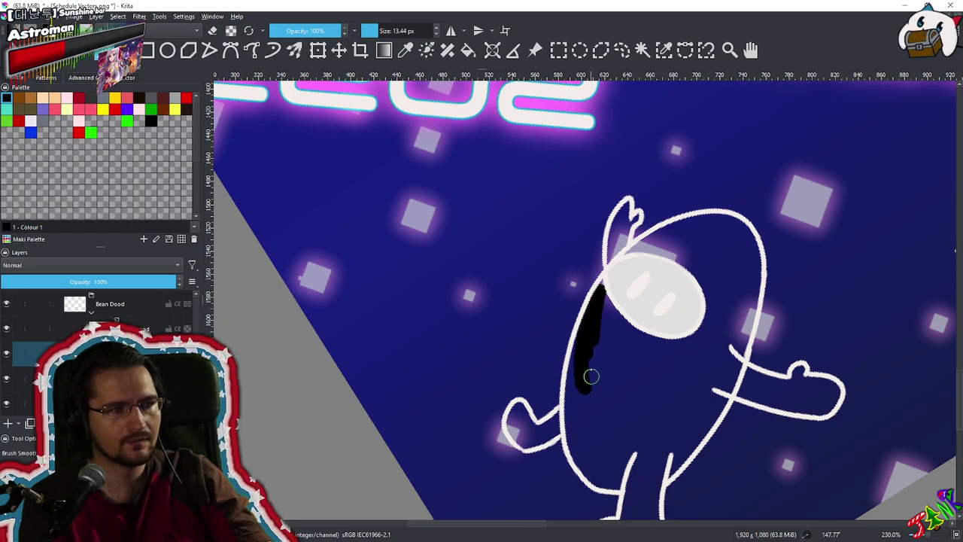
left_click_drag(587, 371, 584, 366)
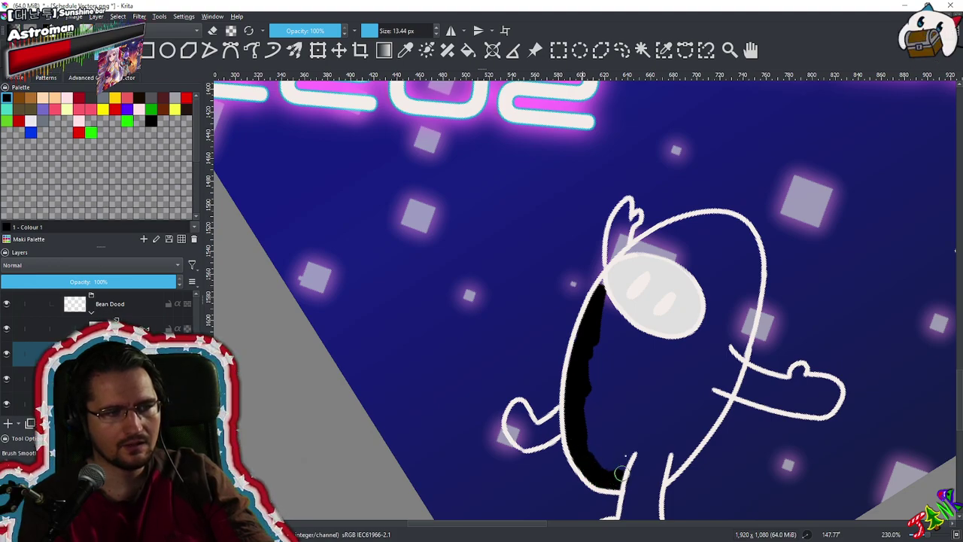
left_click_drag(618, 479, 628, 415)
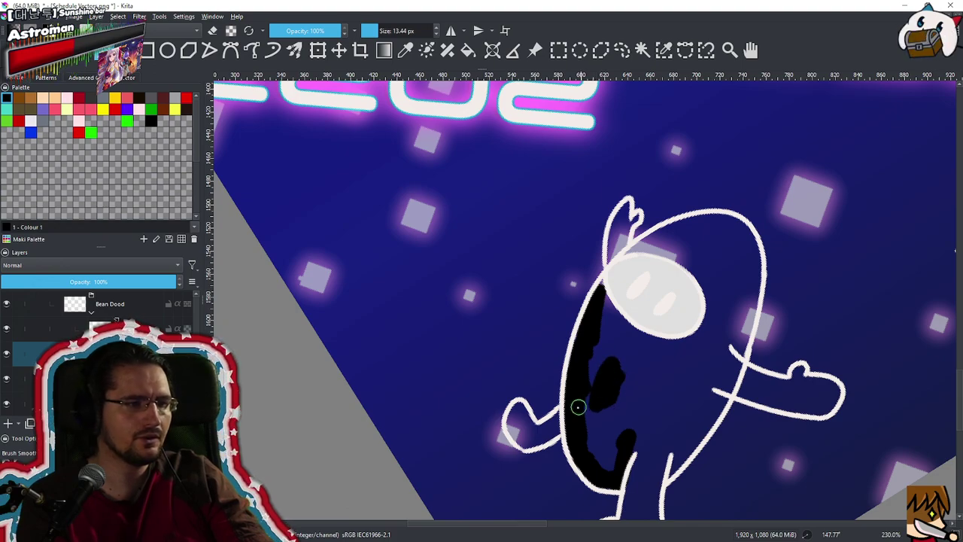
Fill the bean character's raised back leg with black up to the body outline
scroll(521, 416, "up", 4)
mouse_move(522, 411)
left_mouse_down()
mouse_move(513, 439)
mouse_move(557, 458)
mouse_move(605, 423)
left_mouse_up()
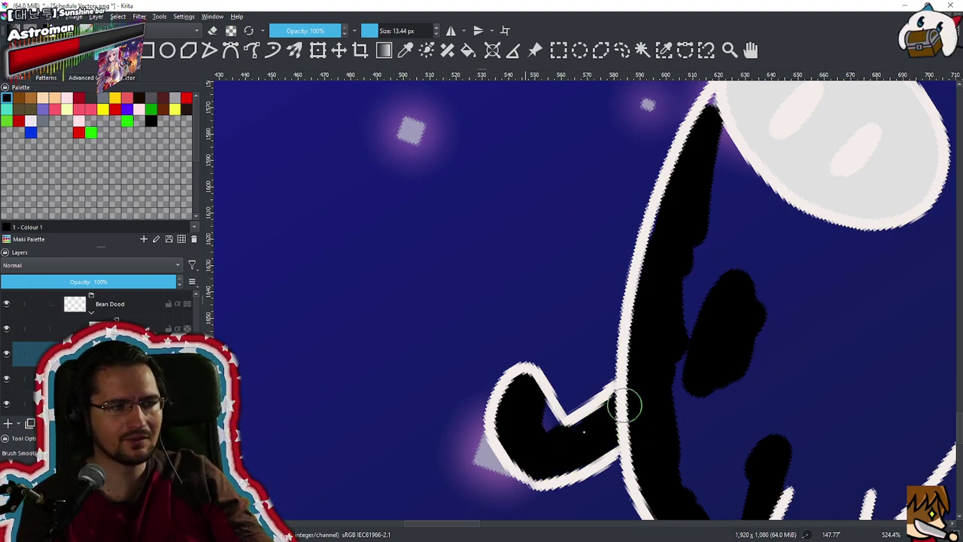
left_click_drag(536, 420, 561, 439)
left_click_drag(678, 363, 595, 312)
left_click_drag(647, 424, 600, 278)
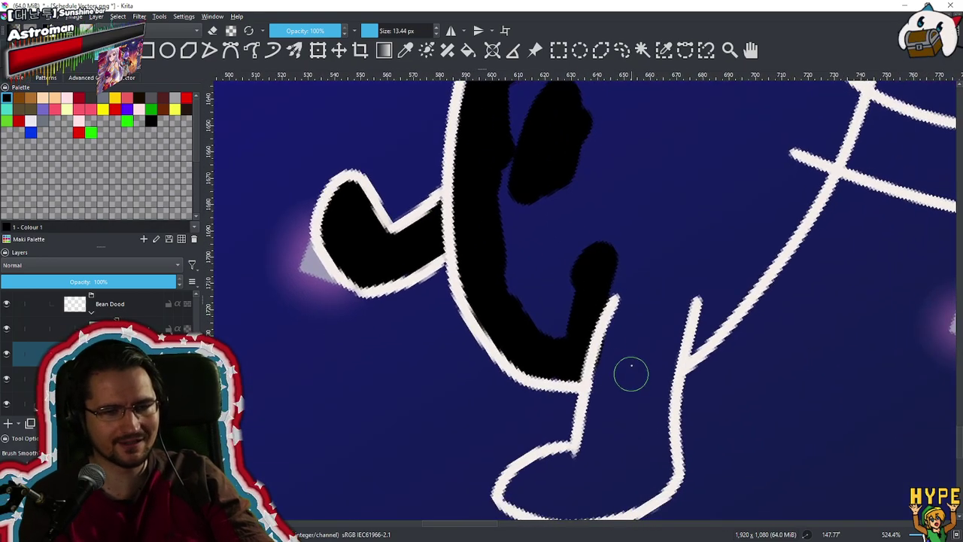
Fill the front leg and foot with black and extend the black along the lower body edge toward the arm
left_click_drag(648, 326, 671, 297)
left_click_drag(610, 369, 633, 355)
mouse_move(619, 425)
left_mouse_down()
mouse_move(572, 441)
mouse_move(579, 438)
mouse_move(576, 456)
mouse_move(597, 455)
mouse_move(618, 439)
mouse_move(605, 429)
mouse_move(628, 424)
mouse_move(628, 461)
mouse_move(662, 435)
mouse_move(711, 423)
left_mouse_up()
mouse_move(648, 286)
left_mouse_down()
mouse_move(678, 259)
mouse_move(645, 410)
left_mouse_up()
mouse_move(656, 348)
left_mouse_down()
mouse_move(668, 398)
mouse_move(689, 349)
mouse_move(704, 389)
mouse_move(721, 285)
mouse_move(710, 302)
mouse_move(692, 292)
mouse_move(705, 252)
mouse_move(732, 275)
left_mouse_up()
mouse_move(734, 289)
left_mouse_down()
mouse_move(662, 353)
mouse_move(692, 280)
mouse_move(653, 365)
mouse_move(748, 228)
mouse_move(645, 357)
mouse_move(677, 342)
mouse_move(642, 334)
left_mouse_up()
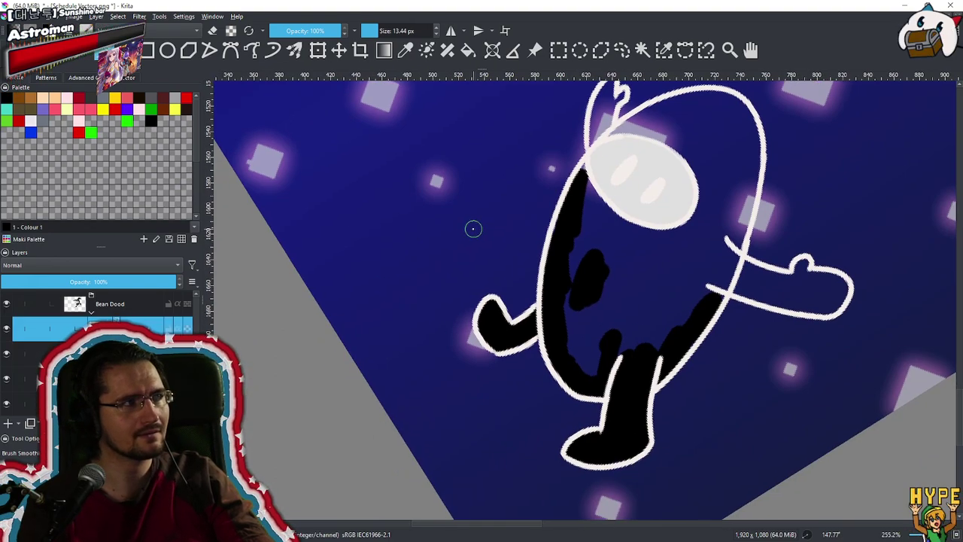
Erase the piece of body outline that crosses the base of the outstretched arm on the line art layer
key("e")
mouse_move(617, 243)
left_mouse_down()
mouse_move(567, 249)
mouse_move(489, 294)
left_mouse_up()
mouse_move(532, 367)
left_mouse_down()
mouse_move(652, 359)
mouse_move(668, 309)
left_mouse_up()
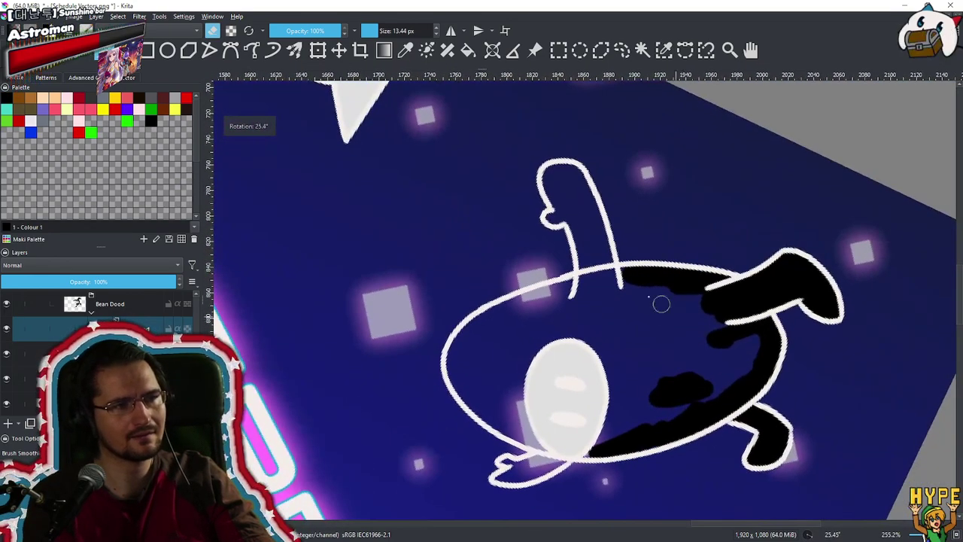
left_click_drag(587, 253, 582, 263)
scroll(581, 286, "up", 6)
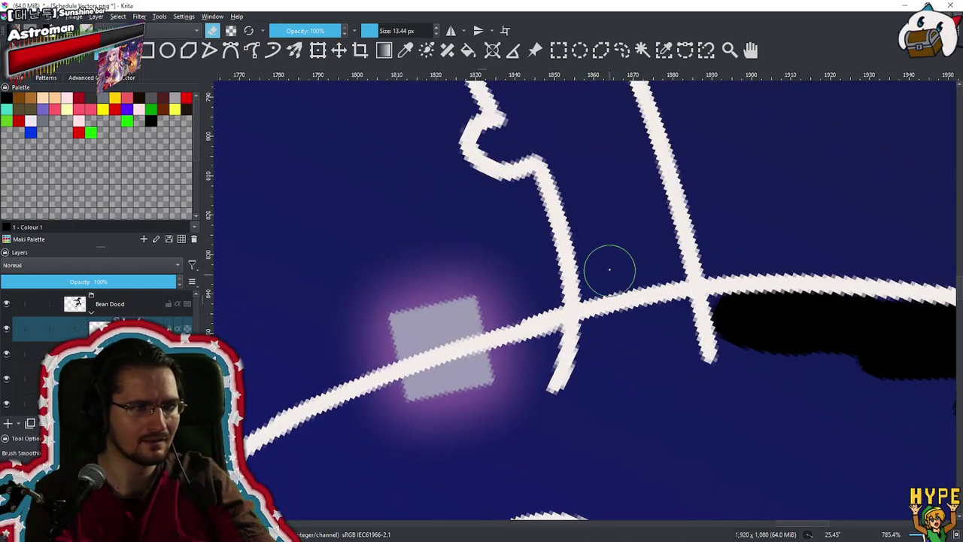
mouse_move(609, 316)
left_mouse_down()
mouse_move(614, 274)
mouse_move(625, 322)
mouse_move(640, 256)
mouse_move(657, 306)
left_mouse_up()
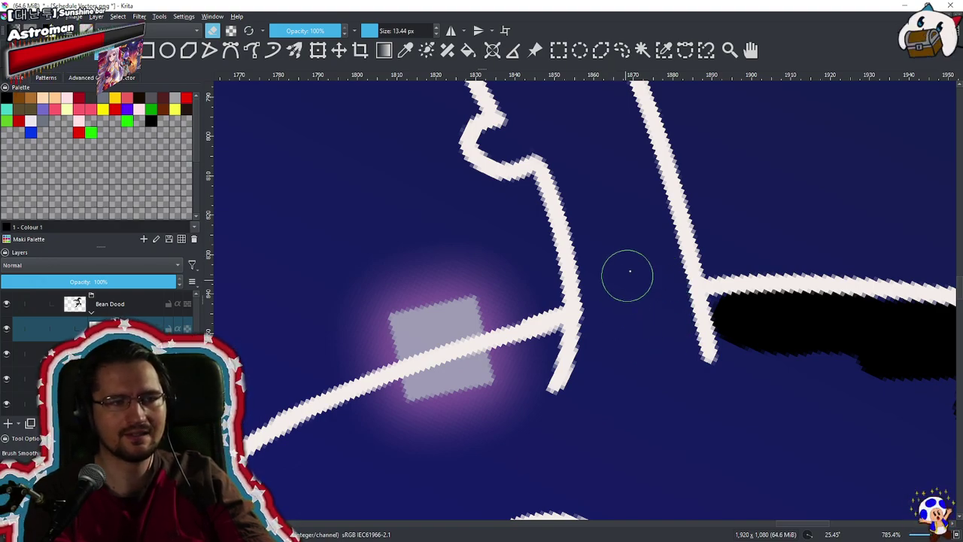
Fill the bean's torso below the visor with black on the paint layer, using brush sizes from 5.20 px to 24.08 px
scroll(627, 276, "down", 5)
left_click_drag(682, 320, 568, 365)
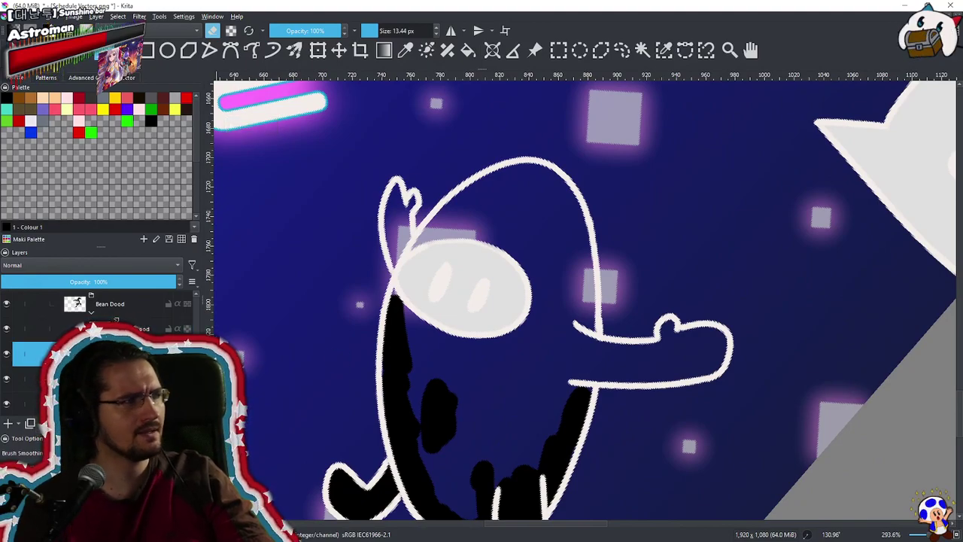
scroll(483, 374, "down", 2)
mouse_move(428, 265)
left_mouse_down()
mouse_move(466, 317)
mouse_move(469, 197)
left_mouse_up()
mouse_move(454, 283)
left_mouse_down("shift")
mouse_move(432, 274)
mouse_move(444, 250)
left_mouse_up("shift")
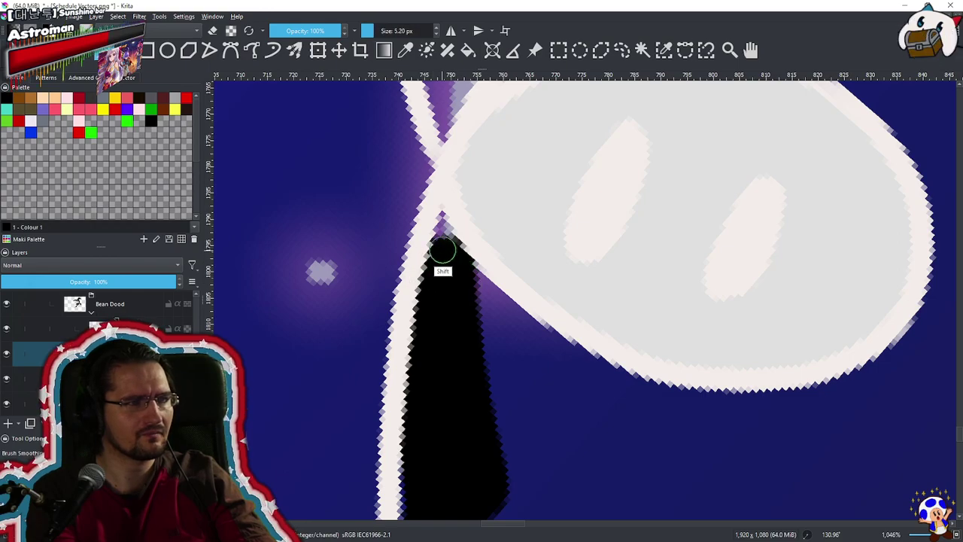
mouse_move(441, 211)
left_mouse_down()
mouse_move(458, 283)
mouse_move(475, 265)
mouse_move(500, 322)
mouse_move(484, 307)
mouse_move(477, 328)
mouse_move(478, 306)
mouse_move(514, 349)
left_mouse_up()
mouse_move(488, 314)
left_mouse_down()
mouse_move(545, 358)
mouse_move(546, 347)
mouse_move(595, 387)
mouse_move(571, 366)
mouse_move(658, 412)
mouse_move(825, 411)
mouse_move(767, 416)
mouse_move(857, 395)
mouse_move(809, 407)
mouse_move(886, 376)
mouse_move(829, 397)
mouse_move(700, 376)
left_mouse_up()
mouse_move(374, 374)
left_mouse_down()
mouse_move(443, 399)
mouse_move(432, 456)
left_mouse_up()
mouse_move(435, 408)
left_mouse_down()
mouse_move(432, 385)
mouse_move(429, 437)
mouse_move(472, 318)
mouse_move(462, 377)
mouse_move(490, 402)
mouse_move(516, 387)
mouse_move(482, 294)
mouse_move(550, 306)
mouse_move(539, 299)
mouse_move(583, 273)
mouse_move(534, 383)
mouse_move(552, 409)
mouse_move(593, 323)
left_mouse_up()
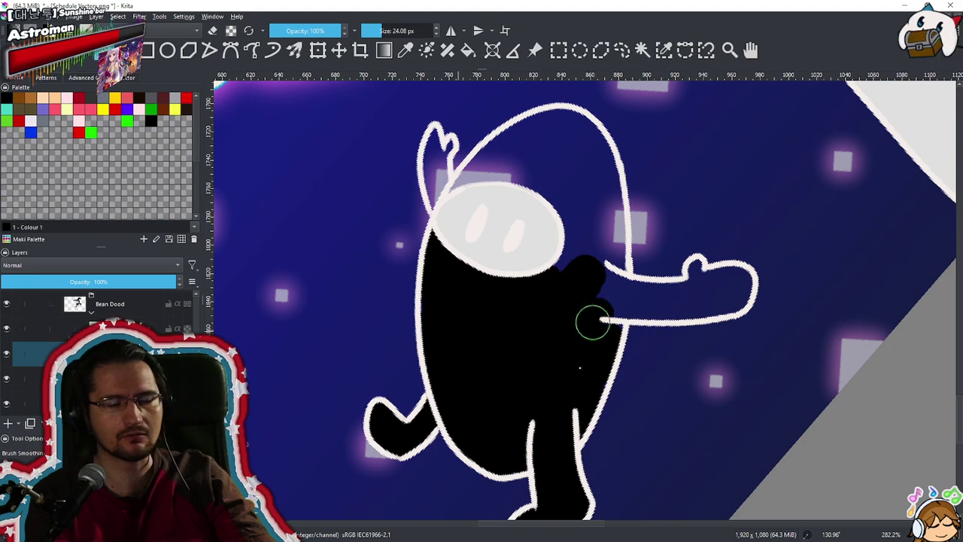
Extend the black fill through the body area beside the visor and around the arm joint
mouse_move(571, 262)
left_mouse_down()
mouse_move(553, 311)
mouse_move(615, 235)
left_mouse_up()
mouse_move(549, 301)
left_mouse_down()
mouse_move(531, 366)
mouse_move(591, 271)
mouse_move(619, 321)
mouse_move(663, 278)
mouse_move(677, 327)
mouse_move(667, 340)
left_mouse_up()
left_click_drag(659, 271, 619, 355)
mouse_move(548, 269)
left_mouse_down()
mouse_move(554, 326)
mouse_move(544, 361)
mouse_move(540, 306)
mouse_move(569, 367)
left_mouse_up()
mouse_move(604, 264)
left_mouse_down()
mouse_move(595, 370)
mouse_move(615, 381)
mouse_move(593, 285)
mouse_move(584, 341)
left_mouse_up()
left_click_drag(585, 341, 569, 350)
left_click_drag(569, 350, 638, 323)
left_click_drag(520, 328, 594, 356)
Fill the small raised hand behind the visor with black, including its thumb, using 11.39 px and 6.54 px brushes
left_click_drag(428, 258, 478, 299)
mouse_move(470, 276)
left_mouse_down()
mouse_move(481, 209)
mouse_move(455, 283)
mouse_move(463, 293)
mouse_move(456, 267)
mouse_move(434, 283)
left_mouse_up()
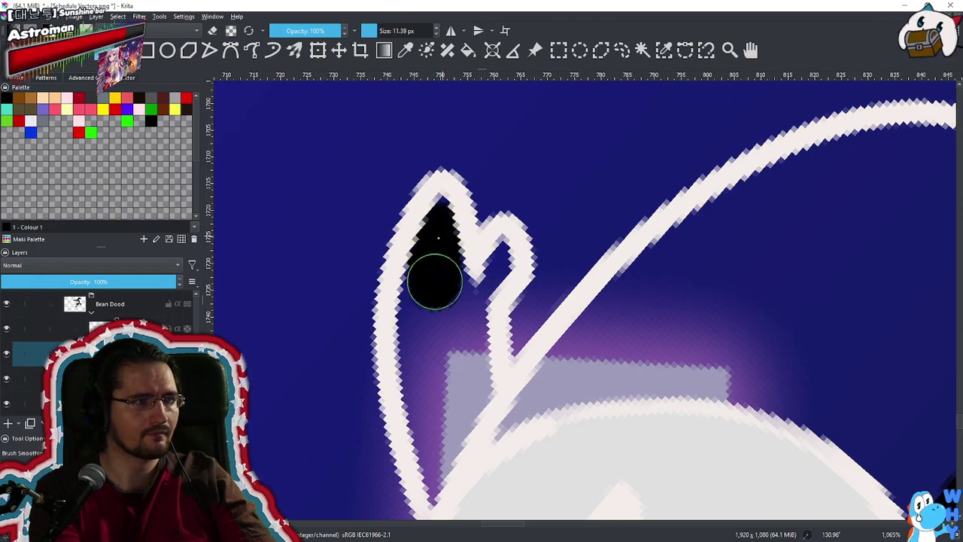
mouse_move(444, 213)
left_mouse_down()
mouse_move(425, 331)
mouse_move(433, 465)
left_mouse_up()
left_click_drag(453, 424, 495, 315)
left_click_drag(494, 316, 488, 315)
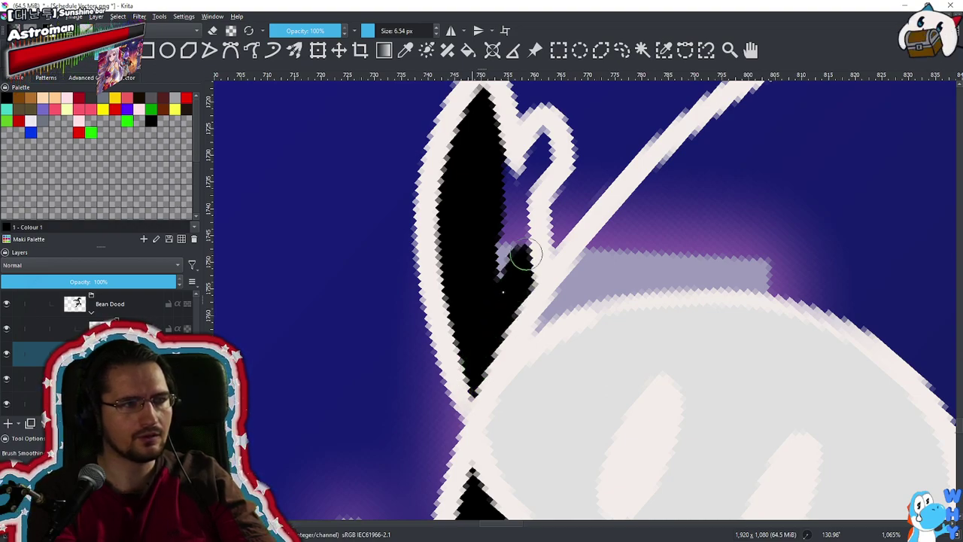
left_click_drag(515, 257, 500, 237)
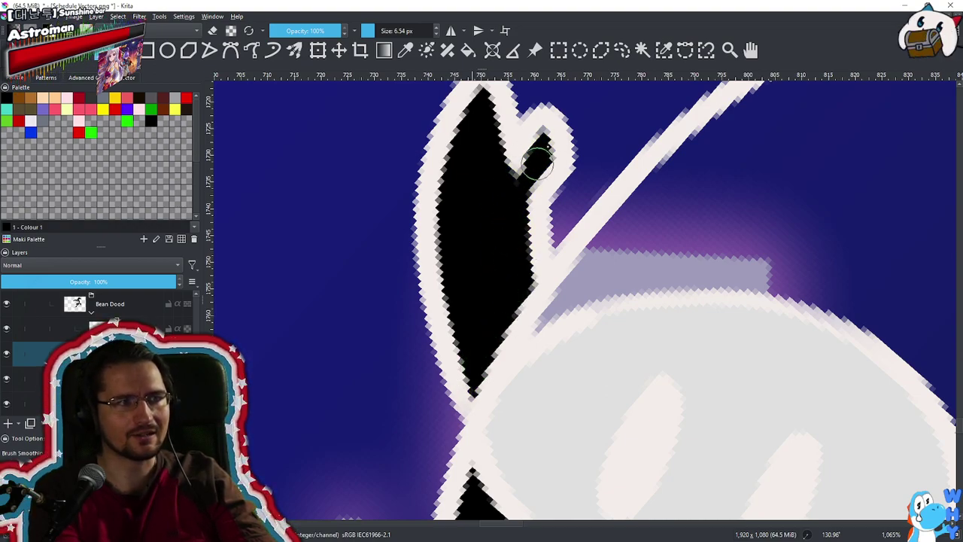
left_click_drag(549, 201, 616, 222)
Paint black along the body outline above the visor, enlarging the brush to 20.03 px for the wider area
mouse_move(500, 322)
left_mouse_down()
mouse_move(611, 243)
mouse_move(669, 224)
mouse_move(550, 281)
mouse_move(635, 193)
mouse_move(598, 208)
mouse_move(554, 256)
mouse_move(670, 143)
mouse_move(669, 128)
mouse_move(654, 125)
mouse_move(668, 215)
left_mouse_up()
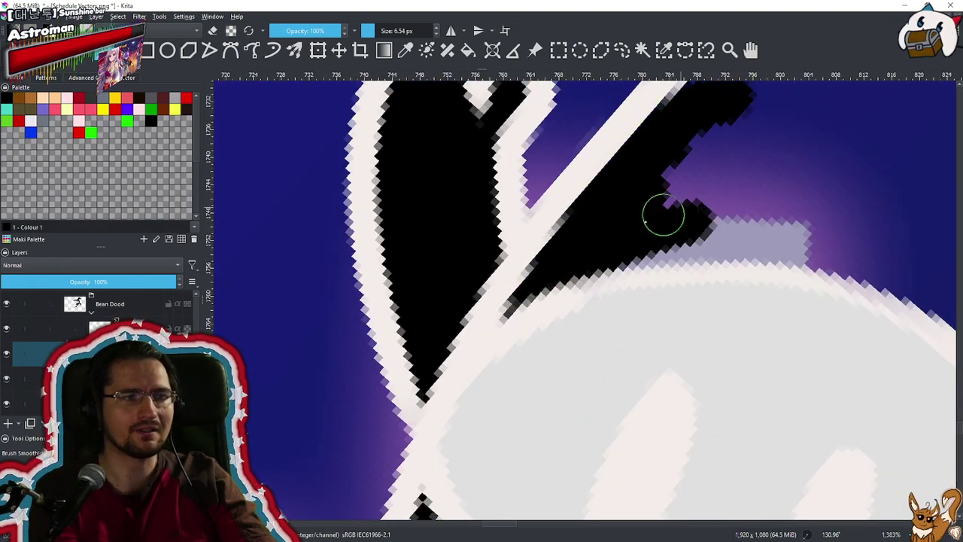
mouse_move(570, 265)
left_mouse_down()
mouse_move(794, 244)
mouse_move(684, 244)
mouse_move(913, 270)
mouse_move(790, 241)
mouse_move(817, 222)
left_mouse_up()
mouse_move(713, 226)
left_mouse_down()
mouse_move(547, 301)
mouse_move(383, 346)
left_mouse_up()
left_click_drag(371, 290, 576, 265)
mouse_move(501, 250)
left_mouse_down()
mouse_move(430, 260)
mouse_move(471, 287)
mouse_move(358, 299)
mouse_move(405, 283)
mouse_move(406, 237)
mouse_move(456, 194)
mouse_move(535, 258)
mouse_move(527, 312)
mouse_move(453, 303)
mouse_move(574, 327)
mouse_move(639, 387)
mouse_move(740, 445)
mouse_move(703, 363)
left_mouse_up()
left_click_drag(672, 322, 737, 443)
scroll(714, 338, "down", 3)
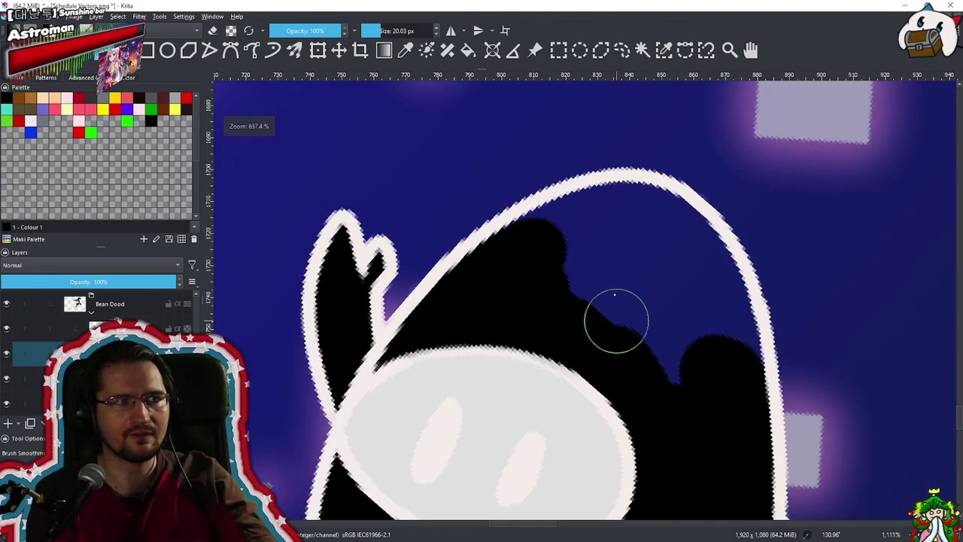
Fill the remaining gap at the top of the bean's head and along its back with black
mouse_move(523, 261)
left_mouse_down()
mouse_move(584, 231)
mouse_move(527, 242)
mouse_move(636, 220)
mouse_move(561, 226)
mouse_move(645, 217)
mouse_move(614, 219)
mouse_move(661, 242)
mouse_move(683, 233)
mouse_move(694, 278)
mouse_move(709, 265)
mouse_move(732, 326)
left_mouse_up()
mouse_move(738, 363)
left_mouse_down()
mouse_move(718, 376)
mouse_move(685, 336)
mouse_move(655, 320)
mouse_move(550, 294)
mouse_move(552, 339)
left_mouse_up()
left_click_drag(680, 329, 693, 253)
mouse_move(535, 302)
left_mouse_down()
mouse_move(555, 294)
mouse_move(535, 325)
left_mouse_up()
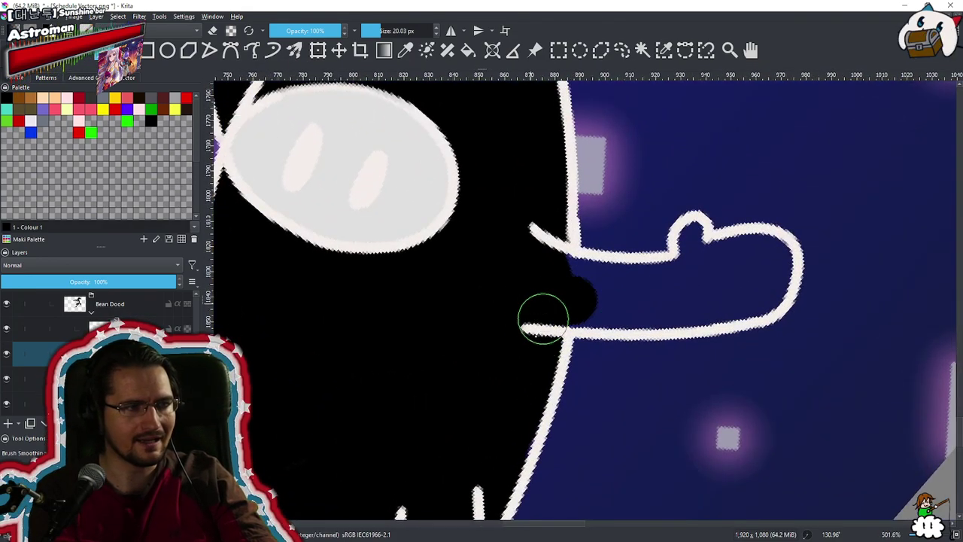
Fill the outstretched arm and hand with black, reducing the brush to 7.54 px for the thumb
left_click_drag(607, 301, 575, 303)
left_click_drag(635, 315, 692, 319)
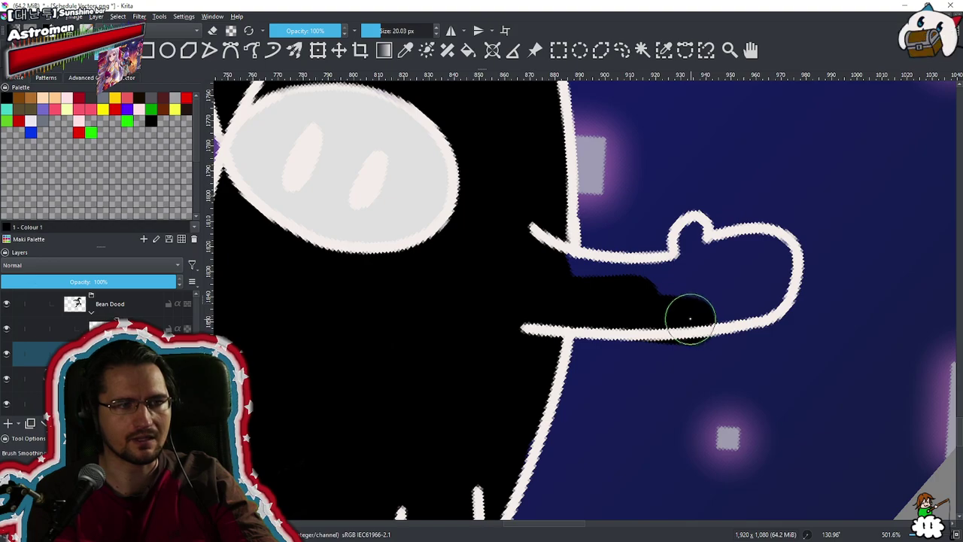
mouse_move(704, 301)
left_mouse_down()
mouse_move(742, 281)
mouse_move(752, 295)
left_mouse_up()
mouse_move(767, 263)
left_mouse_down()
mouse_move(733, 255)
mouse_move(740, 268)
mouse_move(698, 279)
left_mouse_up()
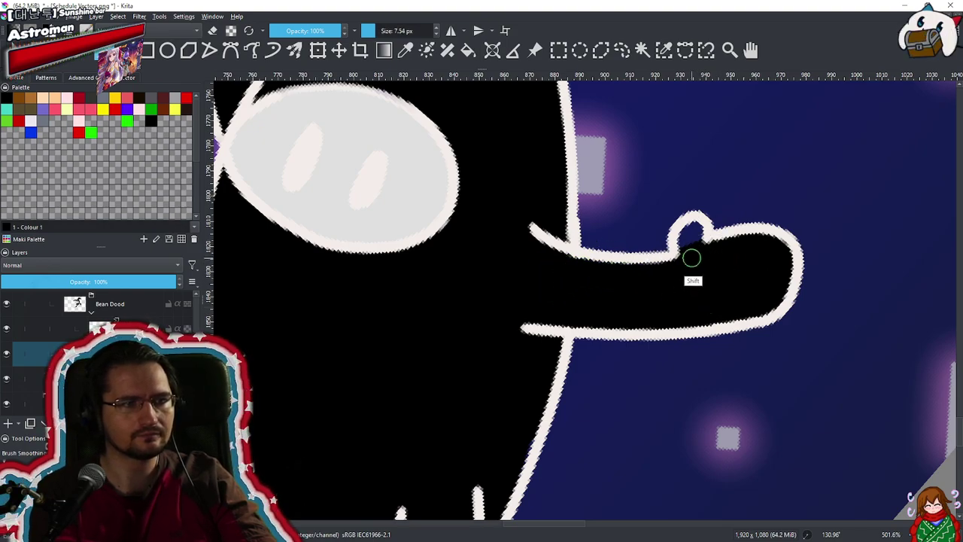
scroll(685, 277, "down", 5)
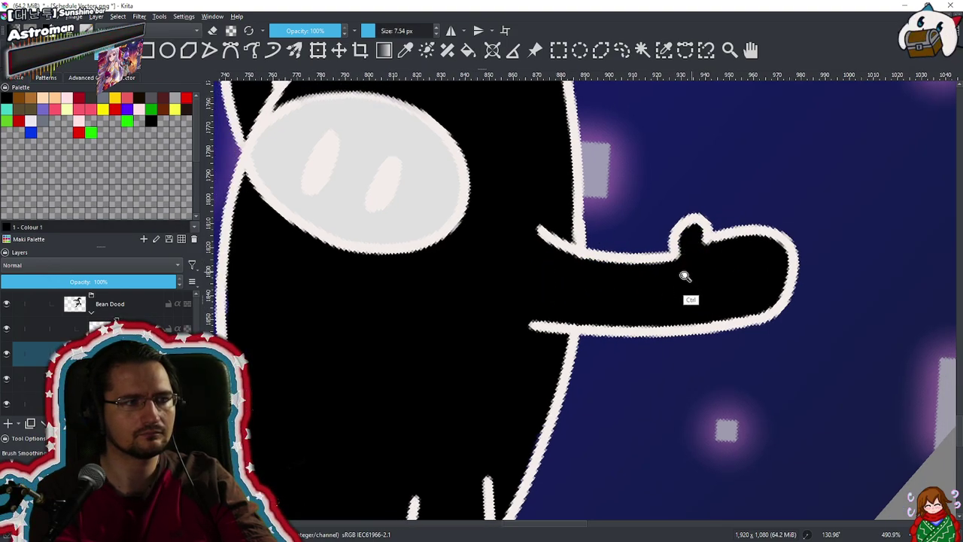
key("ctrl+z")
Make the colour layer in the Mweep Dood group active for colouring the crowned character
scroll(665, 316, "down", 1)
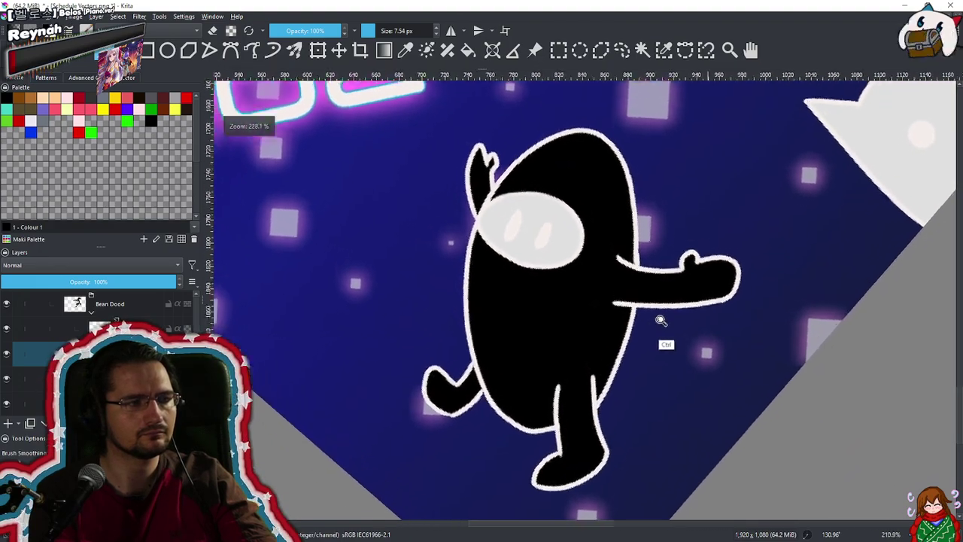
scroll(681, 301, "up", 3)
scroll(693, 293, "down", 10)
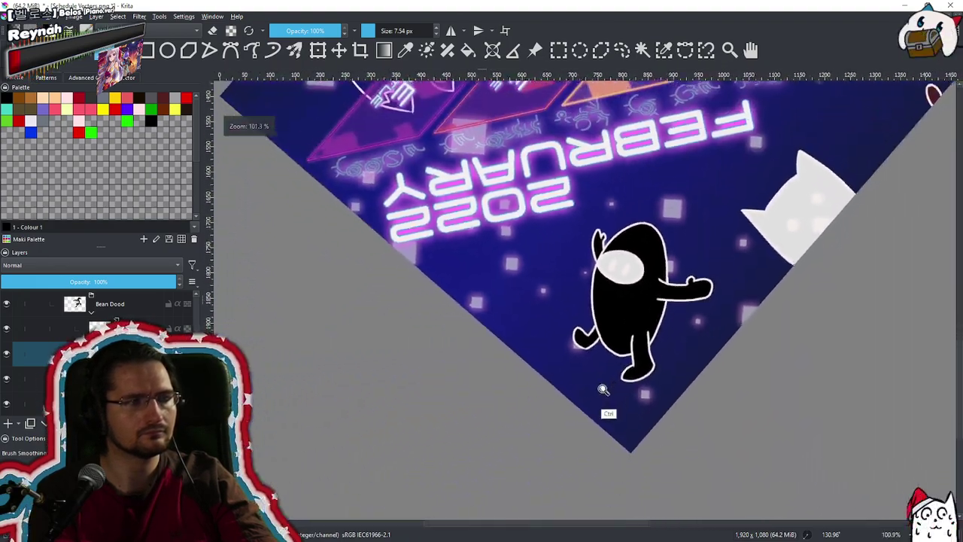
left_click_drag(661, 305, 610, 291)
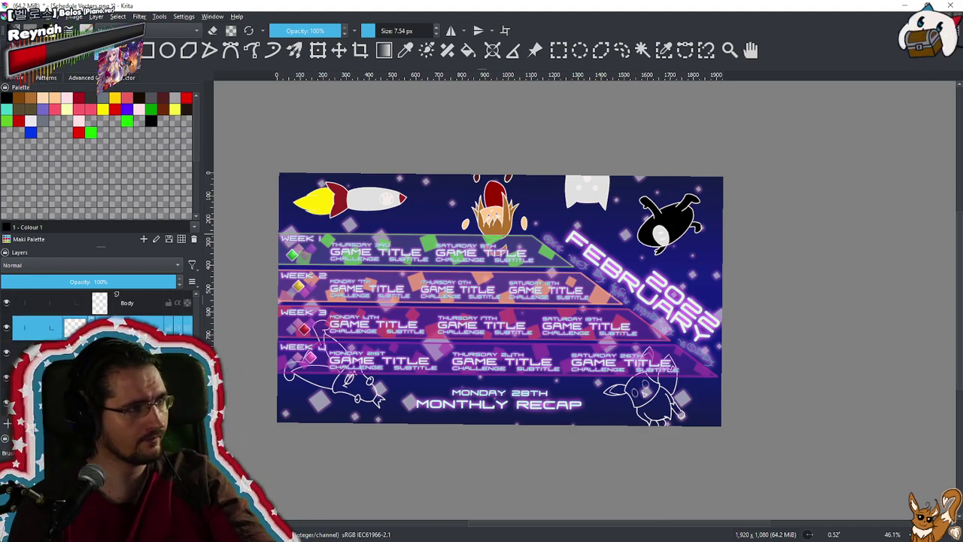
mouse_move(113, 327)
left_click(138, 354)
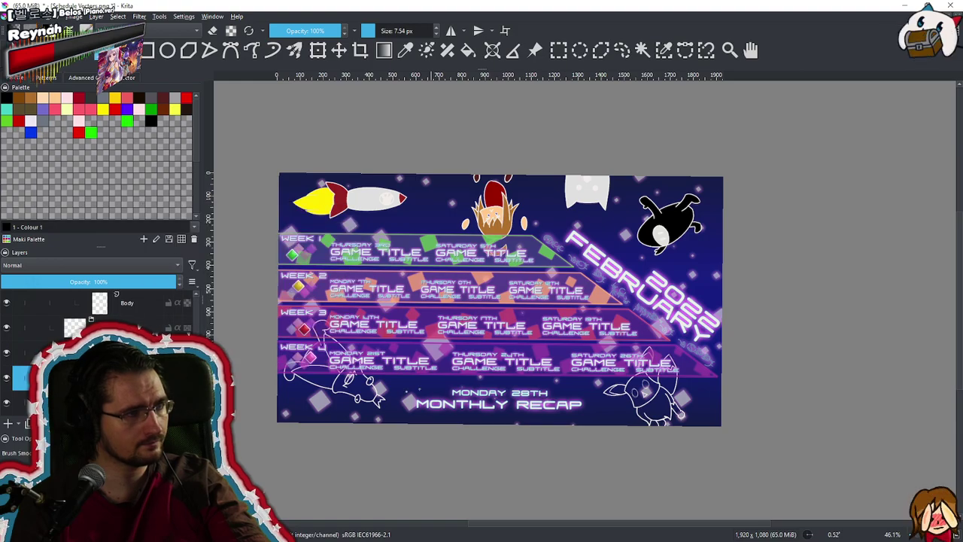
key("1")
scroll(405, 385, "up", 1)
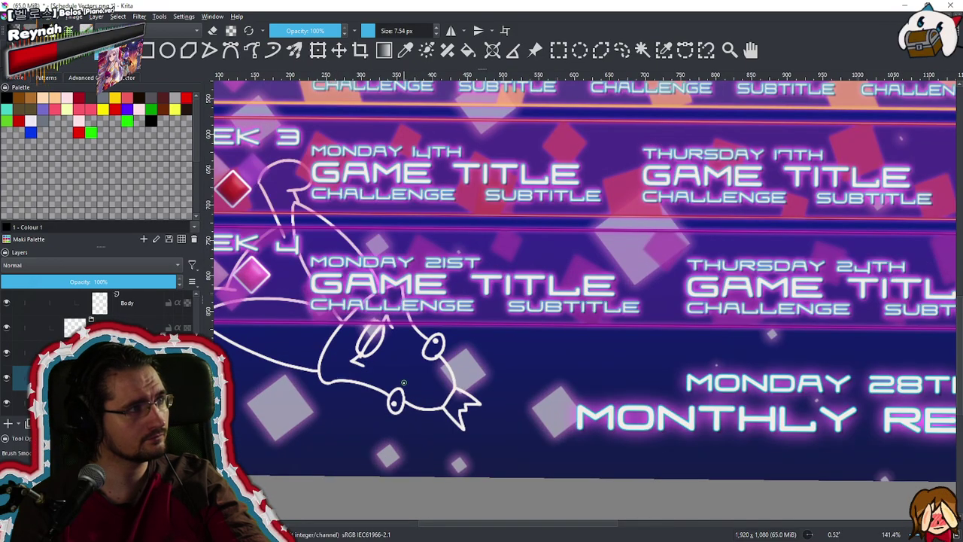
left_click_drag(532, 352, 626, 322)
left_click_drag(608, 401, 498, 283)
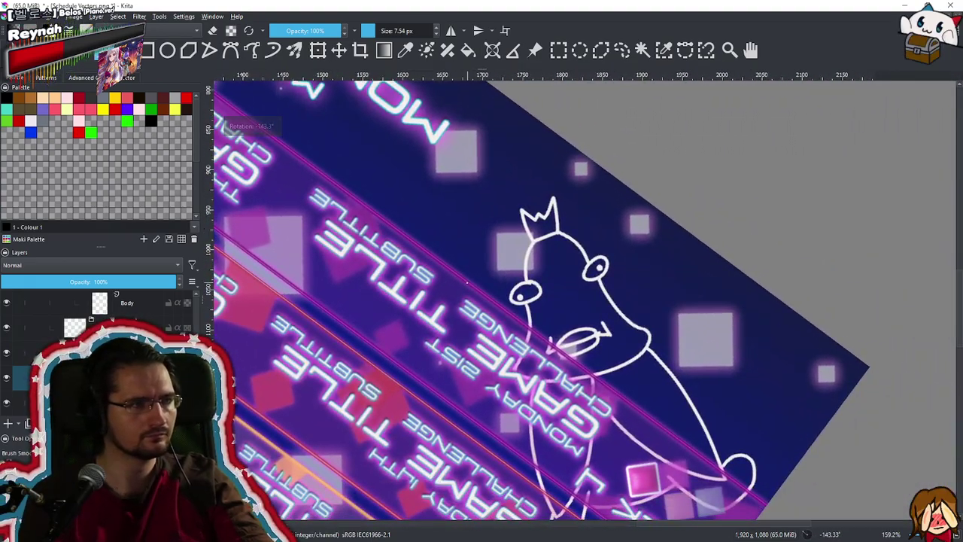
left_click(16, 239)
scroll(134, 306, "down", 2)
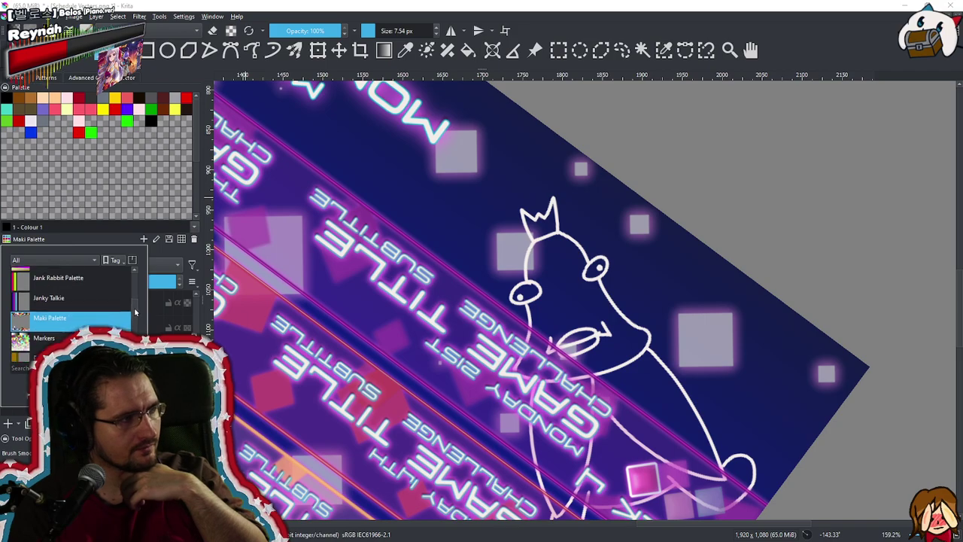
scroll(134, 316, "down", 1)
left_click(106, 306)
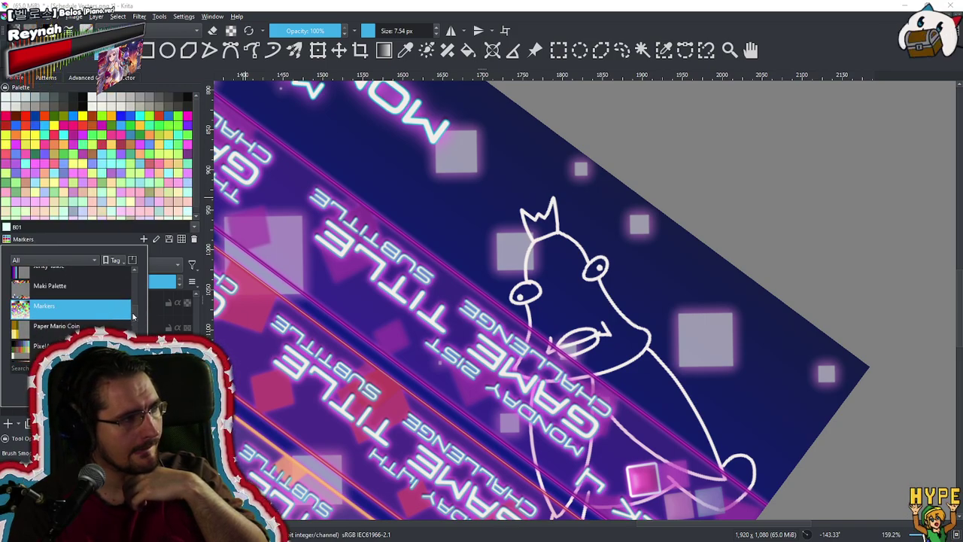
scroll(133, 317, "down", 8)
scroll(132, 317, "up", 9)
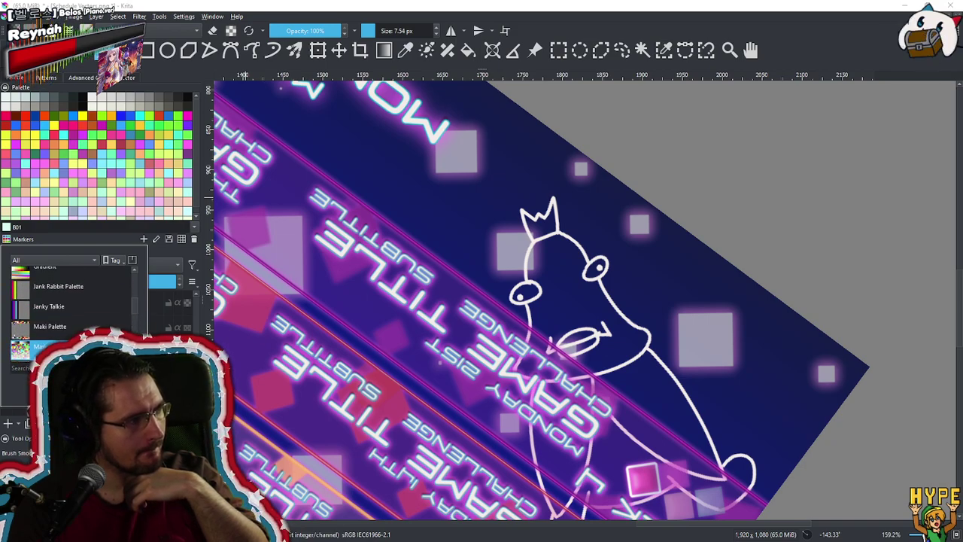
left_click(105, 326)
Paint the upper part of the crowned character's head and the area between the eyes light blue with Colour 54, starting with a 29 px brush
left_click(200, 154)
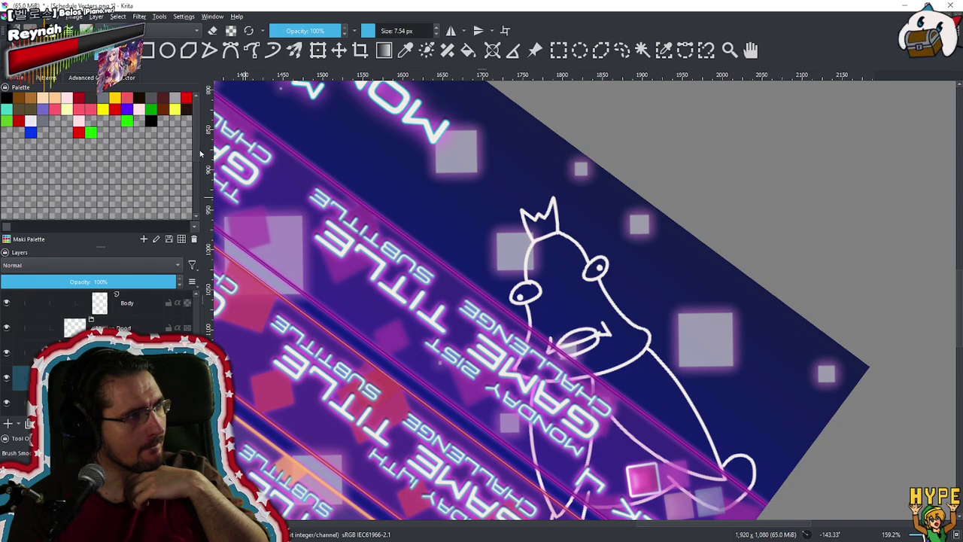
left_click_drag(199, 152, 198, 219)
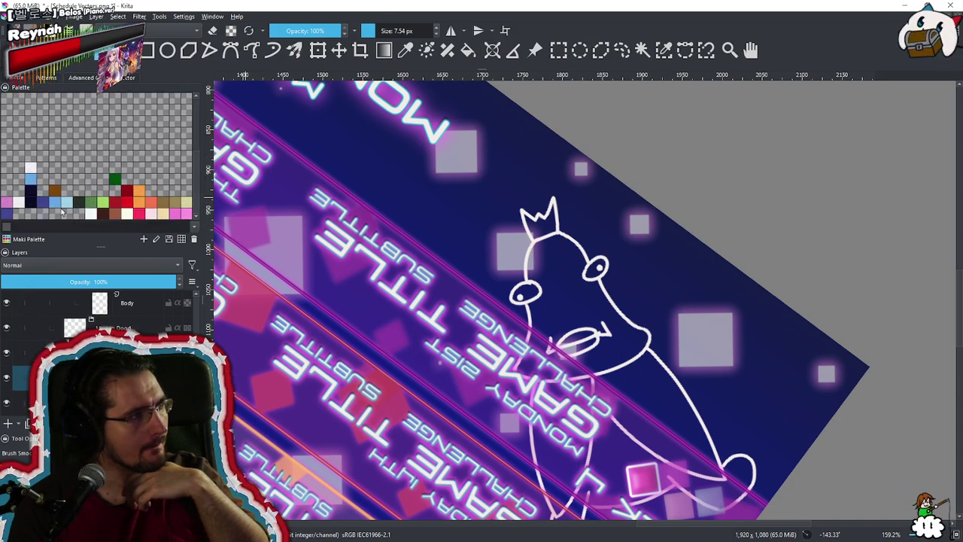
left_click(59, 206)
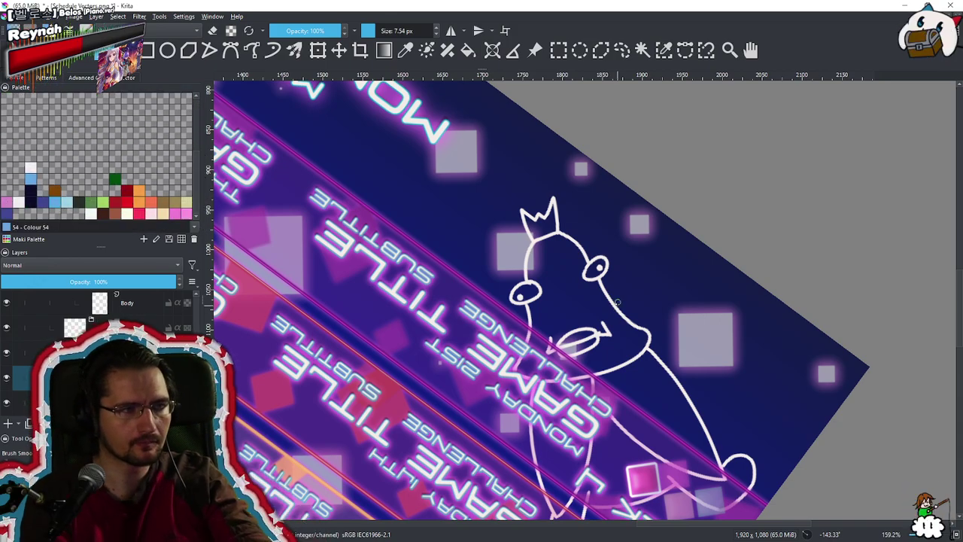
left_click_drag(608, 325, 622, 356)
mouse_move(632, 328)
left_mouse_down()
mouse_move(668, 271)
mouse_move(642, 351)
mouse_move(587, 342)
mouse_move(617, 268)
mouse_move(579, 209)
mouse_move(563, 260)
mouse_move(584, 240)
mouse_move(585, 216)
mouse_move(554, 229)
left_mouse_up()
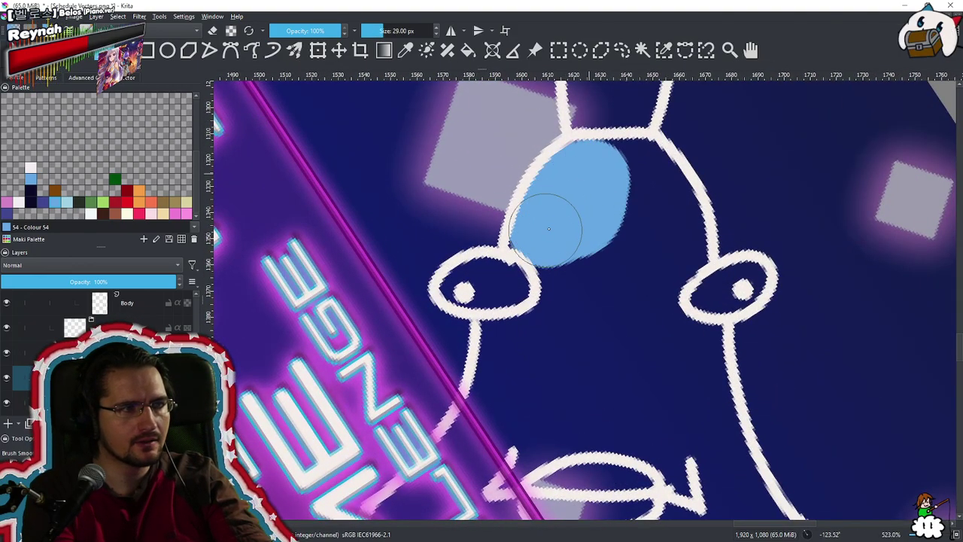
mouse_move(608, 176)
left_mouse_down()
mouse_move(583, 173)
mouse_move(612, 168)
mouse_move(645, 189)
mouse_move(669, 230)
mouse_move(645, 254)
mouse_move(569, 262)
mouse_move(575, 310)
mouse_move(511, 358)
mouse_move(529, 375)
mouse_move(605, 384)
mouse_move(645, 340)
mouse_move(679, 340)
mouse_move(684, 365)
mouse_move(693, 315)
left_mouse_up()
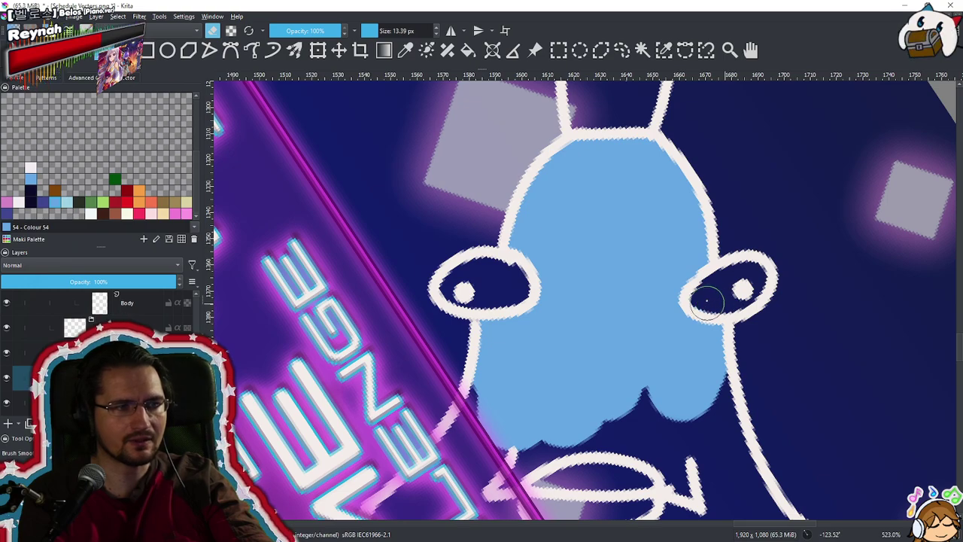
Fill the rest of the head around the mouth with the same blue, using 13.39 px and 35.34 px brushes
left_click_drag(675, 340, 696, 244)
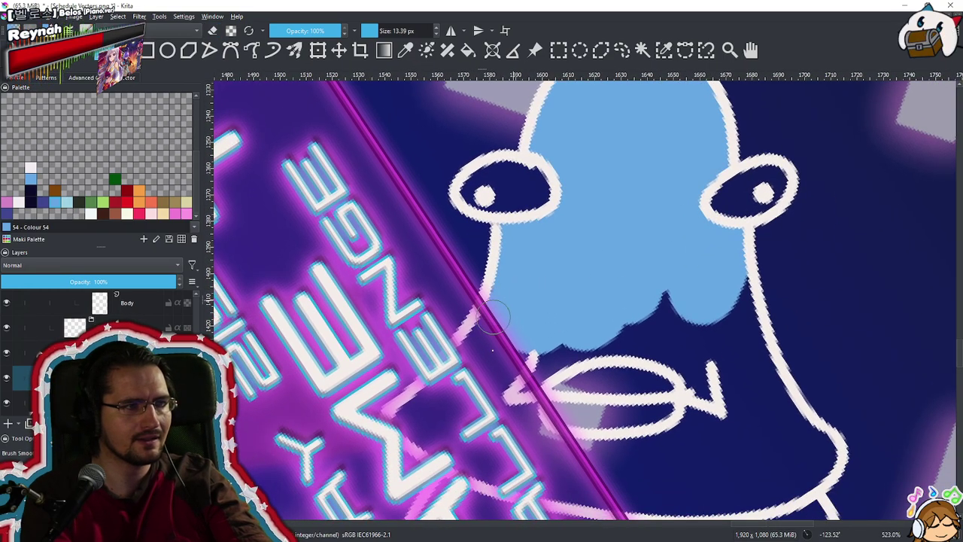
left_click_drag(497, 309, 498, 339)
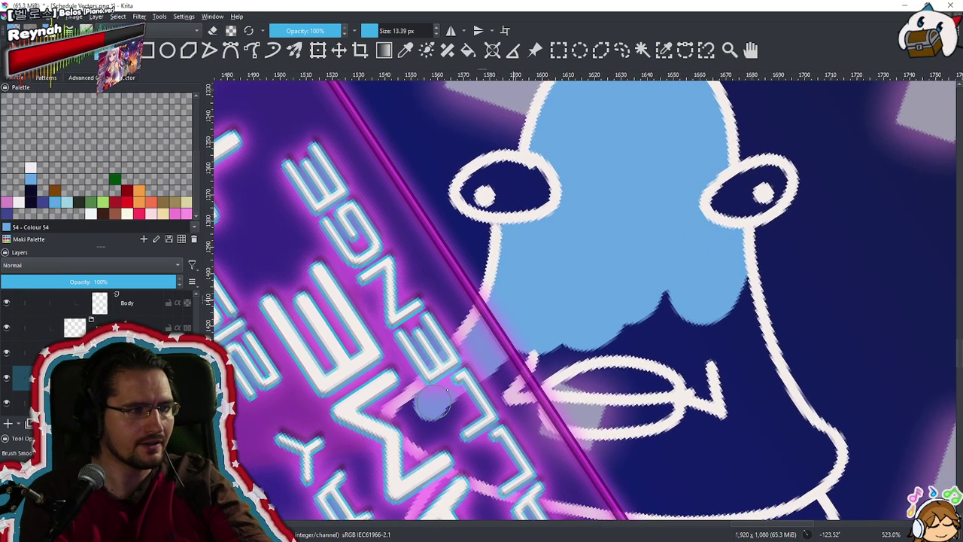
mouse_move(444, 439)
left_mouse_down()
mouse_move(502, 374)
mouse_move(523, 374)
mouse_move(491, 387)
mouse_move(515, 387)
mouse_move(476, 432)
mouse_move(483, 441)
mouse_move(493, 428)
mouse_move(548, 421)
mouse_move(520, 432)
mouse_move(527, 383)
mouse_move(557, 403)
left_mouse_up()
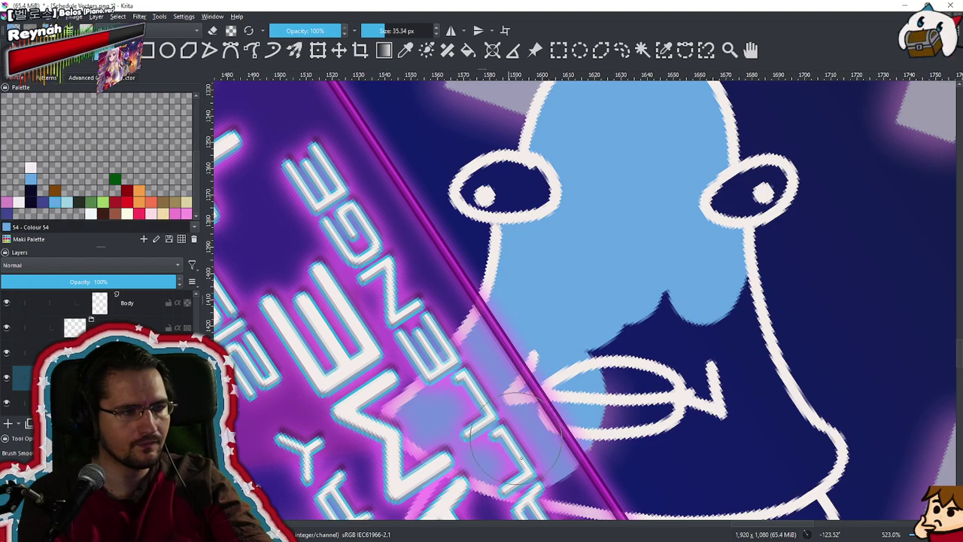
mouse_move(559, 452)
left_mouse_down()
mouse_move(589, 445)
mouse_move(641, 467)
mouse_move(668, 430)
mouse_move(572, 266)
mouse_move(604, 364)
mouse_move(578, 370)
mouse_move(605, 373)
mouse_move(588, 379)
mouse_move(636, 363)
mouse_move(634, 377)
mouse_move(706, 363)
left_mouse_up()
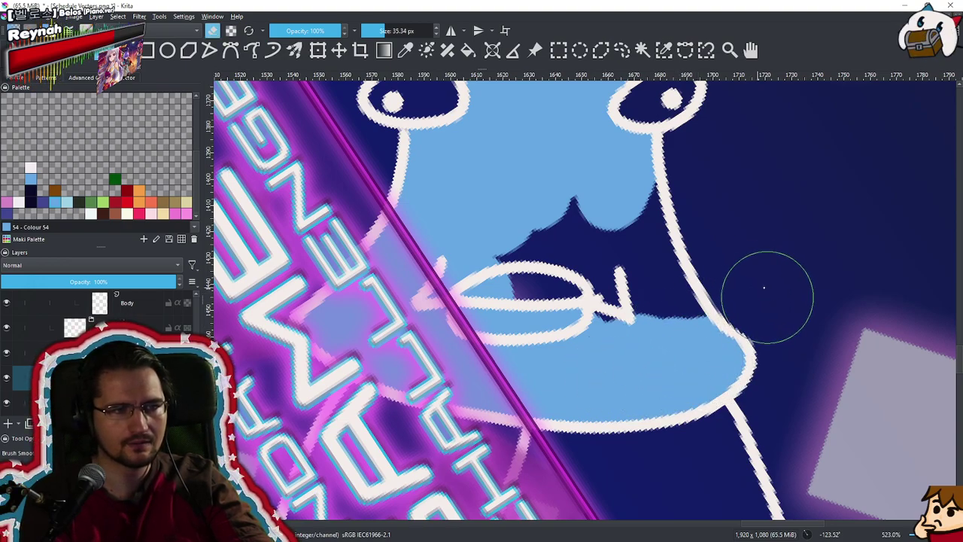
key("e")
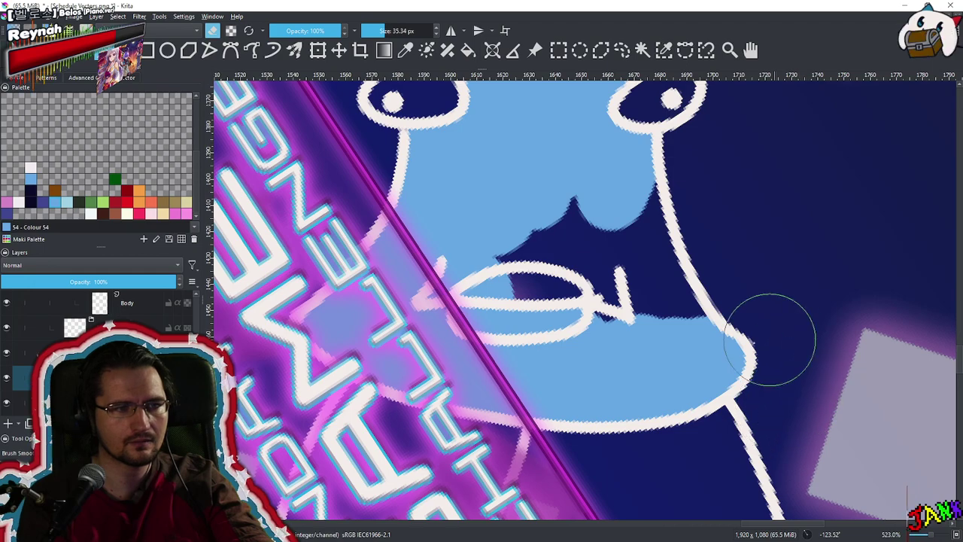
mouse_move(505, 282)
left_mouse_down()
mouse_move(526, 215)
mouse_move(567, 205)
mouse_move(602, 294)
mouse_move(618, 199)
mouse_move(646, 306)
left_mouse_up()
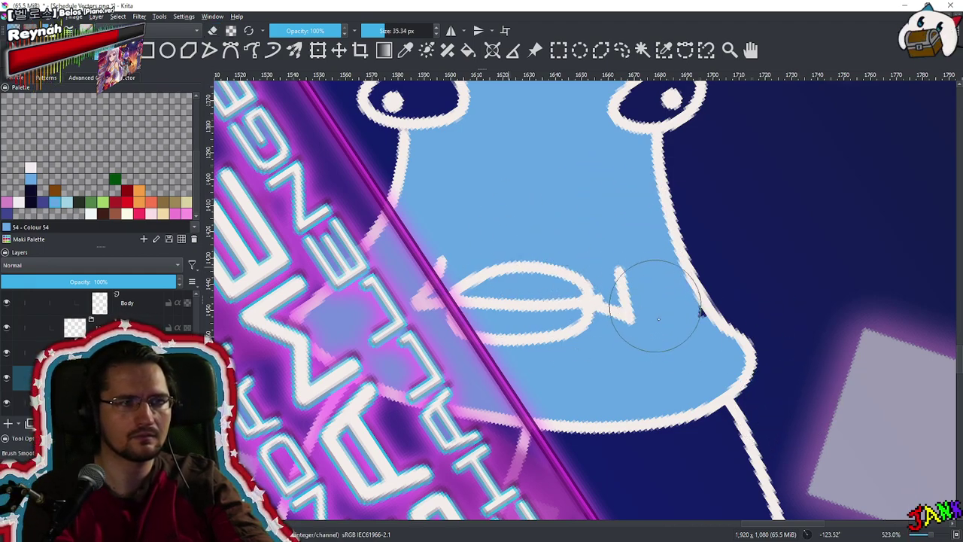
Fill the crown on top of the blue head with yellow, using Colour 32 from the palette
scroll(602, 313, "down", 5)
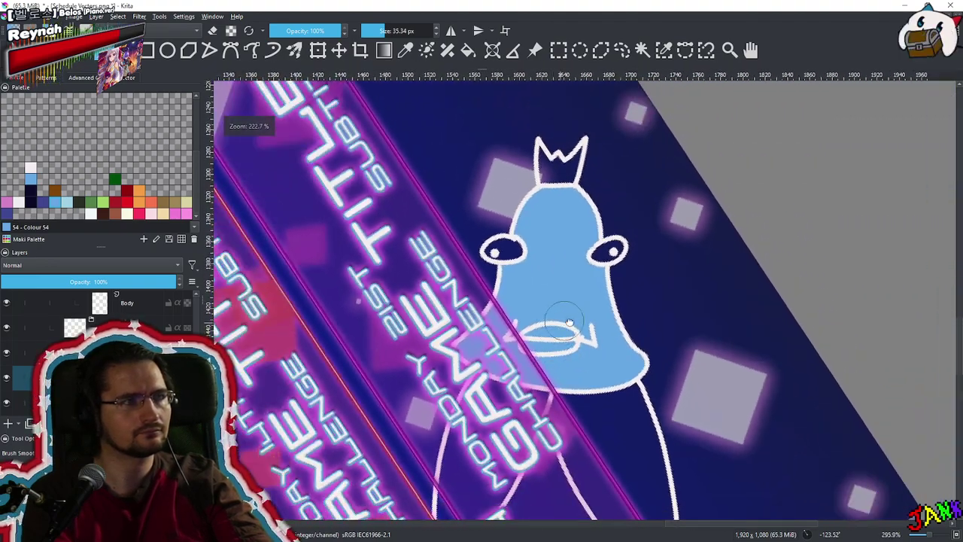
left_click_drag(570, 322, 606, 342)
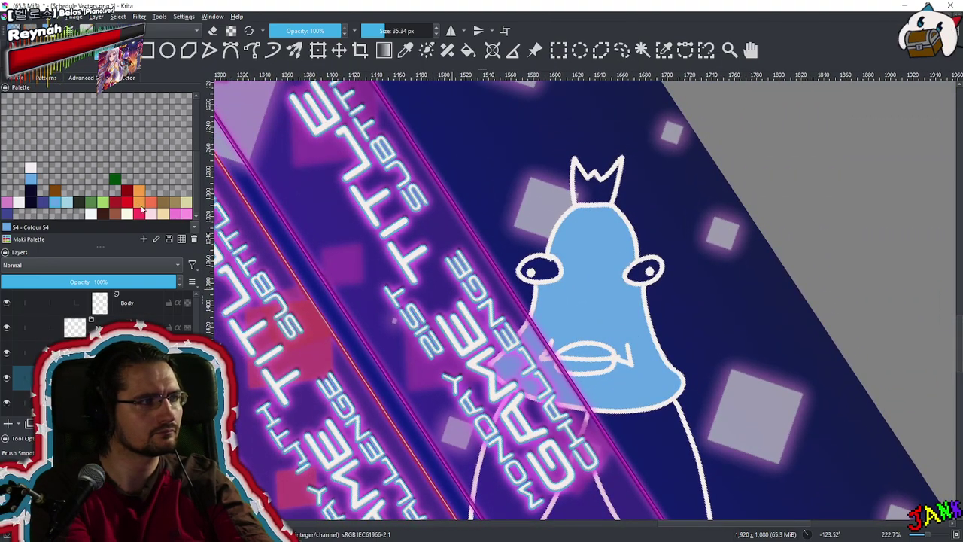
scroll(168, 171, "up", 5)
left_click(174, 110)
scroll(604, 221, "up", 8)
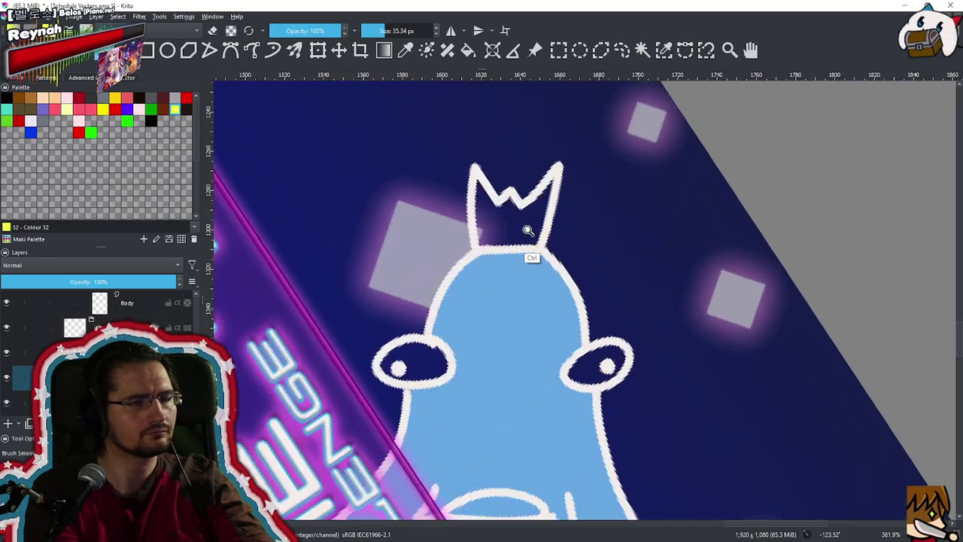
left_click_drag(497, 225, 389, 296)
mouse_move(470, 235)
left_mouse_down()
mouse_move(417, 262)
mouse_move(399, 256)
left_mouse_up()
mouse_move(374, 178)
left_mouse_down()
mouse_move(376, 279)
mouse_move(395, 338)
mouse_move(426, 268)
mouse_move(480, 269)
mouse_move(499, 254)
mouse_move(508, 344)
mouse_move(477, 369)
mouse_move(585, 371)
mouse_move(634, 291)
mouse_move(678, 161)
mouse_move(706, 164)
left_mouse_up()
key("e")
left_click_drag(767, 139, 746, 230)
left_click_drag(709, 260, 593, 353)
mouse_move(593, 346)
left_mouse_down()
mouse_move(607, 230)
mouse_move(608, 319)
left_mouse_up()
left_click_drag(644, 241, 590, 237)
Fill both eyes with the off-white Colour 67 using an 11.09 px brush
scroll(590, 262, "up", 3)
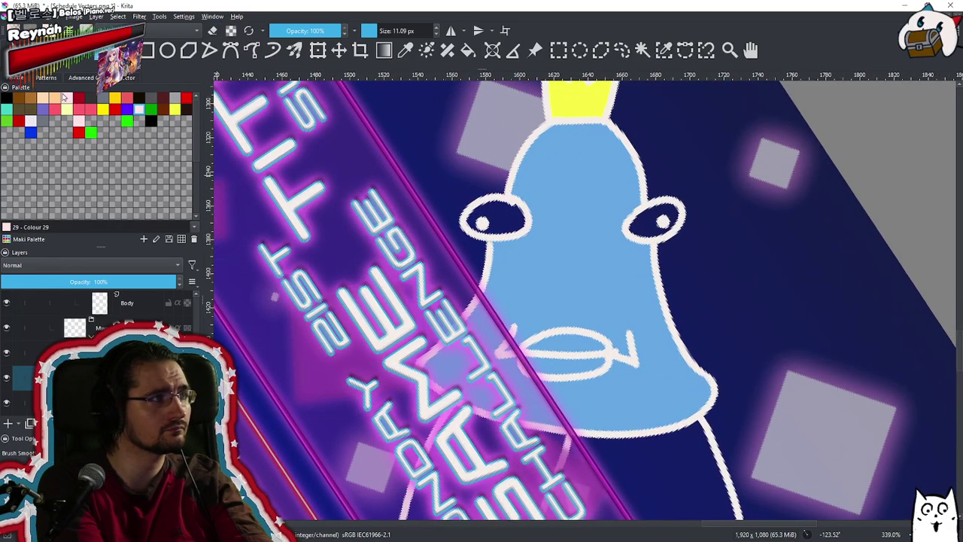
scroll(485, 248, "up", 2)
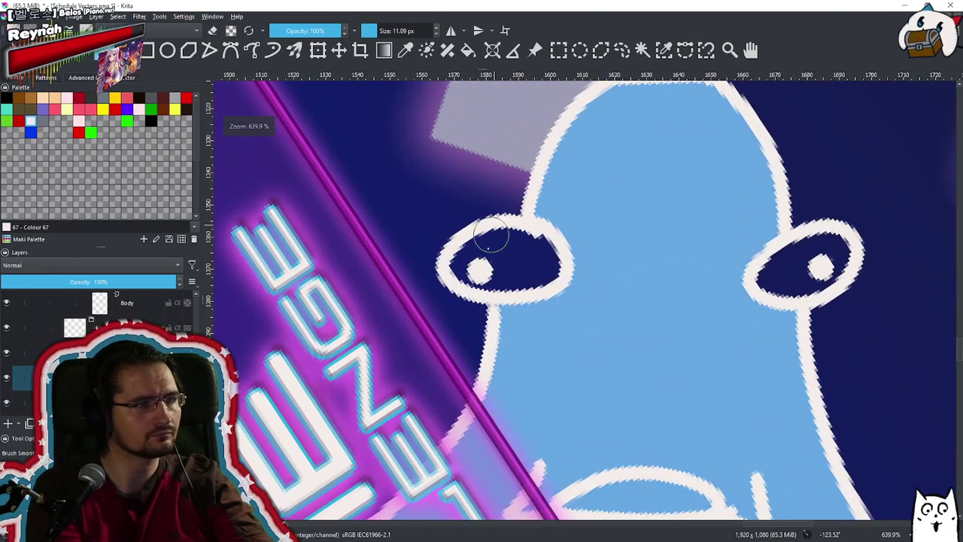
mouse_move(468, 277)
left_mouse_down()
mouse_move(520, 251)
mouse_move(516, 269)
mouse_move(547, 256)
left_mouse_up()
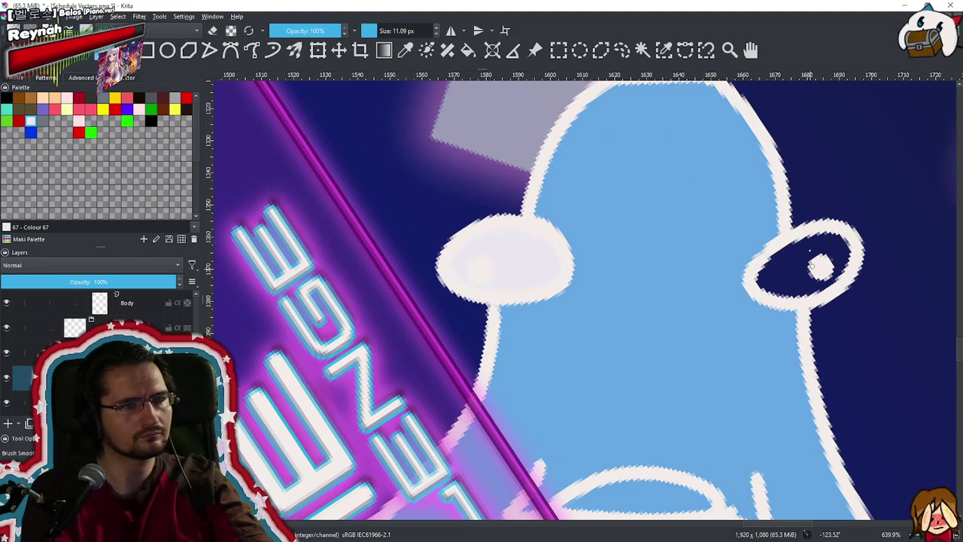
left_click_drag(820, 266, 795, 252)
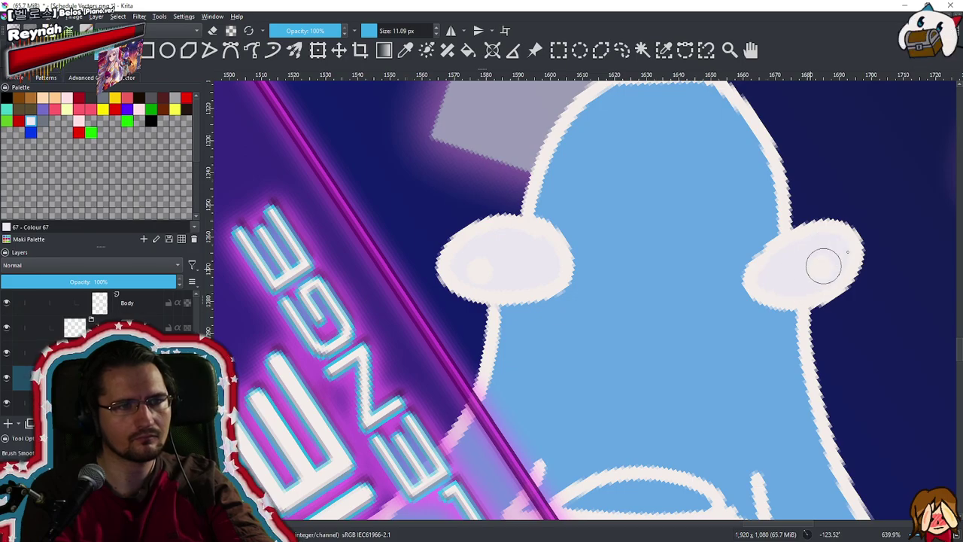
Paint red, Colour 27, along the inside of the outer body outline below the head with an 11.09 px brush
scroll(817, 254, "down", 3)
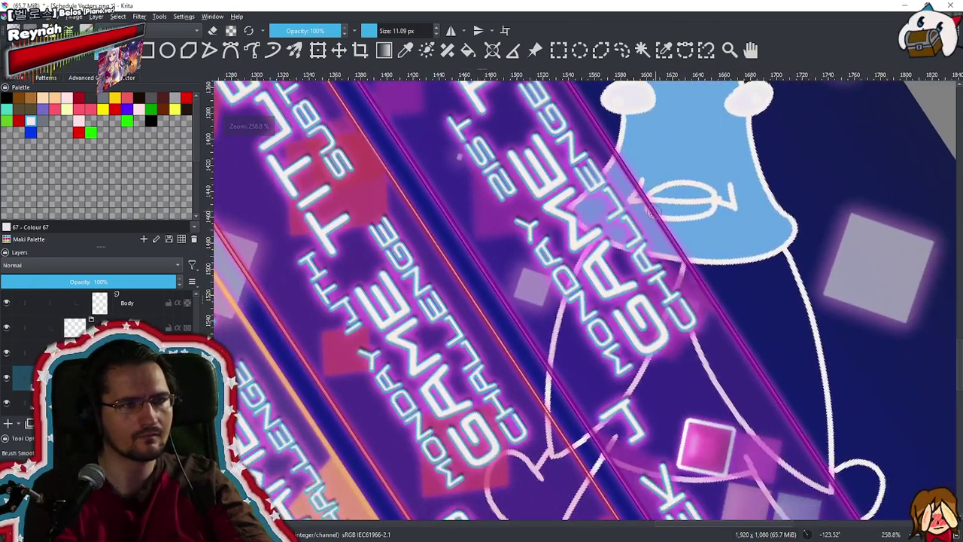
scroll(596, 182, "up", 3)
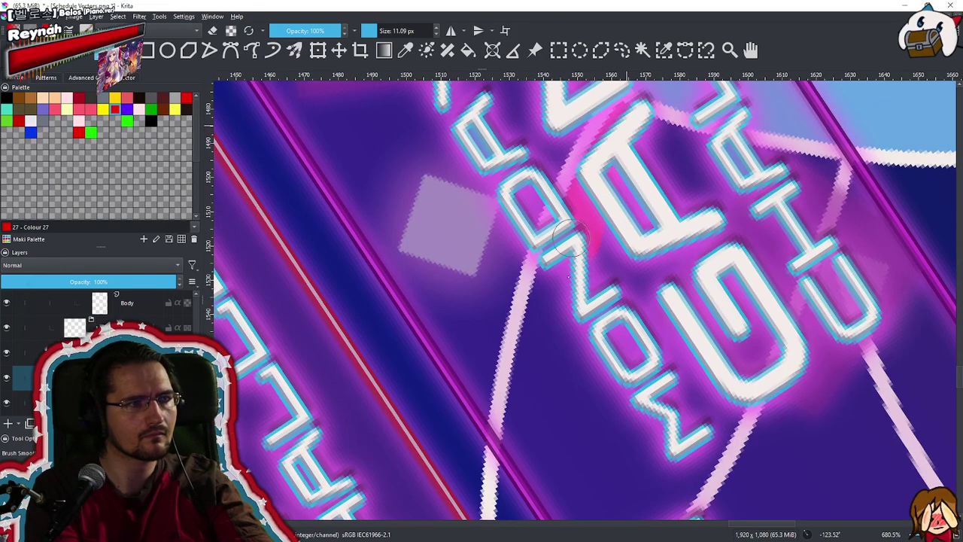
left_click_drag(560, 284, 534, 371)
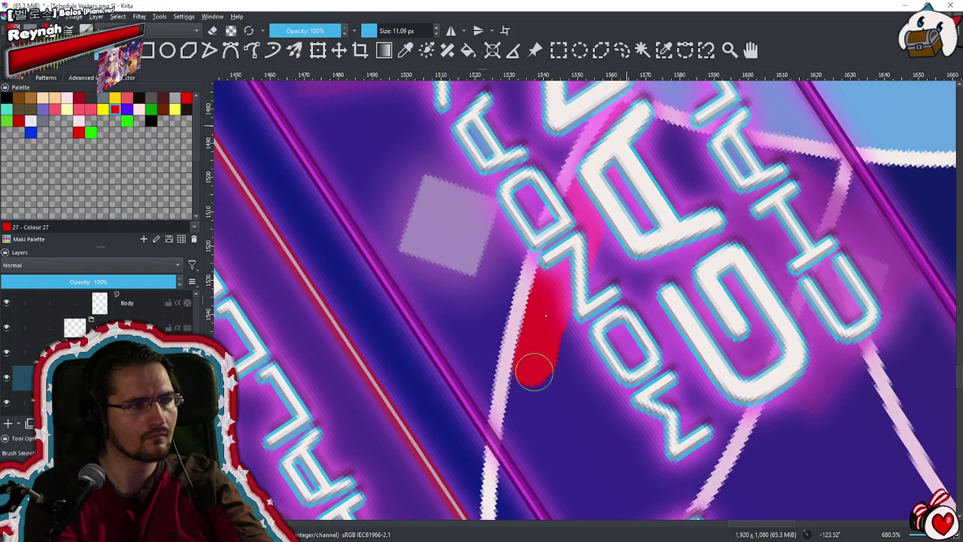
left_click_drag(536, 335, 523, 437)
left_click_drag(544, 336, 561, 162)
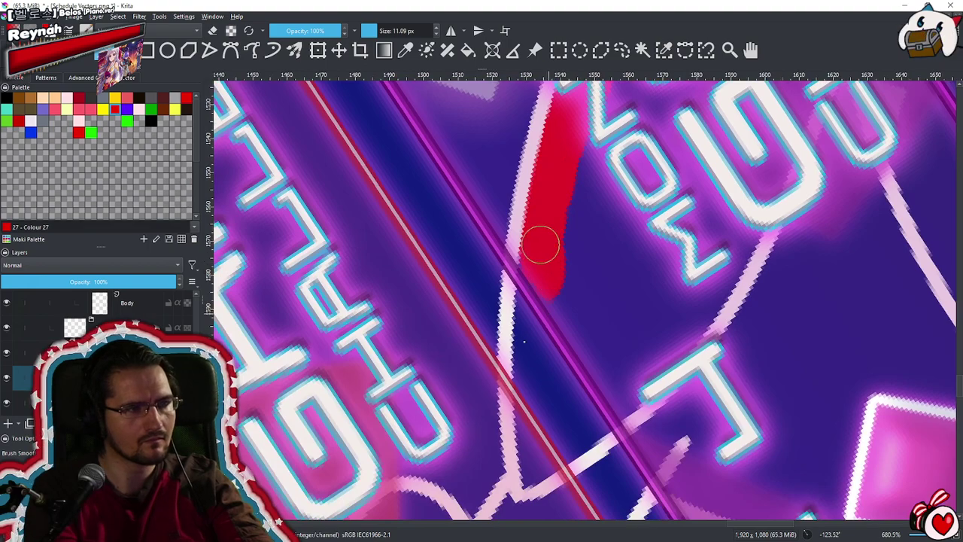
left_click_drag(540, 245, 519, 399)
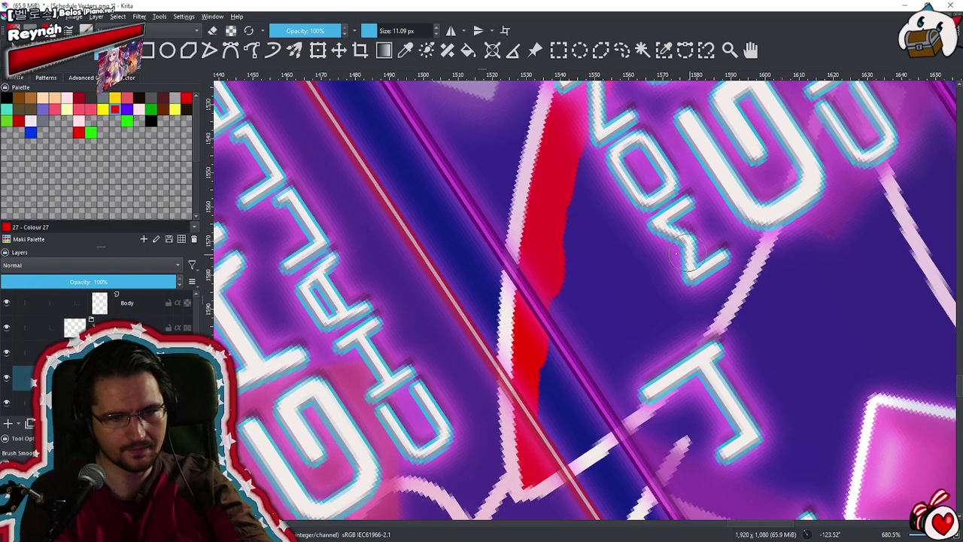
Fill the lower end of the first outer body section with red, out to its outline, using the 11.09 px brush
left_click_drag(559, 435, 591, 412)
mouse_move(585, 429)
left_mouse_down()
mouse_move(546, 412)
mouse_move(590, 231)
mouse_move(561, 317)
mouse_move(580, 311)
mouse_move(592, 355)
mouse_move(606, 356)
mouse_move(601, 386)
mouse_move(623, 369)
left_mouse_up()
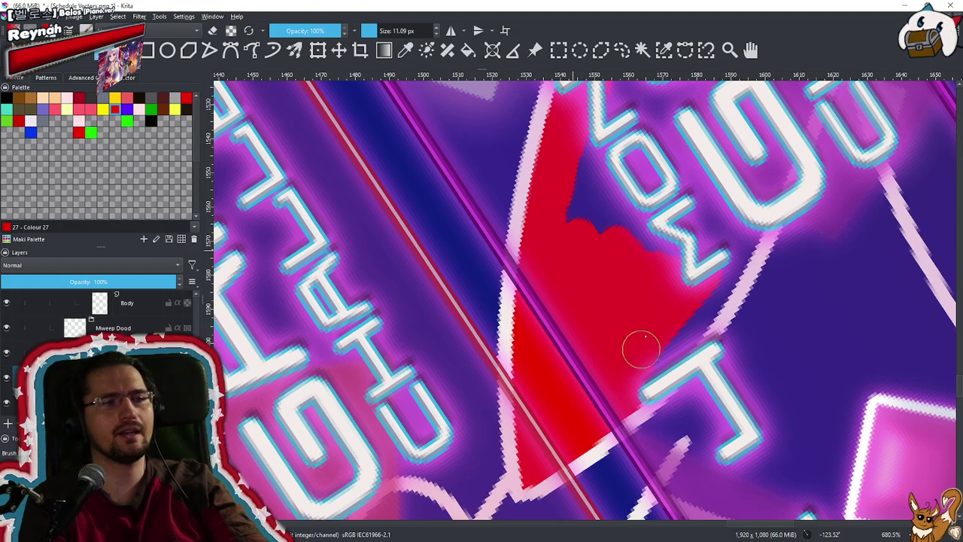
left_click_drag(691, 288, 642, 369)
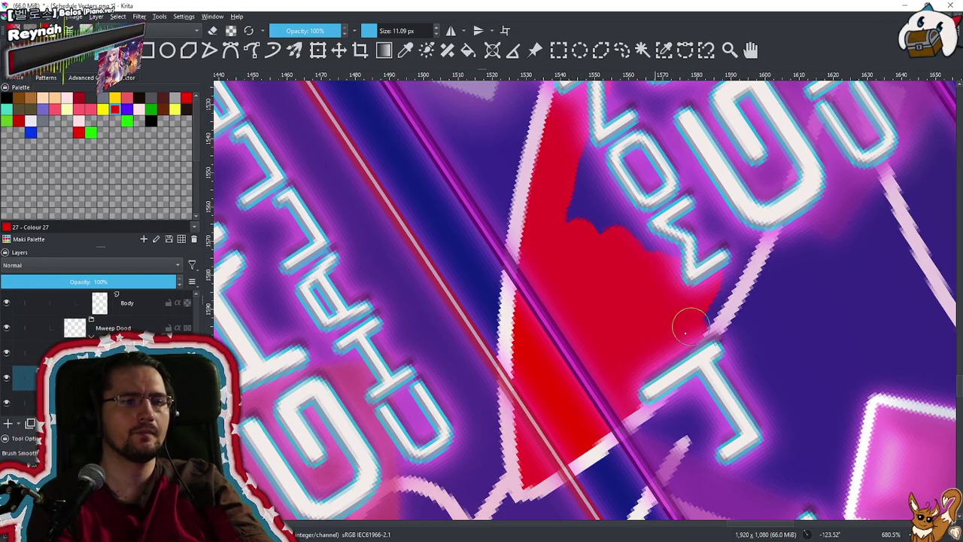
mouse_move(705, 304)
left_mouse_down()
mouse_move(733, 252)
mouse_move(583, 388)
left_mouse_up()
Fill the middle of the first red body section, behind the Monday 21st lettering, with a 37.96 px brush
left_click_drag(434, 321, 526, 321, "shift")
mouse_move(500, 260)
left_mouse_down()
mouse_move(494, 311)
mouse_move(578, 243)
left_mouse_up()
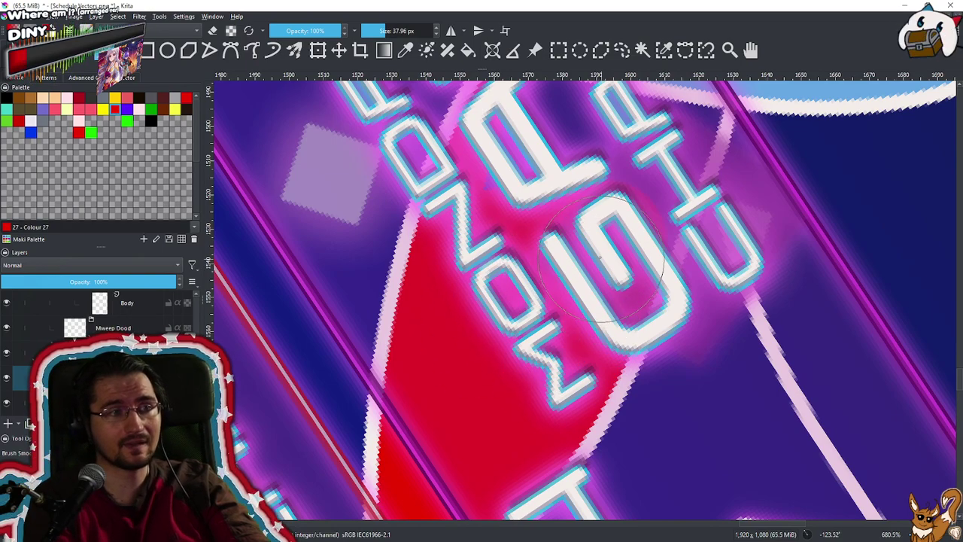
left_click_drag(602, 268, 497, 383)
Fill the section's upper end with red using a 10.13 px brush, and touch up the overlap on the head with its blue
left_click_drag(558, 284, 512, 283, "shift")
left_click_drag(562, 305, 557, 327)
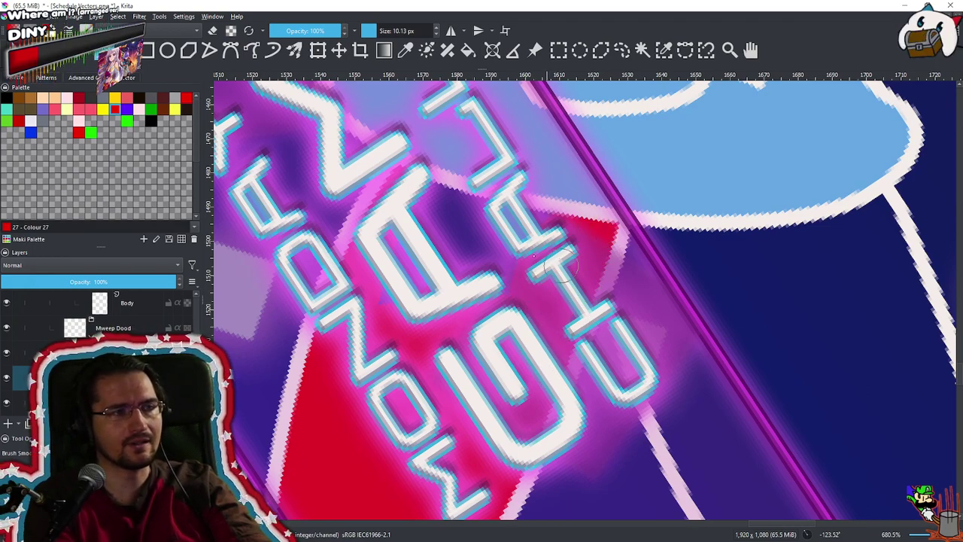
left_click_drag(501, 263, 466, 237)
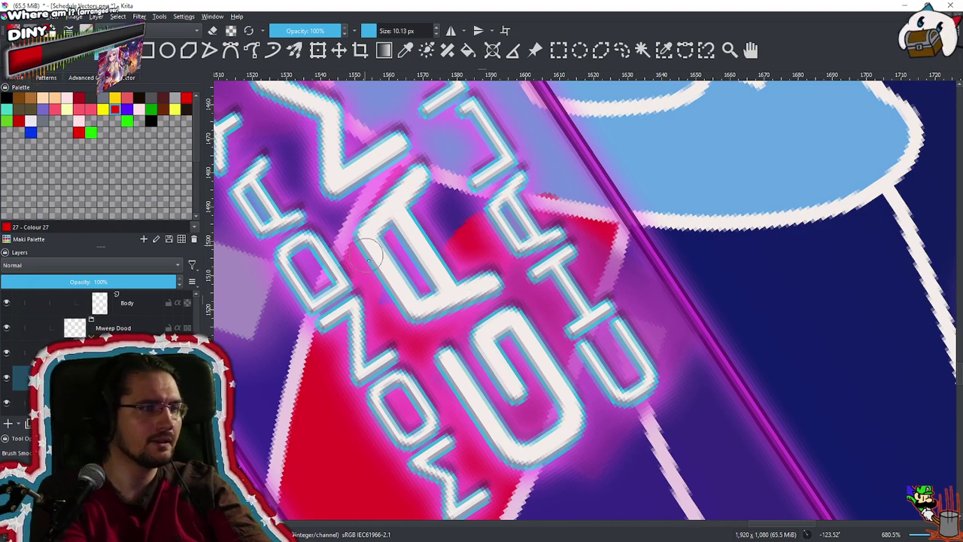
left_click(654, 146, "ctrl")
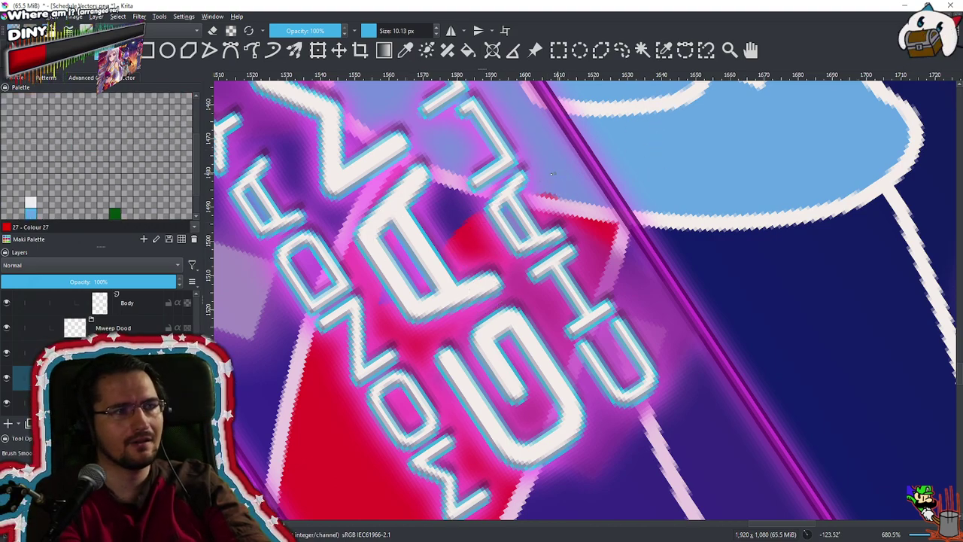
left_click(328, 446, "ctrl")
mouse_move(302, 453)
left_mouse_down()
mouse_move(355, 349)
mouse_move(365, 433)
left_mouse_up()
left_click(345, 466, "ctrl")
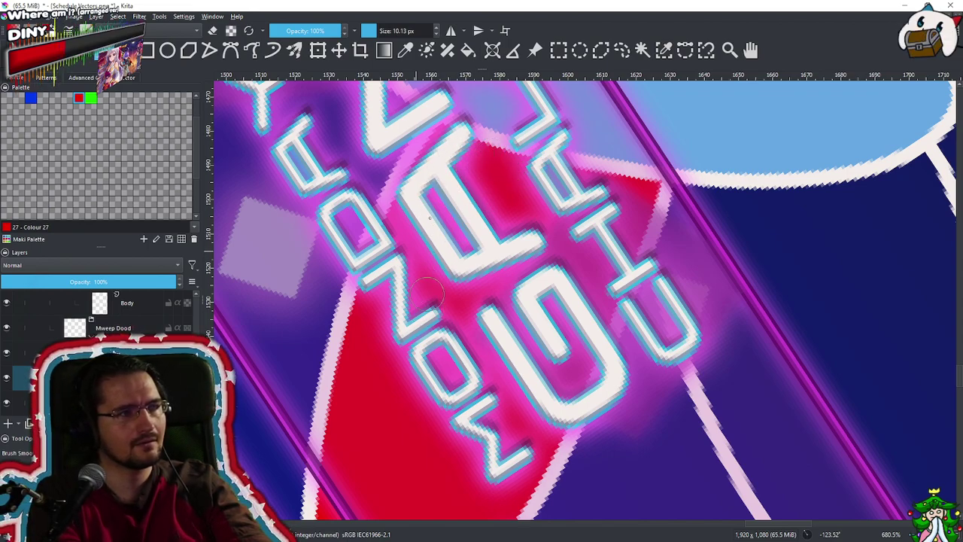
left_click_drag(403, 301, 411, 203)
Paint red into the second outer body section, along its outlines beneath the blue head, with the 10.13 px brush
left_click_drag(760, 143, 470, 286)
mouse_move(381, 282)
left_mouse_down()
mouse_move(416, 364)
mouse_move(398, 326)
mouse_move(412, 372)
left_mouse_up()
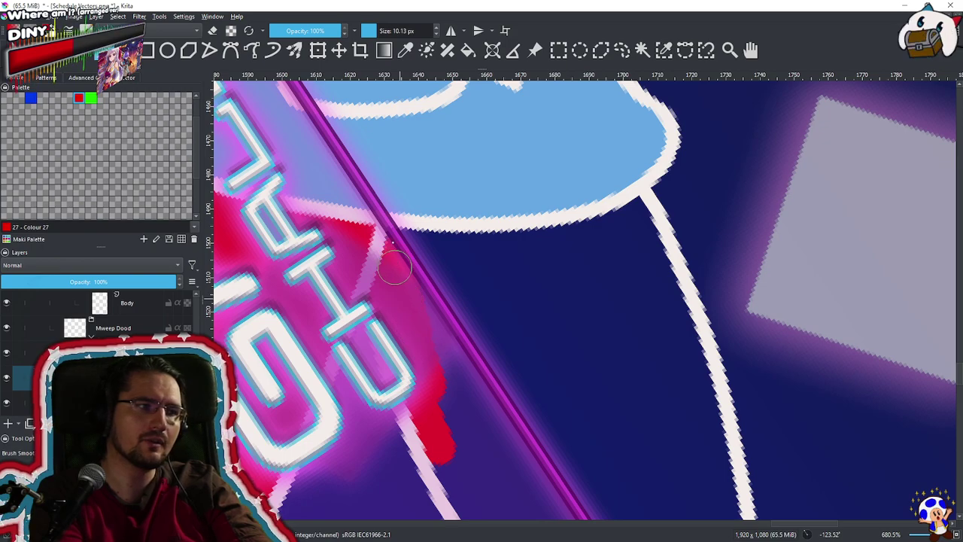
mouse_move(408, 251)
left_mouse_down()
mouse_move(445, 250)
mouse_move(493, 238)
mouse_move(557, 241)
mouse_move(637, 210)
mouse_move(638, 235)
mouse_move(616, 267)
mouse_move(529, 290)
mouse_move(413, 275)
mouse_move(465, 274)
mouse_move(451, 323)
mouse_move(488, 294)
mouse_move(452, 402)
mouse_move(455, 448)
mouse_move(483, 492)
left_mouse_up()
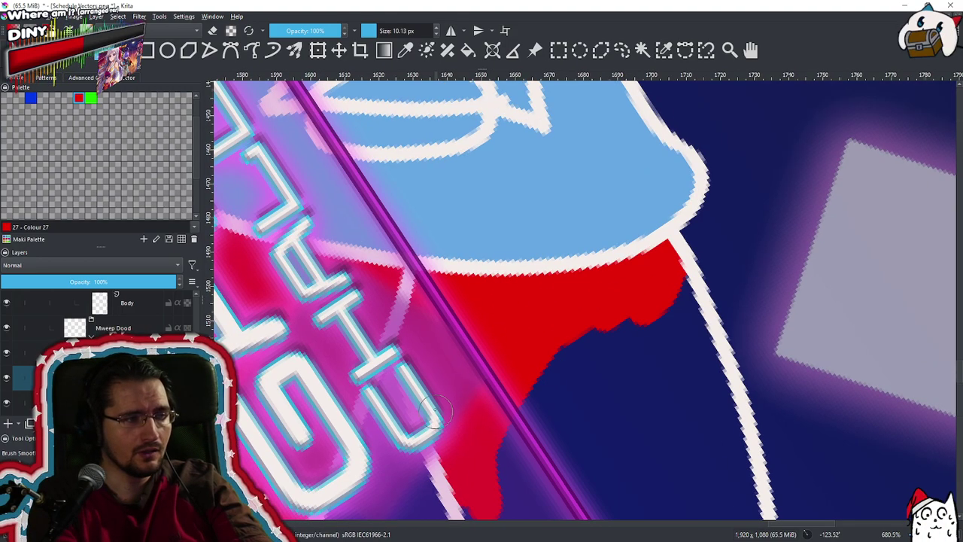
left_click_drag(435, 413, 393, 280)
mouse_move(425, 374)
left_mouse_down()
mouse_move(493, 483)
mouse_move(475, 286)
mouse_move(486, 251)
mouse_move(466, 332)
mouse_move(505, 280)
mouse_move(480, 377)
mouse_move(489, 398)
left_mouse_up()
left_click_drag(489, 312, 484, 436)
left_click_drag(484, 436, 643, 347)
mouse_move(649, 308)
left_mouse_down()
mouse_move(551, 378)
mouse_move(565, 310)
mouse_move(491, 361)
left_mouse_up()
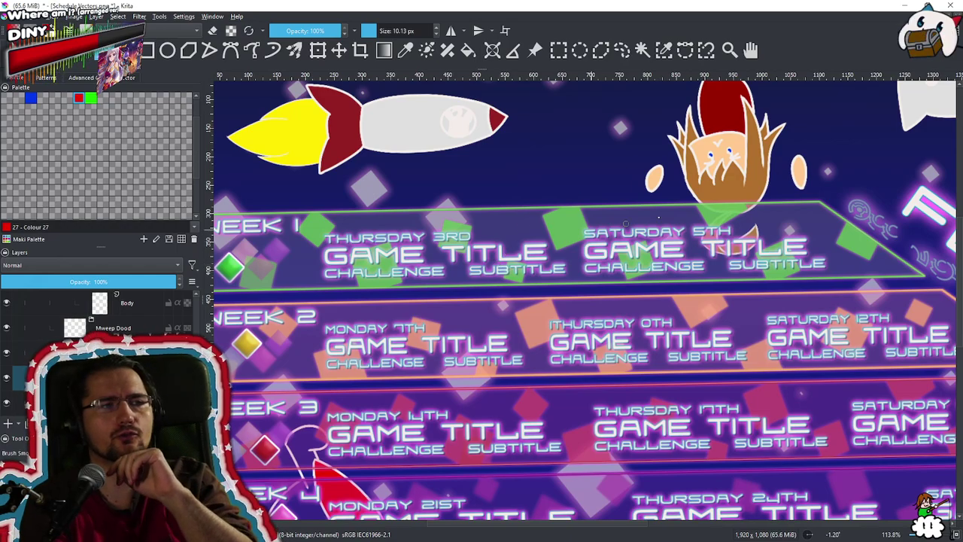
Look over the week rows and the characters across the whole schedule, ending back at the crowned character
left_click_drag(590, 290, 583, 217)
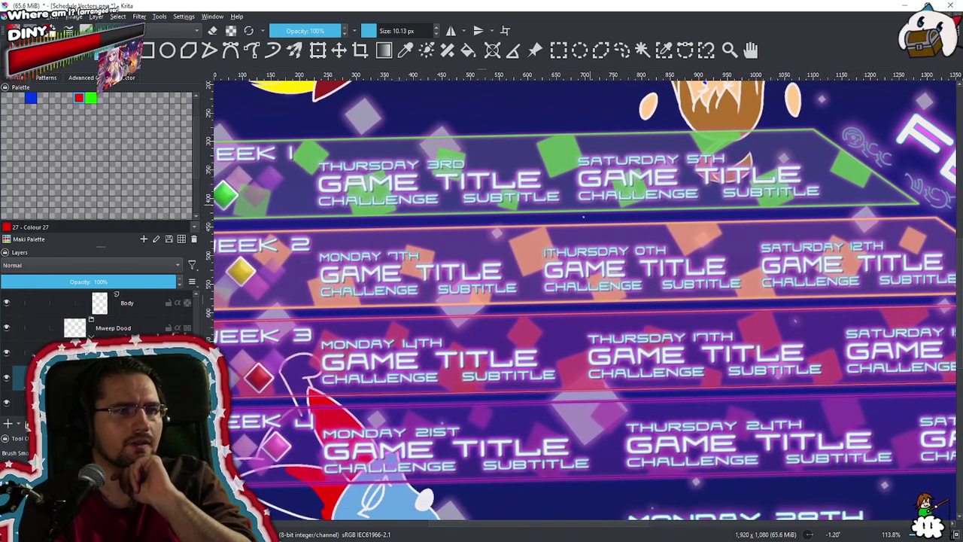
scroll(547, 249, "down", 1)
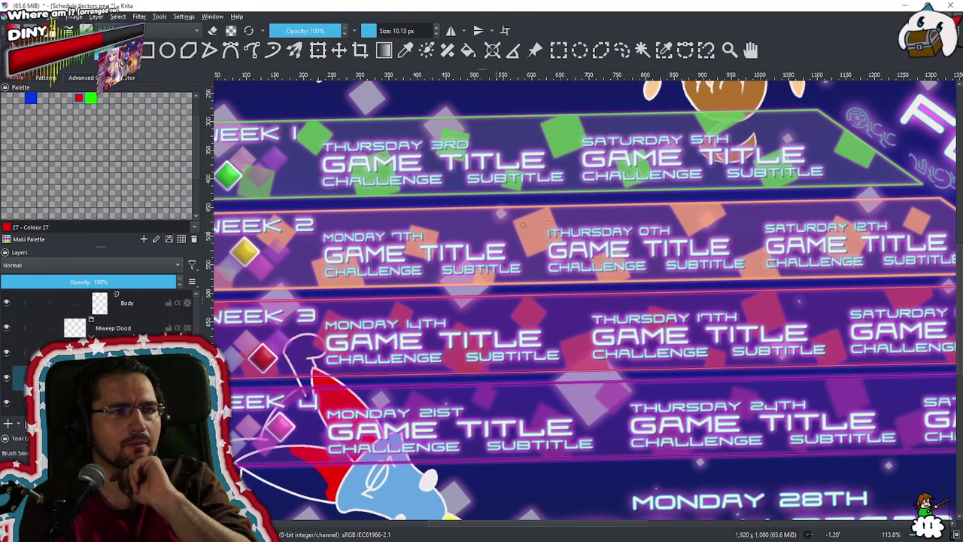
left_click_drag(642, 266, 571, 239)
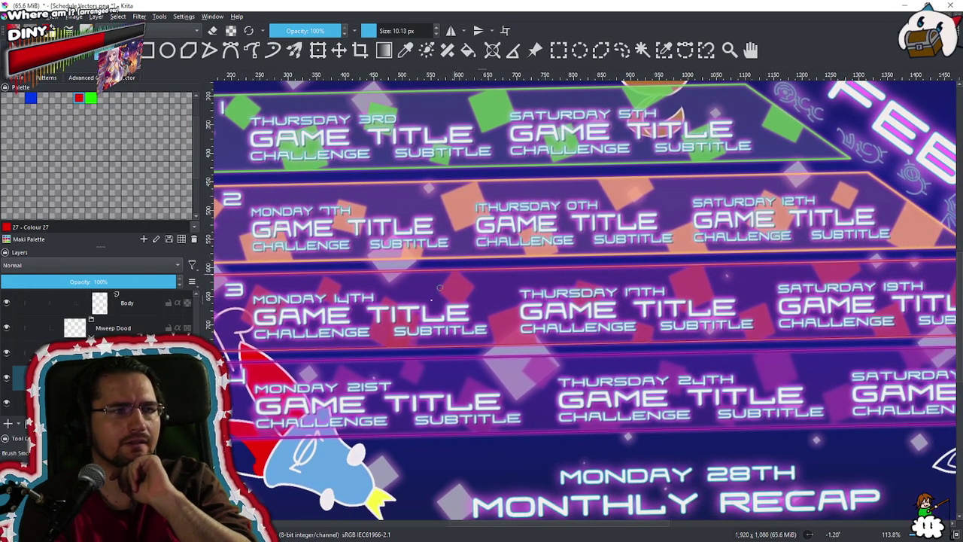
left_click_drag(523, 314, 529, 271)
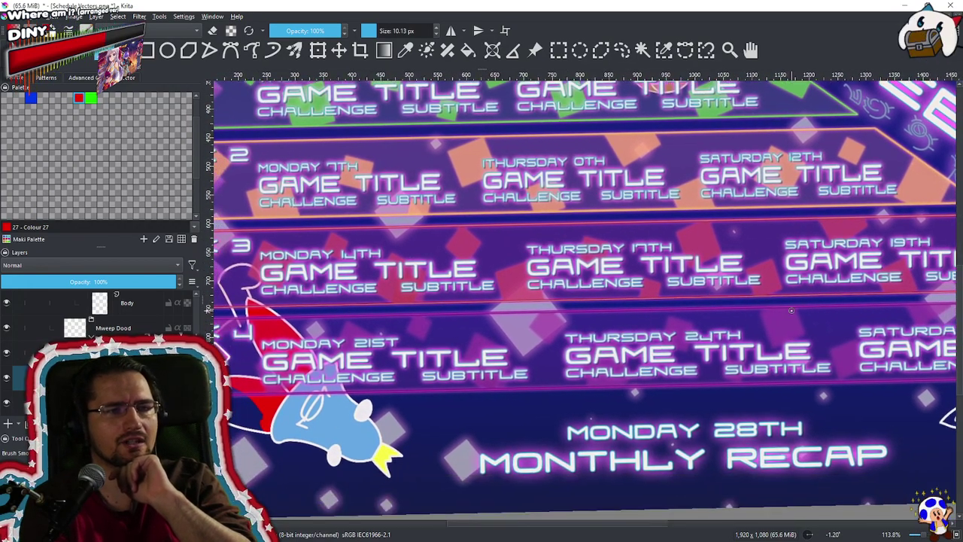
scroll(542, 358, "up", 4)
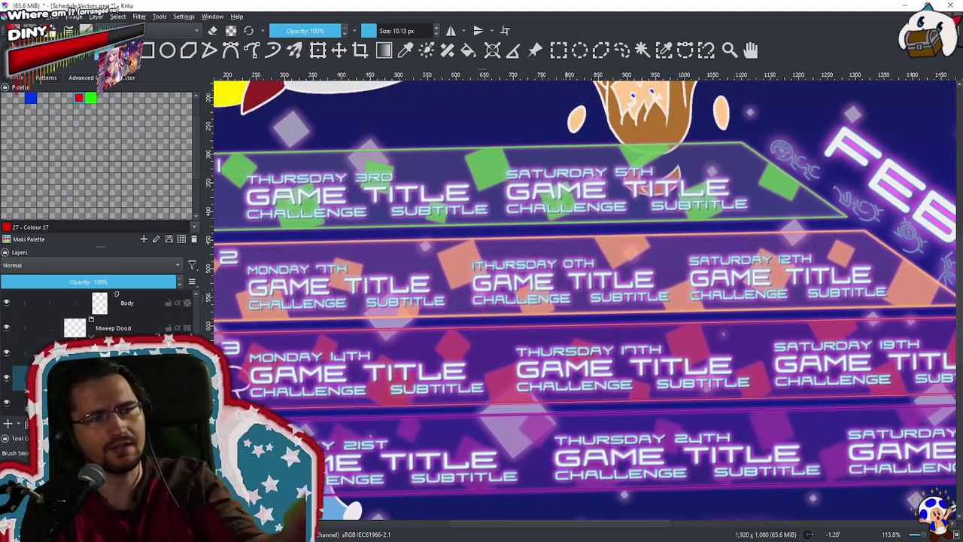
scroll(608, 272, "down", 4)
left_click_drag(583, 364, 611, 328)
left_click_drag(549, 430, 659, 204)
left_click_drag(575, 355, 526, 256)
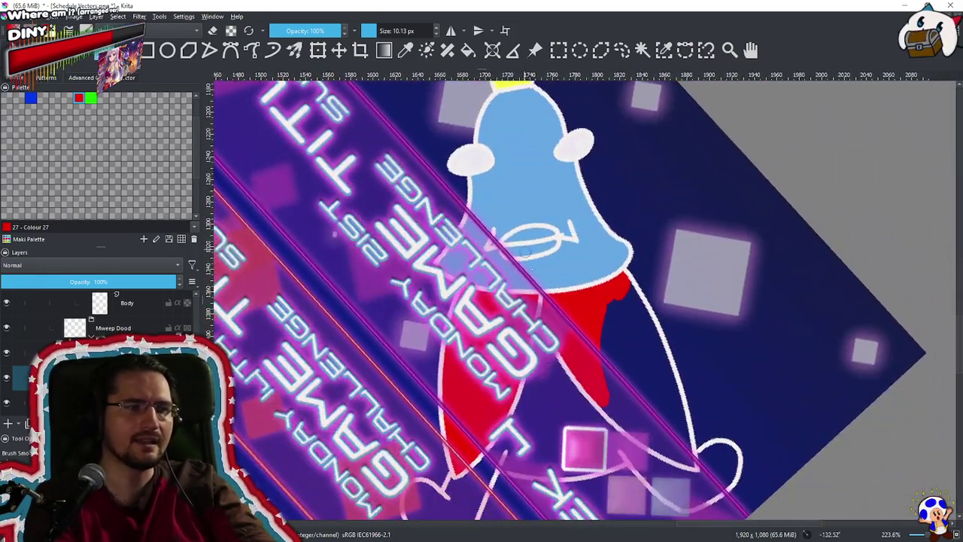
Extend the red along the second body section's inner outline down to its pointed tip
left_click_drag(593, 400, 552, 312)
left_click_drag(474, 351, 511, 349)
mouse_move(510, 359)
left_mouse_down()
mouse_move(546, 284)
mouse_move(543, 258)
mouse_move(560, 266)
mouse_move(469, 426)
mouse_move(552, 284)
mouse_move(468, 491)
left_mouse_up()
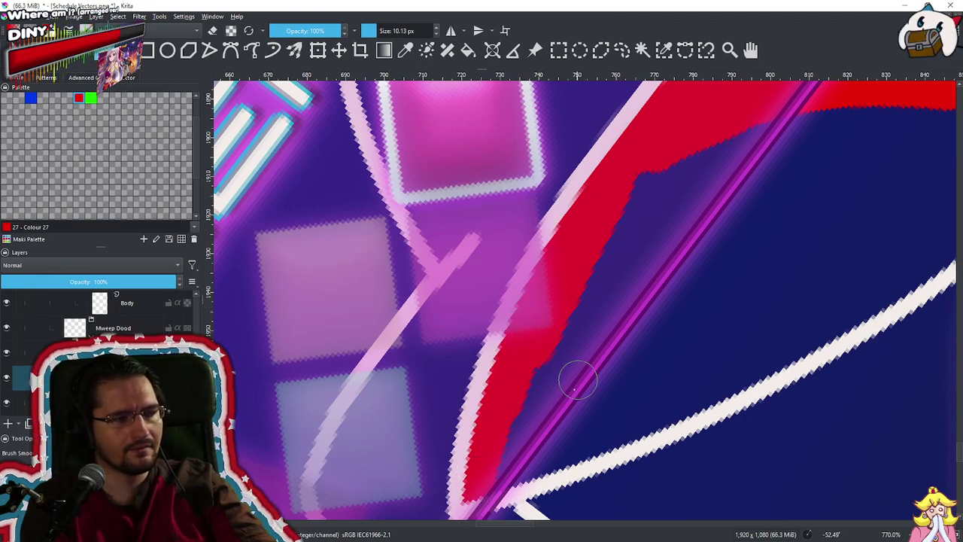
Fill the rest of the second body section with red up to its outer outline, leaving no gaps
mouse_move(527, 460)
left_mouse_down()
mouse_move(660, 402)
mouse_move(698, 396)
mouse_move(787, 347)
left_mouse_up()
left_click_drag(595, 376, 551, 382)
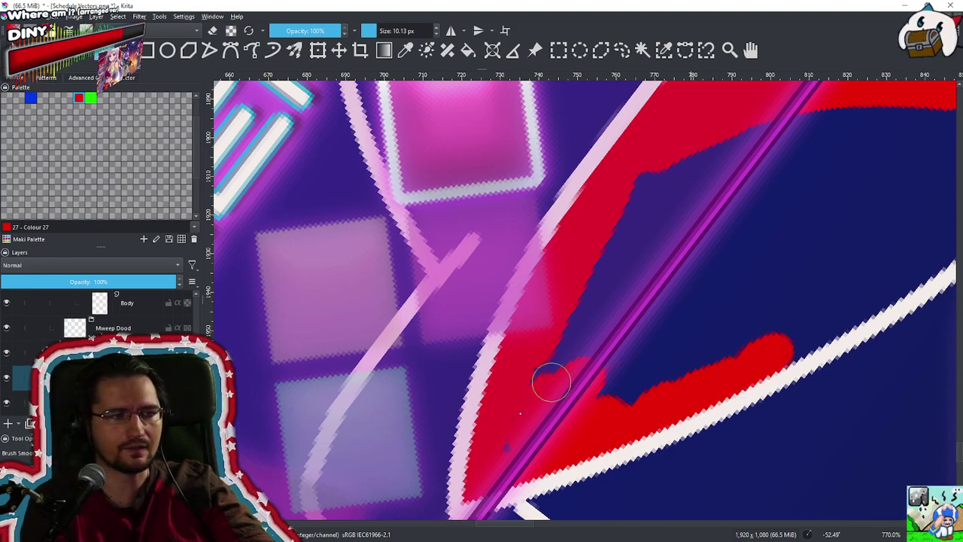
mouse_move(528, 420)
left_mouse_down()
mouse_move(606, 269)
mouse_move(616, 288)
mouse_move(667, 150)
mouse_move(573, 386)
mouse_move(650, 271)
mouse_move(730, 212)
mouse_move(711, 289)
mouse_move(621, 381)
mouse_move(740, 320)
mouse_move(781, 324)
mouse_move(666, 385)
mouse_move(634, 391)
mouse_move(807, 328)
mouse_move(750, 366)
mouse_move(823, 321)
left_mouse_up()
left_click_drag(821, 267, 602, 335)
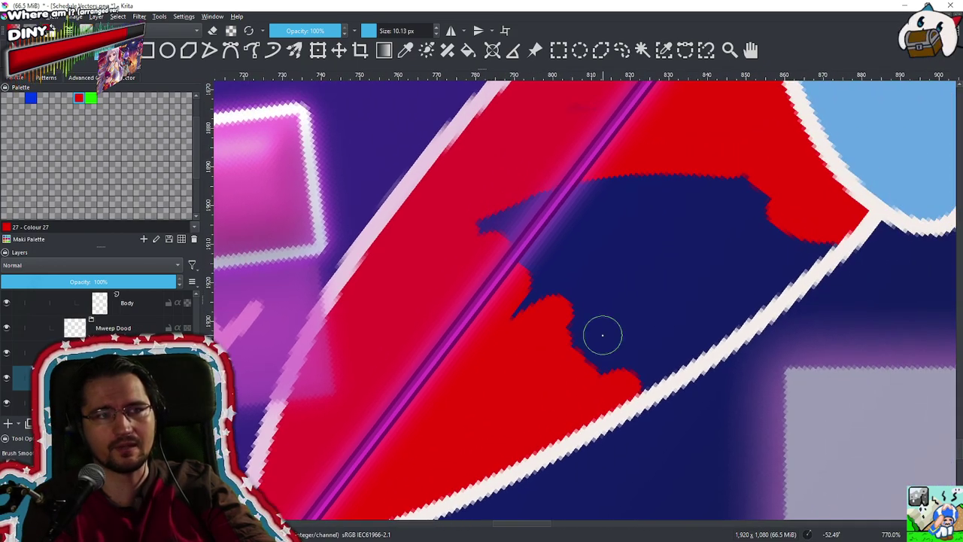
mouse_move(473, 267)
left_mouse_down()
mouse_move(548, 182)
mouse_move(596, 169)
mouse_move(481, 287)
mouse_move(658, 169)
mouse_move(511, 301)
mouse_move(708, 171)
mouse_move(528, 314)
mouse_move(704, 184)
mouse_move(659, 226)
mouse_move(710, 201)
mouse_move(574, 307)
mouse_move(777, 190)
mouse_move(549, 347)
mouse_move(728, 225)
mouse_move(564, 362)
mouse_move(765, 239)
mouse_move(636, 332)
mouse_move(788, 249)
mouse_move(732, 289)
mouse_move(837, 240)
mouse_move(706, 314)
mouse_move(785, 273)
mouse_move(686, 330)
mouse_move(757, 294)
mouse_move(662, 359)
left_mouse_up()
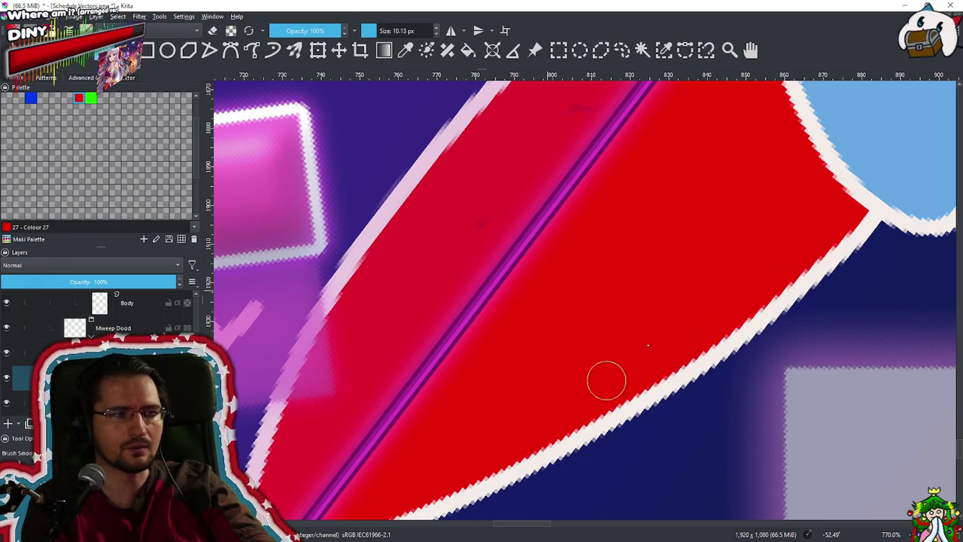
Pick the head's blue and fill the upper point of the middle body between the red sections with a 5.09 px brush
scroll(640, 244, "down", 8)
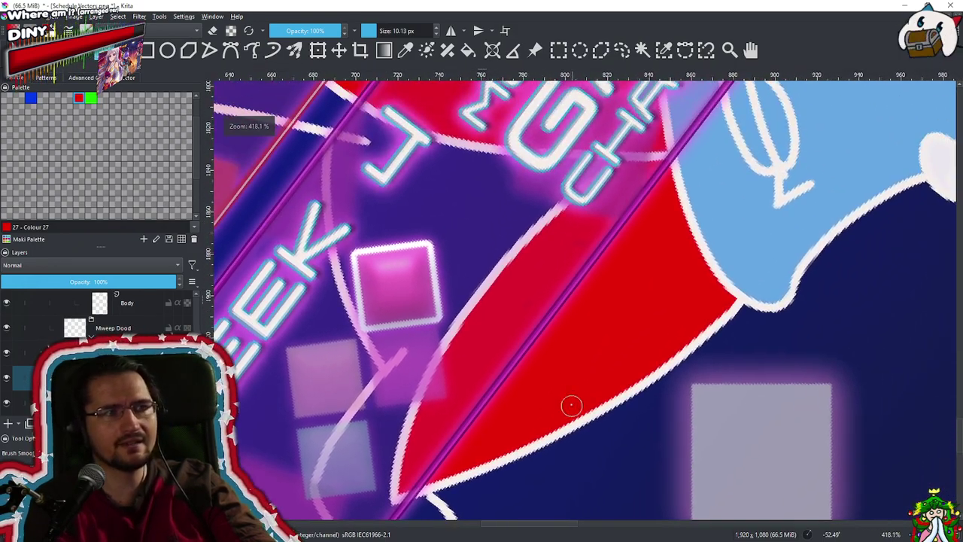
scroll(584, 345, "up", 5)
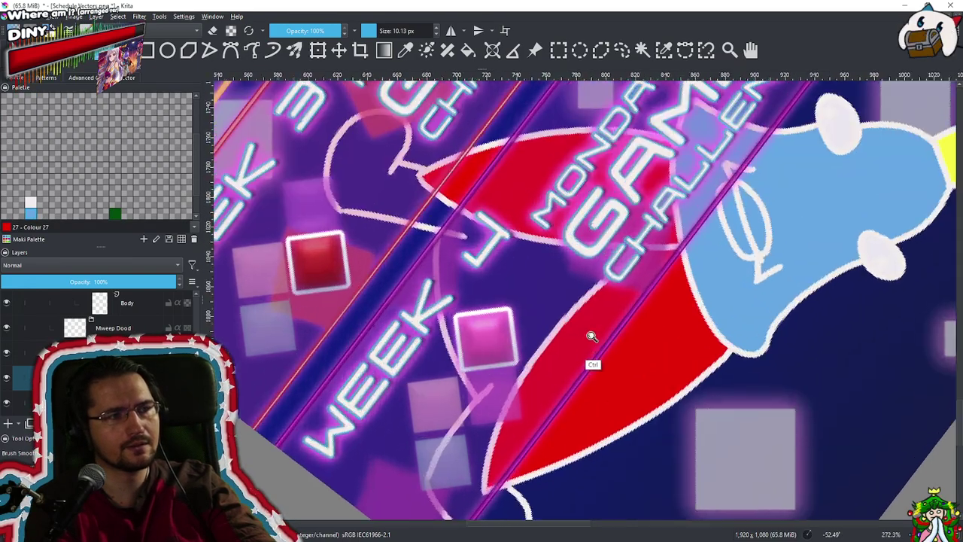
left_click_drag(611, 296, 630, 303)
scroll(632, 328, "up", 3)
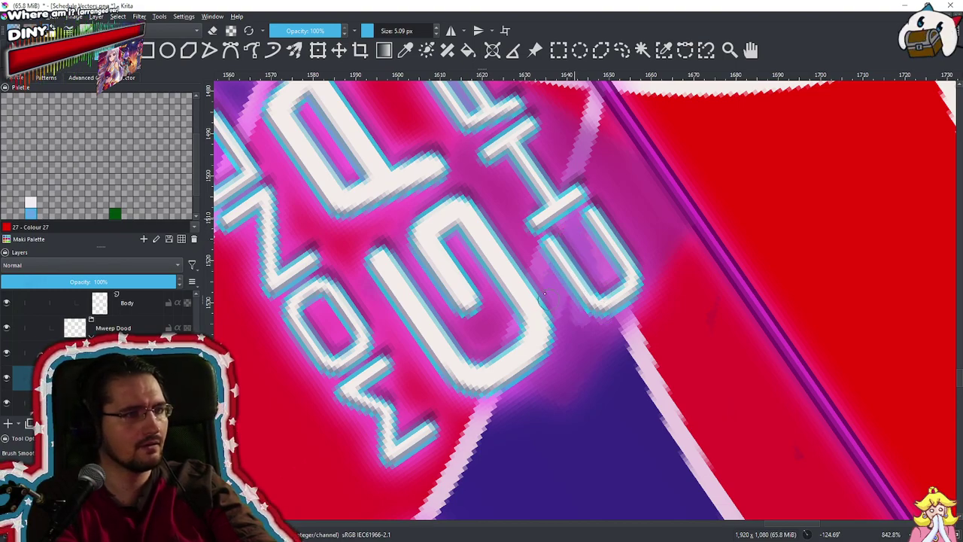
left_click_drag(504, 406, 497, 437)
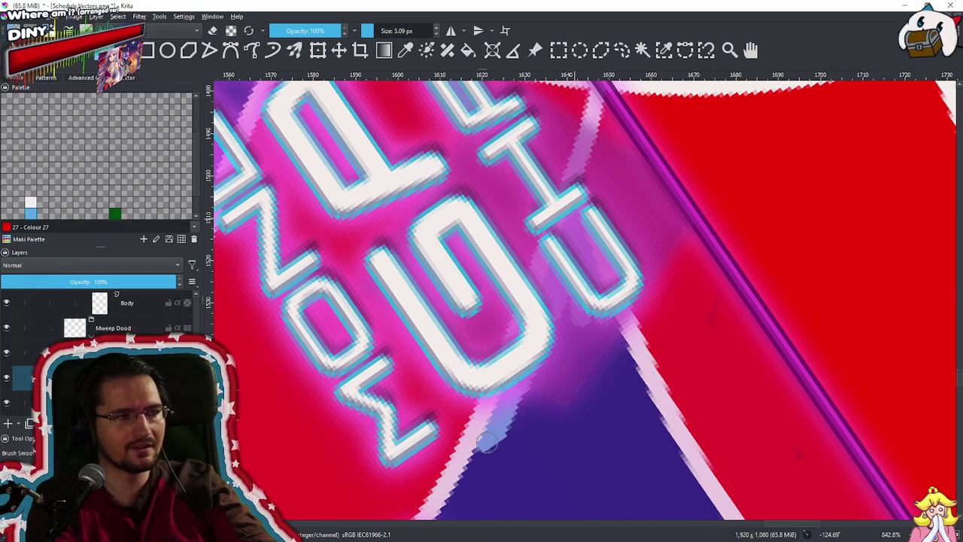
mouse_move(545, 349)
left_mouse_down()
mouse_move(569, 391)
mouse_move(606, 369)
mouse_move(601, 331)
mouse_move(628, 431)
left_mouse_up()
mouse_move(489, 450)
left_mouse_down()
mouse_move(582, 422)
mouse_move(563, 453)
mouse_move(557, 447)
mouse_move(575, 429)
mouse_move(618, 407)
left_mouse_up()
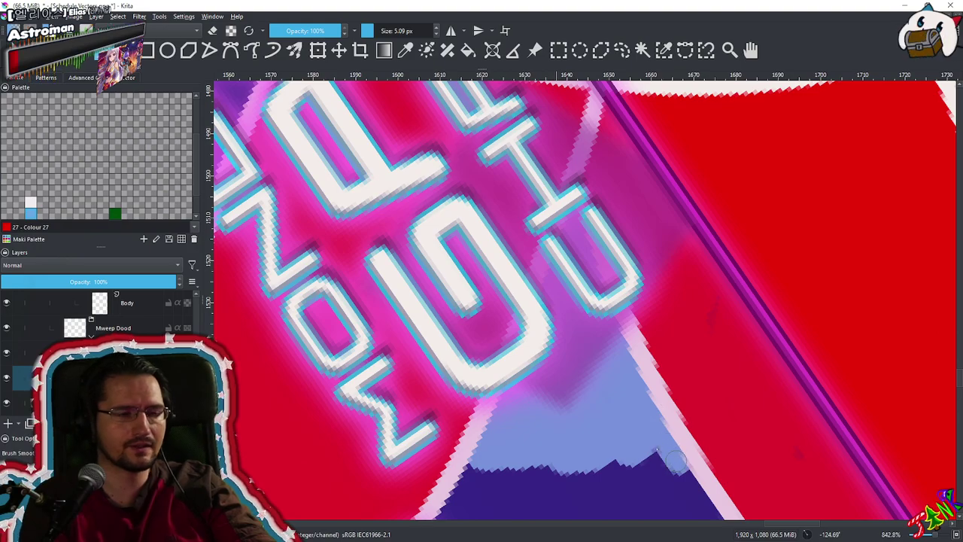
Fill the rest of the middle body around the pink gem and week number with blue, using a 22.50 px brush
left_click_drag(592, 378, 691, 409)
left_click_drag(691, 409, 814, 335)
mouse_move(510, 478)
left_mouse_down()
mouse_move(660, 379)
mouse_move(539, 460)
left_mouse_up()
mouse_move(508, 488)
left_mouse_down()
mouse_move(698, 367)
mouse_move(671, 383)
mouse_move(727, 335)
mouse_move(756, 335)
left_mouse_up()
mouse_move(866, 277)
left_mouse_down()
mouse_move(742, 376)
mouse_move(746, 402)
mouse_move(697, 430)
mouse_move(638, 316)
mouse_move(713, 315)
mouse_move(678, 340)
mouse_move(638, 405)
left_mouse_up()
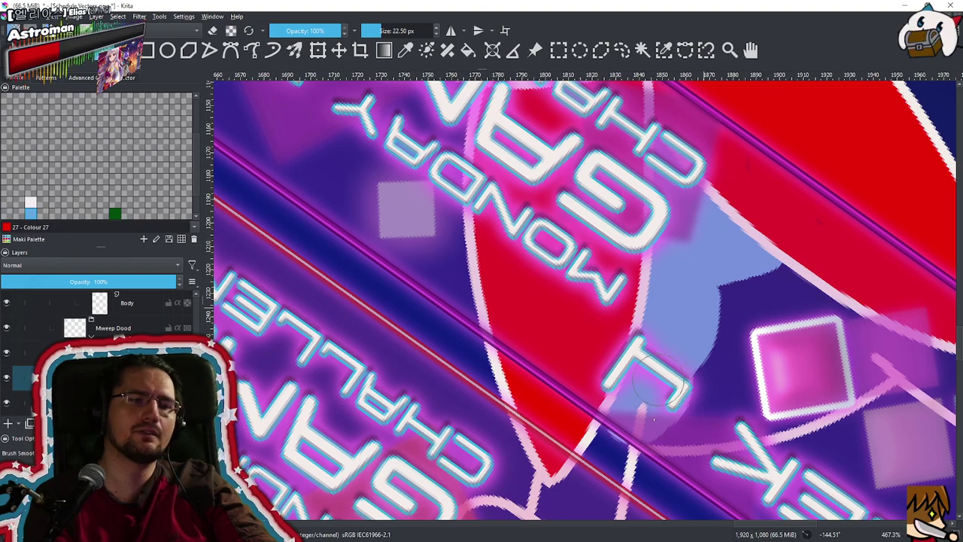
mouse_move(641, 397)
left_mouse_down()
mouse_move(700, 380)
mouse_move(692, 428)
mouse_move(719, 371)
mouse_move(743, 382)
mouse_move(750, 405)
mouse_move(787, 388)
left_mouse_up()
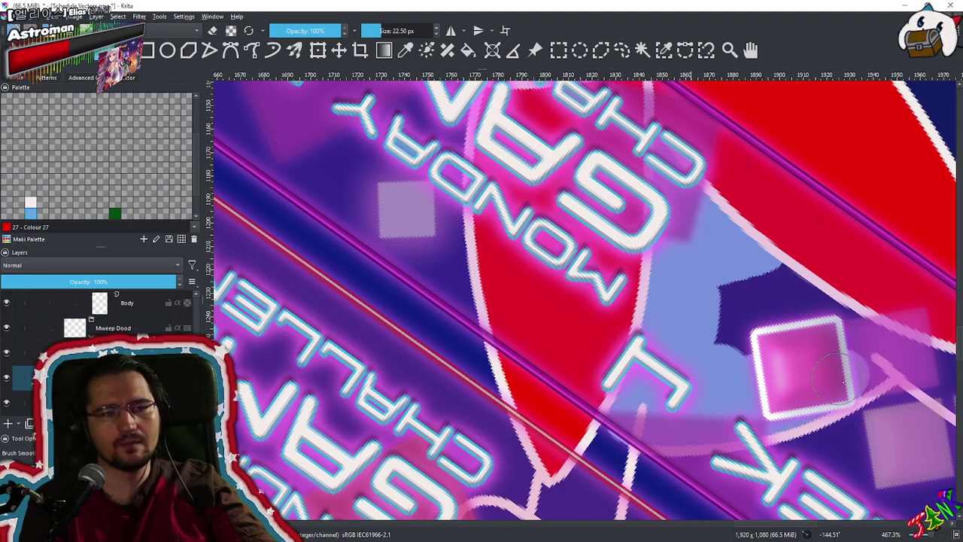
mouse_move(868, 366)
left_mouse_down()
mouse_move(854, 351)
mouse_move(726, 316)
mouse_move(780, 290)
left_mouse_up()
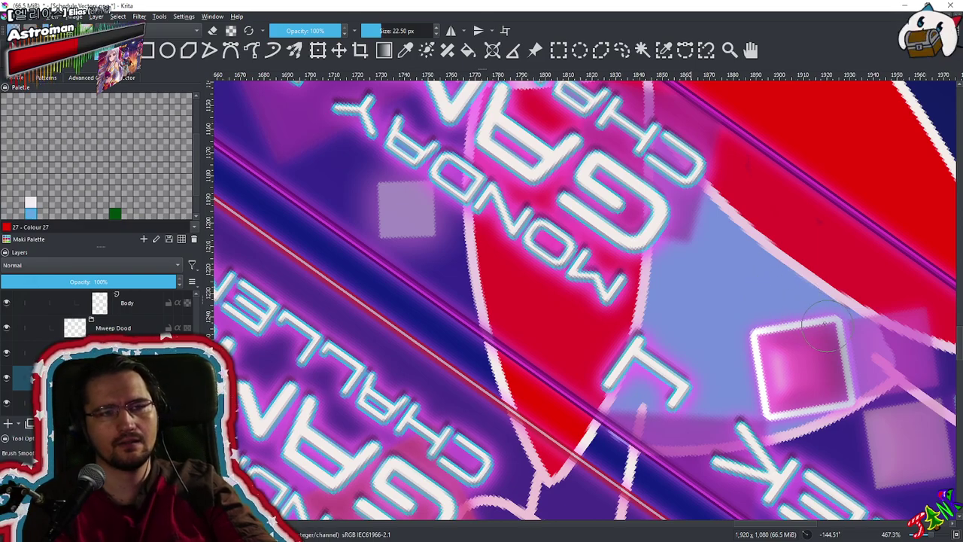
left_click_drag(745, 338, 792, 298)
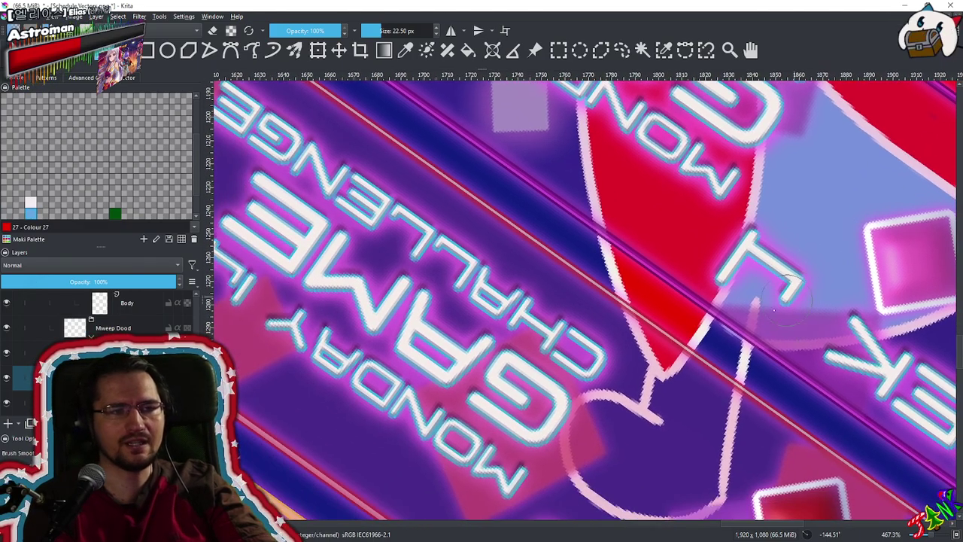
Fill the leg and foot beside the first red section's tip with the same blue, using a 15.08 px brush
scroll(740, 327, "up", 3)
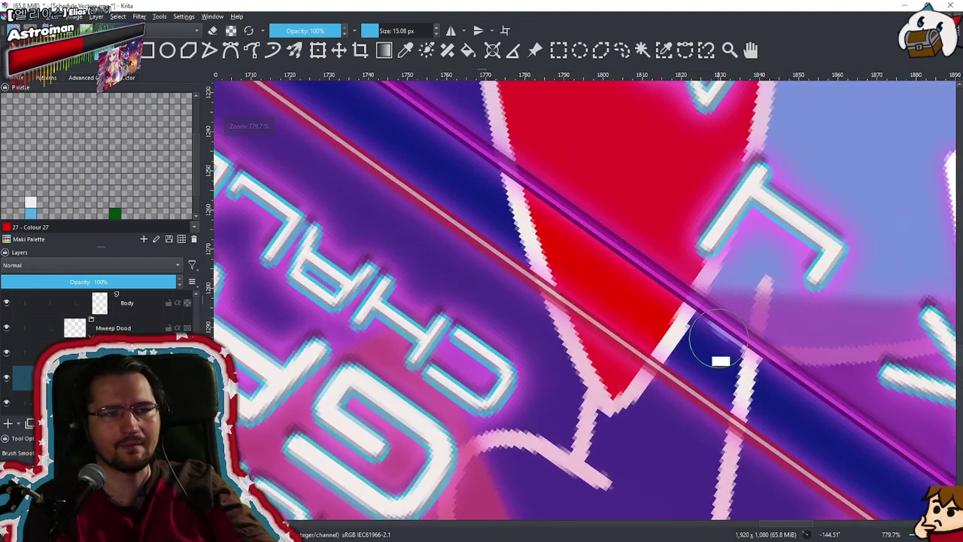
mouse_move(704, 357)
left_mouse_down()
mouse_move(612, 454)
mouse_move(654, 406)
mouse_move(689, 425)
mouse_move(703, 394)
mouse_move(687, 478)
left_mouse_up()
mouse_move(681, 412)
left_mouse_down()
mouse_move(762, 231)
mouse_move(670, 335)
mouse_move(590, 298)
mouse_move(576, 388)
mouse_move(602, 406)
mouse_move(623, 407)
mouse_move(626, 416)
mouse_move(684, 346)
mouse_move(726, 428)
mouse_move(742, 402)
mouse_move(713, 350)
left_mouse_up()
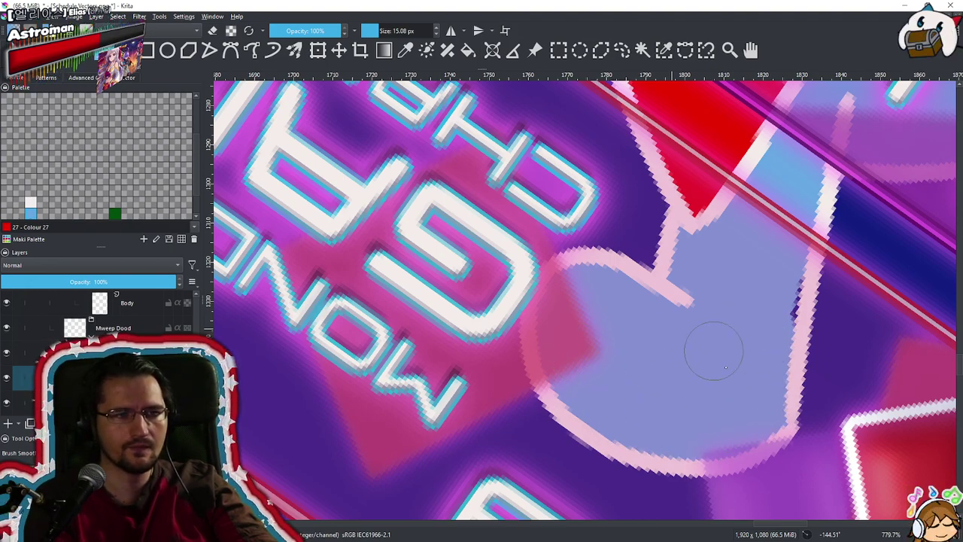
Fill the remaining leg and foot beside the second red section's tip with the same blue, using a 15.08 px brush
mouse_move(687, 316)
left_mouse_down()
mouse_move(640, 329)
mouse_move(457, 442)
left_mouse_up()
mouse_move(762, 311)
left_mouse_down()
mouse_move(459, 419)
mouse_move(424, 464)
left_mouse_up()
mouse_move(722, 300)
left_mouse_down()
mouse_move(652, 348)
mouse_move(757, 427)
mouse_move(786, 390)
left_mouse_up()
key("e")
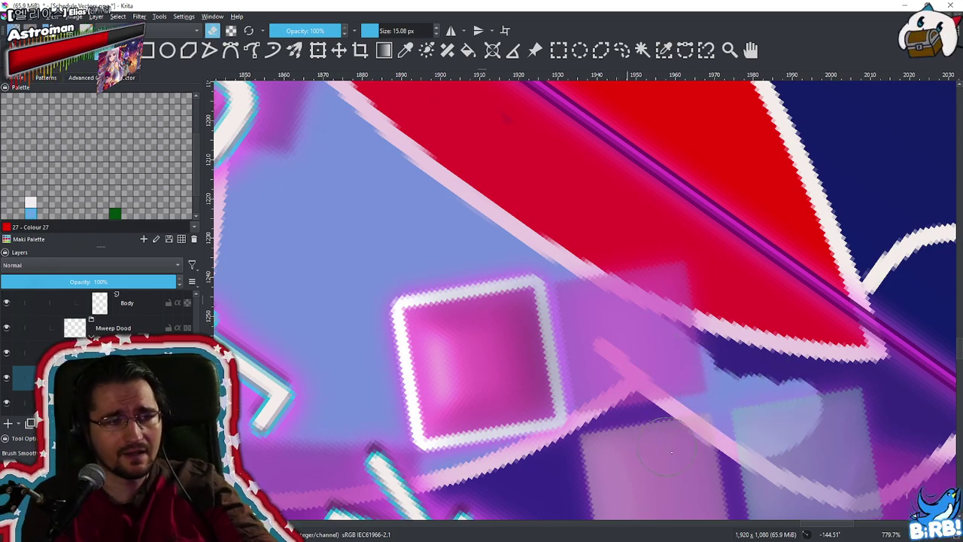
left_click_drag(703, 406, 610, 335)
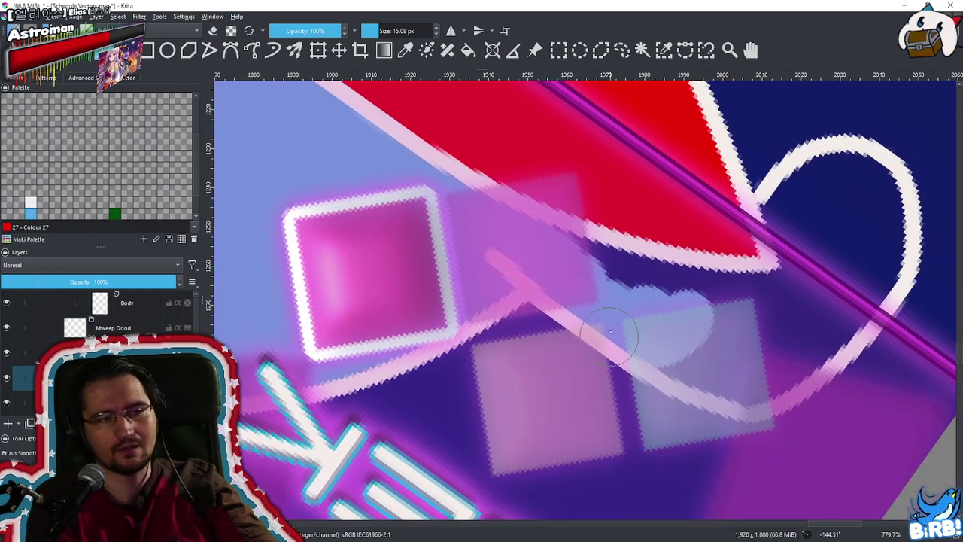
mouse_move(684, 332)
left_mouse_down()
mouse_move(699, 344)
mouse_move(699, 366)
mouse_move(742, 354)
mouse_move(782, 369)
mouse_move(803, 334)
mouse_move(680, 370)
mouse_move(752, 310)
mouse_move(697, 398)
left_mouse_up()
mouse_move(739, 367)
left_mouse_down()
mouse_move(753, 294)
mouse_move(749, 248)
mouse_move(738, 253)
mouse_move(720, 230)
left_mouse_up()
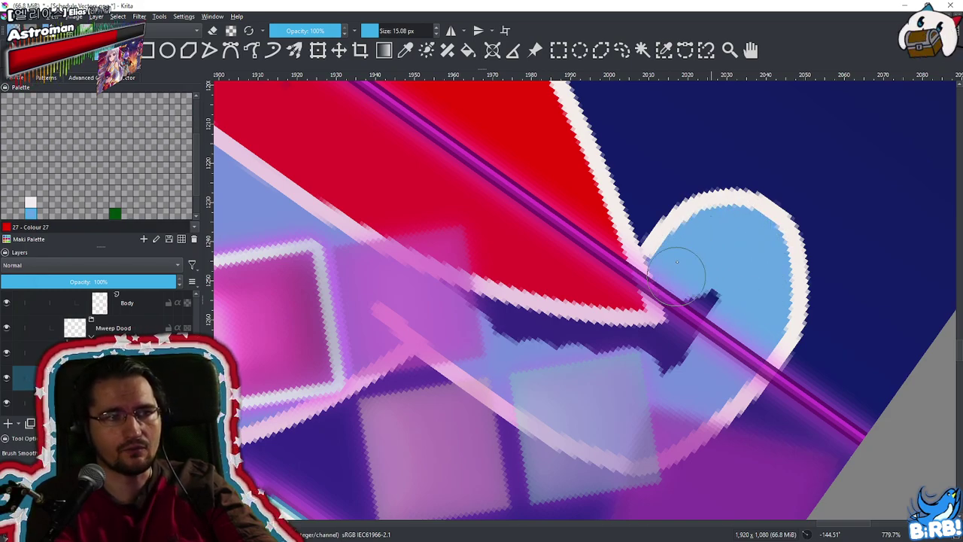
mouse_move(671, 263)
left_mouse_down()
mouse_move(702, 280)
mouse_move(707, 307)
mouse_move(692, 343)
mouse_move(660, 381)
mouse_move(627, 369)
mouse_move(647, 349)
mouse_move(624, 361)
left_mouse_up()
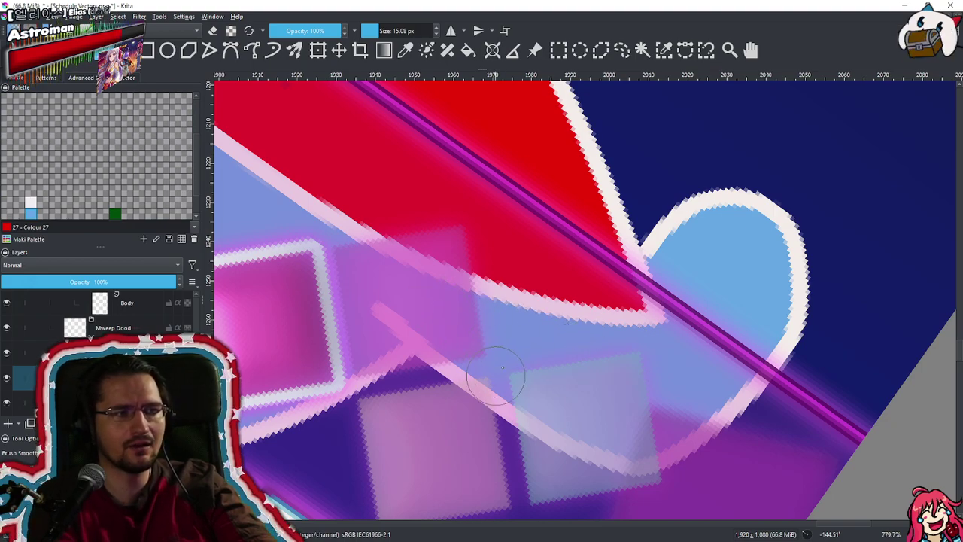
left_click_drag(528, 308, 459, 403)
left_click_drag(614, 326, 688, 398)
mouse_move(723, 319)
left_mouse_down()
mouse_move(693, 413)
mouse_move(737, 383)
mouse_move(766, 380)
mouse_move(746, 387)
mouse_move(724, 430)
mouse_move(736, 390)
left_mouse_up()
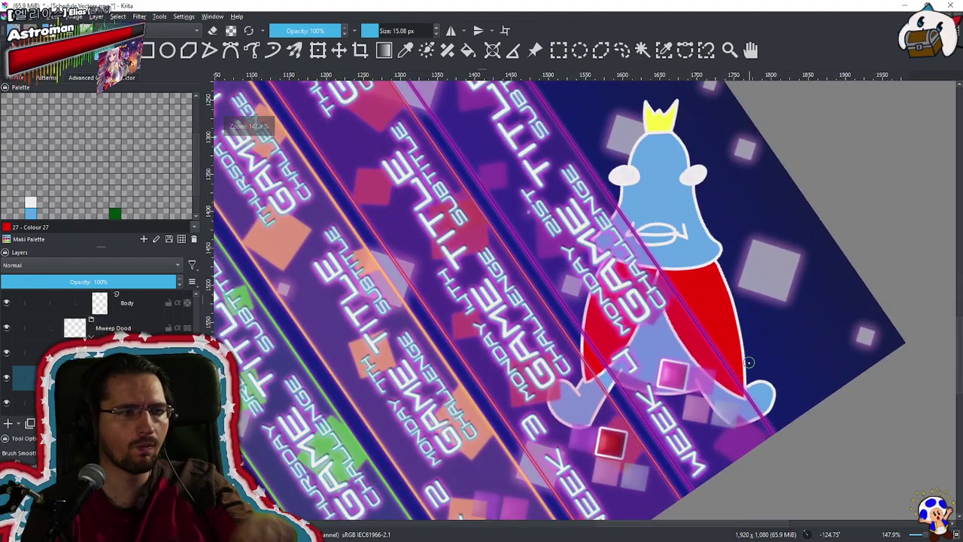
Examine the coloured crowned character from several angles against the weekly schedule rows
left_click_drag(725, 410, 716, 425)
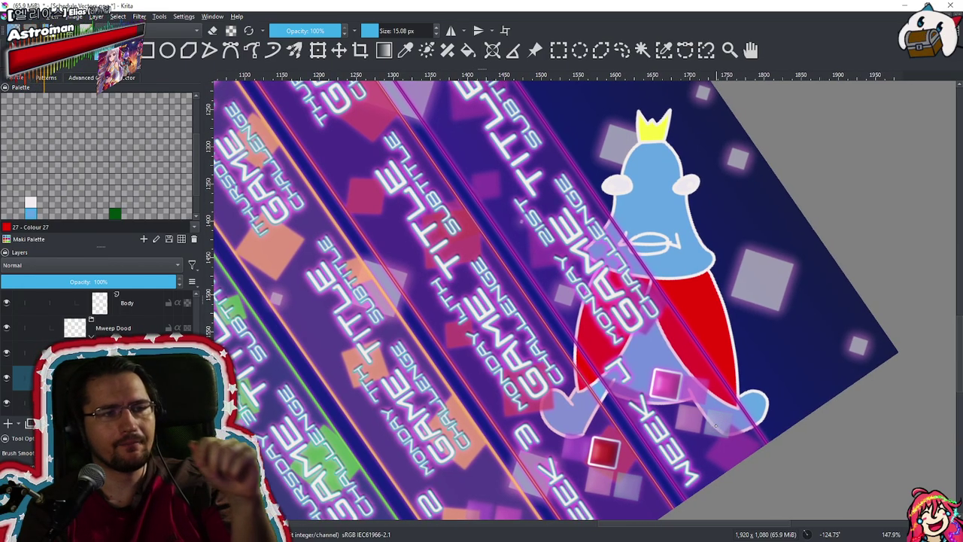
scroll(715, 425, "down", 4)
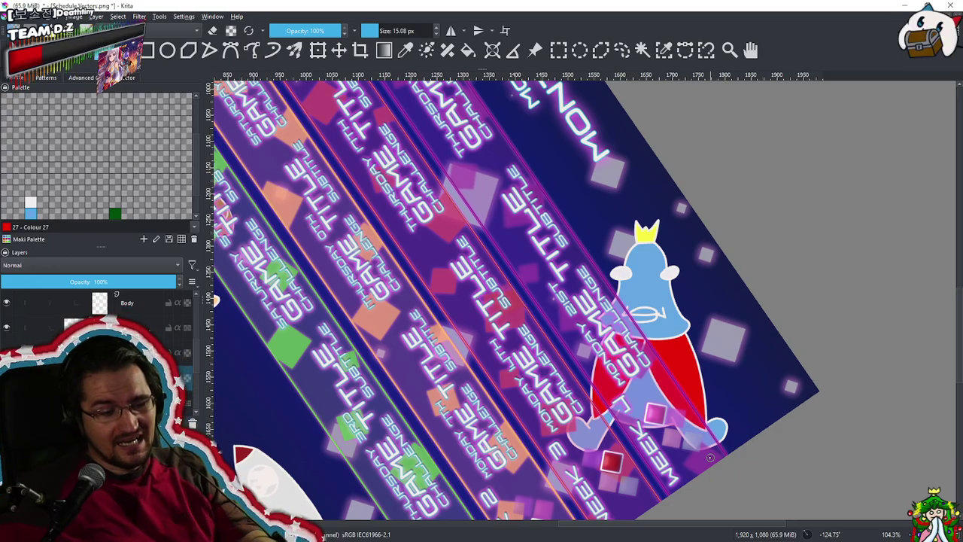
left_click_drag(682, 297, 576, 379)
key("5")
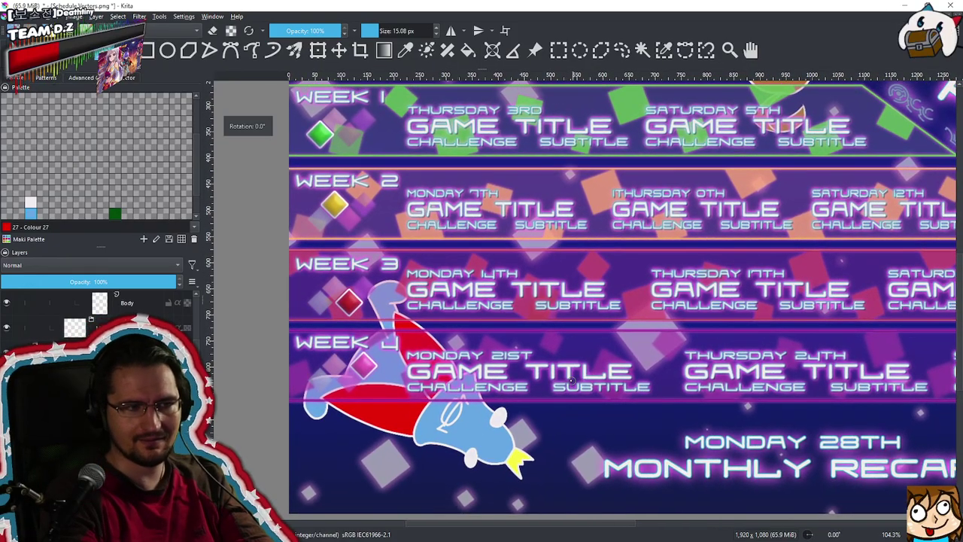
left_click_drag(617, 342, 554, 345)
left_click_drag(475, 406, 717, 71)
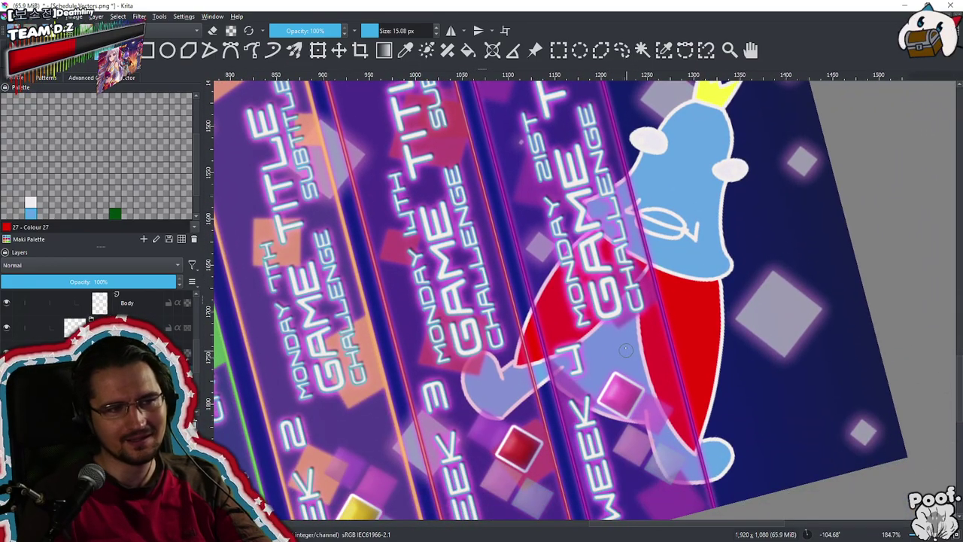
left_click_drag(654, 323, 624, 351)
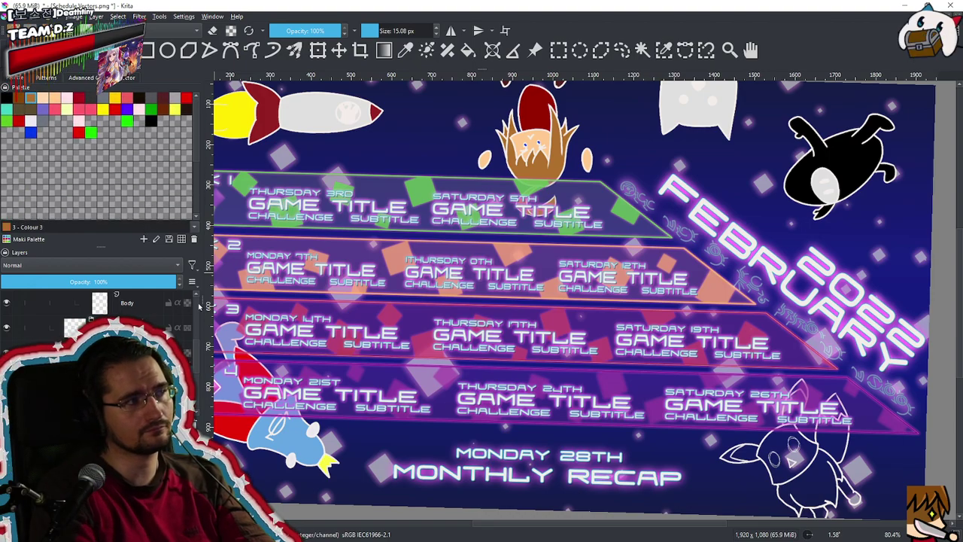
Fill the Eevoy character's head with brown Colour 3 up to its outline, using a 15.08 px brush
left_click_drag(636, 390, 505, 301)
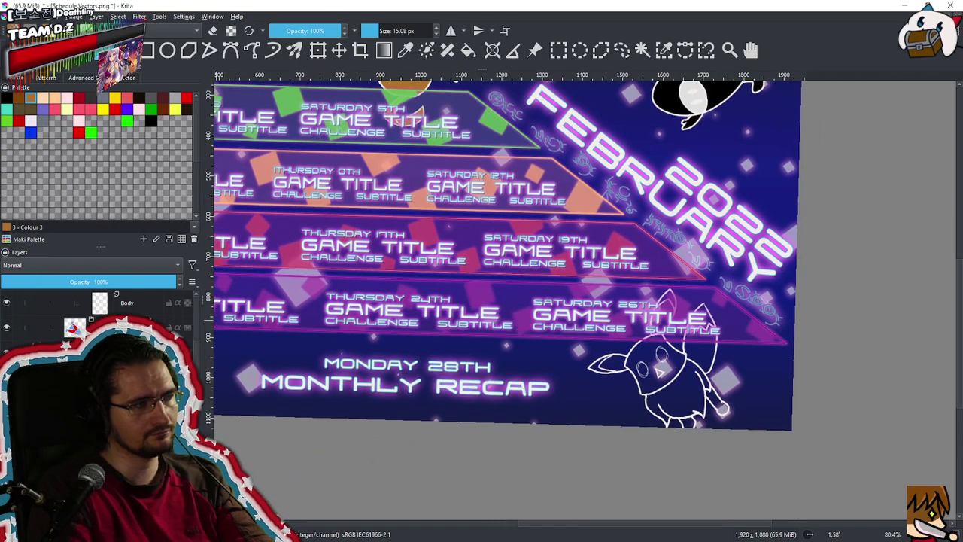
scroll(112, 324, "down", 4)
scroll(647, 365, "up", 4)
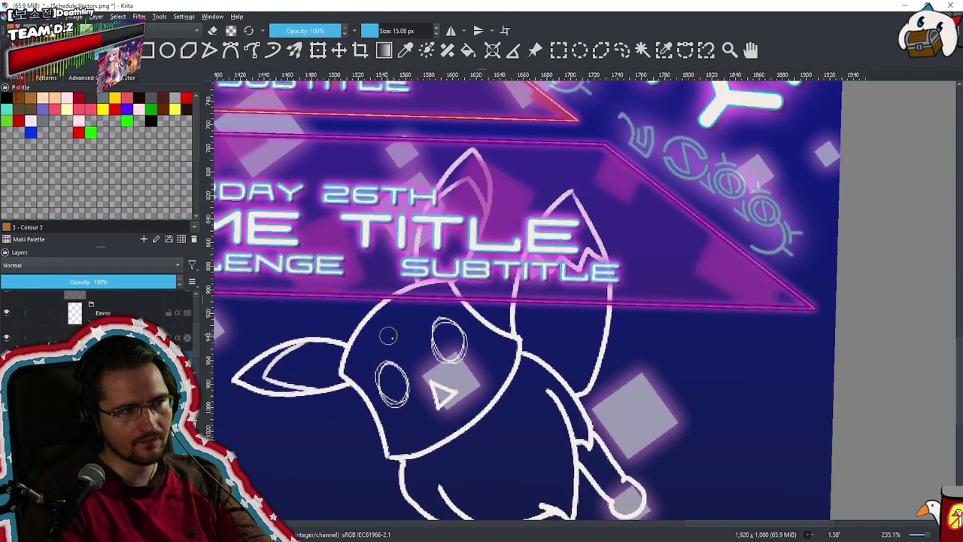
scroll(499, 348, "up", 4)
left_click_drag(468, 220, 452, 241)
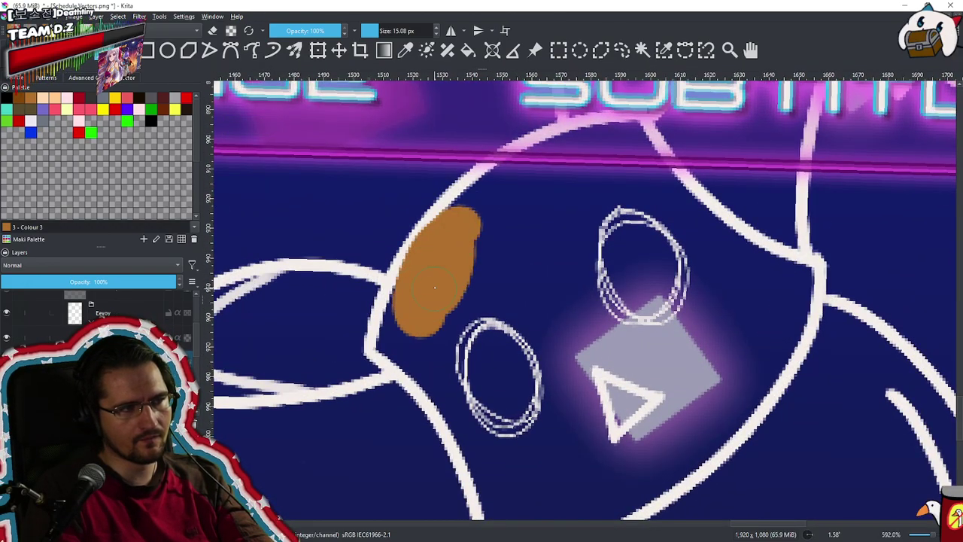
key("ctrl+z")
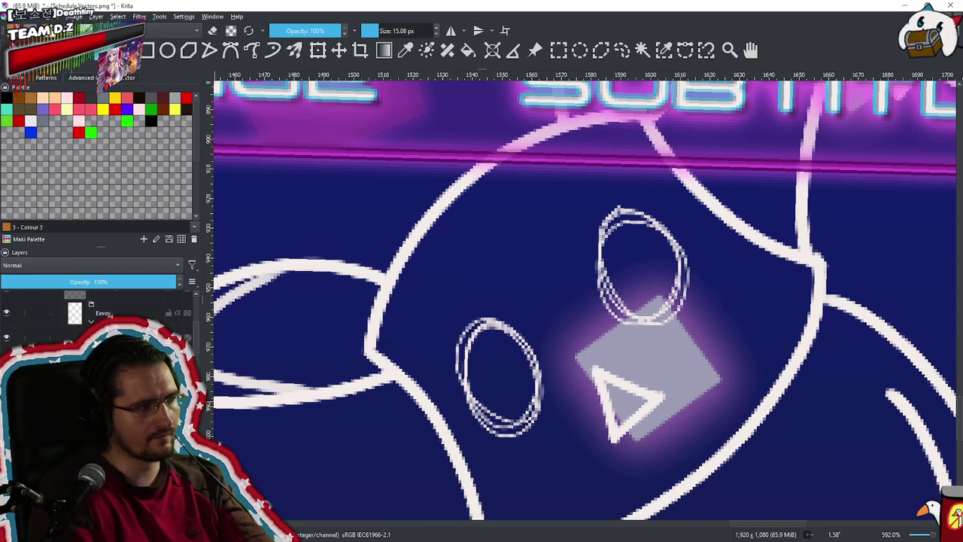
mouse_move(514, 202)
left_mouse_down()
mouse_move(474, 305)
mouse_move(445, 275)
mouse_move(476, 222)
mouse_move(446, 297)
mouse_move(423, 298)
mouse_move(434, 271)
mouse_move(434, 316)
mouse_move(404, 346)
mouse_move(404, 334)
mouse_move(389, 331)
mouse_move(495, 455)
mouse_move(494, 413)
mouse_move(472, 350)
mouse_move(485, 410)
mouse_move(503, 424)
mouse_move(523, 393)
mouse_move(571, 374)
mouse_move(571, 391)
mouse_move(524, 416)
mouse_move(614, 358)
mouse_move(574, 406)
mouse_move(673, 332)
mouse_move(705, 299)
mouse_move(665, 331)
mouse_move(729, 251)
mouse_move(760, 228)
mouse_move(755, 261)
mouse_move(782, 169)
mouse_move(662, 279)
left_mouse_up()
mouse_move(699, 248)
left_mouse_down()
mouse_move(557, 331)
mouse_move(519, 301)
mouse_move(504, 226)
mouse_move(465, 278)
left_mouse_up()
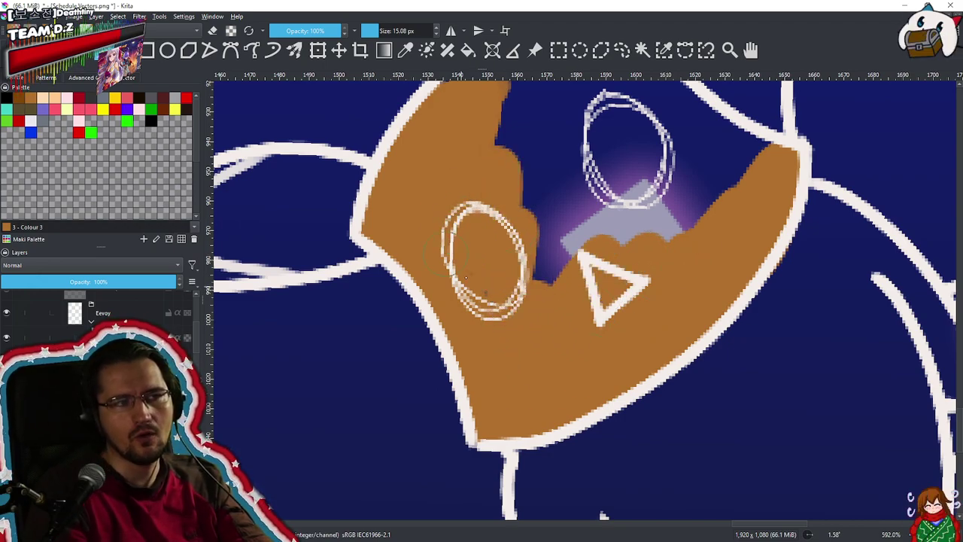
mouse_move(519, 193)
left_mouse_down()
mouse_move(560, 220)
mouse_move(568, 260)
mouse_move(690, 198)
mouse_move(667, 231)
mouse_move(728, 156)
mouse_move(743, 167)
mouse_move(745, 151)
mouse_move(703, 148)
left_mouse_up()
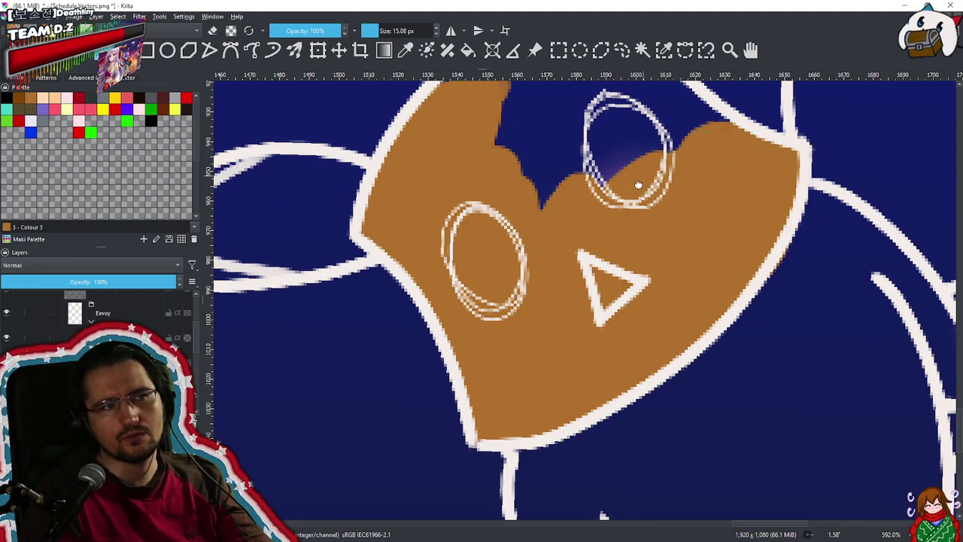
left_click_drag(642, 178, 574, 263)
mouse_move(387, 218)
left_mouse_down()
mouse_move(474, 124)
mouse_move(395, 147)
mouse_move(512, 106)
mouse_move(543, 104)
mouse_move(451, 196)
mouse_move(541, 181)
mouse_move(493, 285)
mouse_move(592, 215)
mouse_move(587, 226)
mouse_move(594, 173)
mouse_move(614, 197)
mouse_move(701, 216)
mouse_move(580, 398)
mouse_move(560, 485)
left_mouse_up()
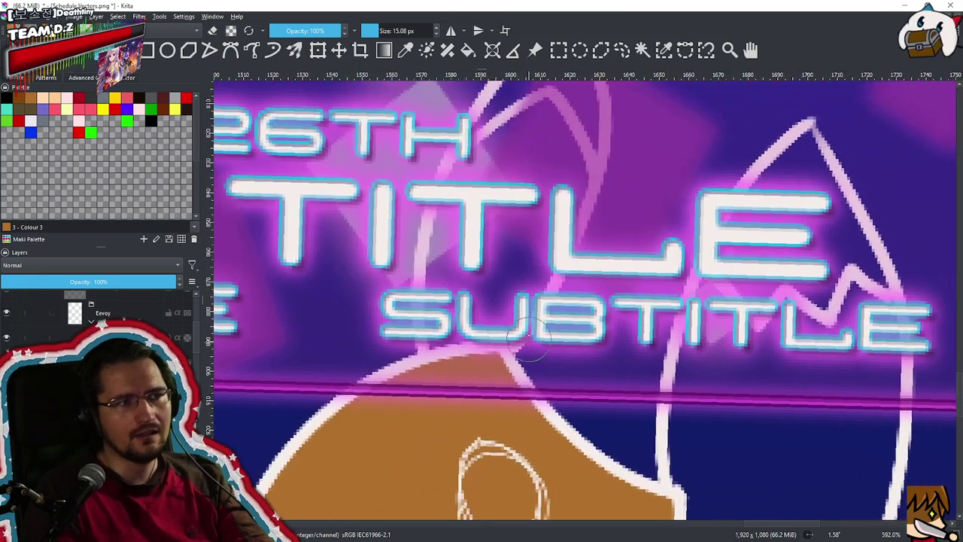
Fill the Eevoy character's upright ear behind the Saturday 26th text with the same brown
scroll(517, 305, "down", 2)
mouse_move(517, 271)
left_mouse_down()
mouse_move(520, 329)
mouse_move(539, 287)
left_mouse_up()
mouse_move(462, 440)
left_mouse_down()
mouse_move(462, 389)
mouse_move(464, 450)
mouse_move(459, 319)
mouse_move(518, 197)
mouse_move(563, 154)
mouse_move(588, 225)
mouse_move(578, 254)
left_mouse_up()
mouse_move(558, 313)
left_mouse_down()
mouse_move(548, 354)
mouse_move(499, 406)
mouse_move(529, 243)
left_mouse_up()
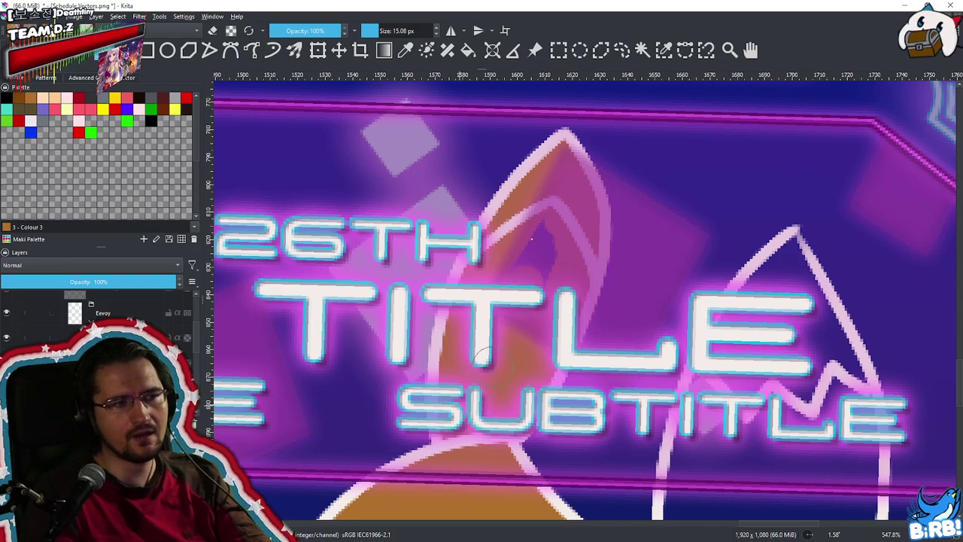
scroll(527, 282, "down", 5)
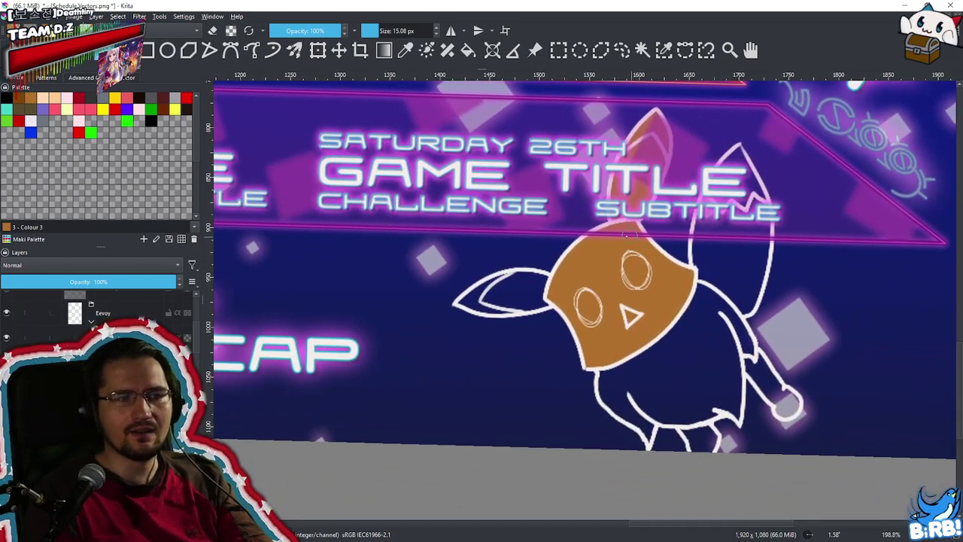
Fill the Eevoy character's sideways ear, including its inner part, with the same brown
left_click_drag(625, 235, 509, 365)
left_click_drag(521, 334, 609, 198)
mouse_move(519, 301)
left_mouse_down()
mouse_move(547, 184)
mouse_move(566, 178)
mouse_move(602, 116)
mouse_move(600, 224)
mouse_move(611, 222)
mouse_move(579, 297)
mouse_move(585, 256)
mouse_move(574, 203)
left_mouse_up()
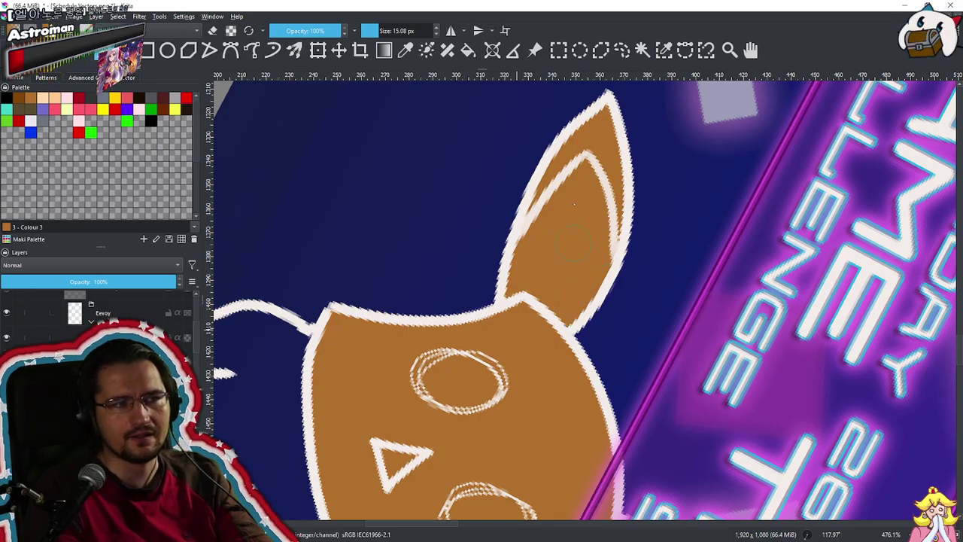
left_click_drag(558, 275, 551, 313)
mouse_move(563, 314)
left_mouse_down()
mouse_move(600, 298)
mouse_move(595, 310)
left_mouse_up()
mouse_move(559, 427)
left_mouse_down()
mouse_move(571, 355)
mouse_move(565, 268)
left_mouse_up()
left_click_drag(555, 308, 579, 250)
mouse_move(557, 212)
left_mouse_down()
mouse_move(540, 241)
mouse_move(545, 215)
left_mouse_up()
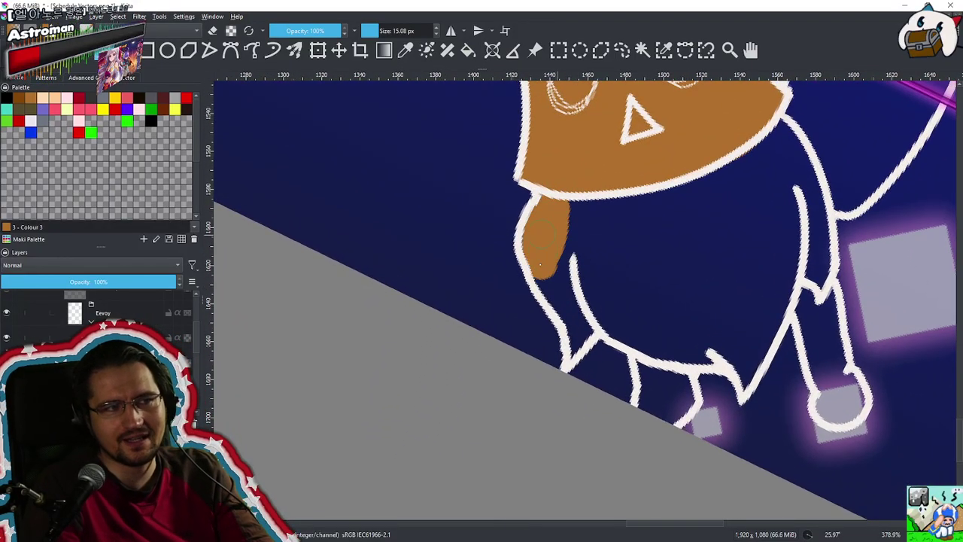
mouse_move(540, 266)
left_mouse_down()
mouse_move(560, 304)
mouse_move(586, 324)
mouse_move(573, 369)
mouse_move(562, 357)
mouse_move(596, 324)
mouse_move(588, 267)
mouse_move(572, 259)
left_mouse_up()
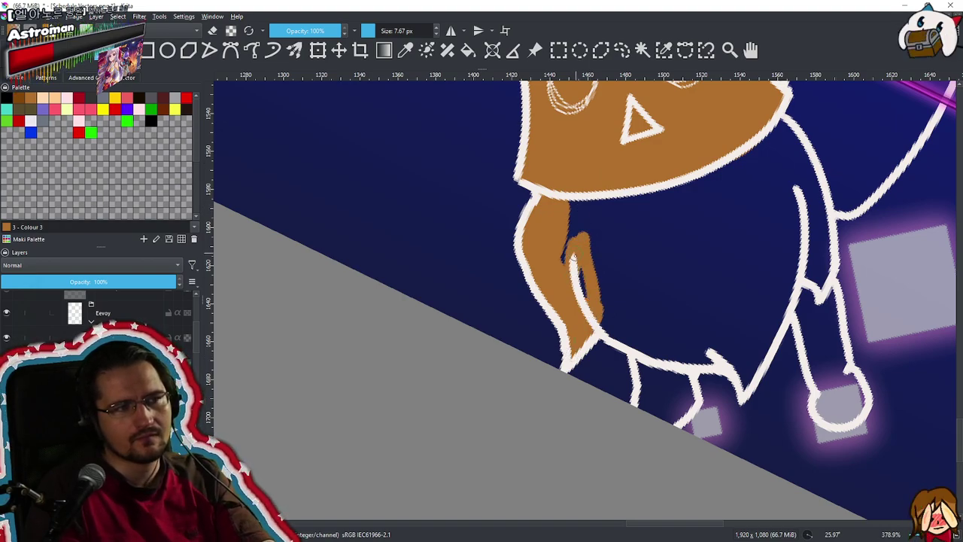
key("ctrl+z")
key("ctrl+z")
key("ctrl+z")
key("ctrl+z")
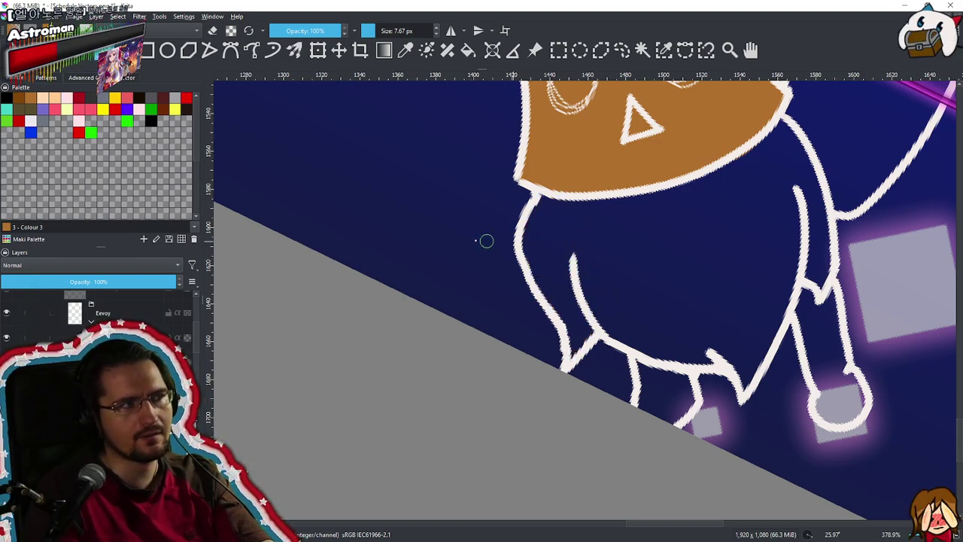
mouse_move(553, 200)
left_mouse_down()
mouse_move(536, 252)
mouse_move(537, 235)
left_mouse_up()
key("ctrl+z")
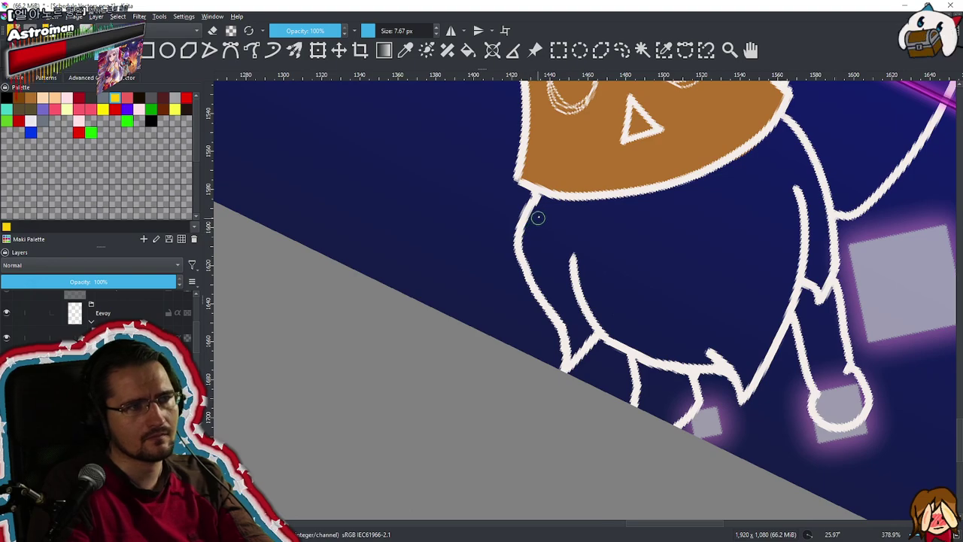
left_click_drag(537, 218, 536, 255)
key("ctrl+z")
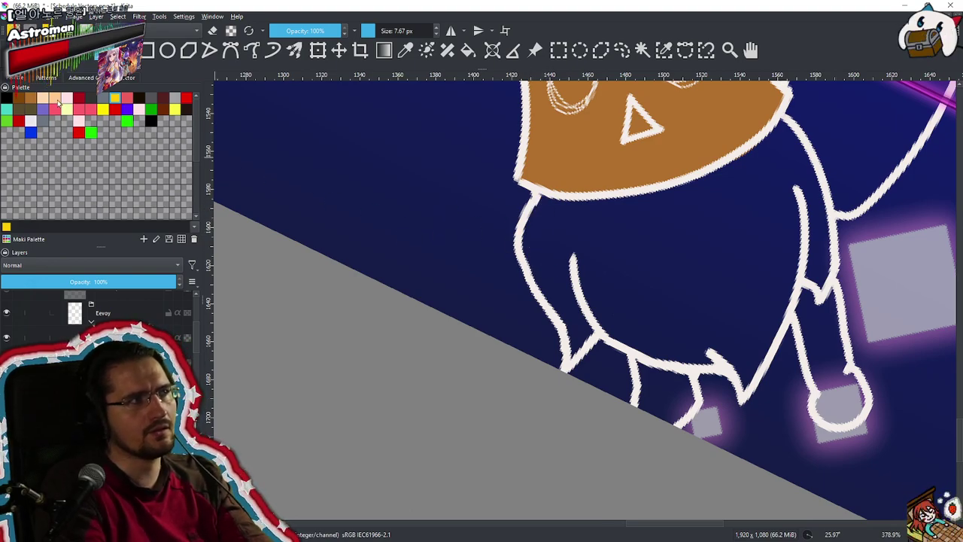
Paint the body's outer flank and the strip beneath the head with peach Colour 4, using a 7.67 px brush
mouse_move(538, 212)
left_mouse_down()
mouse_move(529, 255)
mouse_move(559, 304)
left_mouse_up()
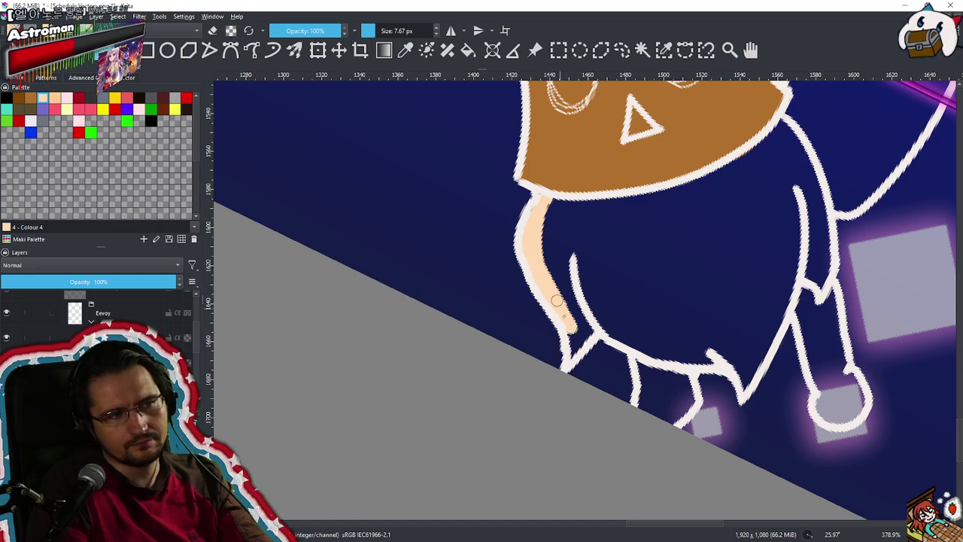
left_click_drag(580, 314, 549, 242)
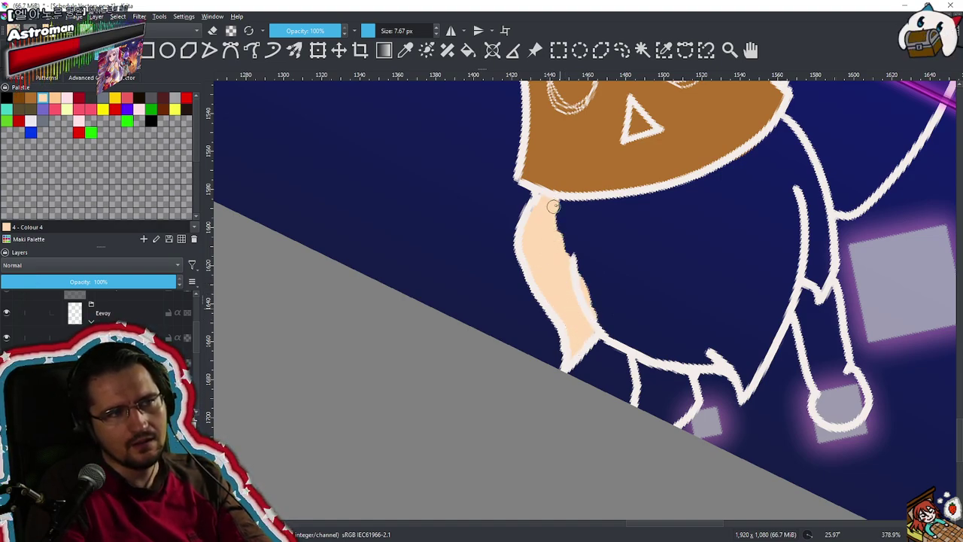
mouse_move(562, 201)
left_mouse_down()
mouse_move(628, 199)
mouse_move(595, 210)
mouse_move(677, 195)
mouse_move(594, 211)
mouse_move(710, 180)
left_mouse_up()
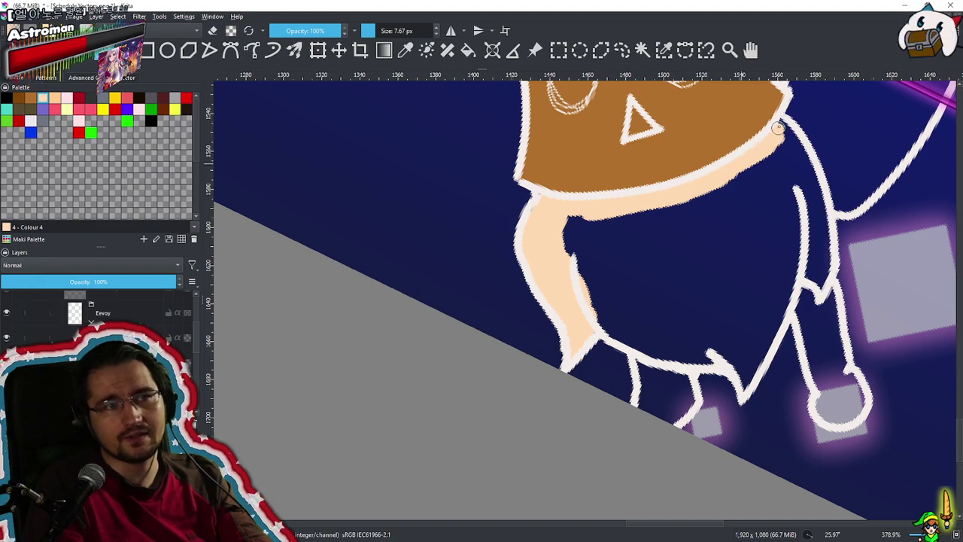
Fill the opposite flank down to its fur tip and widen the peach near the first fold line, adjusting the brush to 9.59 px
scroll(791, 102, "down", 1)
left_click_drag(795, 123, 804, 173)
mouse_move(760, 173)
left_mouse_down()
mouse_move(699, 212)
mouse_move(658, 204)
mouse_move(684, 277)
mouse_move(695, 248)
left_mouse_up()
scroll(700, 213, "up", 4)
mouse_move(708, 362)
left_mouse_down()
mouse_move(713, 383)
mouse_move(711, 367)
mouse_move(700, 369)
left_mouse_up()
mouse_move(716, 401)
left_mouse_down("shift")
mouse_move(705, 401)
mouse_move(721, 411)
left_mouse_up("shift")
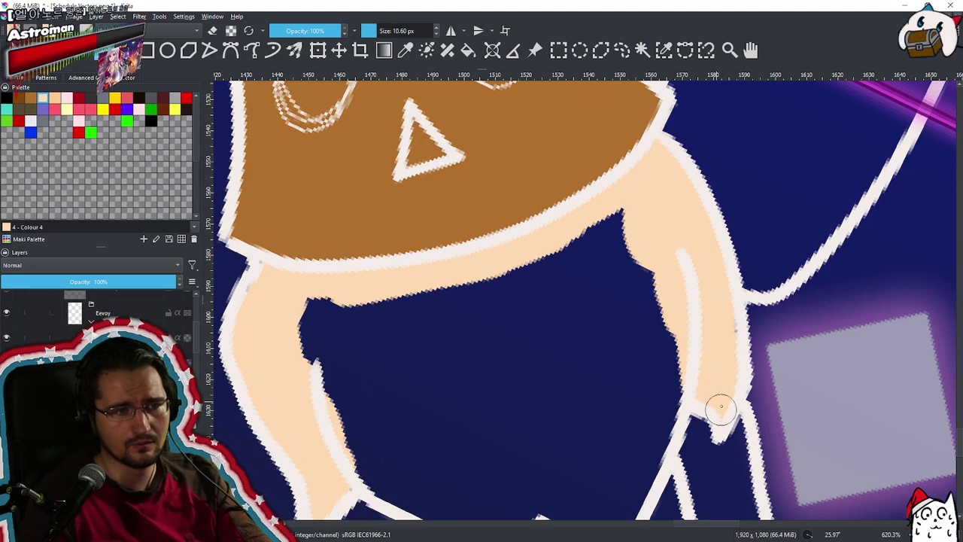
left_click_drag(395, 333, 453, 335, "shift")
mouse_move(336, 322)
left_mouse_down()
mouse_move(285, 326)
mouse_move(293, 324)
mouse_move(284, 299)
mouse_move(253, 298)
left_mouse_up()
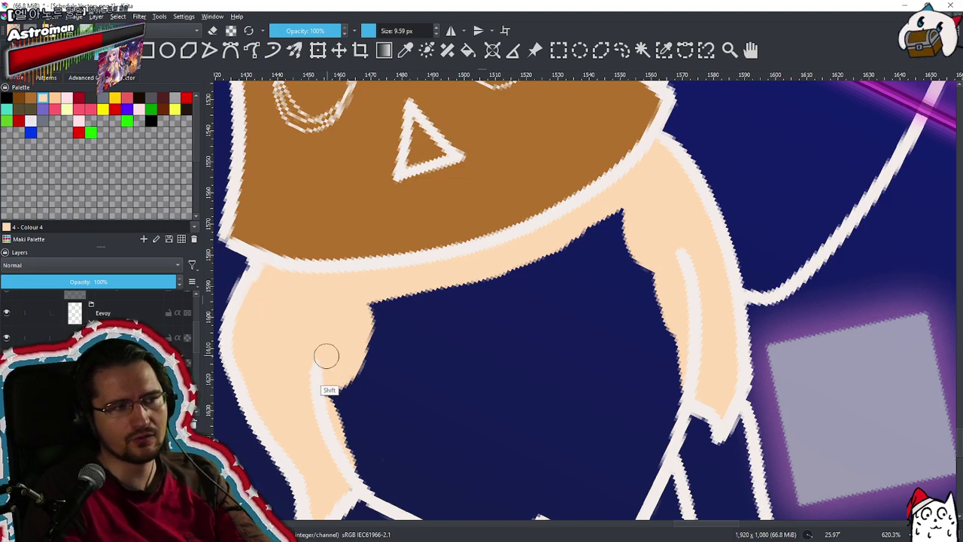
Fill the centre of the body down toward its lower outline with peach, using a 38.57 px brush
left_click_drag(329, 359, 411, 333, "shift")
left_click_drag(367, 360, 379, 402)
mouse_move(458, 364)
left_mouse_down()
mouse_move(529, 336)
mouse_move(620, 263)
left_mouse_up()
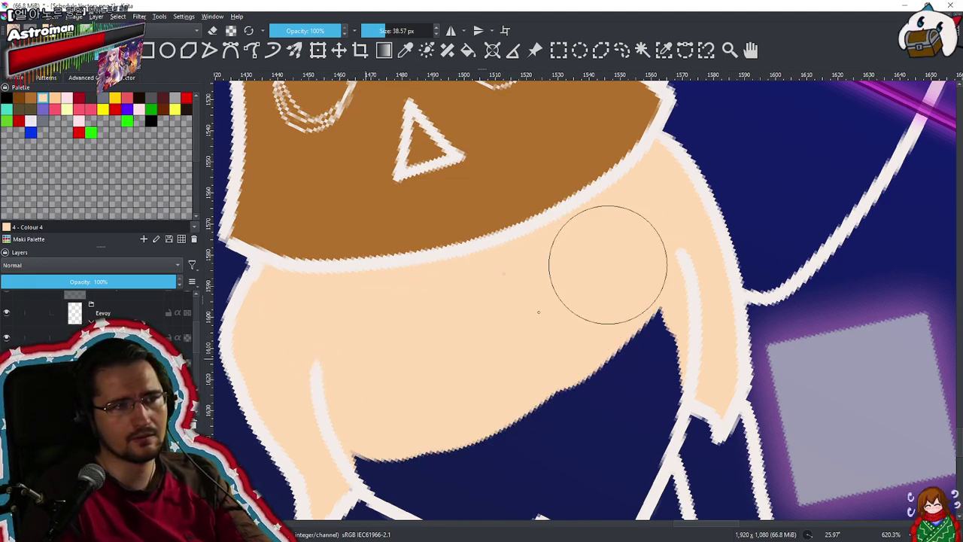
mouse_move(549, 308)
left_mouse_down()
mouse_move(598, 322)
mouse_move(592, 384)
mouse_move(617, 393)
mouse_move(617, 428)
mouse_move(600, 455)
mouse_move(581, 398)
mouse_move(548, 386)
left_mouse_up()
left_click_drag(515, 314, 533, 200)
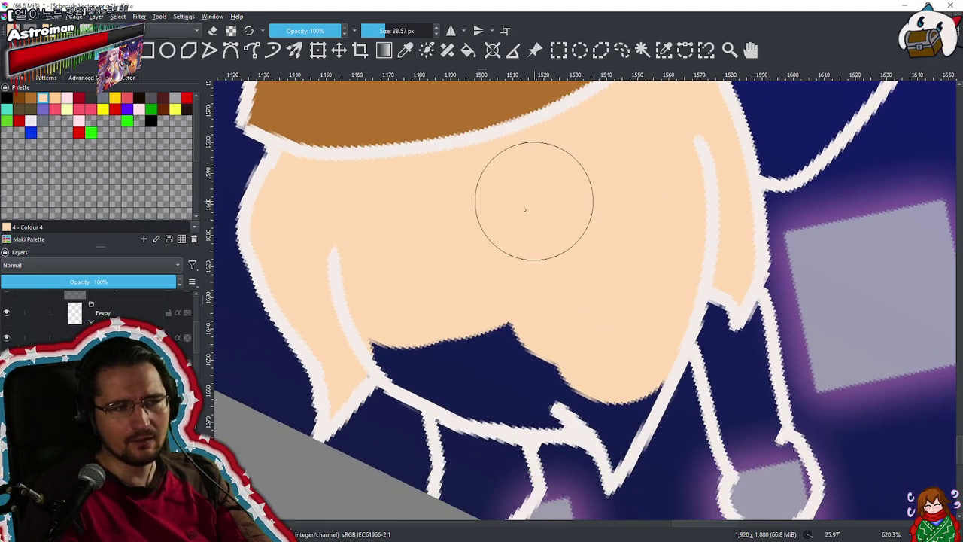
left_click_drag(438, 318, 410, 332)
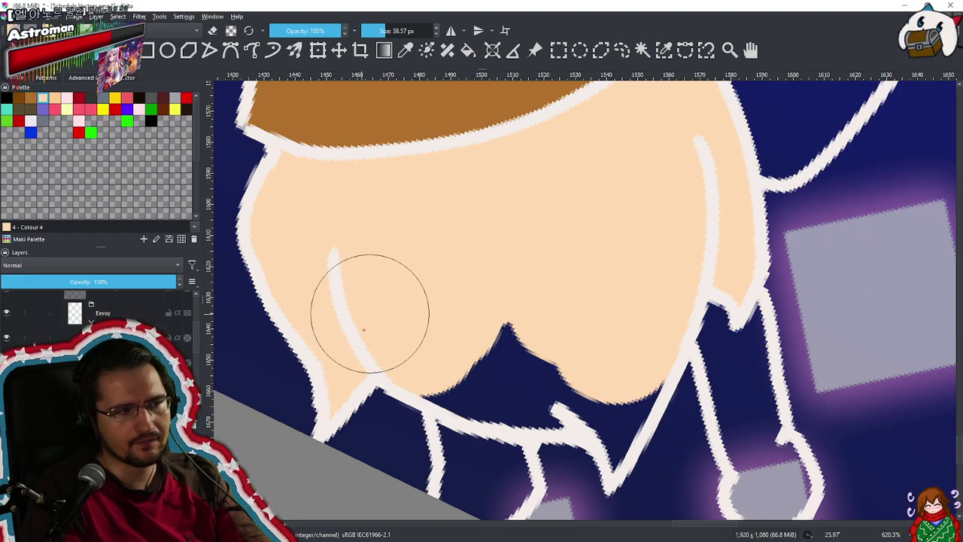
left_click_drag(369, 311, 400, 286)
mouse_move(447, 348)
left_mouse_down()
mouse_move(483, 343)
mouse_move(482, 366)
mouse_move(492, 357)
mouse_move(555, 371)
mouse_move(523, 360)
mouse_move(557, 369)
mouse_move(579, 346)
left_mouse_up()
Fill the body's pointed lower tip and the small gaps around the short fur line with peach, using a 9.41 px brush
mouse_move(611, 374)
left_mouse_down("shift")
mouse_move(560, 393)
mouse_move(588, 399)
mouse_move(640, 378)
mouse_move(618, 458)
left_mouse_up("shift")
key("ctrl+z")
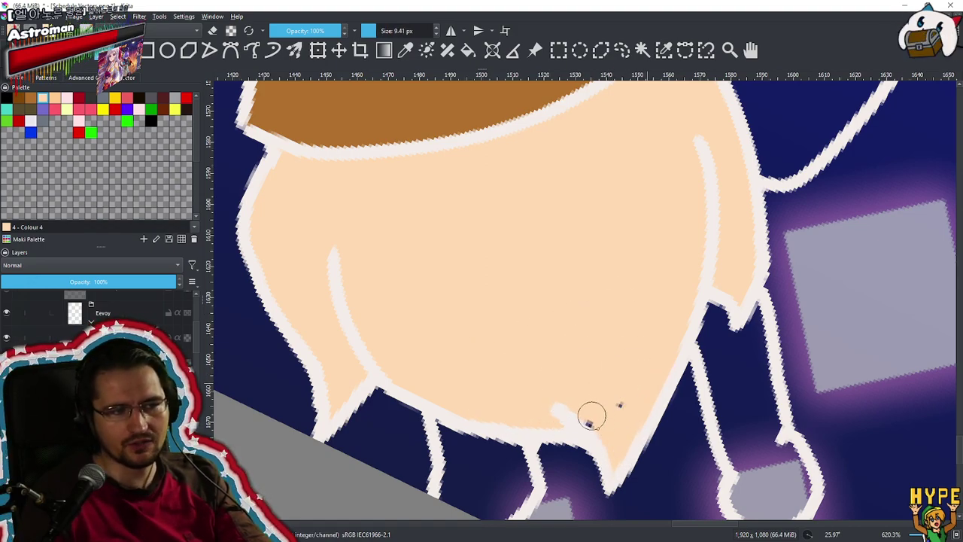
left_click_drag(653, 343, 664, 339)
left_click_drag(662, 339, 612, 333, "ctrl")
Pick the head's brown and fill the middle leg below the body down to the image edge, using a 9.41 px brush
left_click(477, 144, "ctrl")
scroll(539, 286, "up", 2)
mouse_move(484, 260)
left_mouse_down()
mouse_move(508, 294)
mouse_move(499, 324)
mouse_move(509, 339)
mouse_move(541, 309)
mouse_move(565, 328)
mouse_move(587, 311)
mouse_move(589, 272)
mouse_move(537, 286)
left_mouse_up()
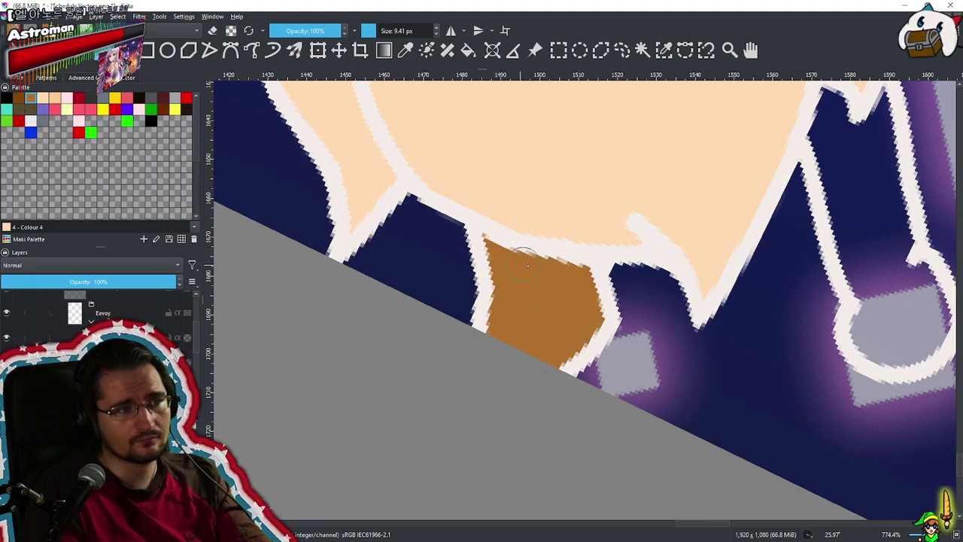
Fill the outer leg with the same brown from below the fur tips down to its rounded paw, using a 9.41 px brush
left_click_drag(588, 265, 478, 397)
mouse_move(713, 277)
left_mouse_down()
mouse_move(735, 305)
mouse_move(761, 289)
mouse_move(778, 233)
mouse_move(776, 335)
mouse_move(793, 249)
left_mouse_up()
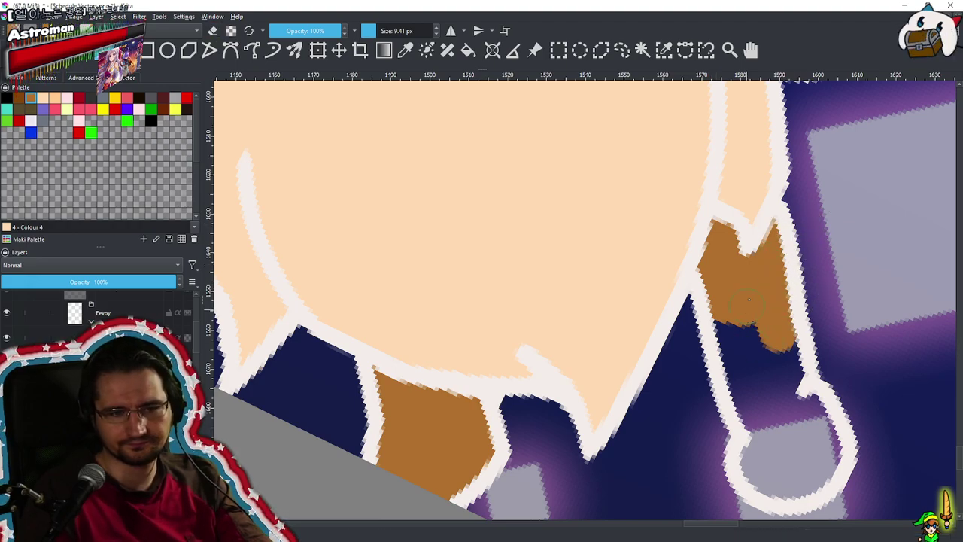
mouse_move(758, 307)
left_mouse_down()
mouse_move(763, 360)
mouse_move(727, 324)
mouse_move(760, 476)
mouse_move(769, 488)
mouse_move(807, 487)
mouse_move(827, 463)
mouse_move(825, 433)
mouse_move(805, 407)
mouse_move(792, 416)
mouse_move(783, 371)
left_mouse_up()
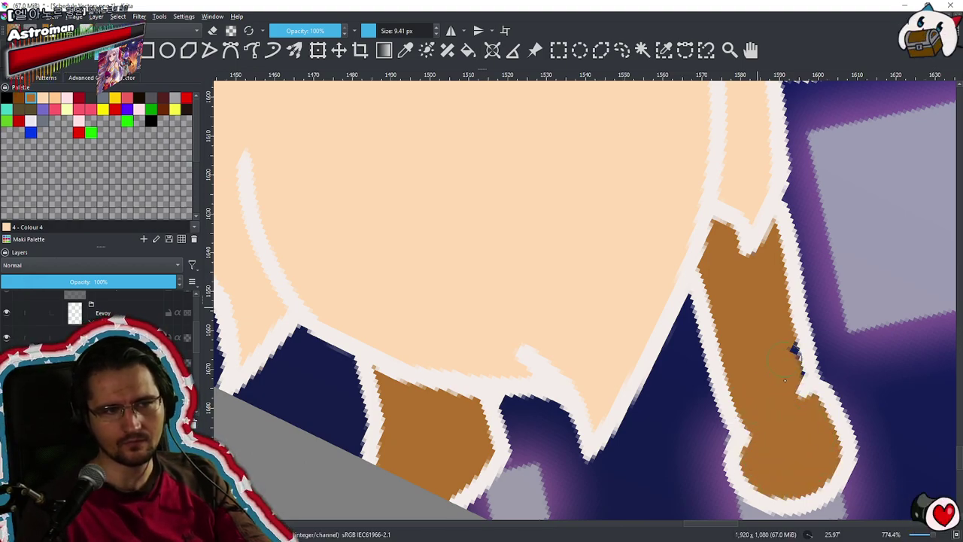
left_click_drag(764, 335, 764, 385)
left_click_drag(774, 310, 789, 179)
scroll(714, 271, "down", 8)
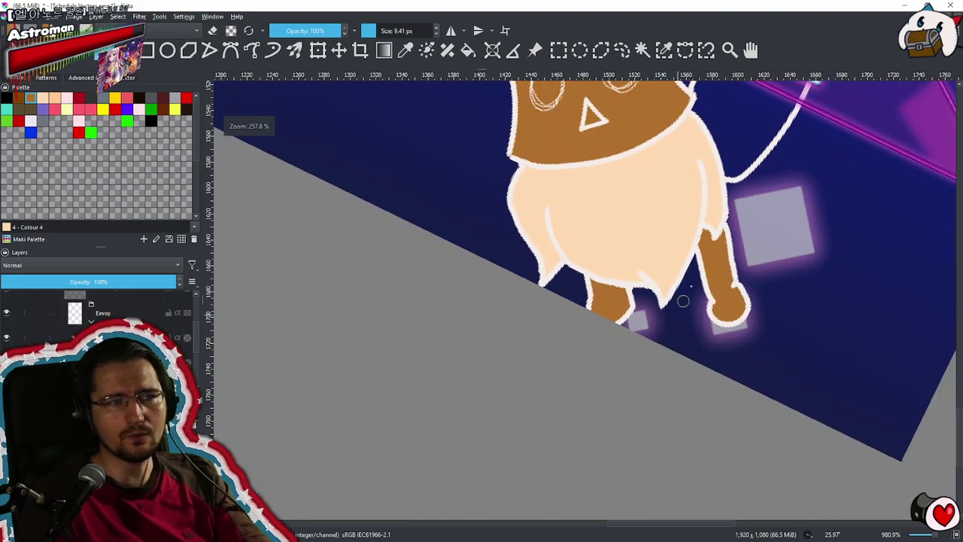
Paint a brown band along the tail's inner edge from its base beside the head up toward the subtitle lettering
scroll(669, 284, "up", 5)
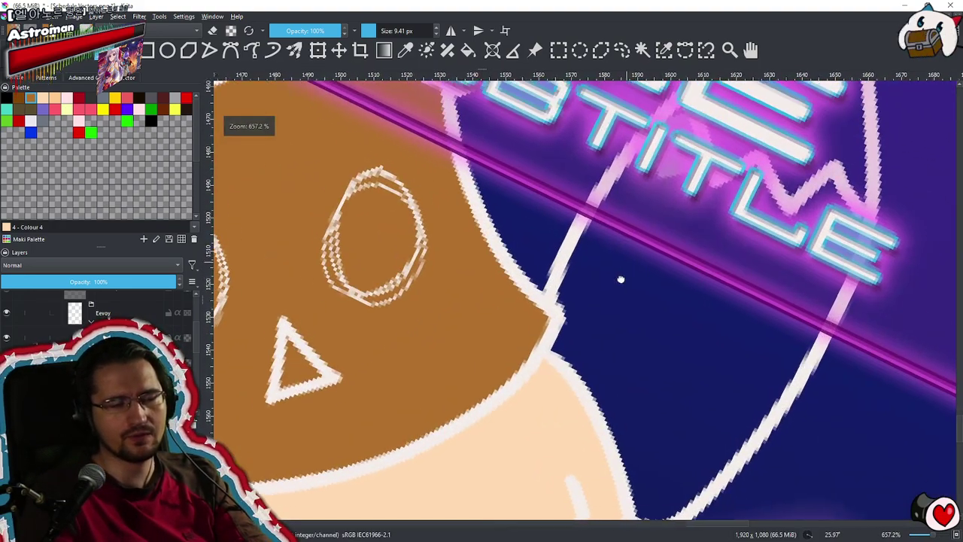
mouse_move(555, 343)
left_mouse_down()
mouse_move(552, 327)
mouse_move(573, 331)
mouse_move(551, 363)
left_mouse_up()
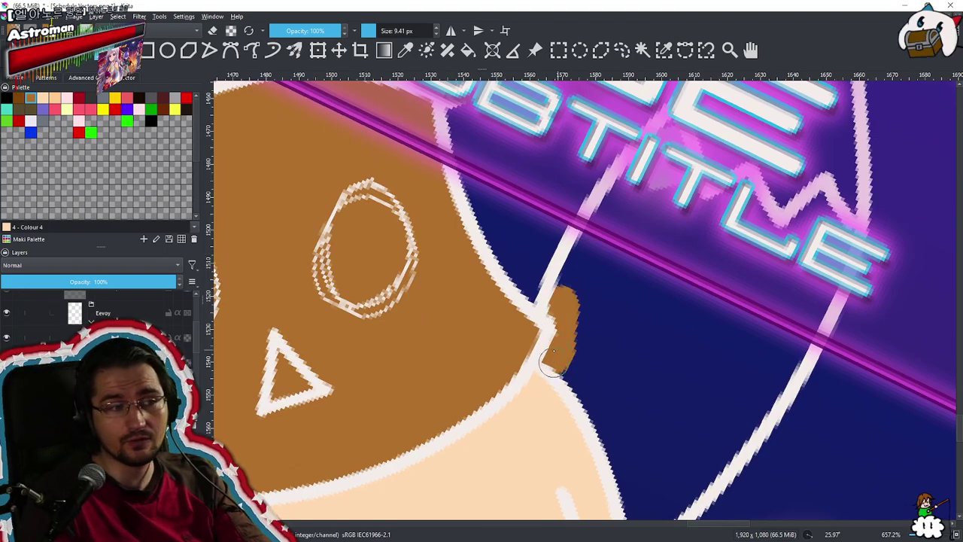
left_click_drag(572, 299, 564, 311)
left_click_drag(624, 181, 603, 228)
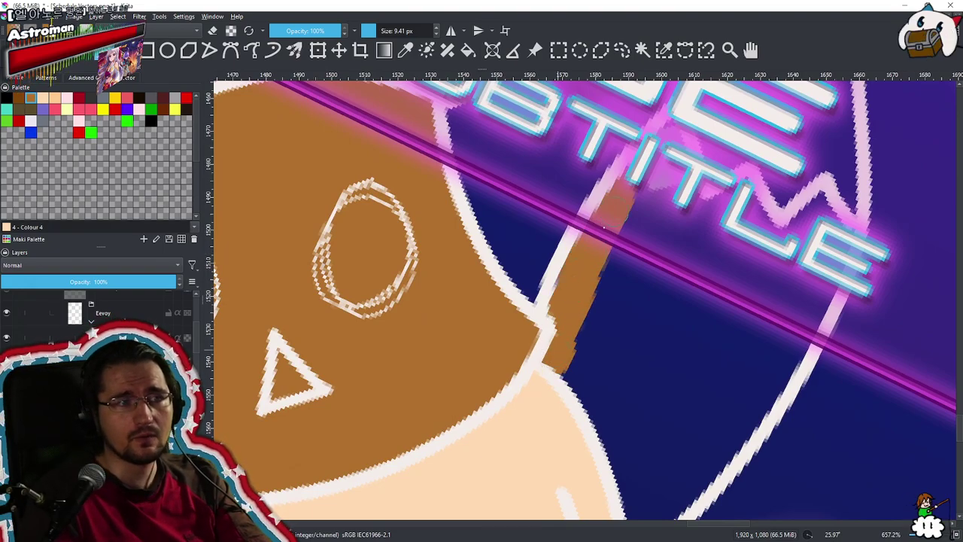
left_click_drag(629, 196, 615, 267)
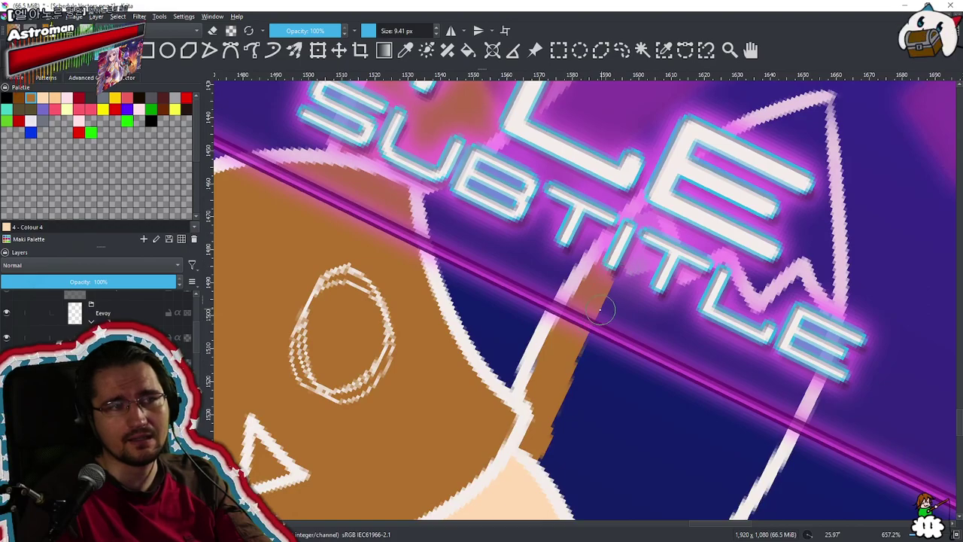
left_click_drag(599, 309, 586, 348)
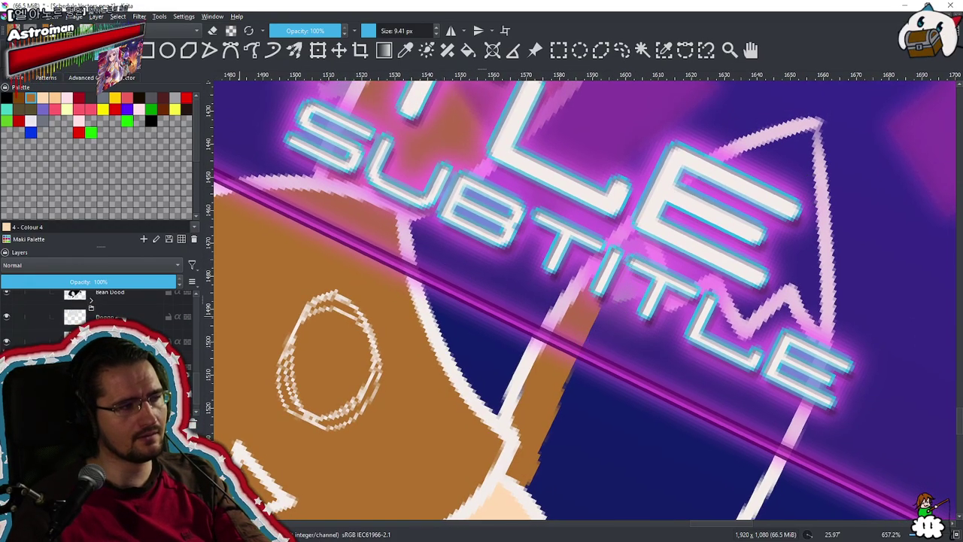
Hide the Background layer and fill the rest of the tail with brown, from the zigzag line down to its base
scroll(23, 307, "up", 5)
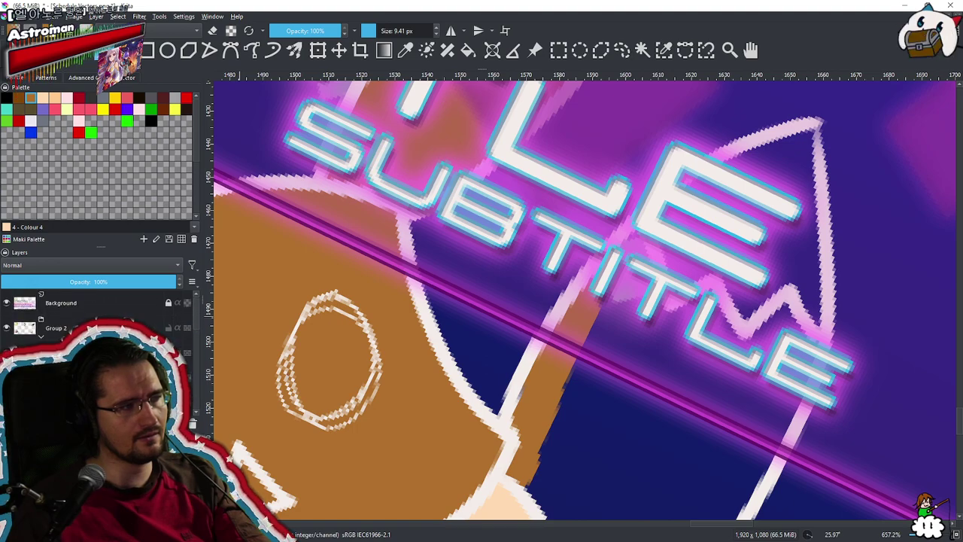
left_click(7, 303)
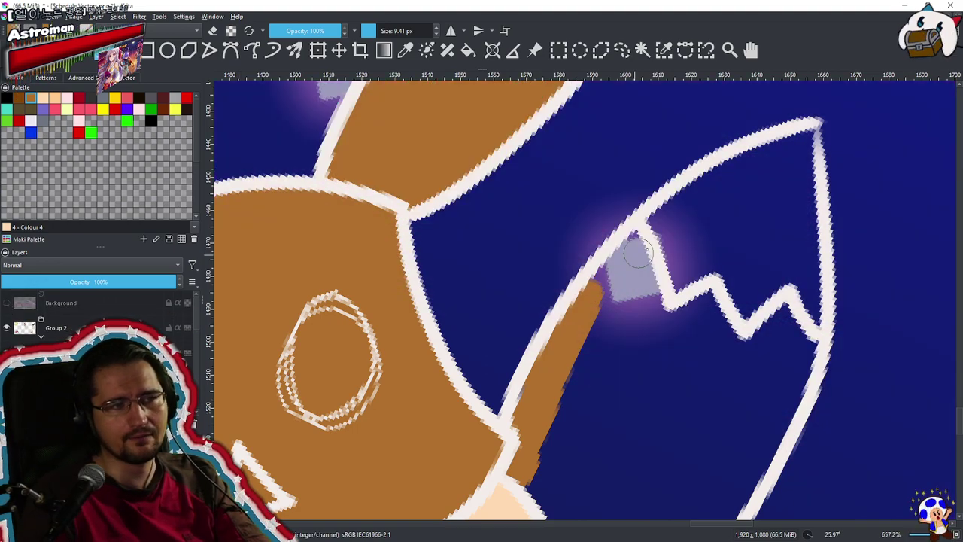
mouse_move(597, 295)
left_mouse_down()
mouse_move(635, 238)
mouse_move(648, 344)
mouse_move(708, 305)
mouse_move(739, 362)
mouse_move(780, 319)
mouse_move(807, 350)
mouse_move(793, 390)
mouse_move(769, 409)
mouse_move(742, 395)
mouse_move(770, 356)
mouse_move(721, 369)
left_mouse_up()
mouse_move(658, 335)
left_mouse_down()
mouse_move(608, 318)
mouse_move(591, 358)
mouse_move(603, 380)
mouse_move(565, 407)
mouse_move(531, 504)
mouse_move(663, 354)
mouse_move(587, 467)
mouse_move(640, 391)
mouse_move(602, 451)
mouse_move(634, 415)
mouse_move(662, 421)
mouse_move(688, 411)
mouse_move(630, 472)
left_mouse_up()
mouse_move(617, 395)
left_mouse_down()
mouse_move(645, 324)
mouse_move(612, 369)
mouse_move(628, 428)
mouse_move(651, 443)
mouse_move(672, 424)
mouse_move(682, 362)
left_mouse_up()
scroll(626, 428, "down", 5)
mouse_move(666, 450)
left_mouse_down()
mouse_move(729, 380)
mouse_move(824, 239)
left_mouse_up()
mouse_move(796, 298)
left_mouse_down()
mouse_move(772, 316)
mouse_move(760, 299)
mouse_move(771, 241)
mouse_move(754, 264)
mouse_move(755, 247)
mouse_move(679, 403)
mouse_move(650, 384)
mouse_move(640, 291)
mouse_move(617, 329)
left_mouse_up()
Pick the body's peach and fill the tail tip above the zigzag line with it
left_click(525, 393, "ctrl")
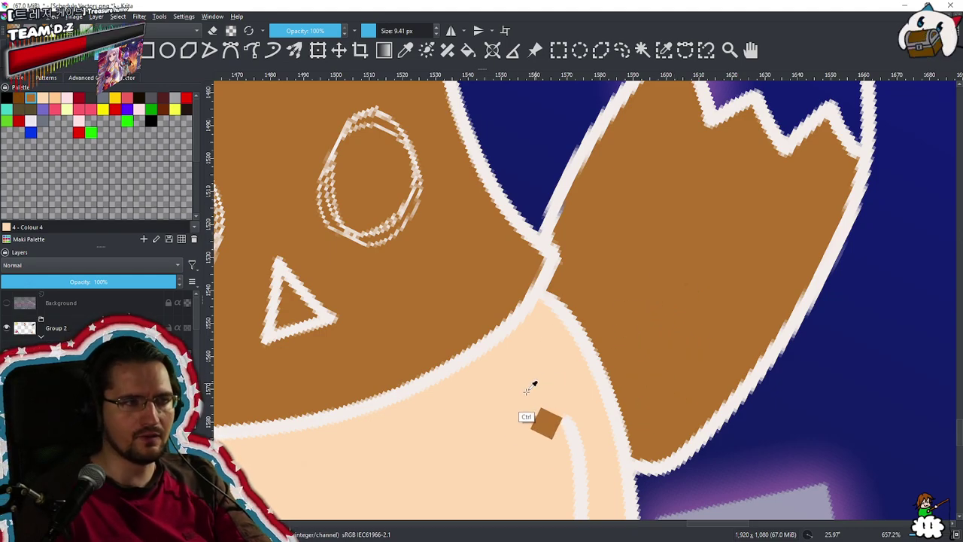
left_click_drag(578, 330, 497, 497)
mouse_move(655, 190)
left_mouse_down()
mouse_move(615, 209)
mouse_move(717, 139)
mouse_move(711, 147)
mouse_move(758, 125)
mouse_move(775, 283)
left_mouse_up()
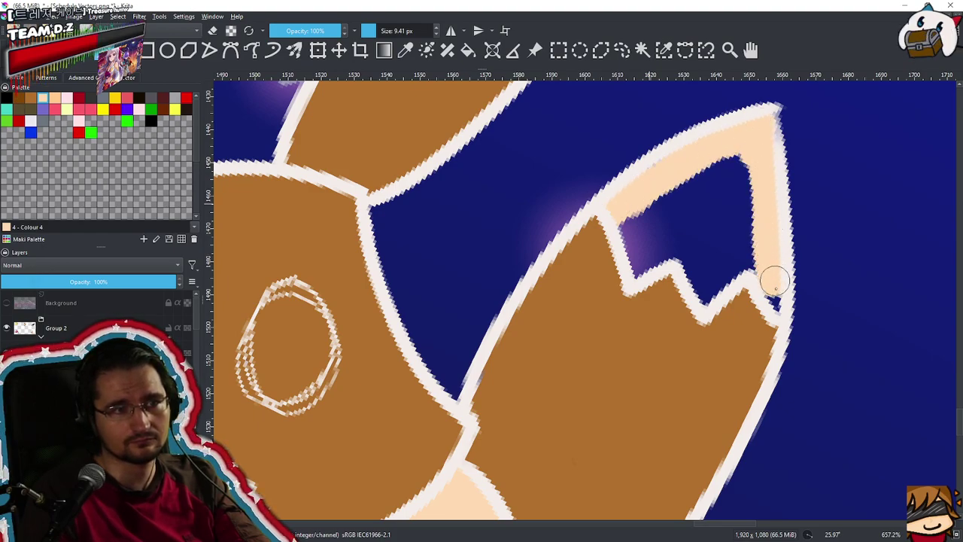
mouse_move(705, 293)
left_mouse_down()
mouse_move(732, 271)
mouse_move(711, 295)
left_mouse_up()
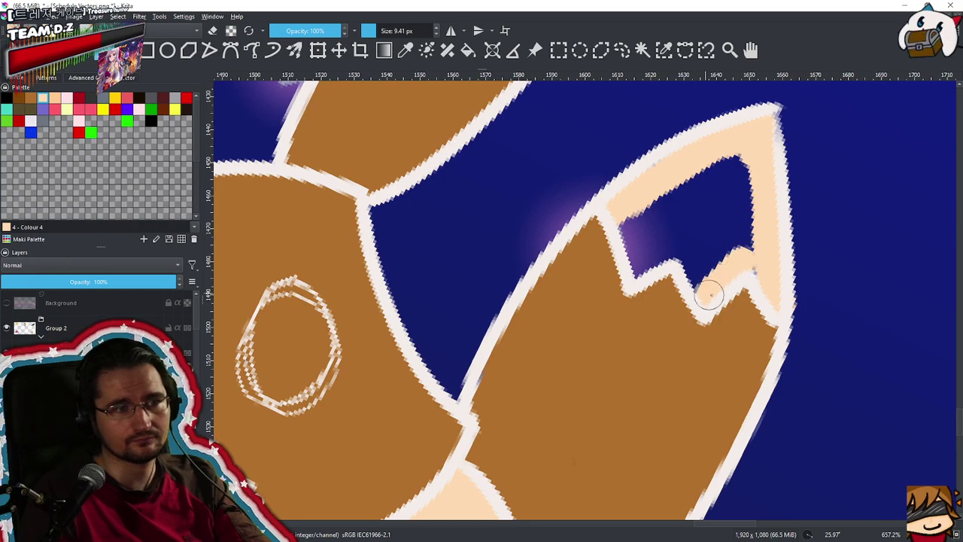
mouse_move(766, 267)
left_mouse_down()
mouse_move(715, 273)
mouse_move(708, 249)
mouse_move(701, 255)
mouse_move(681, 230)
mouse_move(633, 211)
mouse_move(642, 270)
mouse_move(674, 234)
mouse_move(686, 238)
mouse_move(670, 201)
mouse_move(660, 204)
mouse_move(745, 176)
mouse_move(746, 202)
left_mouse_up()
Reset the canvas rotation to review the coloured characters on the whole image, and show the Background layer again
scroll(751, 236, "down", 10)
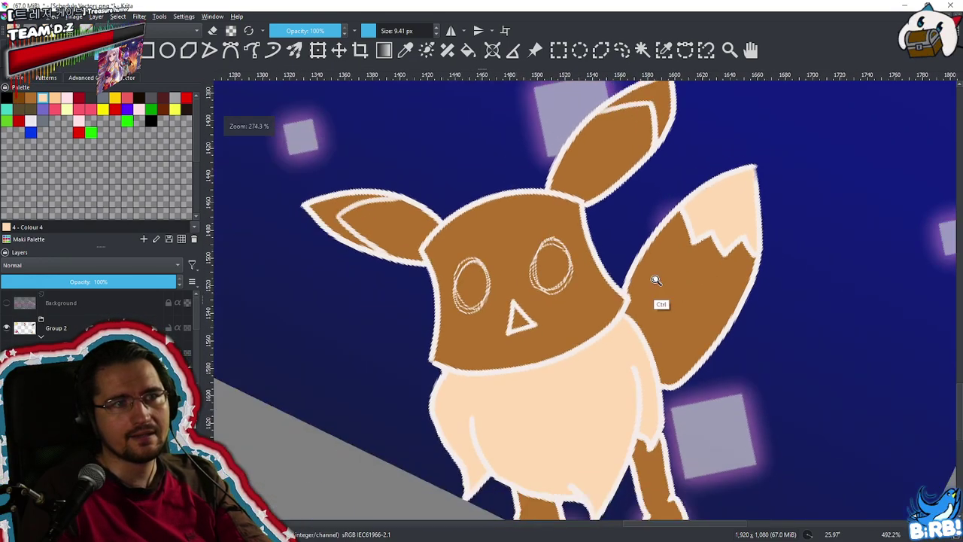
scroll(637, 387, "down", 5)
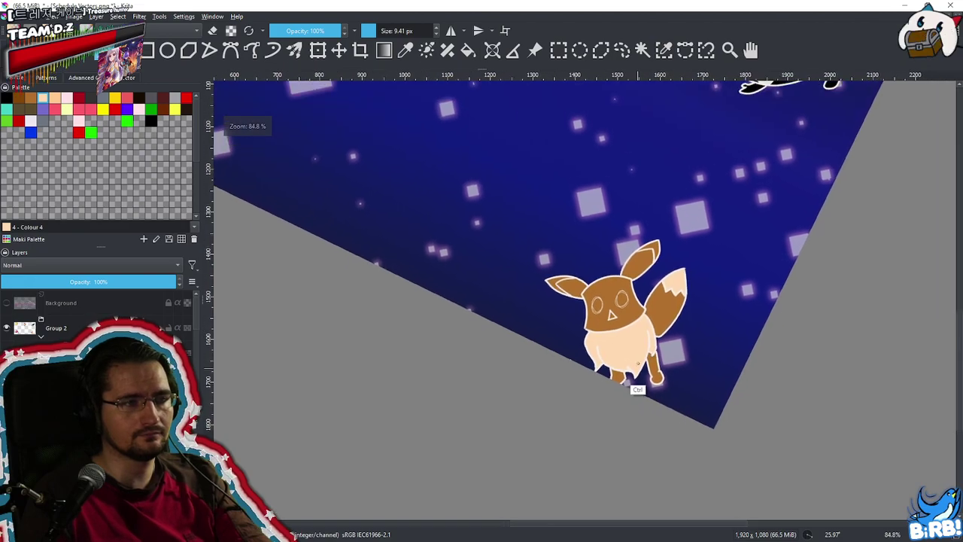
left_click_drag(625, 373, 687, 367)
key("5")
left_click_drag(477, 437, 563, 449)
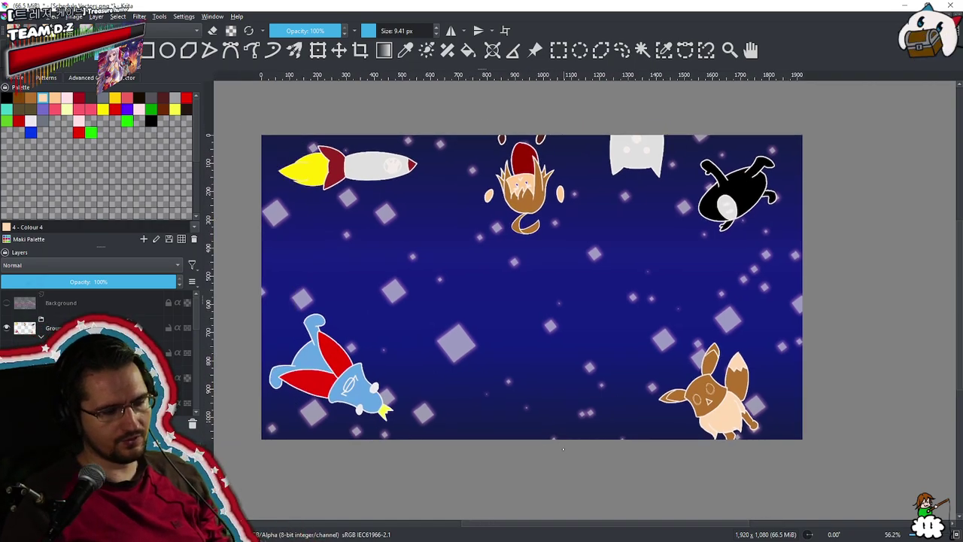
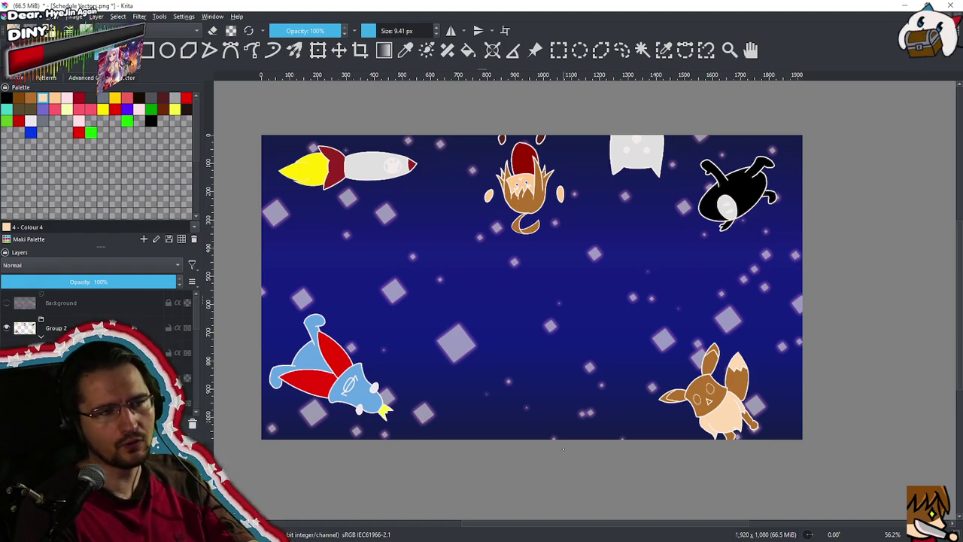
mouse_move(574, 378)
left_mouse_down()
mouse_move(564, 414)
mouse_move(574, 390)
left_mouse_up()
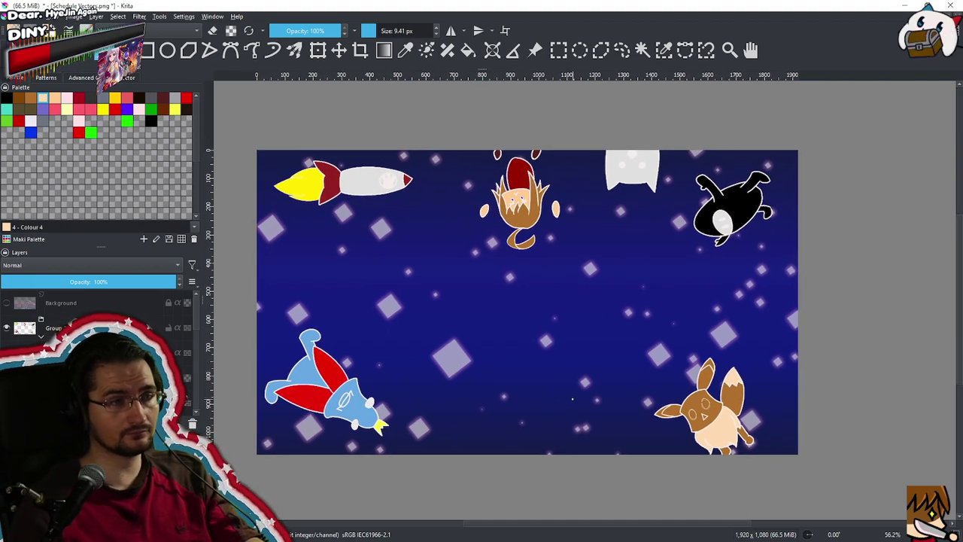
scroll(570, 362, "up", 1)
left_click_drag(535, 344, 591, 345)
scroll(581, 332, "up", 1)
scroll(504, 339, "down", 1)
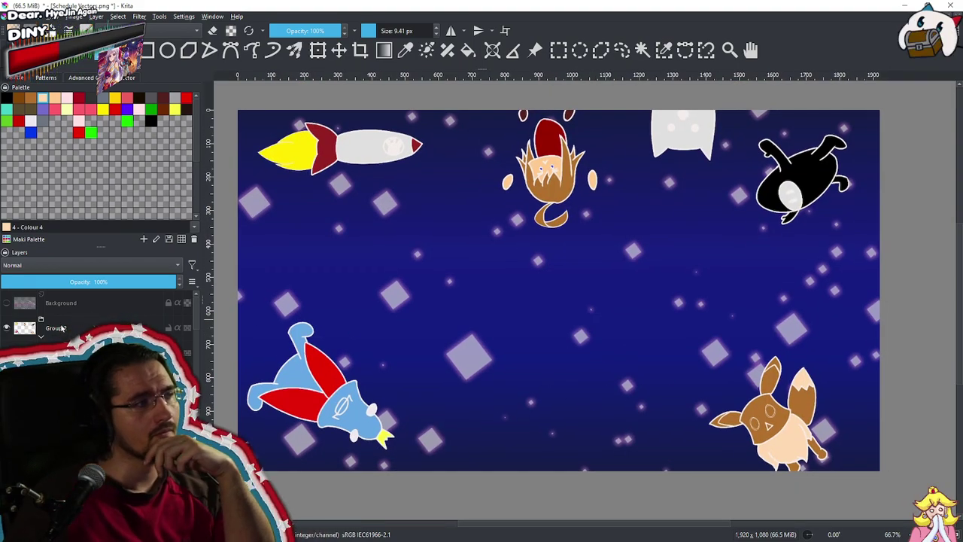
left_click(6, 304)
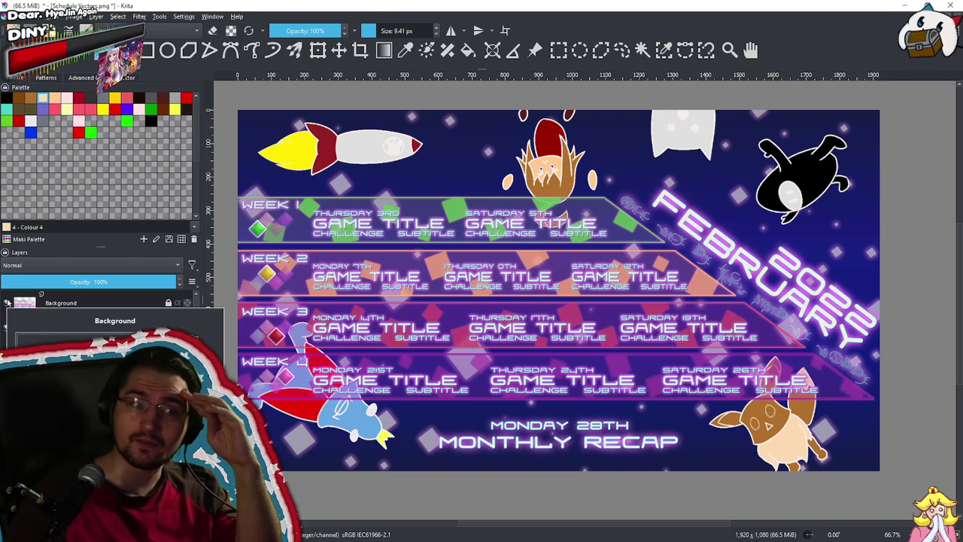
In the Rocket Floof group, recolour the outlines of the flame, fins and rear hull grey with a 62.46 px brush
scroll(98, 324, "down", 2)
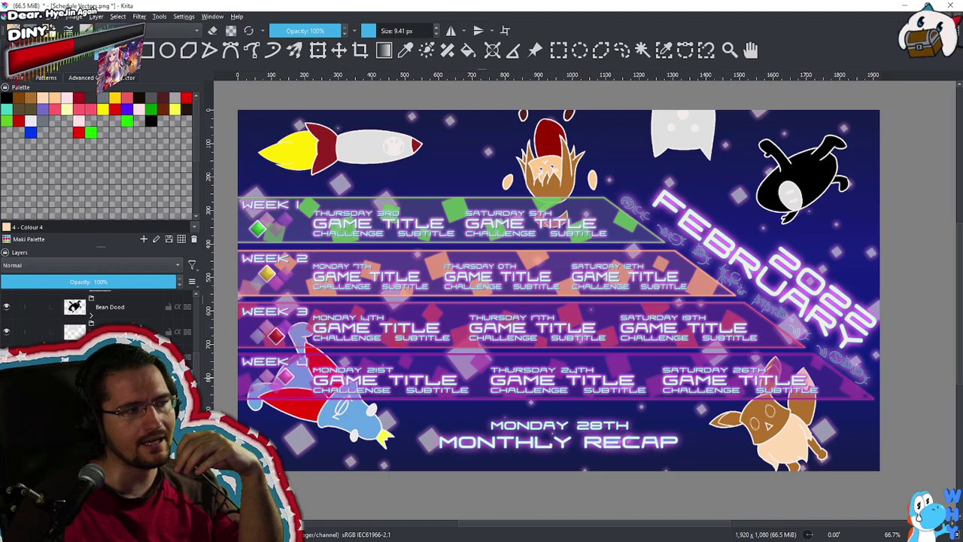
scroll(97, 323, "up", 4)
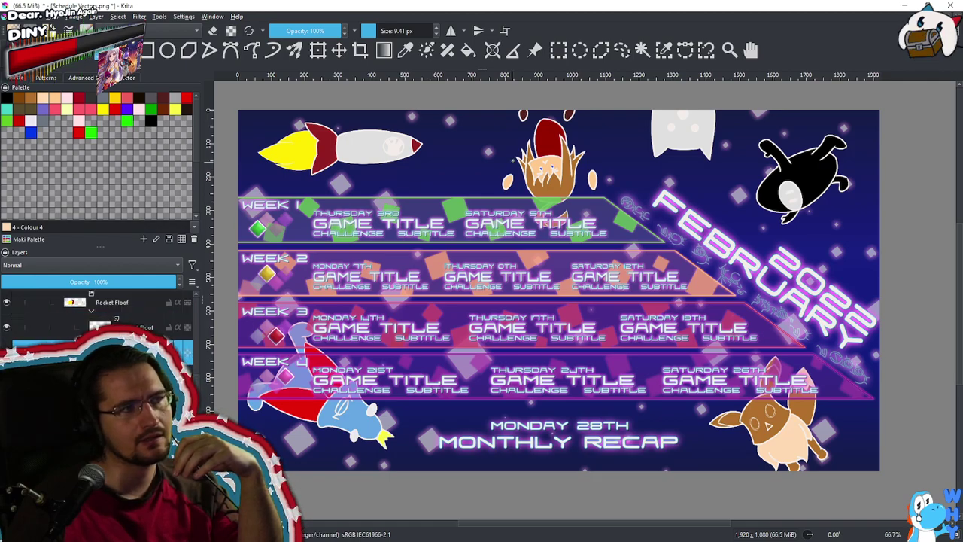
scroll(372, 153, "up", 2)
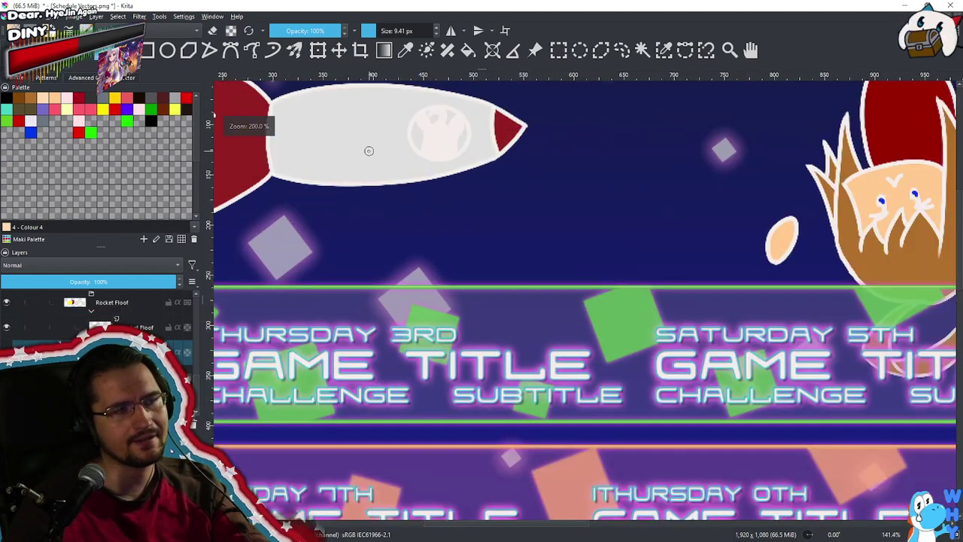
scroll(349, 155, "up", 1)
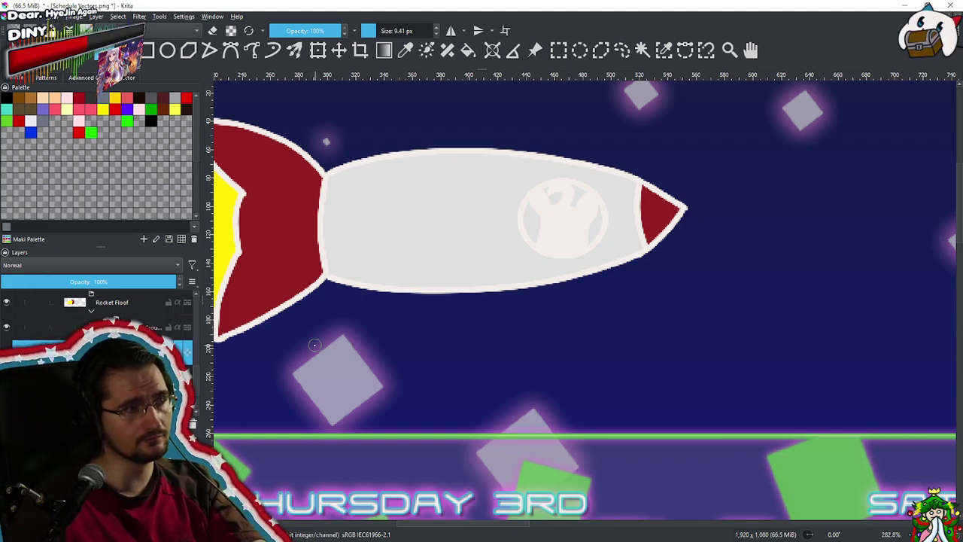
left_click_drag(377, 243, 454, 223)
left_click_drag(424, 257, 510, 255)
mouse_move(456, 205)
left_mouse_down()
mouse_move(425, 286)
mouse_move(413, 188)
mouse_move(334, 130)
mouse_move(290, 188)
mouse_move(287, 226)
left_mouse_up()
mouse_move(310, 258)
left_mouse_down()
mouse_move(357, 278)
mouse_move(432, 281)
left_mouse_up()
mouse_move(426, 218)
left_mouse_down()
mouse_move(286, 234)
mouse_move(230, 301)
mouse_move(305, 293)
left_mouse_up()
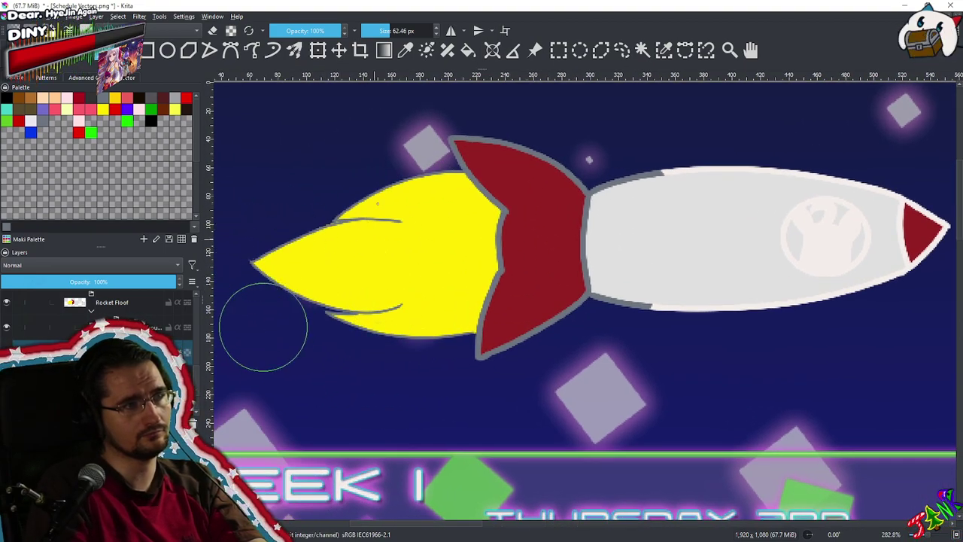
Recolour the remaining outlines of the rocket's hull, nose cone and porthole character grey with the same brush
mouse_move(537, 236)
left_mouse_down()
mouse_move(688, 241)
mouse_move(799, 288)
mouse_move(901, 269)
mouse_move(832, 316)
mouse_move(650, 318)
left_mouse_up()
scroll(632, 248, "down", 6)
left_click_drag(742, 243, 651, 257)
scroll(647, 258, "up", 3)
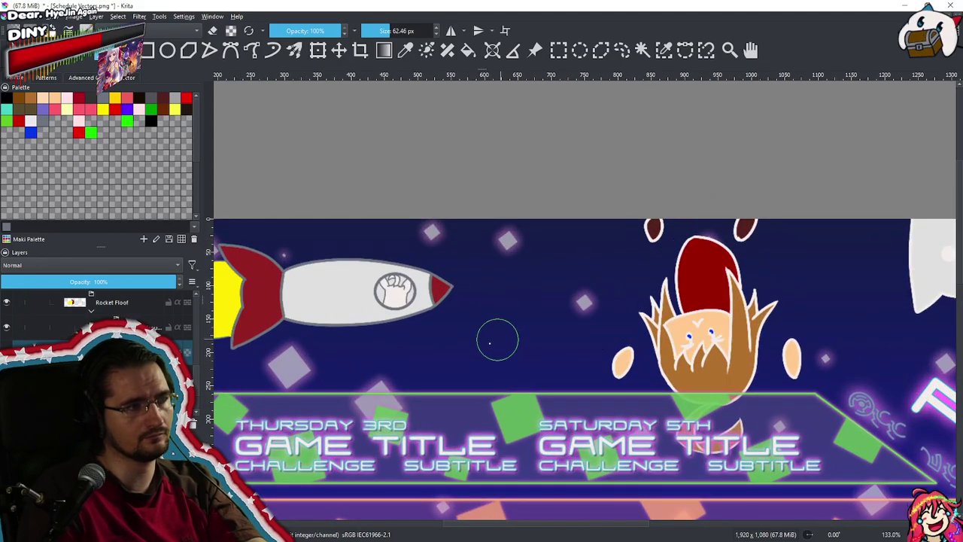
Fill the ear of the character in the rocket's porthole with the palette red Colour 66, using a 5.02 px brush
scroll(425, 331, "up", 6)
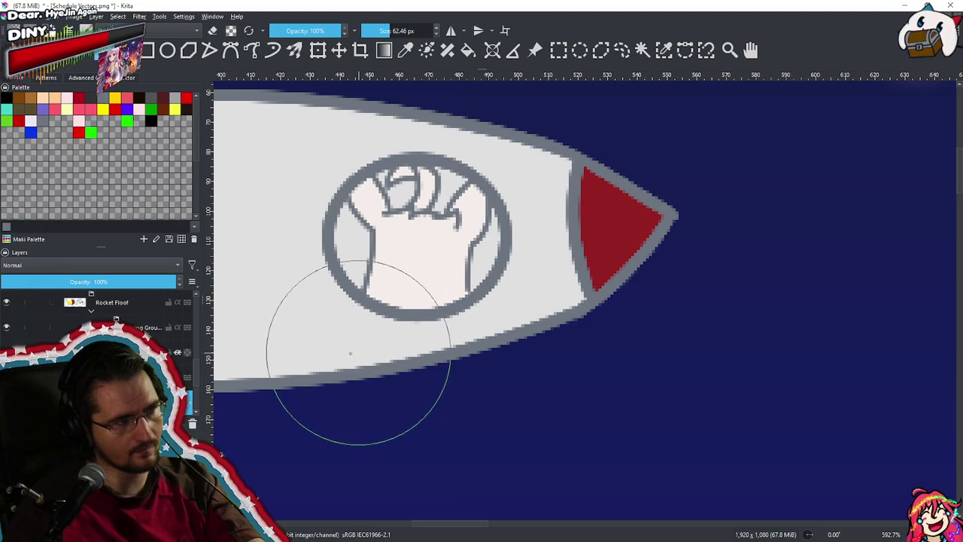
scroll(98, 352, "down", 1)
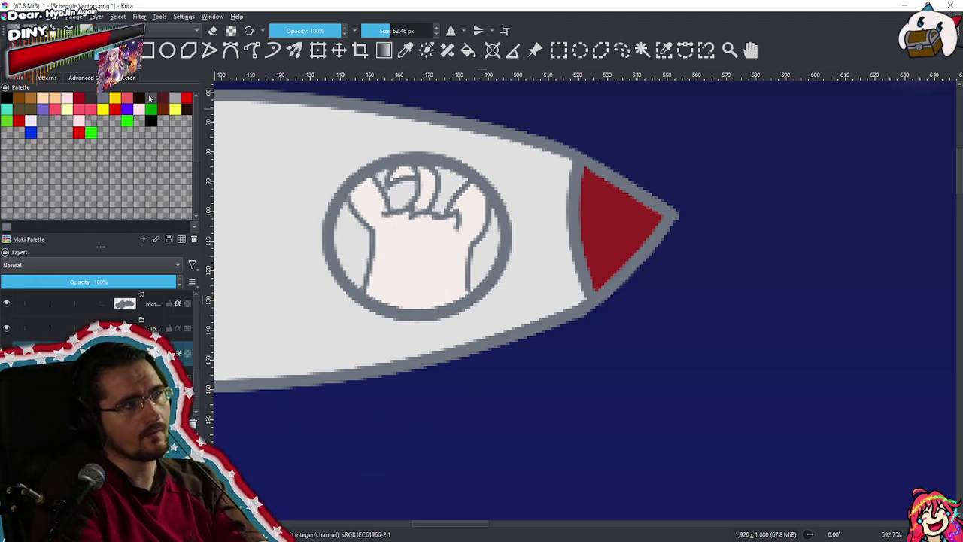
left_click(20, 121)
mouse_move(455, 219)
left_mouse_down("shift")
mouse_move(440, 225)
mouse_move(455, 228)
mouse_move(467, 205)
left_mouse_up("shift")
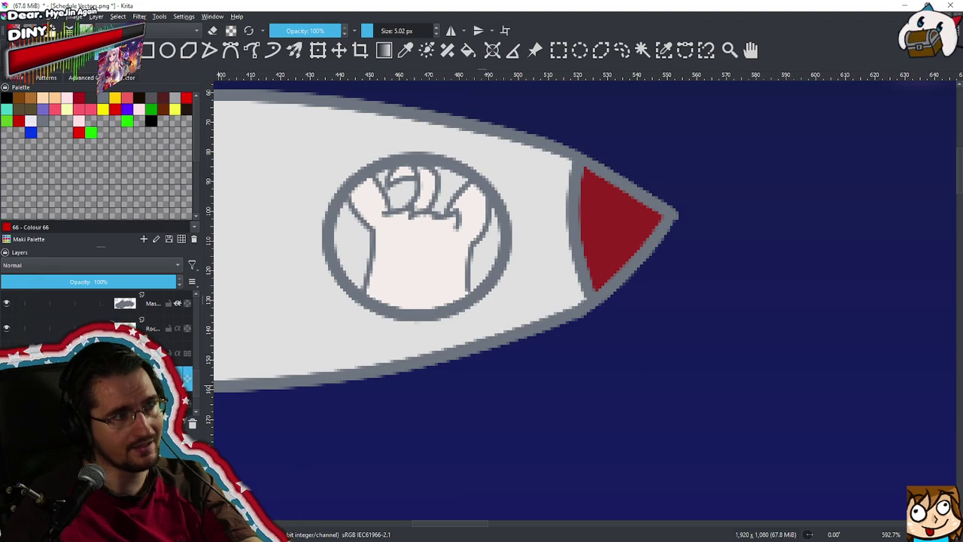
left_click_drag(357, 197, 364, 192)
key("ctrl+z")
mouse_move(454, 208)
left_mouse_down()
mouse_move(474, 234)
mouse_move(478, 194)
mouse_move(477, 216)
left_mouse_up()
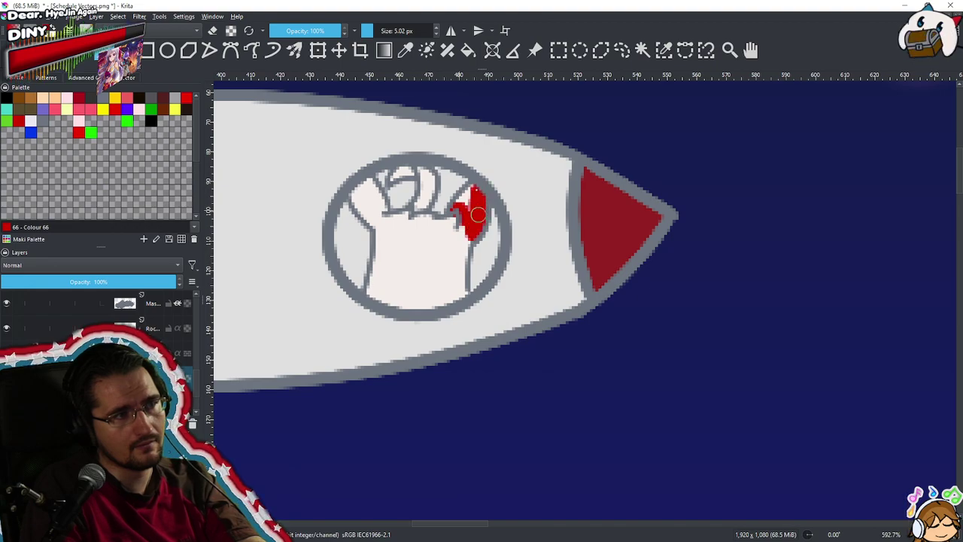
scroll(447, 251, "up", 3)
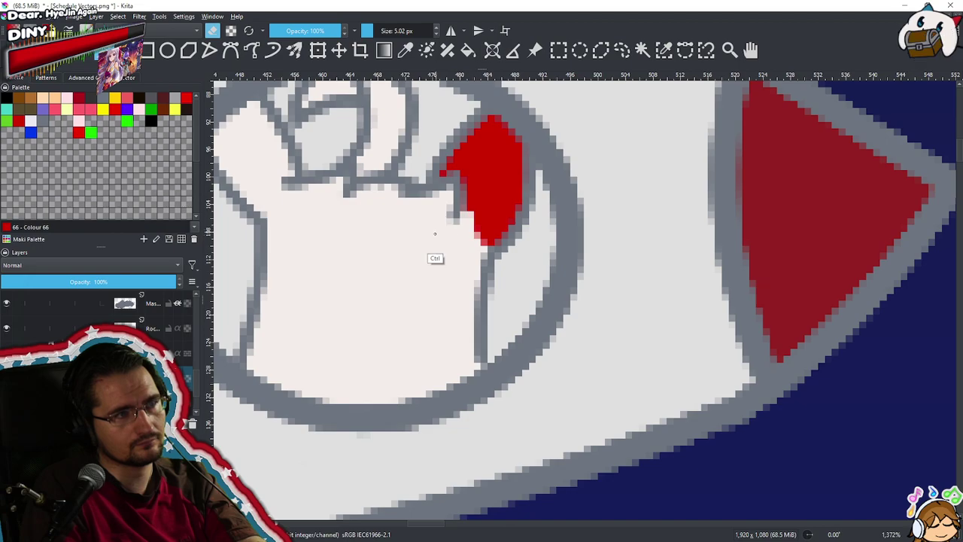
scroll(434, 234, "down", 4)
scroll(465, 198, "up", 1)
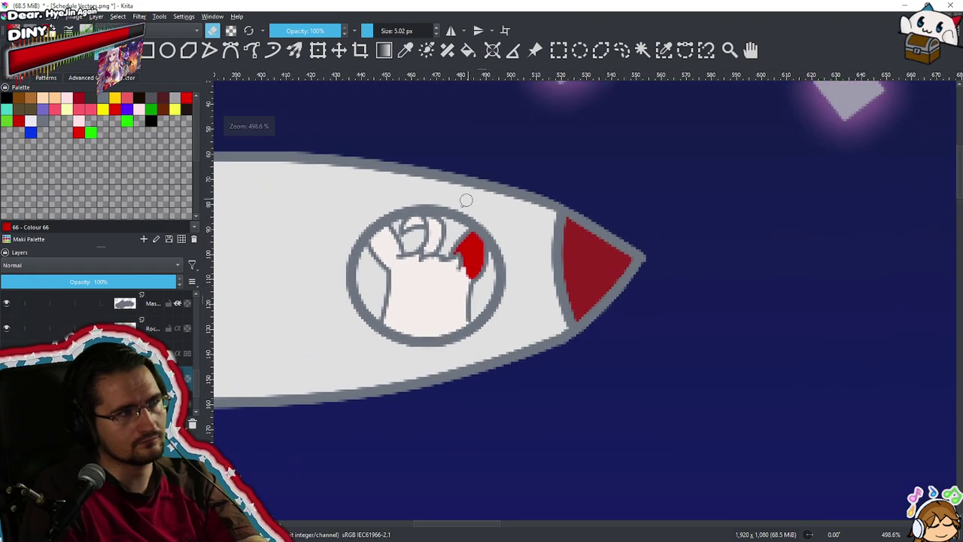
Switch the colour palette to Floof Palette and choose its Right Ear red
left_click(11, 240)
scroll(55, 313, "up", 3)
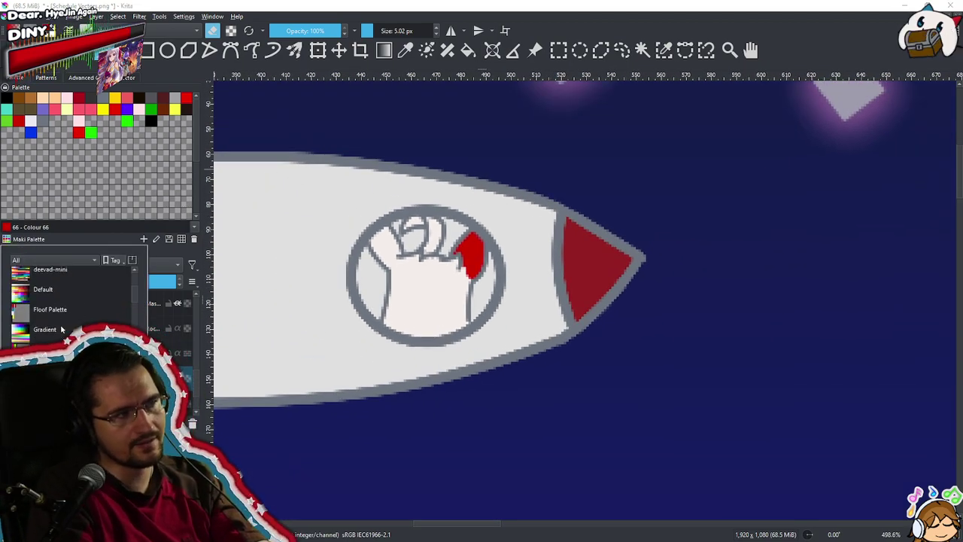
left_click(47, 338)
left_click(9, 101)
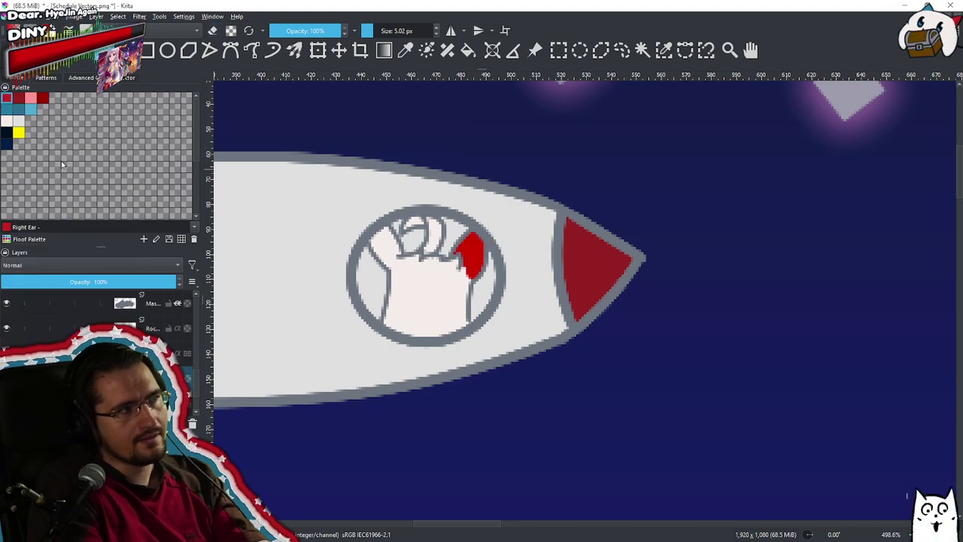
Repaint the red ear of the rocket's porthole character with the Right Ear colour, using the 5.02 px brush
scroll(481, 271, "up", 4)
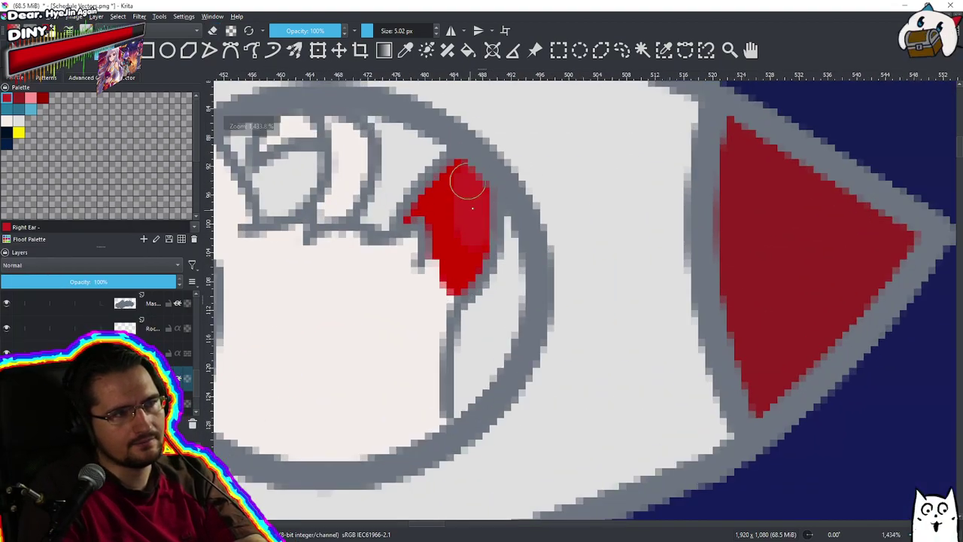
left_click_drag(468, 263, 458, 279)
key("e")
mouse_move(429, 213)
left_mouse_down()
mouse_move(450, 187)
mouse_move(434, 192)
left_mouse_up()
mouse_move(399, 281)
left_mouse_down()
mouse_move(467, 204)
mouse_move(456, 267)
mouse_move(468, 291)
mouse_move(455, 170)
left_mouse_up()
key("e")
mouse_move(422, 211)
left_mouse_down()
mouse_move(437, 218)
mouse_move(468, 290)
mouse_move(474, 188)
mouse_move(472, 203)
left_mouse_up()
mouse_move(464, 248)
left_mouse_down()
mouse_move(458, 178)
mouse_move(426, 211)
mouse_move(473, 181)
mouse_move(469, 172)
mouse_move(482, 183)
mouse_move(611, 186)
left_mouse_up()
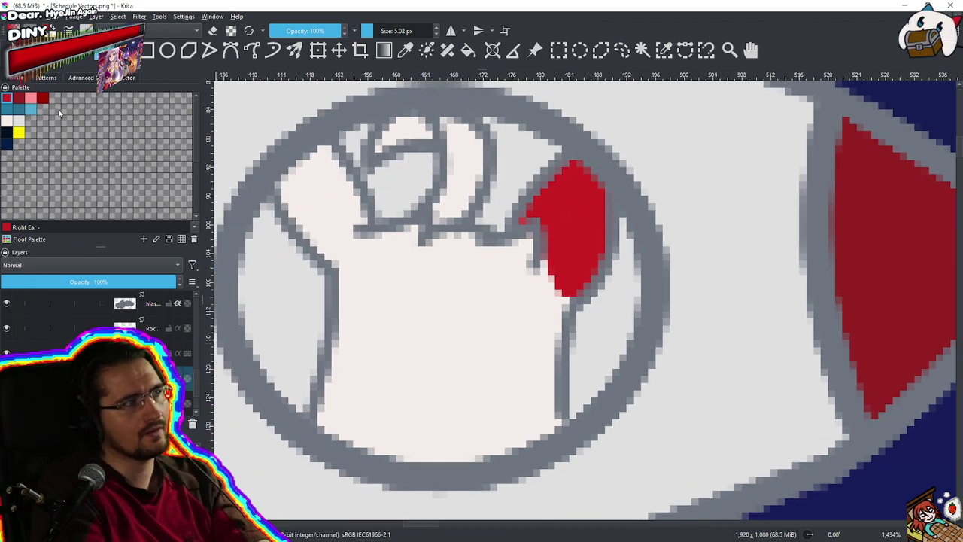
Fill the porthole character's opposite ear and the small curved hair tuft on its side with the Left Ear blue
mouse_move(311, 174)
left_mouse_down()
mouse_move(331, 192)
mouse_move(328, 240)
mouse_move(362, 272)
mouse_move(380, 225)
mouse_move(372, 255)
mouse_move(358, 205)
left_mouse_up()
mouse_move(341, 173)
left_mouse_down()
mouse_move(347, 199)
mouse_move(368, 216)
left_mouse_up()
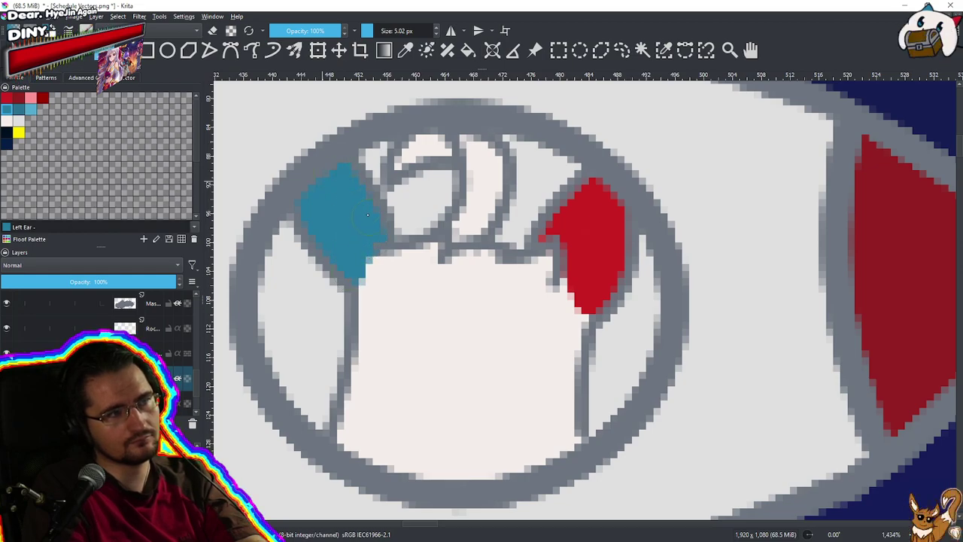
mouse_move(424, 161)
left_mouse_down()
mouse_move(412, 148)
mouse_move(427, 153)
left_mouse_up()
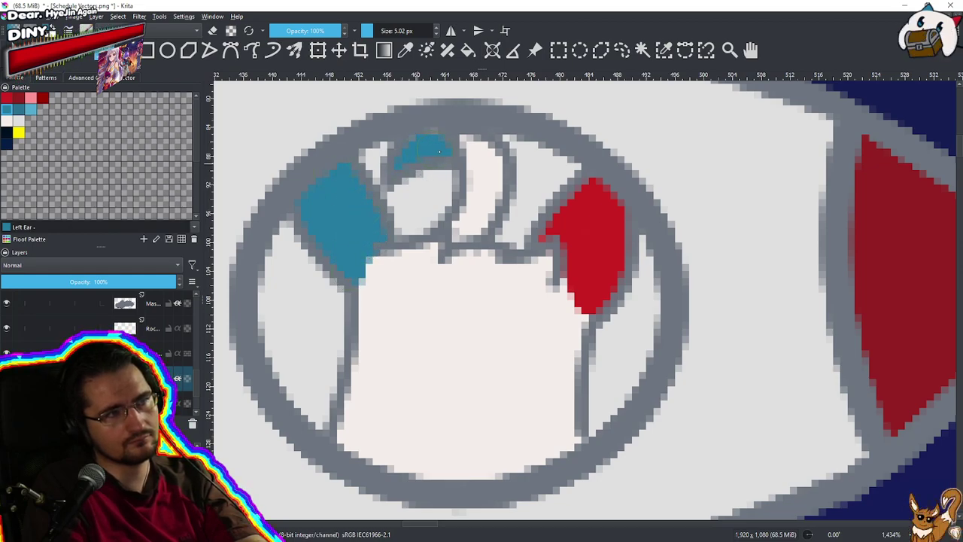
key("e")
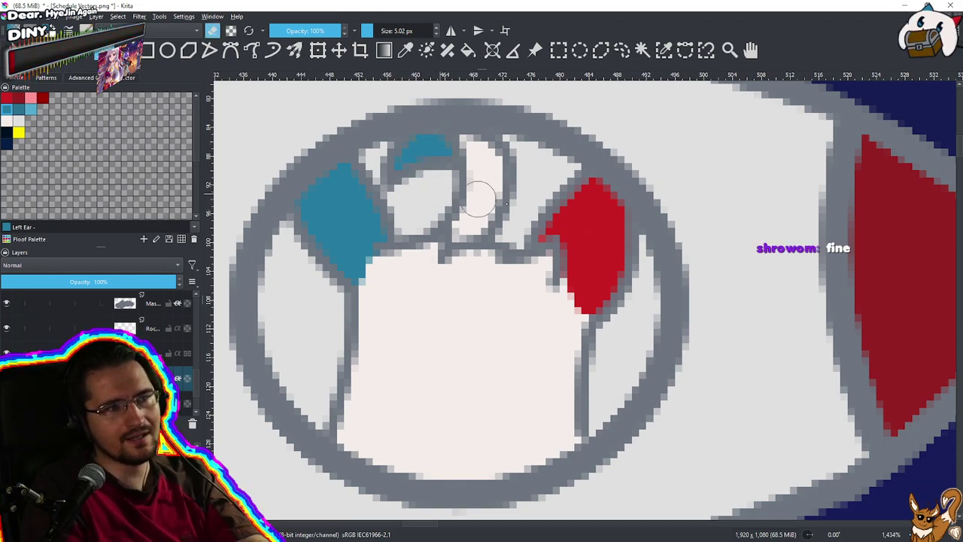
key("e")
Fill the hair strand beside the blue tuft with the Right Ear red and erase the paint below its outline
mouse_move(465, 143)
left_mouse_down()
mouse_move(482, 176)
mouse_move(482, 211)
mouse_move(482, 202)
mouse_move(471, 221)
left_mouse_up()
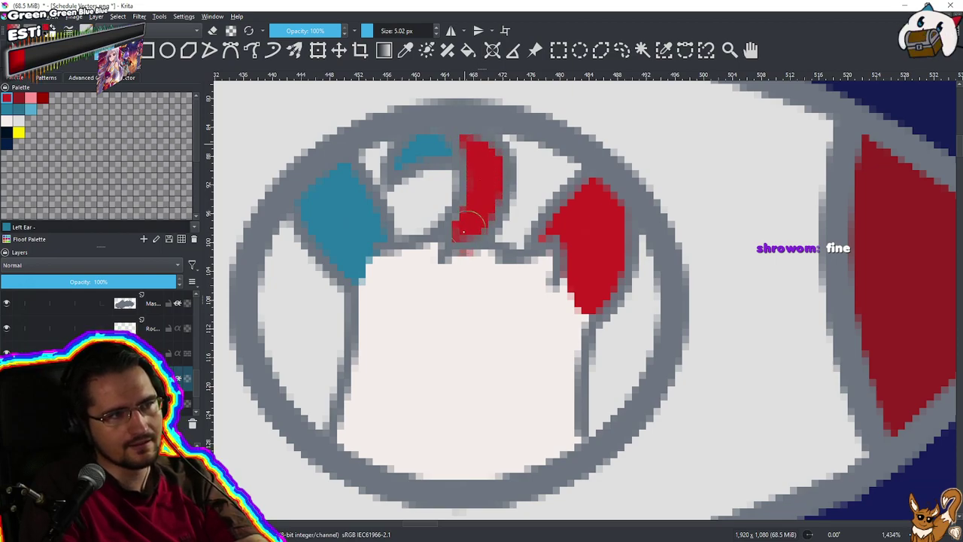
key("e")
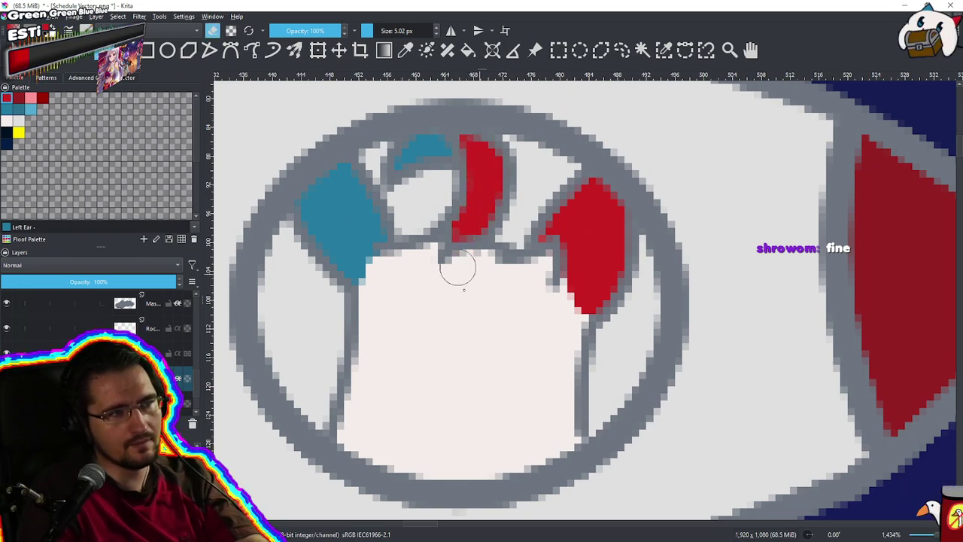
scroll(455, 286, "down", 5)
left_click_drag(431, 367, 429, 371)
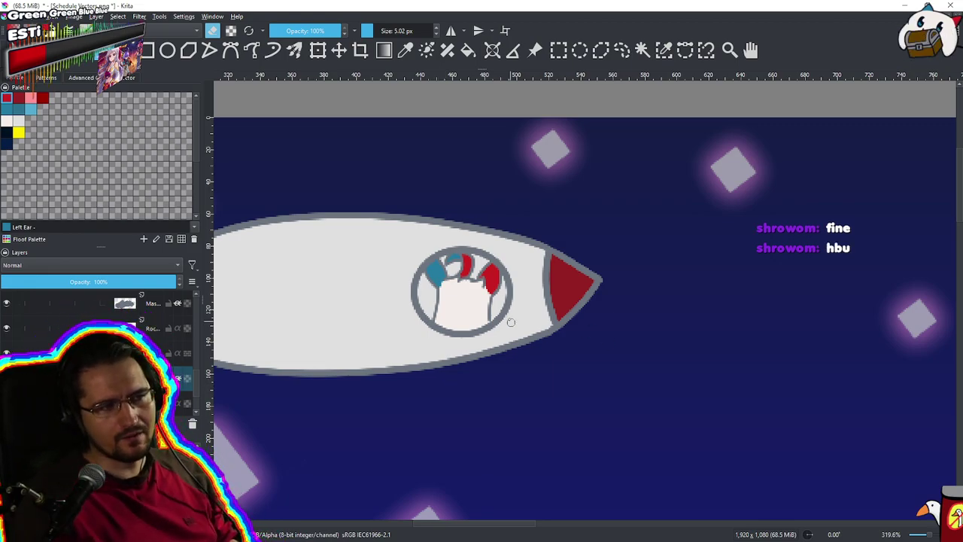
left_click_drag(476, 303, 483, 337)
Paint a red cheek below the blue ear and a blue cheek below the red ear on the porthole character
scroll(468, 349, "up", 5)
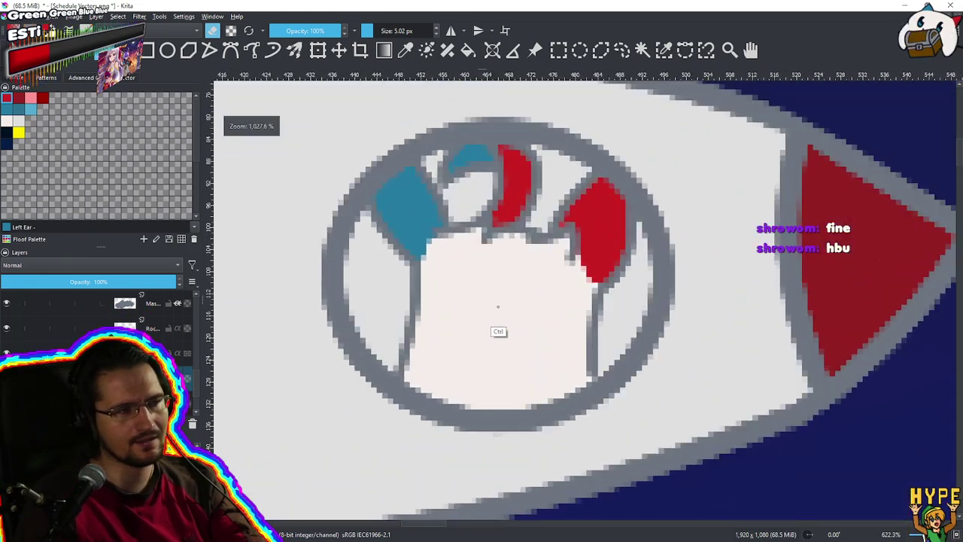
key("e")
mouse_move(441, 350)
left_mouse_down()
mouse_move(446, 361)
mouse_move(430, 349)
mouse_move(439, 362)
mouse_move(442, 351)
left_mouse_up()
key("ctrl+z")
left_click(411, 201, "ctrl")
left_click_drag(576, 355, 551, 375)
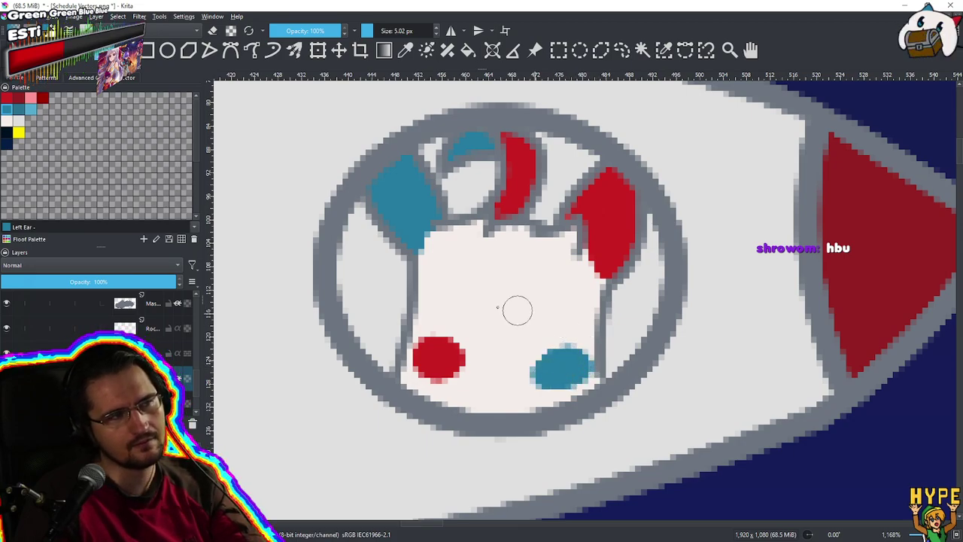
Paint two oval eyes in the palette's dark Line colour and erase a highlight notch from each with a 3.37 px brush
left_click(7, 133)
mouse_move(481, 287)
left_mouse_down()
mouse_move(532, 299)
mouse_move(538, 308)
mouse_move(534, 288)
mouse_move(532, 319)
mouse_move(539, 296)
mouse_move(506, 250)
mouse_move(497, 281)
mouse_move(544, 199)
mouse_move(496, 284)
left_mouse_up()
key("e")
key("ctrl+z")
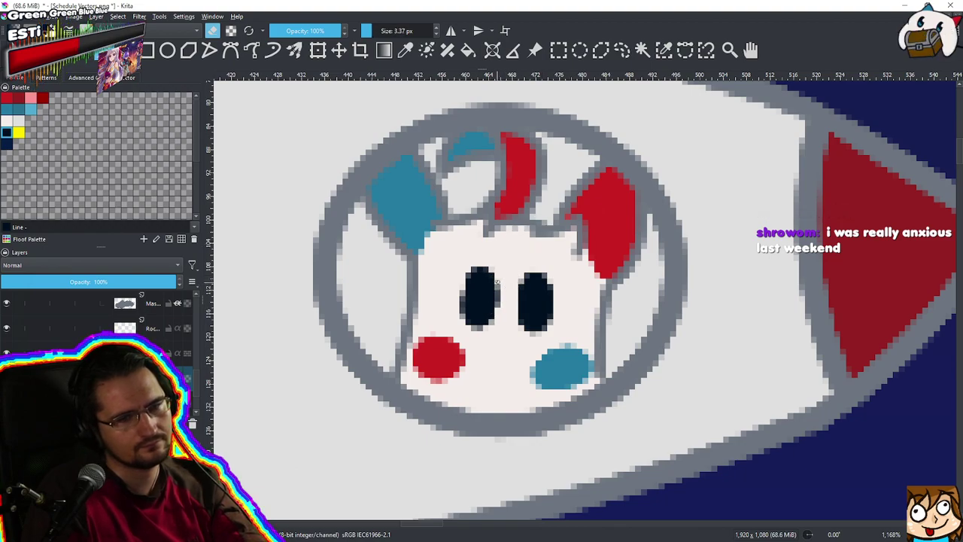
left_click_drag(550, 285, 541, 290)
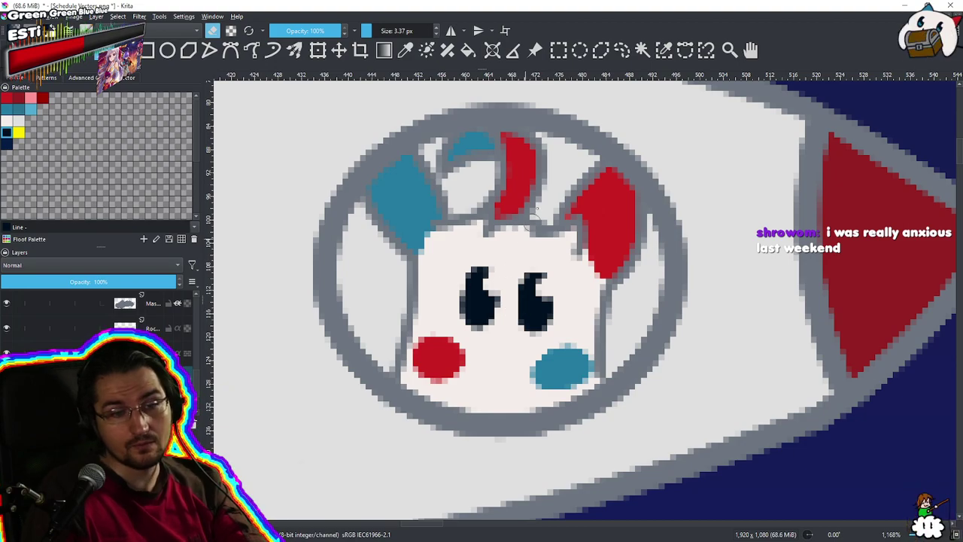
key("e")
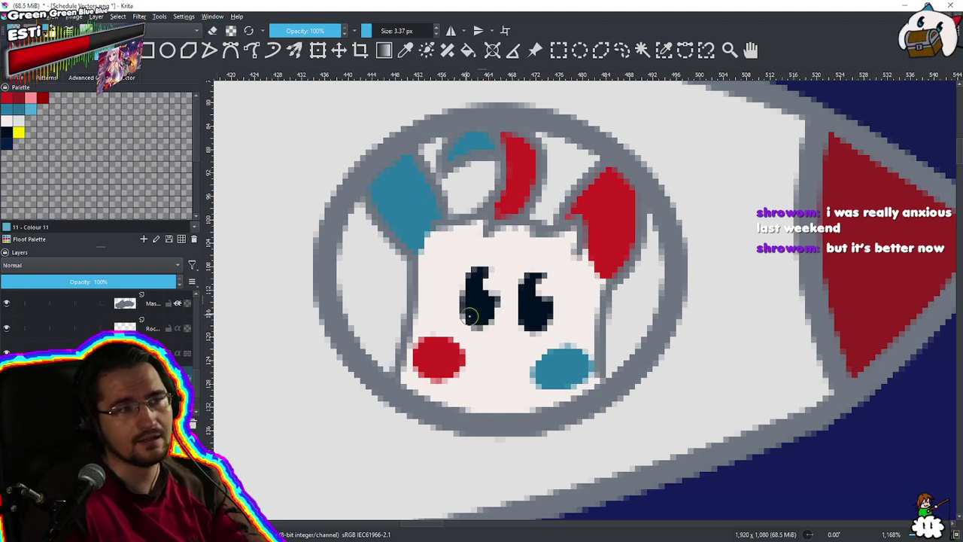
Add light blue spots in the lower part of both eyes using the palette's Colour 11
scroll(468, 316, "up", 3)
left_click_drag(471, 293, 481, 308)
key("ctrl+z")
left_click(621, 309)
scroll(550, 342, "down", 10)
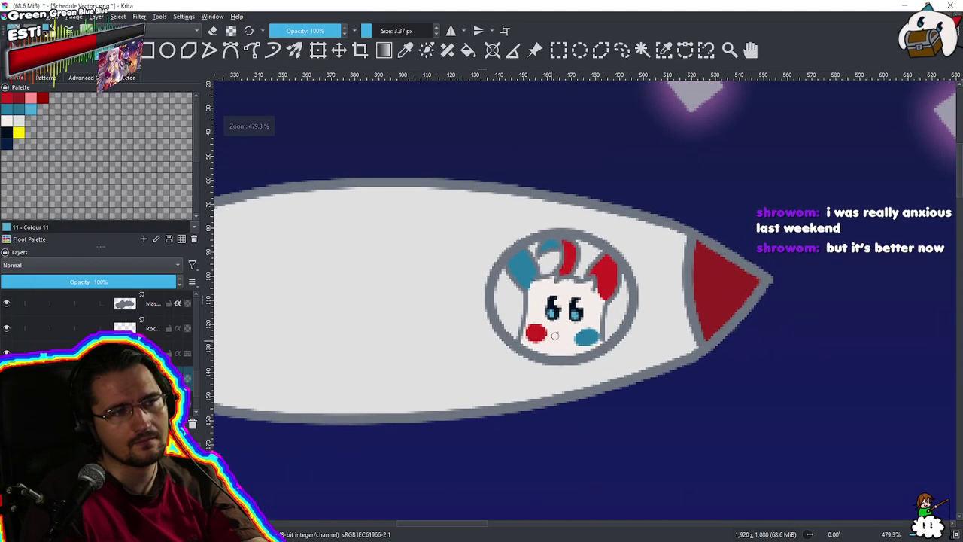
scroll(554, 338, "down", 10)
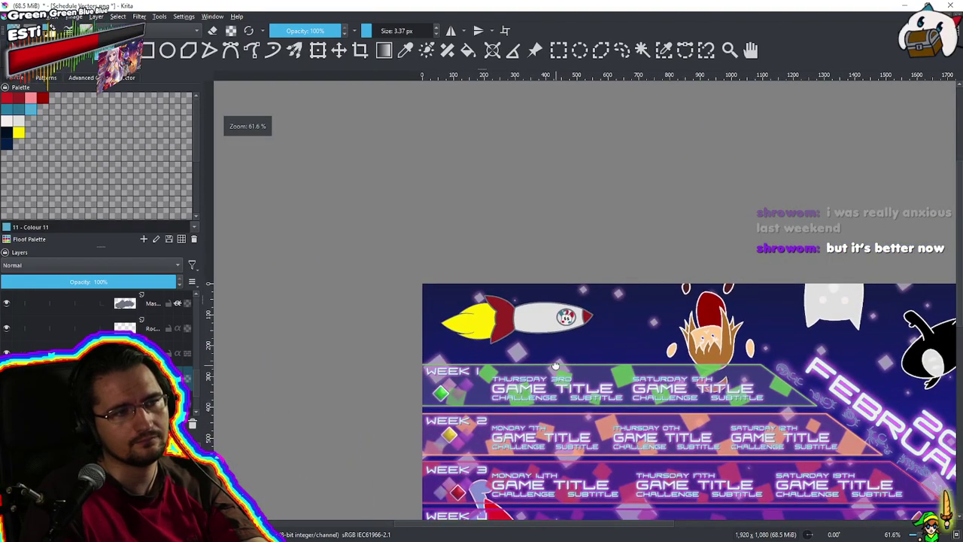
Draw a small mouth between the porthole character's cheeks in the dark Line colour with the 3.37 px brush
scroll(555, 366, "up", 9)
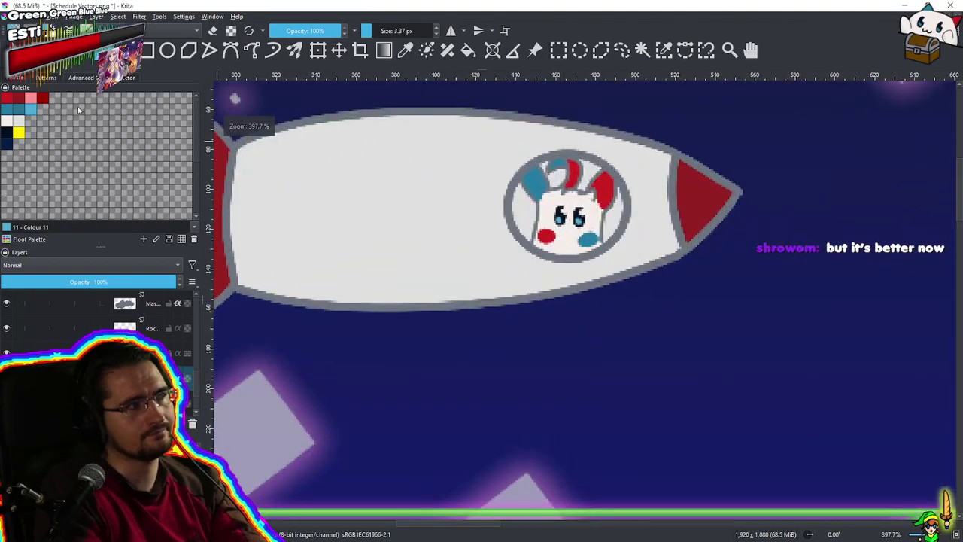
left_click(6, 133)
scroll(572, 241, "up", 4)
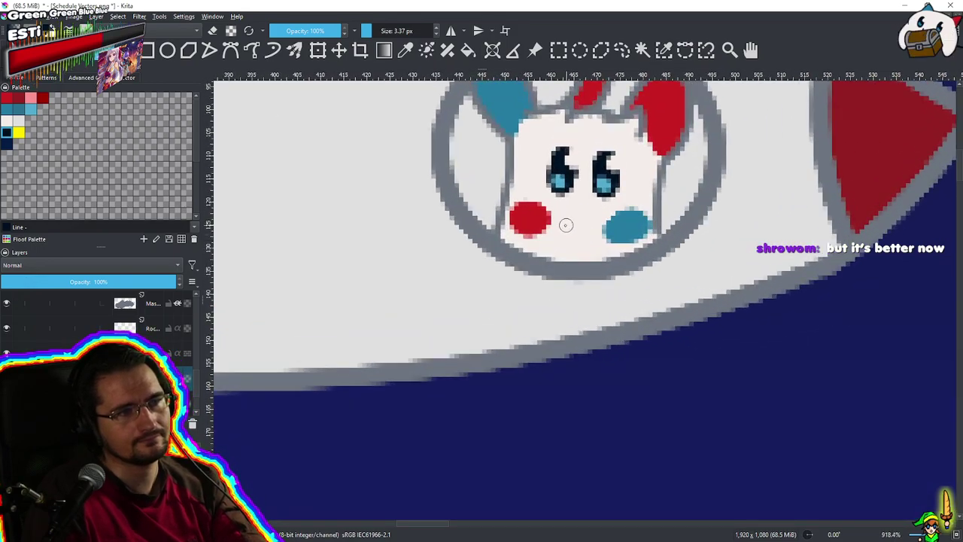
key("ctrl+z")
left_click_drag(560, 221, 591, 219)
scroll(591, 219, "down", 11)
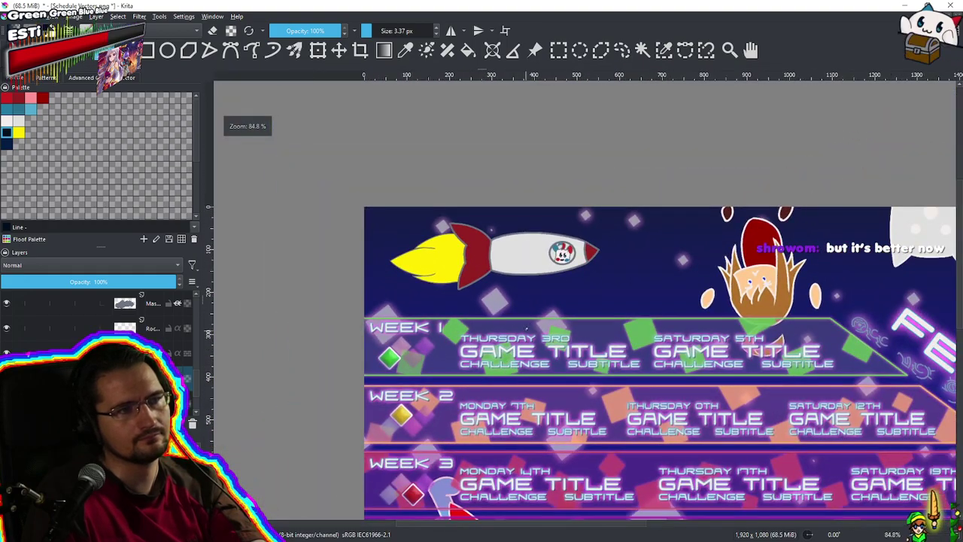
Lower the opacity of the Rocket Floof group to 74%
scroll(526, 328, "down", 3)
left_click_drag(580, 378, 462, 353)
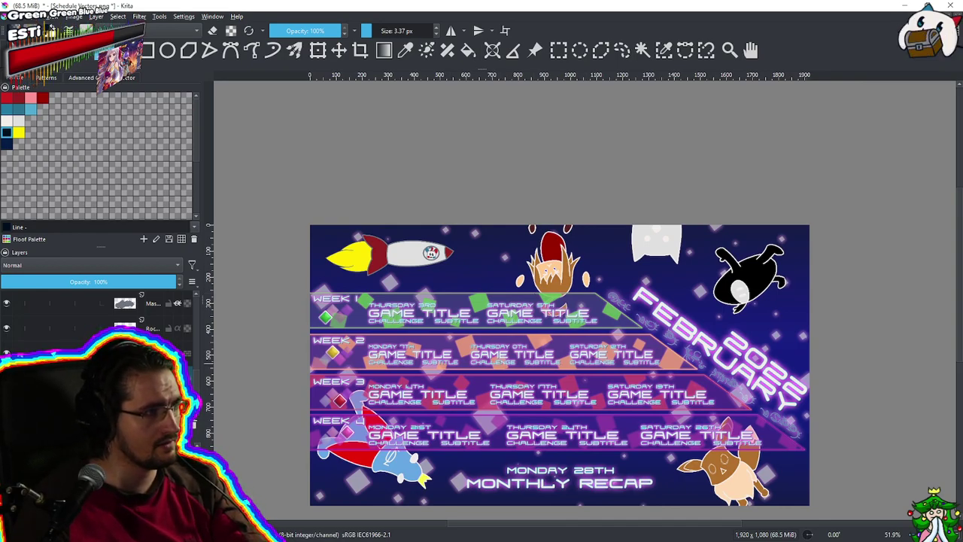
scroll(119, 309, "up", 3)
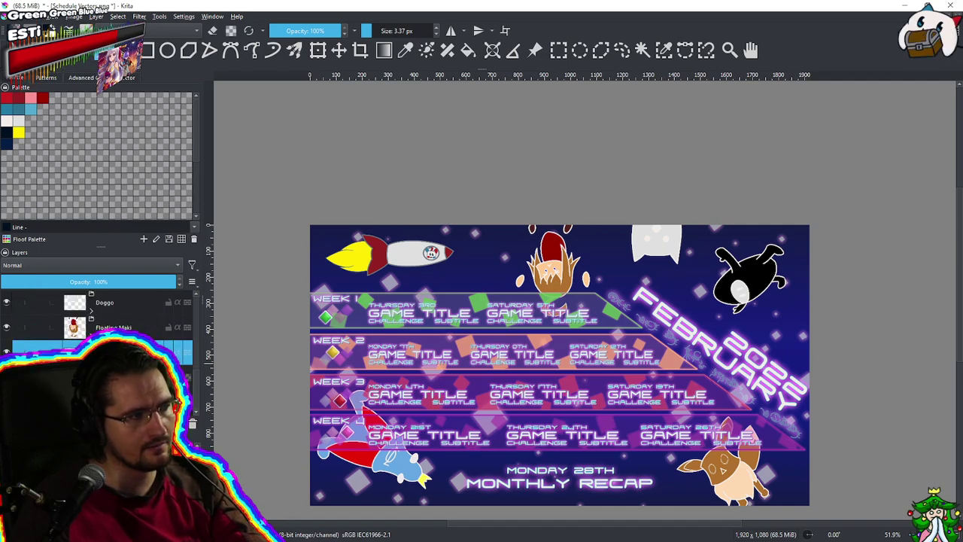
left_click(114, 328)
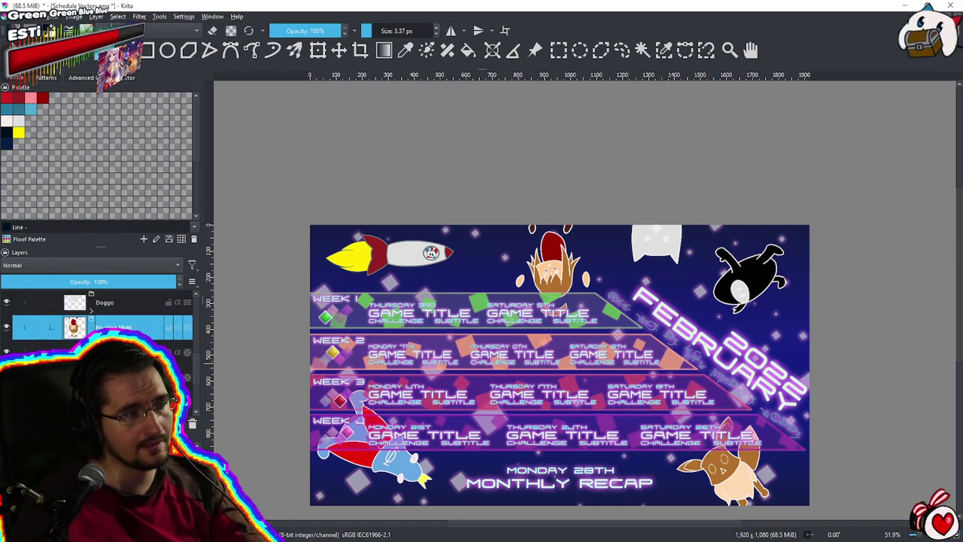
right_click(217, 365)
key("Escape")
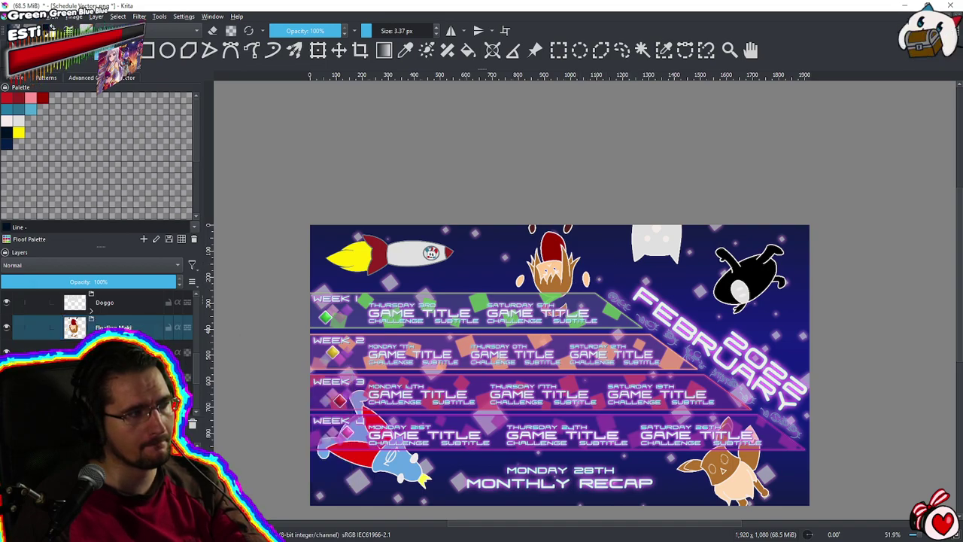
left_click_drag(150, 282, 133, 283)
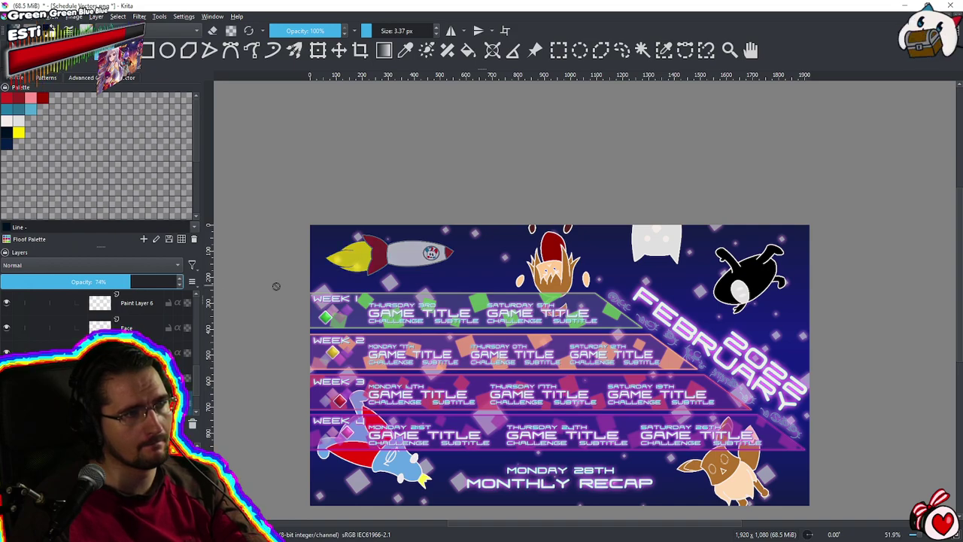
Select the outline layer in the Floating Maki group and turn the canvas upside down
left_click(150, 352)
left_click(151, 377)
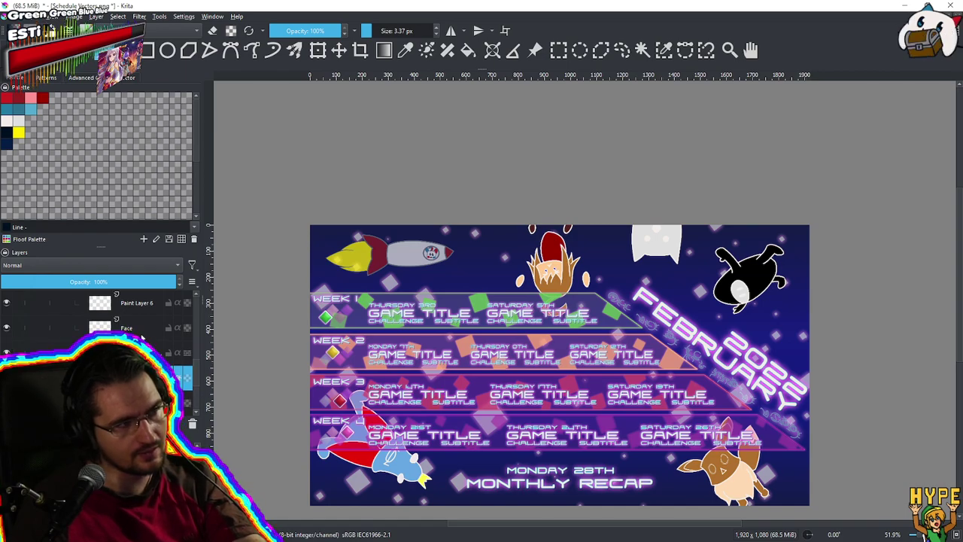
scroll(98, 331, "down", 1)
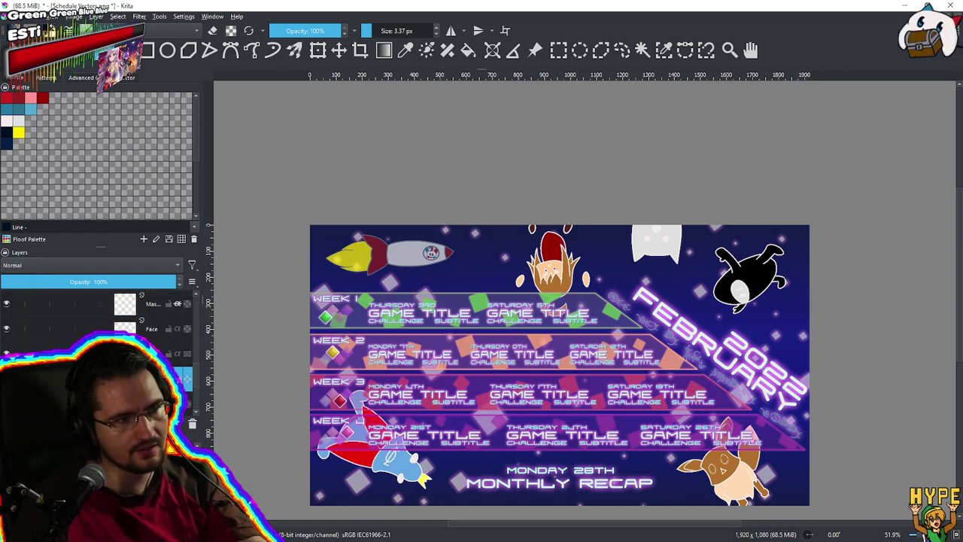
left_click_drag(671, 324, 523, 293)
left_click_drag(603, 333, 680, 228)
Sample the rocket's grey outline colour and recolour Floating Maki's hair, hand, body and foot outlines with a 92.44 px brush
left_click(611, 189, "ctrl")
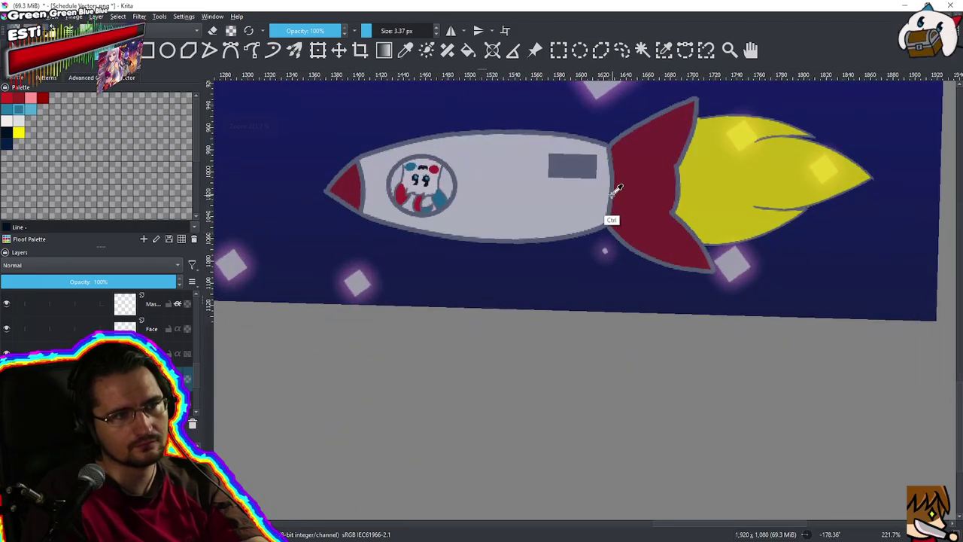
left_click_drag(514, 258, 795, 312)
left_click_drag(493, 285, 710, 365)
left_click_drag(540, 315, 548, 350)
left_click_drag(468, 322, 587, 319)
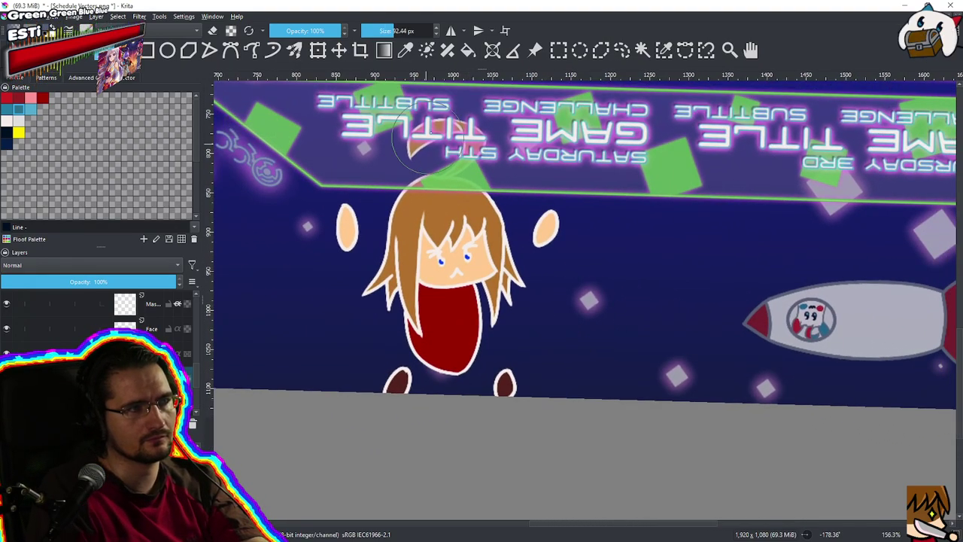
left_click_drag(462, 263, 587, 198)
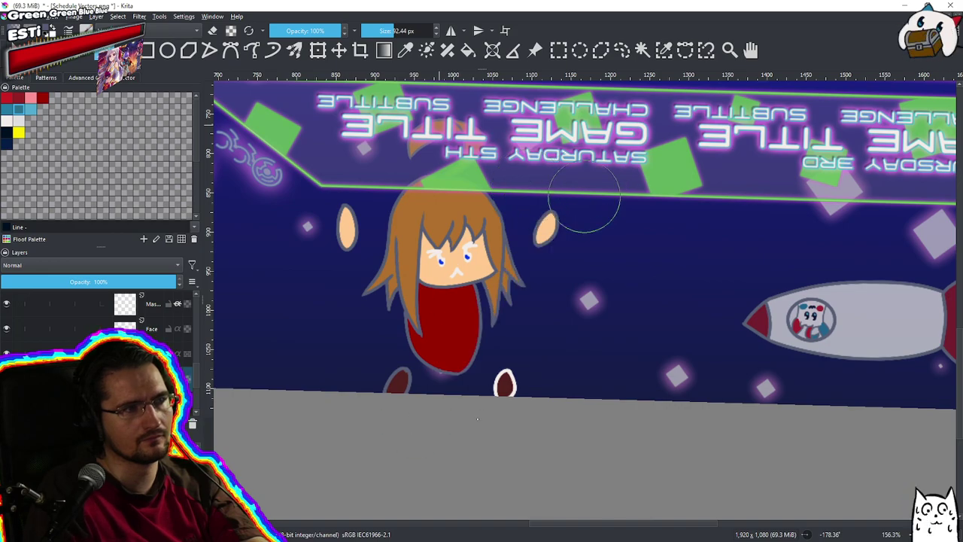
left_click_drag(551, 271, 567, 291)
scroll(568, 291, "down", 3)
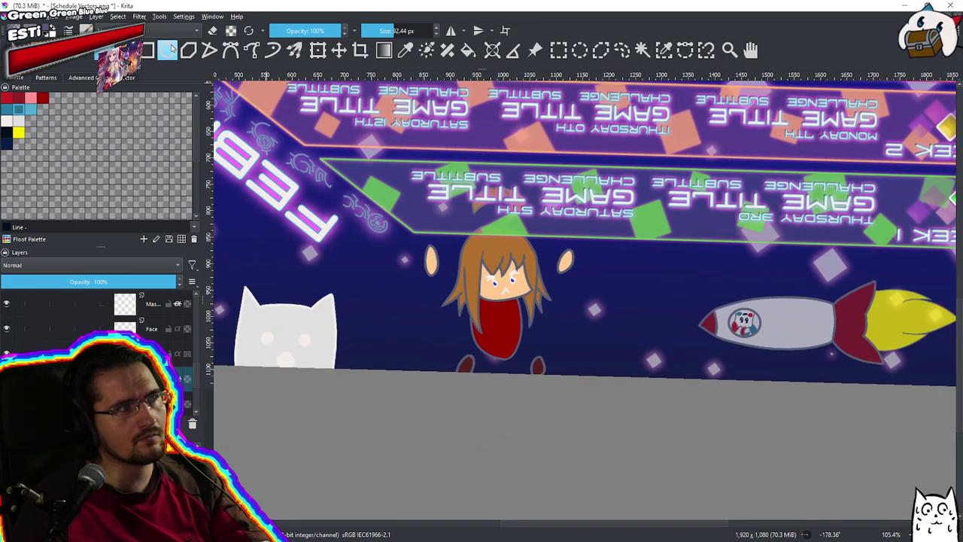
Choose a dark brown in the Advanced Colour Selector and recolour Floating Maki's outlines with it
left_click(46, 31)
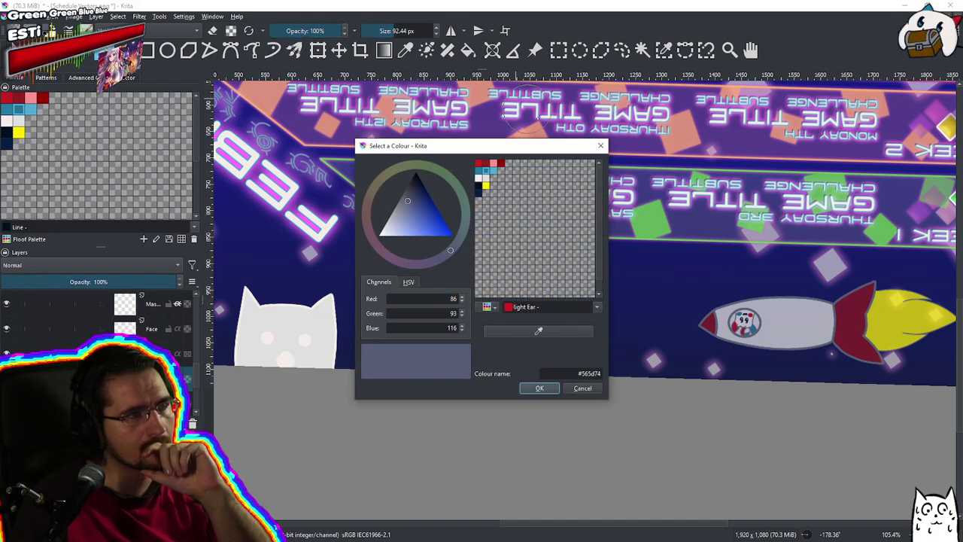
left_click(599, 147)
left_click(89, 79)
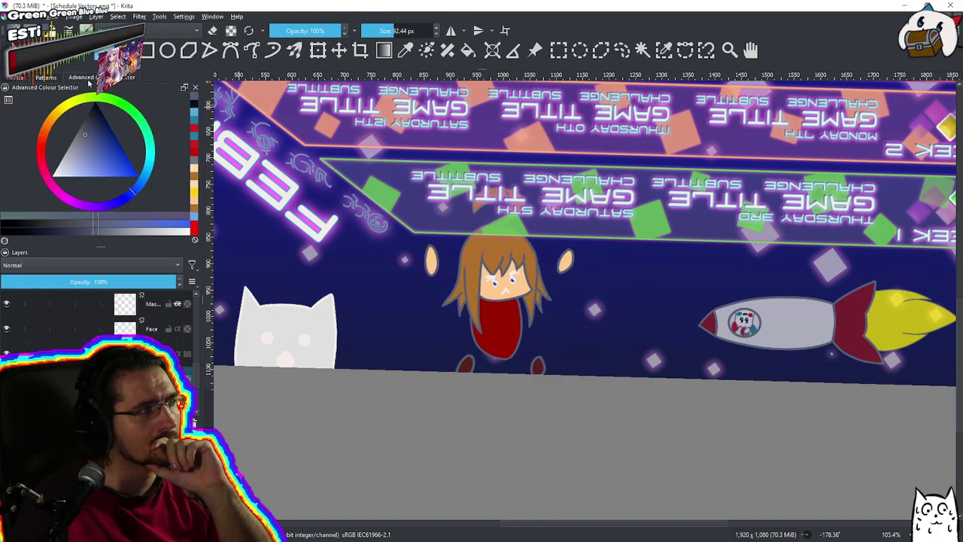
left_click_drag(84, 138, 83, 133)
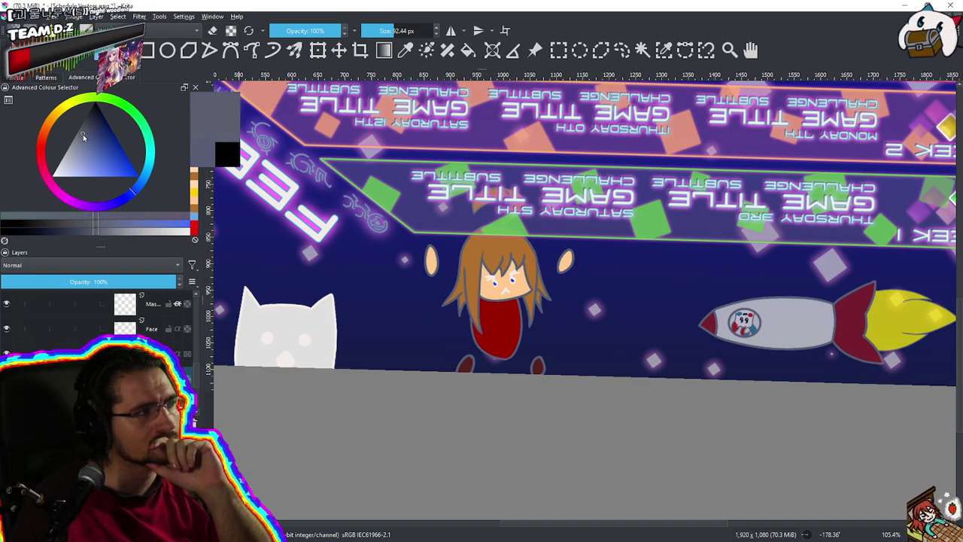
left_click(50, 122)
left_click(106, 134)
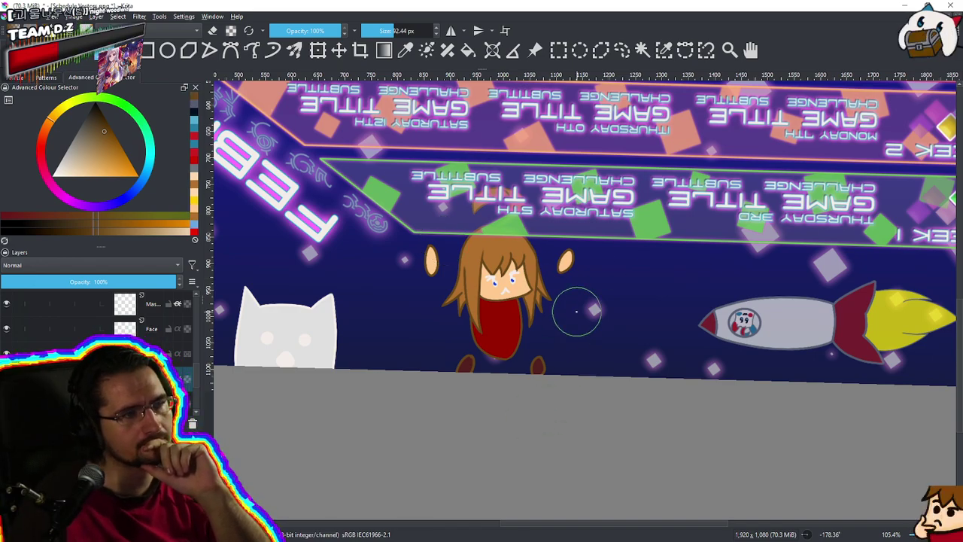
Choose the dark navy Line swatch from Floof Palette and paint Floating Maki's eye outlines with it on the mask layer
scroll(577, 312, "down", 2)
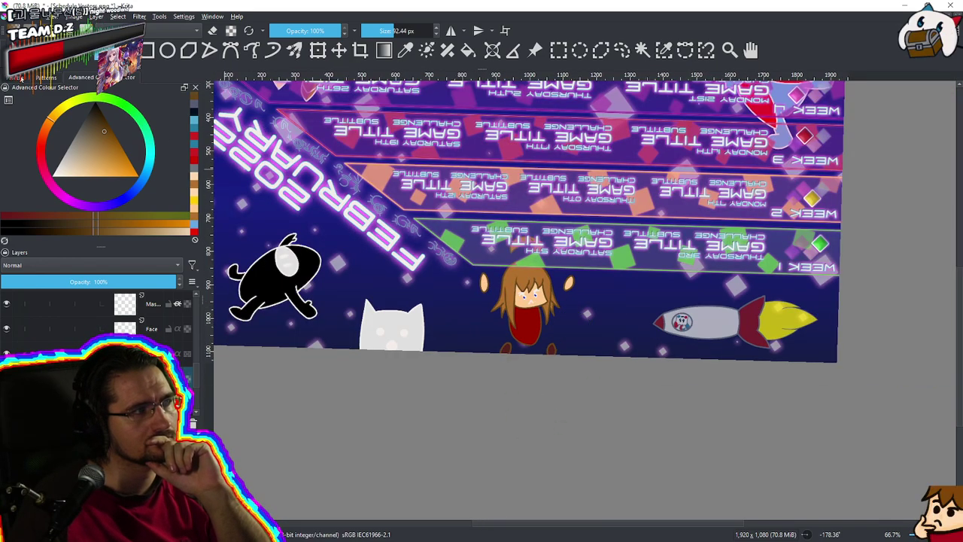
left_click(16, 77)
left_click(7, 133)
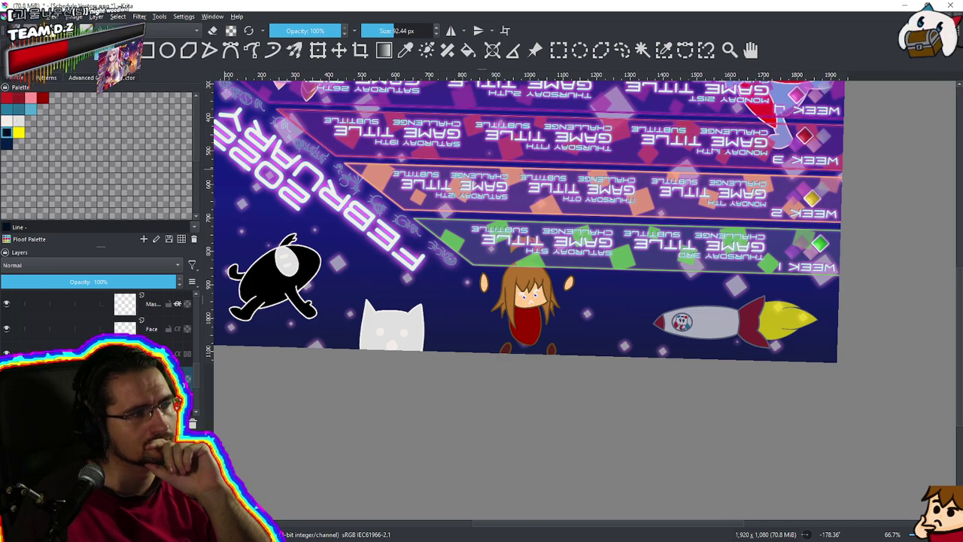
left_click(150, 326)
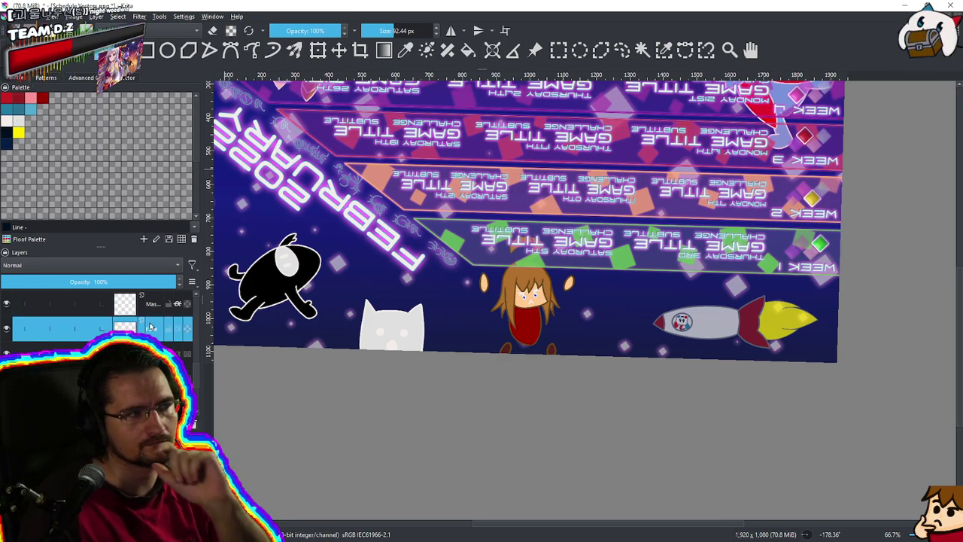
left_click_drag(635, 303, 603, 337)
left_click_drag(523, 356, 524, 268)
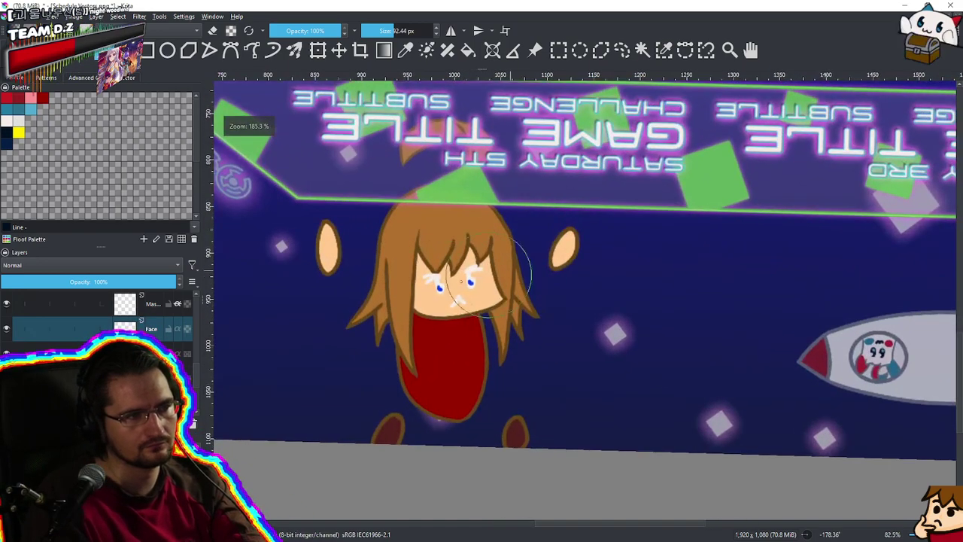
left_click(136, 304)
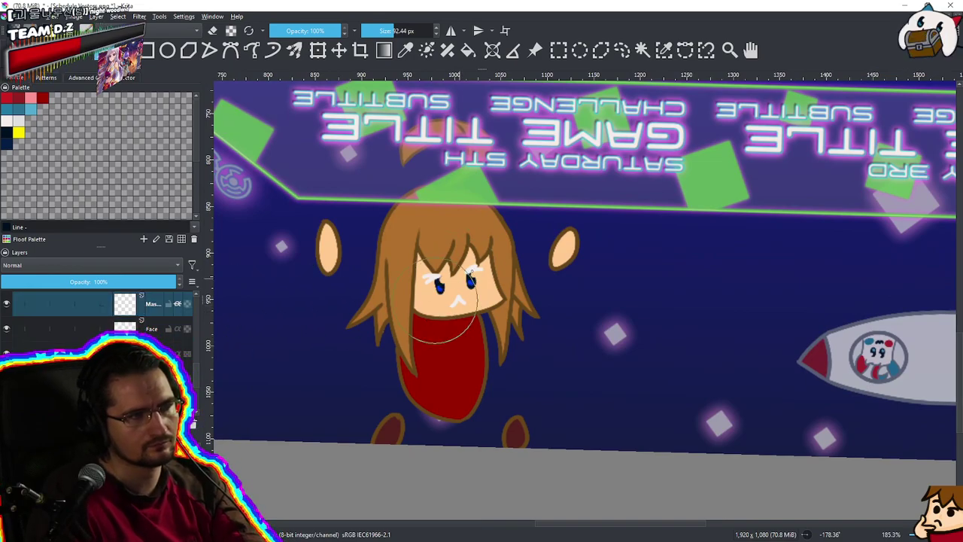
left_click(444, 305)
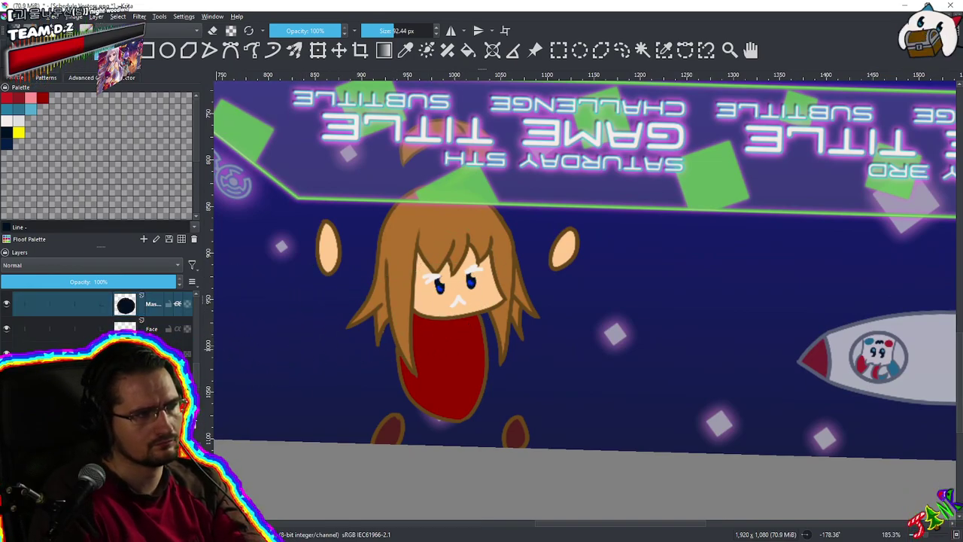
Reduce the brush to 28.41 px and recolour Floating Maki's white eyebrows and mouth in the dark navy Line colour
scroll(437, 324, "up", 4)
mouse_move(512, 209)
left_mouse_down("shift")
mouse_move(497, 222)
mouse_move(508, 239)
left_mouse_up("shift")
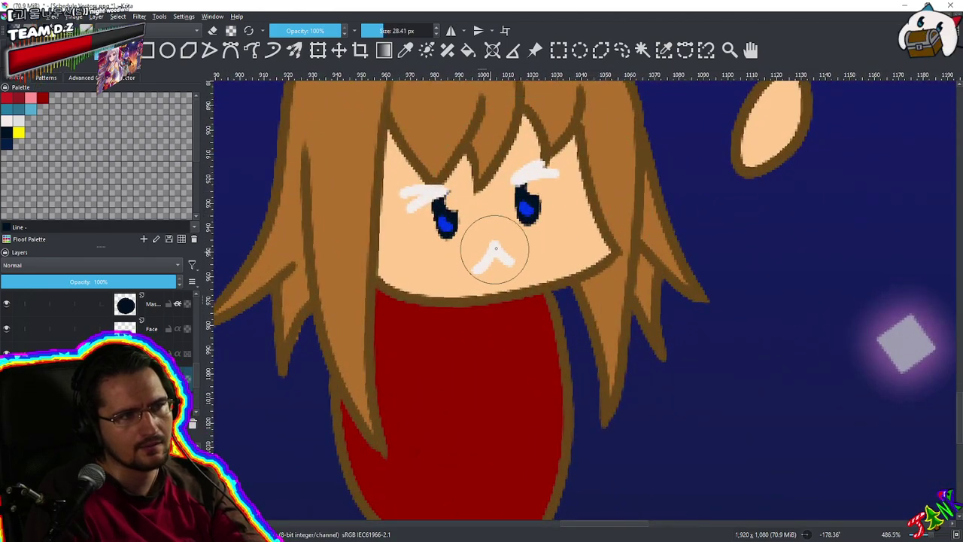
left_click_drag(483, 273, 467, 277, "ctrl")
scroll(143, 346, "up", 3)
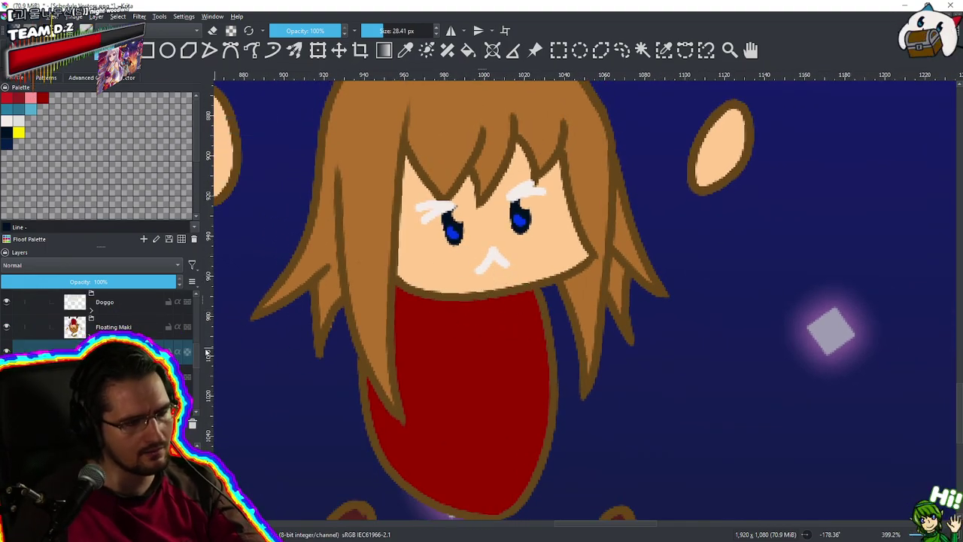
scroll(98, 316, "down", 2)
left_click_drag(134, 312, 137, 365)
scroll(657, 262, "down", 6)
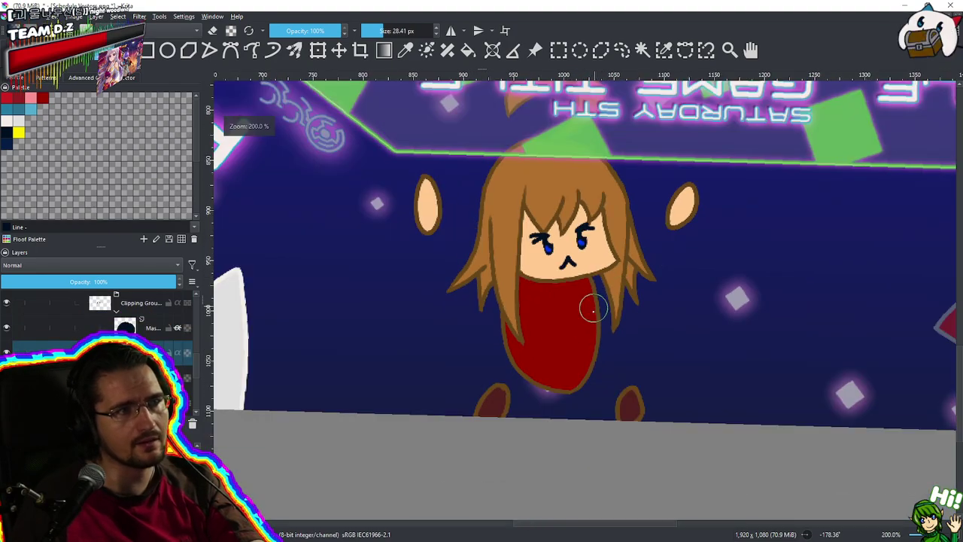
scroll(591, 353, "down", 1)
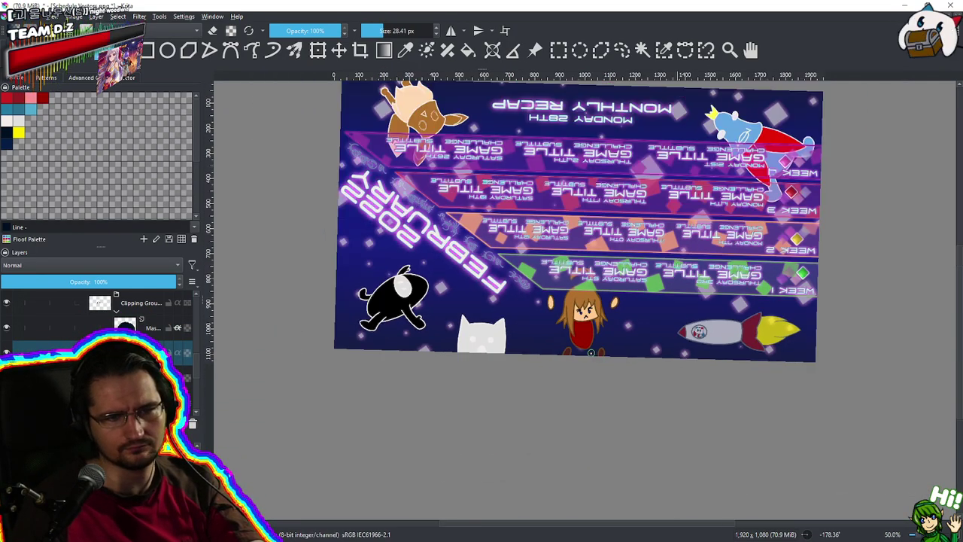
left_click_drag(568, 345, 475, 401)
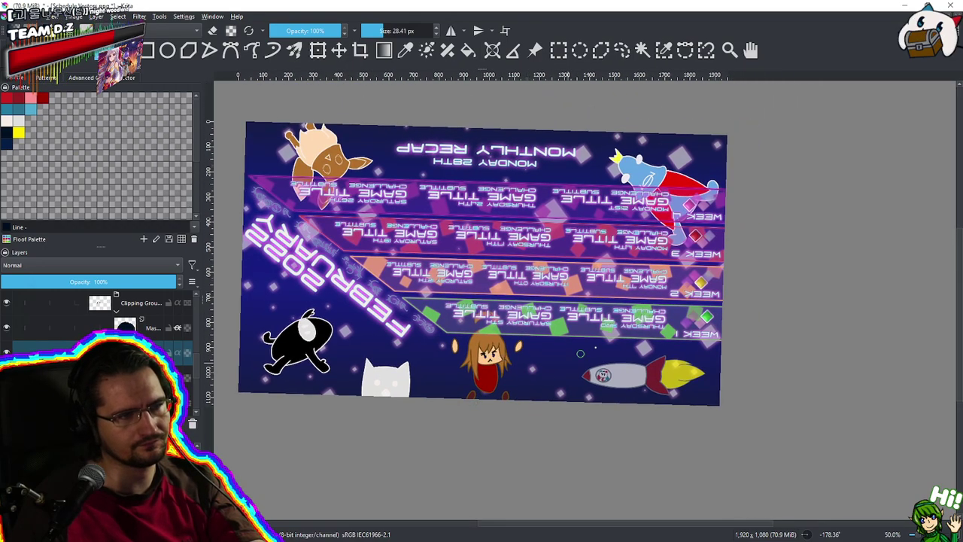
scroll(594, 354, "down", 1)
scroll(620, 344, "up", 1)
scroll(780, 313, "down", 1)
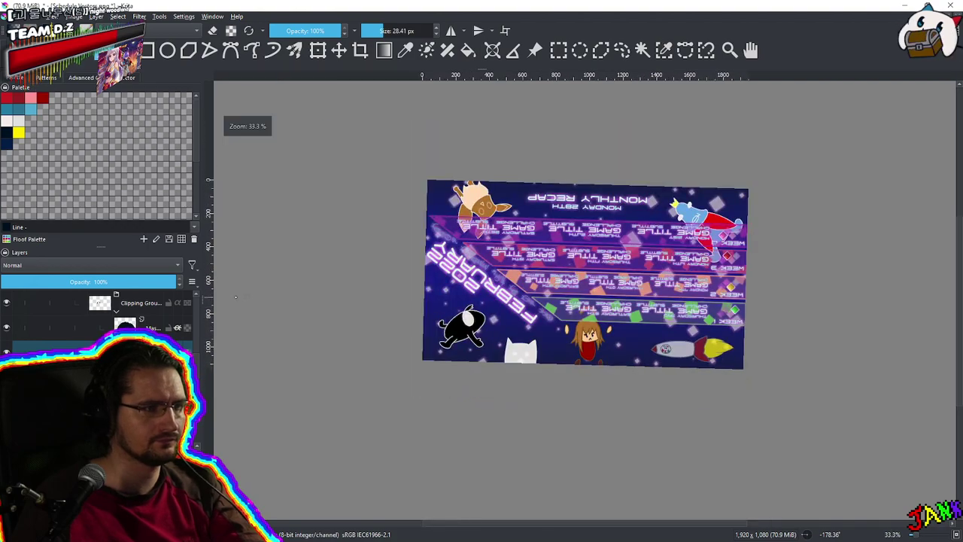
scroll(655, 347, "up", 1)
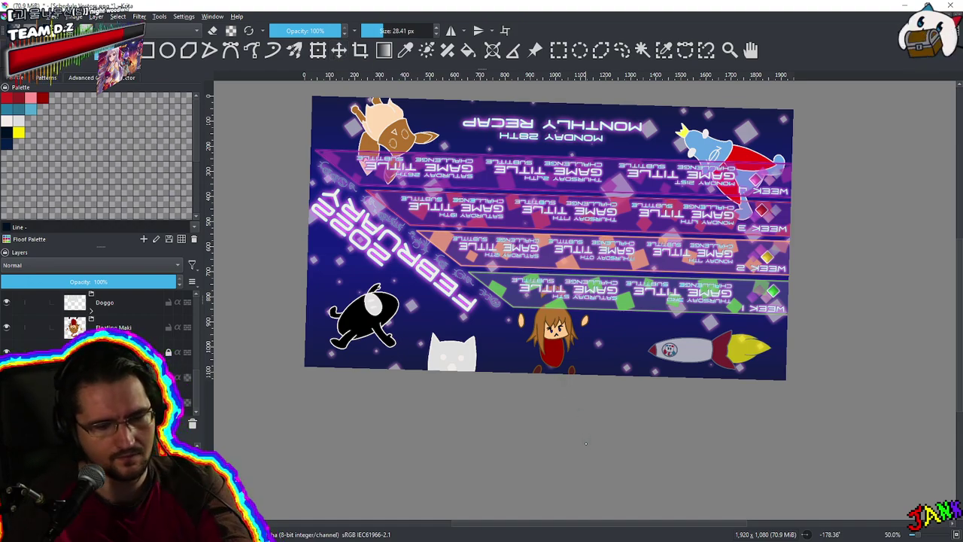
Reset the canvas rotation to 0° and lower the opacity of the Floating Maki group to 70%
key("5")
left_click_drag(620, 442, 546, 390)
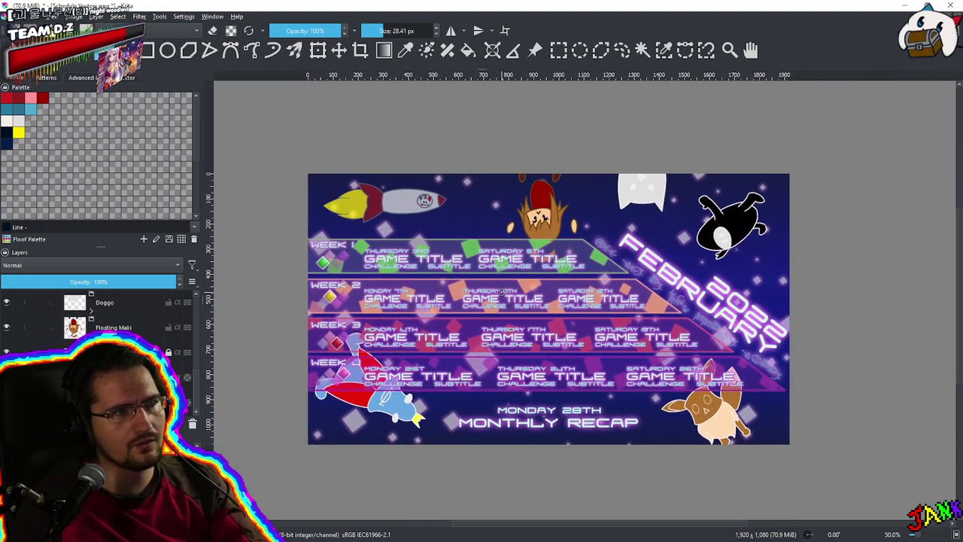
left_click(65, 331)
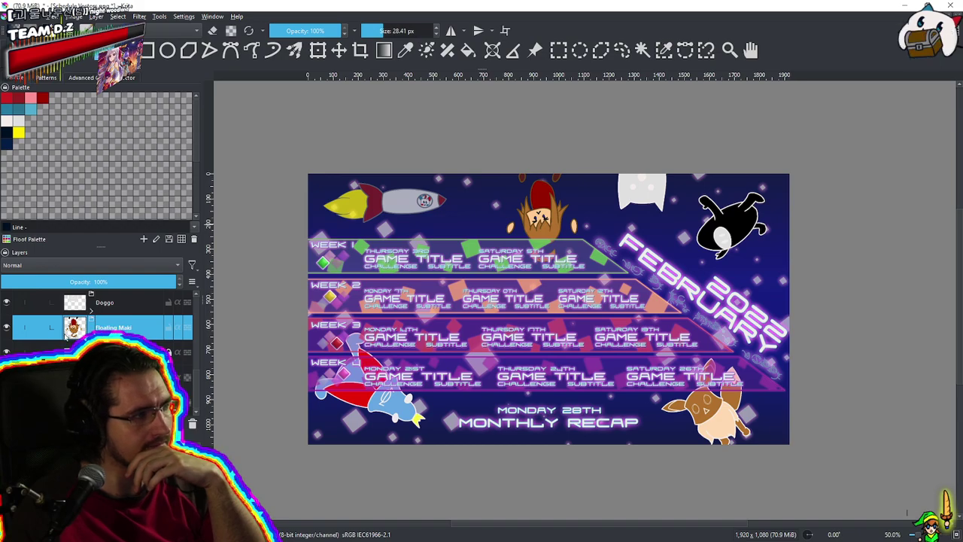
left_click_drag(121, 284, 123, 284)
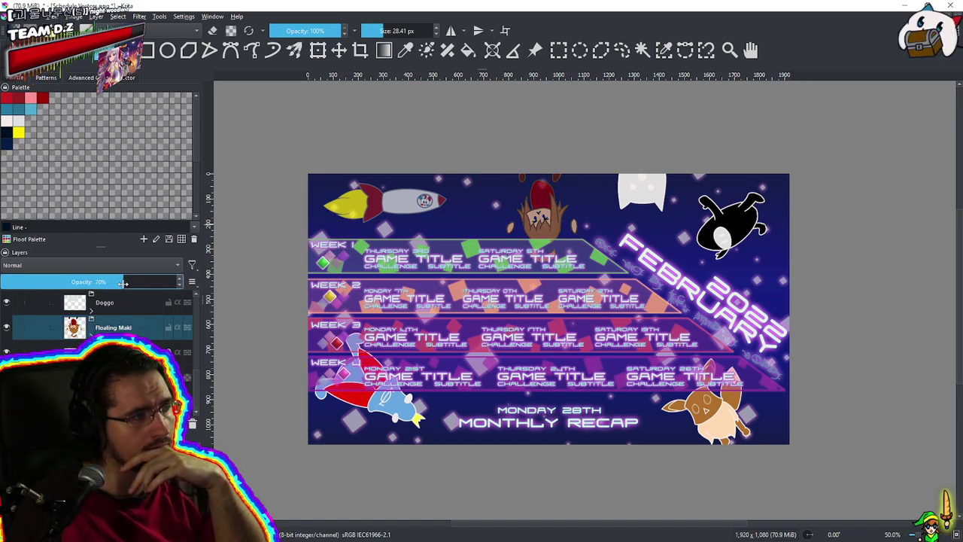
Create a quick clipping group from the layer in the Doggo group and sample the dog's light grey colour
scroll(114, 316, "down", 2)
left_click(112, 350)
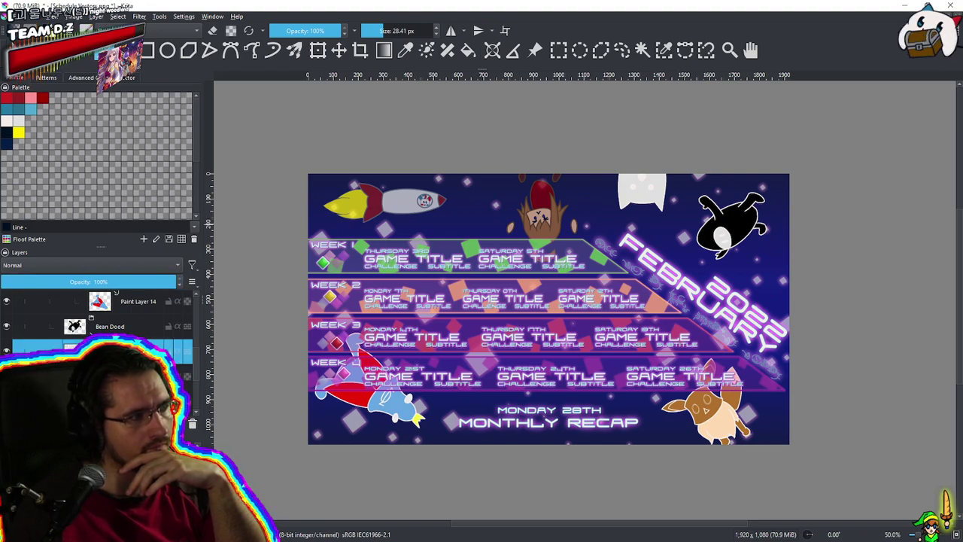
key("ctrl+shift+g")
scroll(113, 357, "down", 1)
left_click(645, 194, "ctrl")
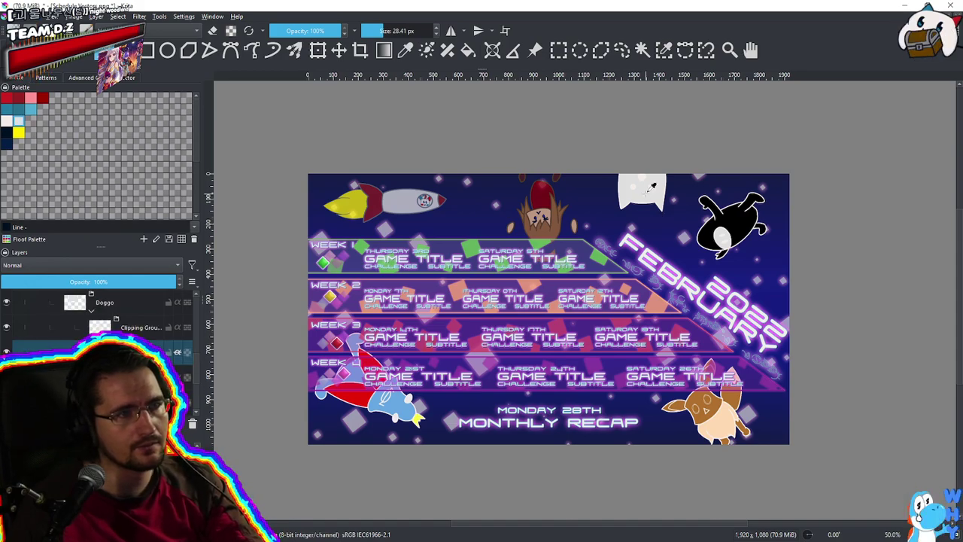
left_click(90, 78)
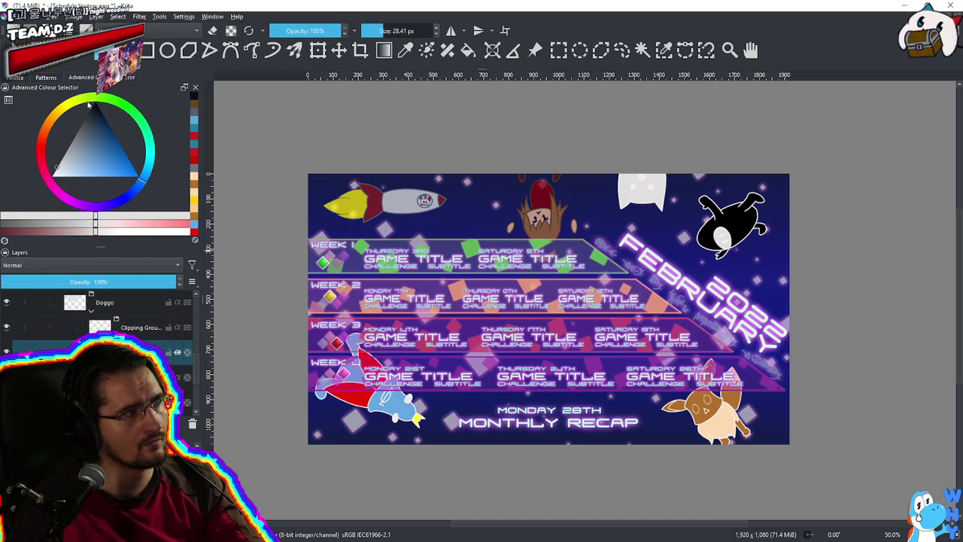
left_click(45, 77)
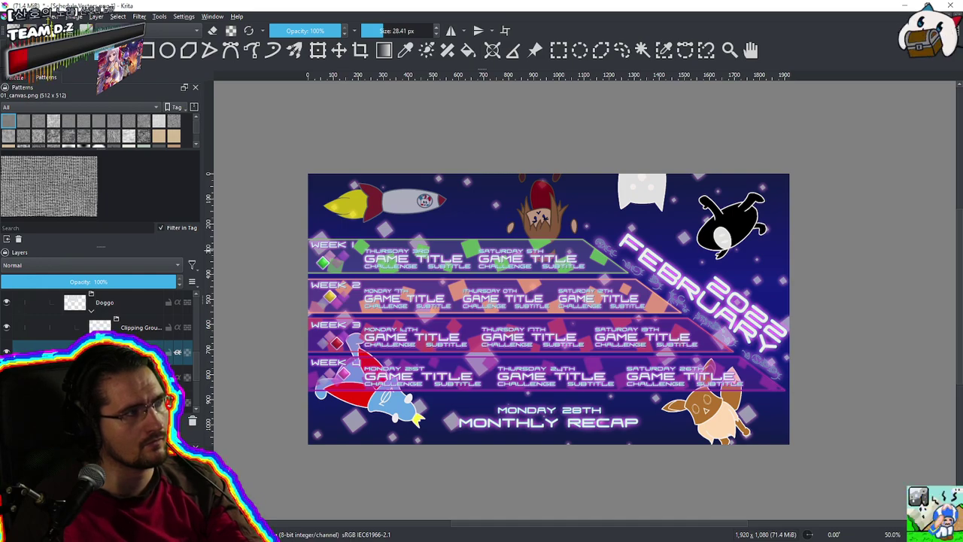
Resize Floof Palette to 8 columns and 8 rows of swatches in the Palette Editor
left_click(12, 80)
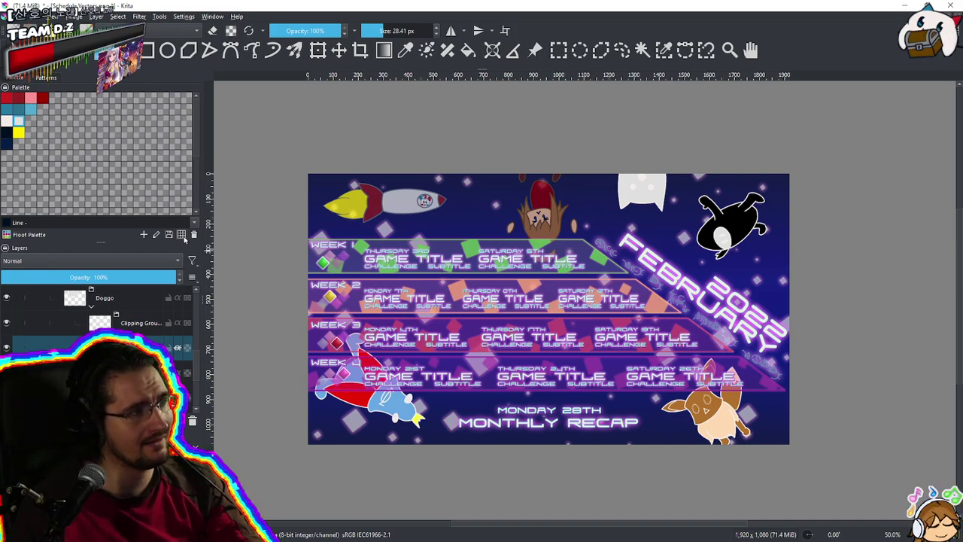
left_click(184, 239)
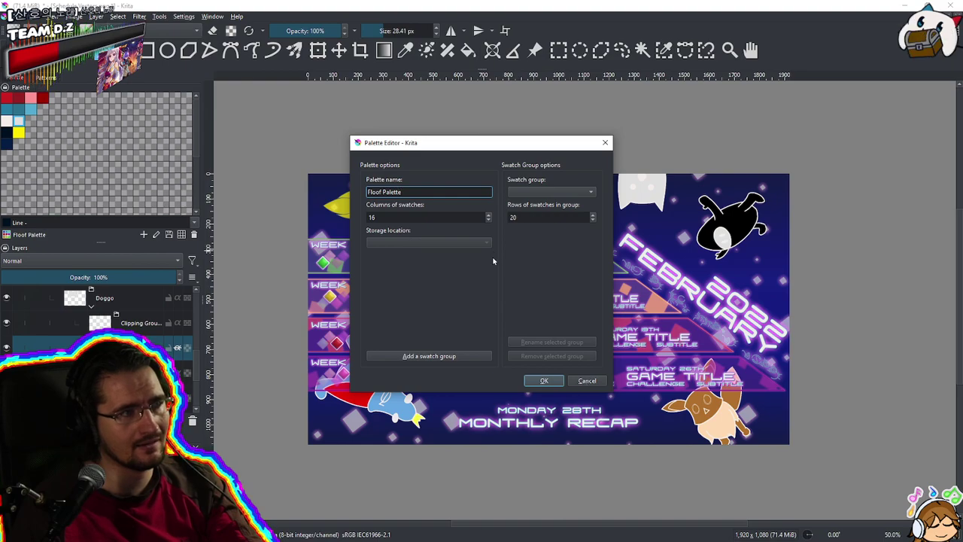
left_click(488, 219)
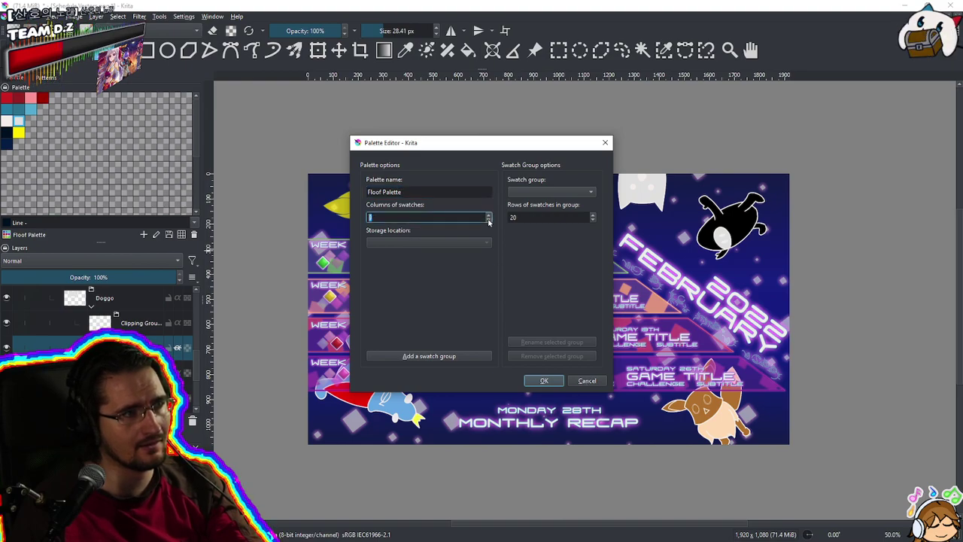
left_click(529, 380)
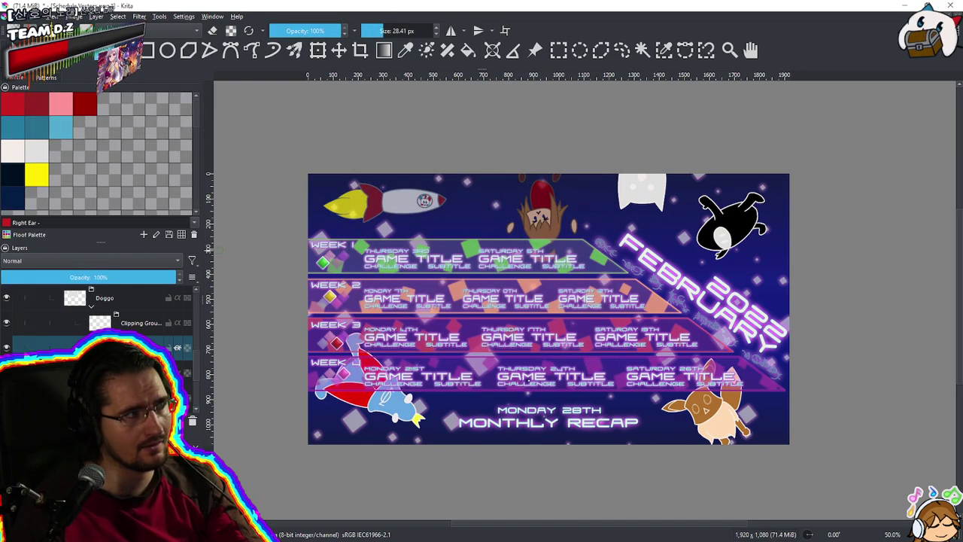
left_click(181, 236)
left_click(593, 220)
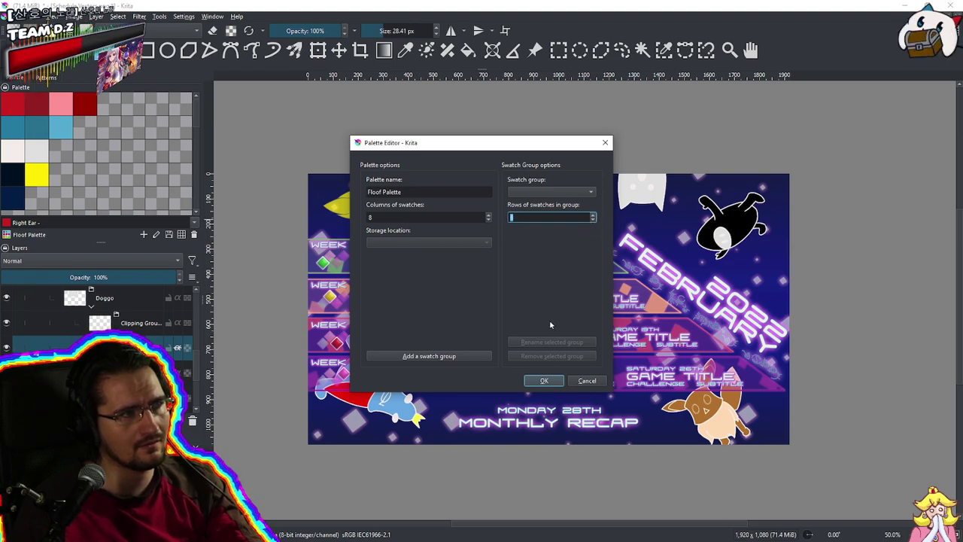
left_click(547, 383)
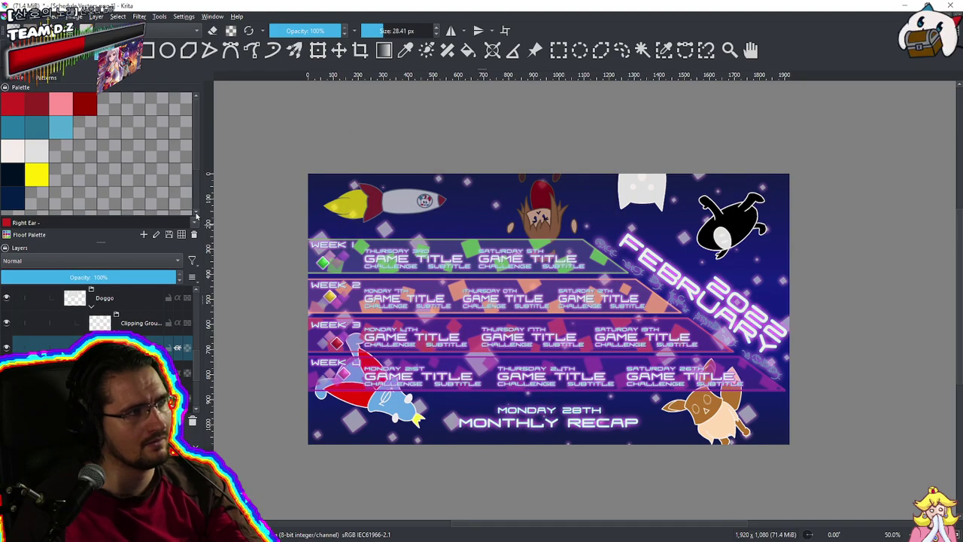
left_click(196, 214)
scroll(194, 176, "down", 2)
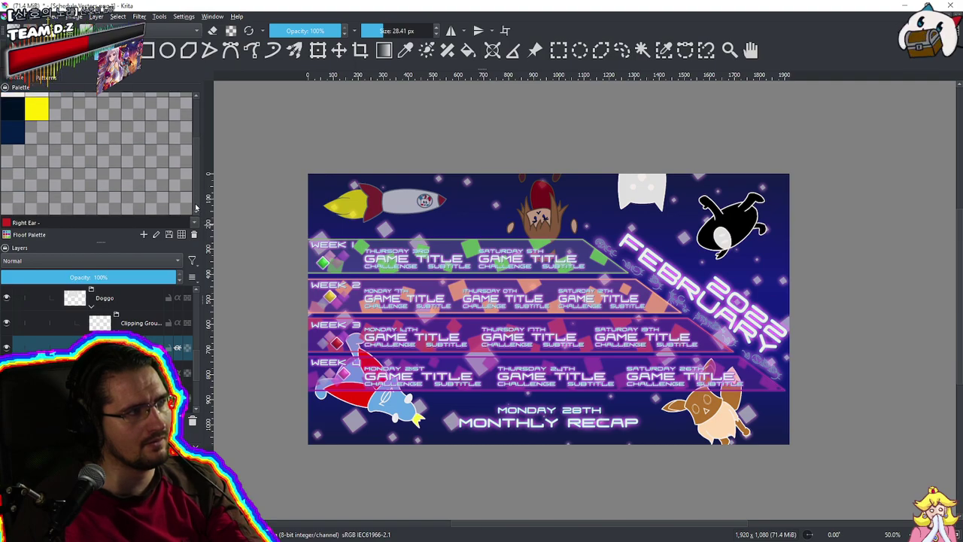
scroll(194, 175, "up", 3)
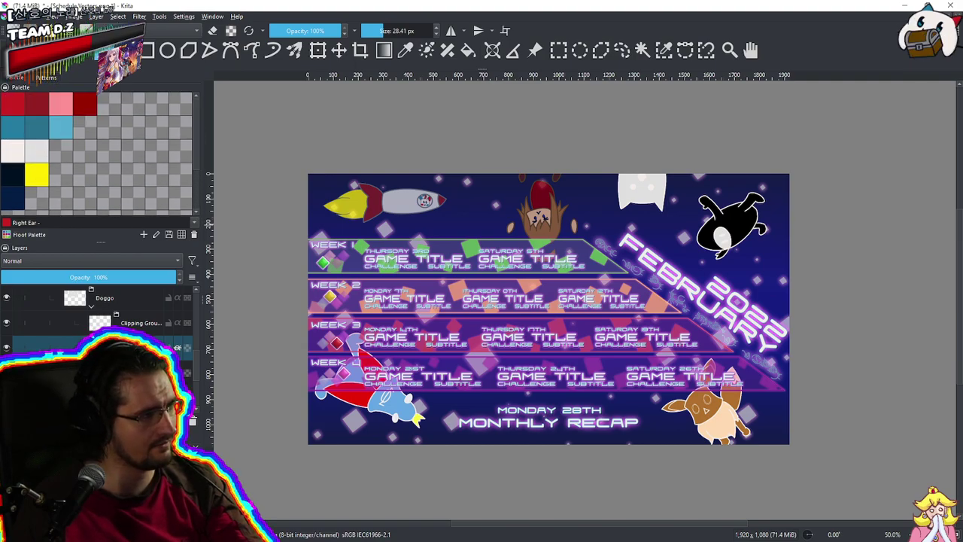
Try to shorten the docker area above the layers, and place the Advanced Colour Selector docker ahead of Palette
left_click_drag(100, 241, 120, 196)
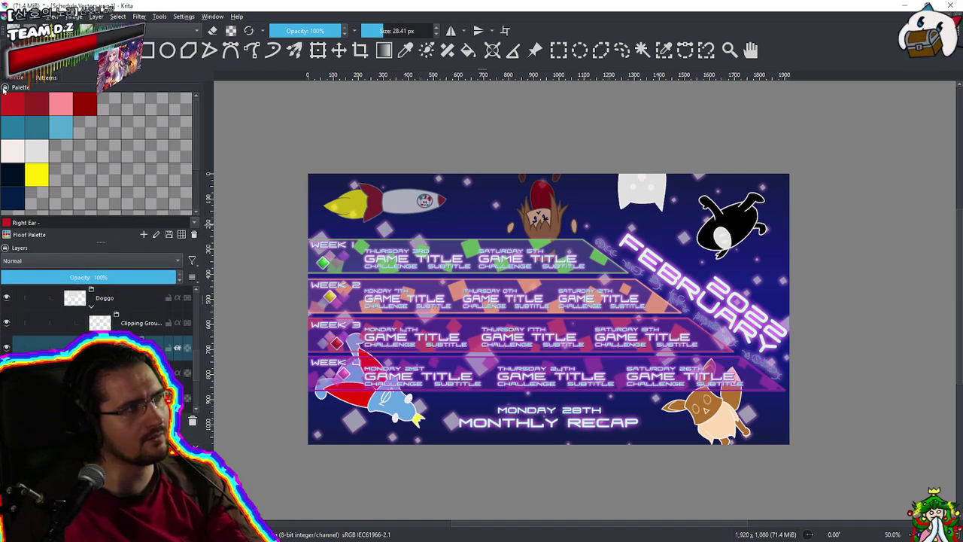
left_click_drag(101, 242, 104, 169)
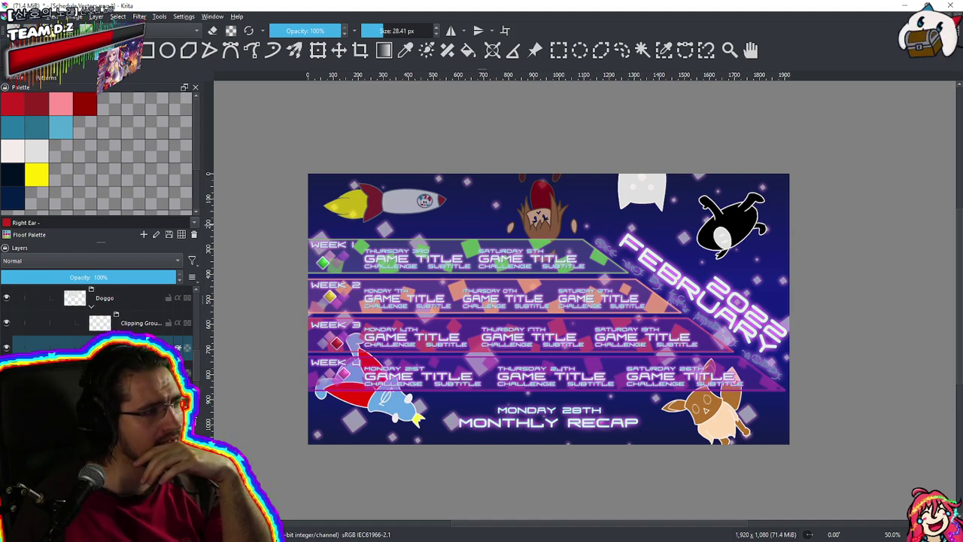
left_click(42, 77)
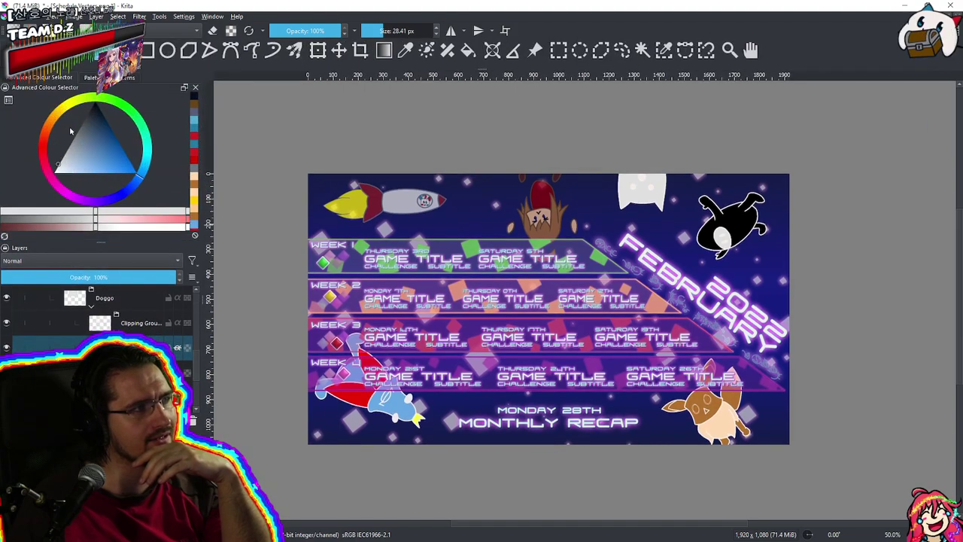
left_click(91, 77)
left_click(57, 79)
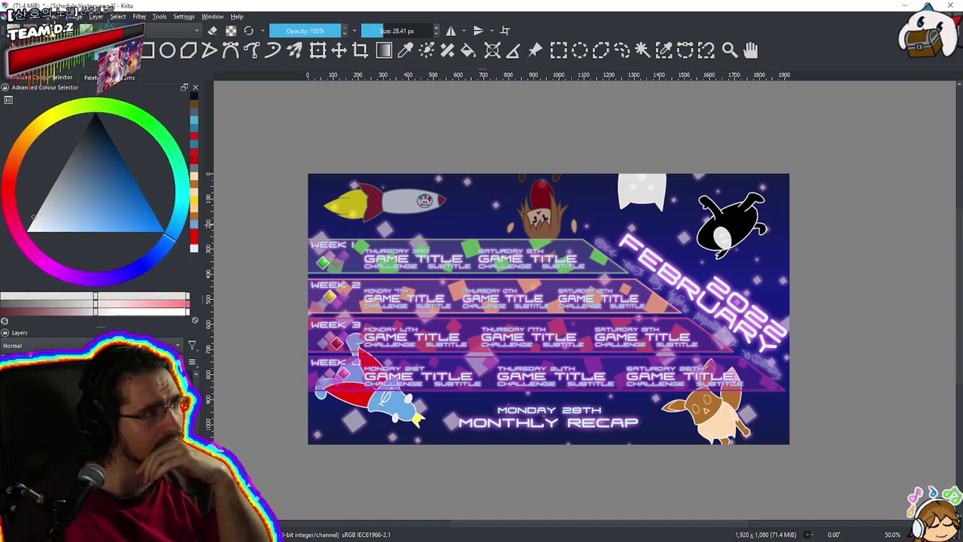
Close the Patterns docker, shrink the colour docker area to enlarge the layer list, and show the Advanced Colour Selector
left_click(124, 77)
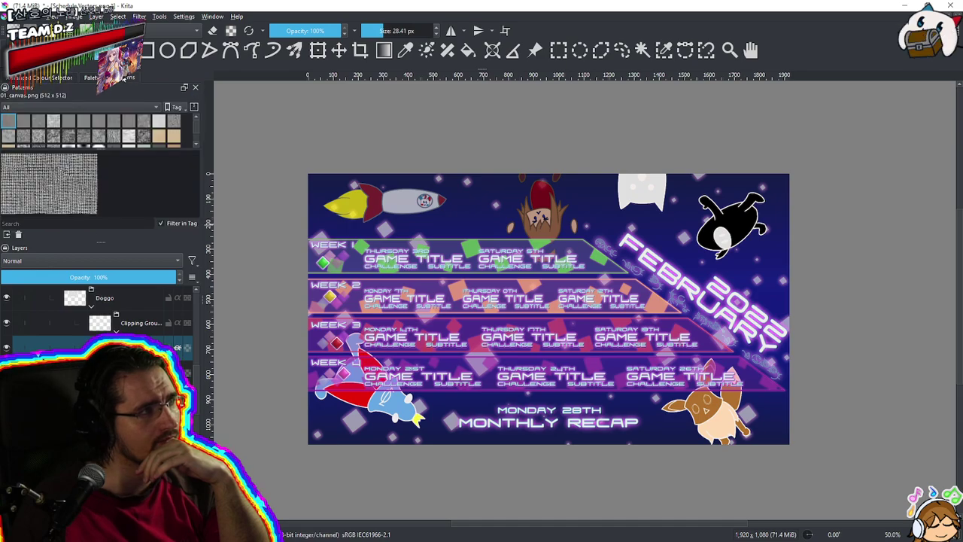
left_click(193, 88)
left_click_drag(103, 242, 108, 173)
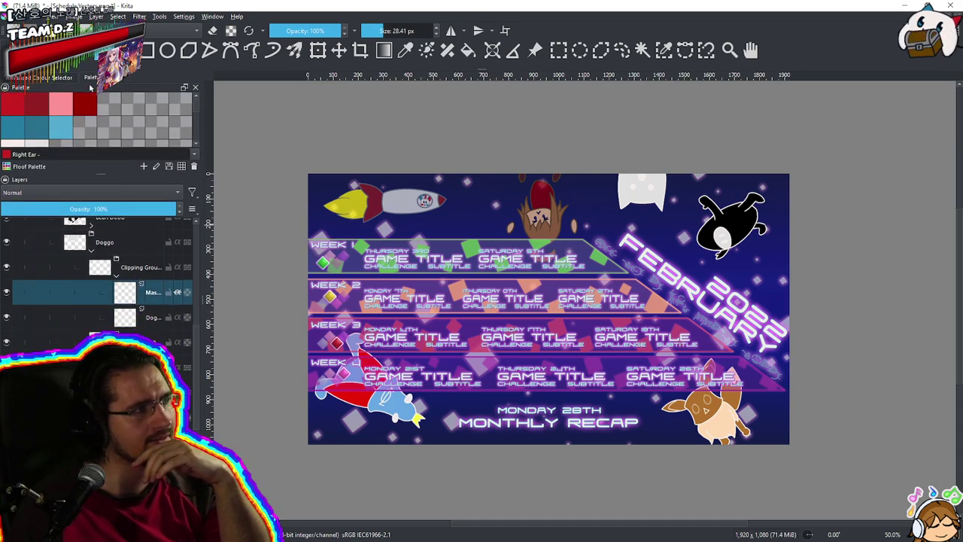
left_click(61, 78)
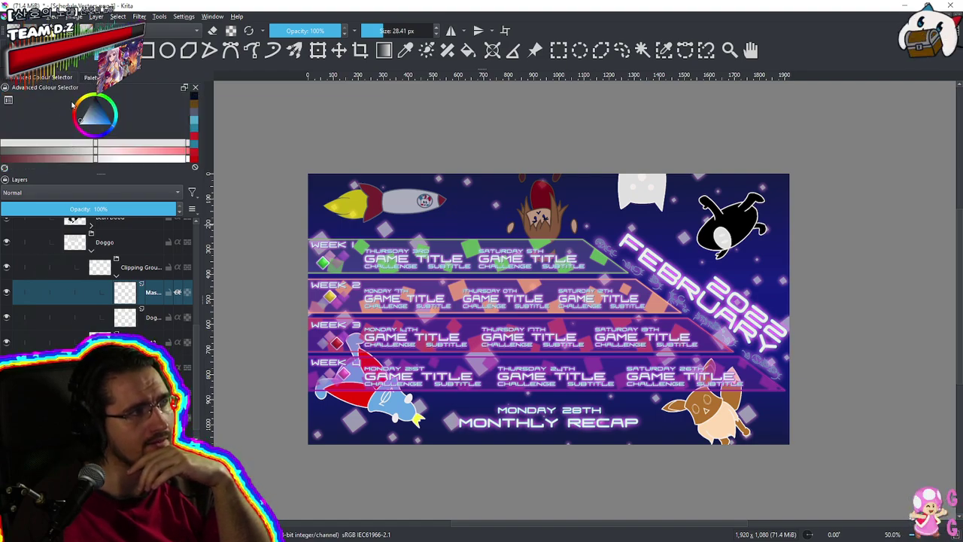
Show Floof Palette, increase its columns of swatches in the Palette Editor, and adjust the height of the palette area
left_click(91, 77)
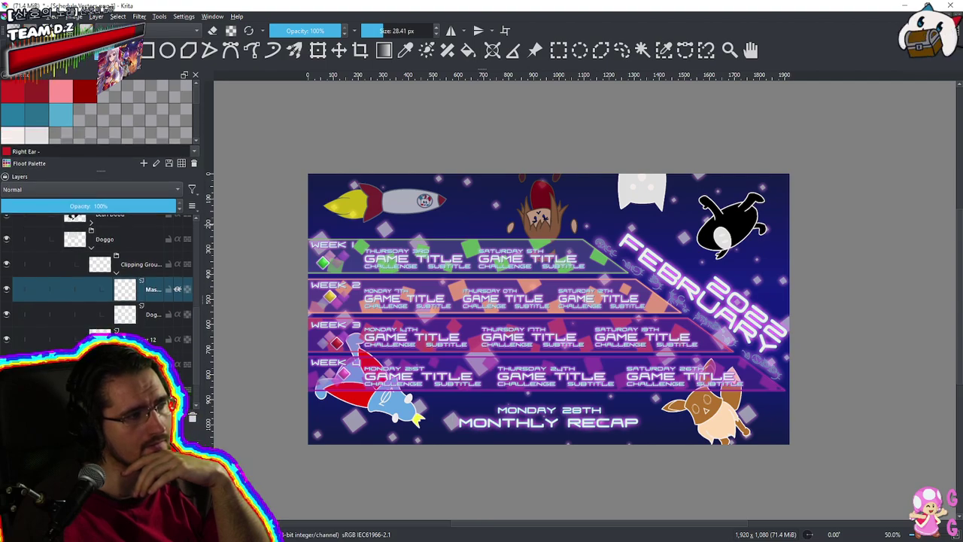
left_click_drag(100, 170, 102, 155)
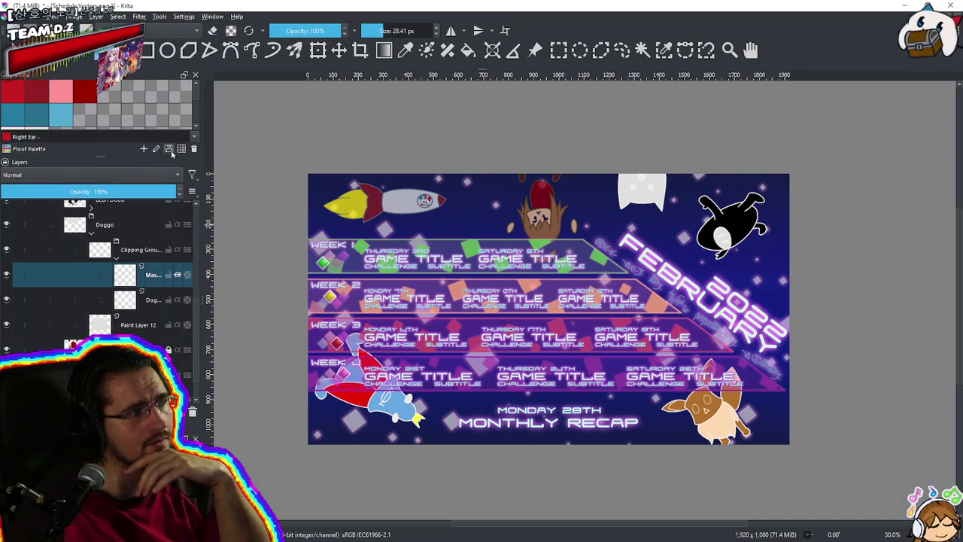
left_click(182, 150)
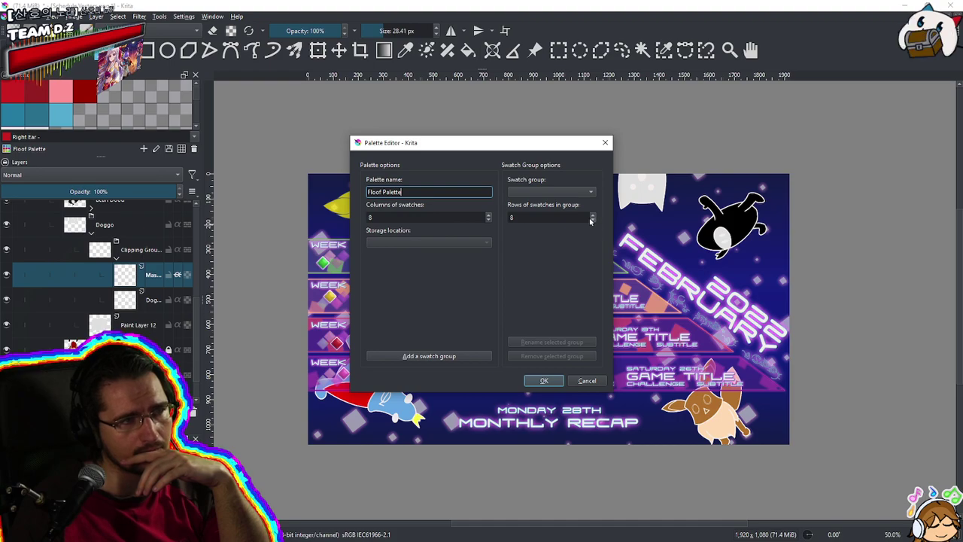
key("Tab")
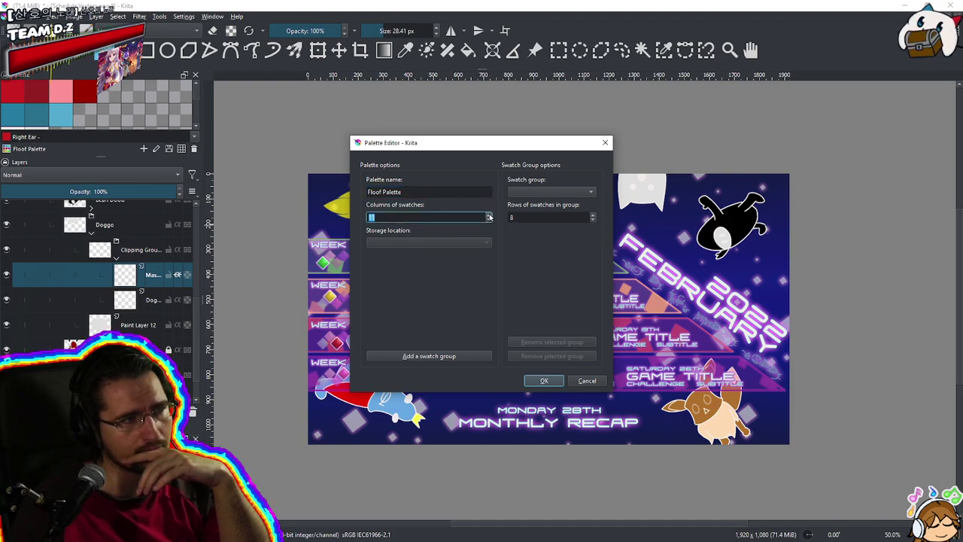
left_click(544, 380)
left_click_drag(198, 107, 198, 112)
left_click_drag(104, 156, 103, 164)
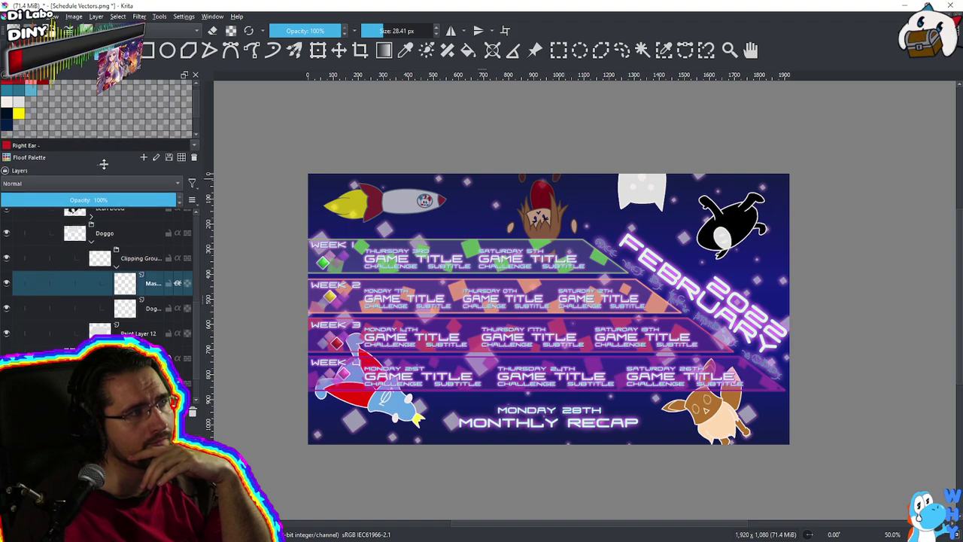
scroll(195, 109, "up", 1)
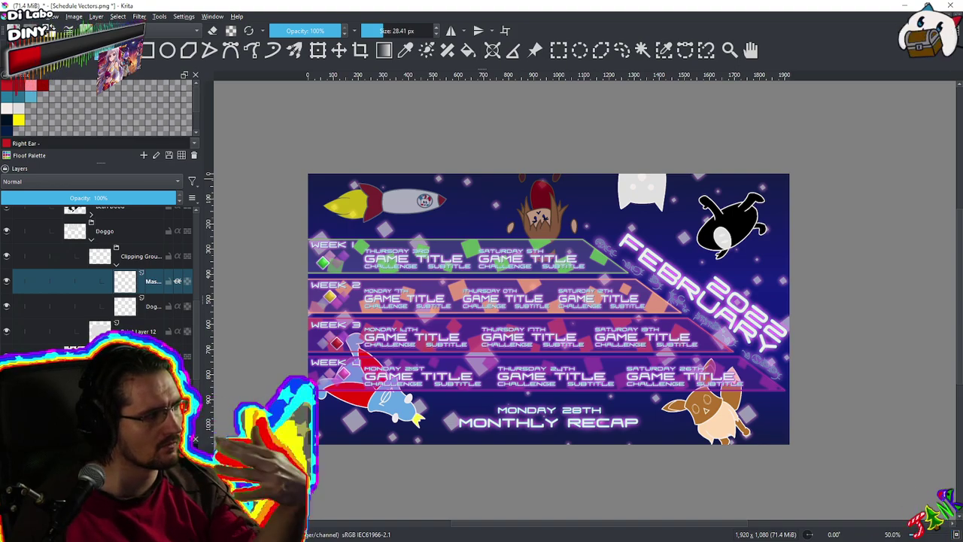
Recolour the Doggo linework and eyes grey on the mask layer, and collapse the Doggo group
mouse_move(161, 399)
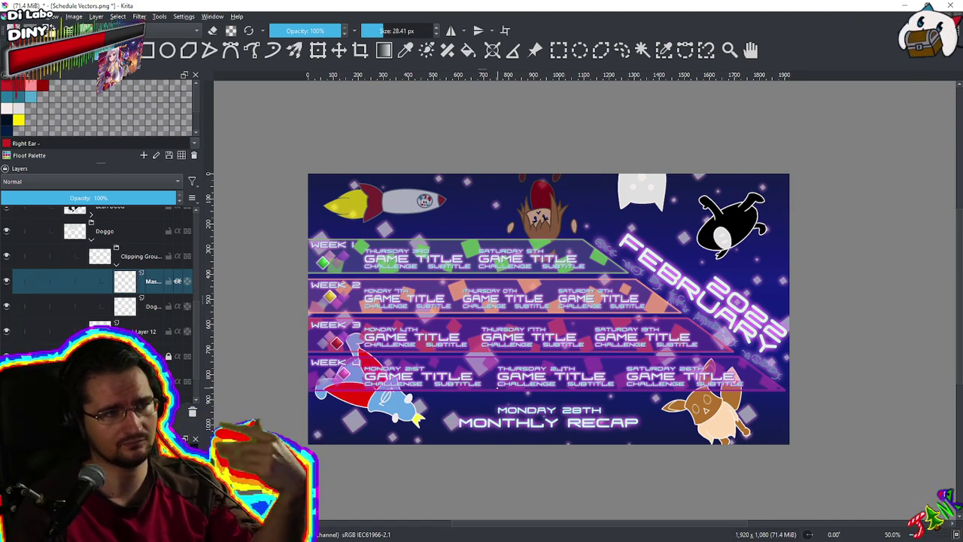
left_click_drag(524, 390, 561, 377)
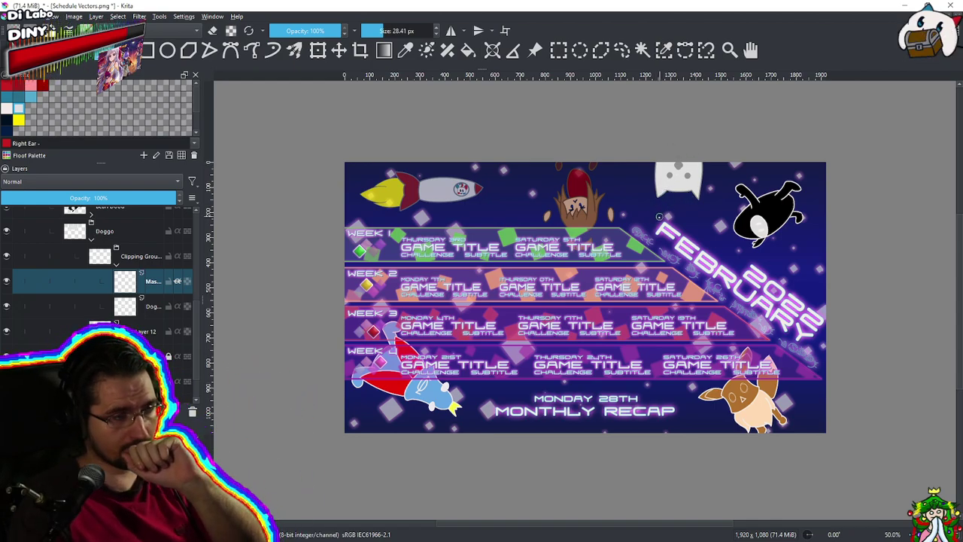
left_click(91, 242)
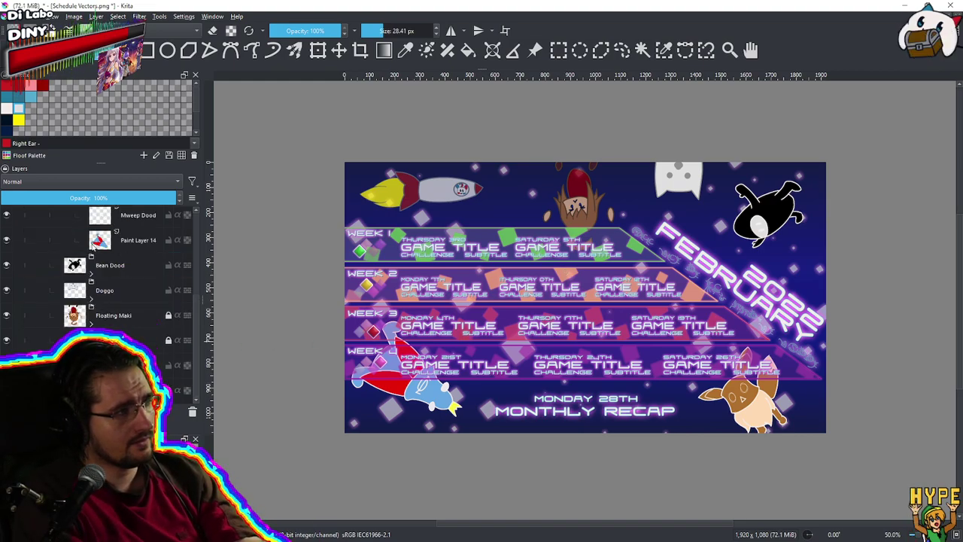
Create a quick clipping group from the Bean Dood line layer inside the Bean Dood group
scroll(98, 275, "up", 3)
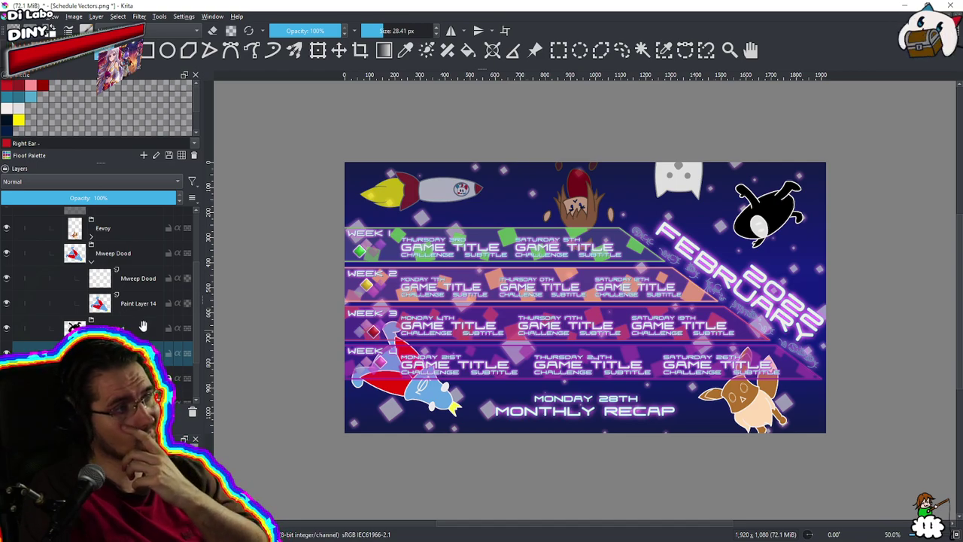
scroll(143, 325, "up", 2)
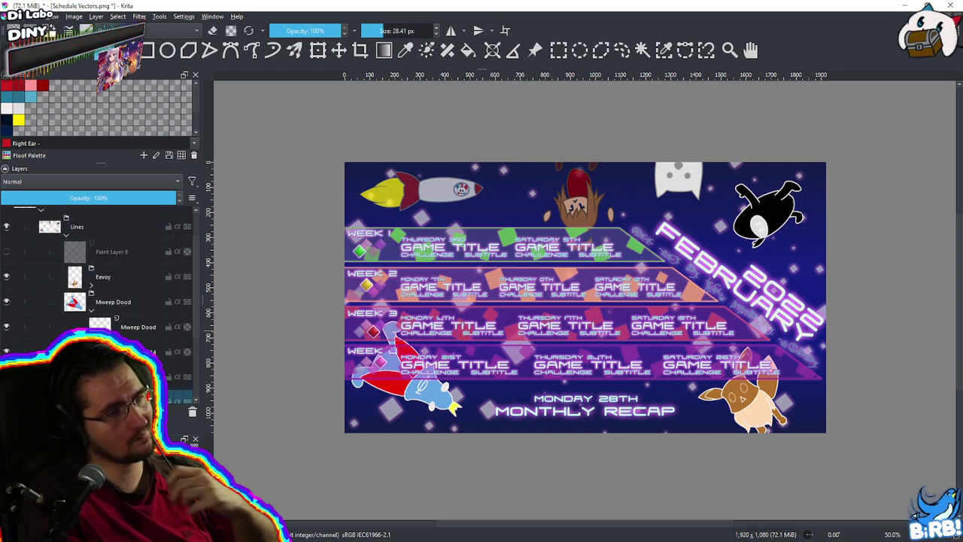
scroll(97, 286, "up", 1)
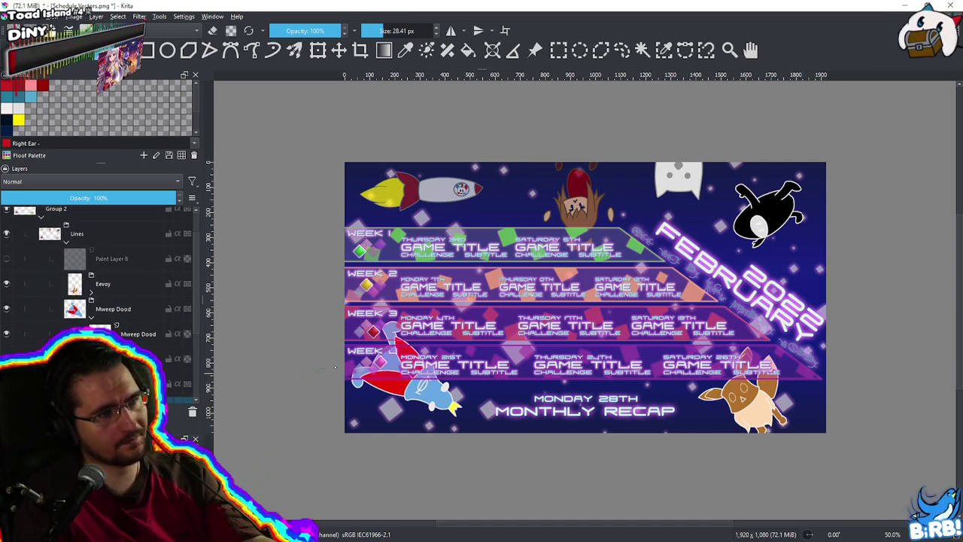
scroll(137, 284, "up", 3)
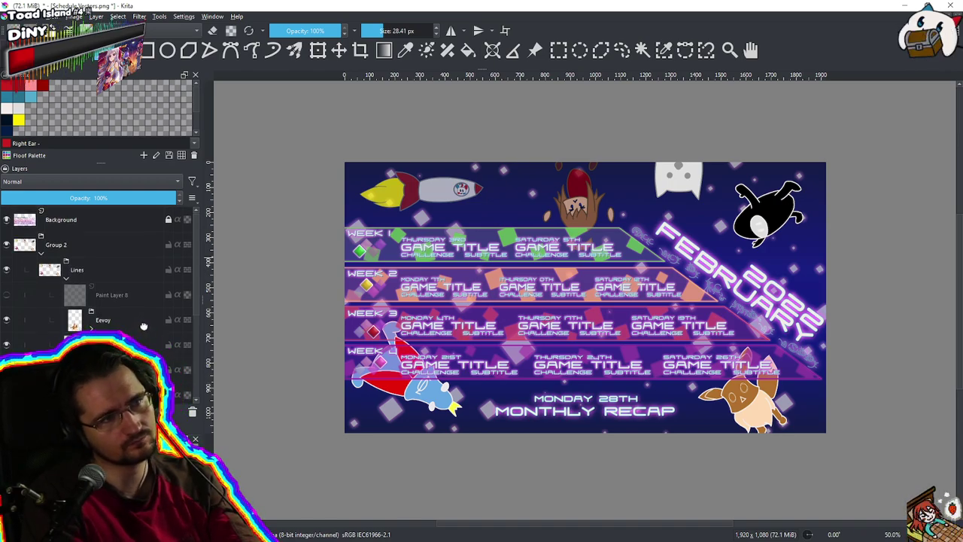
scroll(141, 325, "down", 3)
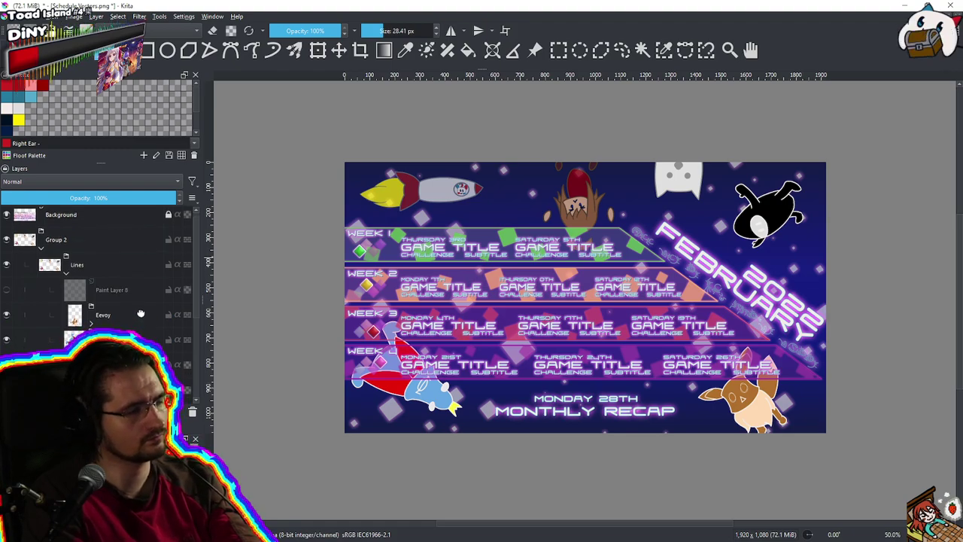
left_click(142, 302)
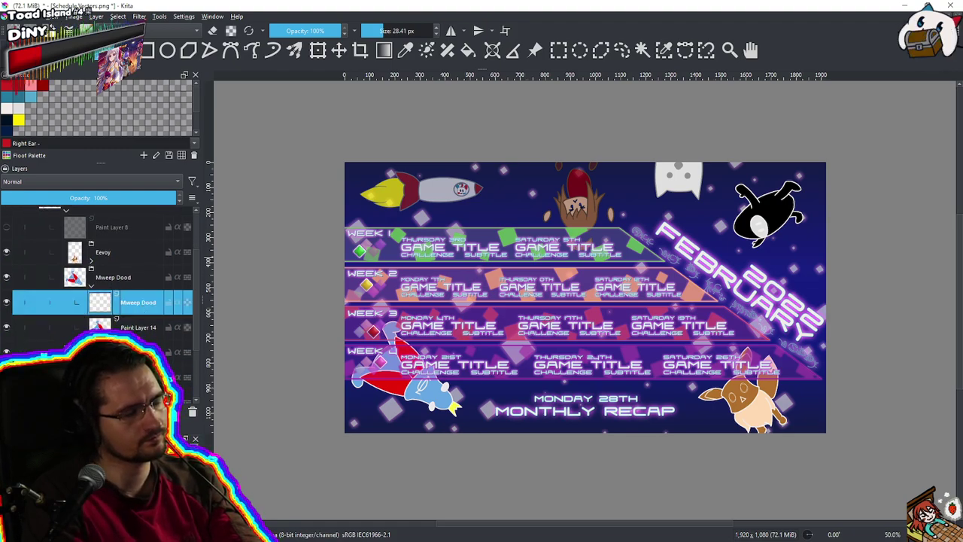
left_click(140, 352)
scroll(140, 343, "down", 4)
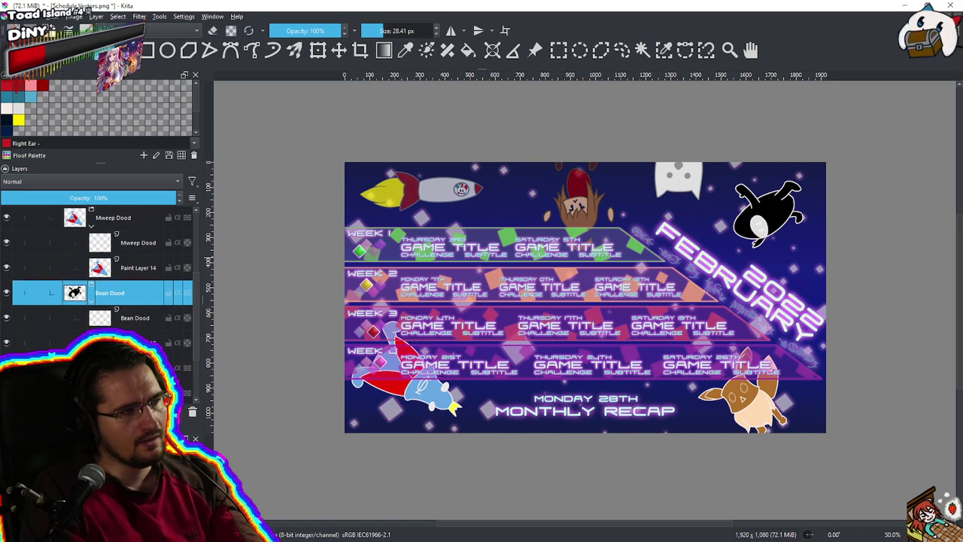
left_click(141, 343)
left_click_drag(143, 318, 155, 378)
left_click(164, 342)
scroll(167, 334, "down", 2)
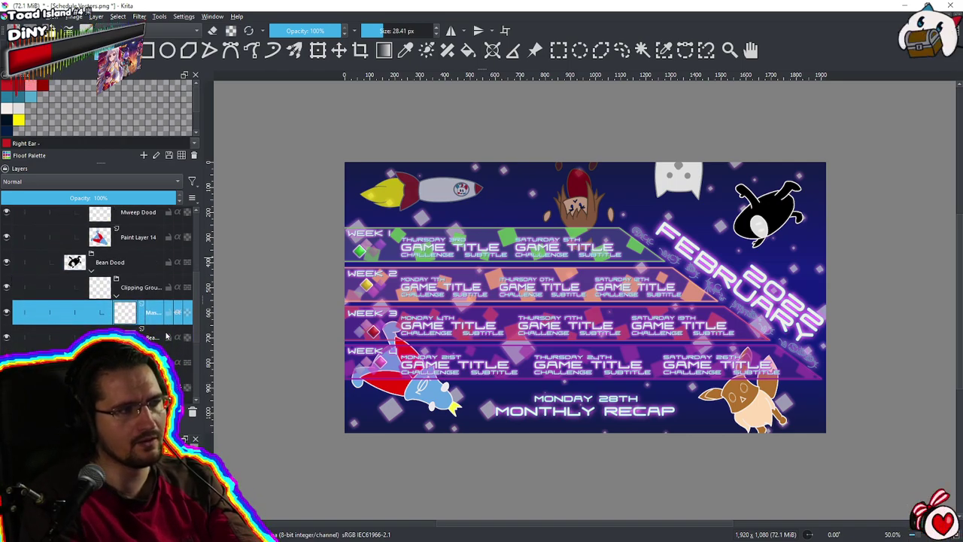
Paint the Bean Dood outlines and eyes dark grey on the mask layer with a brush of about 141 px
left_click(769, 232, "ctrl")
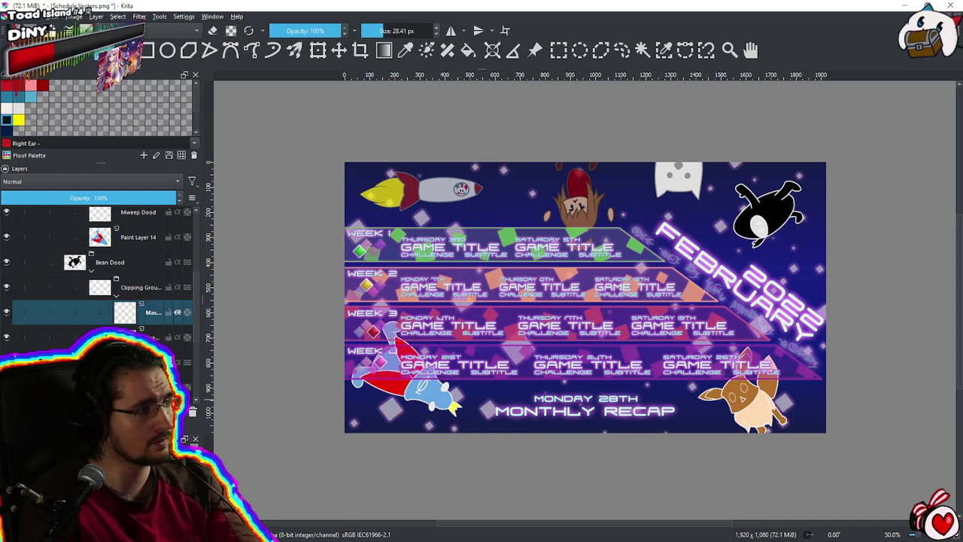
mouse_move(671, 239)
left_mouse_down()
mouse_move(582, 288)
mouse_move(494, 315)
left_mouse_up()
mouse_move(573, 332)
left_mouse_down()
mouse_move(619, 253)
mouse_move(531, 264)
mouse_move(706, 189)
left_mouse_up()
mouse_move(572, 136)
left_mouse_down()
mouse_move(558, 267)
mouse_move(727, 156)
mouse_move(734, 220)
left_mouse_up()
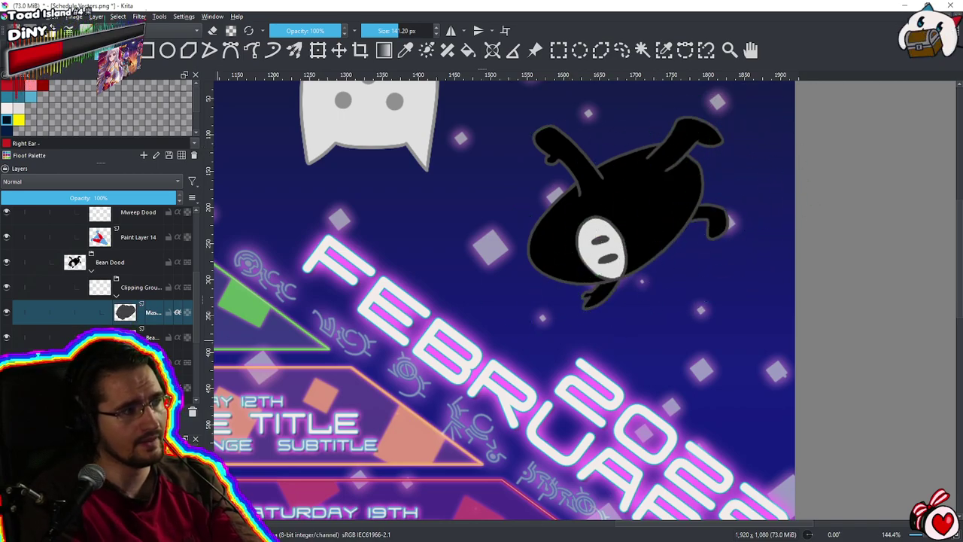
Create another quick clipping group from the paint layer below the Bean Dood lines
left_click(157, 334)
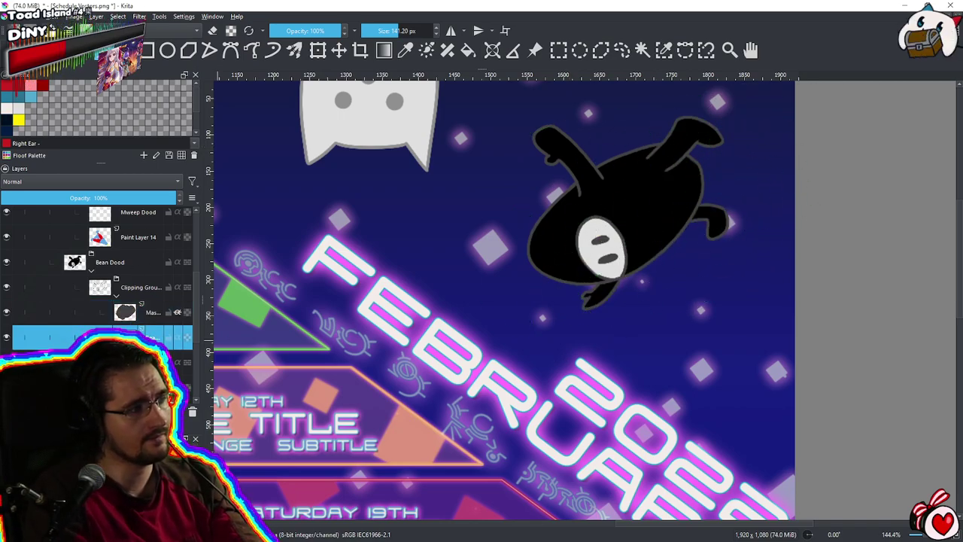
left_click(157, 385)
scroll(148, 320, "down", 1)
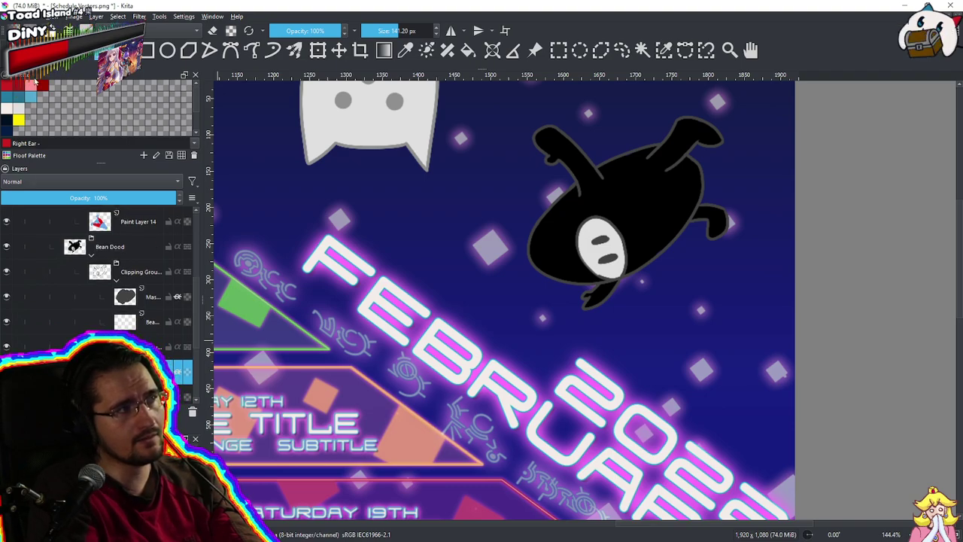
Switch the swatches to Maki Palette and pick the orange Colour 61
left_click(6, 157)
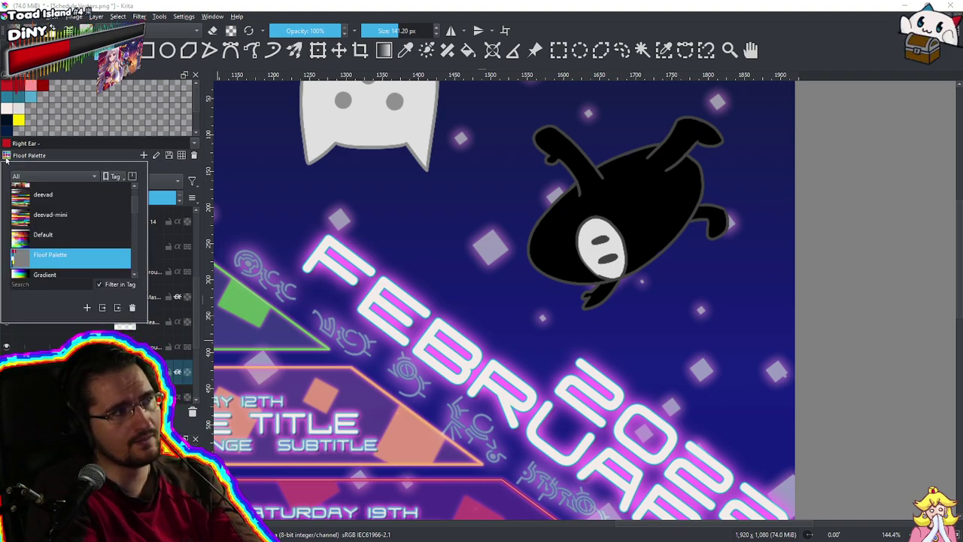
scroll(66, 201, "down", 1)
left_click(55, 273)
left_click(85, 131)
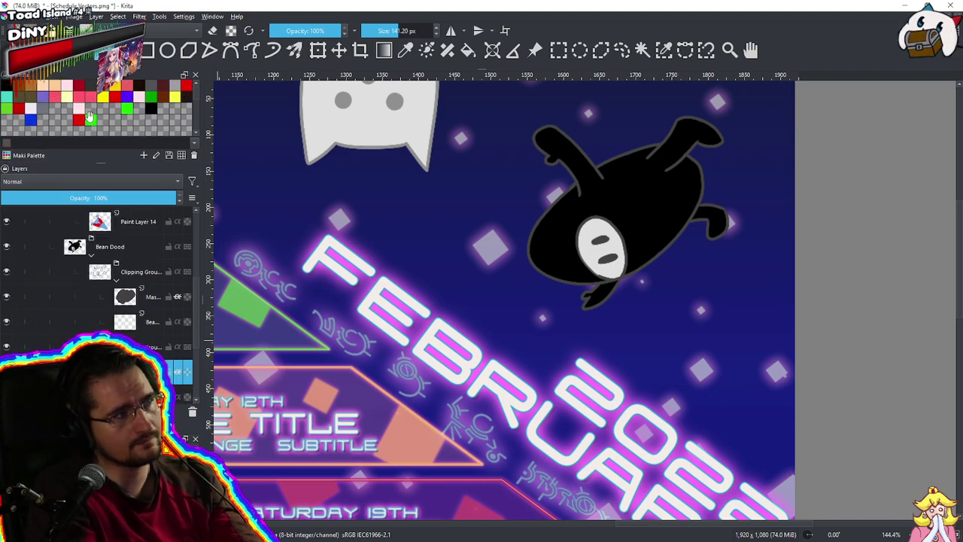
left_click(141, 109)
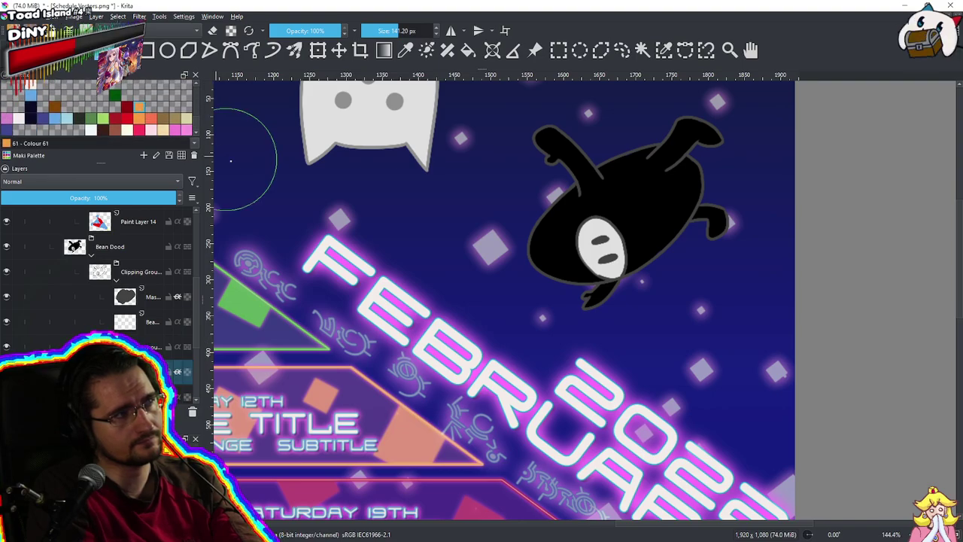
Paint the lower body and legs of Bean Dood orange, with a curved upper edge across the black body
mouse_move(677, 245)
left_mouse_down()
mouse_move(683, 311)
mouse_move(556, 388)
mouse_move(572, 399)
mouse_move(563, 345)
mouse_move(538, 347)
mouse_move(580, 344)
mouse_move(627, 376)
mouse_move(615, 368)
mouse_move(626, 343)
mouse_move(601, 344)
mouse_move(625, 338)
mouse_move(625, 307)
left_mouse_up()
mouse_move(599, 278)
left_mouse_down()
mouse_move(598, 310)
mouse_move(541, 409)
left_mouse_up()
mouse_move(574, 307)
left_mouse_down("shift")
mouse_move(406, 424)
mouse_move(442, 399)
left_mouse_up("shift")
mouse_move(424, 324)
left_mouse_down()
mouse_move(403, 266)
mouse_move(429, 346)
left_mouse_up()
key("ctrl+z")
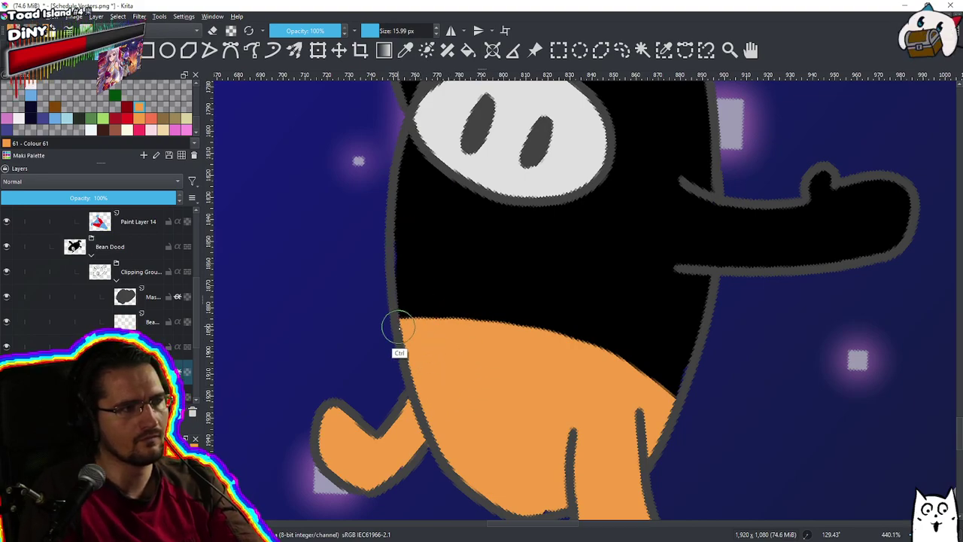
Sample the body's black and tidy the base paint along the lower body edge with the eraser on the underlying layer
left_click(154, 397)
left_click(469, 243, "ctrl")
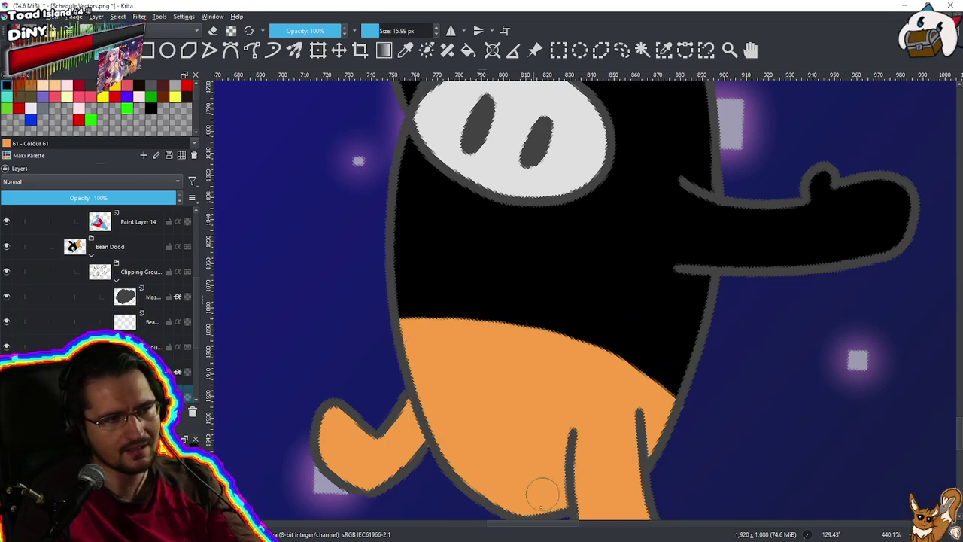
left_click_drag(530, 441, 524, 385)
key("e")
left_click_drag(535, 481, 549, 480)
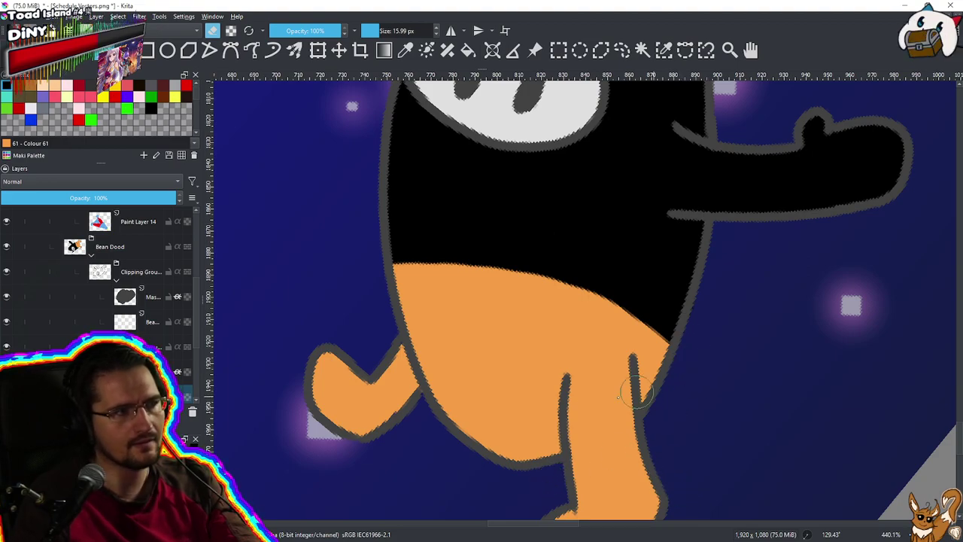
key("e")
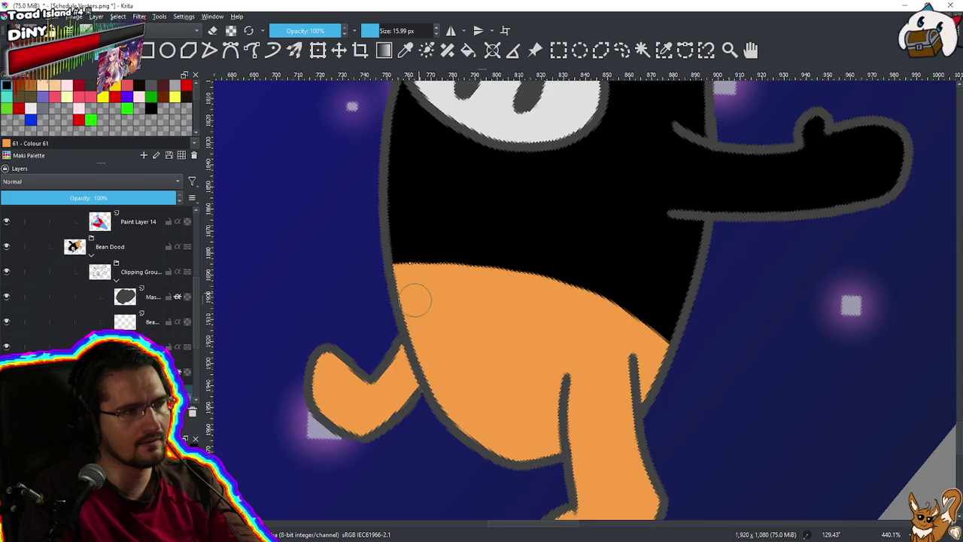
Try to paint an orange curl rising from the orange area onto the black body and thin it with the eraser
left_click_drag(450, 254, 460, 327)
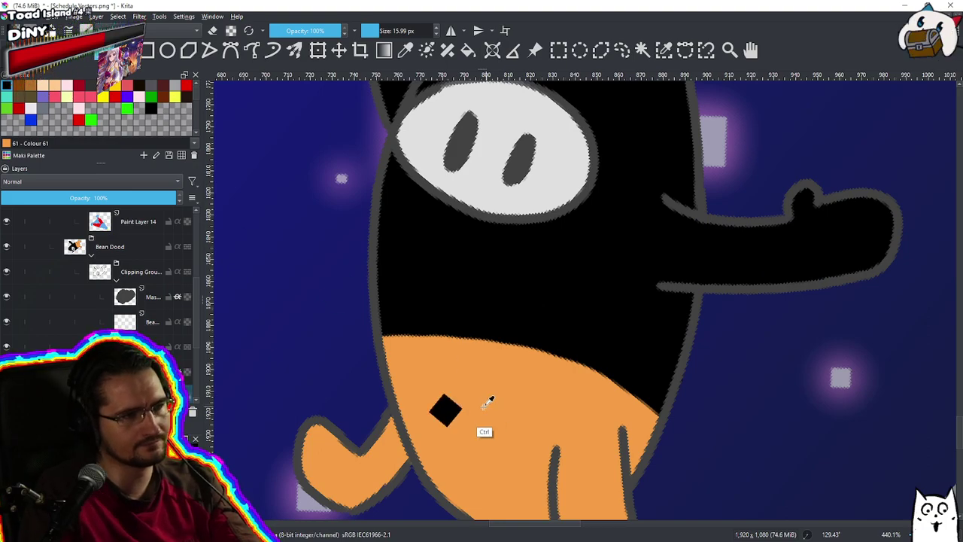
mouse_move(402, 287)
left_mouse_down()
mouse_move(413, 338)
mouse_move(387, 290)
mouse_move(402, 326)
mouse_move(411, 279)
mouse_move(407, 305)
mouse_move(419, 300)
mouse_move(436, 317)
mouse_move(413, 325)
left_mouse_up()
key("ctrl+z")
mouse_move(413, 262)
left_mouse_down()
mouse_move(401, 326)
mouse_move(401, 284)
mouse_move(408, 348)
left_mouse_up()
mouse_move(402, 280)
left_mouse_down()
mouse_move(421, 266)
mouse_move(429, 299)
mouse_move(431, 287)
left_mouse_up()
key("ctrl+z")
key("e")
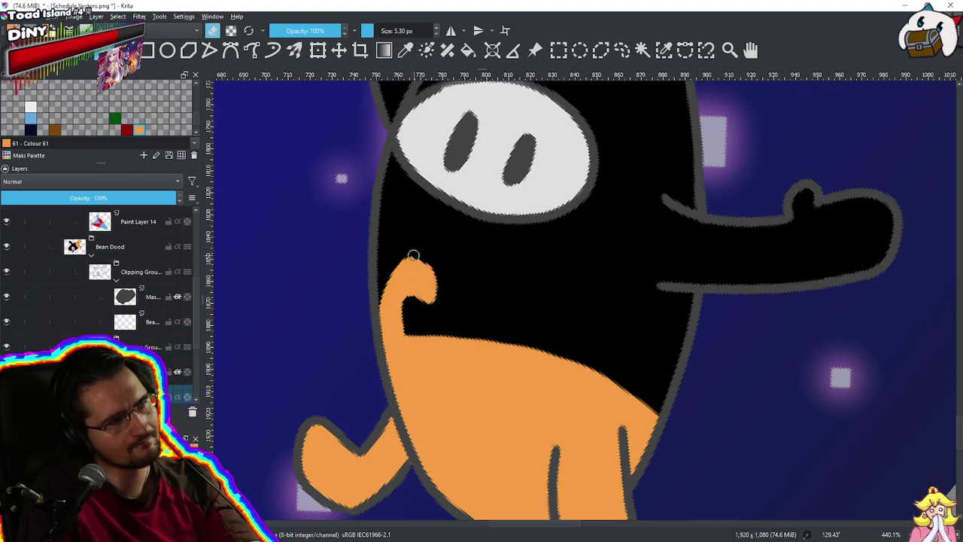
left_click_drag(435, 279, 425, 299)
Undo the orange curl strokes on Bean Dood's body
key("ctrl+z")
key("ctrl+z")
key("ctrl+z")
key("ctrl+z")
key("ctrl+z")
key("ctrl+z")
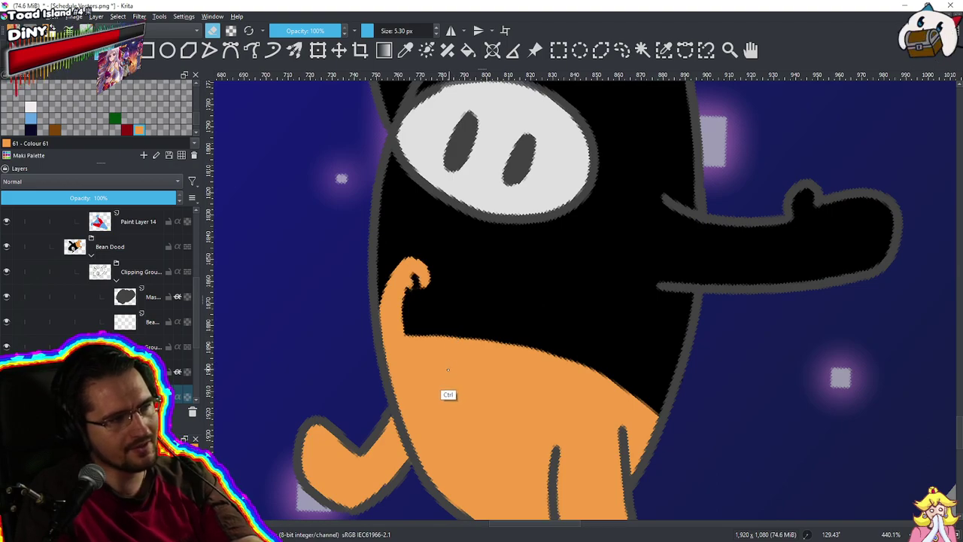
key("ctrl+z")
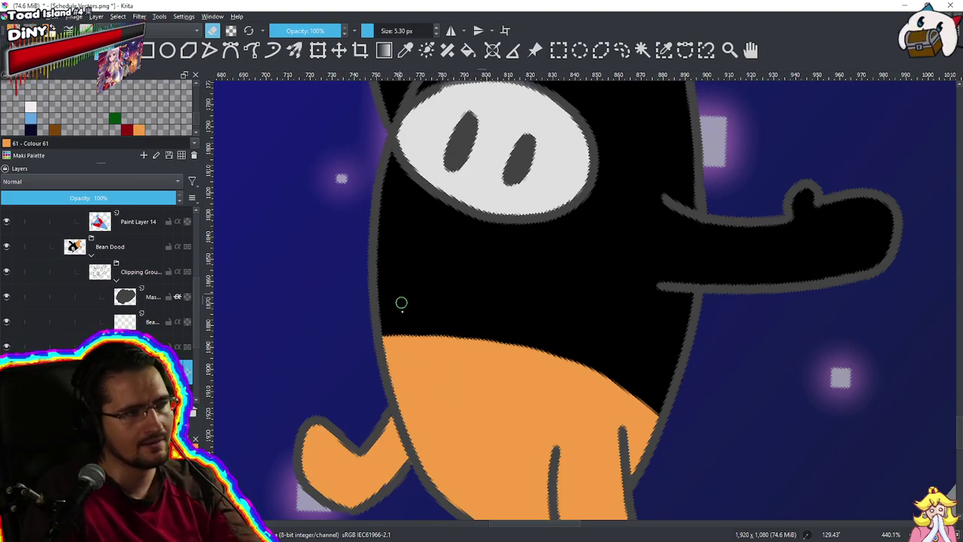
key("ctrl+z")
key("ctrl+z")
key("ctrl+z")
key("ctrl+z")
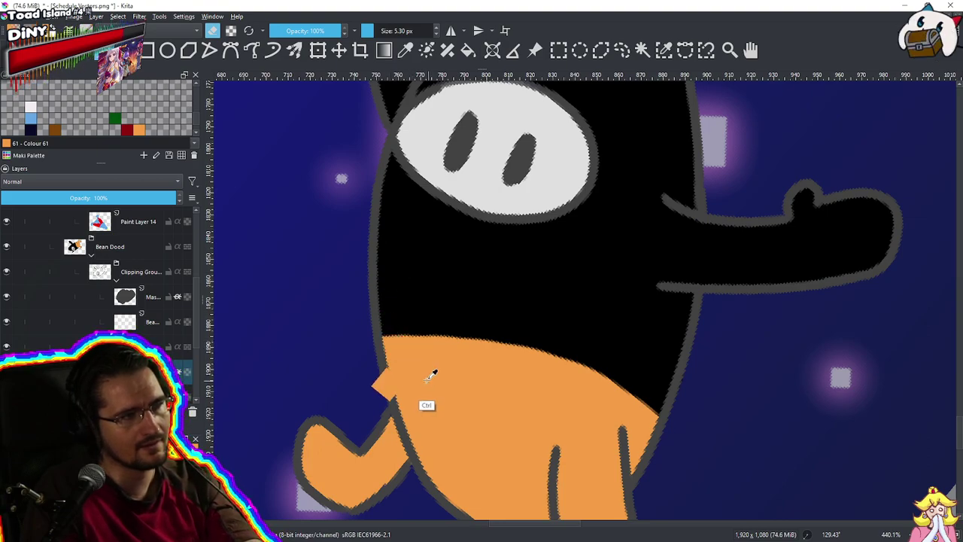
Paint a thin orange curve rising from the lower body along the black body's edge with a 5.30 px brush, and erase specks at its tip
key("e")
key("e")
left_click_drag(386, 335, 402, 266)
left_click_drag(388, 308, 414, 271)
mouse_move(399, 265)
left_mouse_down()
mouse_move(436, 259)
mouse_move(391, 316)
mouse_move(405, 319)
mouse_move(436, 260)
mouse_move(422, 271)
left_mouse_up()
key("e")
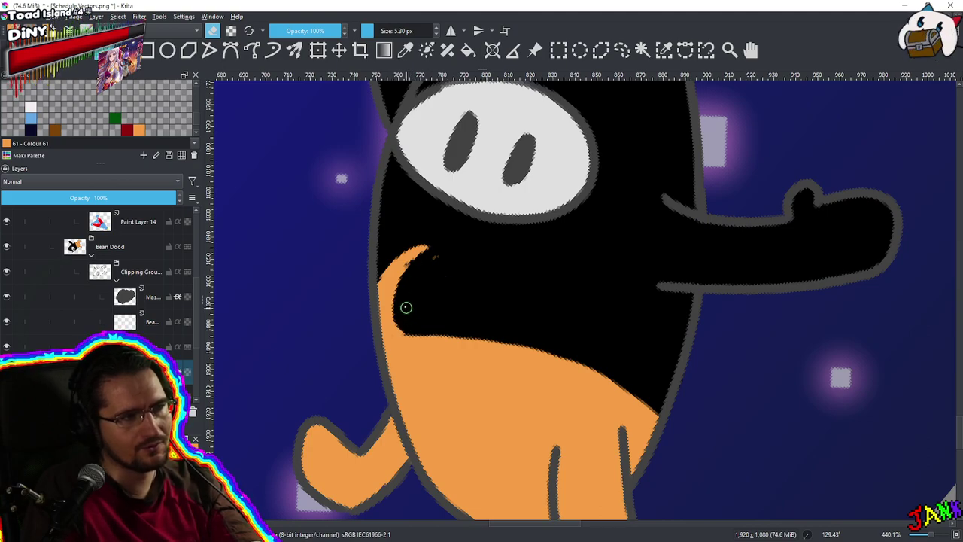
left_click_drag(434, 258, 449, 255)
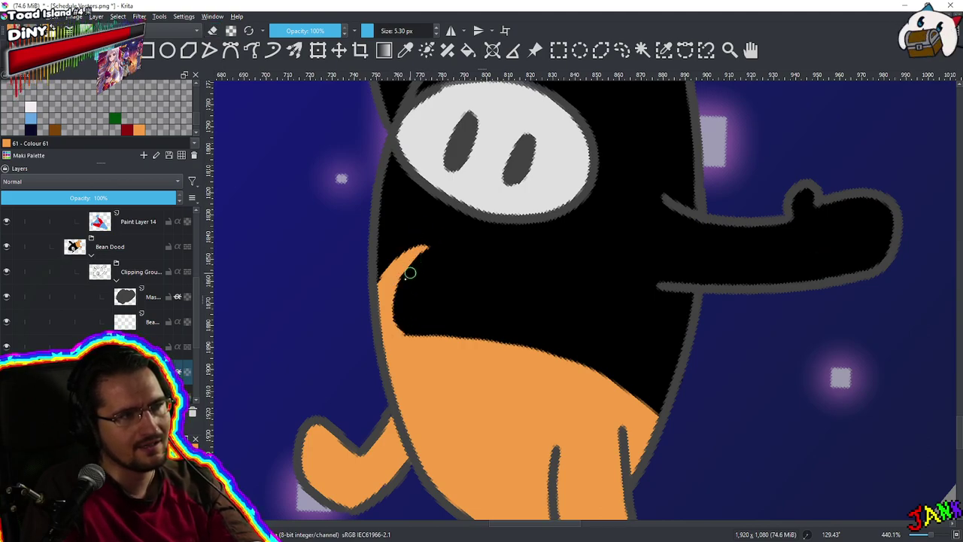
Paint curling orange flame tongues on the near-edge side of Bean Dood's black body, carving black gaps between them with the eraser
mouse_move(395, 316)
left_mouse_down()
mouse_move(437, 279)
mouse_move(409, 329)
mouse_move(433, 301)
mouse_move(410, 319)
left_mouse_up()
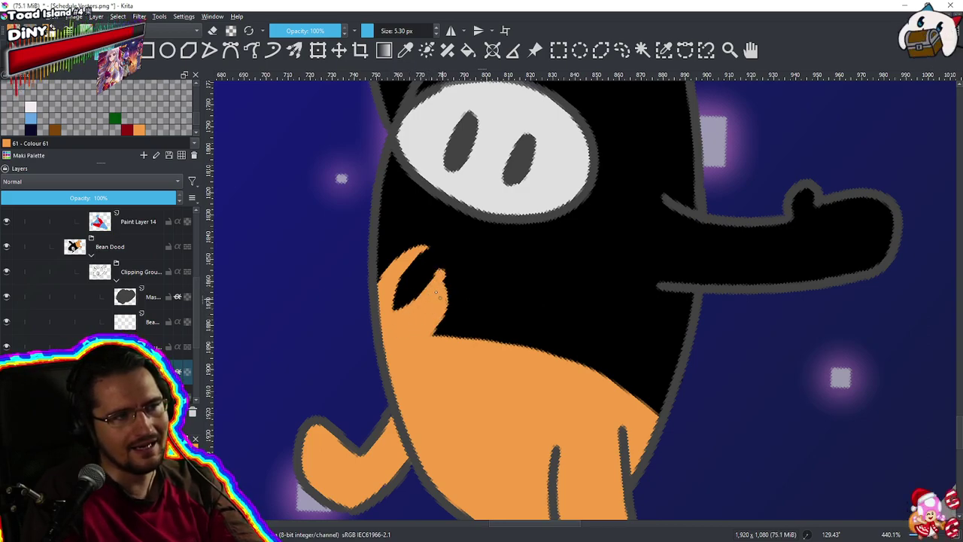
left_click_drag(455, 268, 451, 350)
key("e")
mouse_move(452, 287)
left_mouse_down()
mouse_move(427, 345)
mouse_move(456, 329)
mouse_move(437, 353)
mouse_move(457, 326)
mouse_move(472, 316)
mouse_move(447, 357)
mouse_move(473, 326)
mouse_move(478, 286)
mouse_move(461, 345)
mouse_move(462, 292)
mouse_move(482, 324)
left_mouse_up()
key("e")
mouse_move(472, 265)
left_mouse_down()
mouse_move(491, 335)
mouse_move(496, 310)
left_mouse_up()
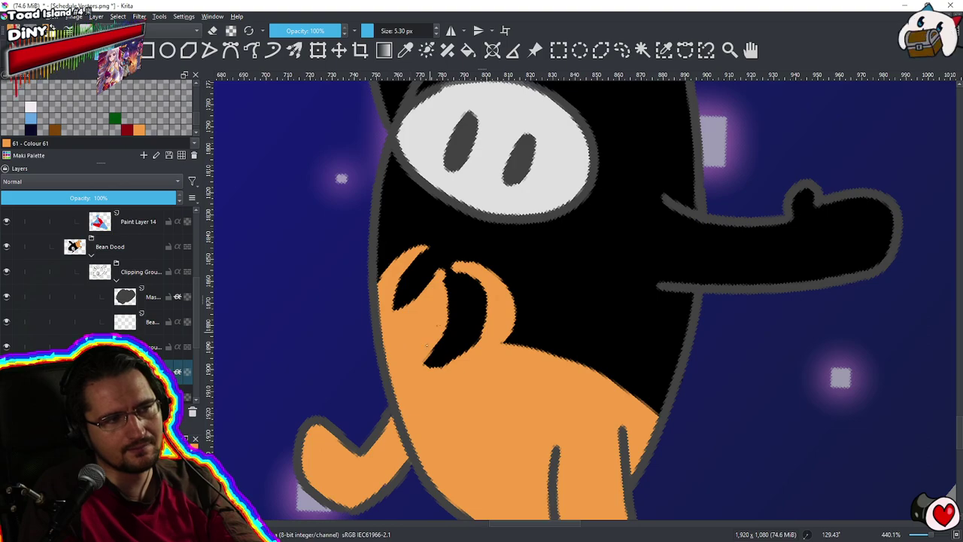
mouse_move(450, 375)
left_mouse_down()
mouse_move(457, 322)
mouse_move(445, 367)
left_mouse_up()
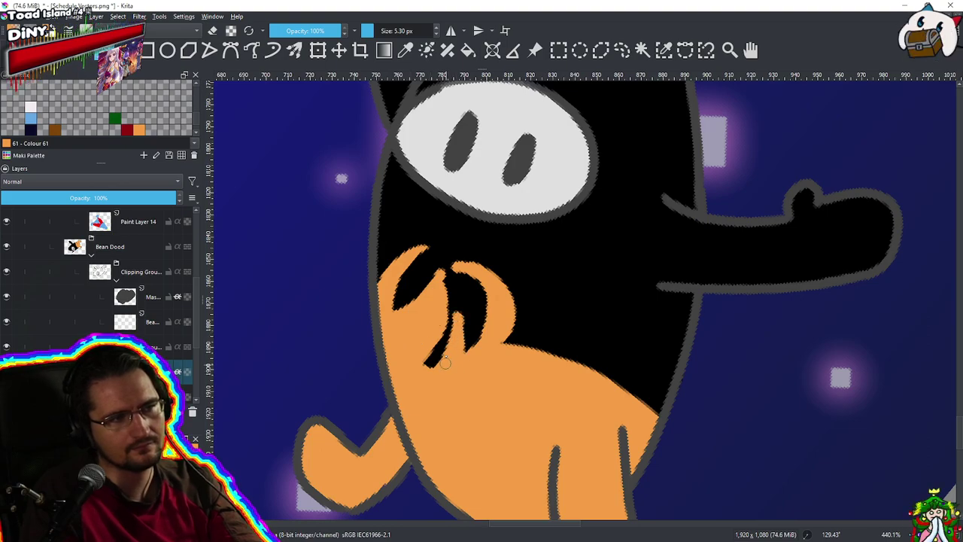
left_click_drag(541, 323, 460, 367)
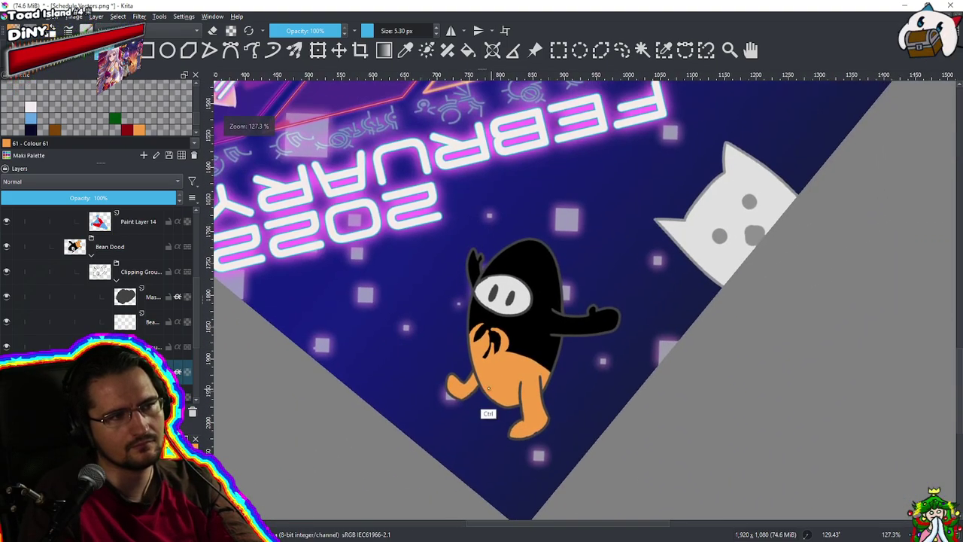
Extend the orange flames across the middle of the black body with curled tips and narrow black gaps, using the 5.30 px brush
left_click_drag(514, 392, 518, 331)
scroll(519, 331, "up", 2)
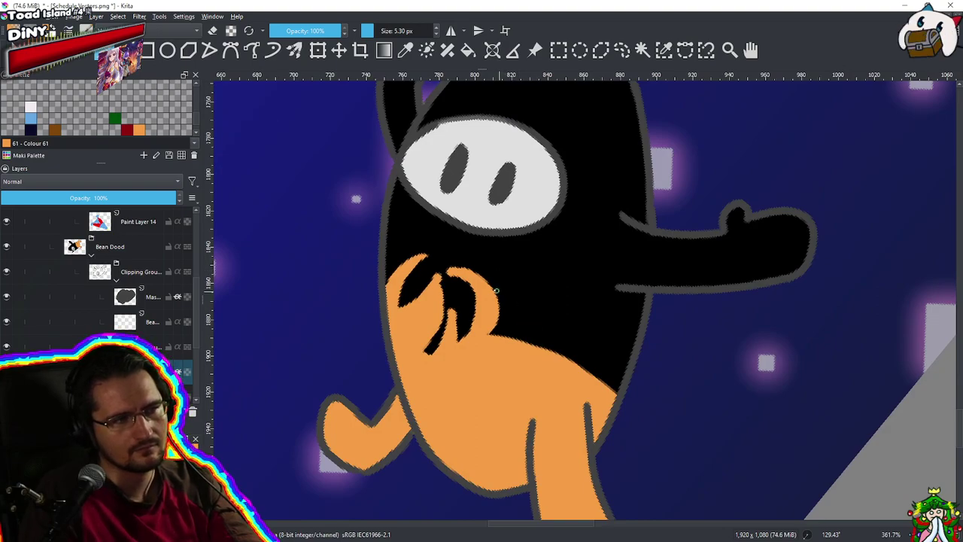
mouse_move(497, 309)
left_mouse_down()
mouse_move(510, 289)
mouse_move(544, 272)
mouse_move(532, 296)
mouse_move(520, 289)
mouse_move(497, 349)
mouse_move(551, 282)
mouse_move(512, 318)
mouse_move(523, 313)
mouse_move(504, 343)
mouse_move(563, 290)
mouse_move(513, 325)
mouse_move(536, 321)
mouse_move(552, 347)
mouse_move(538, 317)
mouse_move(527, 362)
mouse_move(540, 319)
mouse_move(531, 351)
mouse_move(536, 338)
mouse_move(551, 340)
mouse_move(539, 317)
mouse_move(559, 306)
mouse_move(551, 339)
mouse_move(554, 310)
mouse_move(530, 345)
left_mouse_up()
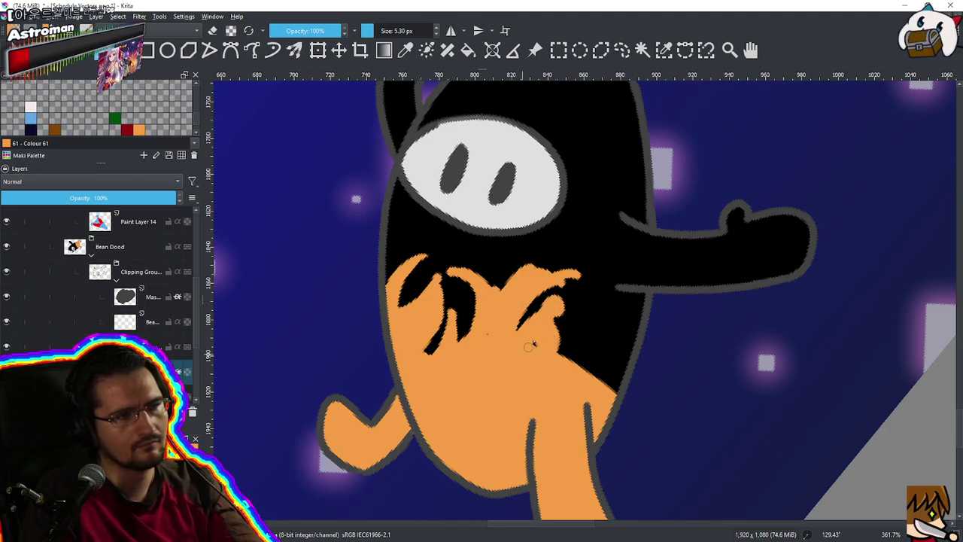
left_click_drag(553, 311, 561, 317)
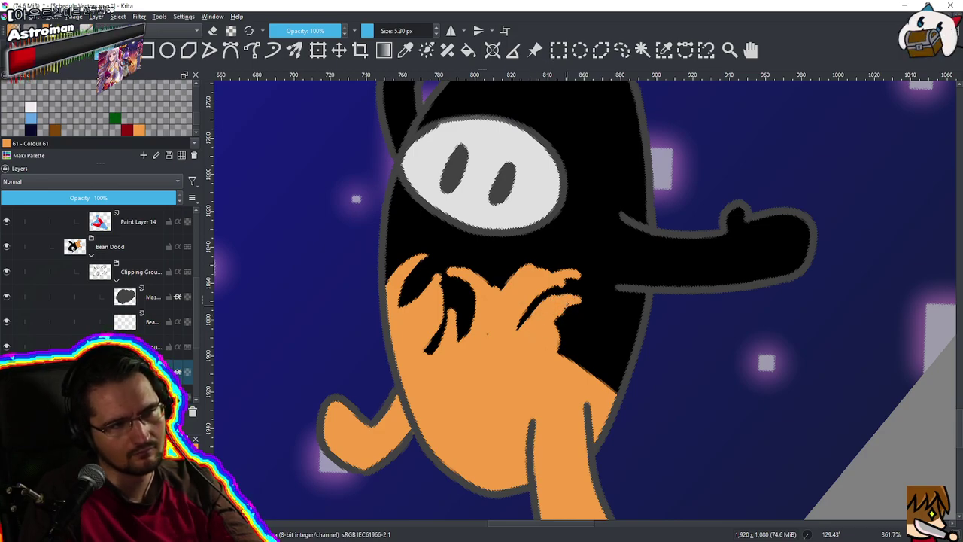
left_click_drag(558, 319, 558, 351)
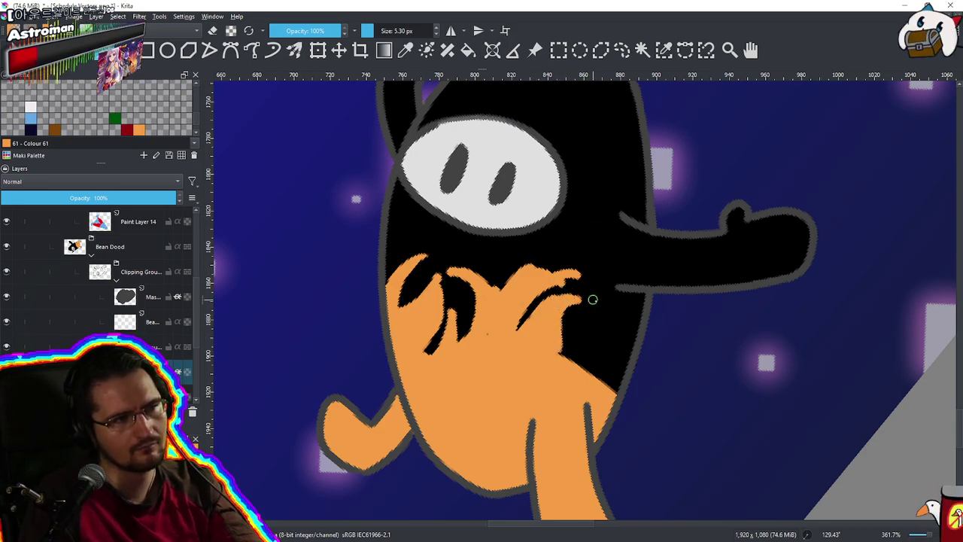
left_click_drag(592, 314, 589, 373)
left_click_drag(584, 331, 579, 363)
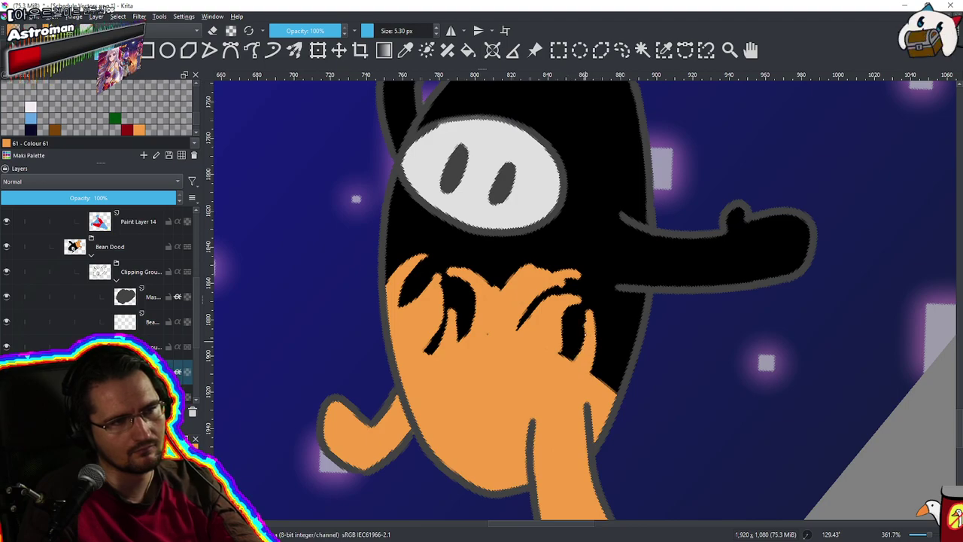
Paint pointed orange flame tips below Bean Dood's outstretched arm, up to the body's outline
mouse_move(590, 325)
left_mouse_down()
mouse_move(585, 375)
mouse_move(623, 336)
mouse_move(621, 324)
mouse_move(611, 375)
left_mouse_up()
mouse_move(621, 340)
left_mouse_down()
mouse_move(608, 378)
mouse_move(618, 384)
left_mouse_up()
left_click_drag(631, 324, 559, 402)
left_click_drag(614, 344, 626, 286)
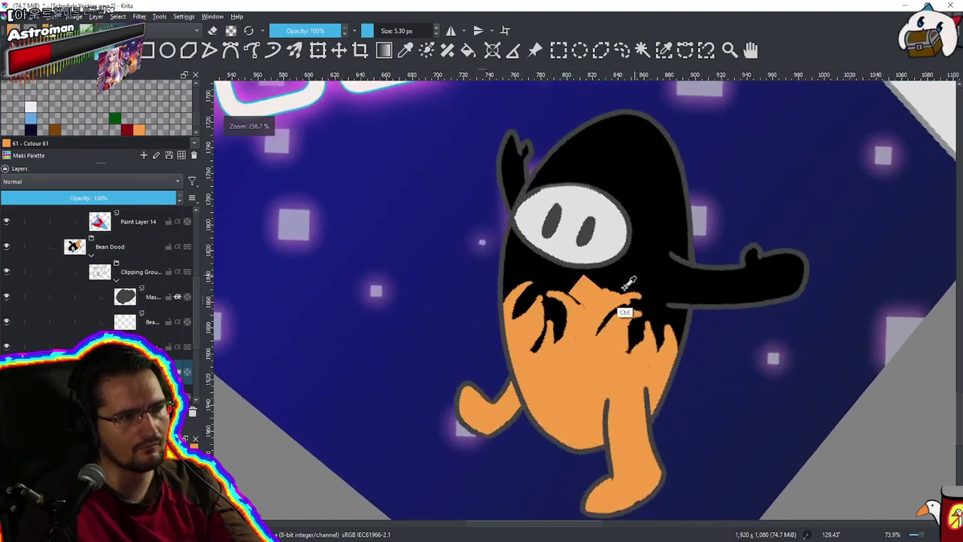
Reshape the central flames by erasing excess orange, and paint a pointed orange tip in the gap between them
scroll(629, 283, "up", 3)
mouse_move(564, 314)
left_mouse_down()
mouse_move(650, 295)
mouse_move(591, 323)
left_mouse_up()
mouse_move(645, 301)
left_mouse_down()
mouse_move(590, 326)
mouse_move(602, 319)
mouse_move(574, 355)
mouse_move(612, 301)
mouse_move(612, 318)
mouse_move(630, 299)
mouse_move(609, 302)
mouse_move(578, 336)
mouse_move(563, 300)
mouse_move(559, 317)
mouse_move(540, 306)
mouse_move(562, 332)
mouse_move(542, 309)
mouse_move(569, 367)
mouse_move(577, 321)
left_mouse_up()
scroll(574, 327, "down", 15)
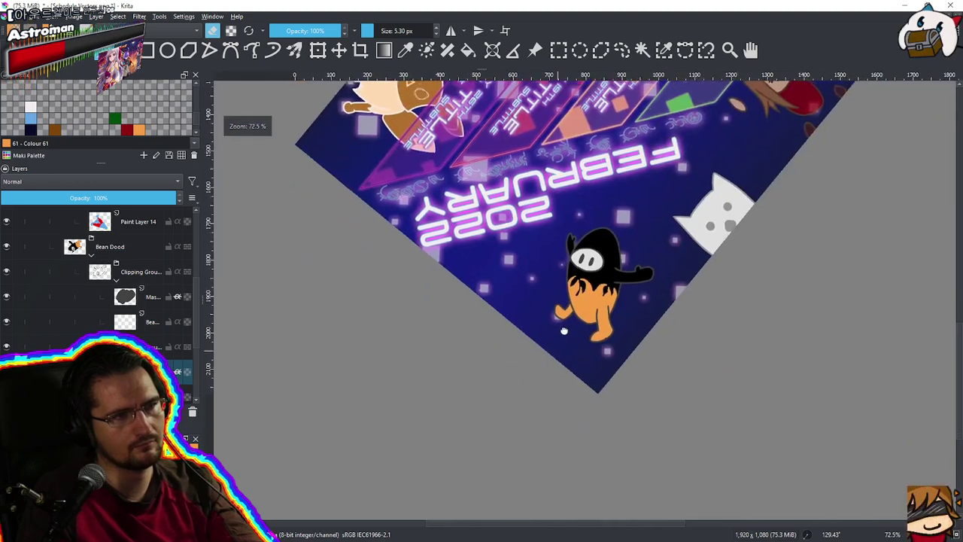
scroll(572, 343, "up", 2)
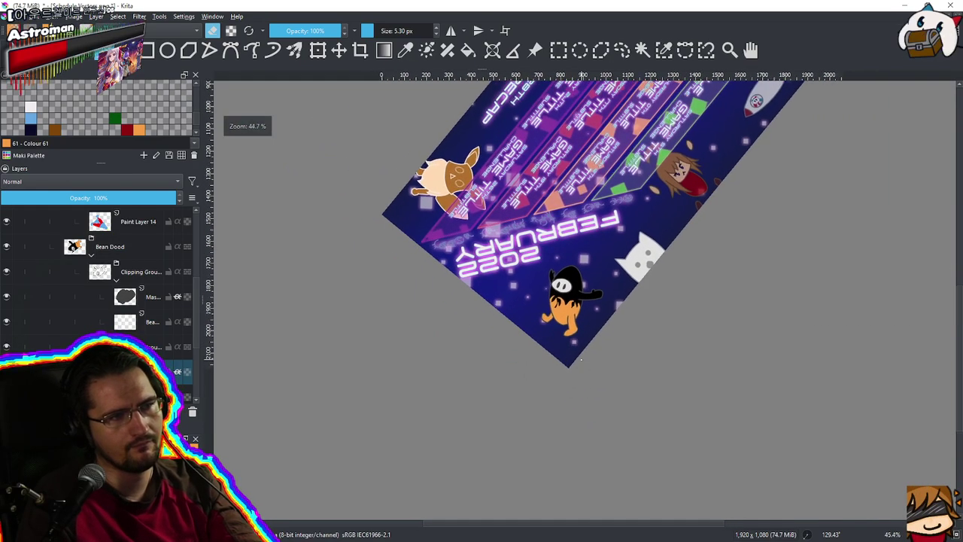
scroll(581, 363, "up", 10)
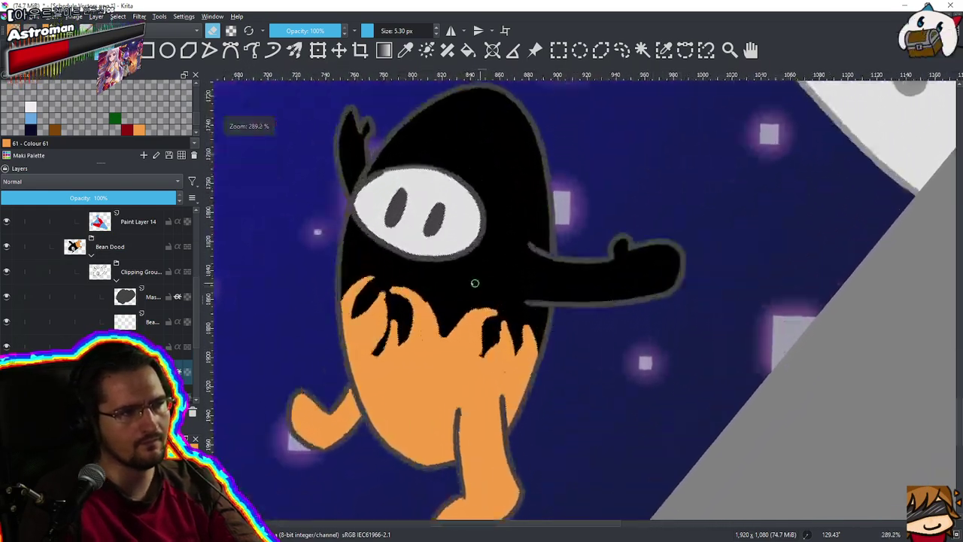
mouse_move(432, 311)
left_mouse_down()
mouse_move(445, 303)
mouse_move(456, 326)
mouse_move(455, 301)
mouse_move(443, 314)
left_mouse_up()
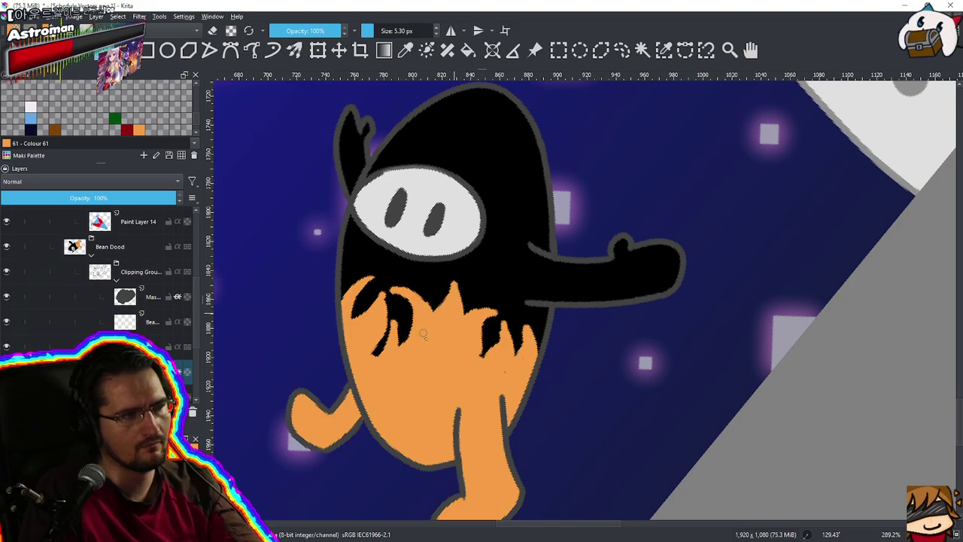
Collapse the Bean Dood layer group
scroll(423, 331, "down", 8)
left_click_drag(536, 453, 674, 202)
left_click_drag(610, 210, 607, 265)
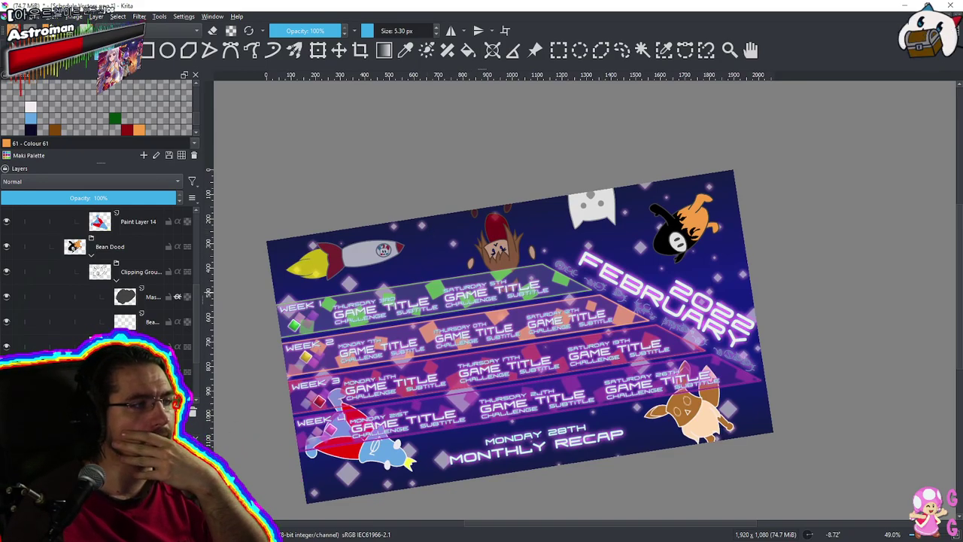
left_click(91, 258)
left_click(100, 266)
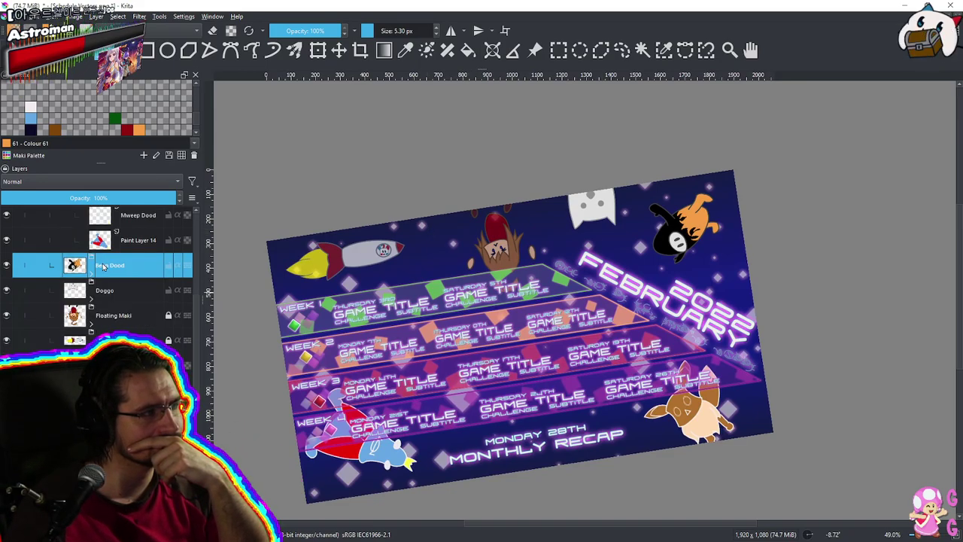
scroll(133, 286, "up", 3)
Sample the grey from the white cat's face and put the Mweep Dood line layer into its own group
left_click(137, 317)
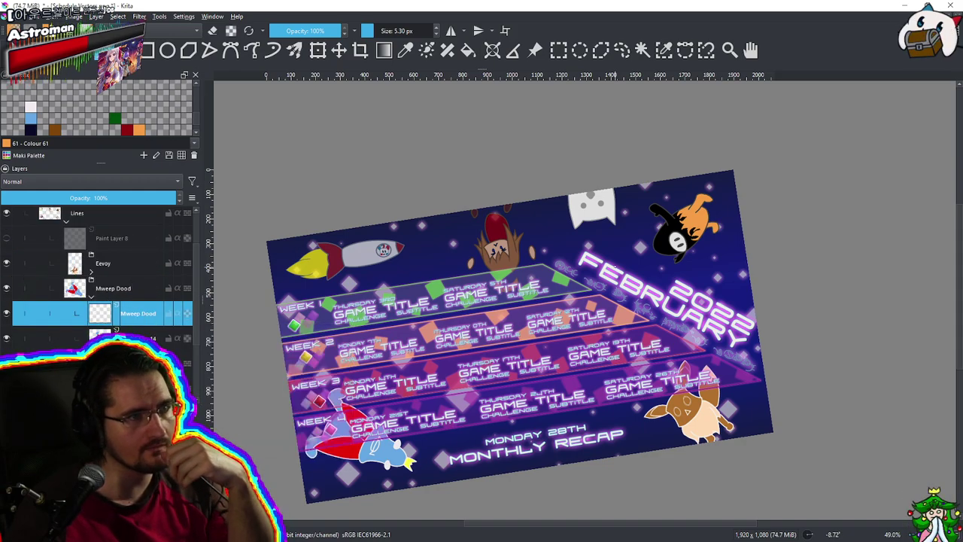
key("ctrl")
left_click(587, 205, "ctrl")
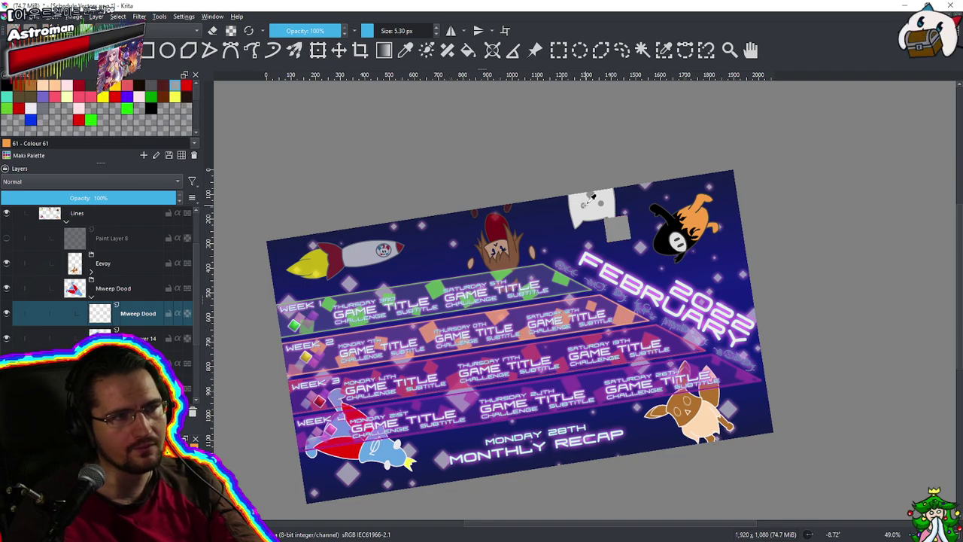
scroll(376, 438, "up", 1)
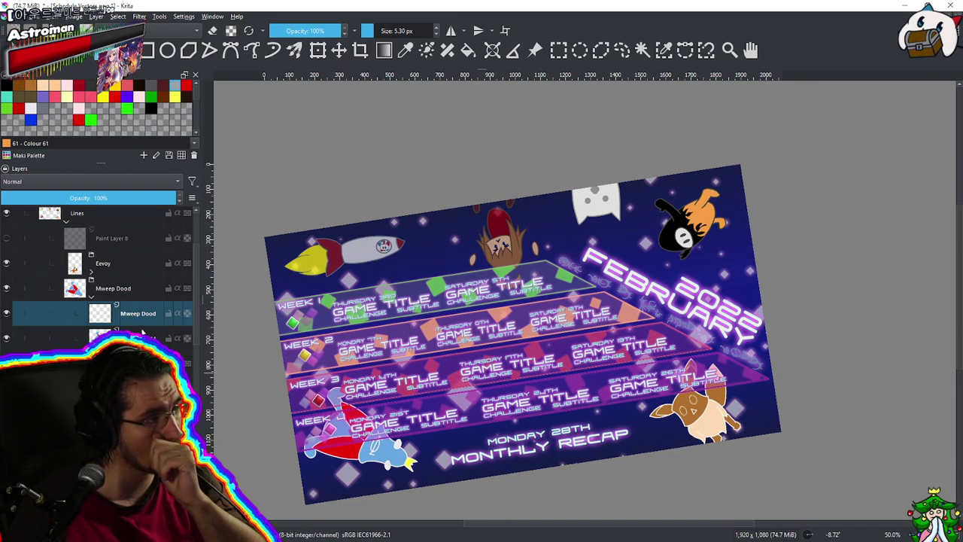
key("ctrl+g")
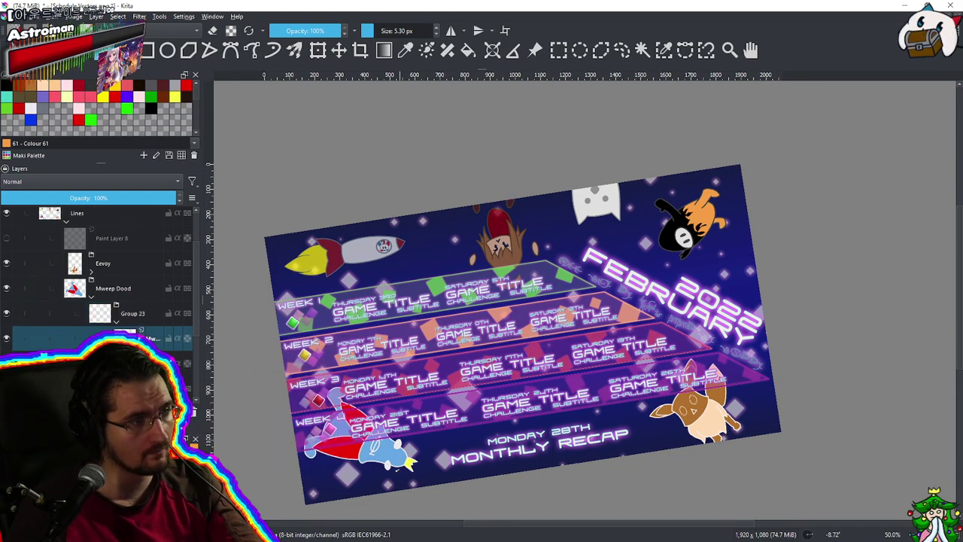
Add an alpha-inheriting paint layer above Mweep Dood's lines and recolour the linework grey with a 70.75 px brush
scroll(411, 473, "up", 1)
scroll(412, 462, "up", 3)
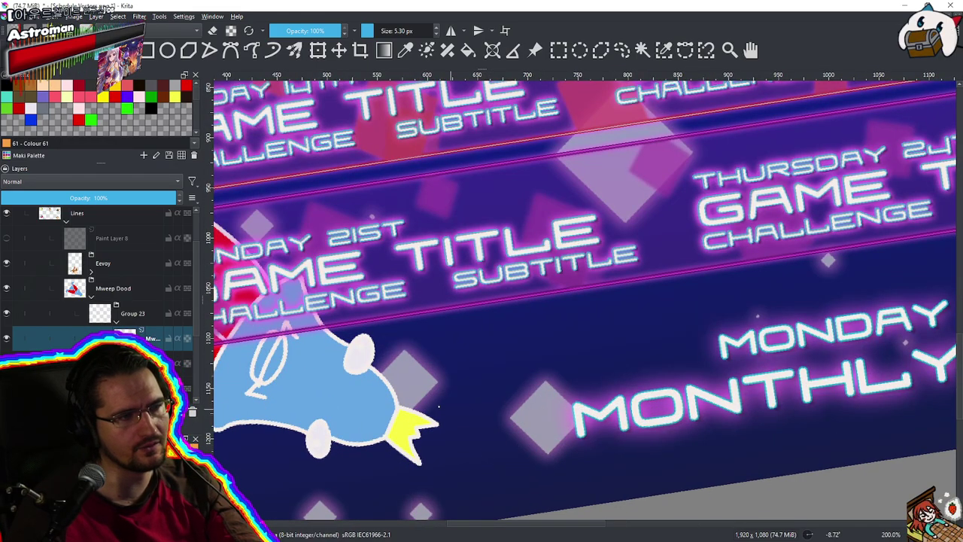
scroll(442, 407, "down", 4)
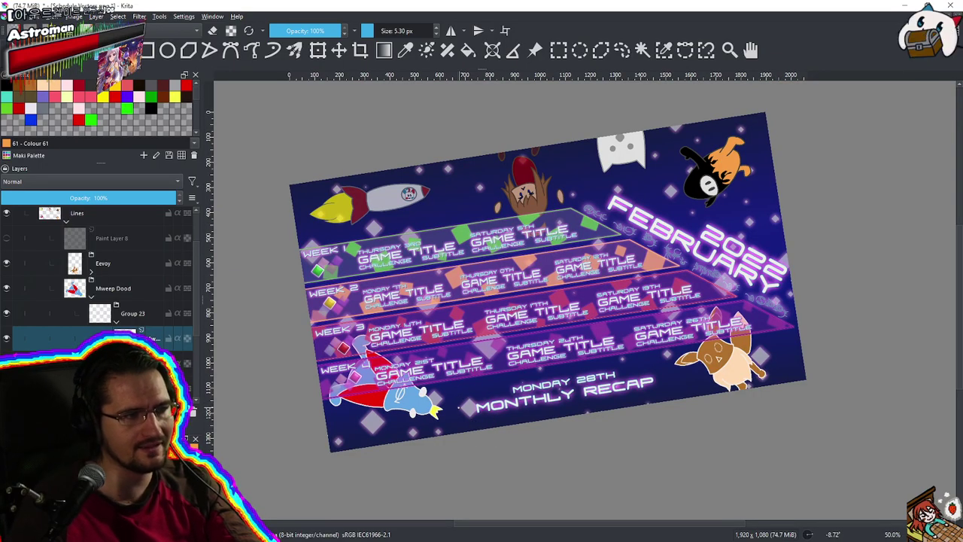
left_click_drag(562, 343, 414, 97)
left_click_drag(656, 280, 449, 294)
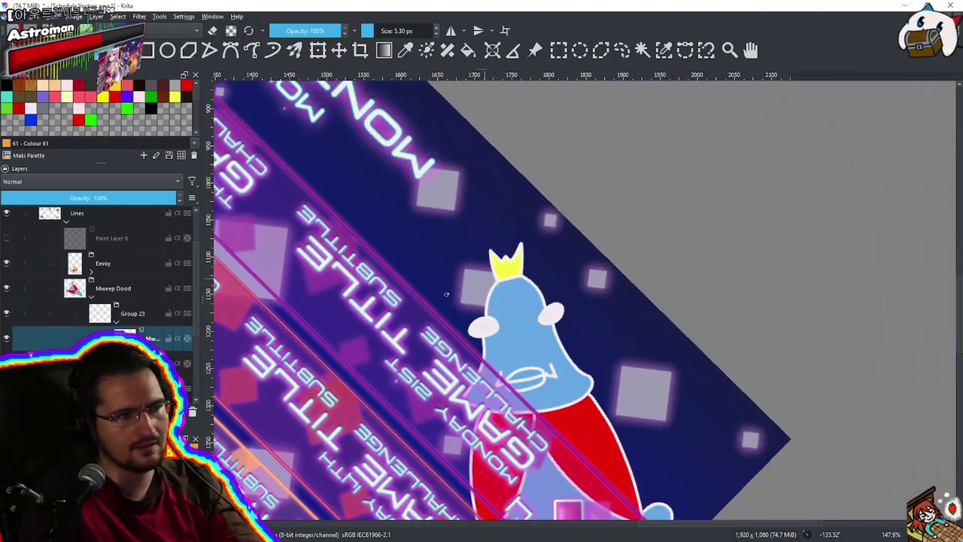
scroll(471, 335, "down", 4)
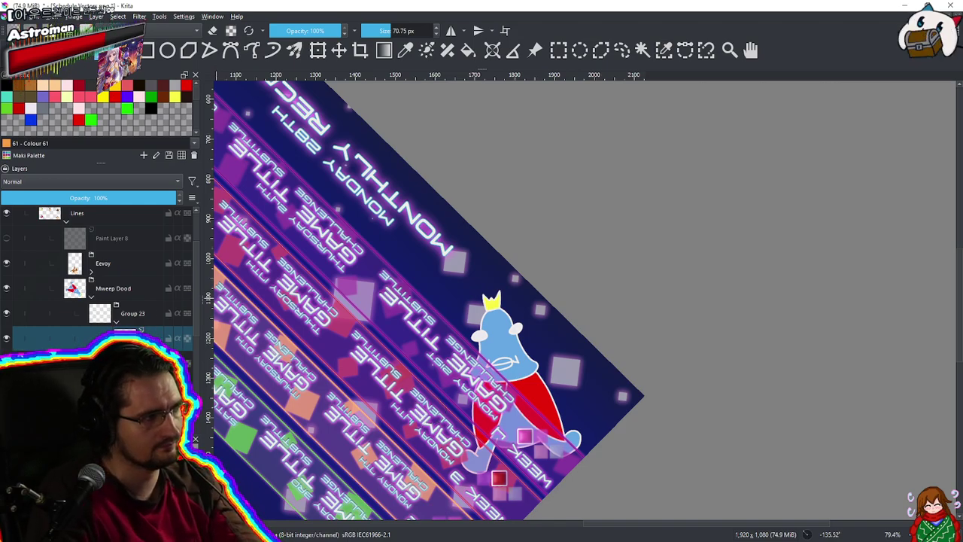
mouse_move(480, 316)
left_mouse_down()
mouse_move(493, 275)
mouse_move(471, 427)
mouse_move(480, 502)
left_mouse_up()
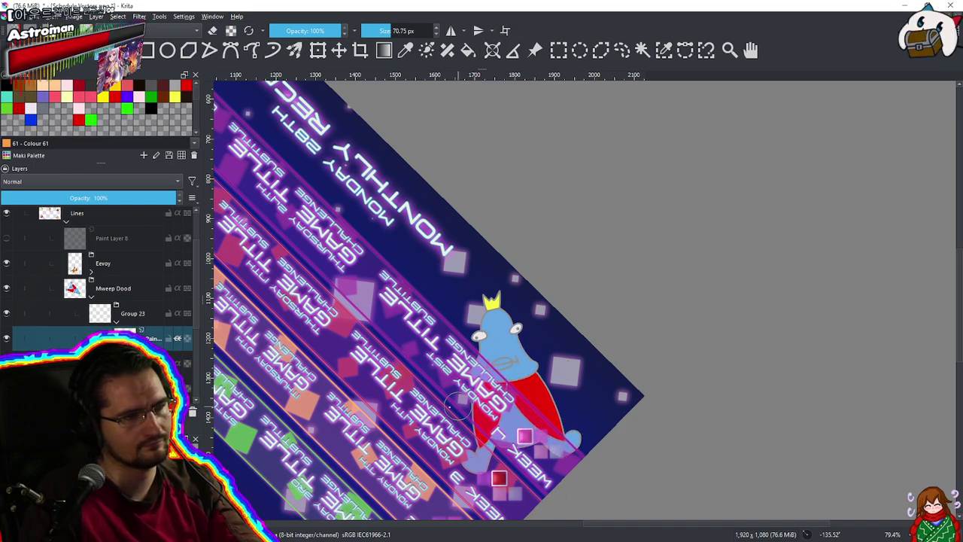
scroll(490, 354, "up", 4)
left_click_drag(486, 222, 427, 316)
left_click_drag(440, 251, 444, 368)
scroll(135, 331, "down", 3)
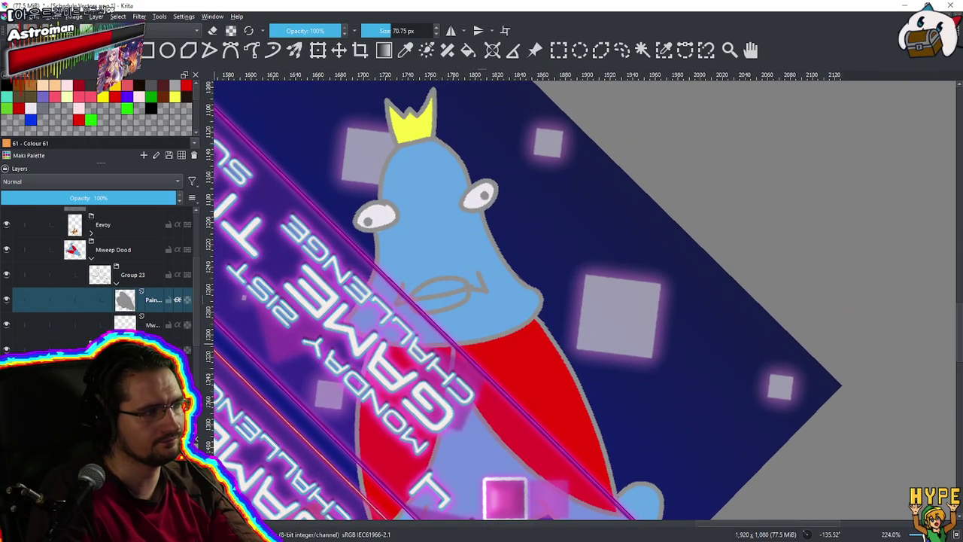
Recolour Mweep Dood's linework with dark blue Colour 55 on the alpha-inheriting layer, using a 146.75 px brush
left_click(143, 339)
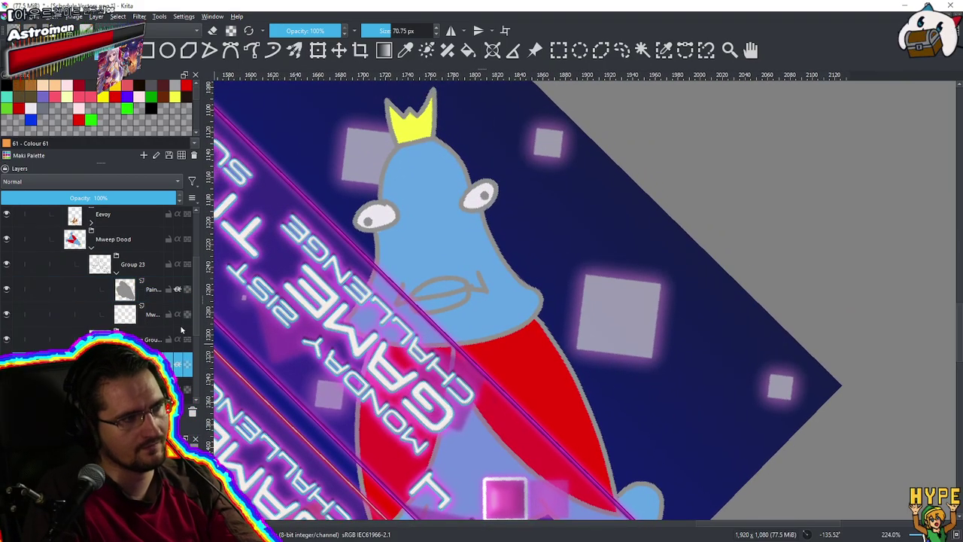
scroll(159, 85, "down", 4)
scroll(41, 120, "up", 1)
mouse_move(459, 226)
left_mouse_down()
mouse_move(478, 260)
mouse_move(435, 287)
mouse_move(471, 286)
left_mouse_up()
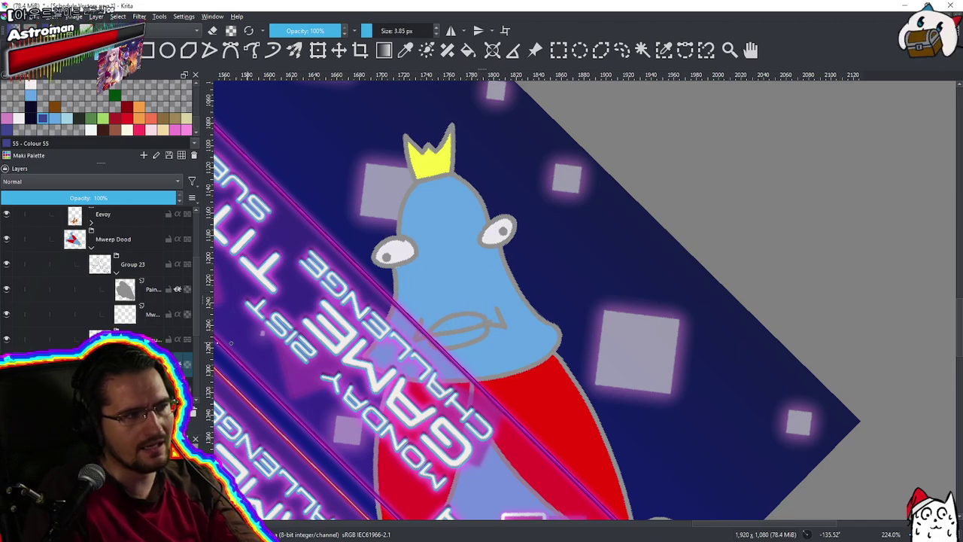
left_click(153, 290)
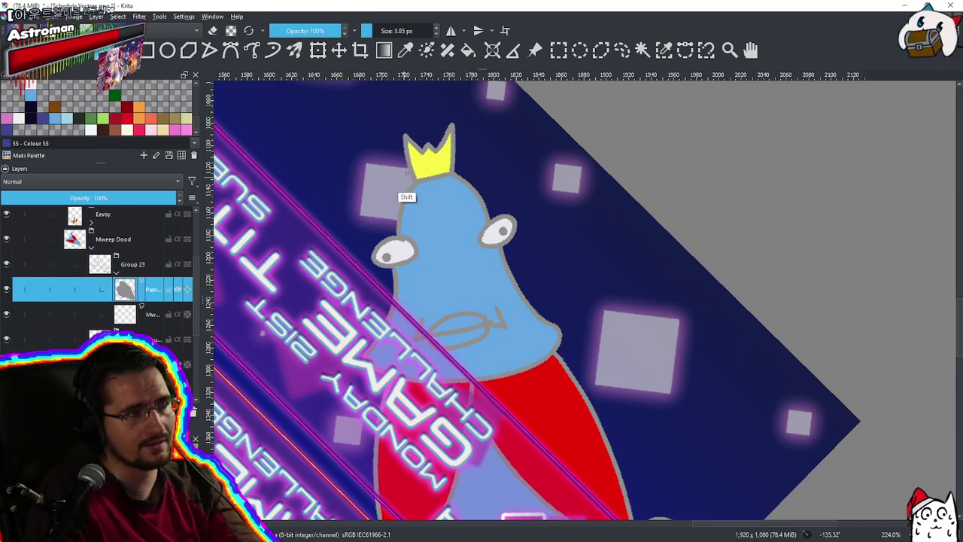
left_click_drag(375, 196, 539, 178)
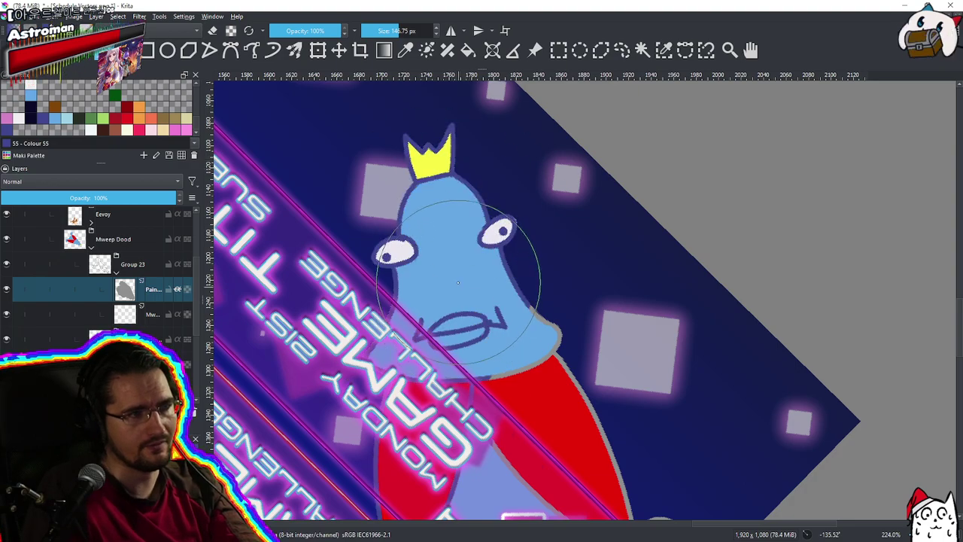
scroll(542, 136, "down", 3)
mouse_move(542, 143)
left_mouse_down()
mouse_move(582, 138)
mouse_move(577, 228)
left_mouse_up()
left_click_drag(580, 178, 544, 293)
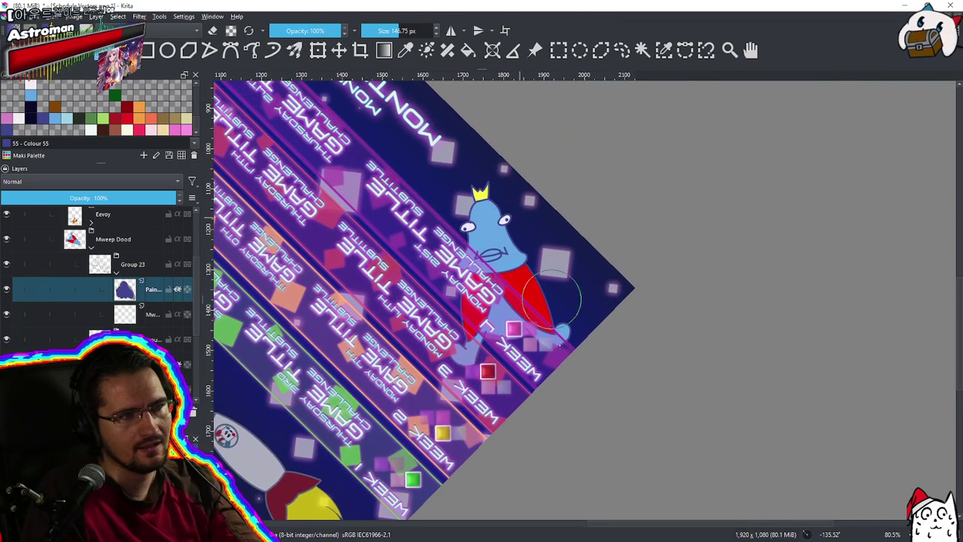
Scribble Colour 55 shading inside Mweep Dood's head outline and along one side of the neck on the clipping-group layer, using a 2.22 px brush
scroll(486, 256, "up", 3)
scroll(486, 256, "up", 3)
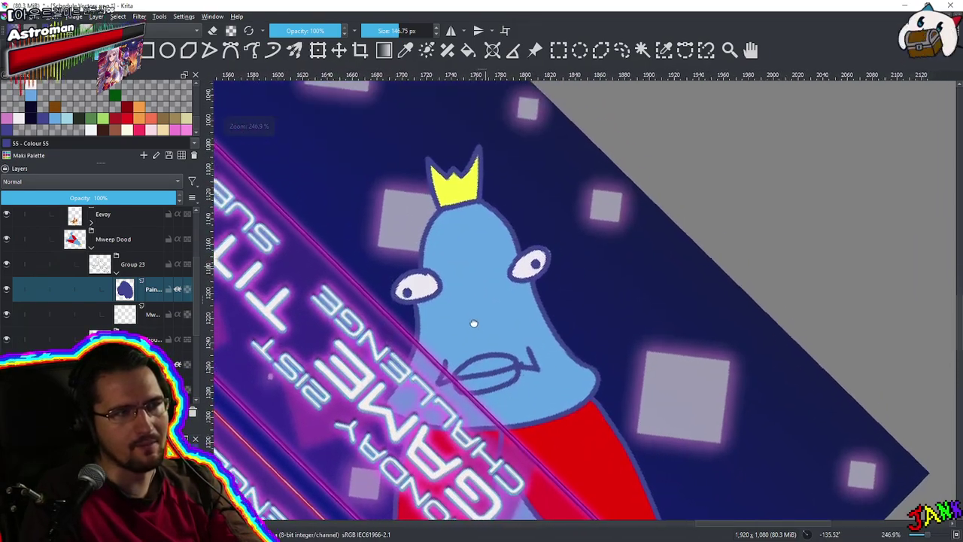
mouse_move(475, 261)
left_mouse_down()
mouse_move(477, 233)
mouse_move(394, 307)
mouse_move(406, 292)
mouse_move(331, 319)
left_mouse_up()
left_click_drag(468, 279, 463, 233)
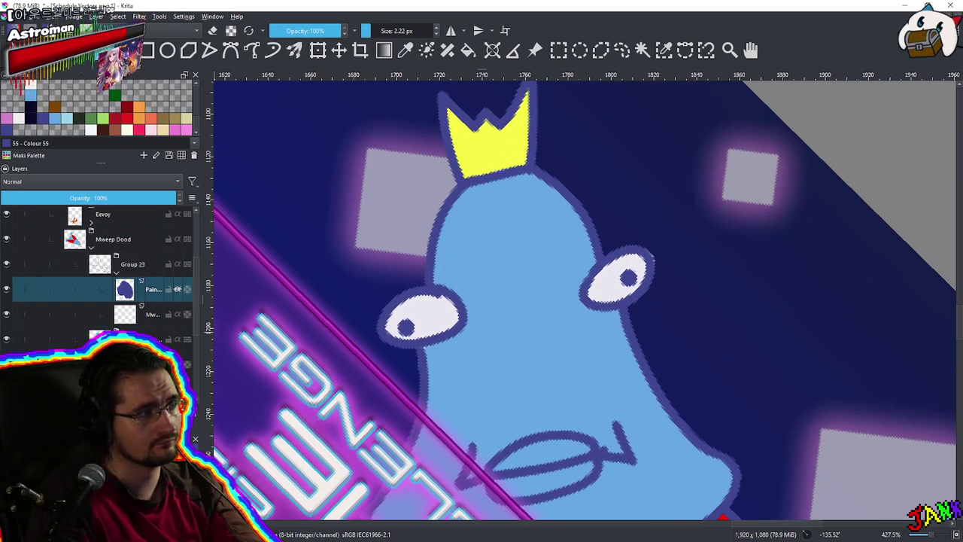
left_click(153, 364)
mouse_move(446, 274)
left_mouse_down()
mouse_move(448, 284)
mouse_move(456, 216)
left_mouse_up()
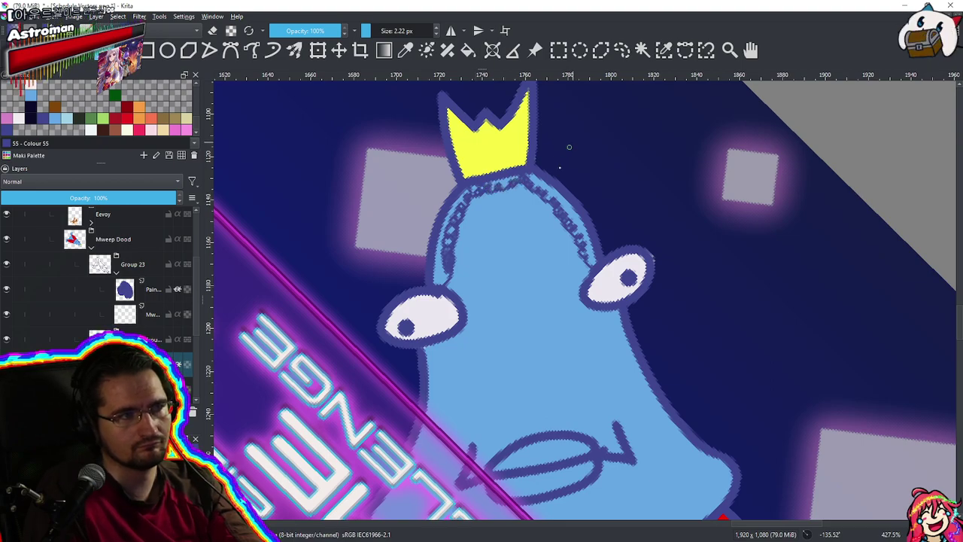
left_click_drag(514, 273, 554, 195)
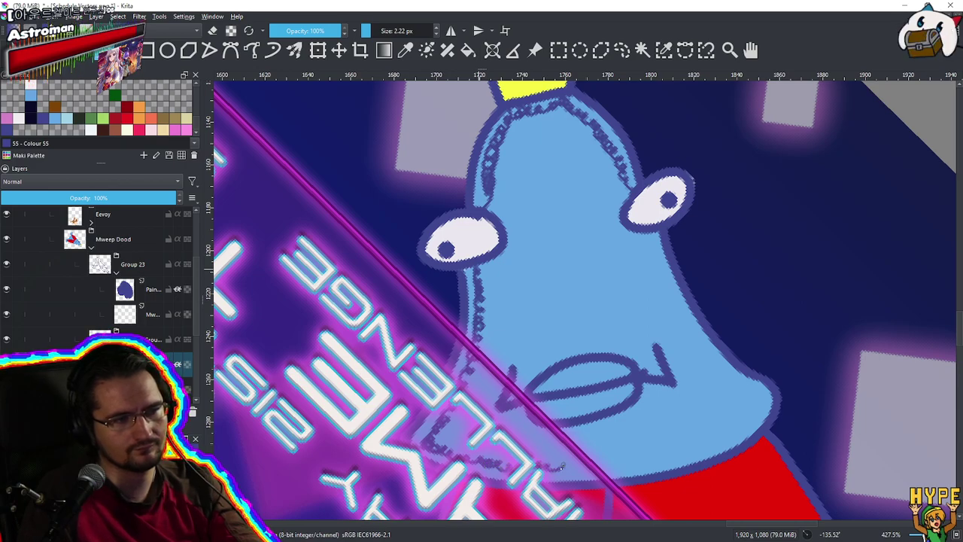
Continue the scribbled Colour 55 shading along the lower edge and other side of Mweep Dood's head, building up dense loops beneath the mouth
mouse_move(621, 466)
left_mouse_down()
mouse_move(703, 437)
mouse_move(706, 450)
mouse_move(688, 443)
mouse_move(721, 442)
mouse_move(746, 424)
mouse_move(758, 389)
left_mouse_up()
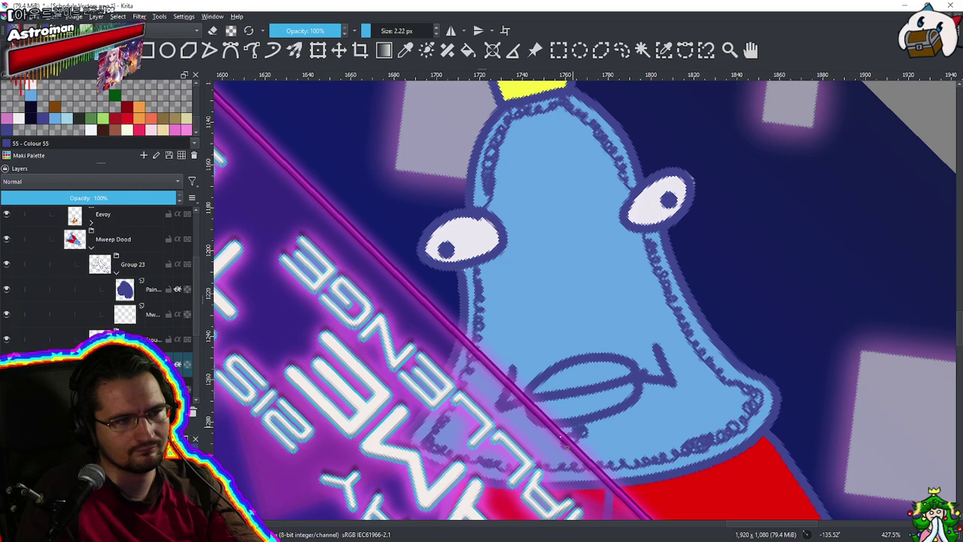
left_click_drag(584, 444, 620, 440)
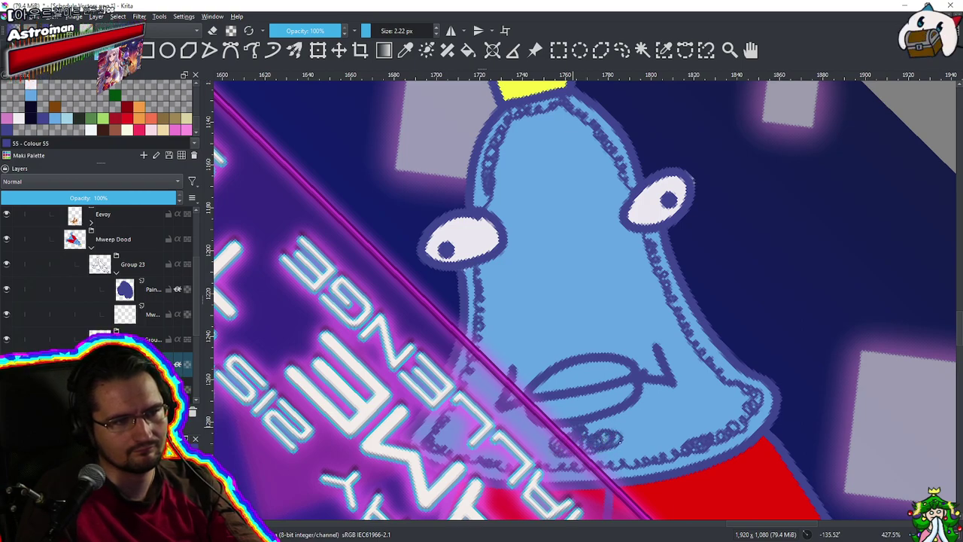
mouse_move(558, 458)
left_mouse_down()
mouse_move(586, 464)
mouse_move(641, 456)
left_mouse_up()
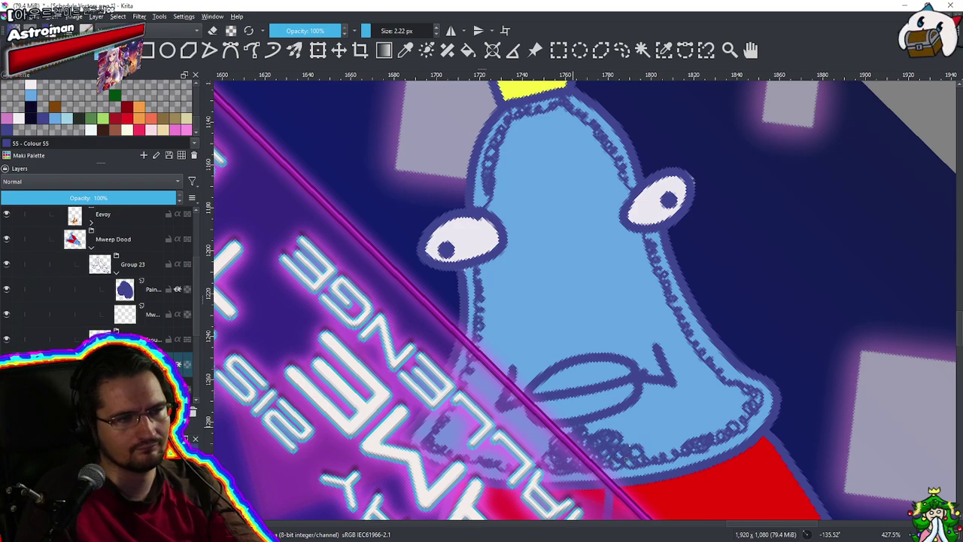
left_click_drag(635, 439, 660, 450)
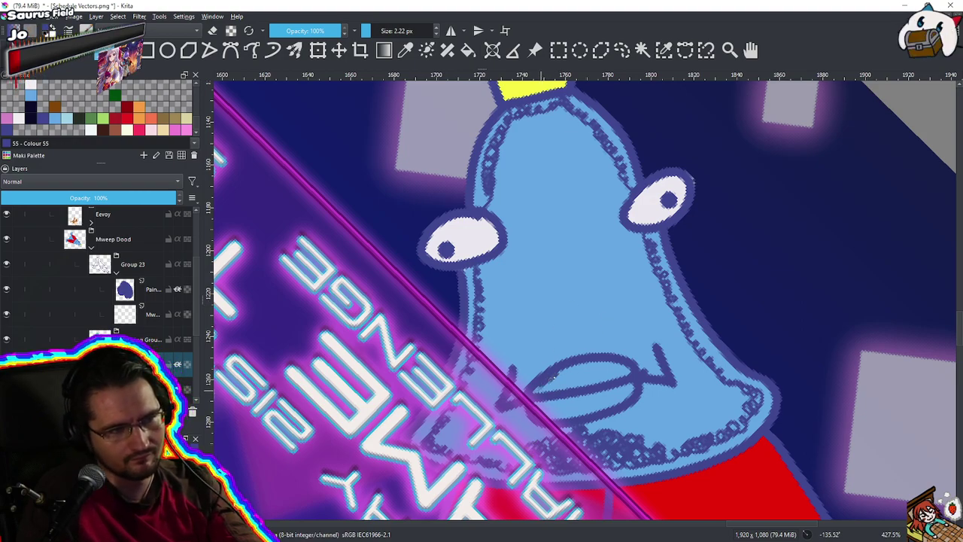
mouse_move(556, 383)
left_mouse_down()
mouse_move(581, 383)
mouse_move(593, 369)
mouse_move(605, 380)
left_mouse_up()
key("ctrl+z")
key("ctrl+z")
key("ctrl+z")
key("ctrl+z")
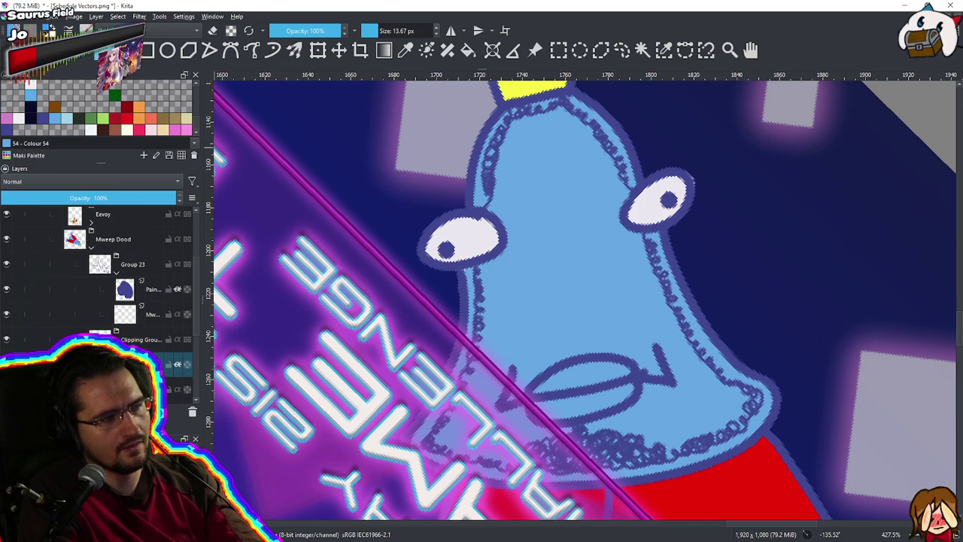
Paint Mweep Dood's lips a darker blue with a 13.67 px brush and switch back to Colour 55
mouse_move(602, 399)
left_mouse_down()
mouse_move(576, 393)
mouse_move(586, 378)
mouse_move(542, 402)
mouse_move(580, 403)
left_mouse_up()
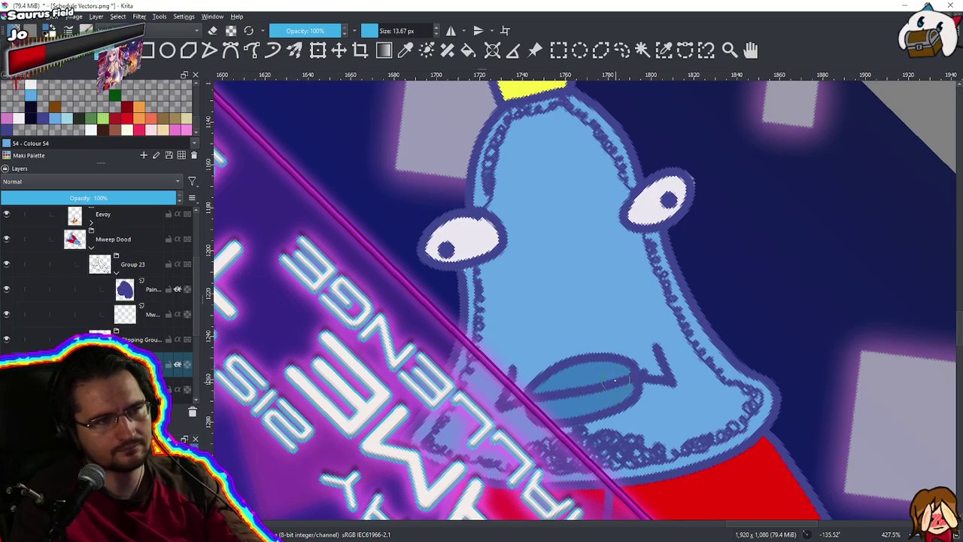
scroll(615, 382, "down", 6)
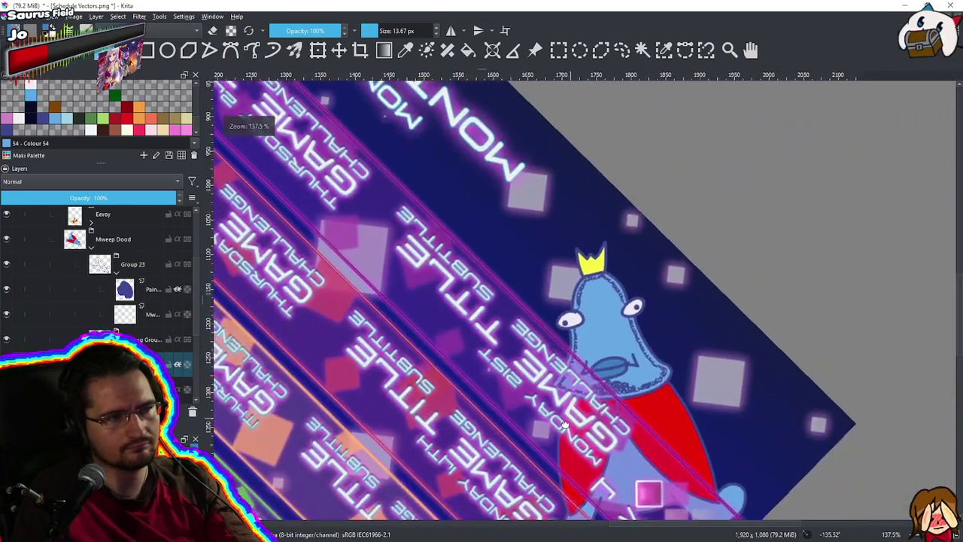
scroll(570, 420, "up", 4)
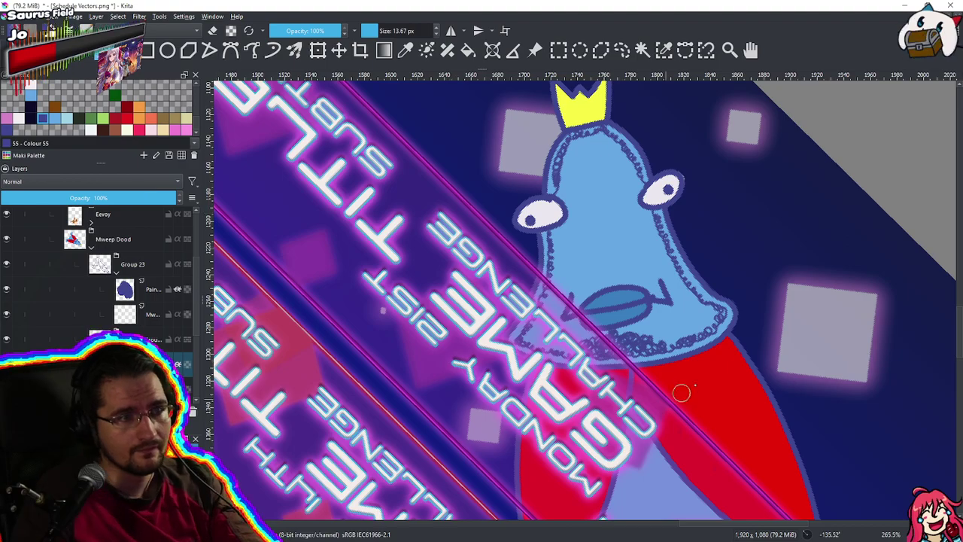
scroll(674, 397, "up", 6)
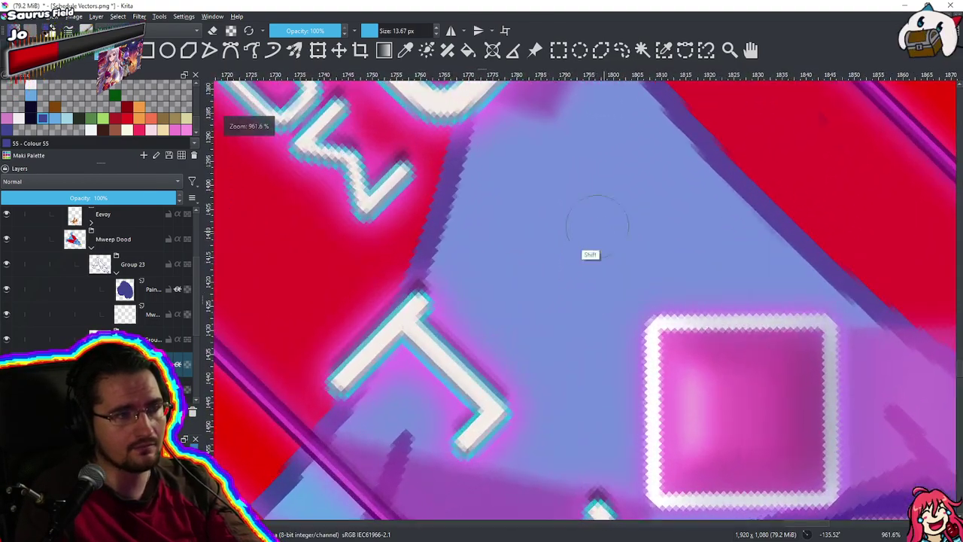
With a 2.35 px brush, draw a small belly symbol of three rings and Y-shaped strokes on the blue character in dark blue
mouse_move(596, 224)
left_mouse_down()
mouse_move(544, 303)
mouse_move(587, 289)
left_mouse_up()
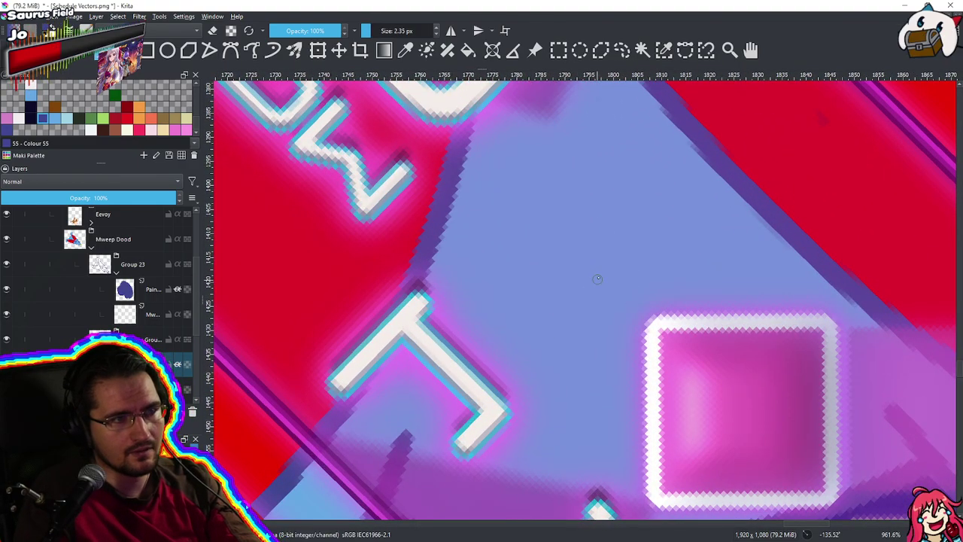
left_click(598, 279)
left_click(569, 325)
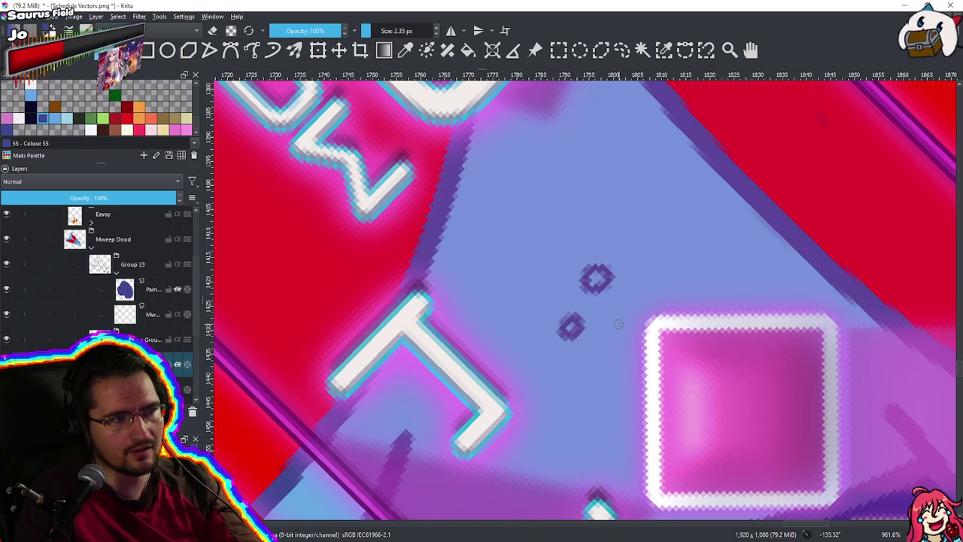
left_click(621, 325)
left_click_drag(595, 316, 640, 277)
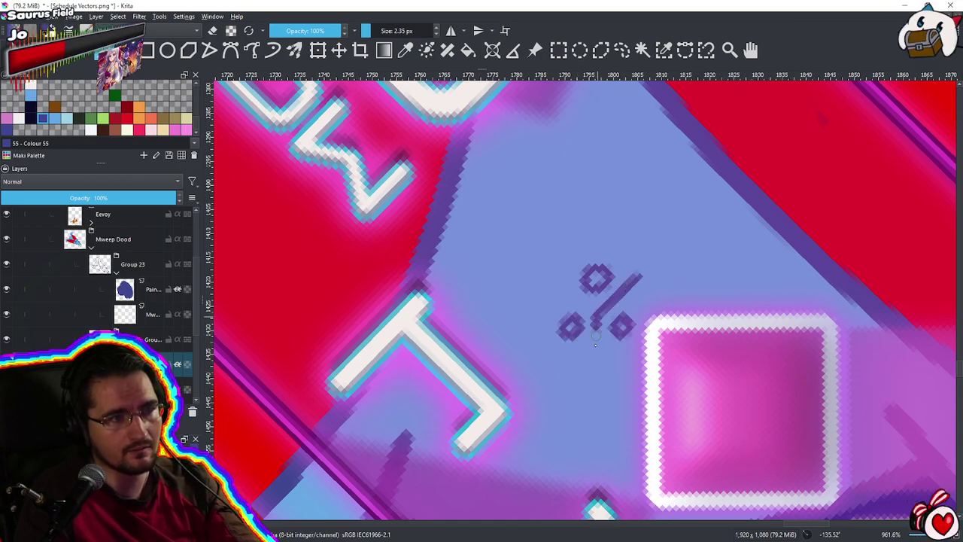
left_click_drag(594, 315, 549, 280)
scroll(593, 322, "down", 4)
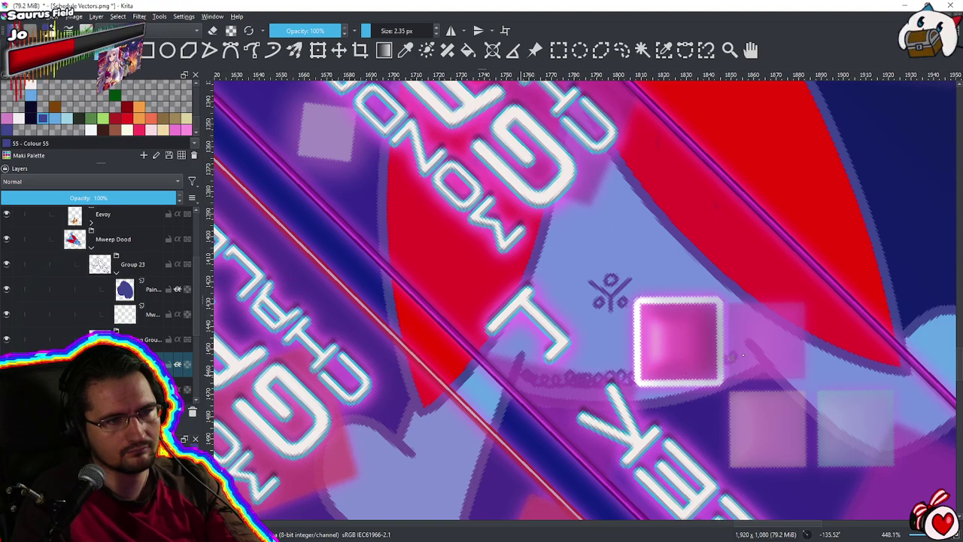
scroll(739, 331, "down", 3)
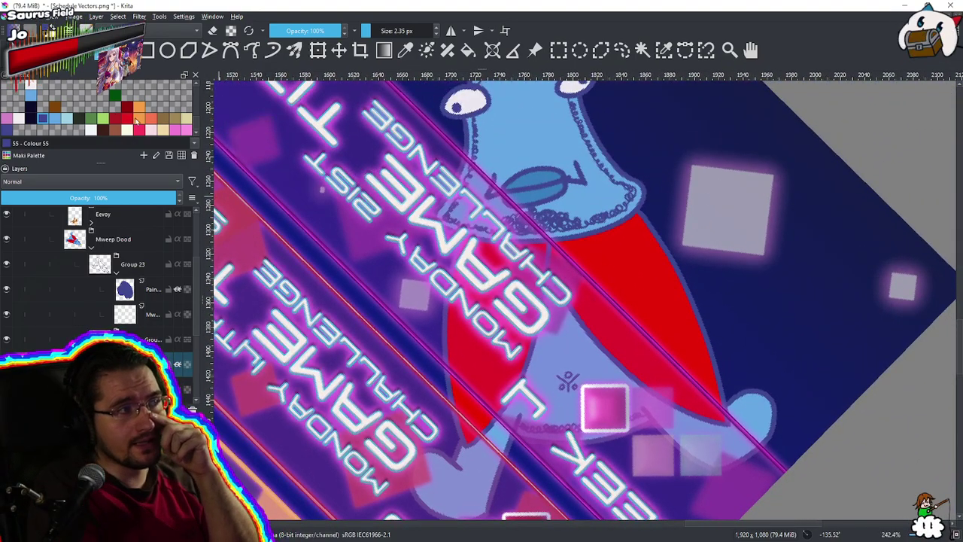
Draw a squiggly yellow trim down the edge of the red cape half that lies behind the banner text
scroll(143, 113, "up", 3)
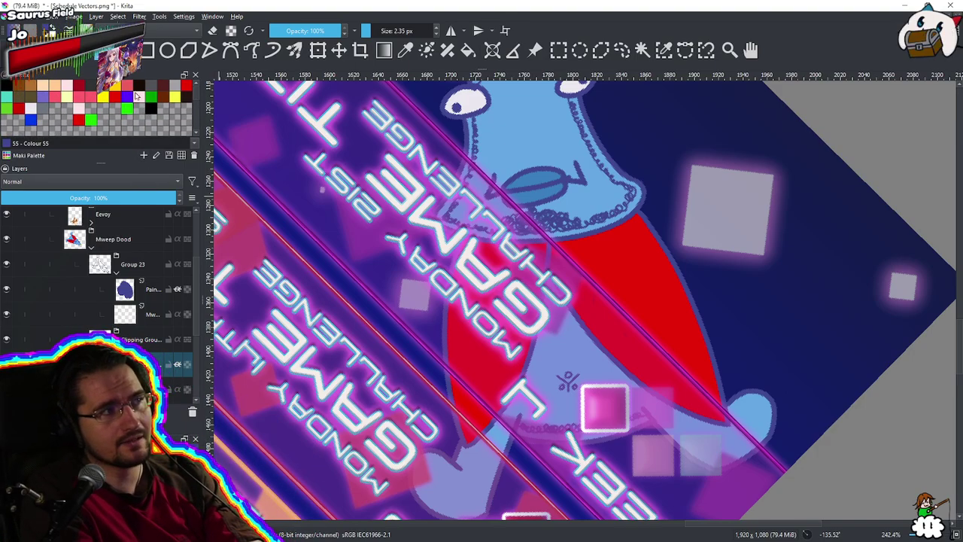
scroll(552, 245, "up", 5)
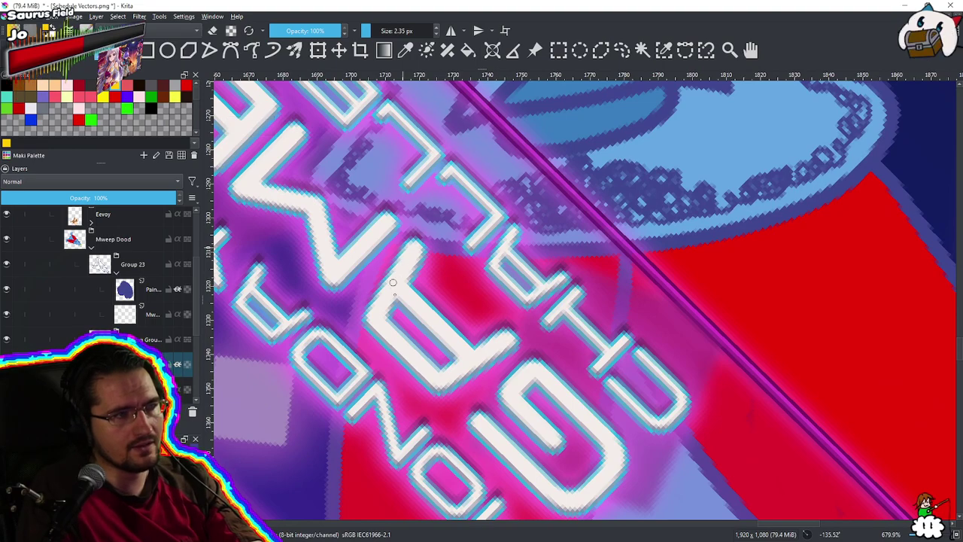
left_click_drag(359, 471, 365, 513)
left_click_drag(365, 407, 385, 215)
mouse_move(378, 343)
left_mouse_down()
mouse_move(400, 505)
mouse_move(386, 333)
left_mouse_up()
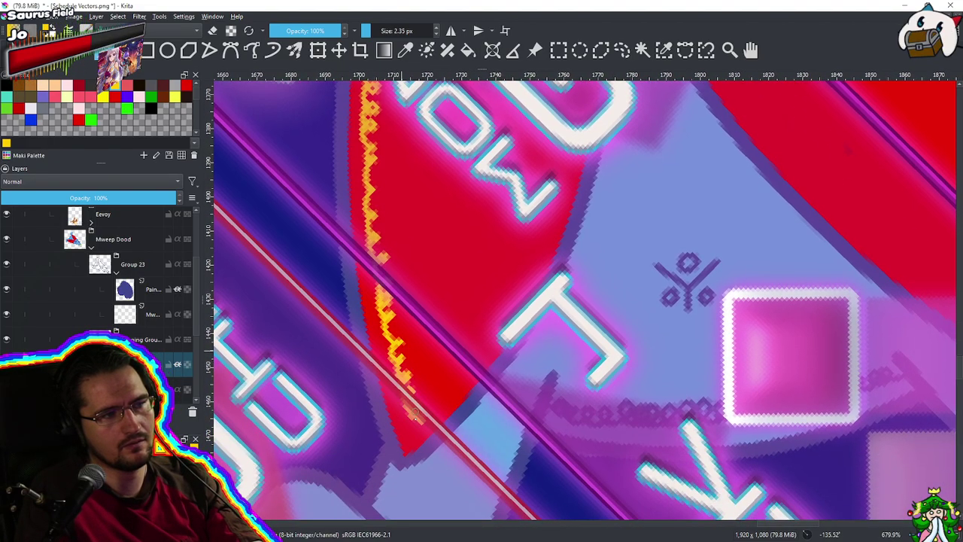
Draw a matching squiggly yellow trim along the outer edge of the other half of the red cape
scroll(426, 416, "down", 5)
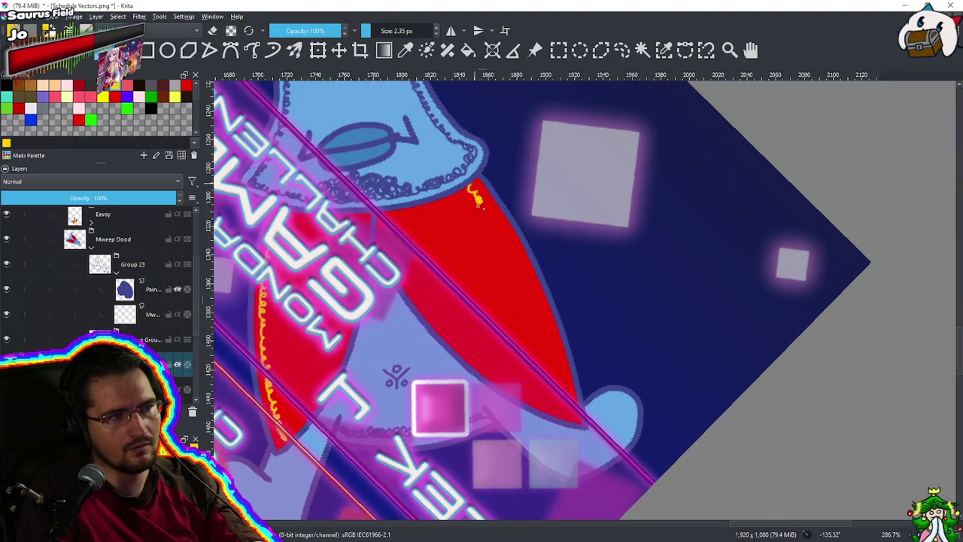
left_click_drag(510, 250, 529, 289)
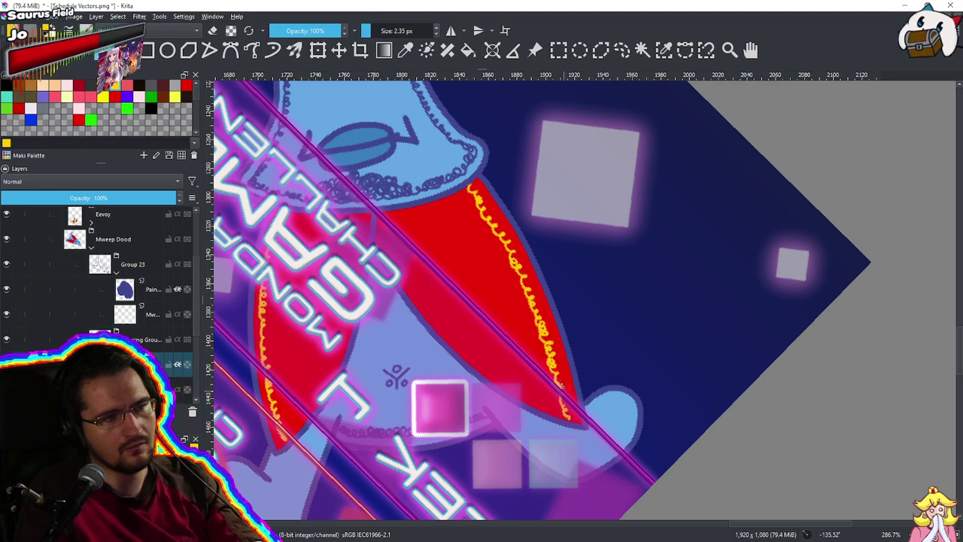
left_click_drag(525, 356, 526, 407)
left_click_drag(411, 229, 419, 256)
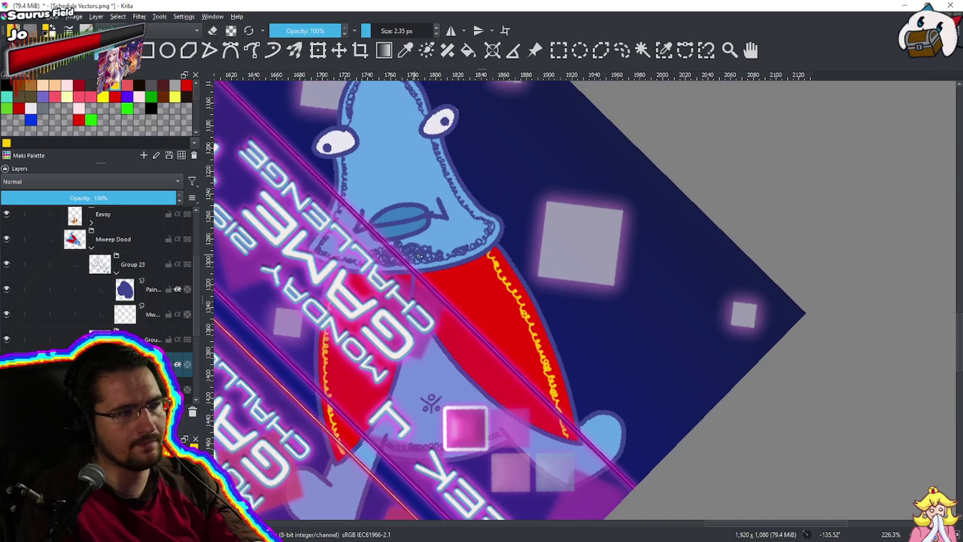
Paint a small red diamond gem (Colour 66) on the blue character's yellow crown and clean it up with the eraser
scroll(416, 367, "down", 3)
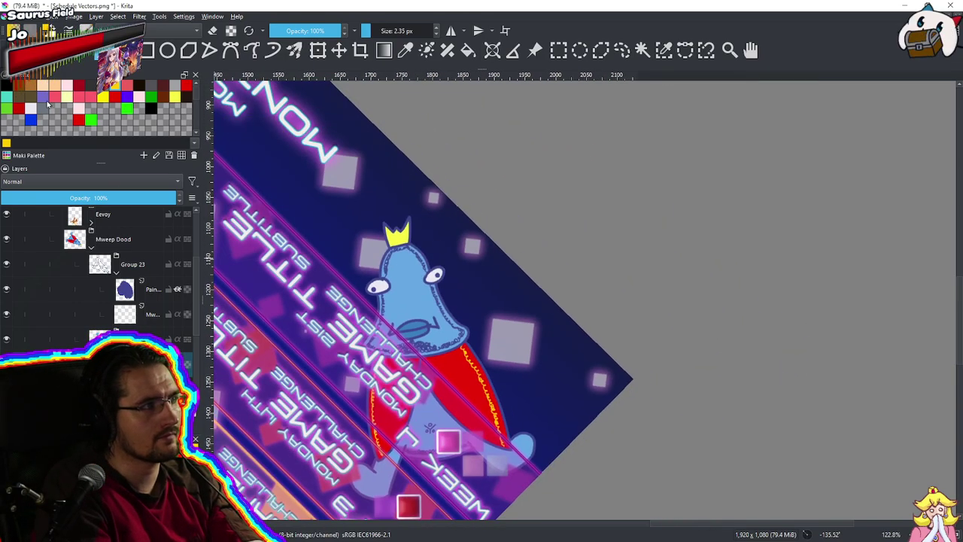
left_click(19, 108)
left_click_drag(495, 264, 584, 261)
mouse_move(504, 241)
left_mouse_down()
mouse_move(496, 171)
mouse_move(450, 179)
mouse_move(482, 189)
mouse_move(458, 203)
mouse_move(467, 220)
mouse_move(486, 197)
mouse_move(446, 159)
mouse_move(438, 172)
mouse_move(458, 148)
mouse_move(494, 173)
mouse_move(492, 210)
mouse_move(425, 210)
mouse_move(453, 219)
mouse_move(407, 301)
left_mouse_up()
scroll(500, 167, "up", 5)
left_click(453, 187)
key("e")
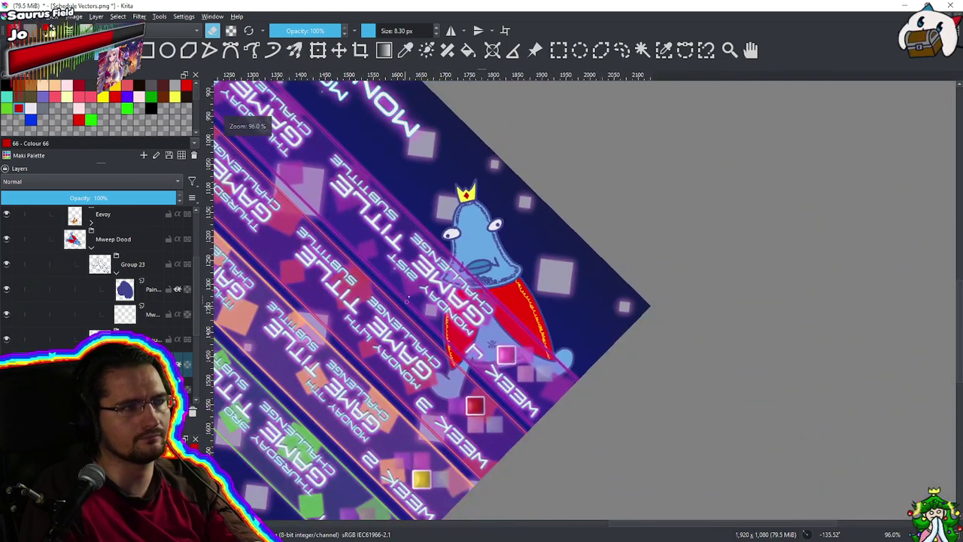
scroll(533, 216, "down", 3)
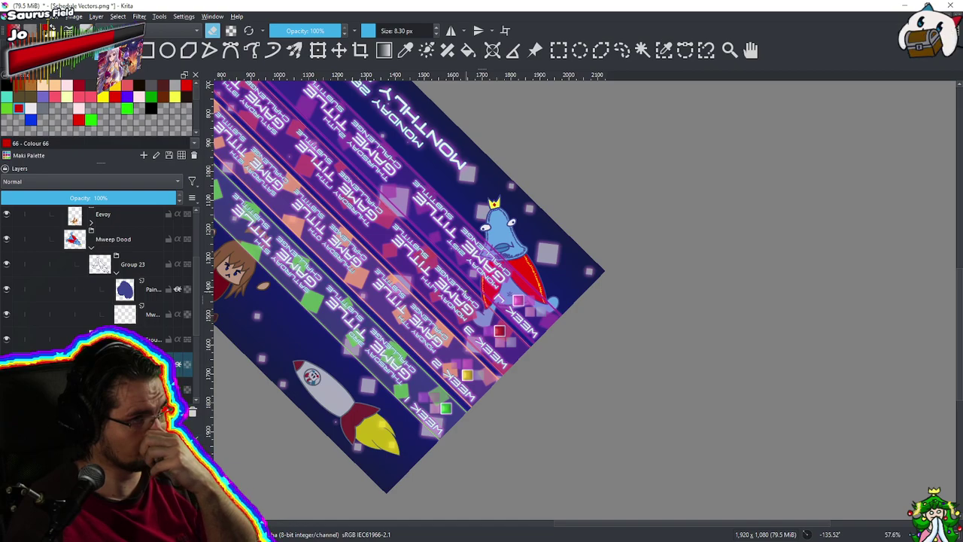
scroll(562, 253, "down", 3)
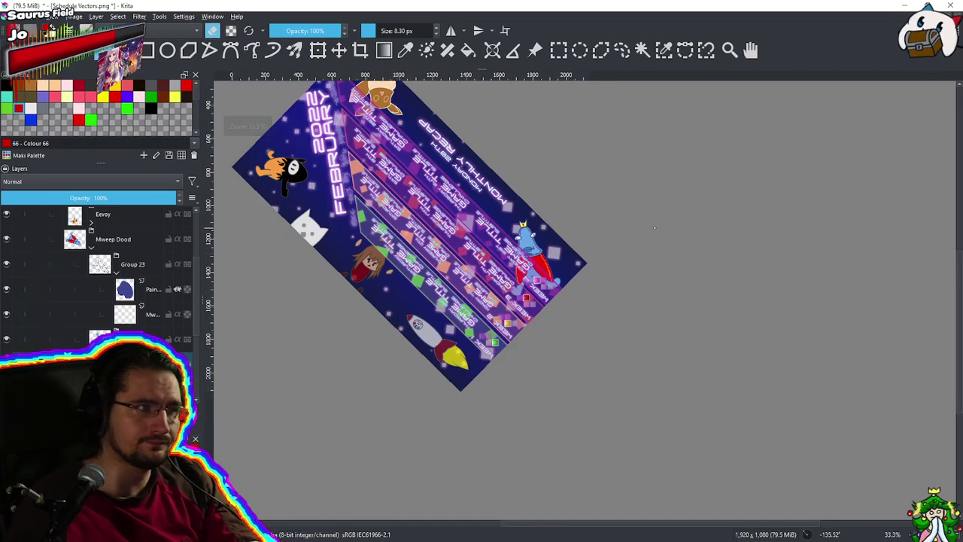
Collapse the Mweep Dood group and put the Body layer of the Eevoy group into a clipping group
left_click_drag(627, 207, 557, 403)
left_click_drag(633, 330, 346, 391)
left_click_drag(559, 282, 556, 386)
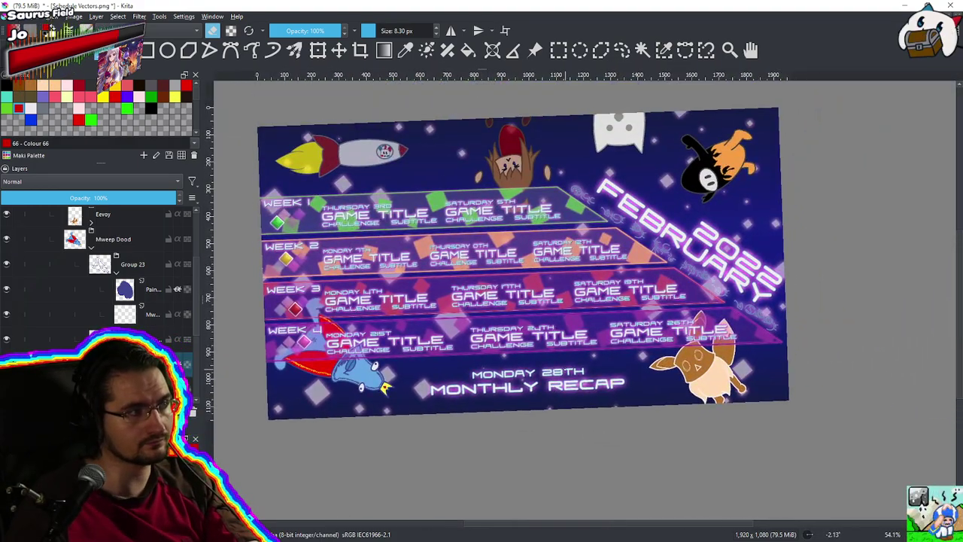
left_click(91, 248)
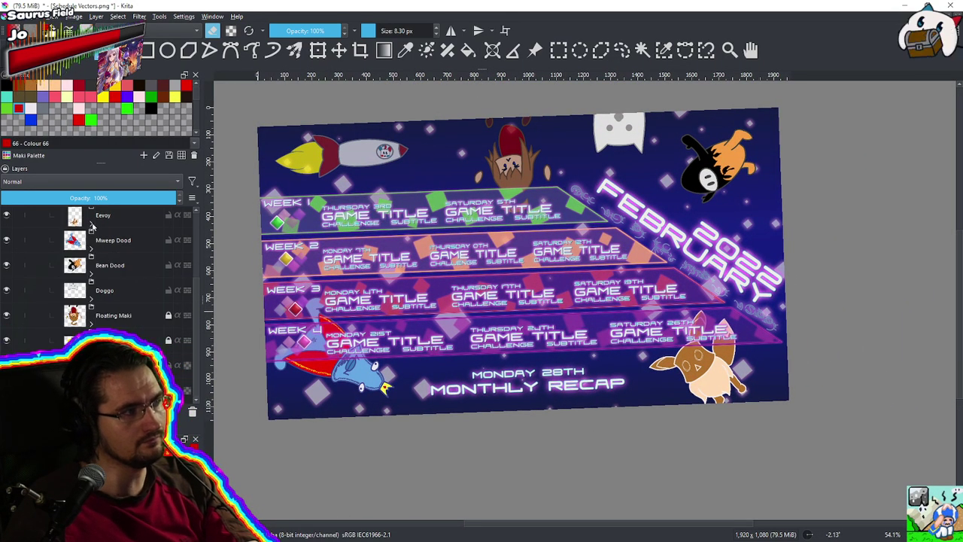
left_click(91, 223)
left_click(137, 293)
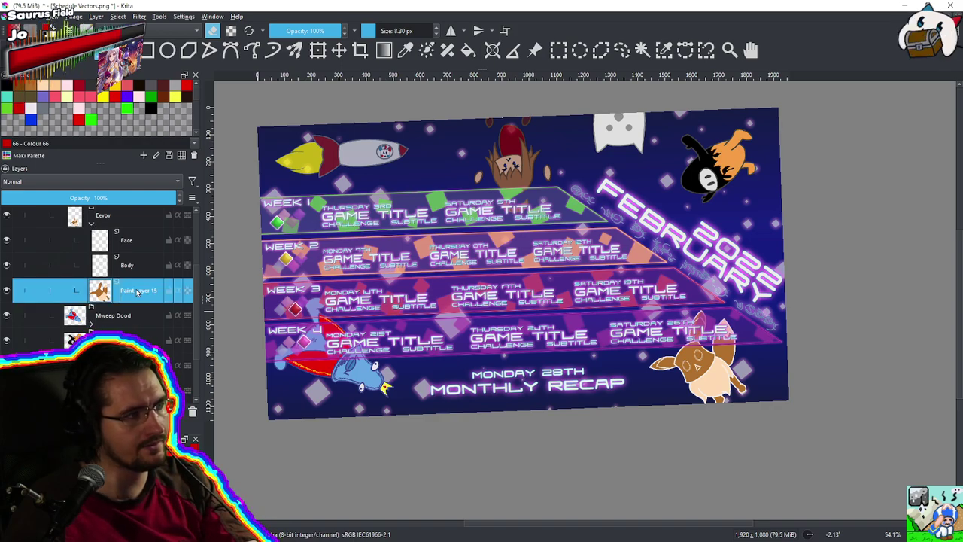
left_click(140, 267)
key("ctrl+shift+g")
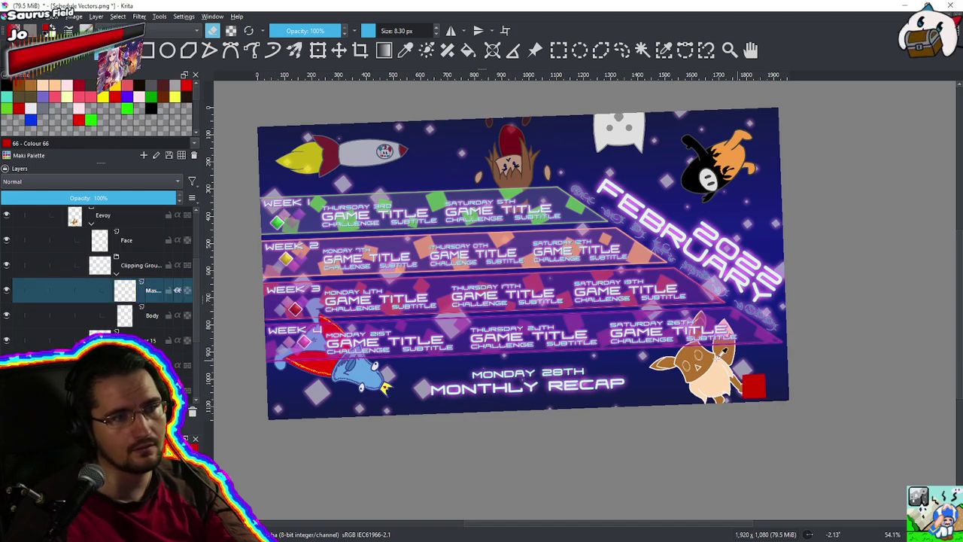
Recolour Eevoy's body outlines dark brown (Colour 2) by painting over them on the clipping group's mask layer with a large brush
left_click(710, 356, "ctrl")
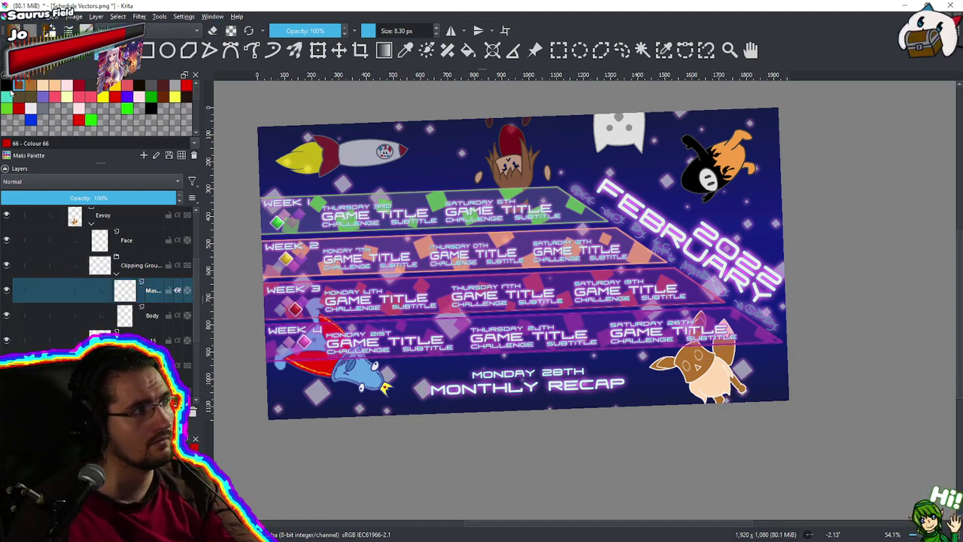
mouse_move(685, 400)
left_mouse_down()
mouse_move(626, 416)
mouse_move(626, 380)
left_mouse_up()
left_click_drag(563, 401, 588, 402)
mouse_move(601, 363)
left_mouse_down()
mouse_move(511, 401)
mouse_move(574, 367)
mouse_move(625, 285)
mouse_move(551, 428)
mouse_move(602, 406)
mouse_move(664, 317)
mouse_move(627, 470)
mouse_move(715, 362)
mouse_move(698, 426)
left_mouse_up()
left_click_drag(645, 407, 529, 418)
left_click_drag(579, 367, 653, 311)
left_click_drag(666, 369, 602, 397)
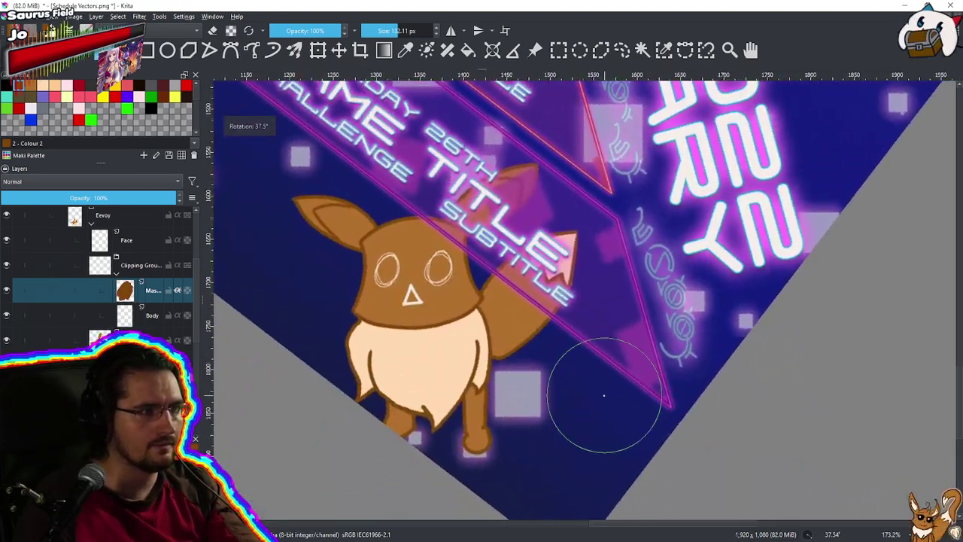
Put Eevoy's Face layer into a clipping group and colour the face lines black (Colour 75)
left_click(126, 242)
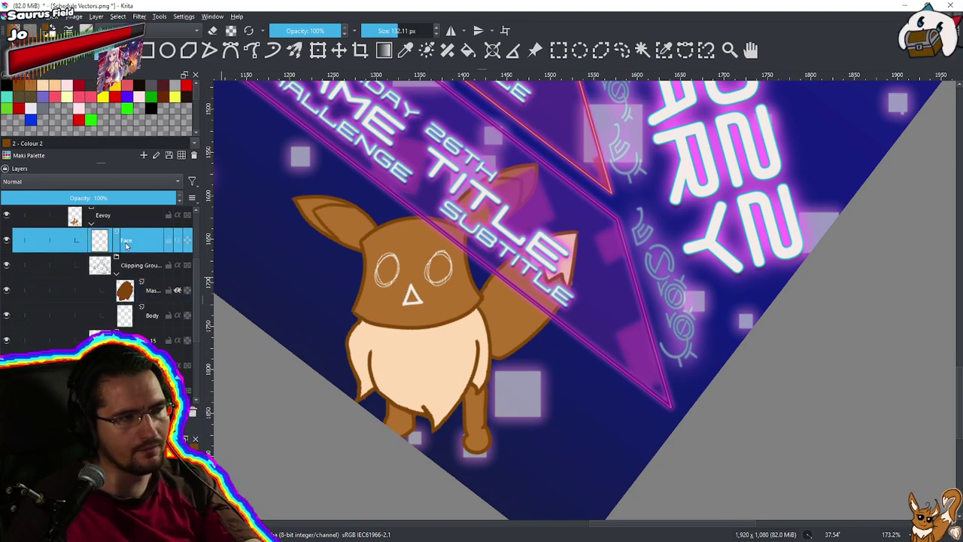
left_click(150, 111)
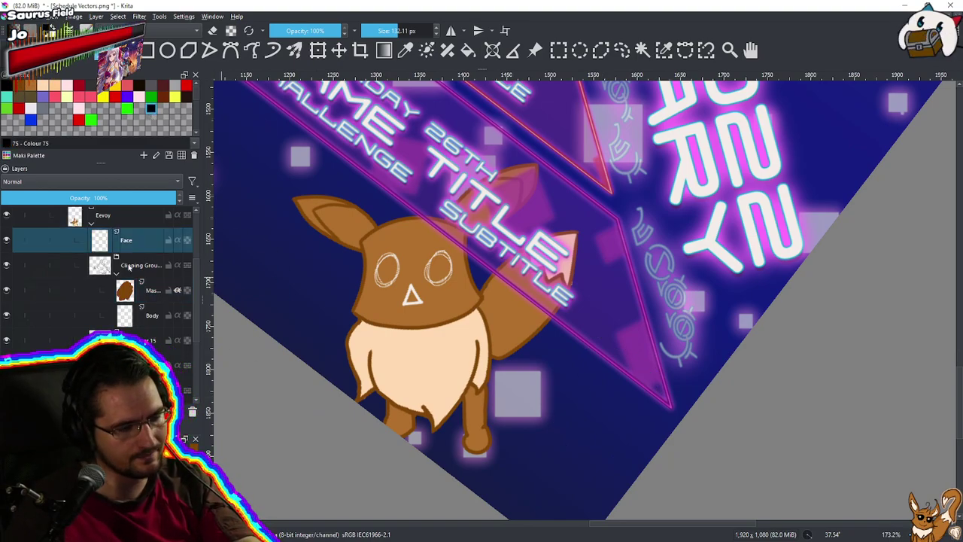
key("ctrl+shift+g")
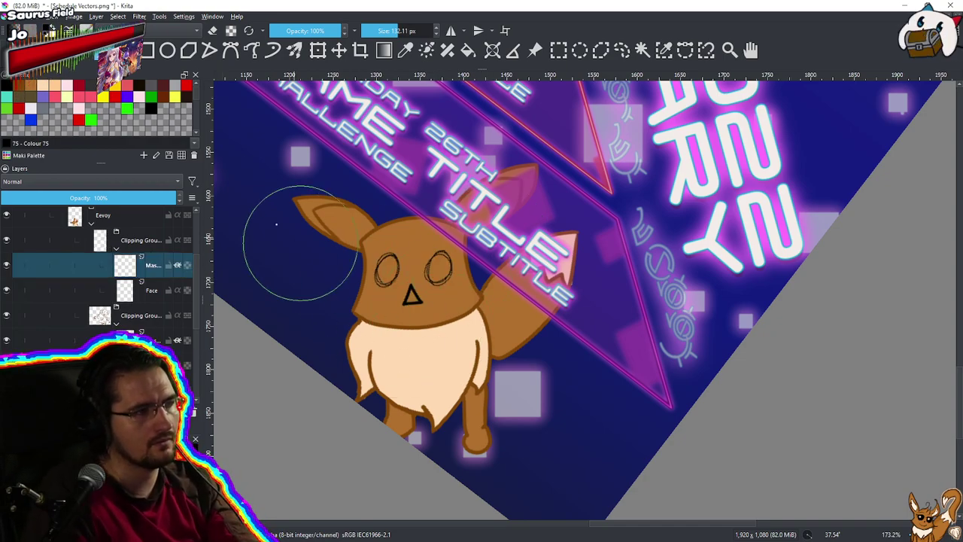
key("shift+BackSpace")
Fill both of Eevoy's eyes with off-white (Colour 67) beneath the black outlines, using a 6.26 px brush
left_click(6, 84)
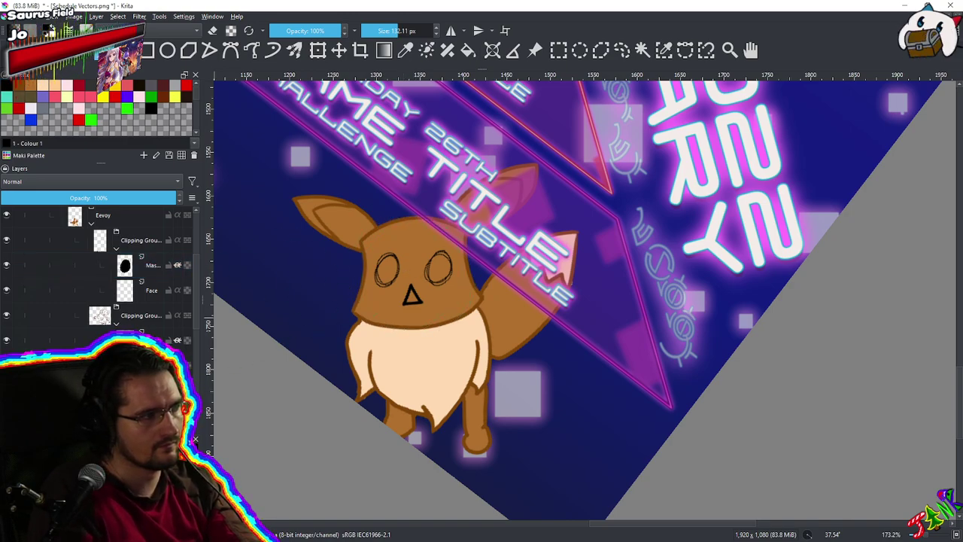
mouse_move(410, 279)
left_mouse_down()
mouse_move(400, 324)
mouse_move(359, 299)
left_mouse_up()
mouse_move(415, 228)
left_mouse_down()
mouse_move(299, 369)
mouse_move(278, 377)
mouse_move(312, 326)
mouse_move(302, 304)
left_mouse_up()
mouse_move(306, 238)
left_mouse_down()
mouse_move(270, 285)
mouse_move(285, 261)
mouse_move(279, 313)
mouse_move(260, 293)
mouse_move(285, 312)
mouse_move(264, 336)
mouse_move(268, 295)
mouse_move(279, 347)
mouse_move(261, 323)
mouse_move(280, 301)
left_mouse_up()
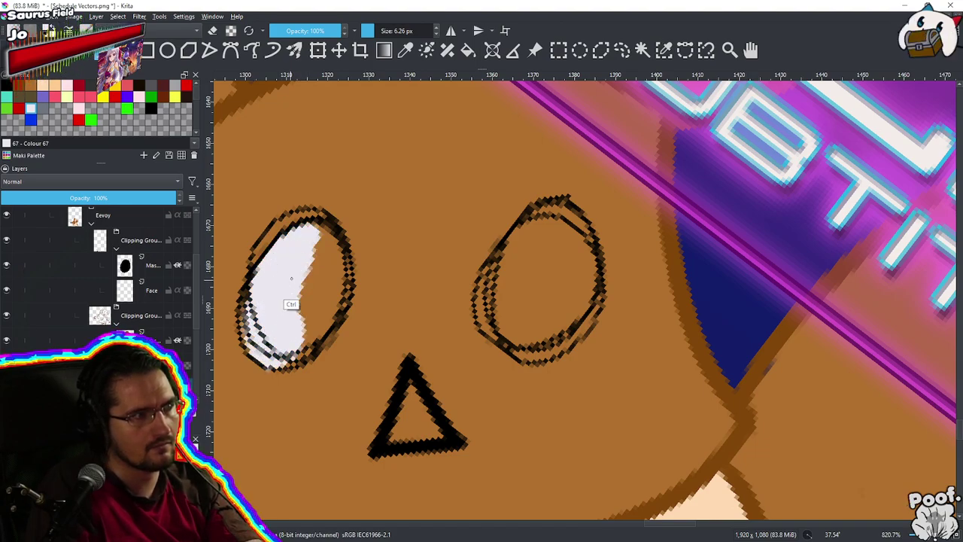
key("ctrl+z")
mouse_move(294, 263)
left_mouse_down()
mouse_move(268, 267)
mouse_move(291, 309)
mouse_move(275, 330)
mouse_move(274, 279)
mouse_move(296, 336)
mouse_move(289, 323)
mouse_move(309, 278)
mouse_move(325, 301)
mouse_move(304, 327)
mouse_move(331, 270)
mouse_move(318, 292)
mouse_move(293, 275)
mouse_move(294, 247)
mouse_move(290, 263)
mouse_move(328, 251)
left_mouse_up()
mouse_move(546, 230)
left_mouse_down()
mouse_move(515, 265)
mouse_move(537, 272)
mouse_move(514, 280)
mouse_move(523, 251)
mouse_move(532, 307)
mouse_move(517, 327)
mouse_move(507, 307)
mouse_move(520, 288)
mouse_move(533, 311)
mouse_move(516, 335)
mouse_move(520, 300)
mouse_move(547, 303)
mouse_move(550, 320)
mouse_move(533, 313)
mouse_move(566, 292)
mouse_move(547, 325)
mouse_move(546, 310)
mouse_move(573, 292)
mouse_move(538, 332)
mouse_move(578, 283)
mouse_move(576, 295)
mouse_move(563, 287)
mouse_move(574, 235)
mouse_move(575, 258)
mouse_move(546, 279)
left_mouse_up()
scroll(558, 234, "down", 6)
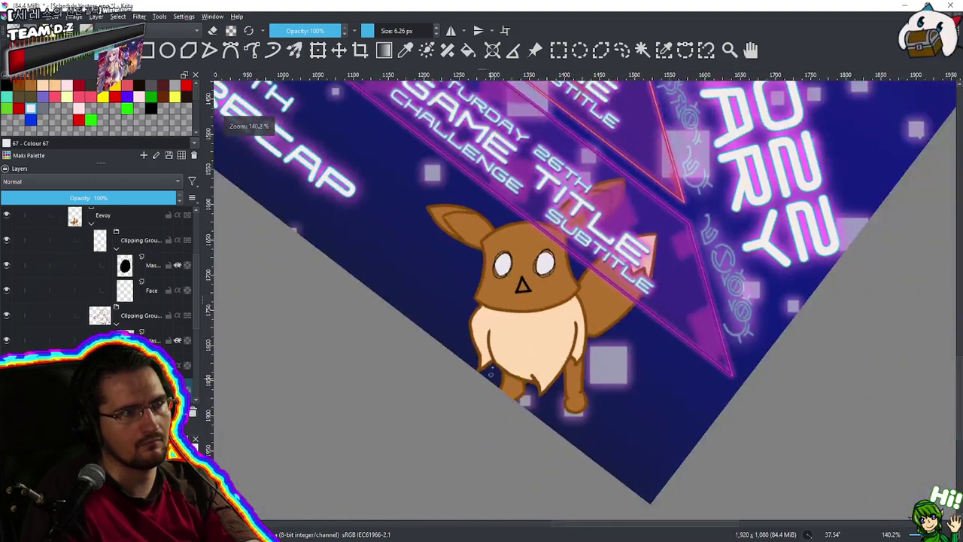
Fill Eevoy's triangular mouth with dark red (Colour 7)
scroll(531, 276, "up", 4)
scroll(547, 272, "up", 2)
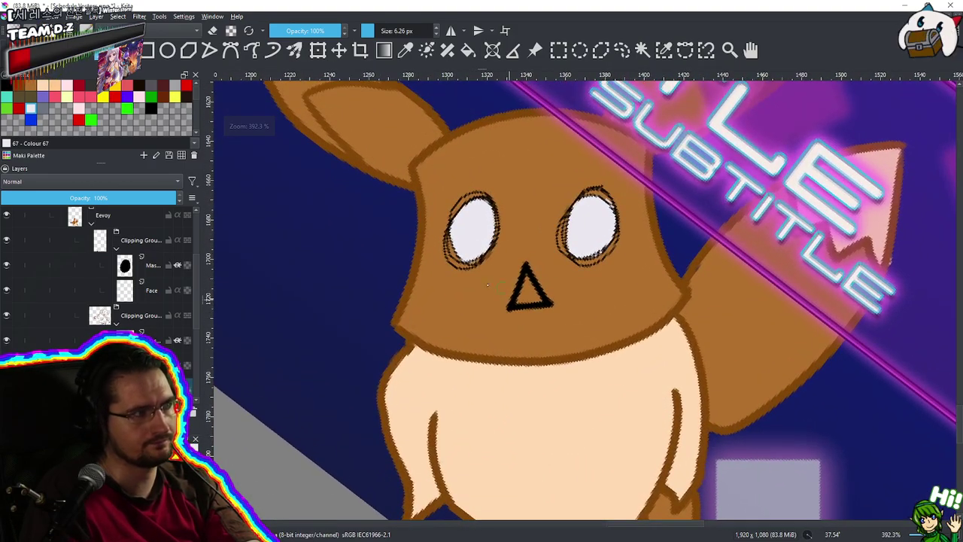
scroll(523, 299, "up", 4)
mouse_move(534, 250)
left_mouse_down()
mouse_move(518, 310)
mouse_move(539, 262)
mouse_move(559, 297)
mouse_move(542, 296)
mouse_move(553, 300)
mouse_move(461, 429)
left_mouse_up()
left_click_drag(502, 295, 509, 322)
scroll(508, 321, "down", 4)
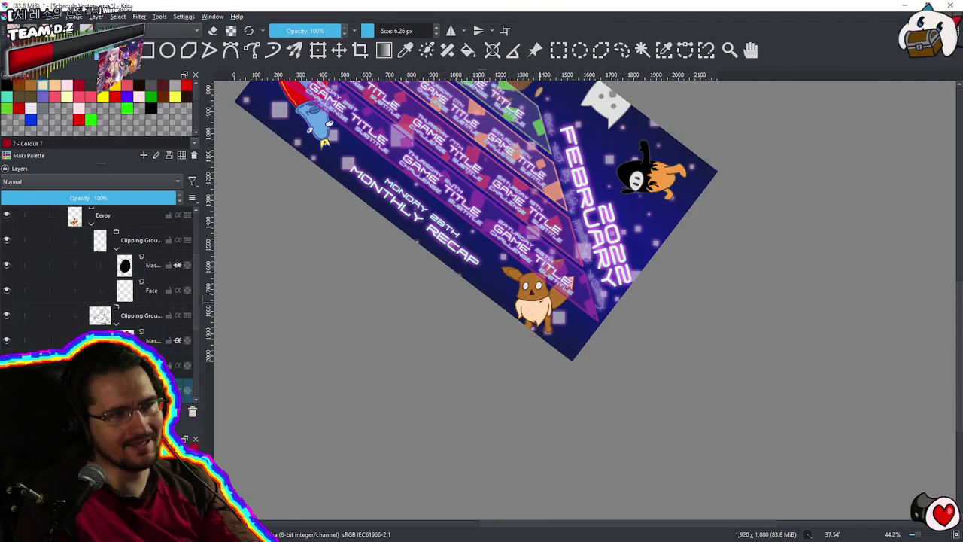
Paint the inside of Eevoy's ear that is clear of the banner in cream
scroll(520, 309, "up", 7)
left_click_drag(603, 153, 498, 326)
left_click_drag(486, 229, 623, 235)
left_click_drag(495, 179, 507, 333)
mouse_move(509, 253)
left_mouse_down()
mouse_move(536, 189)
mouse_move(502, 316)
mouse_move(496, 309)
mouse_move(499, 351)
mouse_move(509, 307)
mouse_move(507, 325)
mouse_move(567, 354)
mouse_move(594, 310)
mouse_move(581, 356)
mouse_move(562, 322)
mouse_move(566, 271)
mouse_move(544, 264)
mouse_move(533, 242)
mouse_move(525, 268)
mouse_move(541, 295)
mouse_move(544, 187)
mouse_move(578, 217)
mouse_move(570, 205)
mouse_move(597, 279)
mouse_move(552, 211)
left_mouse_up()
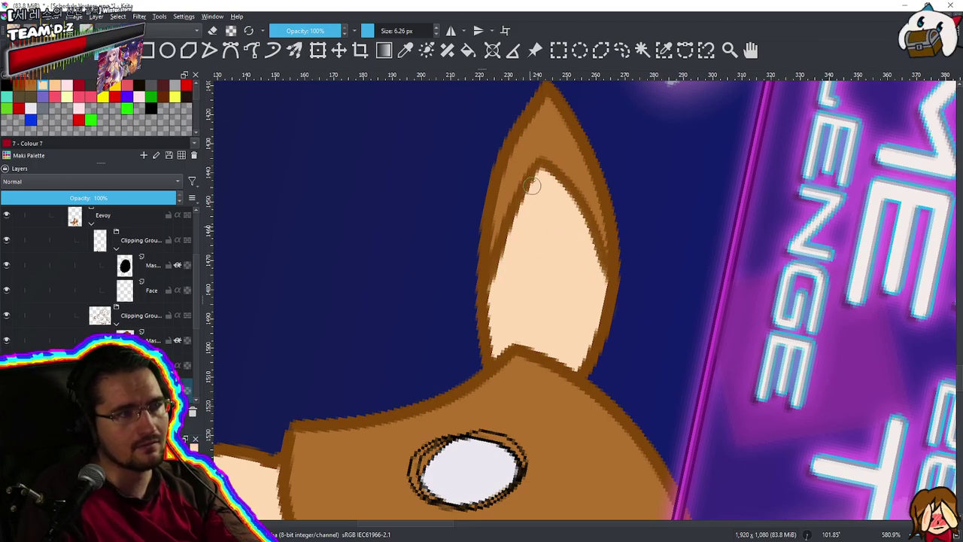
left_click_drag(547, 255, 524, 176)
left_click_drag(527, 334, 619, 325)
Paint the inside of Eevoy's other ear, behind the purple banner, in cream
scroll(580, 332, "up", 5)
mouse_move(473, 120)
left_mouse_down()
mouse_move(444, 142)
mouse_move(410, 211)
left_mouse_up()
left_click_drag(450, 128, 400, 216)
mouse_move(398, 219)
left_mouse_down()
mouse_move(403, 377)
mouse_move(422, 364)
mouse_move(434, 326)
mouse_move(429, 361)
mouse_move(413, 370)
mouse_move(455, 359)
mouse_move(417, 379)
mouse_move(486, 356)
mouse_move(501, 318)
left_mouse_up()
mouse_move(531, 147)
left_mouse_down()
mouse_move(531, 210)
mouse_move(544, 161)
mouse_move(516, 321)
mouse_move(506, 318)
mouse_move(526, 189)
mouse_move(485, 329)
mouse_move(499, 292)
mouse_move(484, 312)
left_mouse_up()
left_click_drag(488, 311, 528, 311)
mouse_move(474, 313)
left_mouse_down()
mouse_move(414, 334)
mouse_move(450, 203)
mouse_move(419, 260)
mouse_move(481, 128)
mouse_move(482, 94)
mouse_move(509, 178)
mouse_move(478, 273)
left_mouse_up()
left_click_drag(557, 226, 453, 373)
left_click_drag(556, 269, 657, 396)
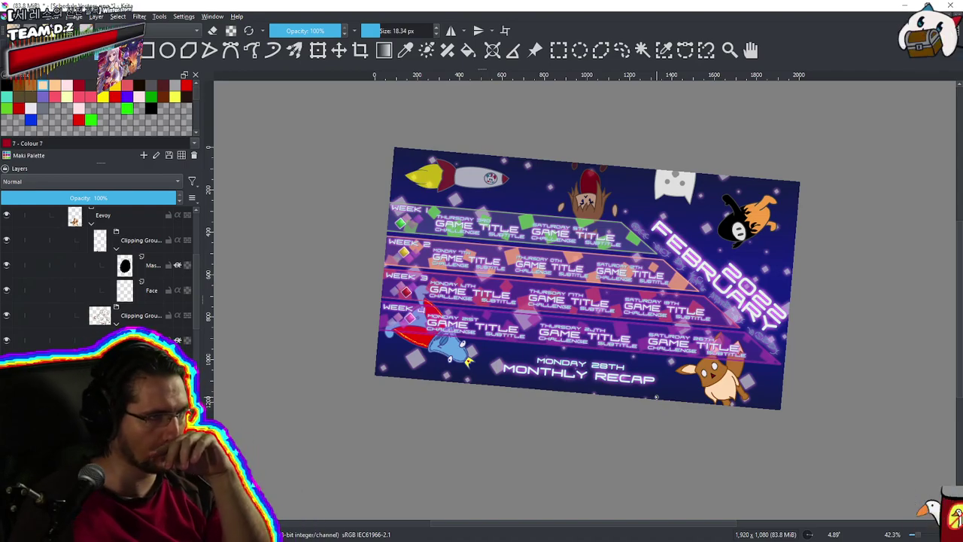
Collapse the Eevoy group, set its opacity to 76%, and set the Mweep Dood group's opacity to 73%
scroll(143, 301, "up", 2)
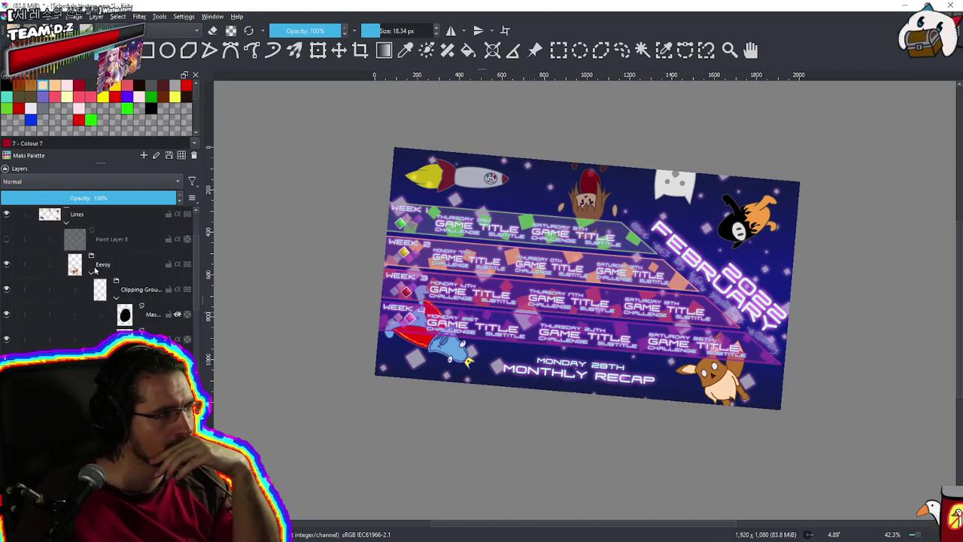
left_click(92, 272)
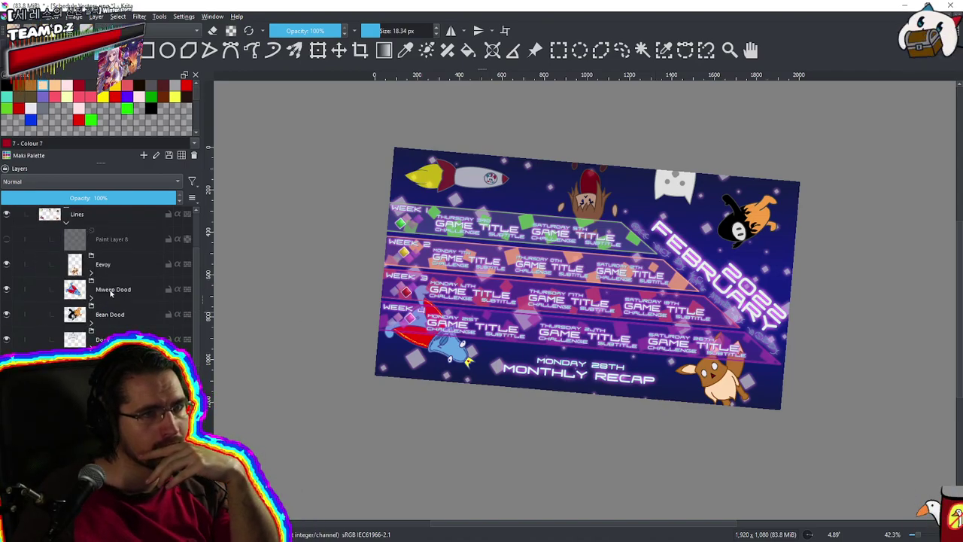
left_click(110, 275)
left_click_drag(139, 198, 134, 199)
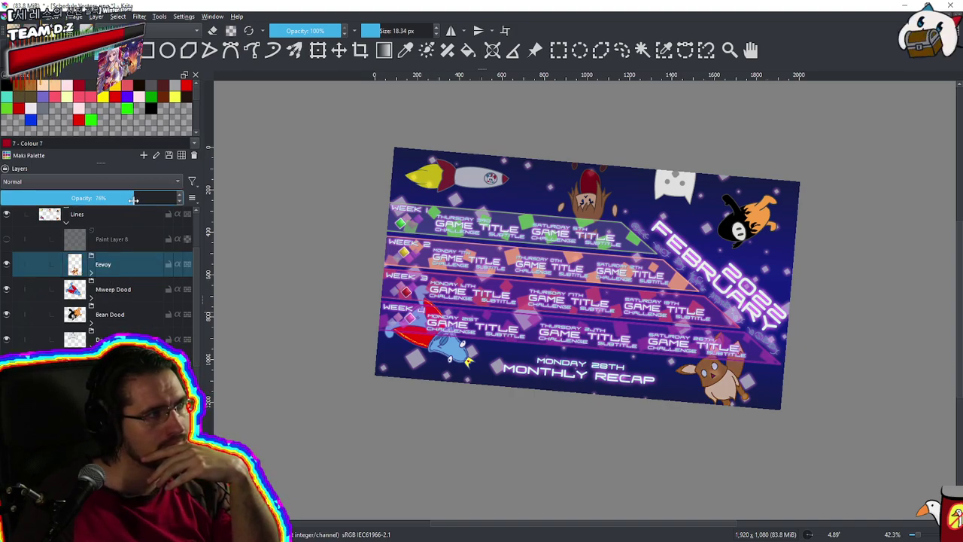
left_click(110, 288)
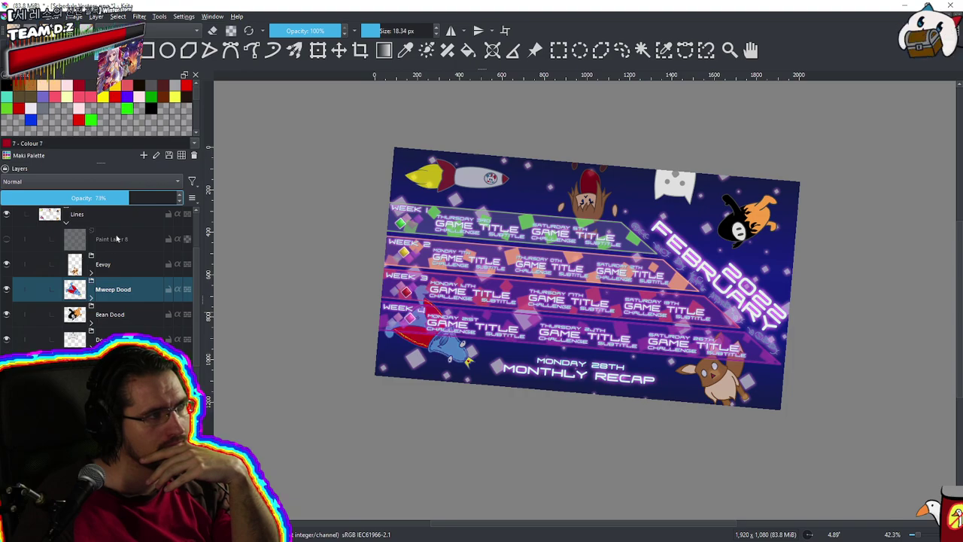
Set the Bean Dood group's opacity to 74% and the opacity of the group just below it to 75%
left_click(119, 302)
left_click_drag(134, 201, 131, 200)
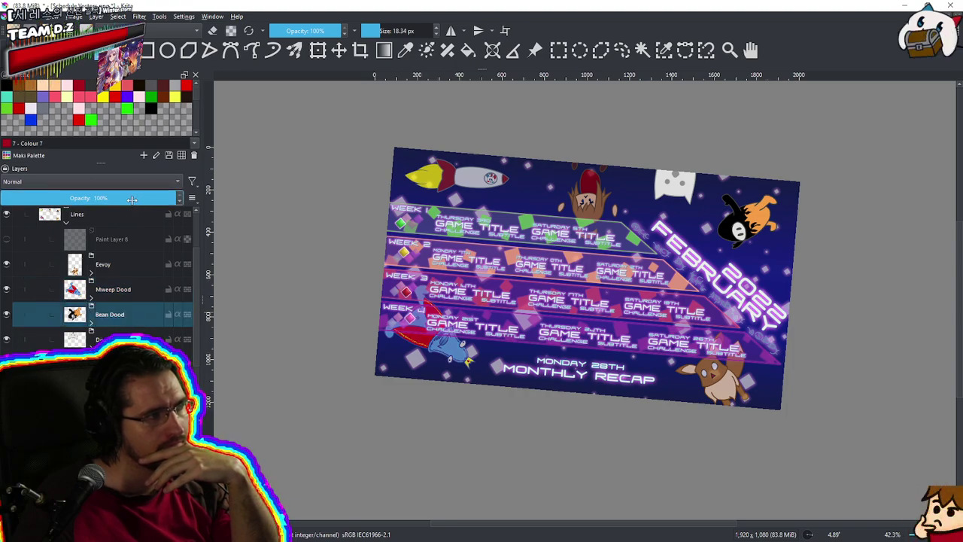
left_click(130, 199)
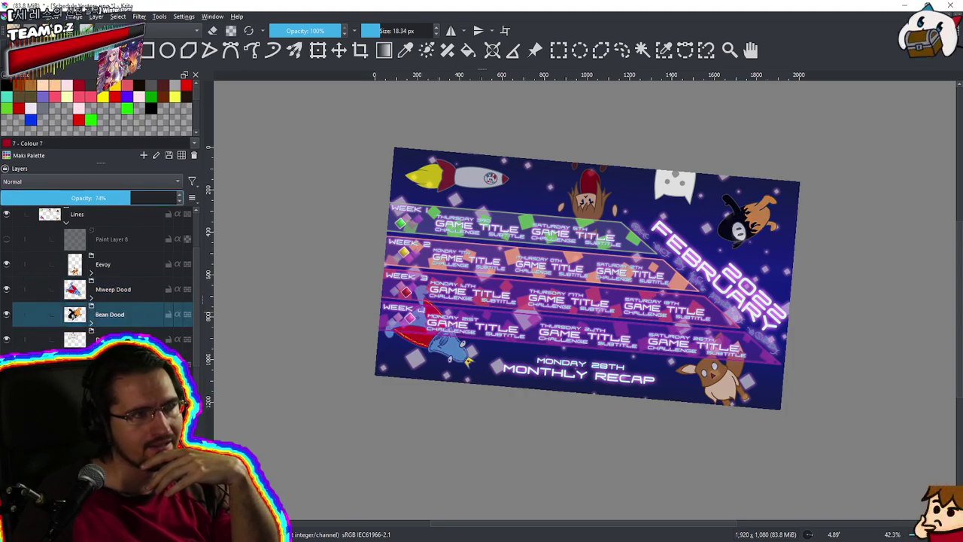
left_click(112, 337)
left_click(132, 198)
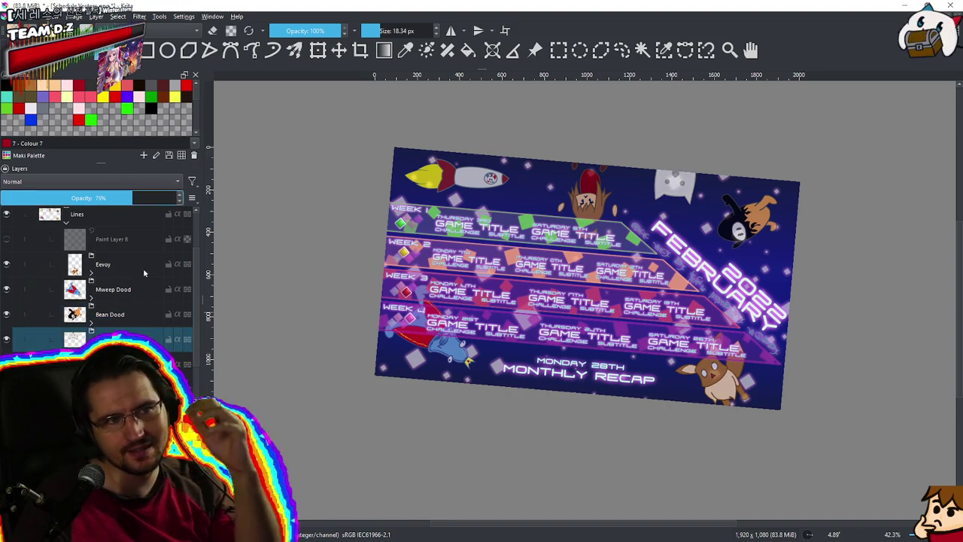
Collapse the Lines group and enable an Outer Glow layer style on it
scroll(95, 287, "up", 2)
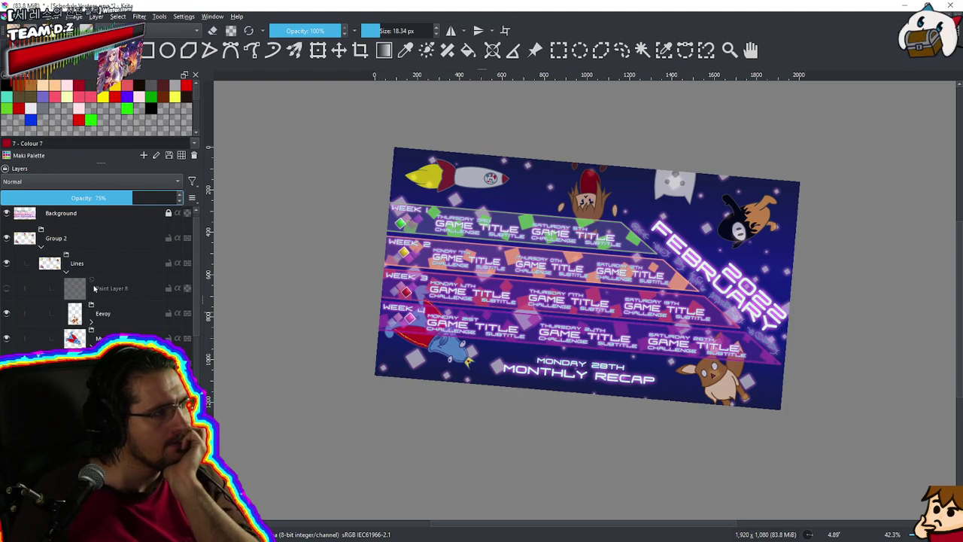
left_click(73, 271)
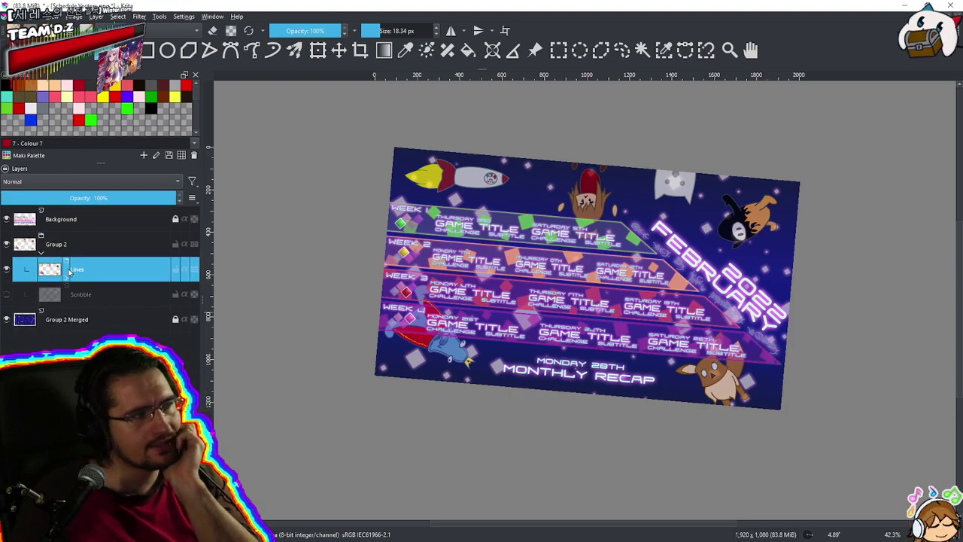
scroll(86, 289, "down", 2)
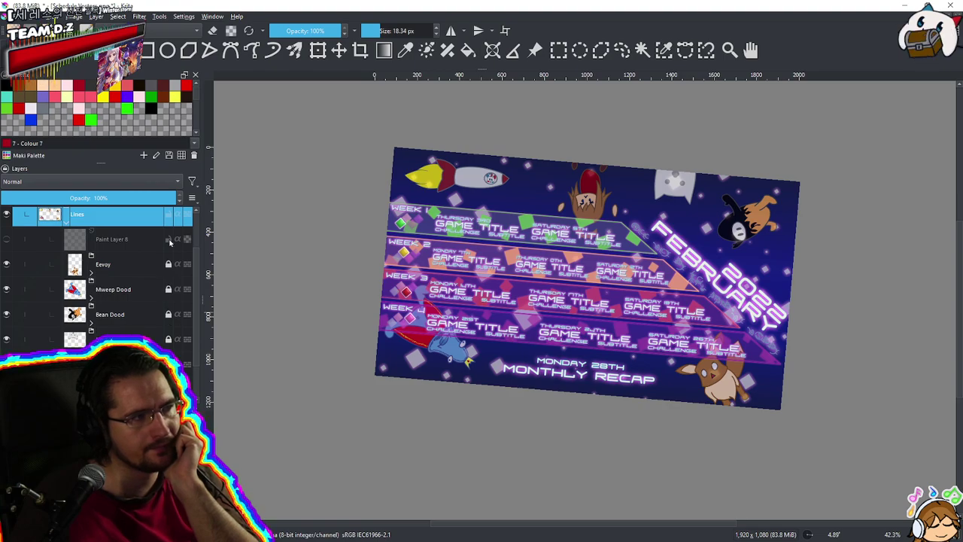
scroll(83, 228, "up", 2)
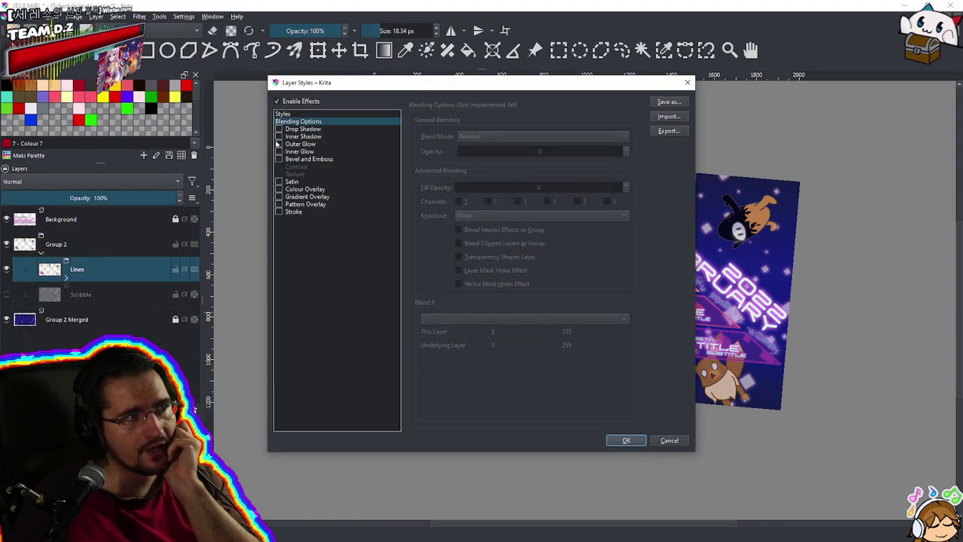
left_click(279, 144)
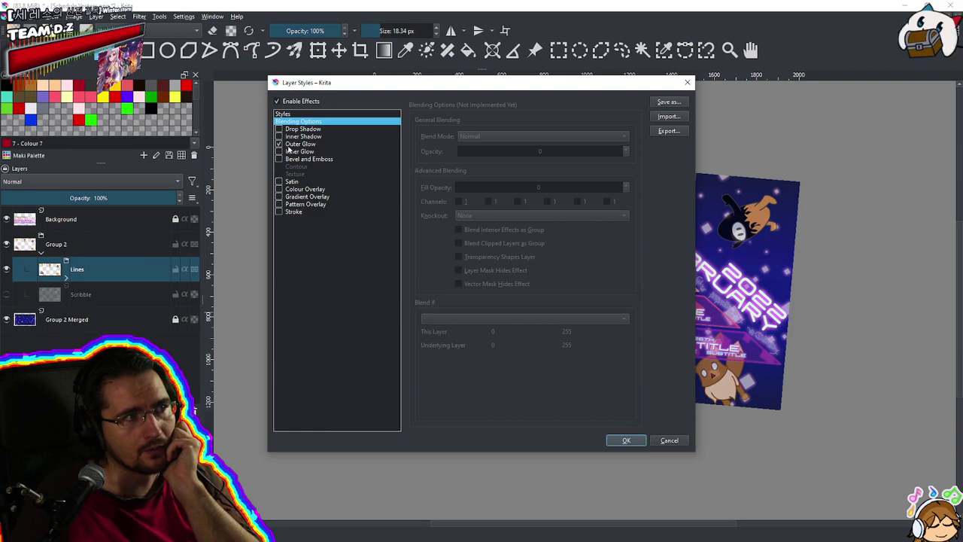
left_click_drag(399, 95, 151, 125)
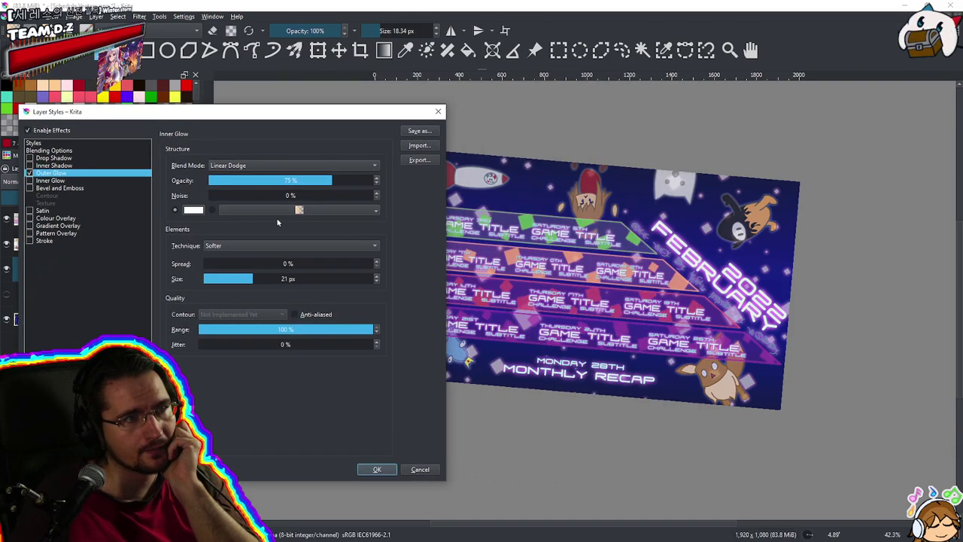
Change the Lines group's outer glow colour to pink (#fa86ce)
left_click(196, 210)
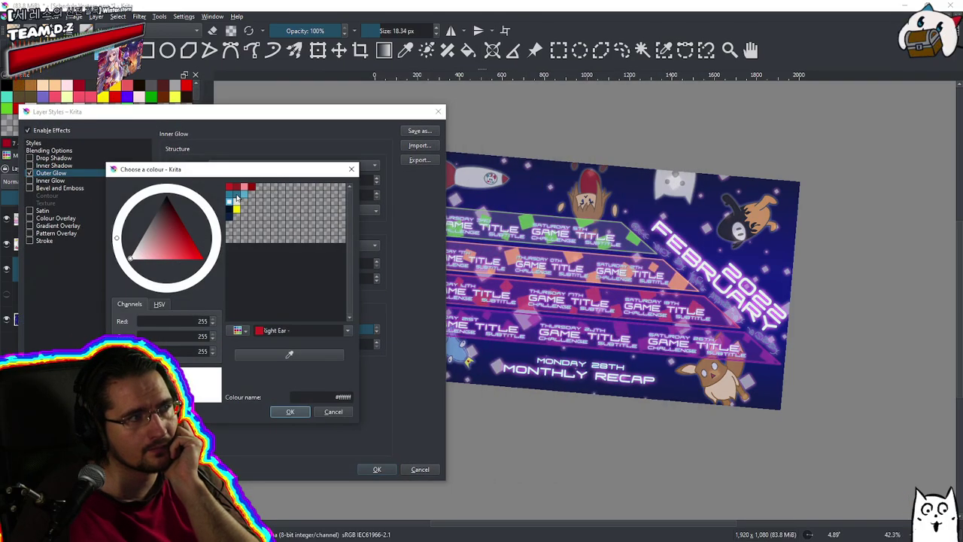
left_click(165, 255)
left_click(126, 268)
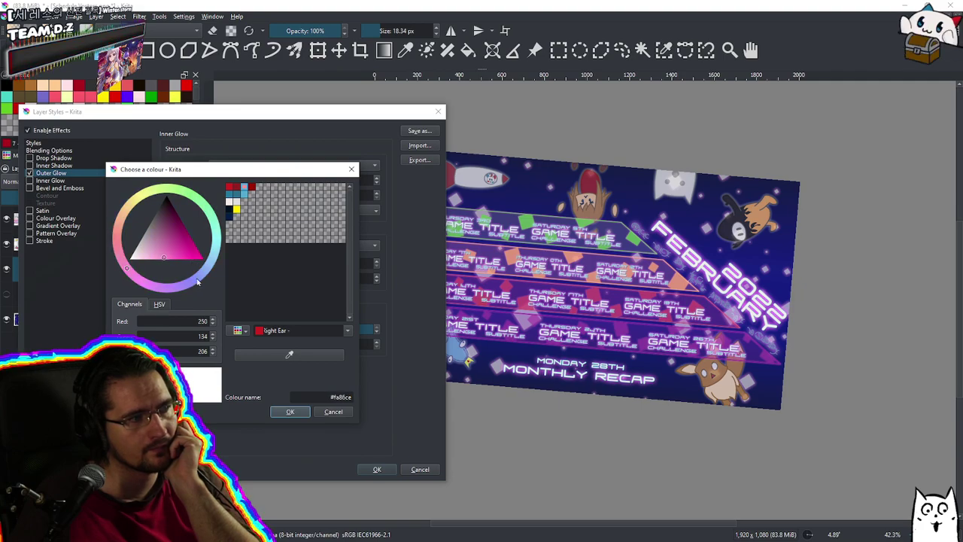
left_click(290, 412)
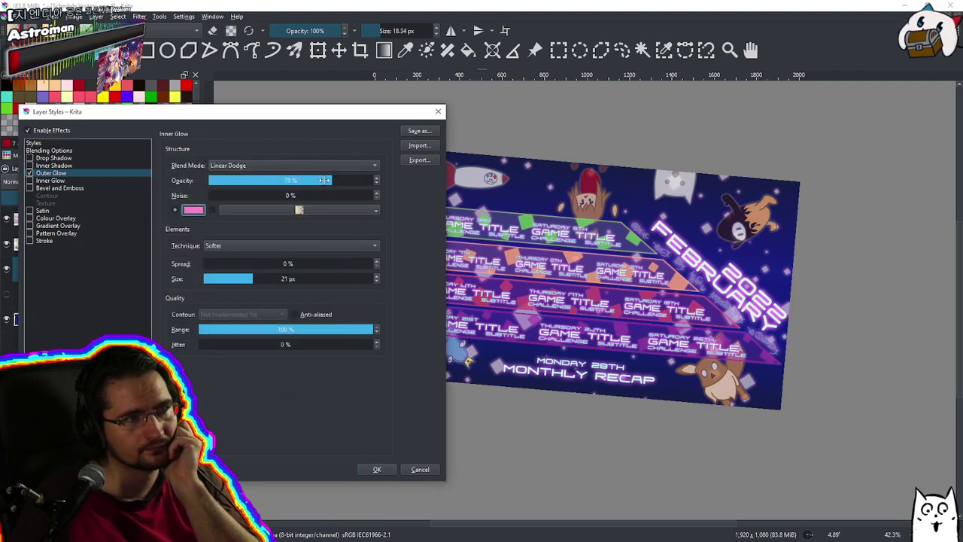
Set the outer glow's spread to 25%, size to 49 px and opacity to 53%, and apply the layer style
left_click(246, 264)
left_click_drag(246, 264, 286, 263)
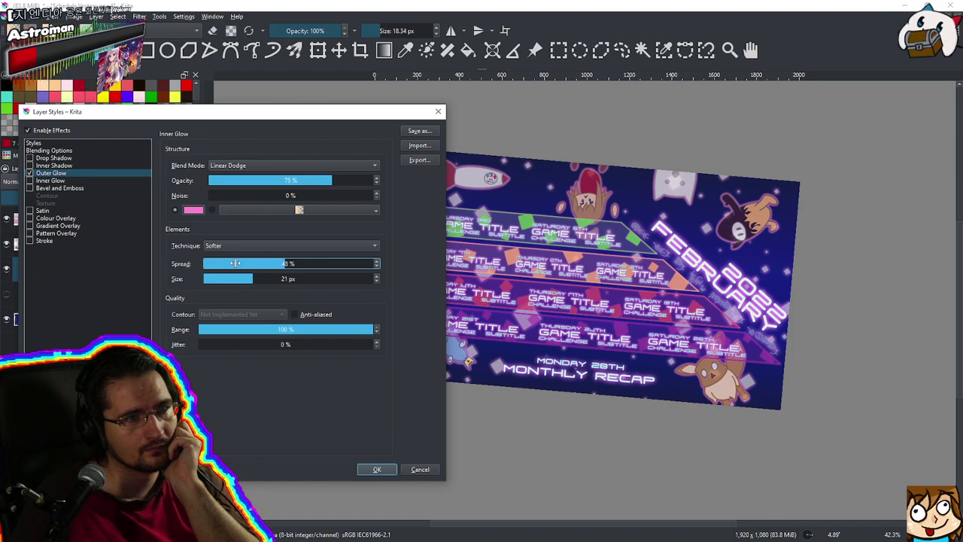
left_click(261, 265)
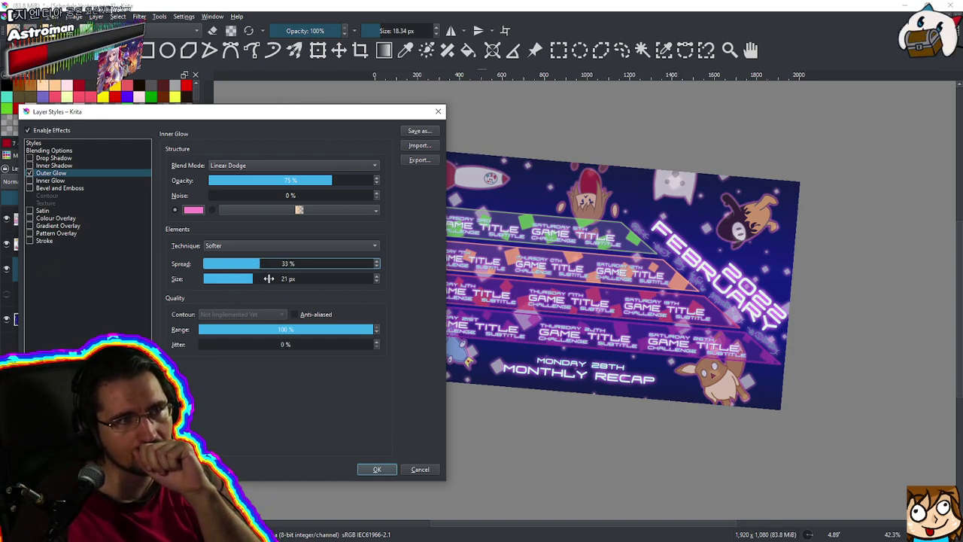
left_click(277, 279)
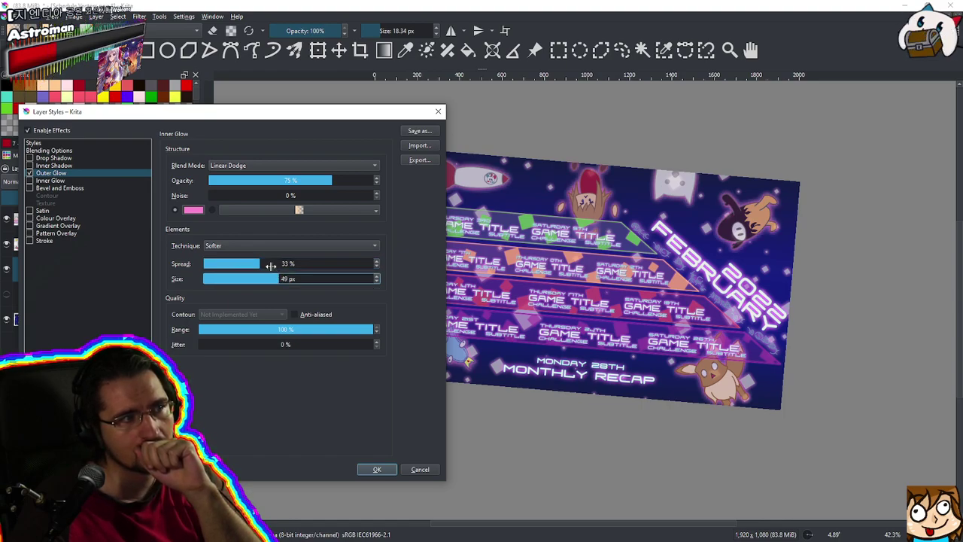
left_click_drag(252, 264, 247, 265)
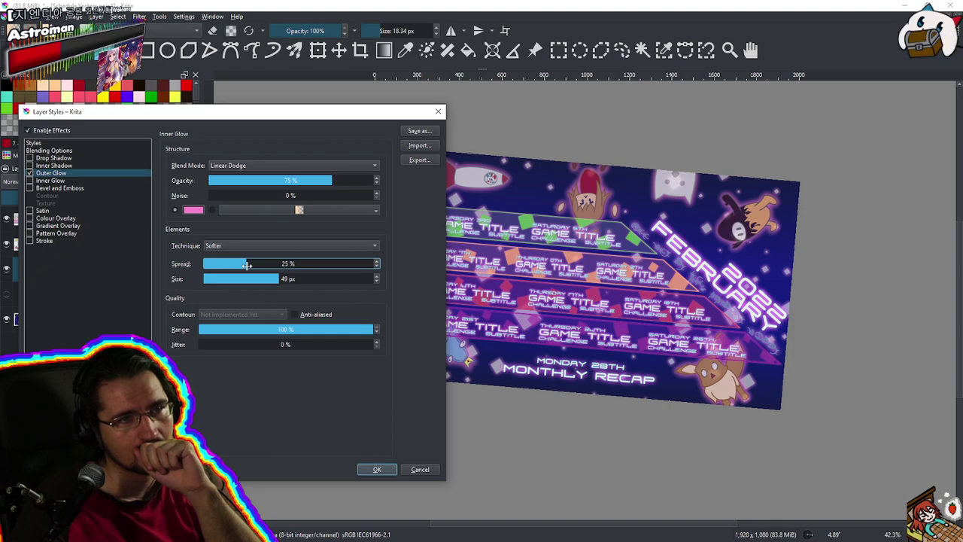
left_click(296, 180)
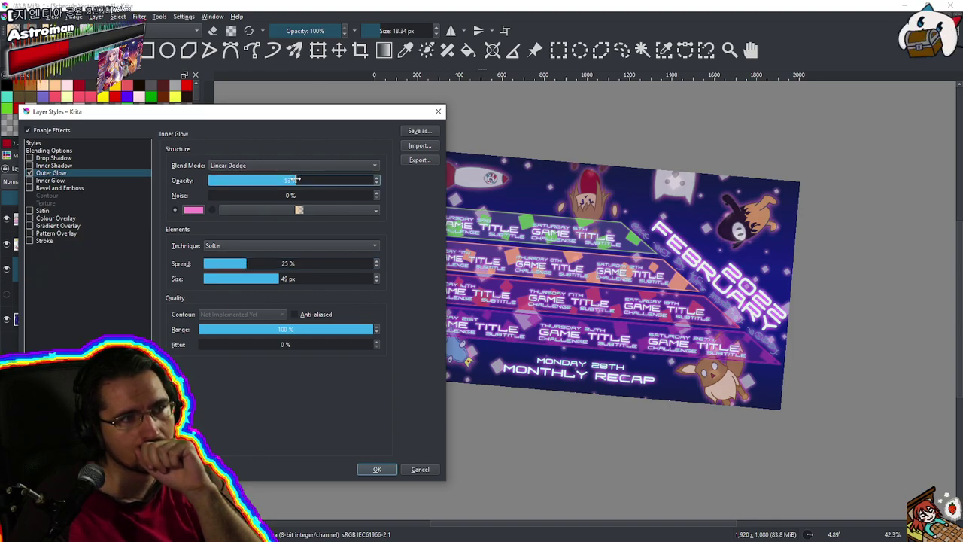
left_click(378, 469)
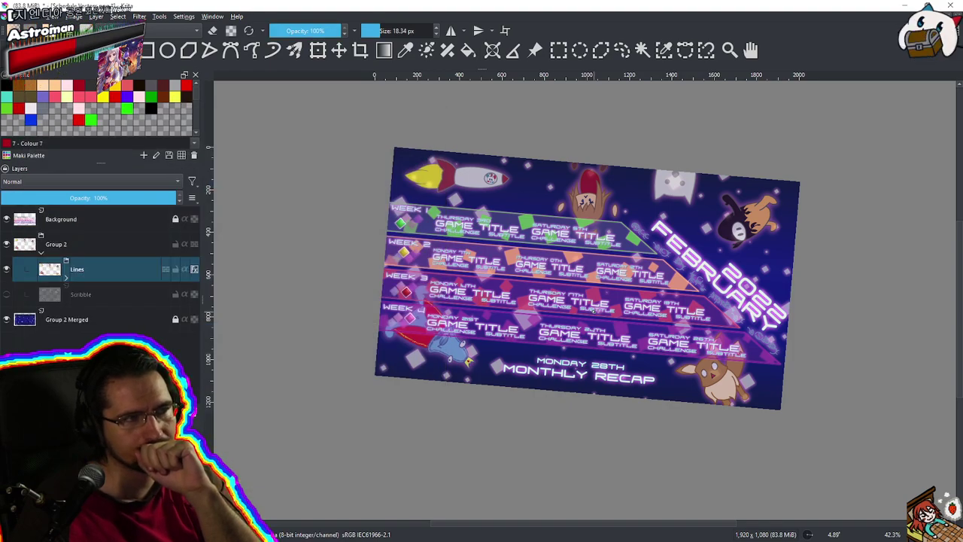
Add a Multiply drop shadow with a distance of 34 px to the Lines group's layer style
scroll(615, 317, "down", 1)
scroll(615, 317, "up", 2)
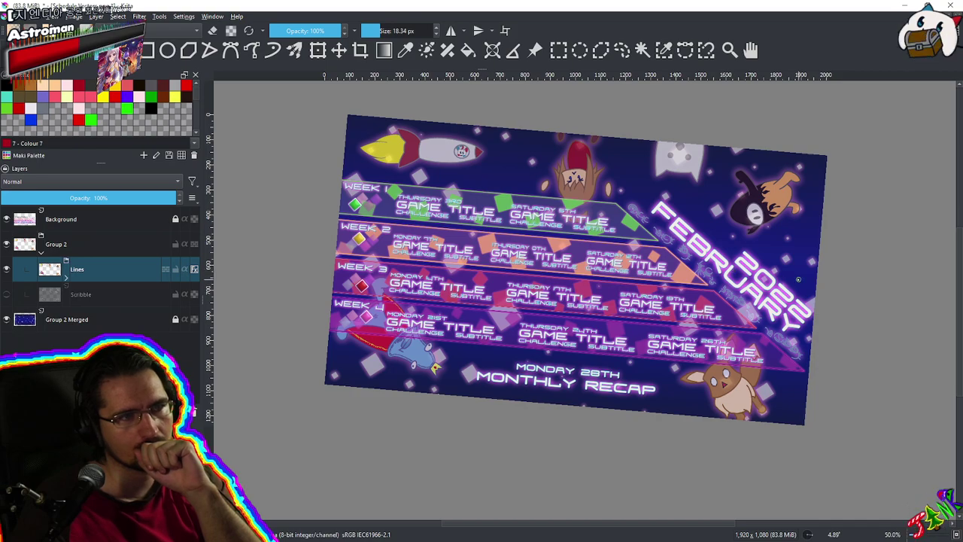
key("5")
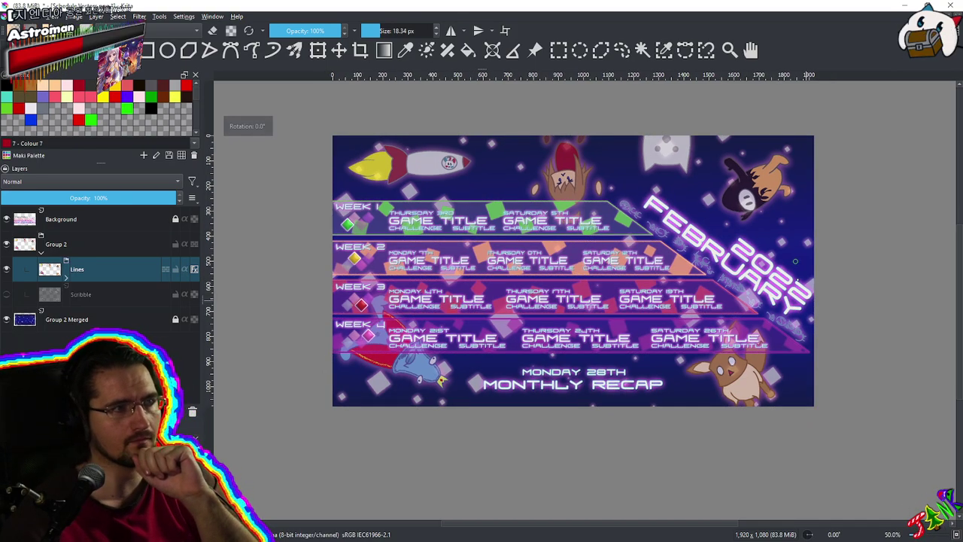
left_click_drag(695, 364, 636, 354)
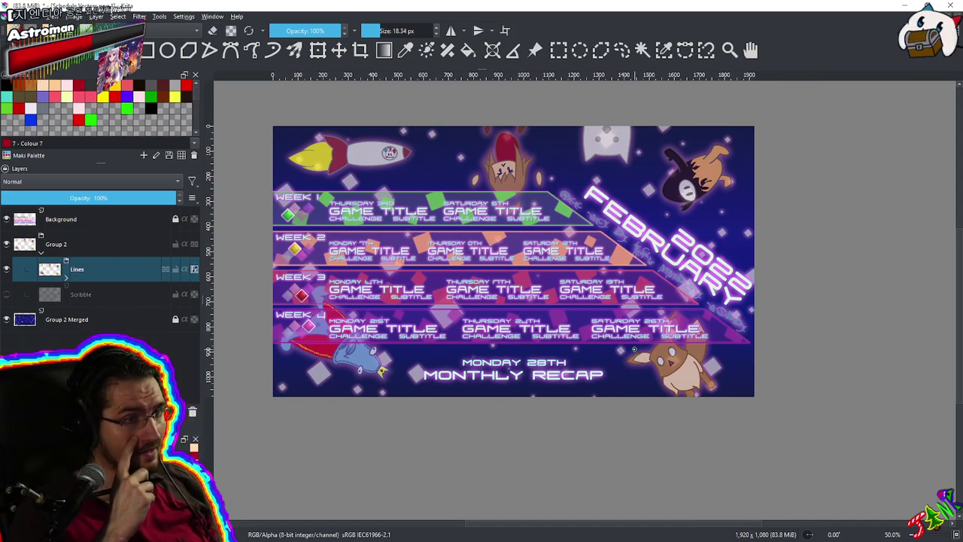
right_click(85, 272)
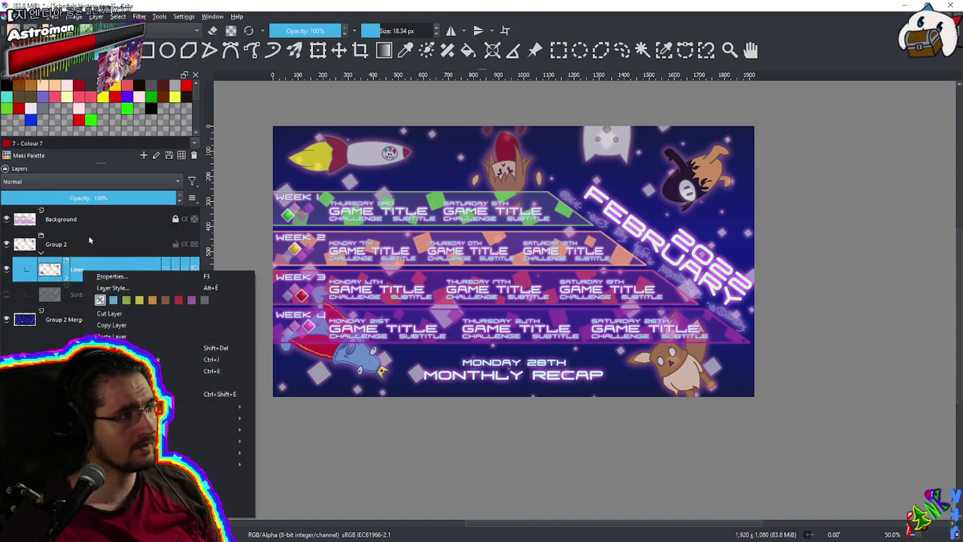
left_click(111, 287)
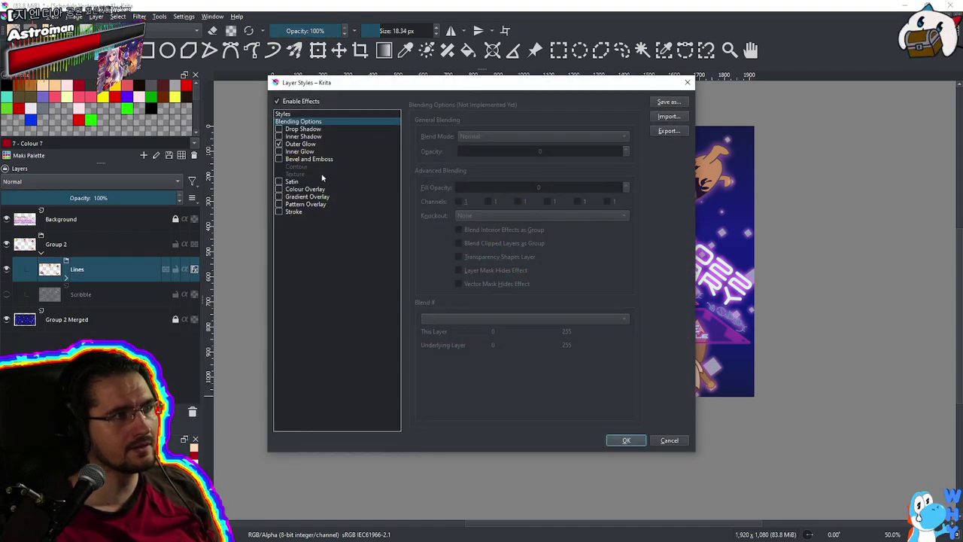
left_click_drag(418, 94, 202, 159)
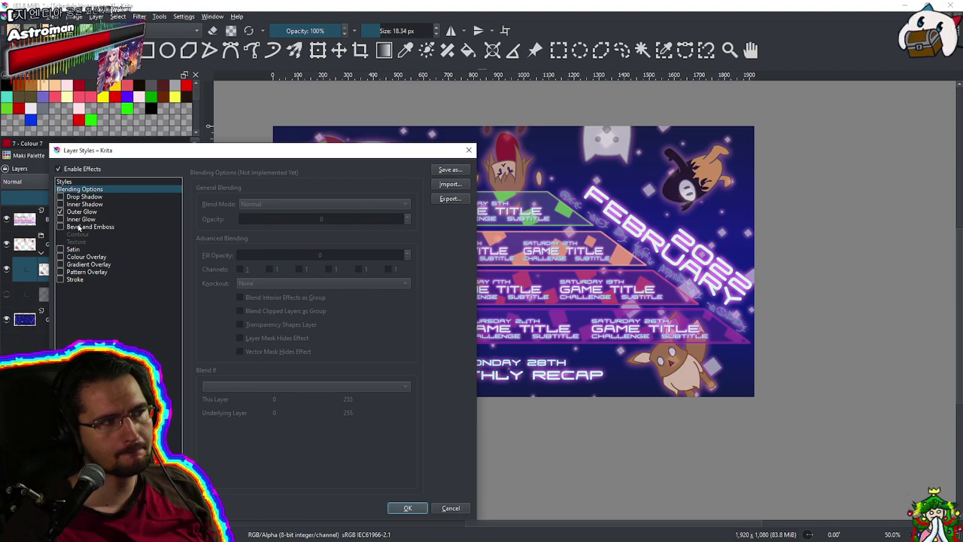
left_click(81, 196)
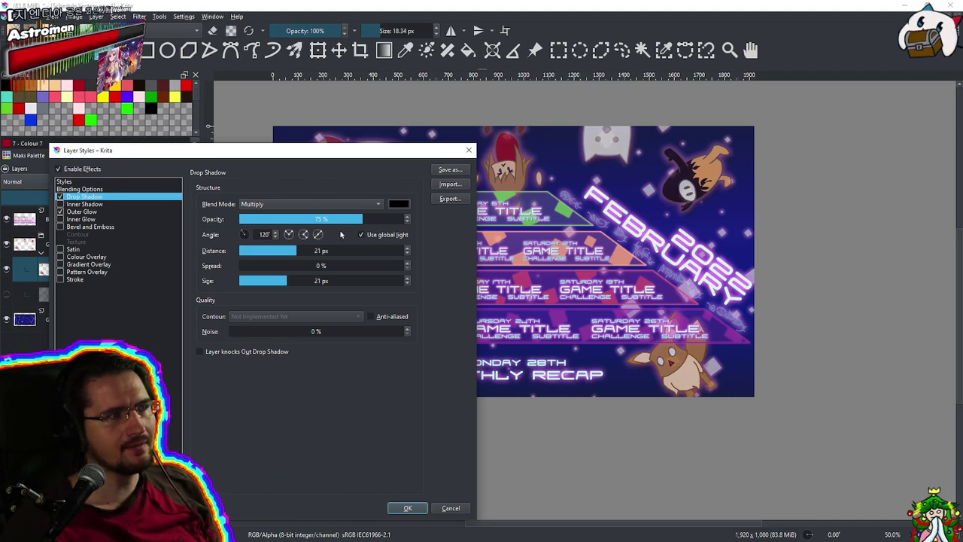
left_click_drag(301, 250, 307, 250)
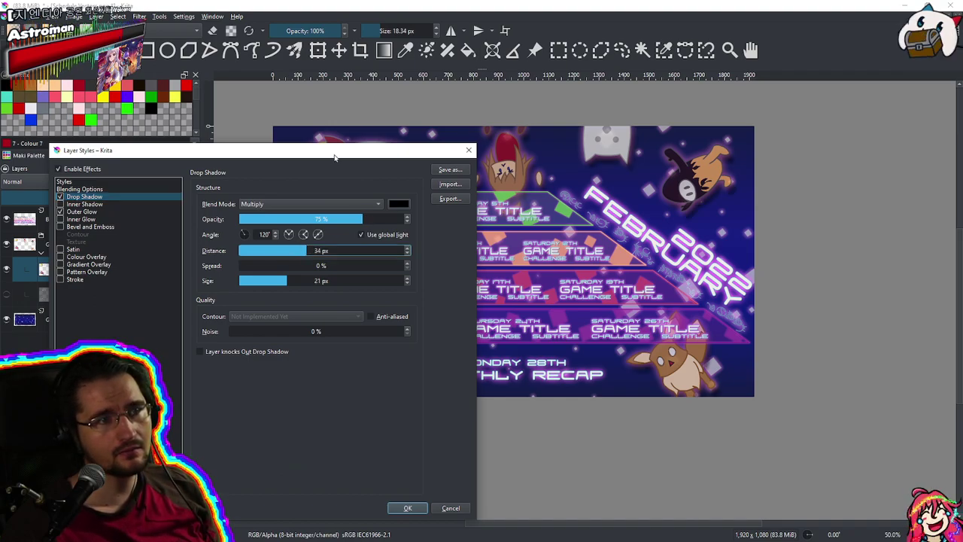
left_click_drag(365, 151, 314, 128)
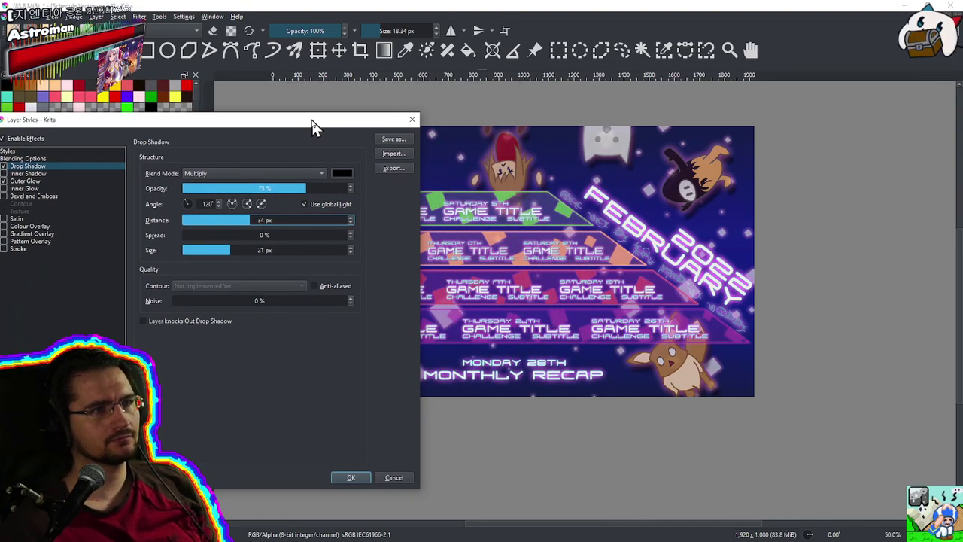
left_click_drag(315, 128, 354, 101)
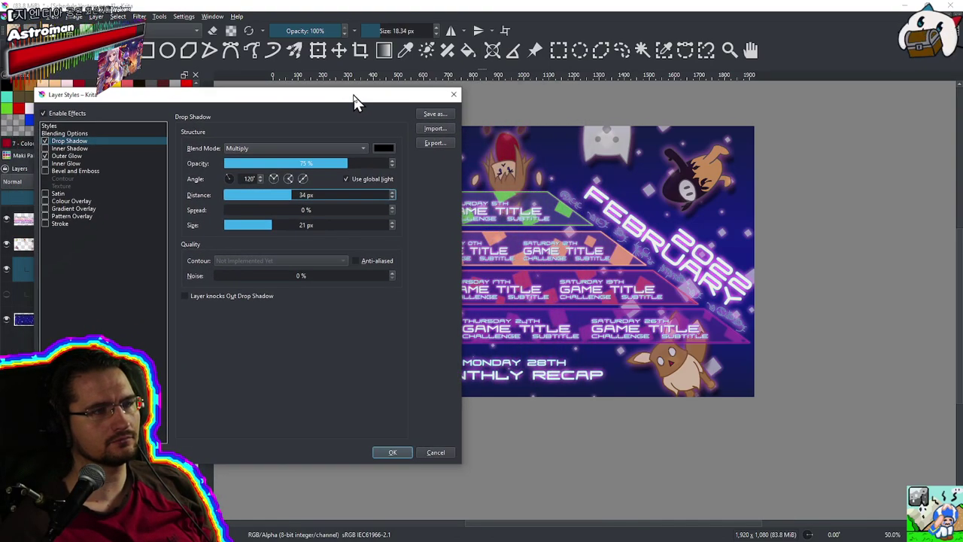
left_click(404, 450)
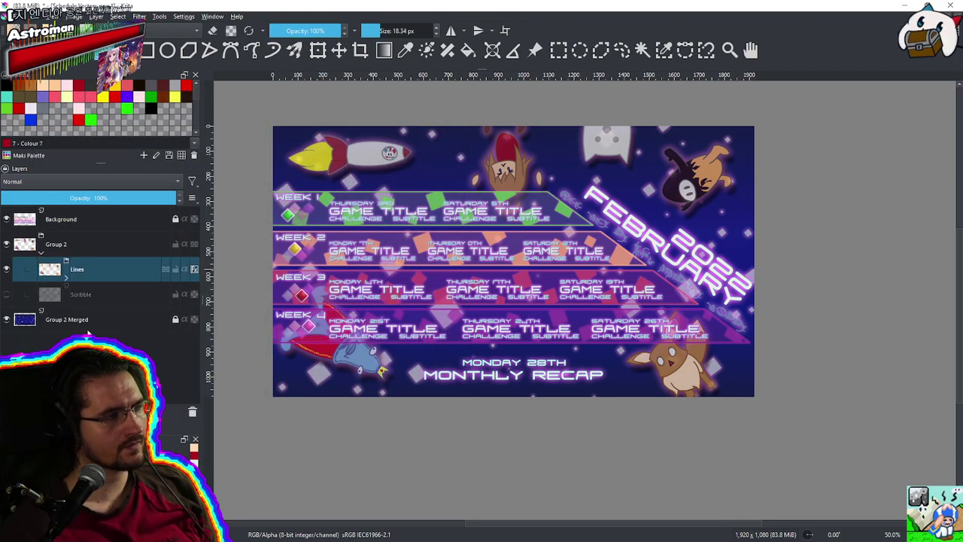
Unlock the Background layer and enable a Drop Shadow layer style on it
left_click(66, 319)
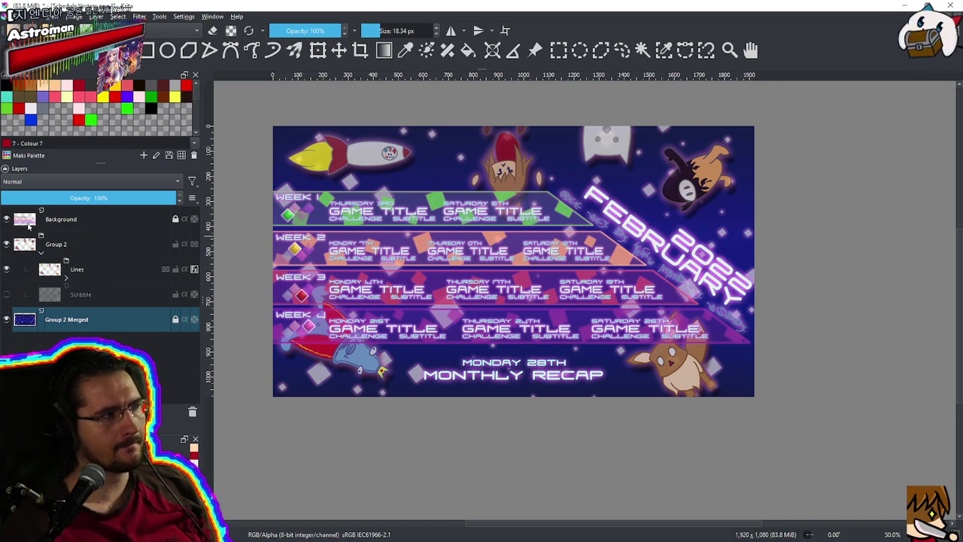
left_click(60, 219)
right_click(63, 220)
left_click(66, 217)
left_click(173, 220)
right_click(123, 224)
left_click(134, 242)
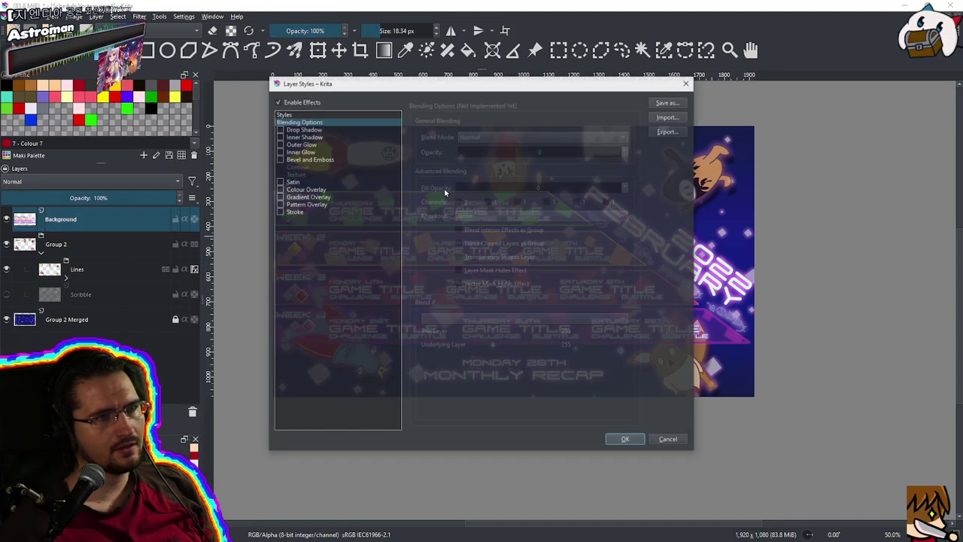
left_click(278, 129)
left_click_drag(402, 86, 74, 94)
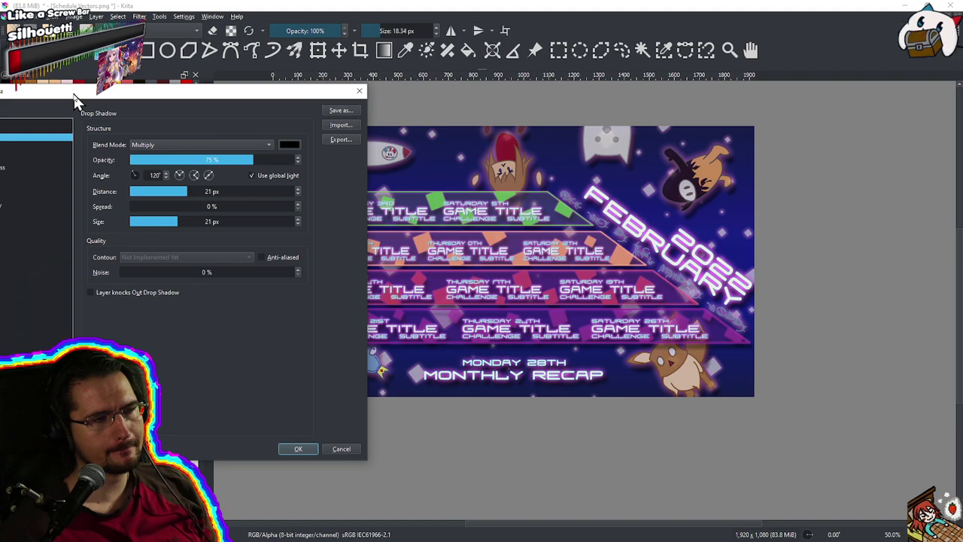
left_click_drag(74, 95, 131, 87)
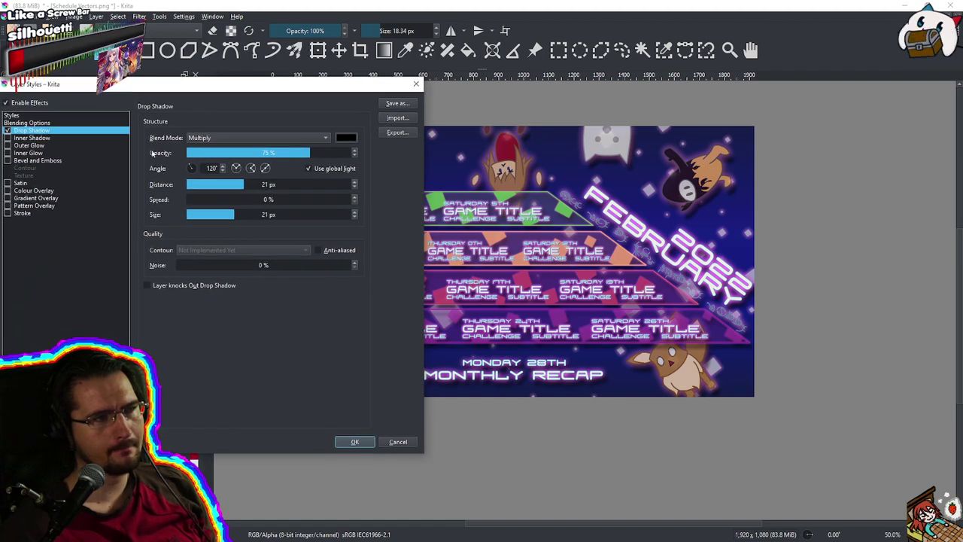
Set the Background layer's drop shadow distance to 16 px and spread to 0%, and apply the layer style
left_click(231, 184)
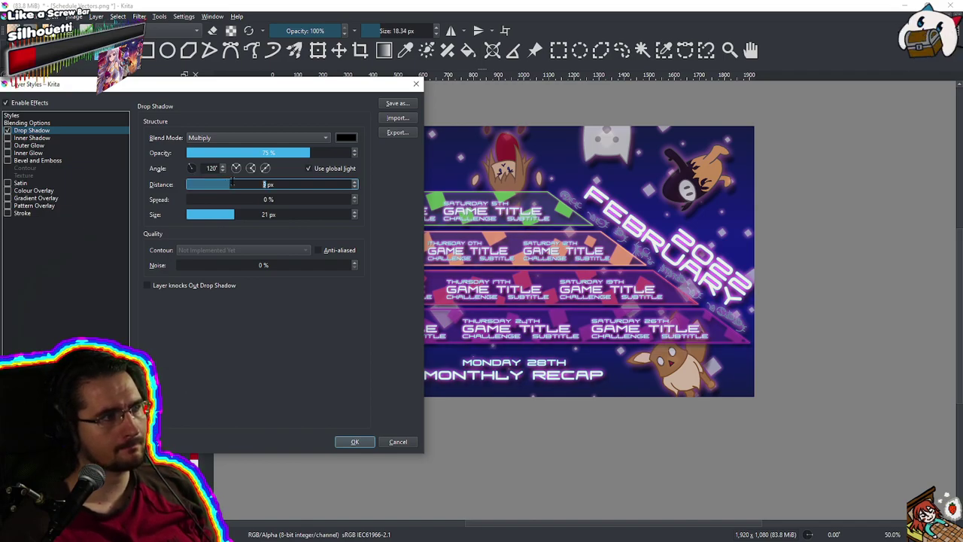
left_click(233, 199)
left_click(233, 185)
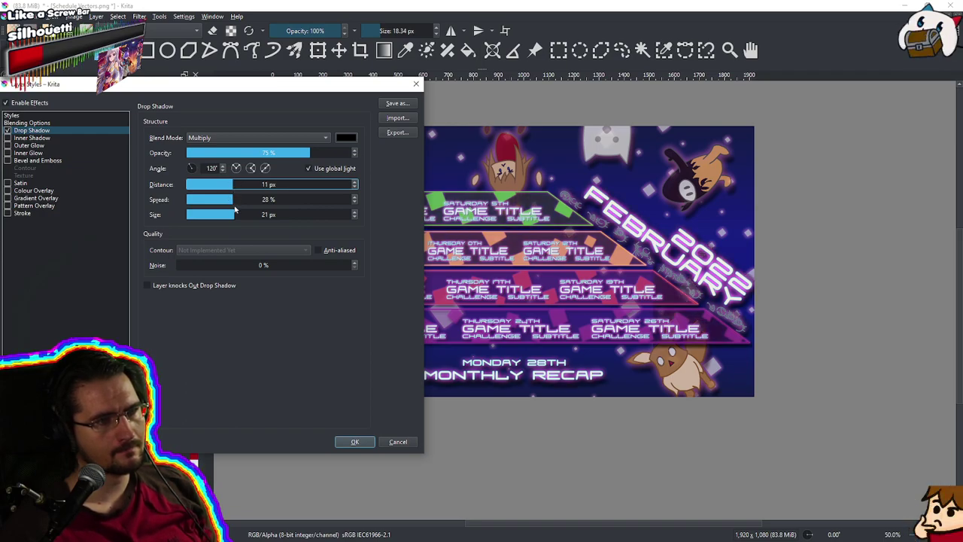
left_click_drag(221, 199, 213, 200)
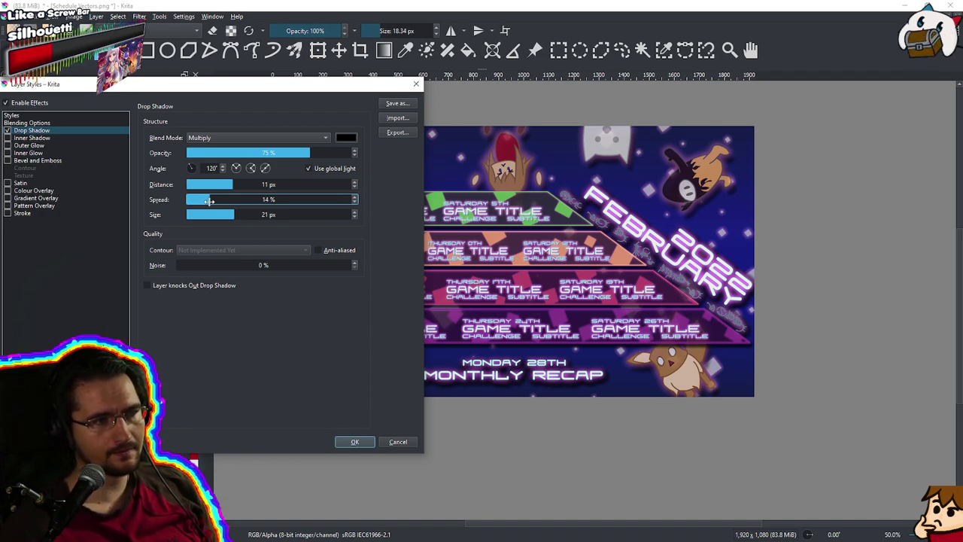
left_click_drag(195, 200, 181, 205)
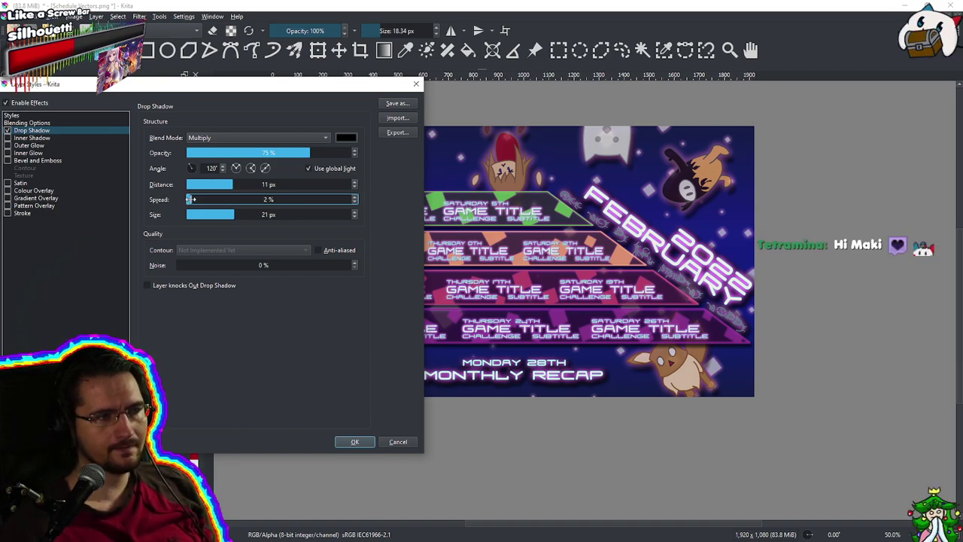
left_click_drag(190, 200, 186, 200)
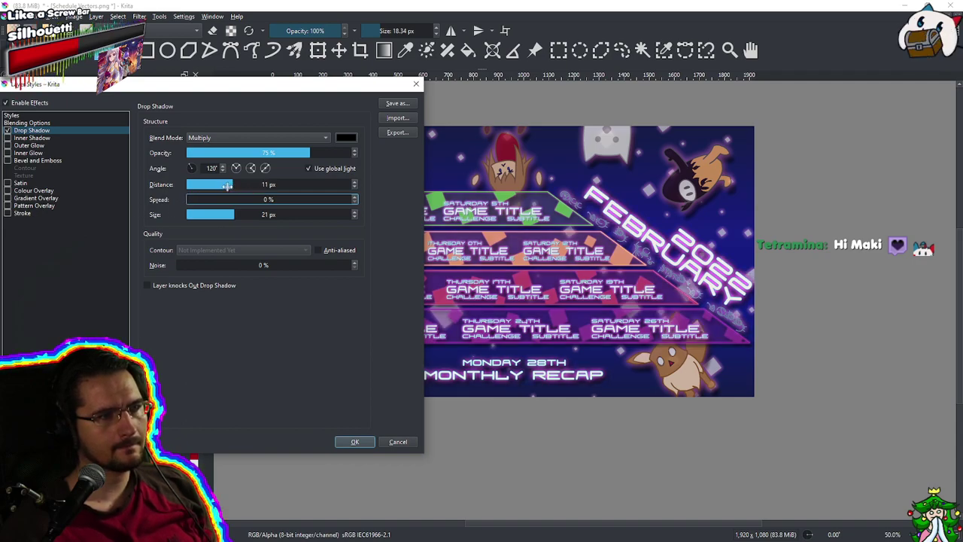
left_click_drag(234, 185, 239, 186)
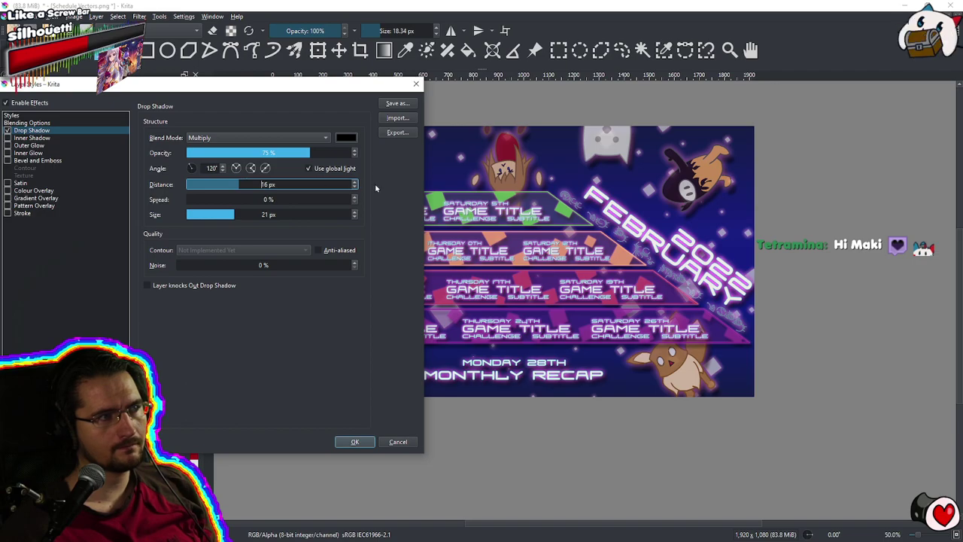
left_click(354, 442)
Reopen the Background layer's style and reduce its drop shadow distance to 14 px, then apply it
scroll(538, 298, "up", 3)
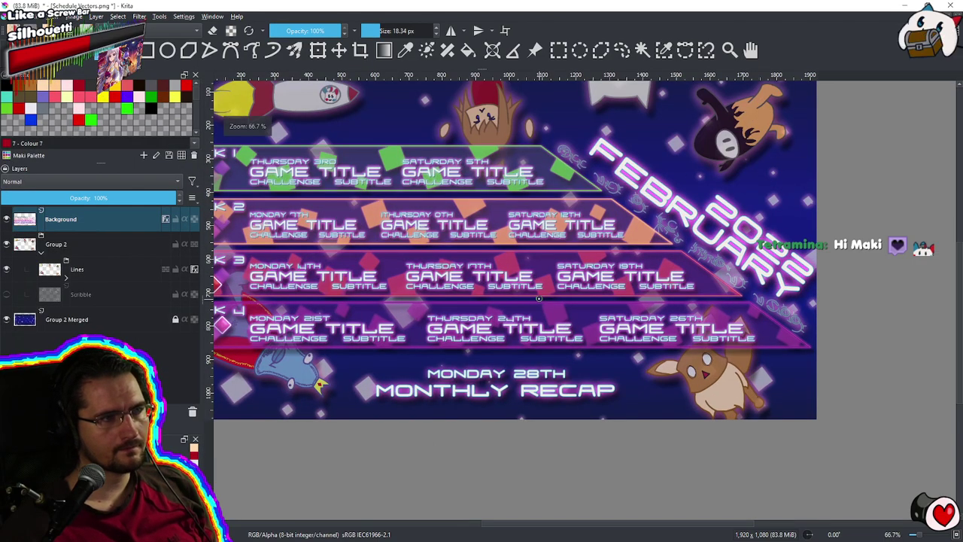
scroll(538, 298, "down", 3)
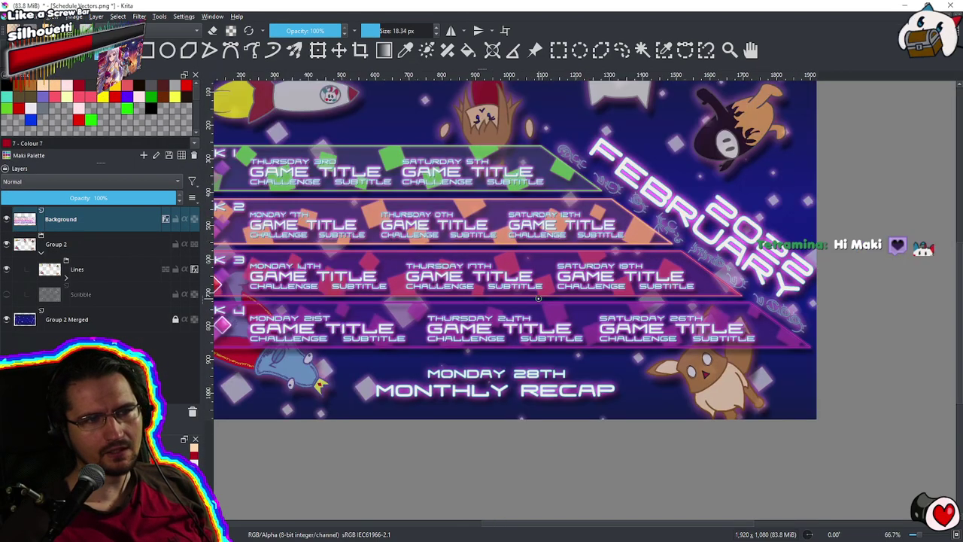
scroll(538, 296, "up", 1)
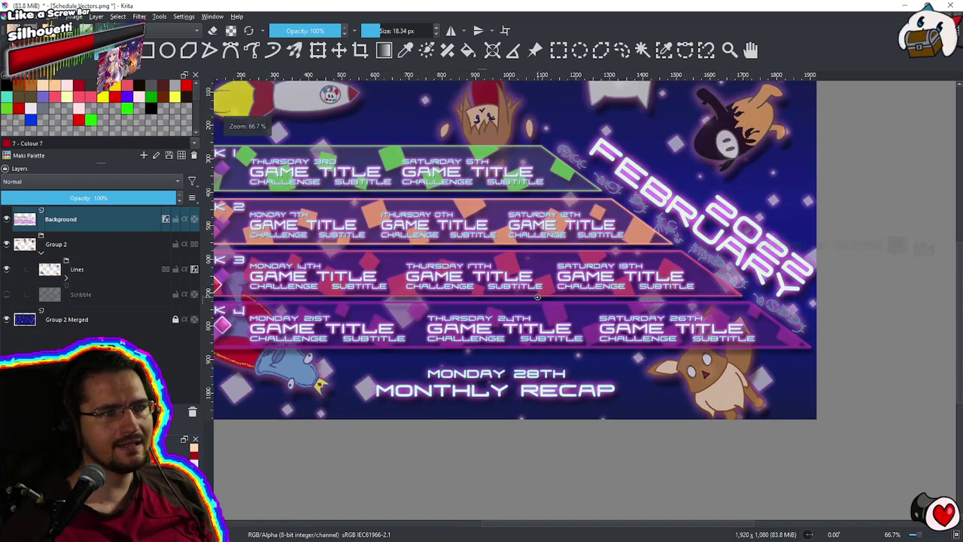
left_click_drag(565, 291, 628, 323)
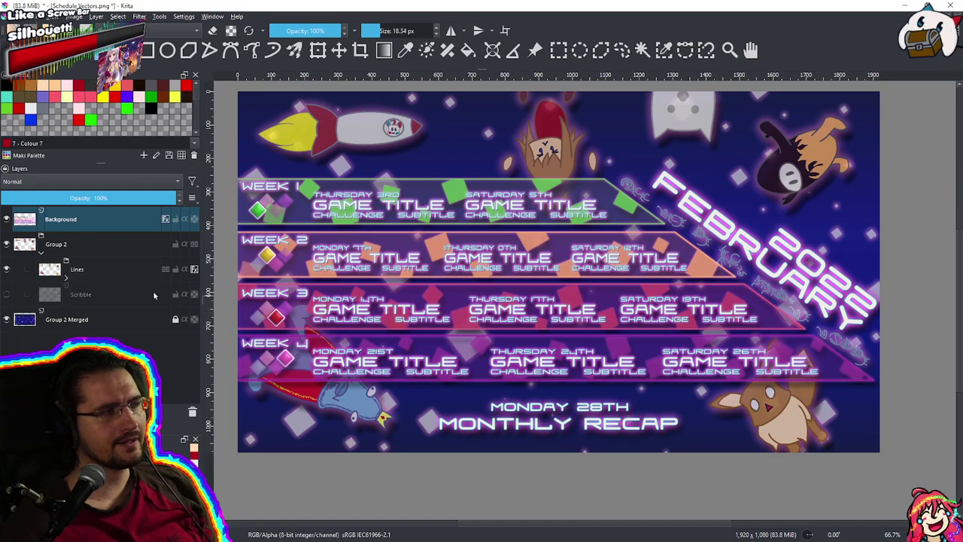
right_click(98, 231)
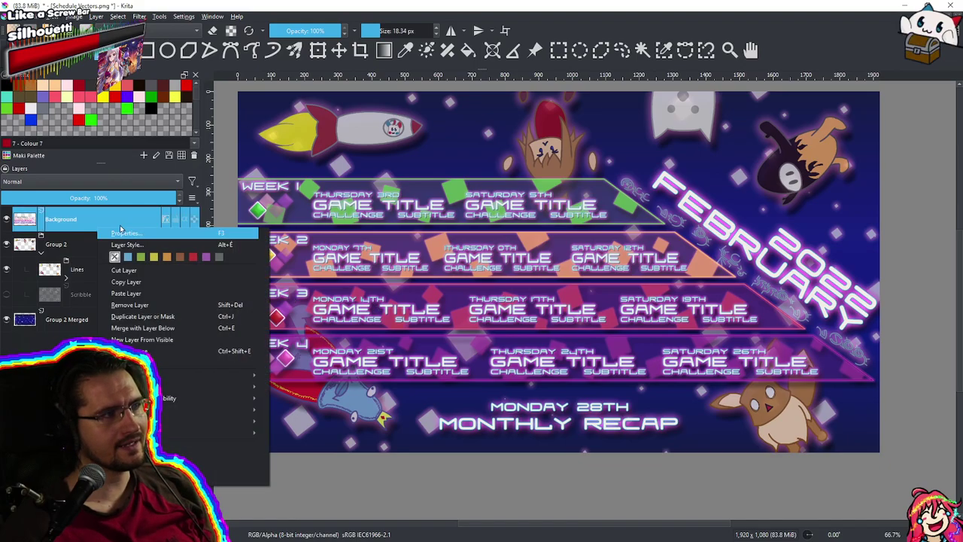
left_click(164, 249)
left_click(304, 129)
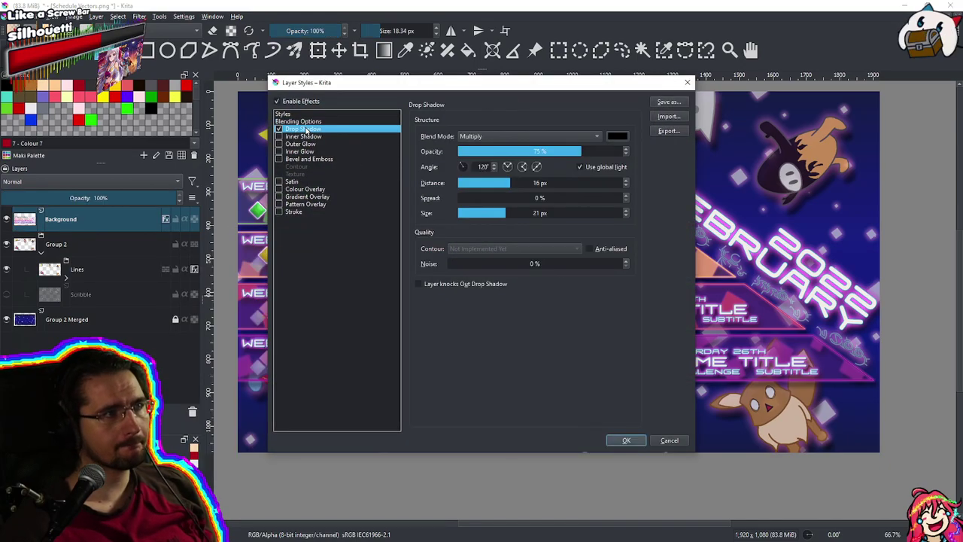
left_click(507, 183)
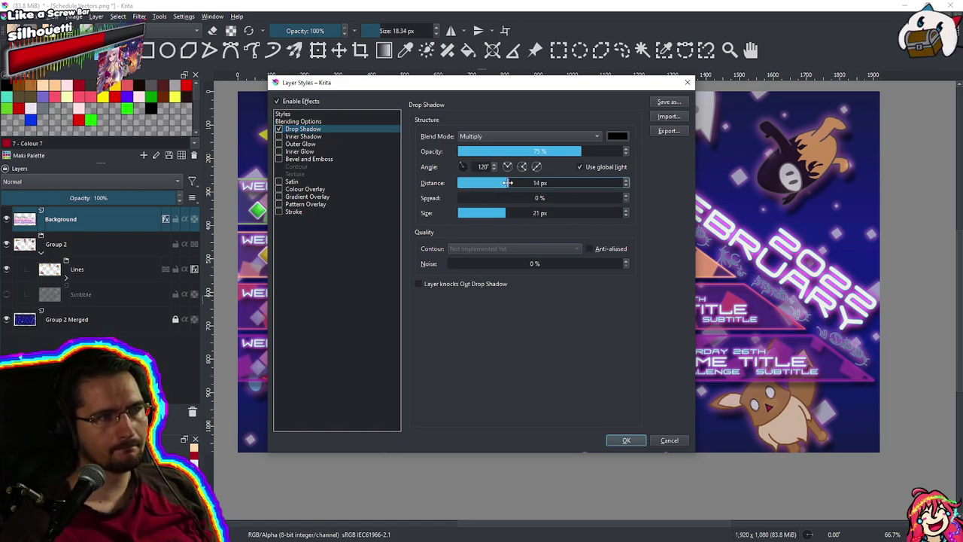
left_click_drag(557, 87, 189, 118)
left_click(264, 468)
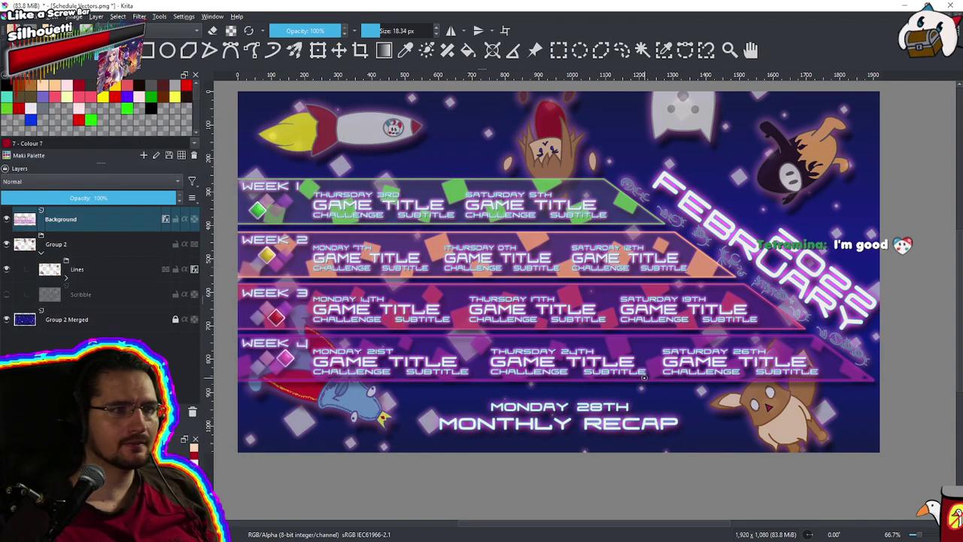
Try cropping away the top strip of the canvas to leave 1920 × 894 px, and undo the crop
scroll(643, 389, "down", 1)
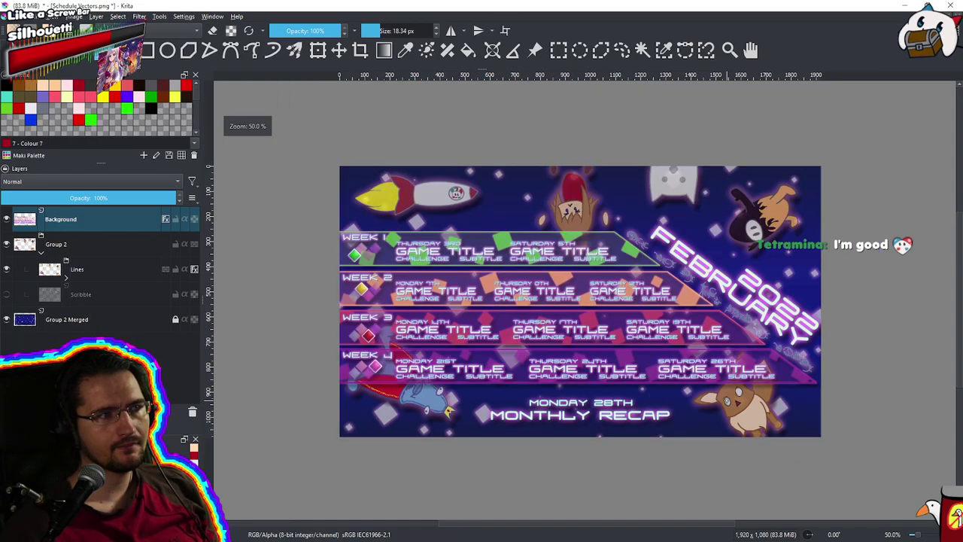
left_click_drag(727, 326, 677, 299)
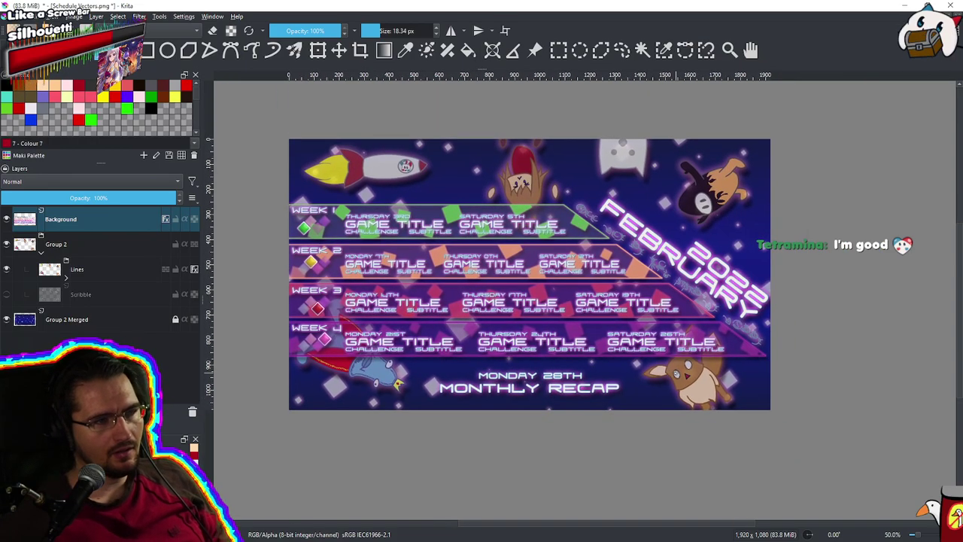
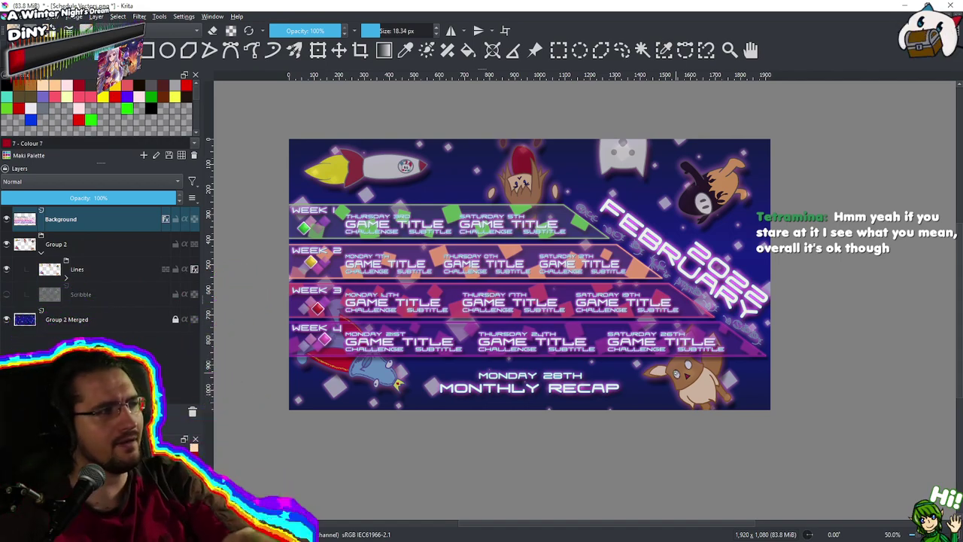
left_click(360, 50)
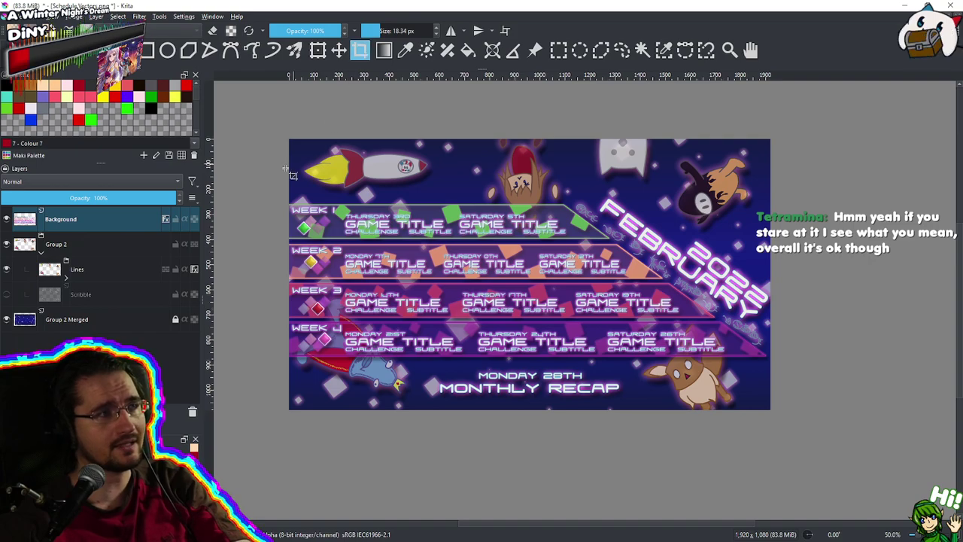
left_click_drag(288, 185, 817, 465)
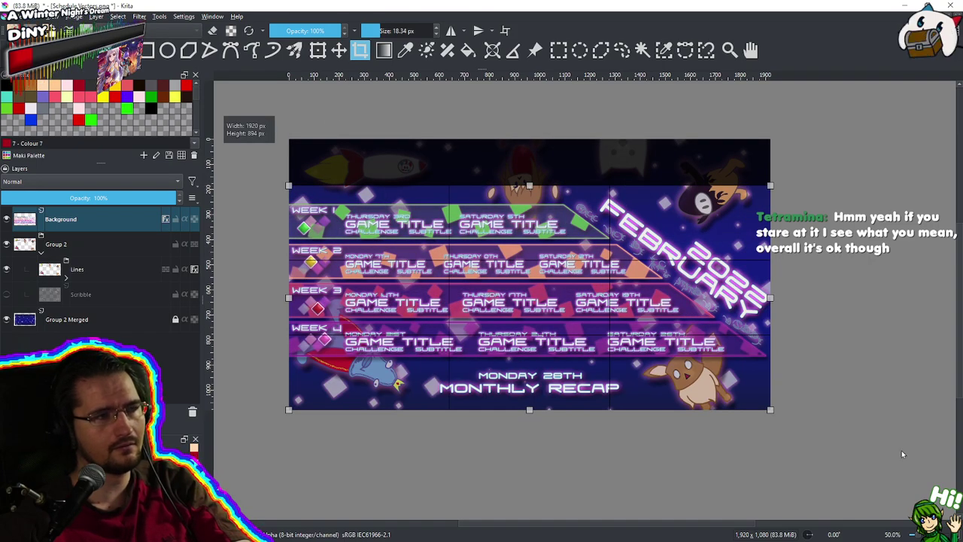
key("Return")
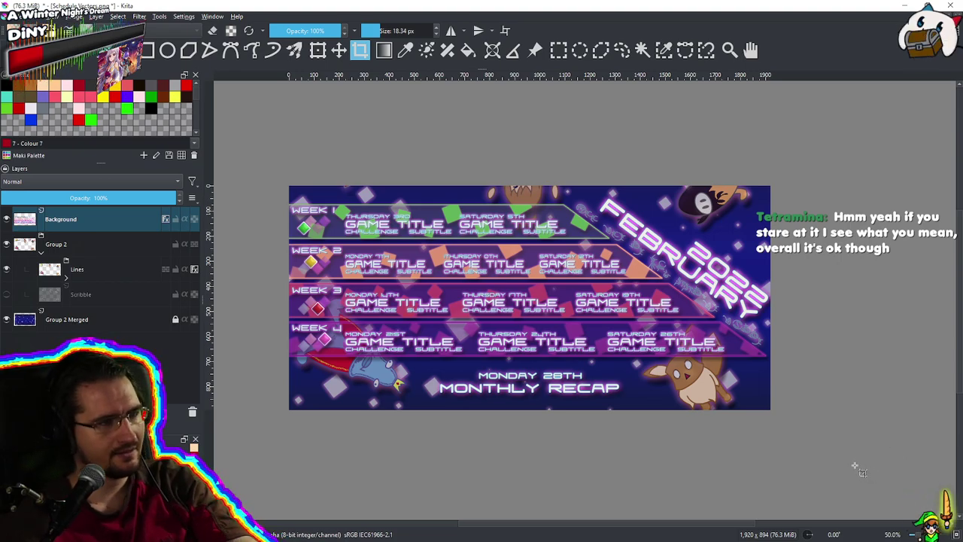
key("ctrl+z")
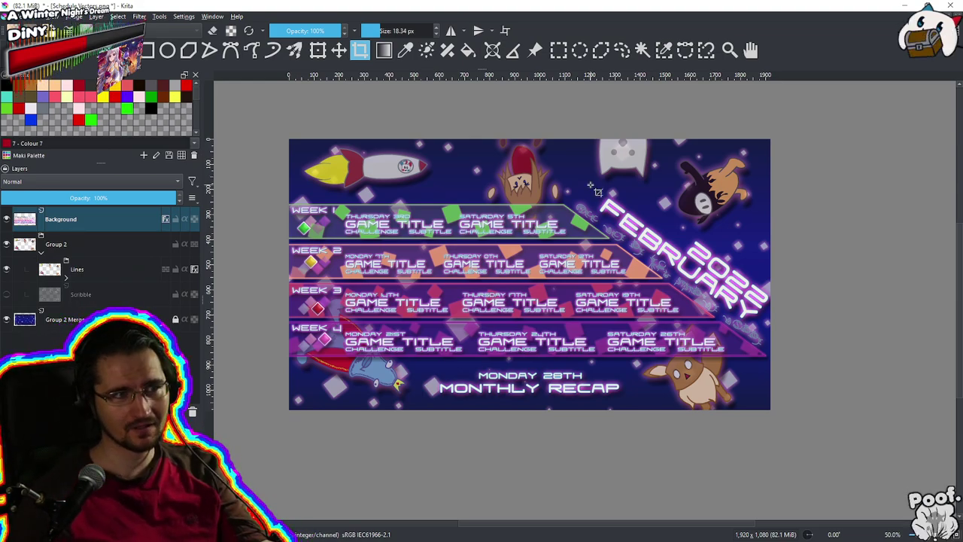
Hide and show the Background layer to compare the graphic with and without the schedule text and bars
scroll(590, 185, "down", 1)
scroll(602, 186, "up", 2)
left_click_drag(522, 249, 591, 222)
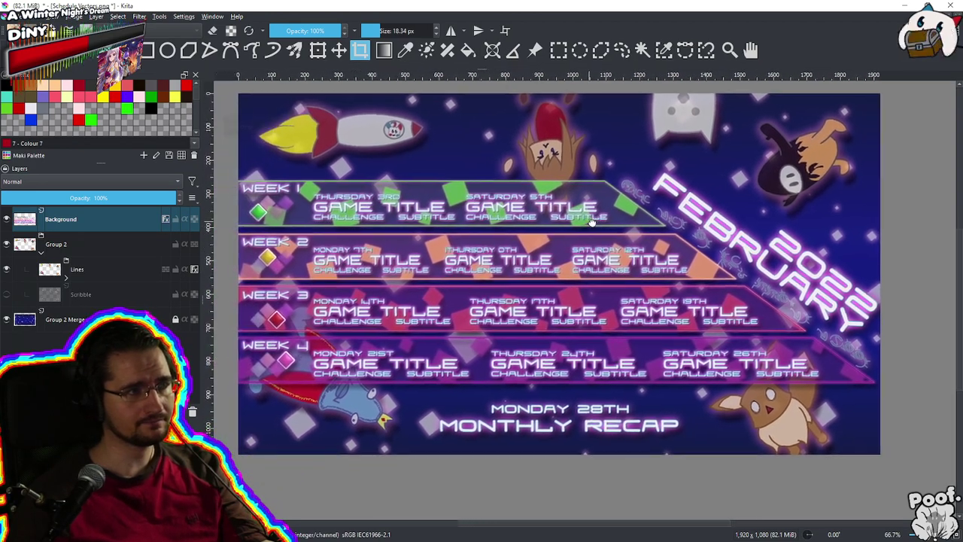
left_click(5, 221)
left_click(5, 221)
left_click(5, 221)
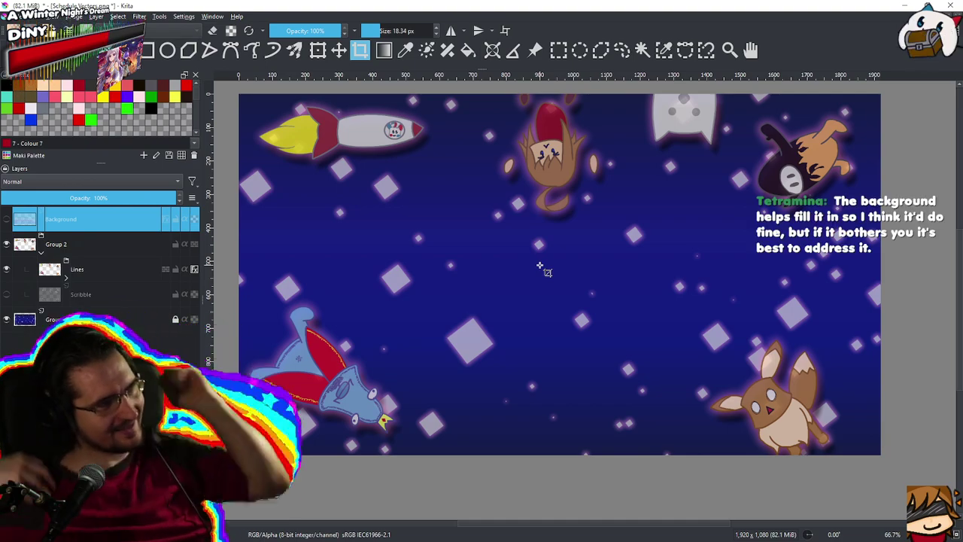
left_click(6, 219)
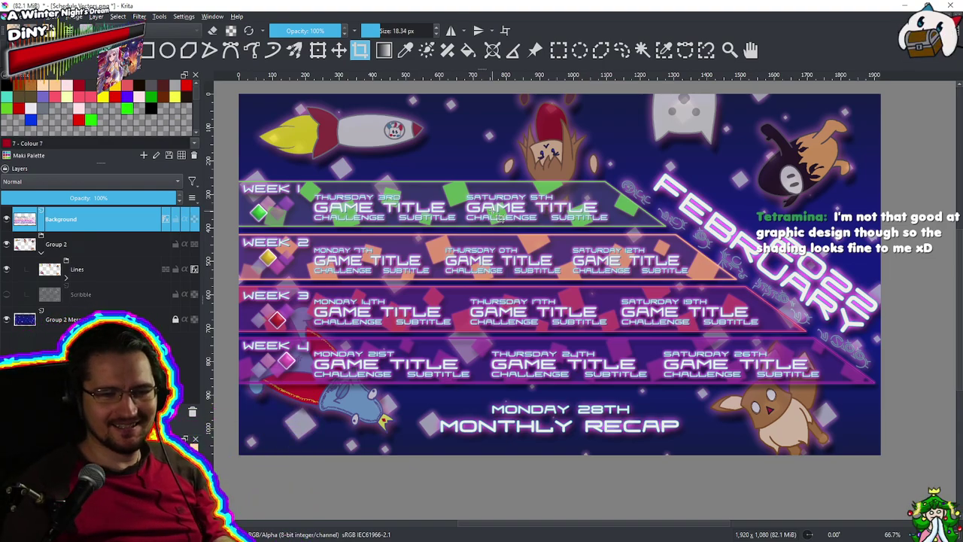
left_click(618, 160)
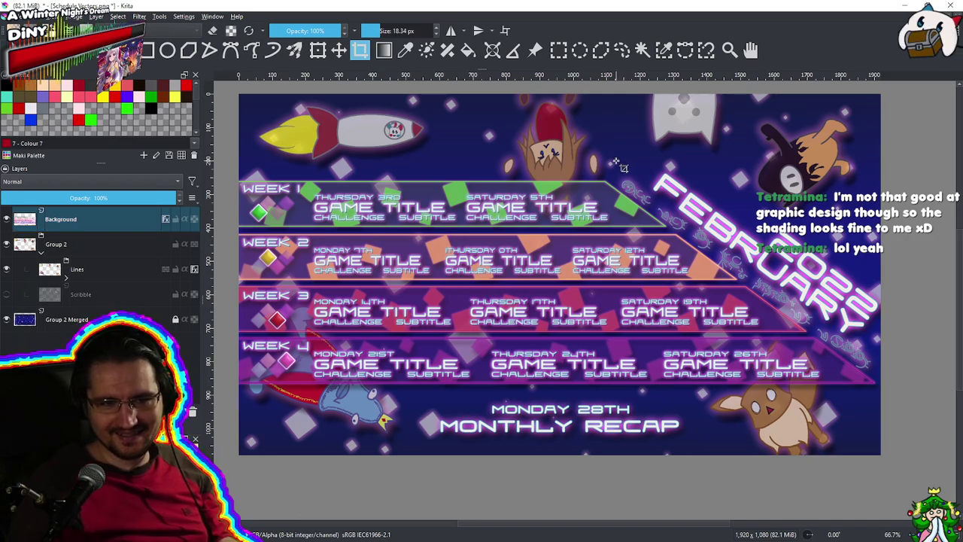
Examine the glow and shadow around the upside-down red-hatted character up close and across the whole graphic
left_click_drag(625, 165, 622, 171)
scroll(564, 154, "up", 5)
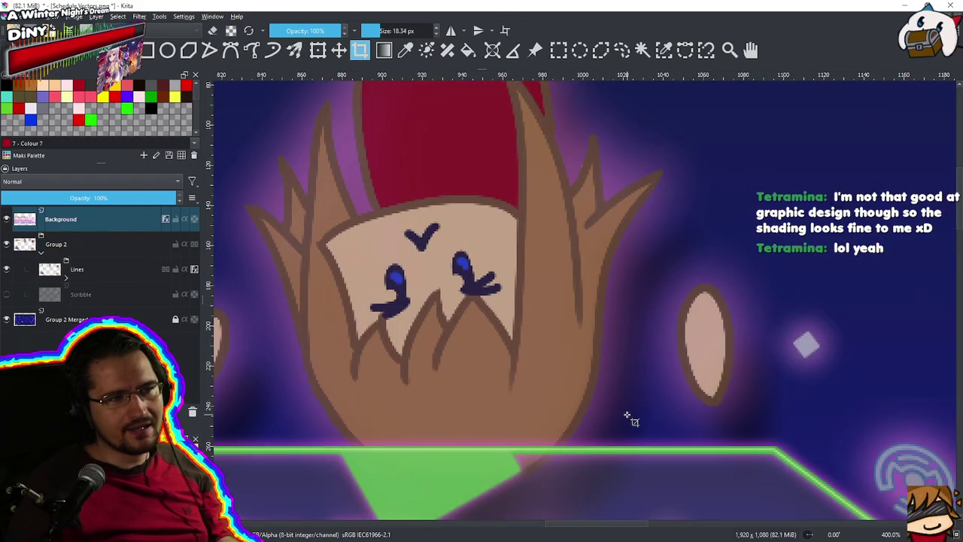
scroll(624, 226, "up", 3)
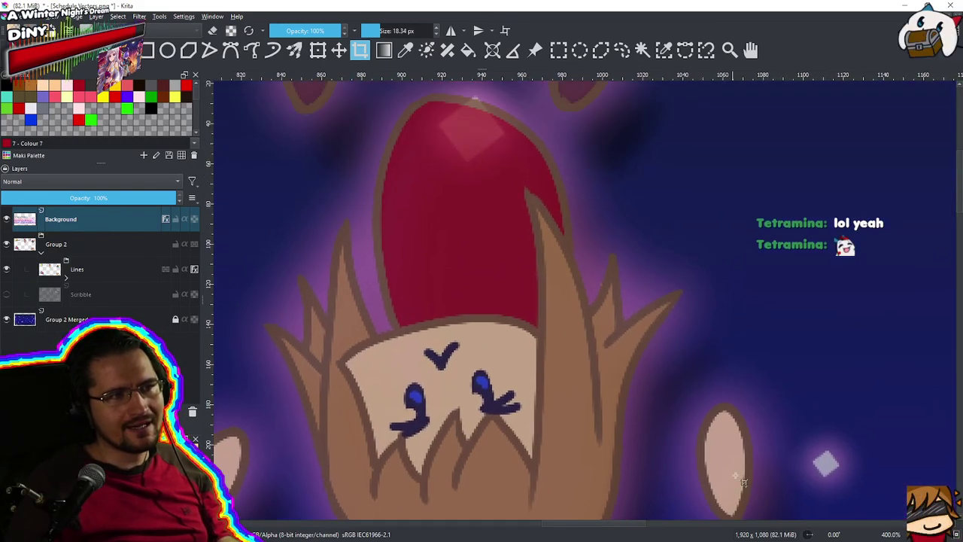
left_click_drag(594, 261, 671, 125)
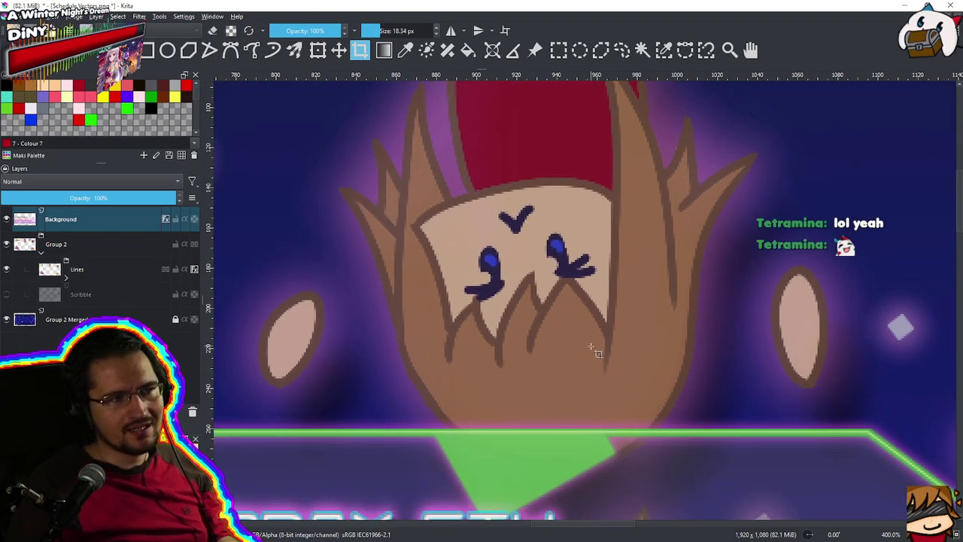
scroll(536, 137, "down", 4)
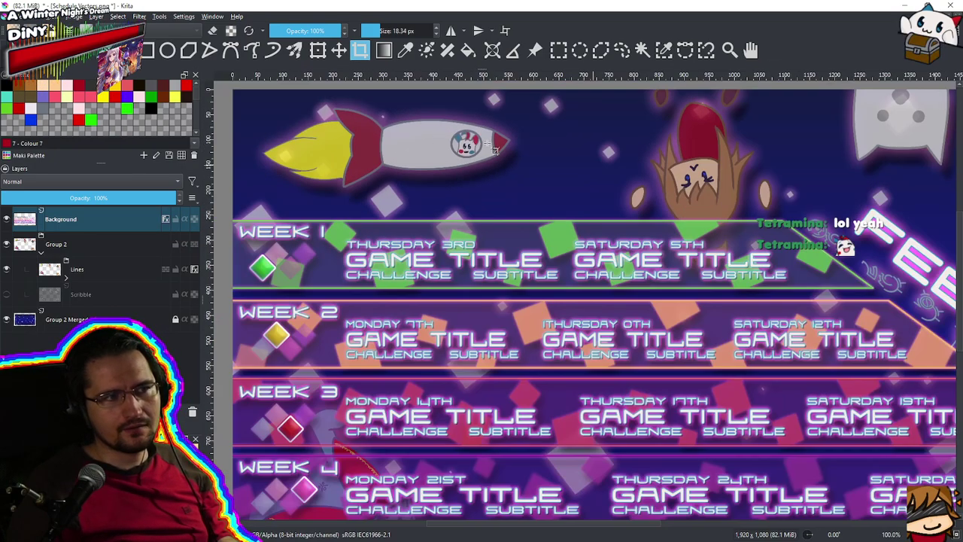
scroll(592, 152, "down", 2)
scroll(669, 172, "up", 1)
left_click_drag(659, 181, 560, 199)
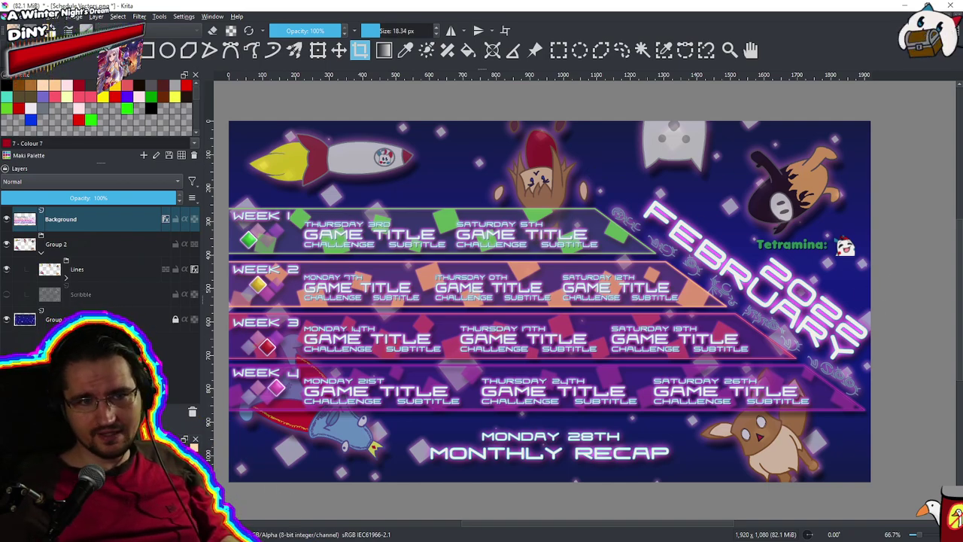
Switch to Affinity Designer and open the Schedule Vectors document
key("alt+Tab")
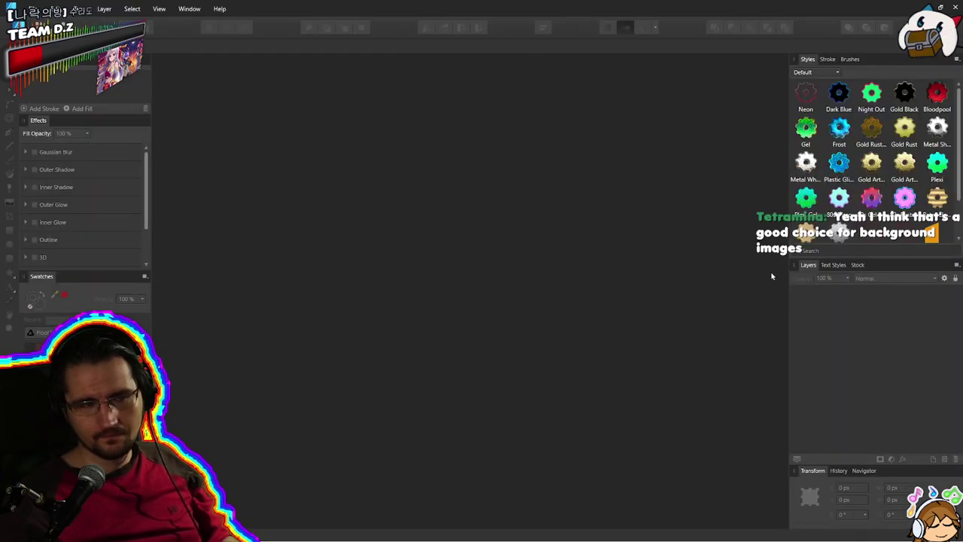
left_click(75, 9)
left_click(75, 9)
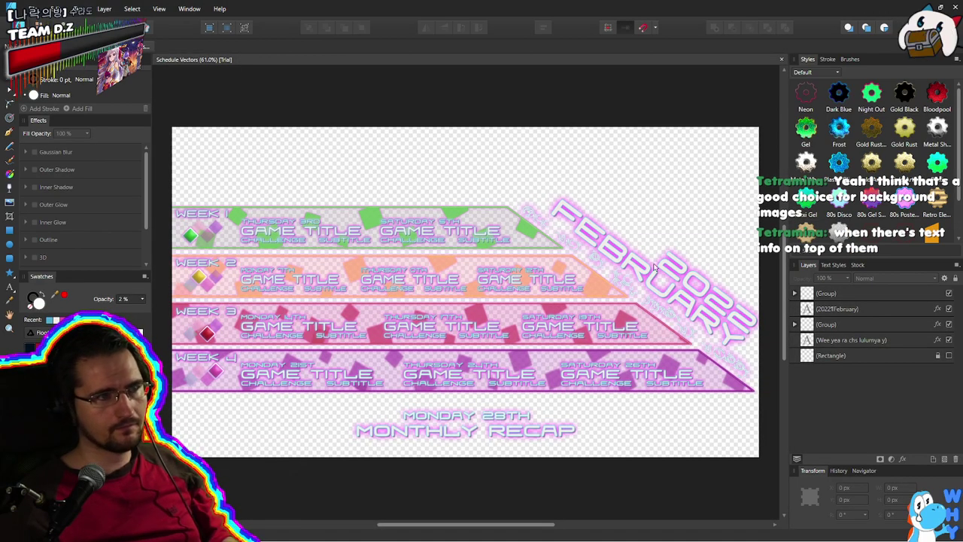
Duplicate the "Monday 28th Monthly Recap" text group into the empty space above the Week 1 bar, at about Y 62 px
scroll(457, 281, "up", 1)
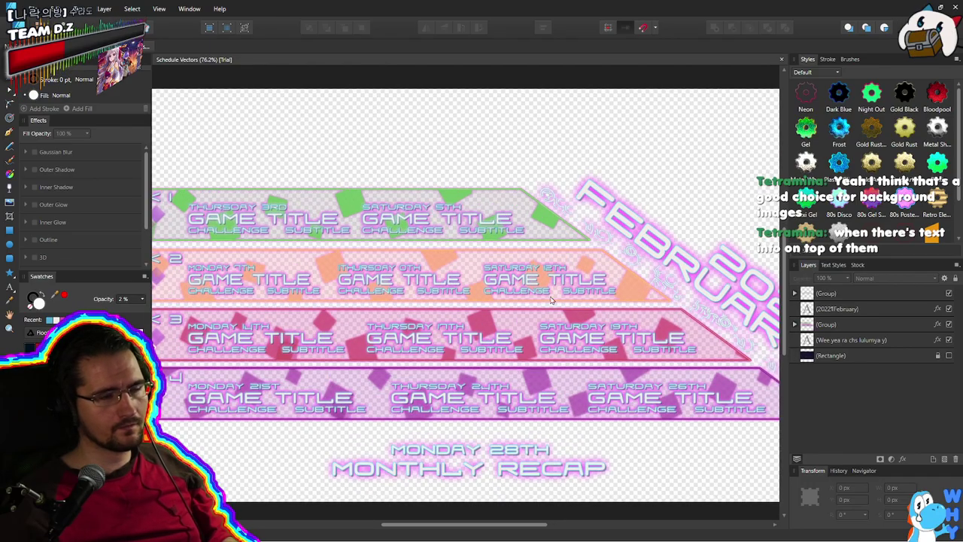
scroll(557, 277, "up", 1)
left_click_drag(557, 276, 746, 279)
scroll(747, 278, "right", 5)
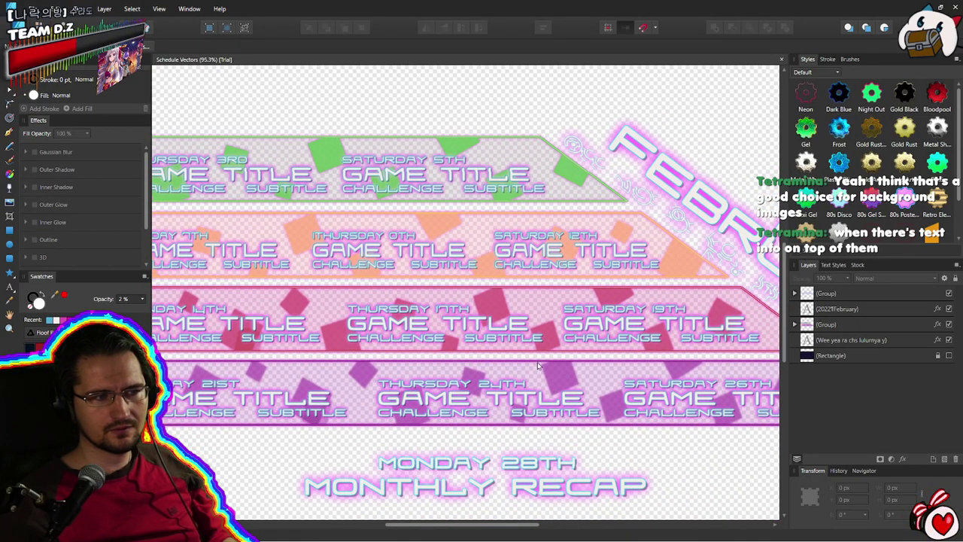
left_click(505, 493)
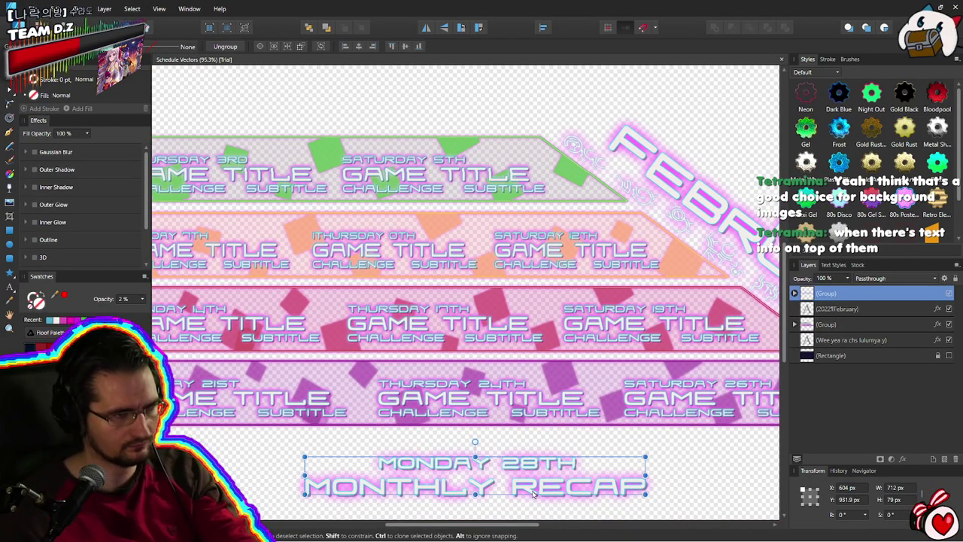
mouse_move(509, 486)
left_mouse_down()
mouse_move(493, 98)
mouse_move(513, 82)
left_mouse_up()
key("ctrl+0")
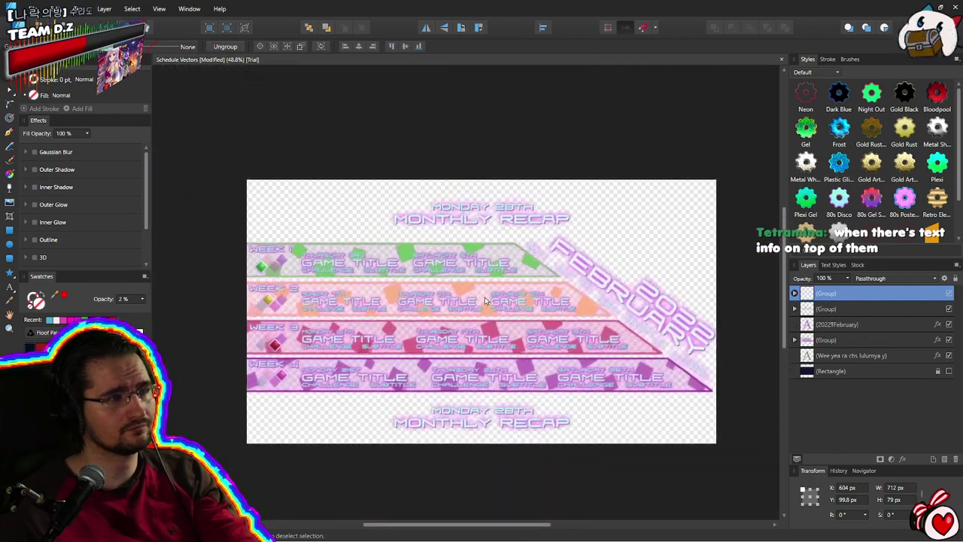
scroll(485, 301, "up", 5)
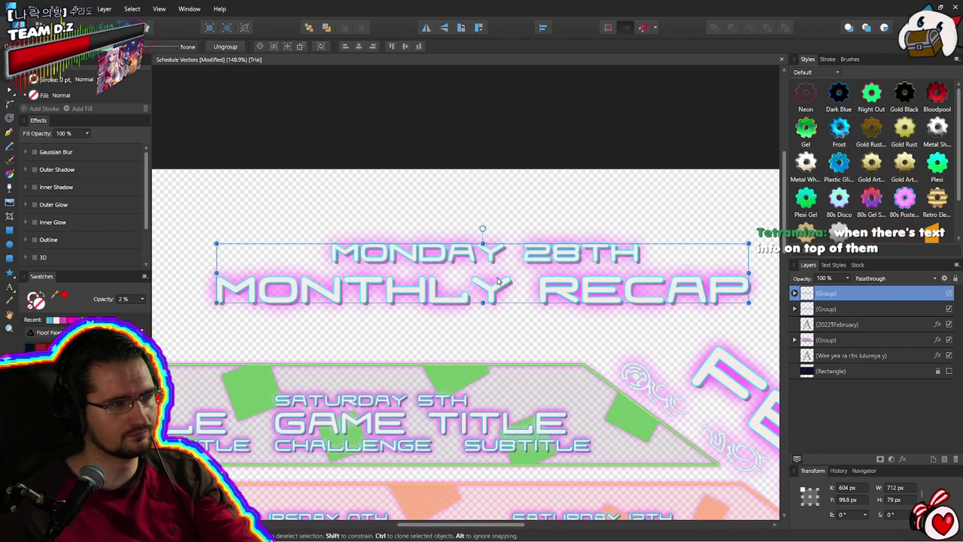
left_click_drag(497, 280, 493, 255)
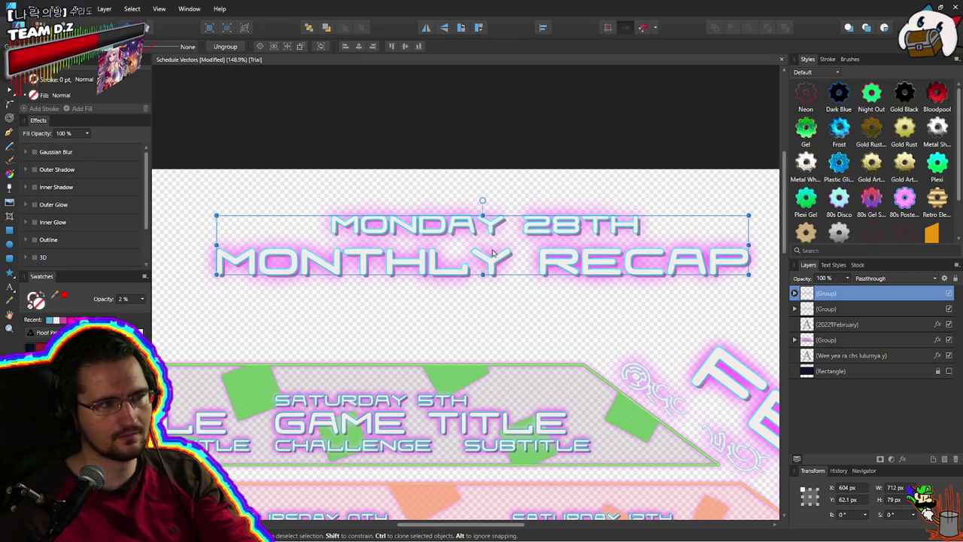
Delete the "Monday 28th" line from the copied text group above the schedule bars
scroll(493, 254, "down", 5)
double_click(470, 280)
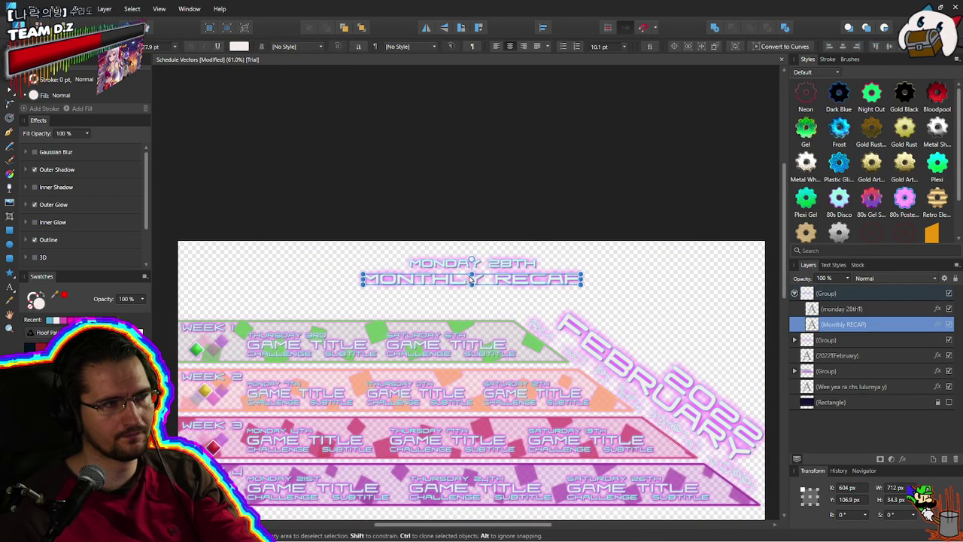
triple_click(472, 264)
left_click(482, 277)
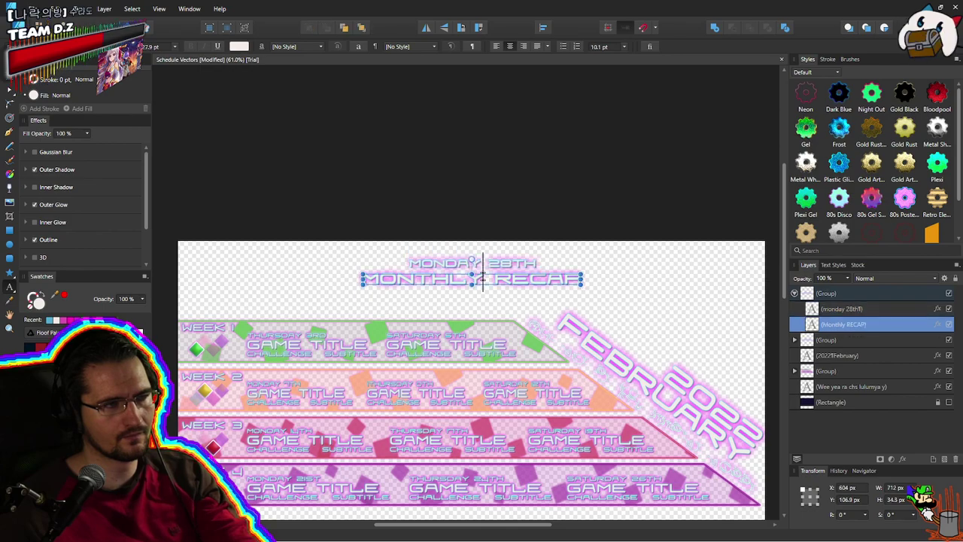
left_click(509, 265)
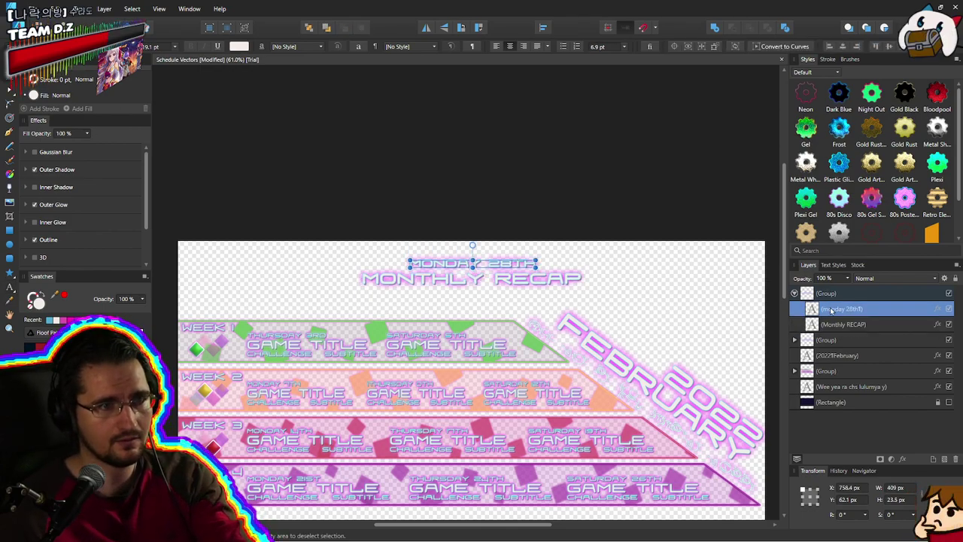
key("Delete")
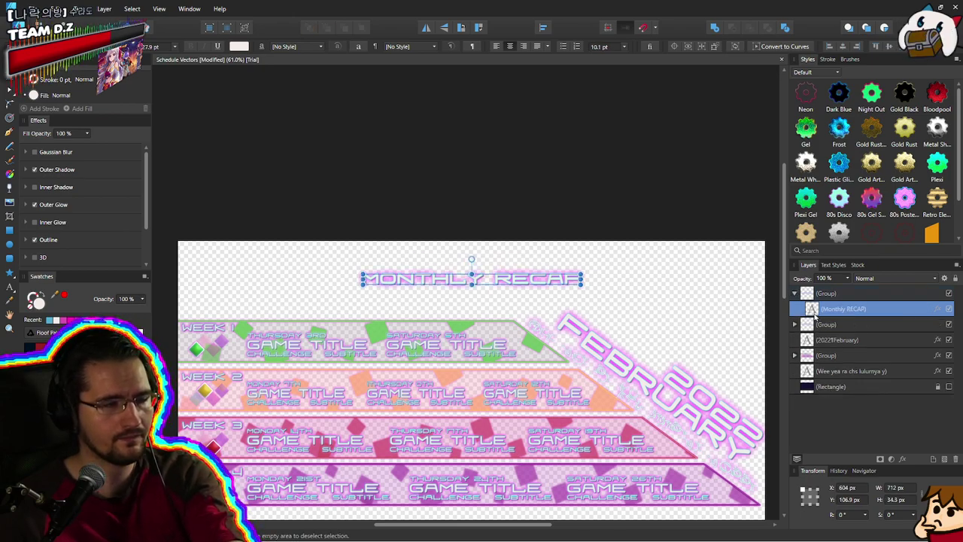
Enlarge the copied "Monthly Recap" text to about 62 px high and replace its wording with "Streams start at 8PM UTC"
left_click_drag(361, 273, 186, 249)
left_click_drag(256, 295, 350, 292)
double_click(492, 275)
left_click(614, 272)
left_click_drag(677, 272, 140, 259)
type("ST")
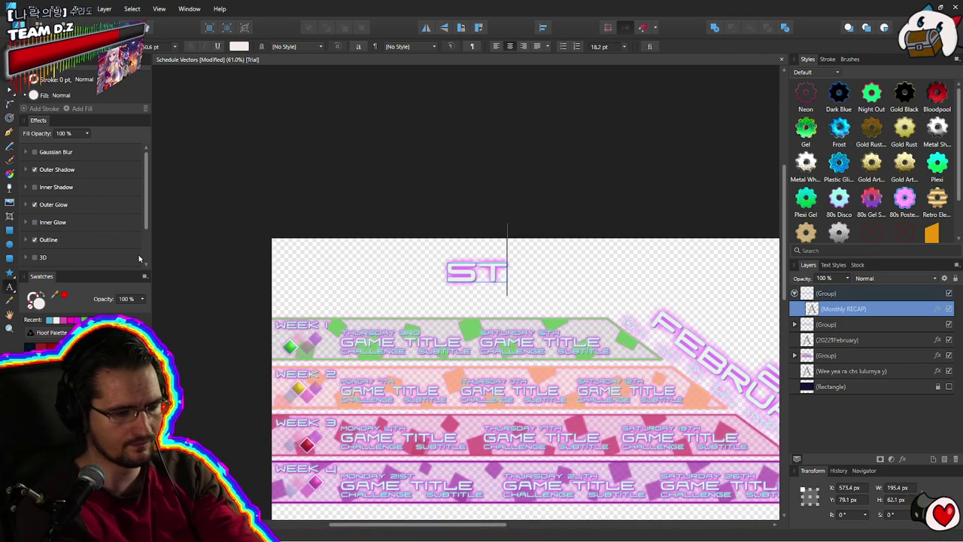
type("REAMS START AT ")
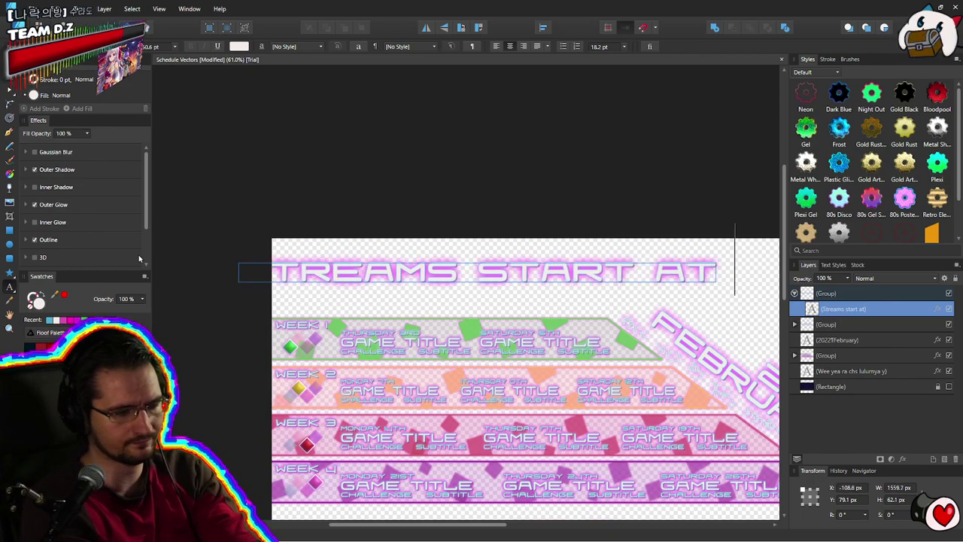
type("8PM UTC")
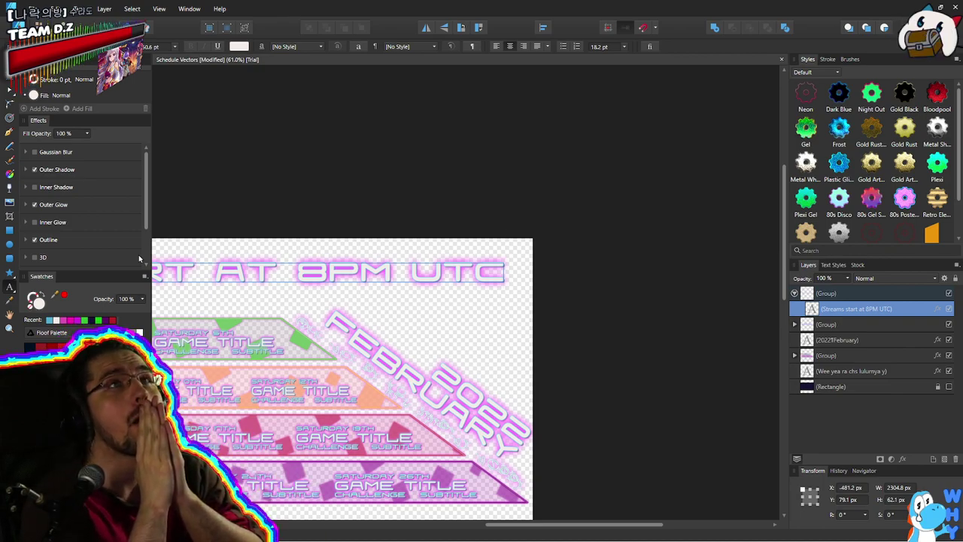
Remove "UTC" from the end of the heading above the schedule bars
key("BackSpace")
key("BackSpace")
key("BackSpace")
key("BackSpace")
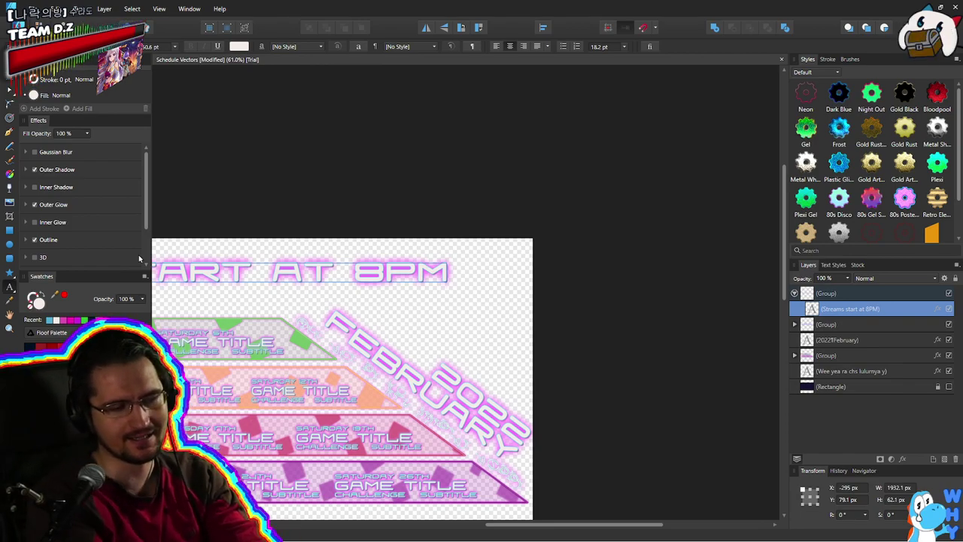
Try adding "=))))" after "8PM" in the heading and delete the extra characters
type("=))))")
key("BackSpace")
key("BackSpace")
key("BackSpace")
key("BackSpace")
key("BackSpace")
key("BackSpace")
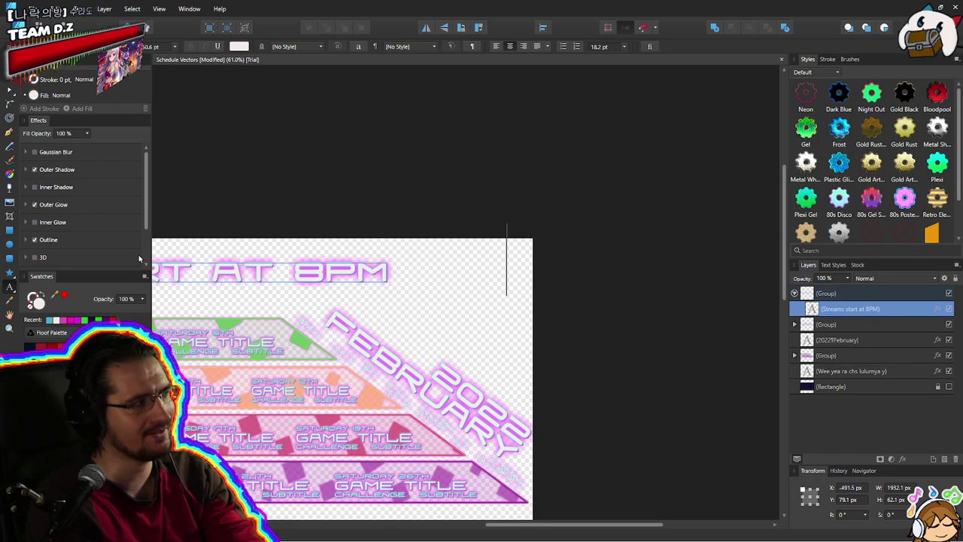
key("BackSpace")
key("BackSpace")
key("BackSpace")
key("BackSpace")
key("BackSpace")
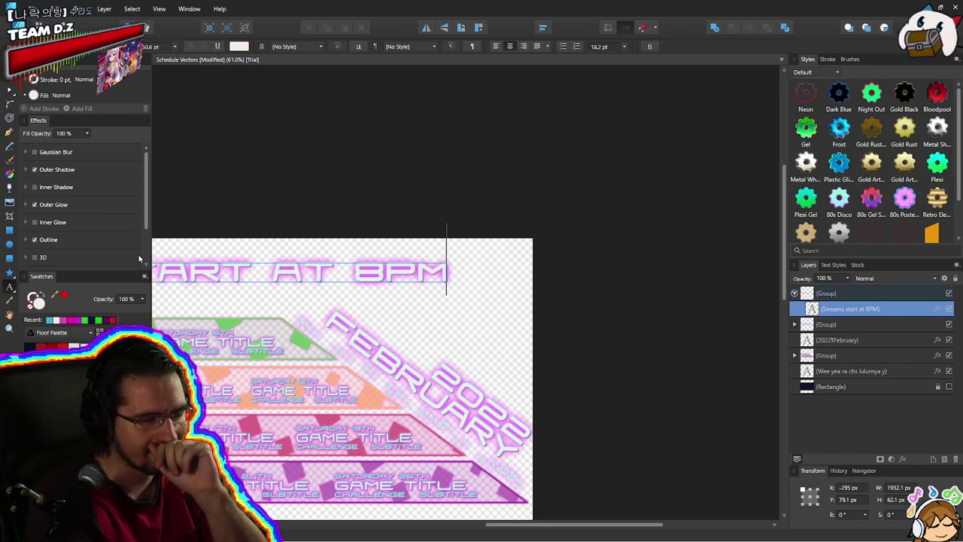
Scale the "Streams start at 8PM" heading to about 1587 px wide and centre it horizontally near the canvas's upper edge
key("Left")
key("Left")
key("Left")
key("Left")
key("Left")
key("Left")
key("Left")
key("Left")
key("Left")
key("Left")
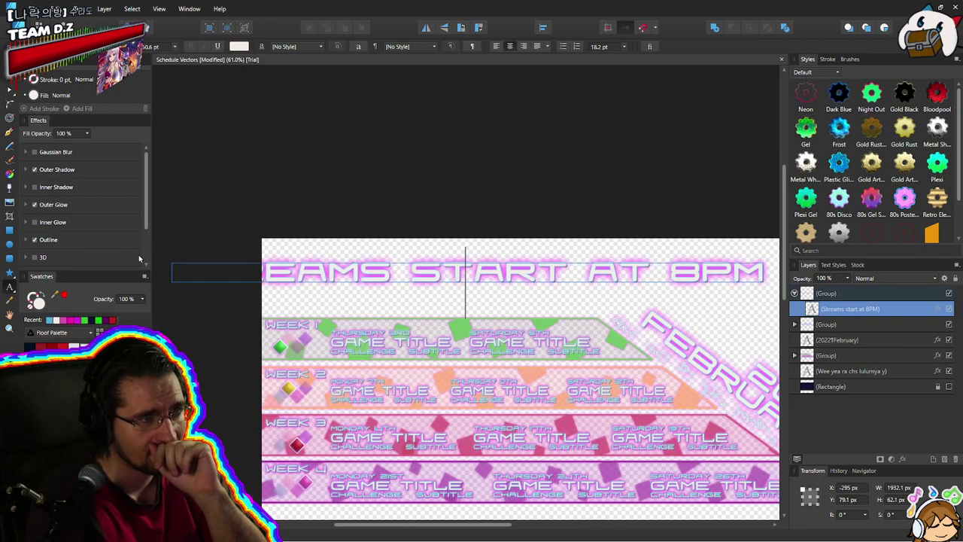
key("Escape")
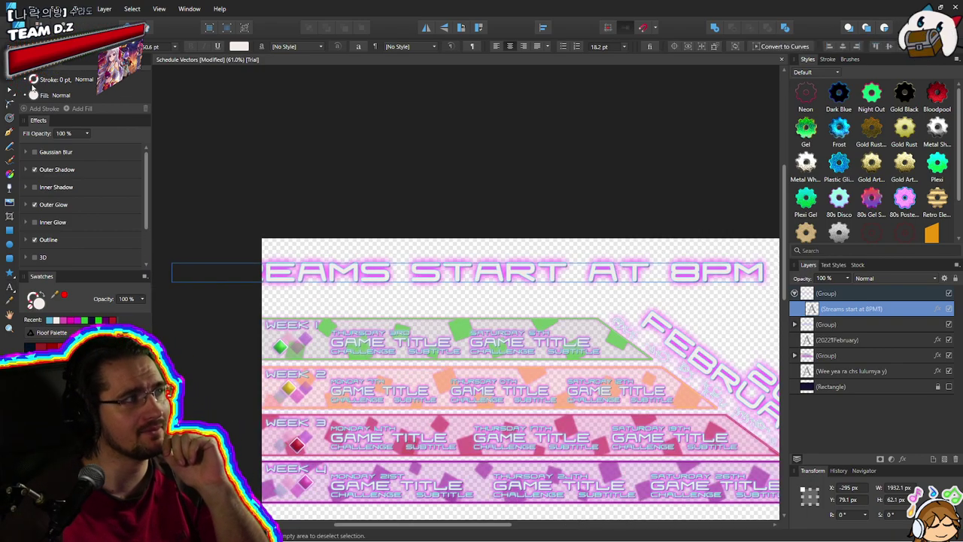
left_click_drag(536, 278, 636, 278)
scroll(635, 277, "down", 1)
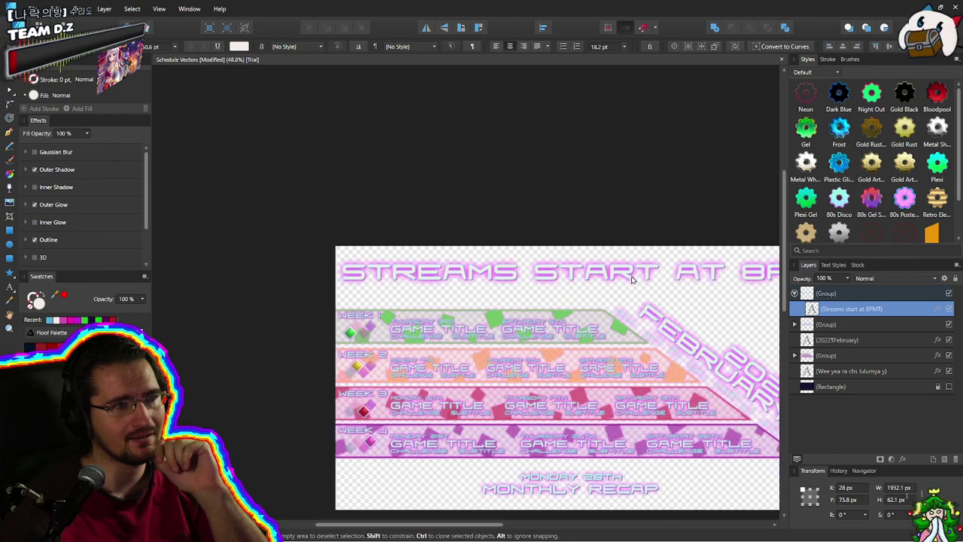
left_click_drag(723, 279, 627, 265)
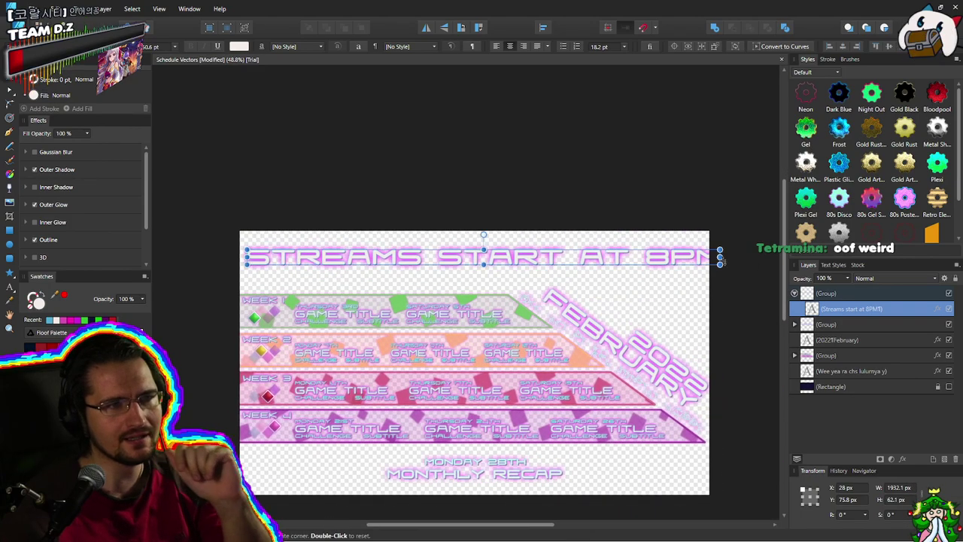
left_click_drag(720, 259, 629, 252)
right_click(629, 252)
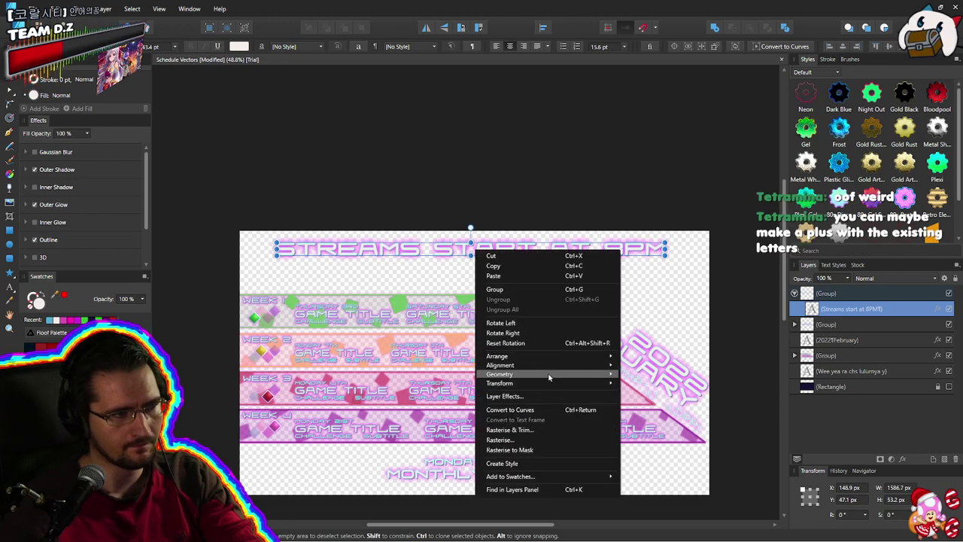
mouse_move(551, 367)
left_click(428, 375)
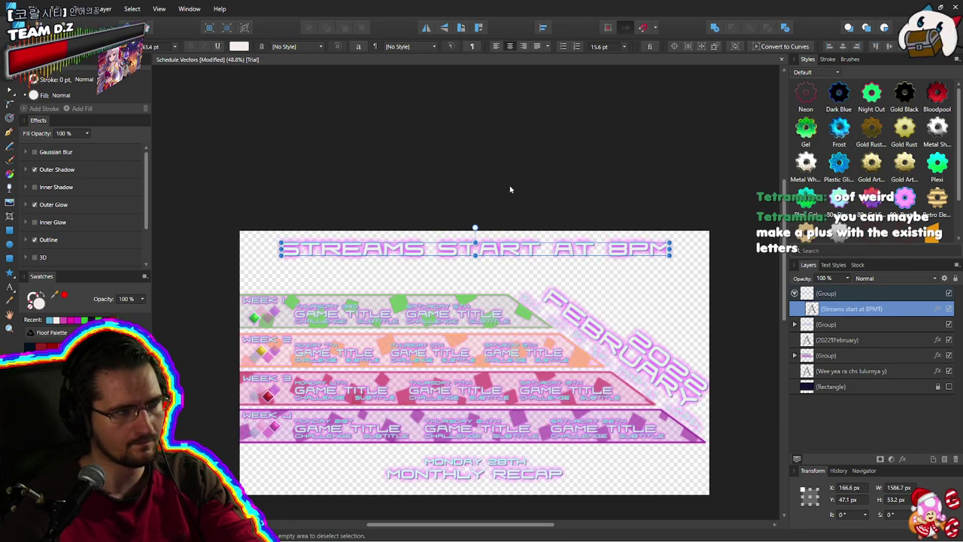
Duplicate the heading group directly below itself and replace the copy's wording with "Paris TIME"
left_click(498, 252)
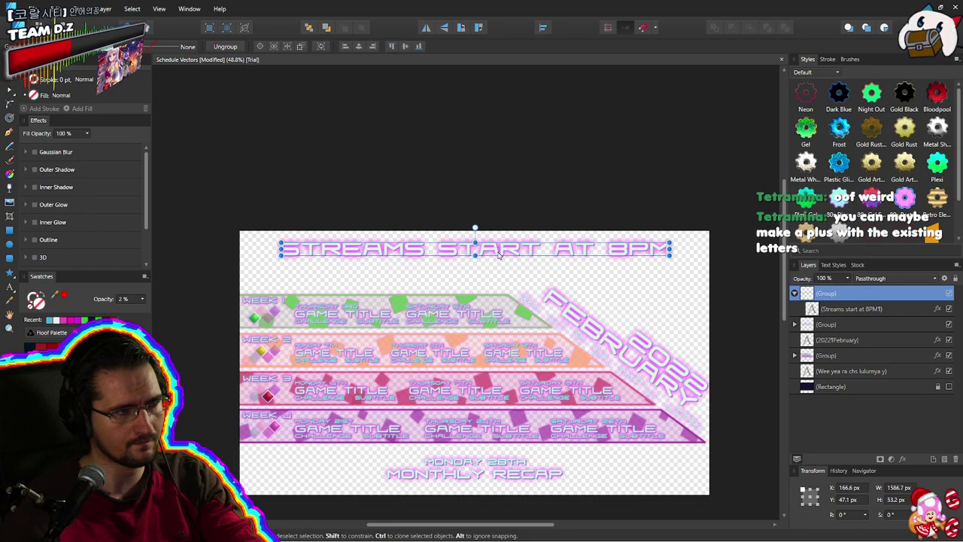
left_click_drag(498, 255, 498, 269)
double_click(498, 270)
left_click_drag(672, 268, 278, 268)
key("BackSpace")
type("(")
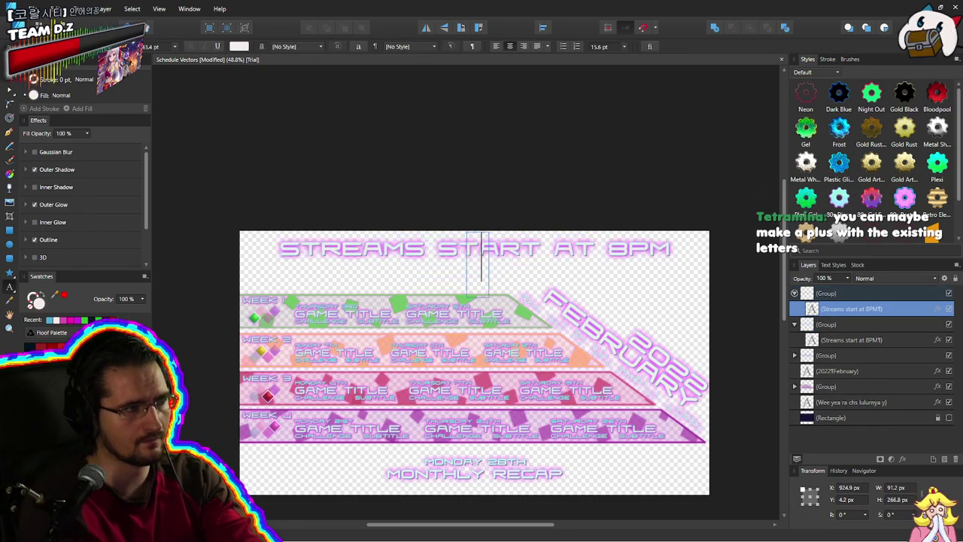
key("BackSpace")
type("Paris")
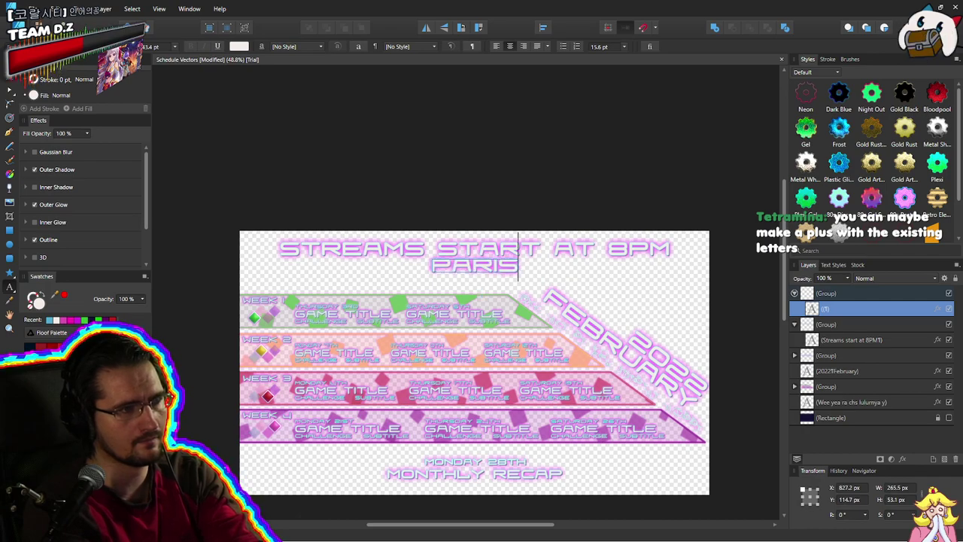
type(" TIME")
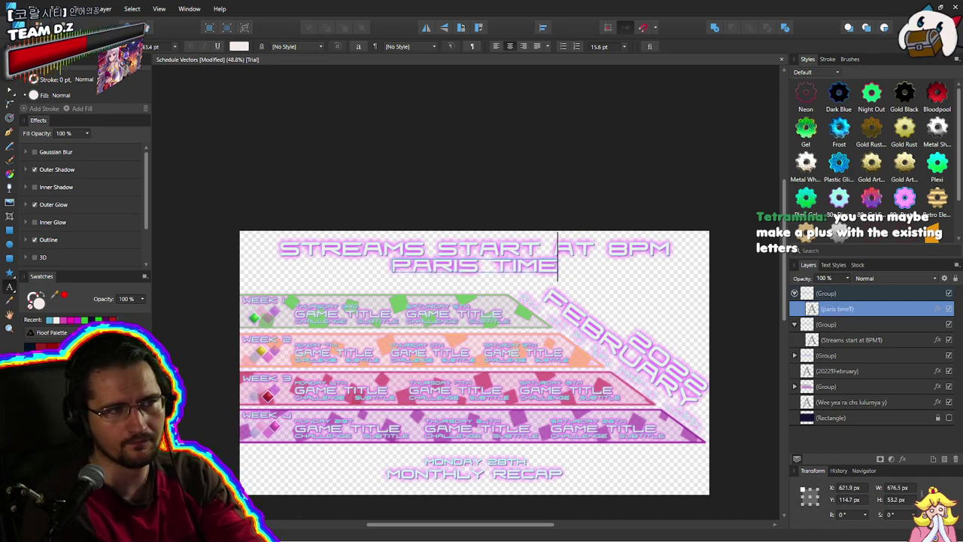
left_click(269, 189)
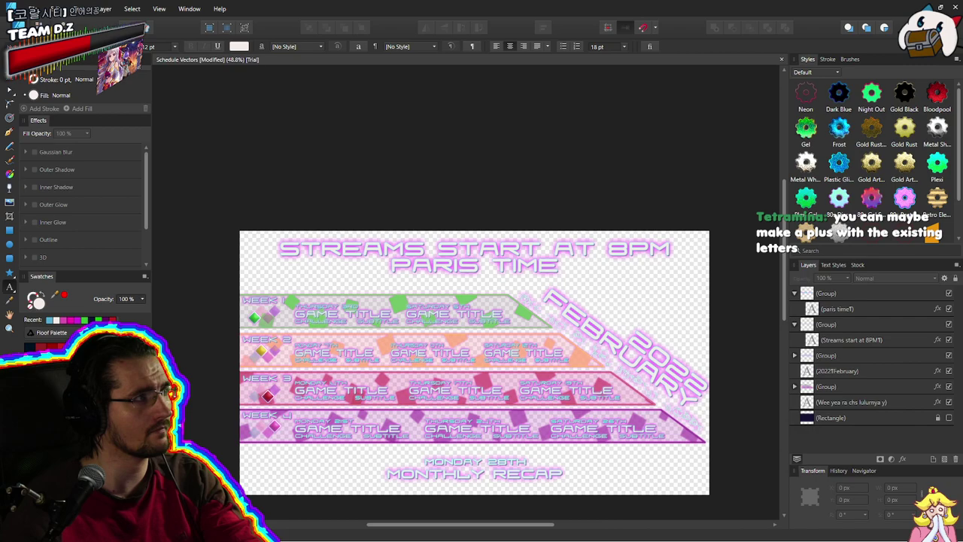
Shrink the "Paris time" text group to about 259 px wide and 20 px high
left_click(489, 271)
left_click_drag(475, 276, 475, 262)
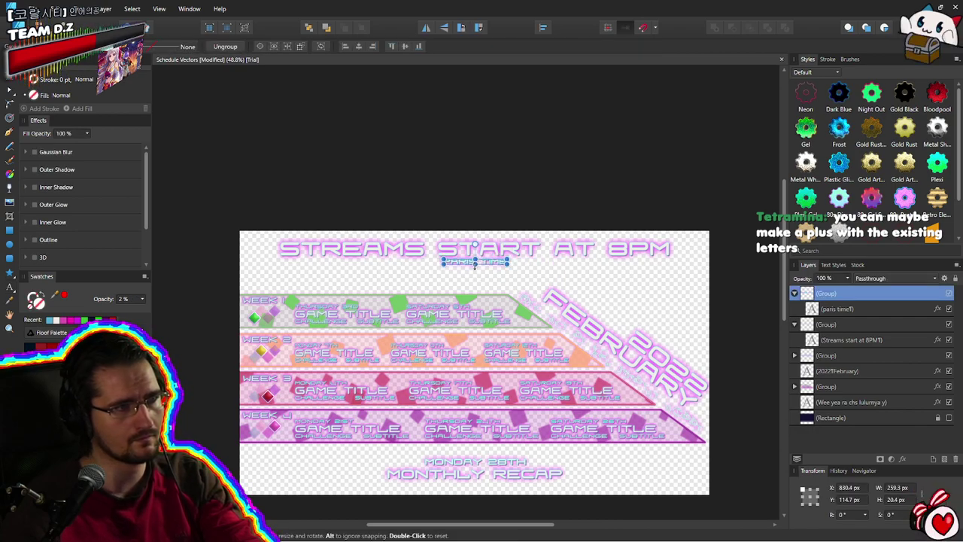
left_click(495, 175)
scroll(475, 266, "up", 4)
left_click(485, 260)
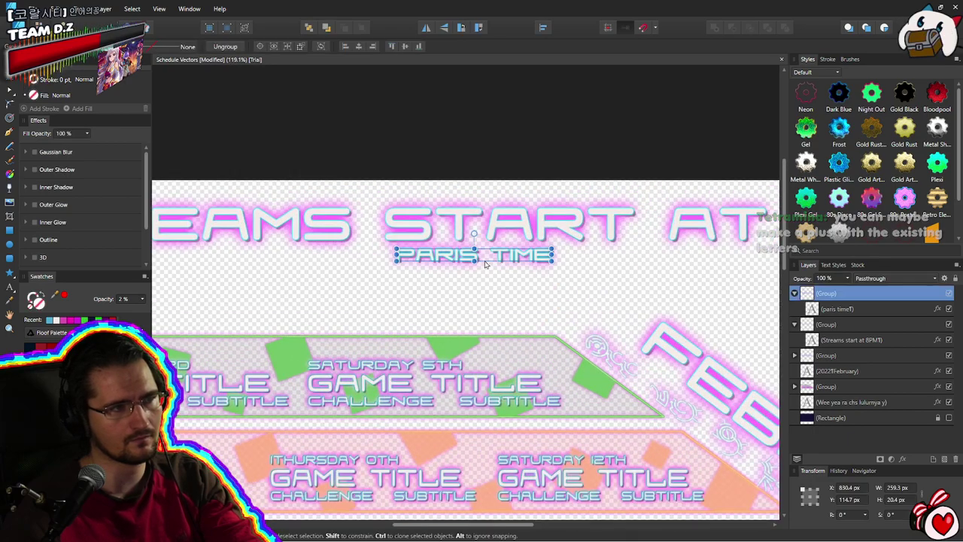
Move the "Paris time" text group beneath "8PM" in the heading, at about X 1506 px and Y 123 px
scroll(500, 274, "down", 1)
scroll(562, 278, "right", 5)
left_click_drag(273, 277, 599, 281)
left_click(577, 163)
scroll(442, 333, "down", 4)
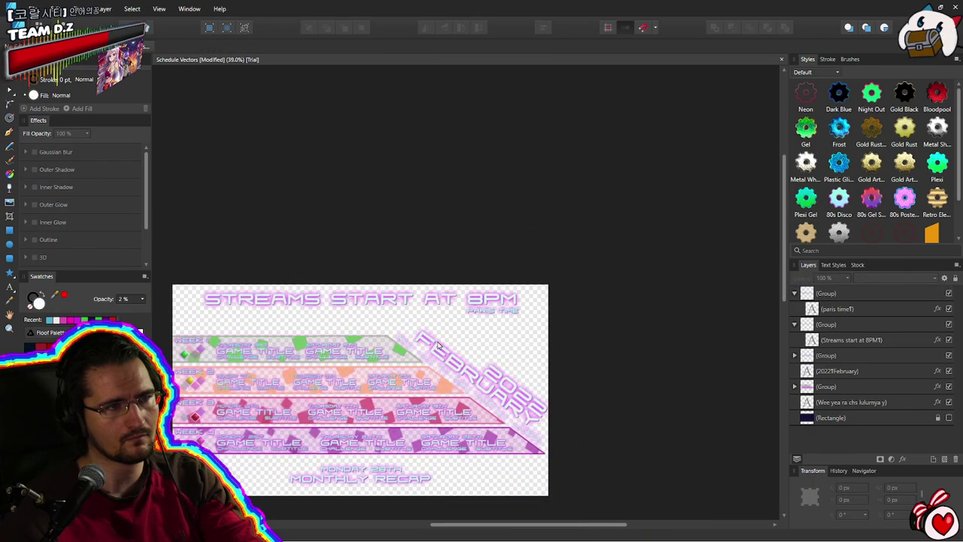
left_click_drag(371, 345, 533, 309)
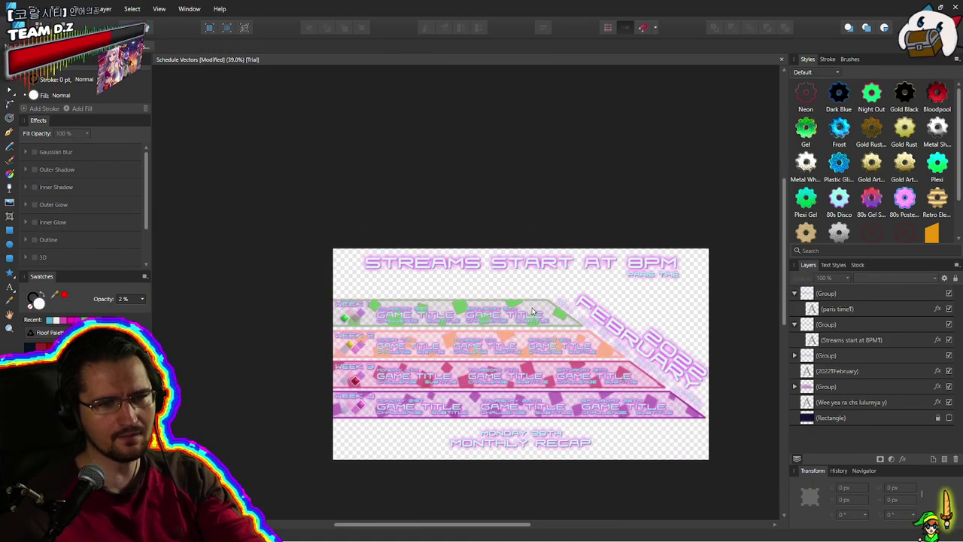
left_click_drag(563, 331, 469, 294)
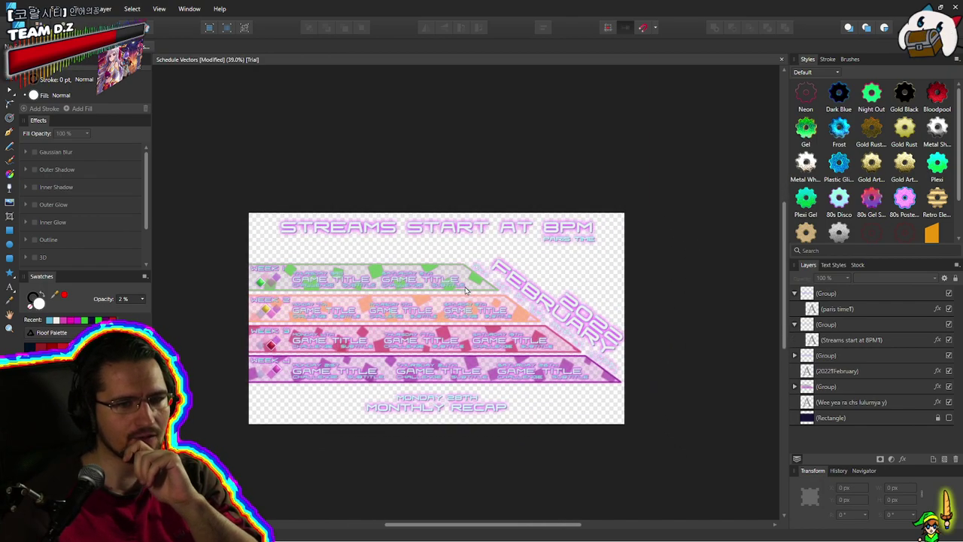
Add a second line reading "utc plus 1" to the "Paris time" text beneath "8PM"
scroll(465, 290, "up", 1)
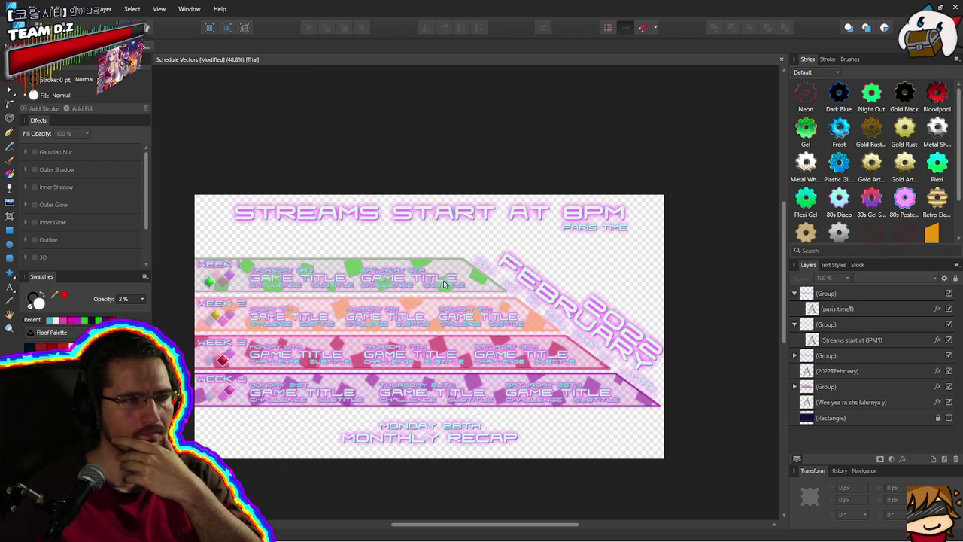
left_click(609, 238)
left_click(610, 237)
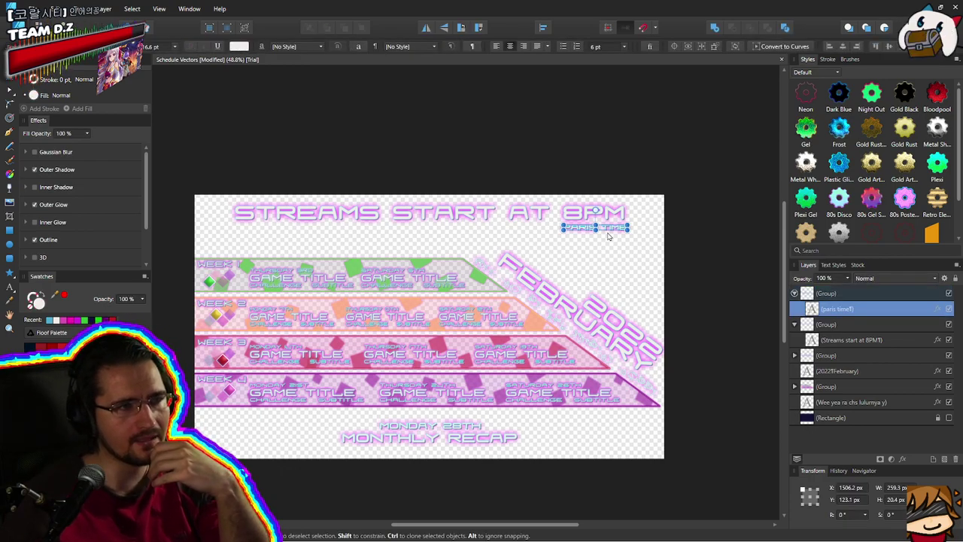
scroll(609, 233, "up", 4)
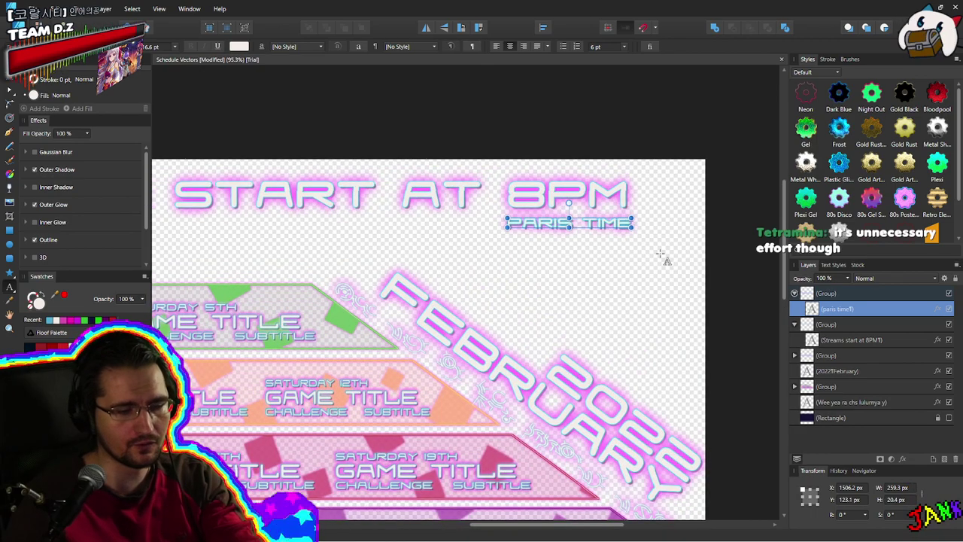
key("Left")
key("Left")
key("Return")
type("utc plus")
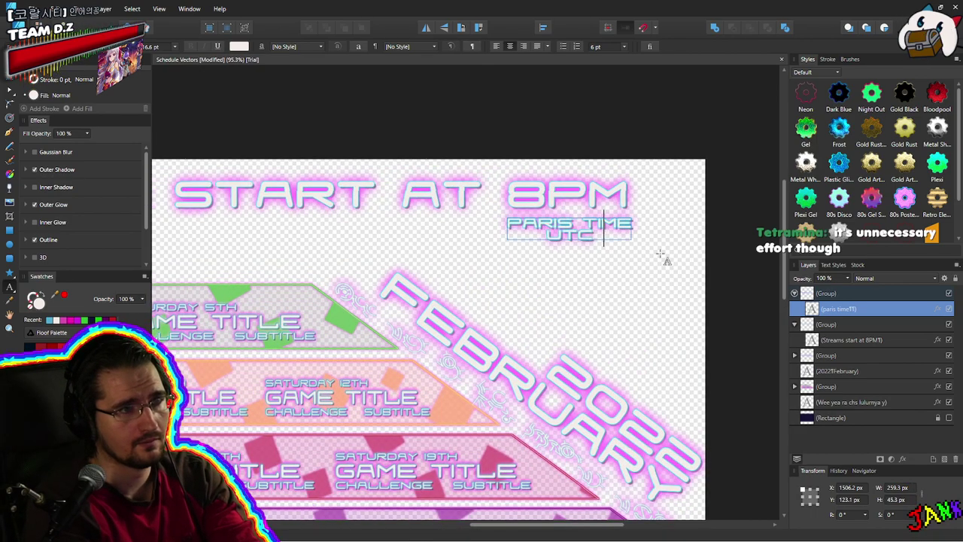
type(" 1")
key("Escape")
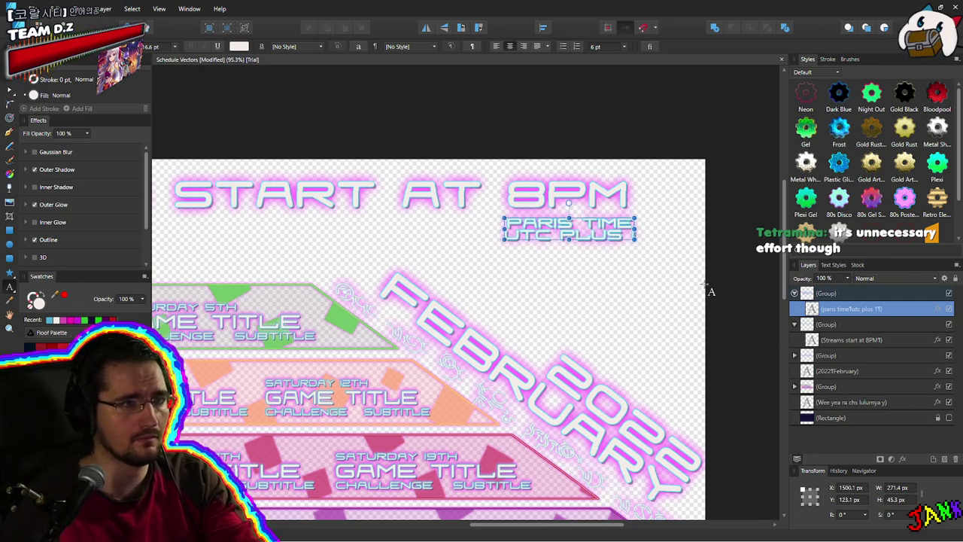
left_click(419, 131)
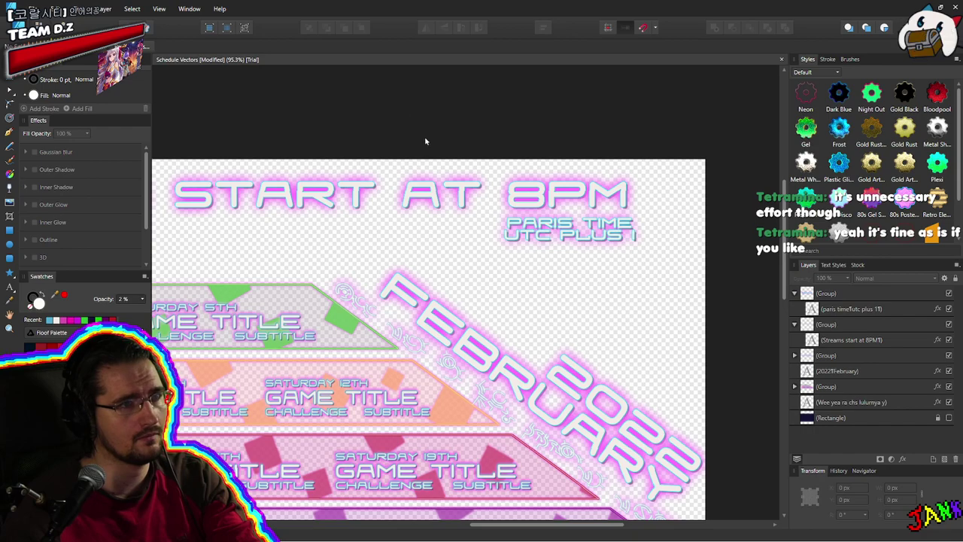
Delete the "Paris time" line and its line break, keeping only "utc plus 1" in the text
left_click(591, 243)
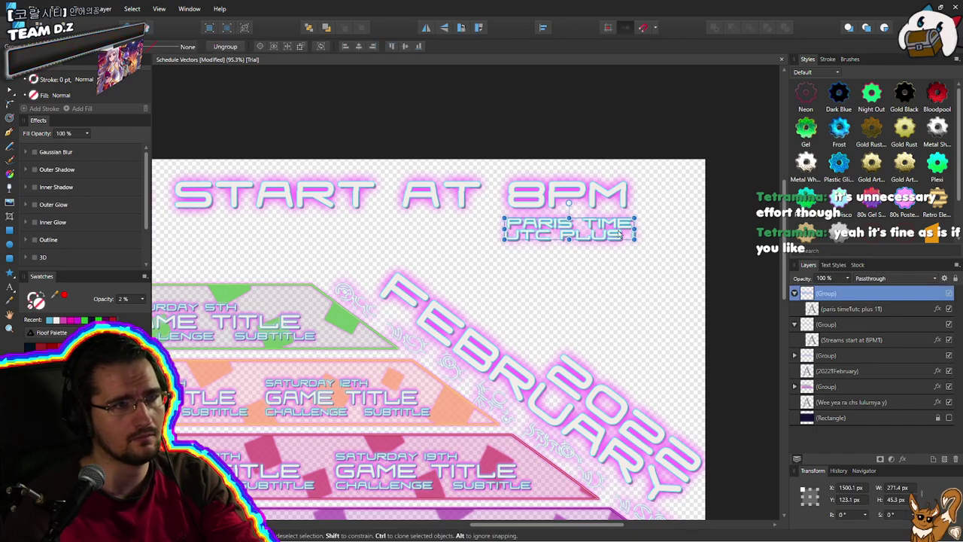
double_click(620, 233)
left_click_drag(631, 225, 484, 224)
key("Delete")
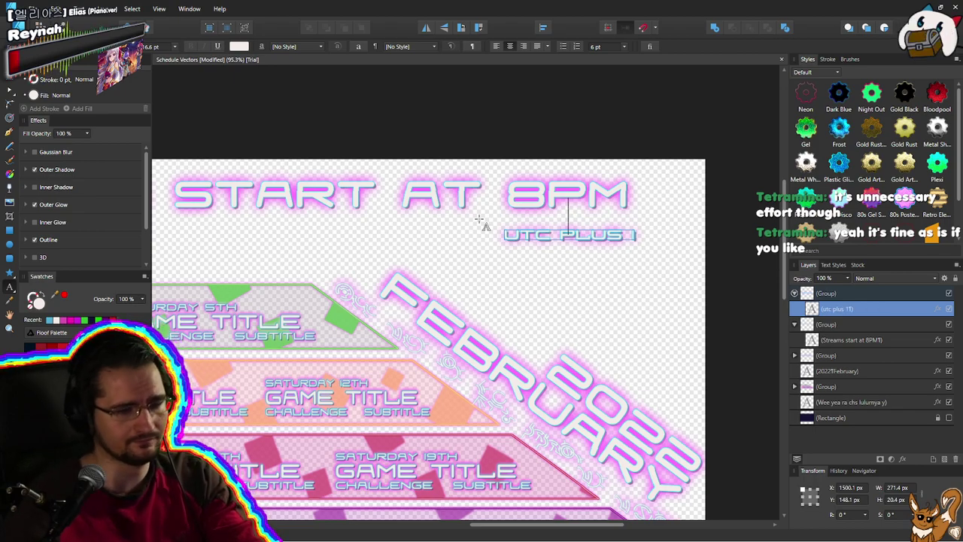
key("Delete")
left_click(511, 135)
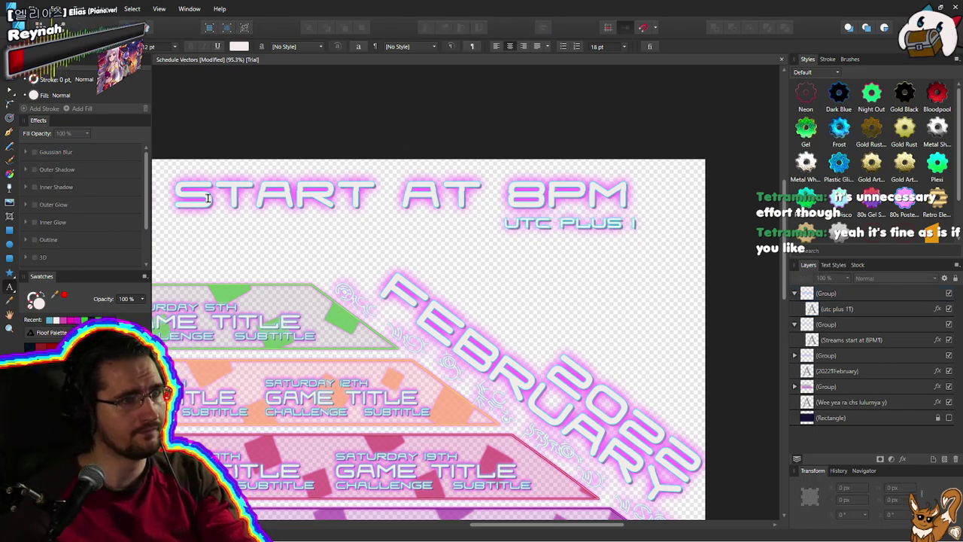
key("Escape")
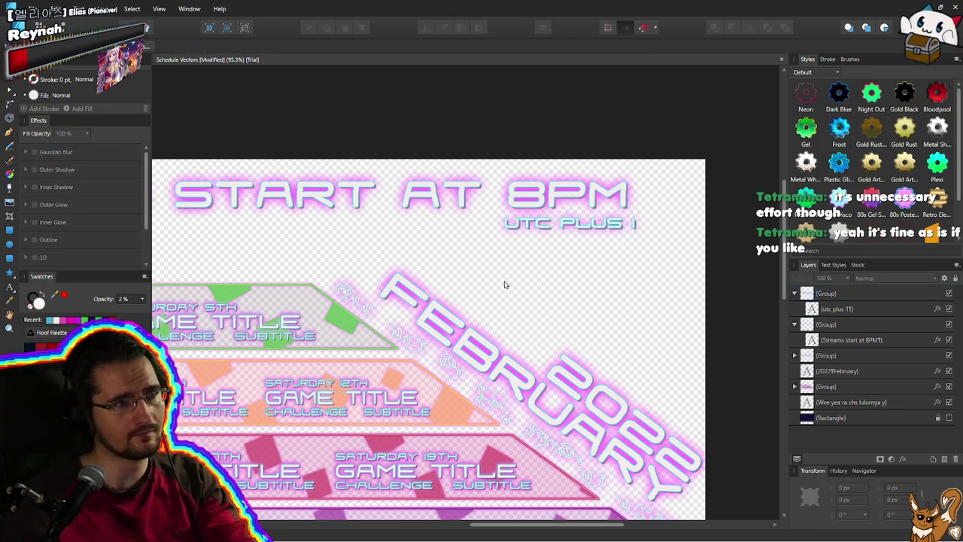
Resize the "utc plus 1" group to about 245 × 33 px and position it beneath "8PM" at about X 1510 px, Y 125 px
left_click(555, 231)
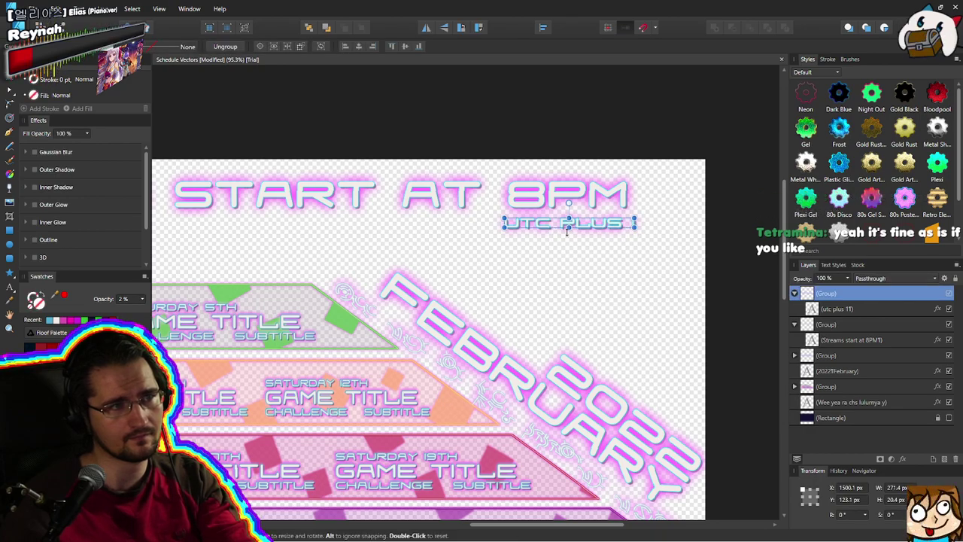
left_click_drag(571, 227, 620, 225)
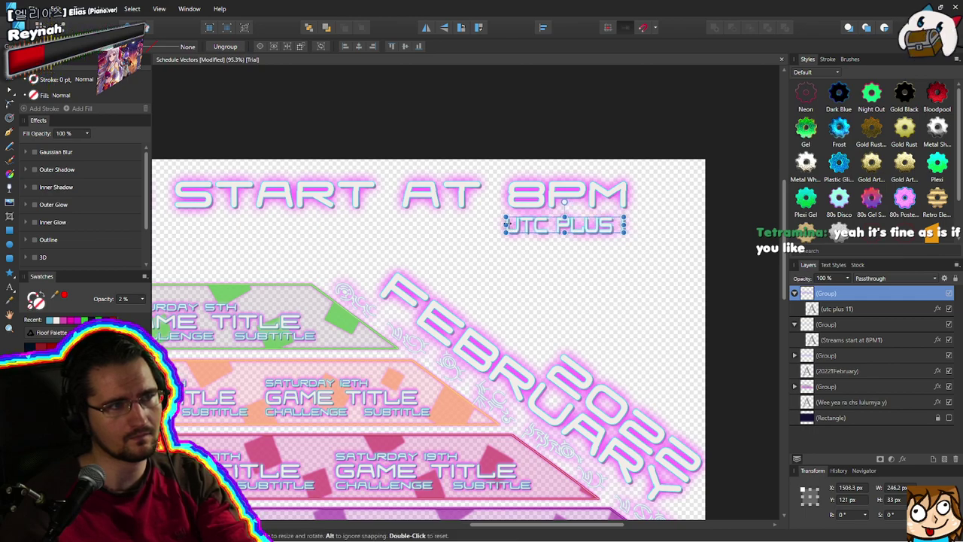
left_click_drag(507, 224, 511, 224)
left_click_drag(587, 227, 626, 227)
left_click(600, 109)
scroll(527, 170, "down", 4)
Move the "utc plus 1" text into the "Streams start at 8PM" group and delete the emptied group
left_click_drag(509, 198, 548, 210)
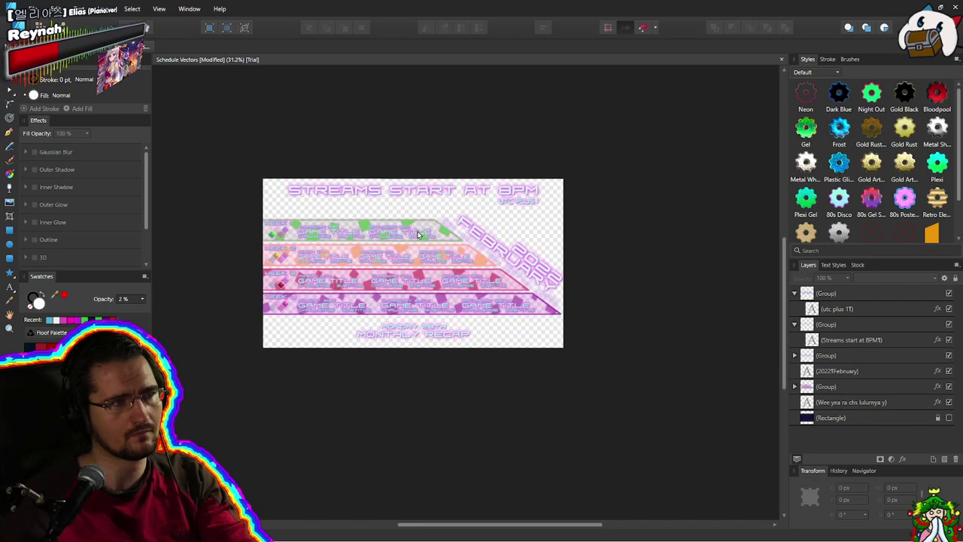
left_click_drag(296, 230, 405, 235)
left_click_drag(553, 239, 401, 250)
scroll(518, 230, "up", 1)
scroll(527, 235, "up", 1)
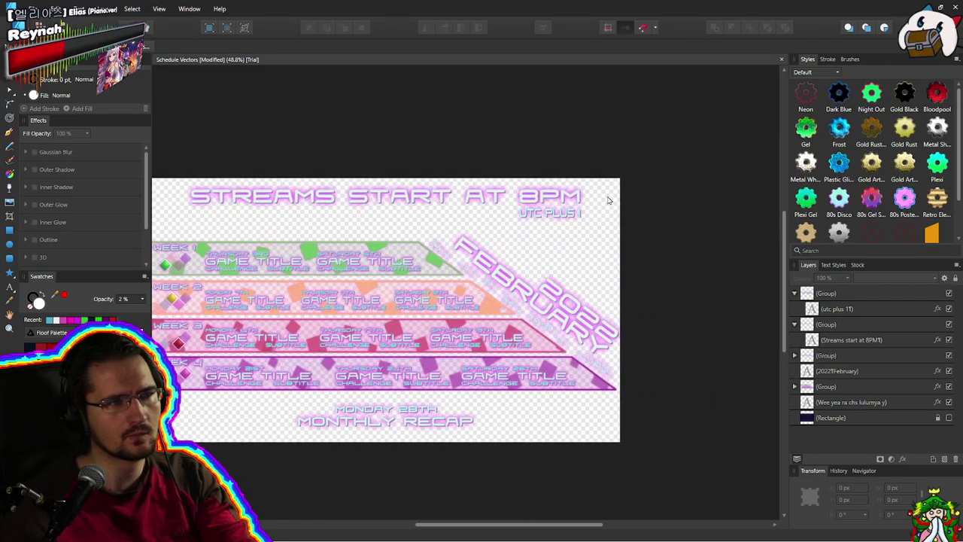
left_click(566, 210)
double_click(555, 200)
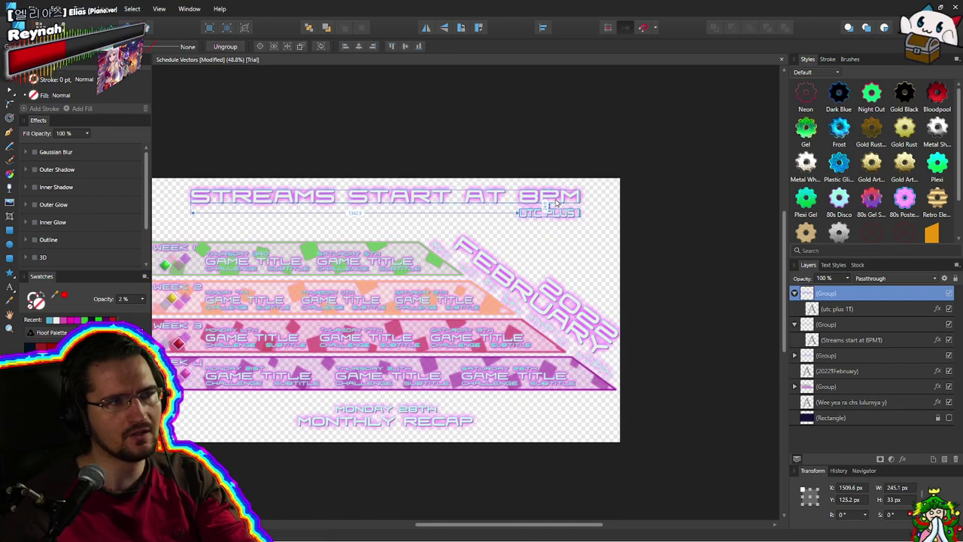
left_click(846, 308)
left_click_drag(848, 338, 796, 342)
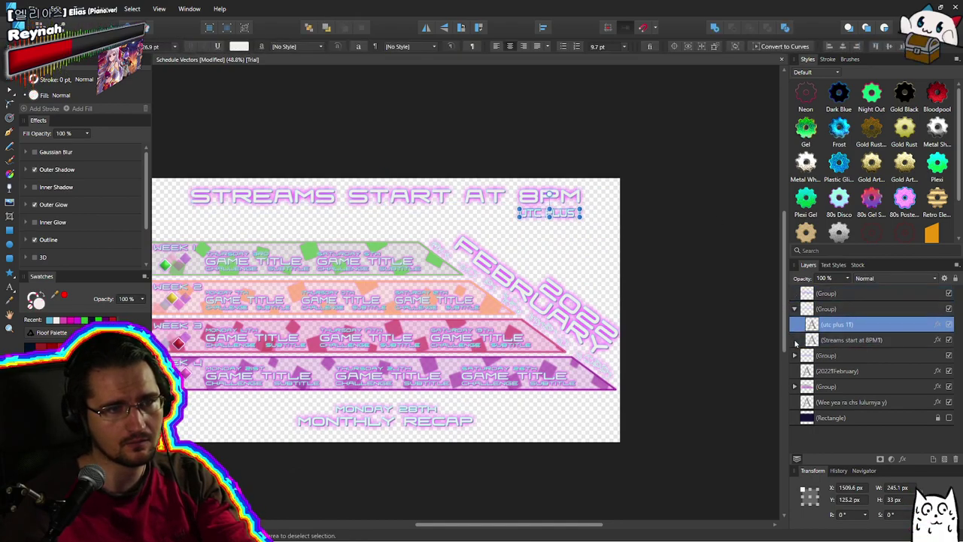
right_click(831, 294)
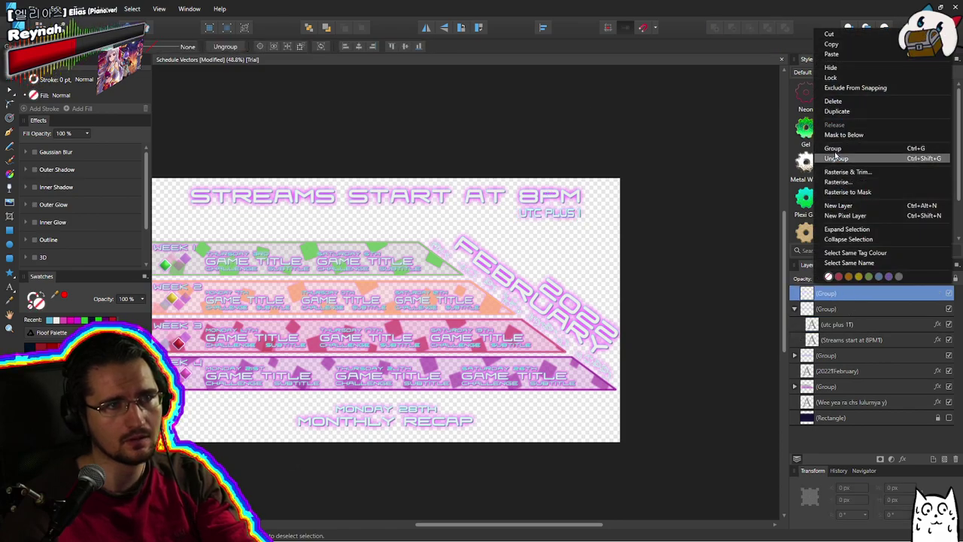
left_click(834, 101)
Align the "utc plus 1" and "Streams start at 8PM" texts to their right edges
left_click(846, 309)
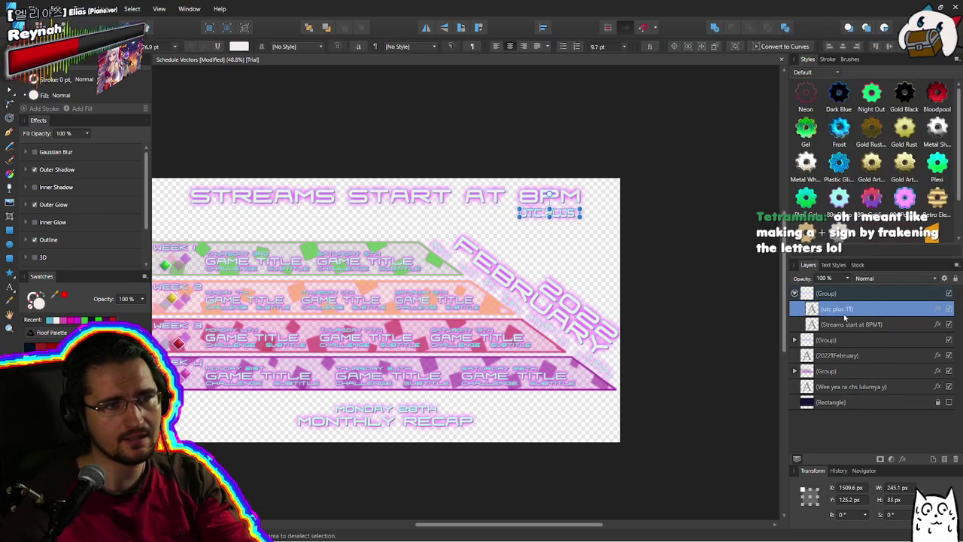
left_click(844, 324, "shift")
right_click(383, 202)
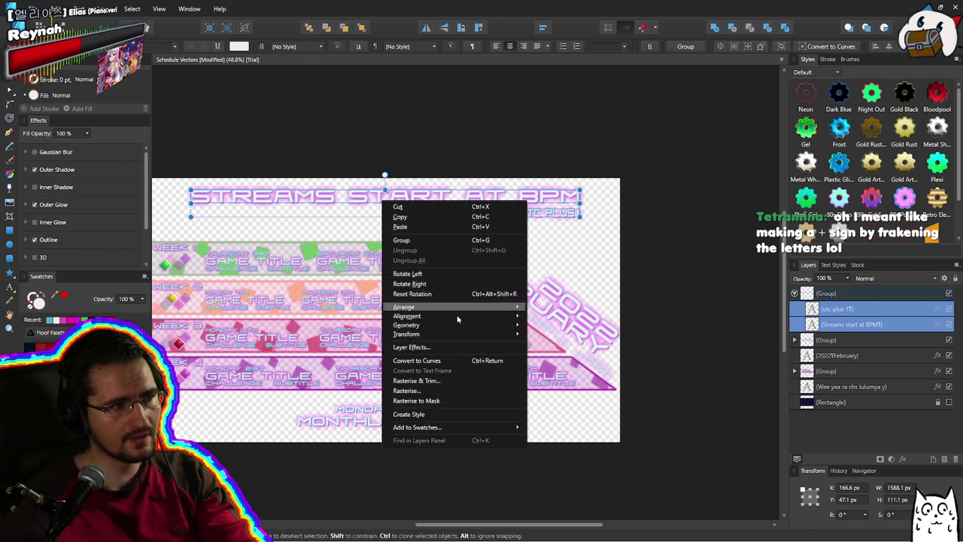
mouse_move(456, 322)
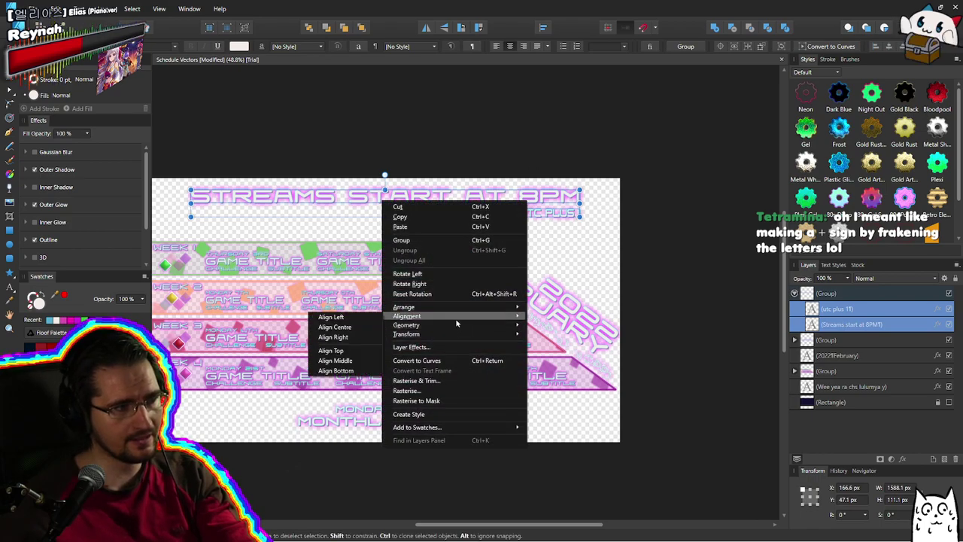
left_click(363, 338)
Try aligning the two heading texts to their vertical middle, and undo the alignment
right_click(232, 199)
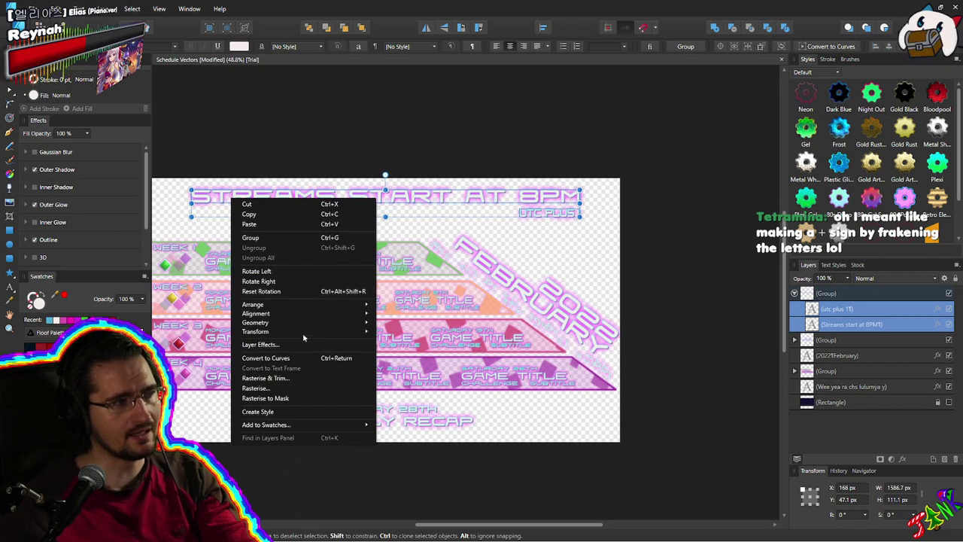
mouse_move(301, 313)
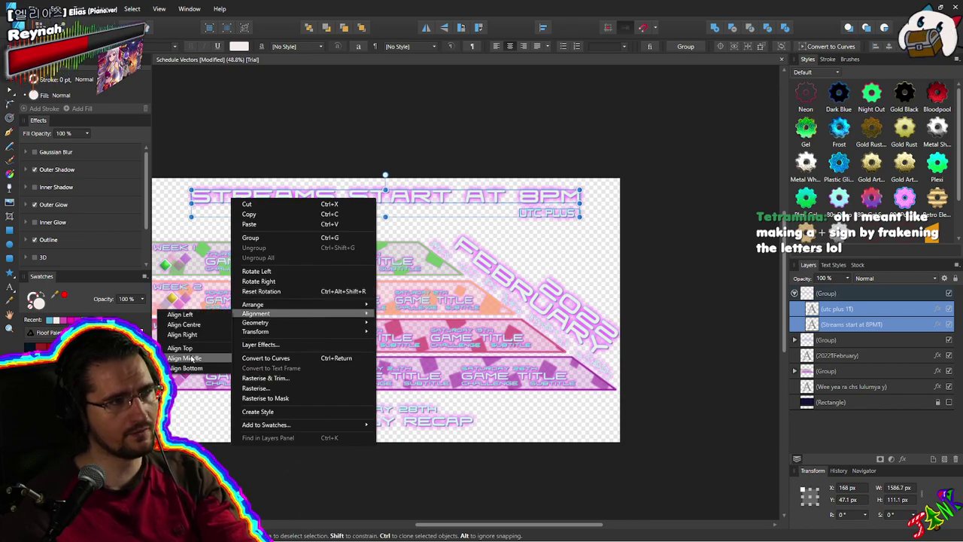
left_click(191, 358)
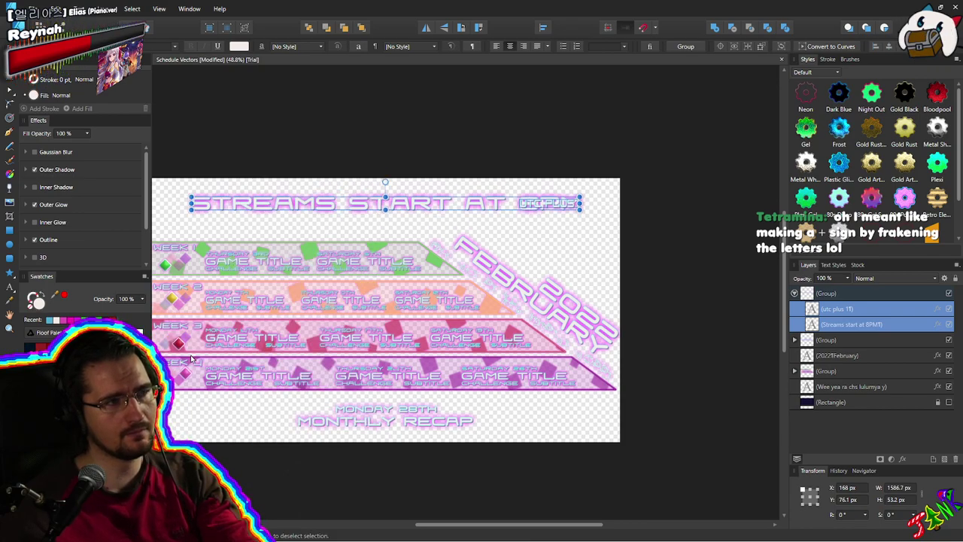
key("ctrl+z")
Try aligning the whole heading group with Align Middle
left_click(869, 294)
right_click(869, 296)
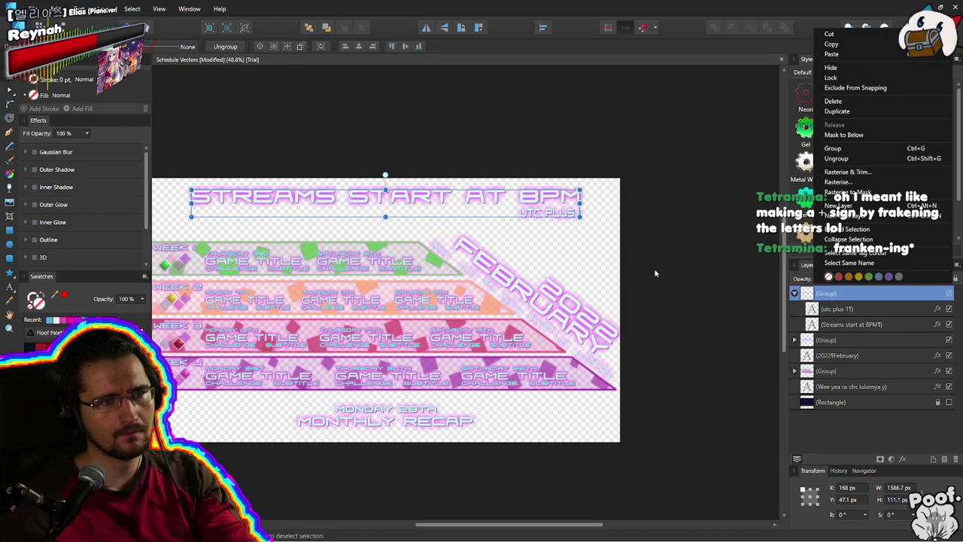
right_click(363, 202)
mouse_move(253, 315)
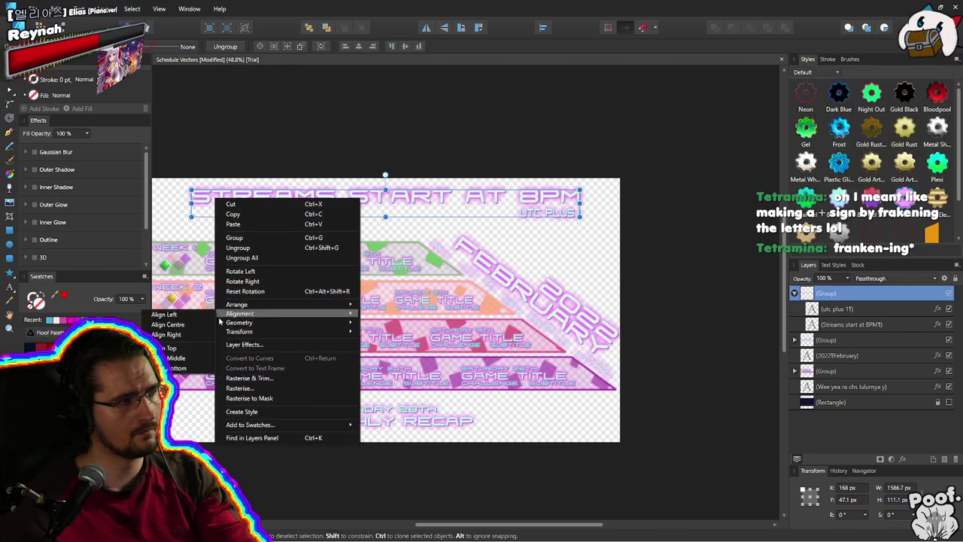
left_click(175, 350)
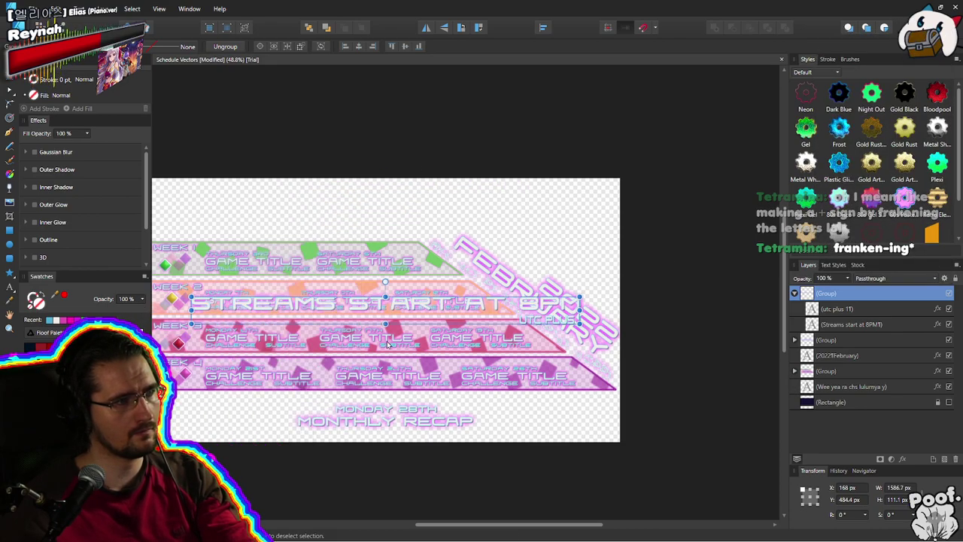
Move the heading group to the canvas's upper edge at about Y 56 px and centre it horizontally
left_click_drag(386, 311, 392, 208)
right_click(391, 208)
mouse_move(318, 323)
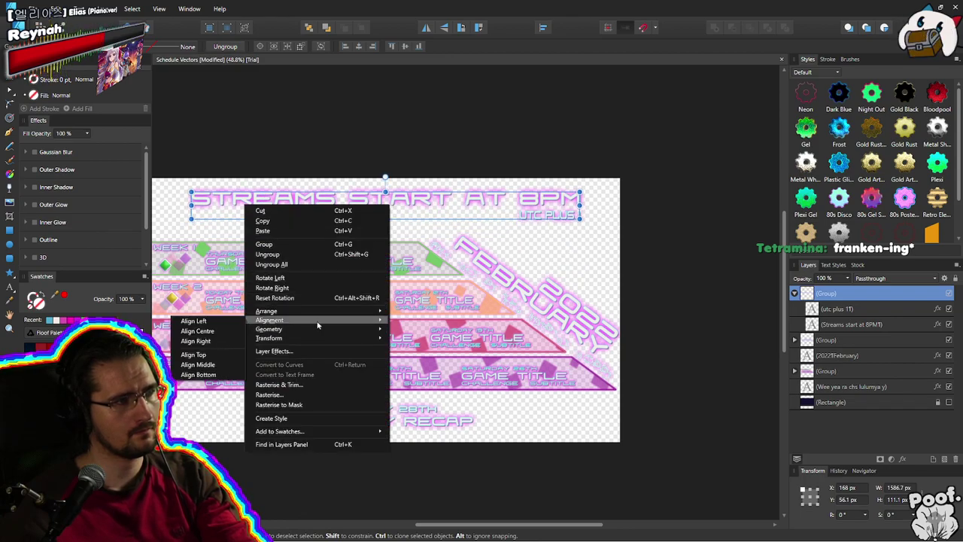
left_click(197, 331)
left_click(346, 130)
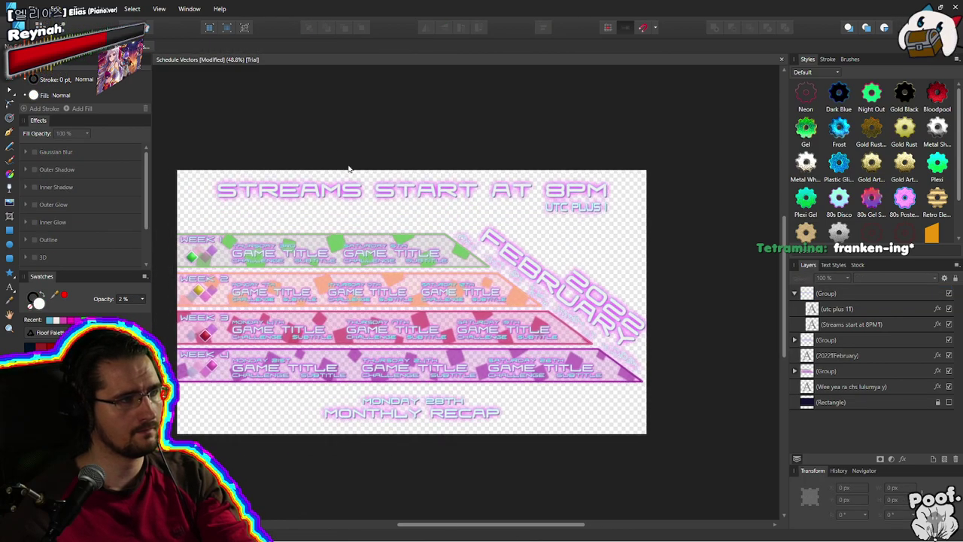
left_click_drag(348, 169, 429, 175)
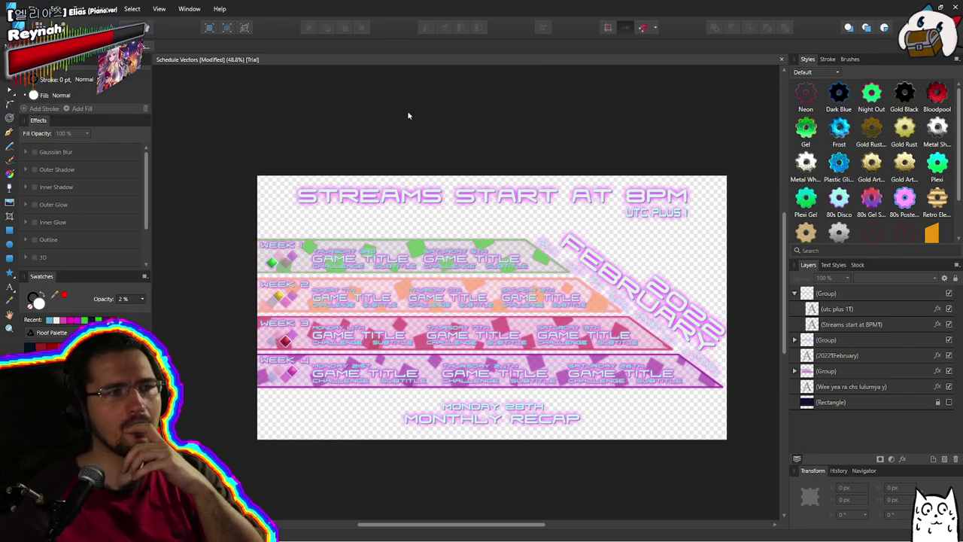
scroll(530, 131, "up", 5, "ctrl")
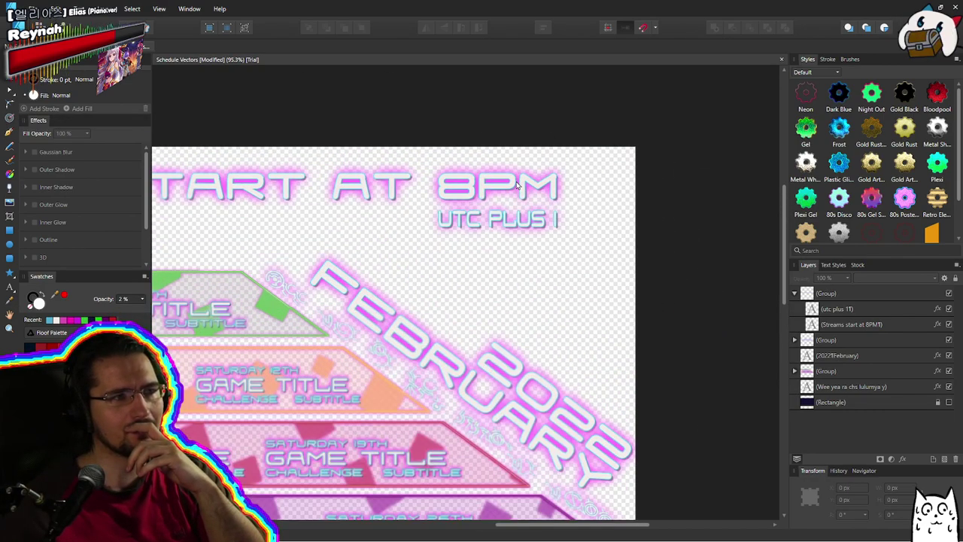
scroll(519, 186, "up", 2, "ctrl")
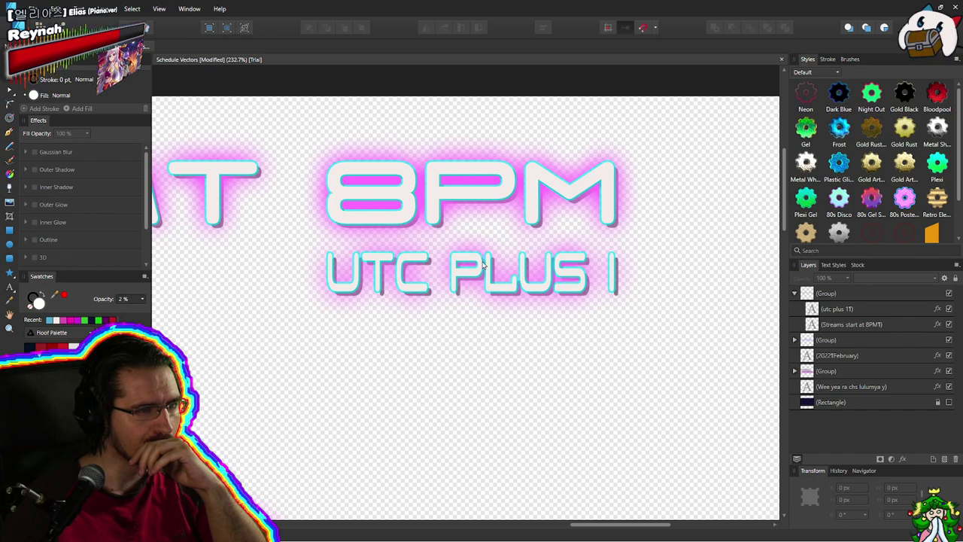
left_click(489, 283)
double_click(489, 283)
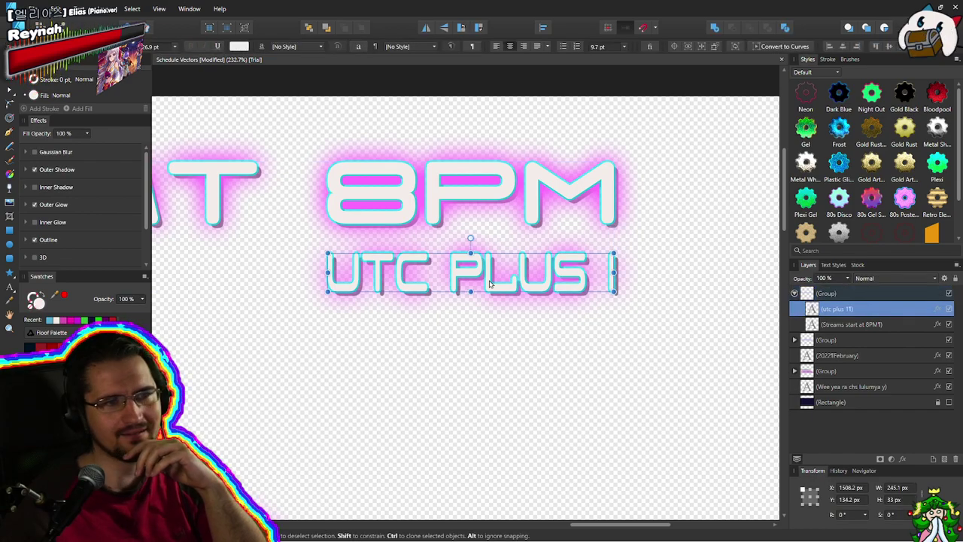
double_click(854, 311)
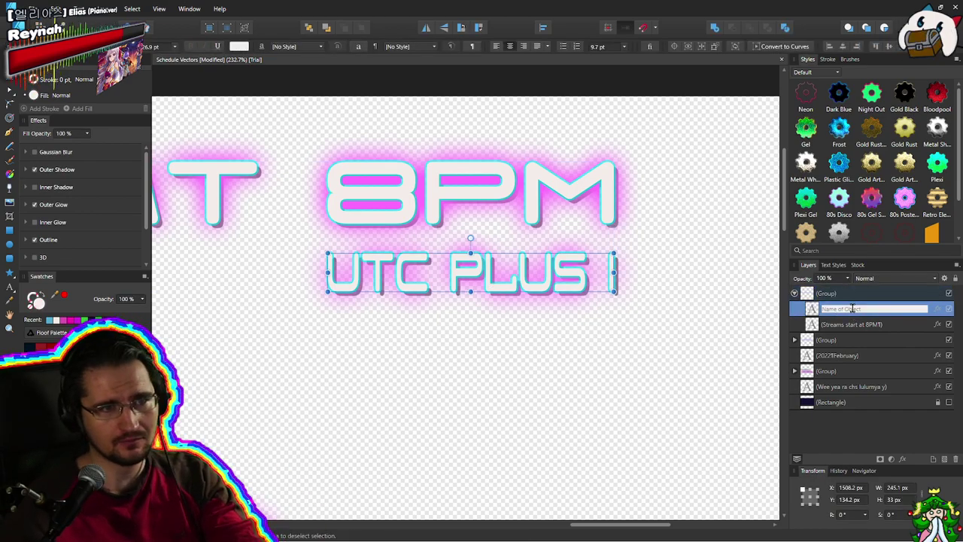
left_click(602, 299)
left_click(610, 280)
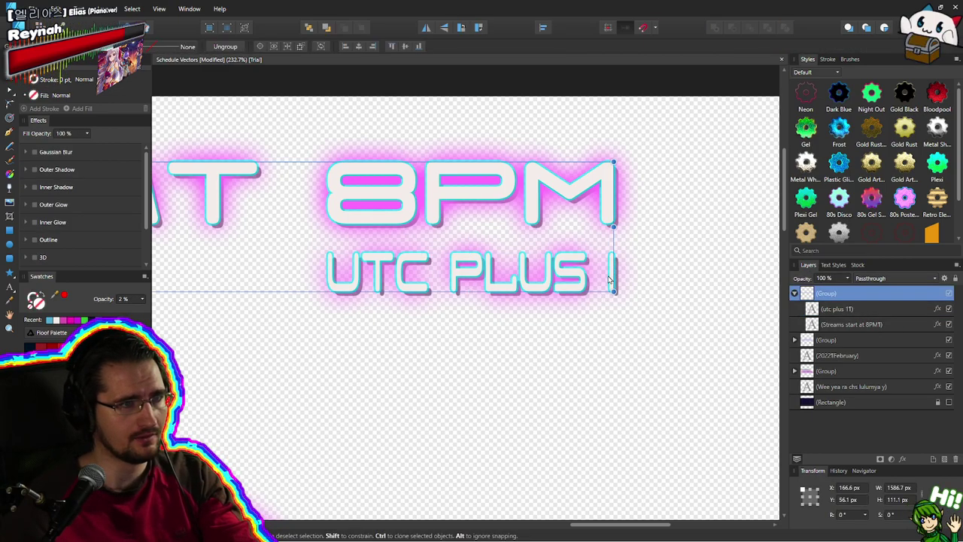
Shorten the "utc plus 1" text under the heading to just "1"
double_click(550, 276)
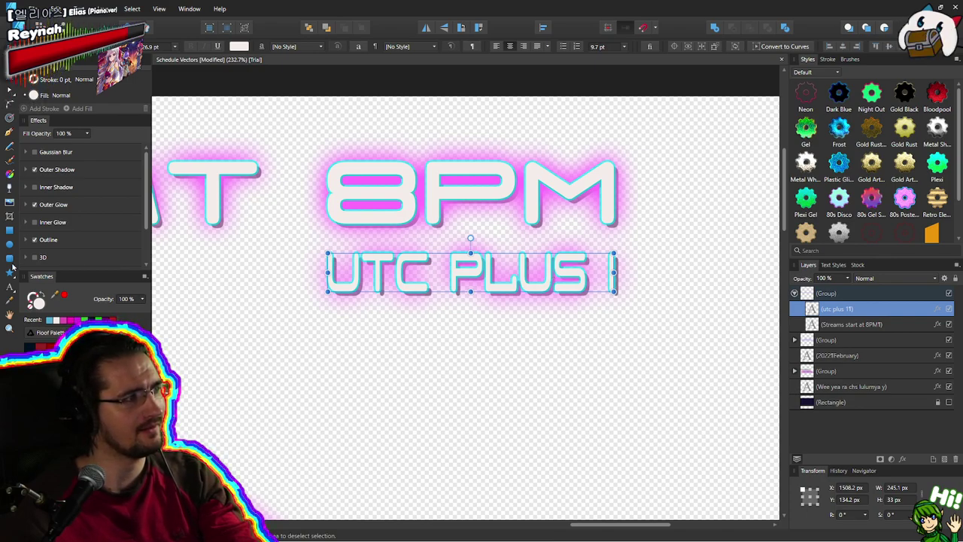
left_click(10, 288)
left_click(593, 272)
left_click_drag(604, 273, 161, 264)
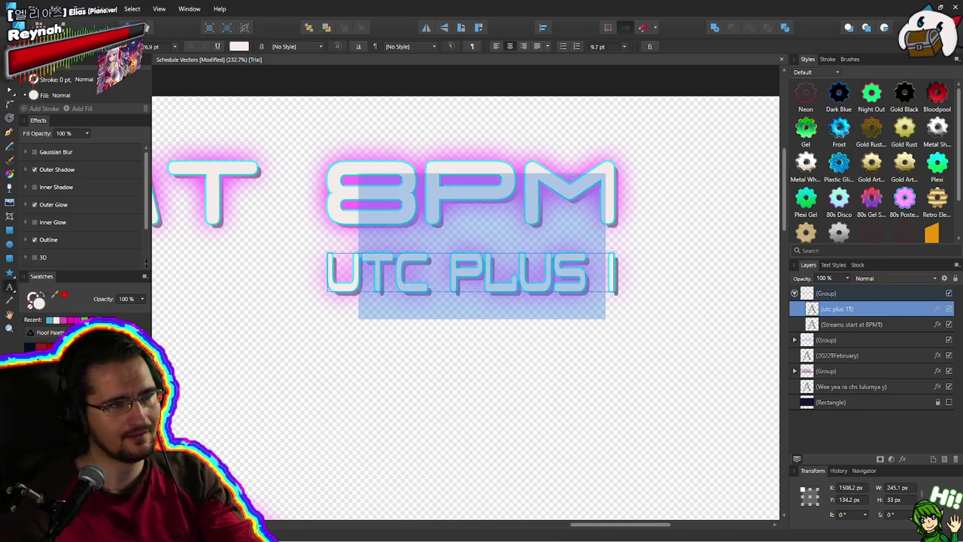
key("BackSpace")
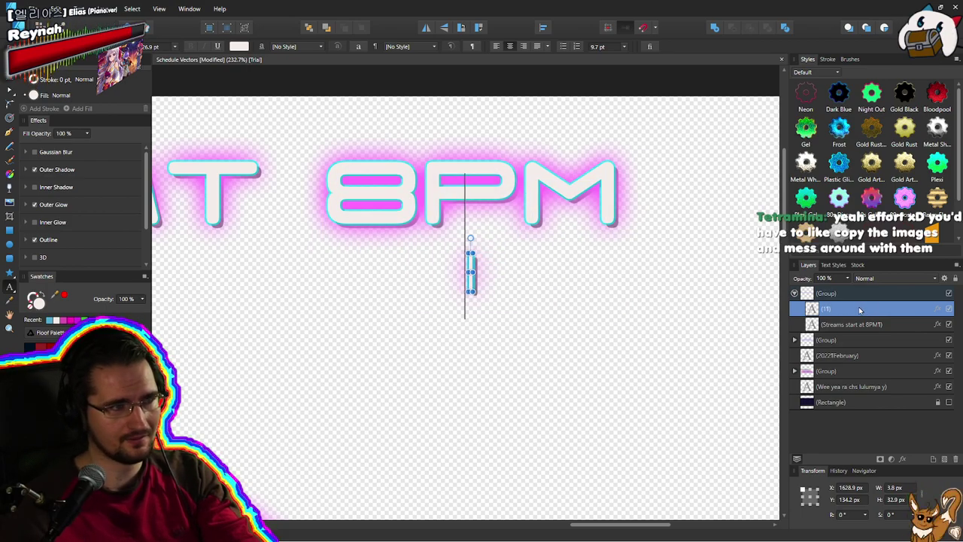
key("Escape")
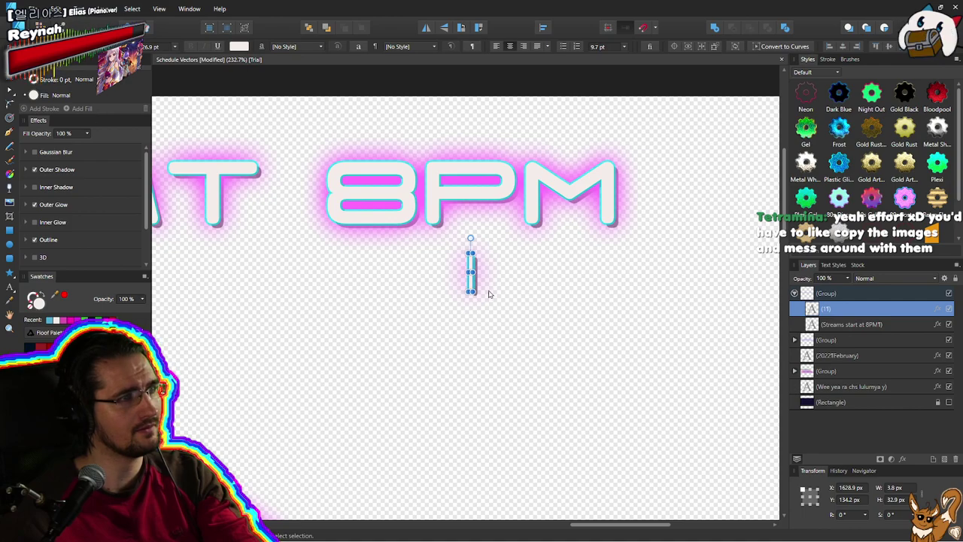
Duplicate the "1" text and rotate the copy 90° across its middle to form a plus sign
mouse_move(471, 269)
left_mouse_down()
mouse_move(483, 269)
mouse_move(452, 248)
mouse_move(448, 272)
mouse_move(483, 277)
left_mouse_up()
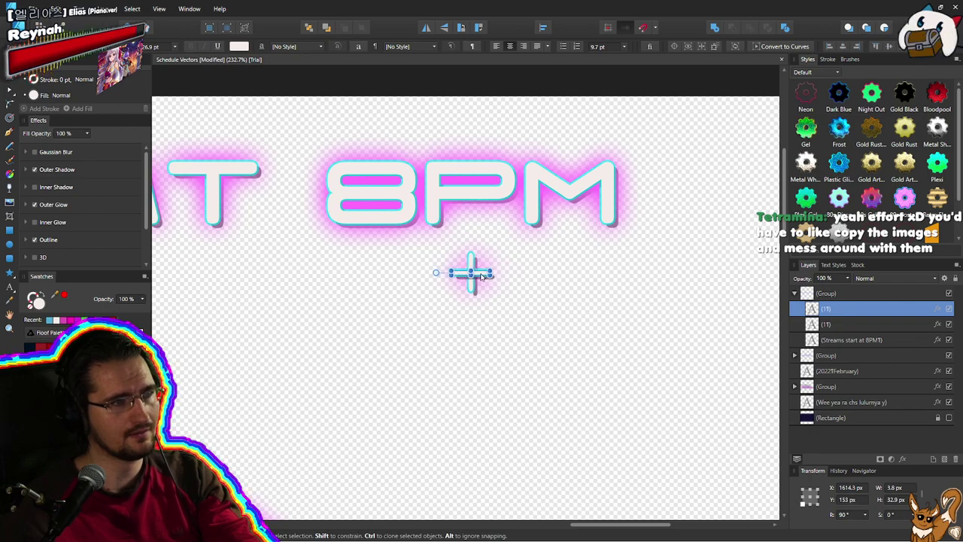
left_click(437, 374)
scroll(435, 371, "down", 2)
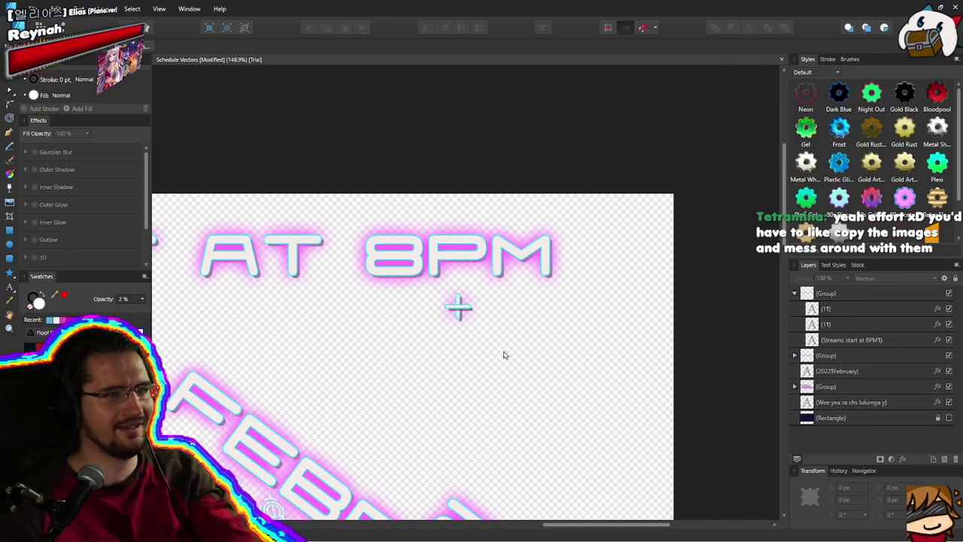
Place a copy of the plus sign's upright "1" text to the right of the plus sign at the same height
left_click(856, 325)
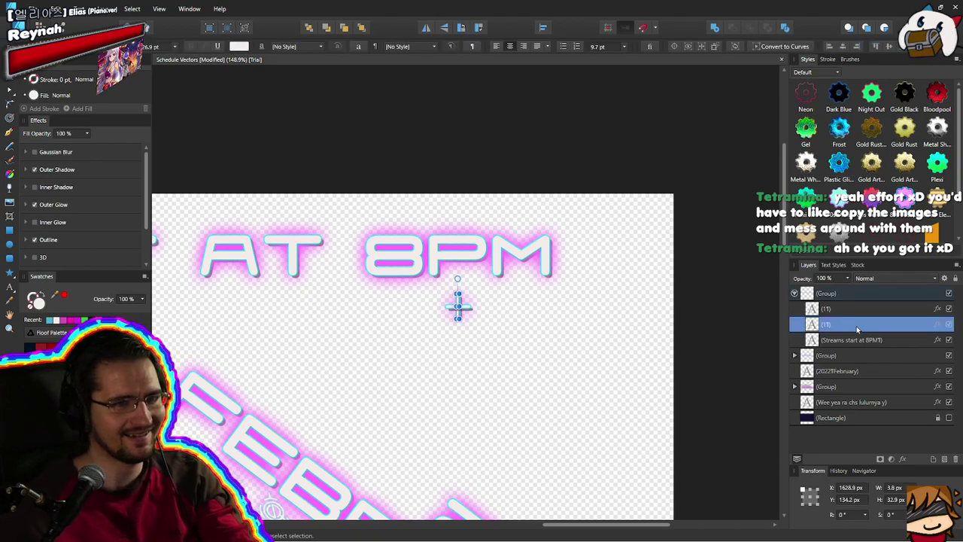
left_click(507, 314)
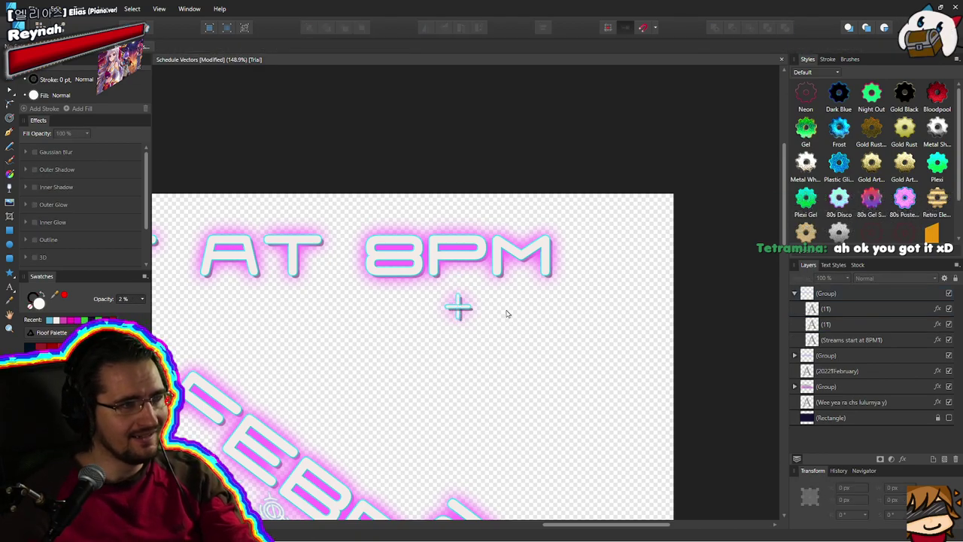
left_click(841, 313)
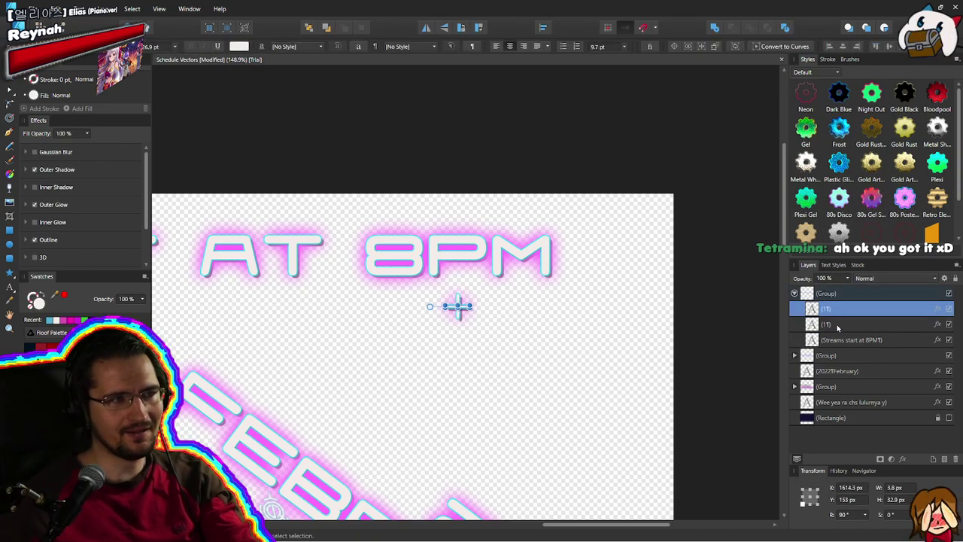
left_click(833, 324)
scroll(471, 305, "up", 5)
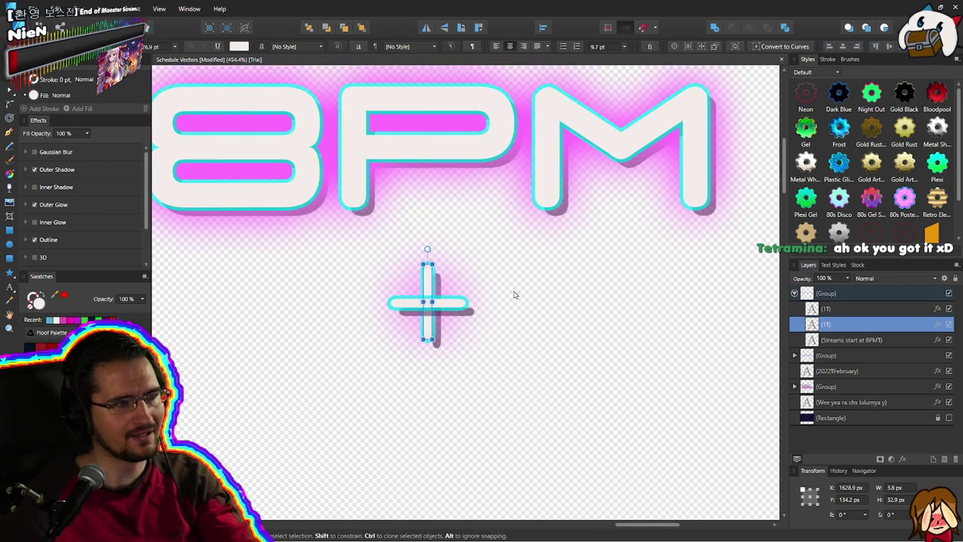
mouse_move(435, 290)
left_mouse_down()
mouse_move(569, 291)
mouse_move(526, 292)
left_mouse_up()
left_click(632, 357)
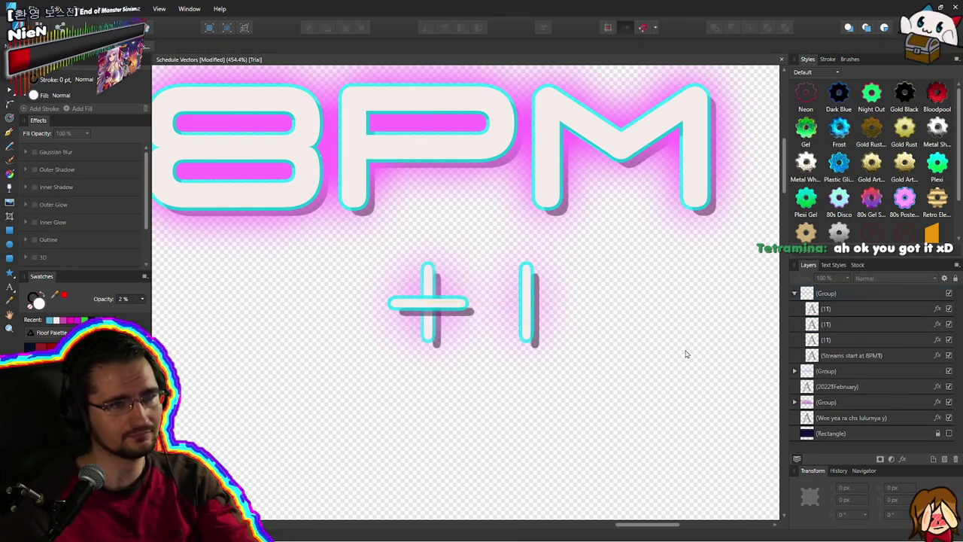
Place another copy of the upright "1" to the left of the plus sign and change its text to "UTC"
left_click(861, 338)
left_click(863, 327)
left_click(870, 312)
left_click(867, 354)
left_click(865, 340)
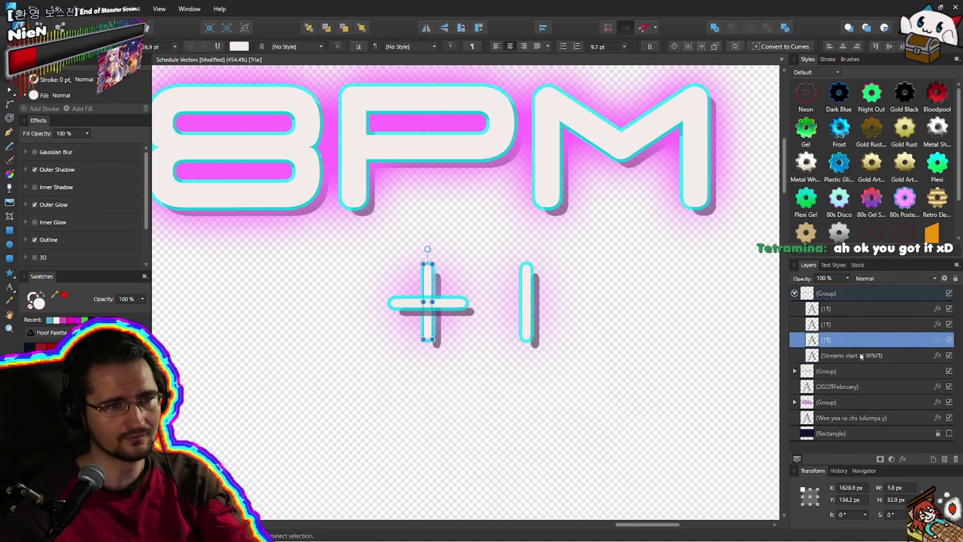
left_click(433, 289)
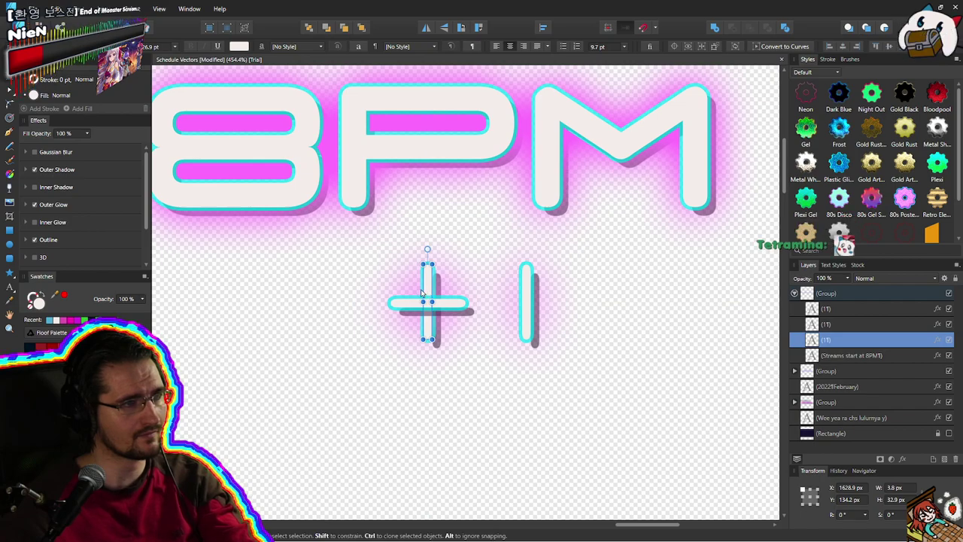
left_click_drag(422, 293, 264, 289)
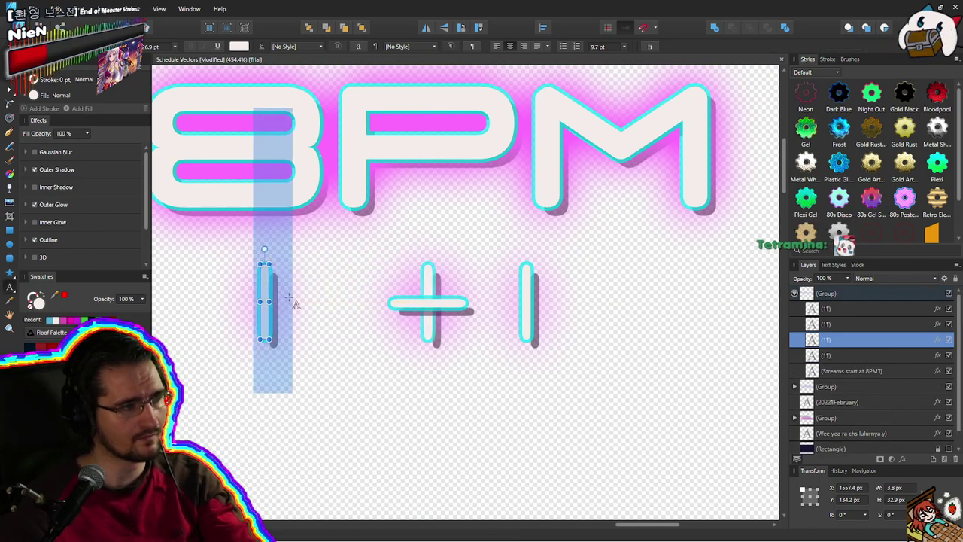
type("UTC")
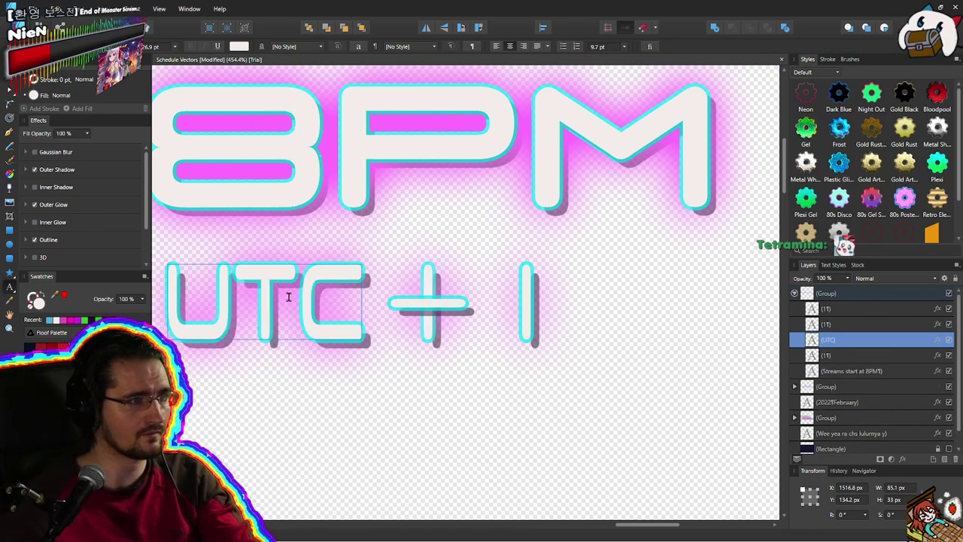
key("Escape")
scroll(546, 354, "down", 6)
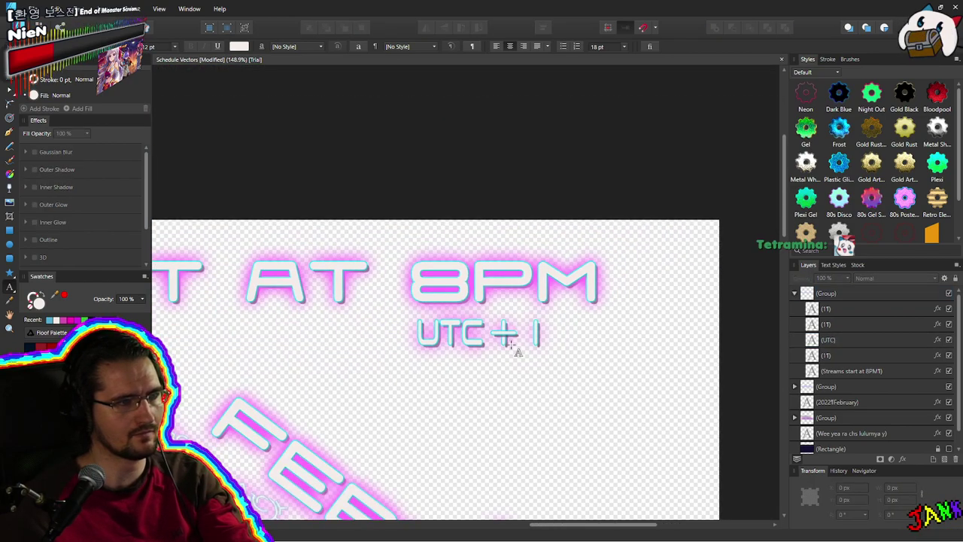
key("v")
Move the four texts forming "UTC + 1" together to the right beneath "8PM", to about X 1554 px
left_click_drag(387, 321, 571, 367)
left_click(387, 311)
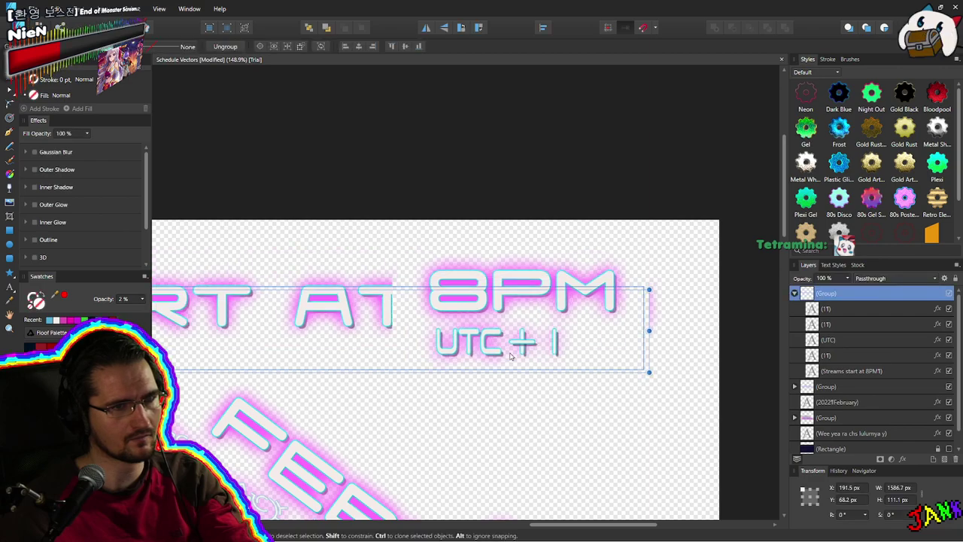
left_click(844, 322)
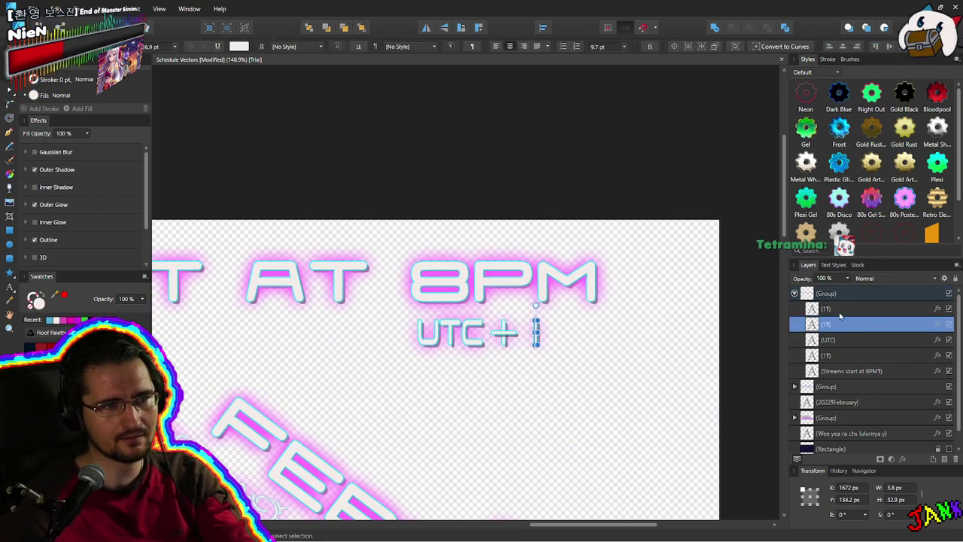
left_click(842, 313)
left_click(841, 342, "shift")
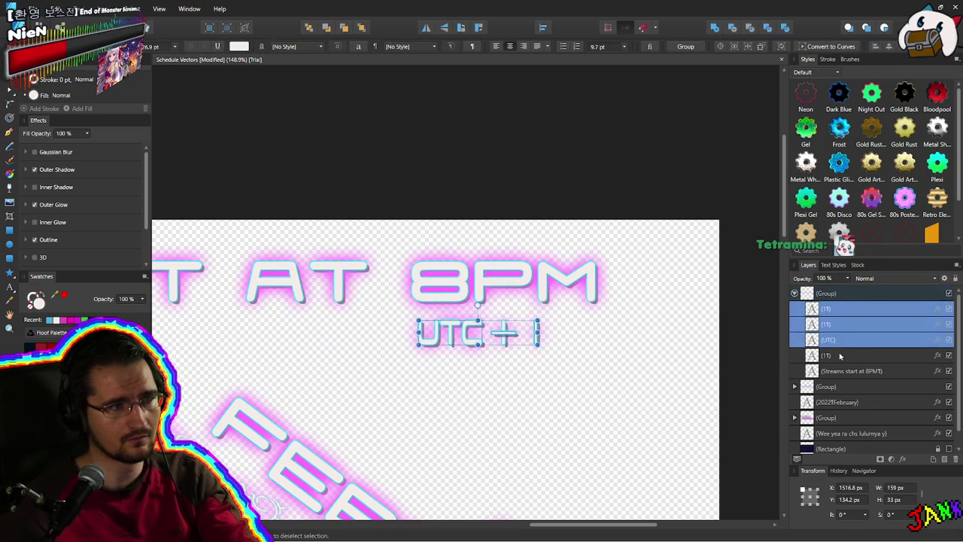
left_click(840, 356, "shift")
left_click_drag(468, 339, 496, 339)
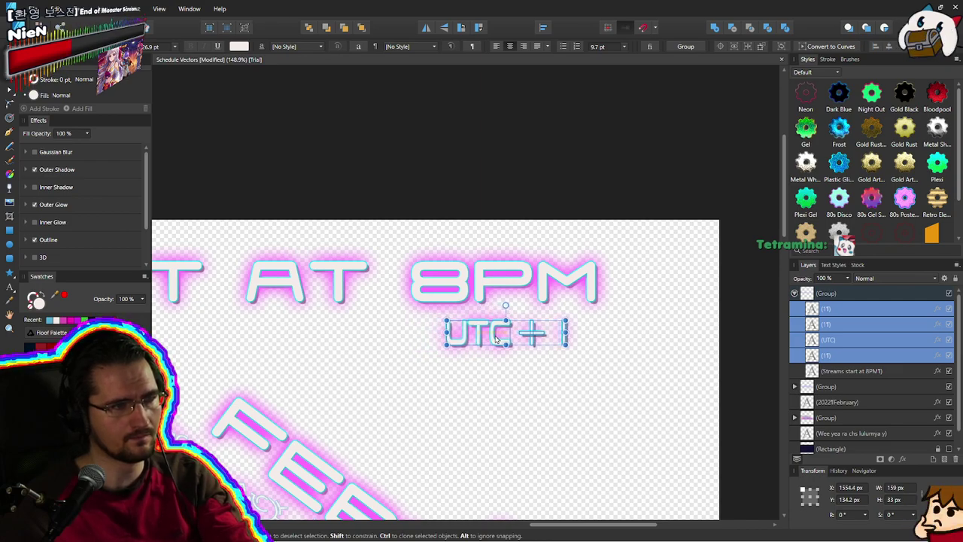
left_click(437, 381)
scroll(434, 381, "down", 3)
left_click_drag(434, 381, 618, 264)
scroll(616, 282, "down", 2)
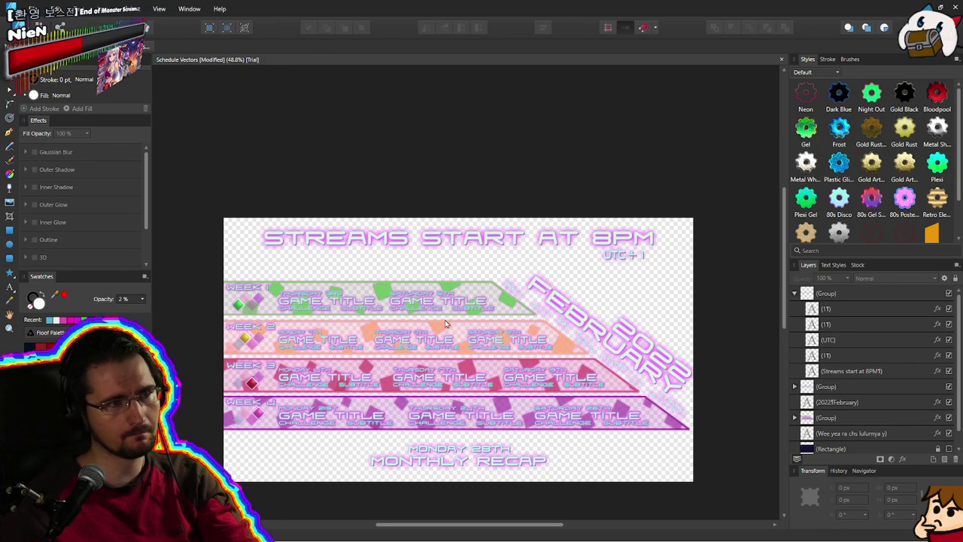
Select the four texts forming "UTC + 1" and switch their Outline effect off and back on for comparison
scroll(610, 256, "up", 7)
left_click_drag(726, 288, 539, 275)
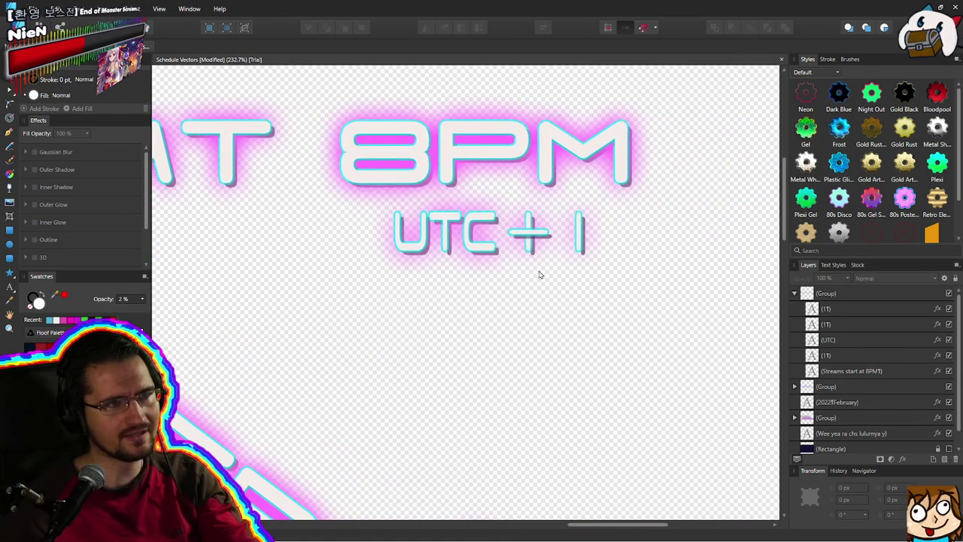
left_click(485, 245)
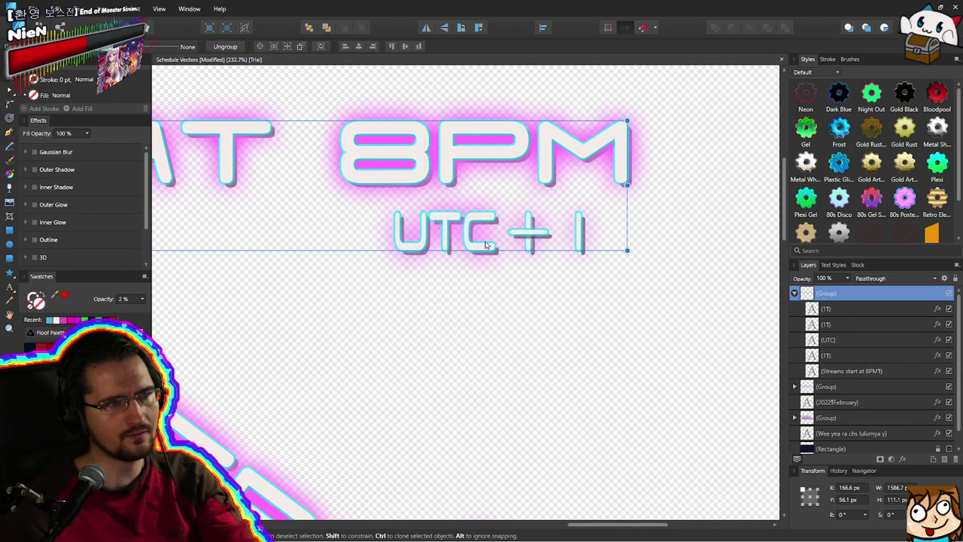
left_click(865, 308)
left_click(857, 324)
left_click(836, 308)
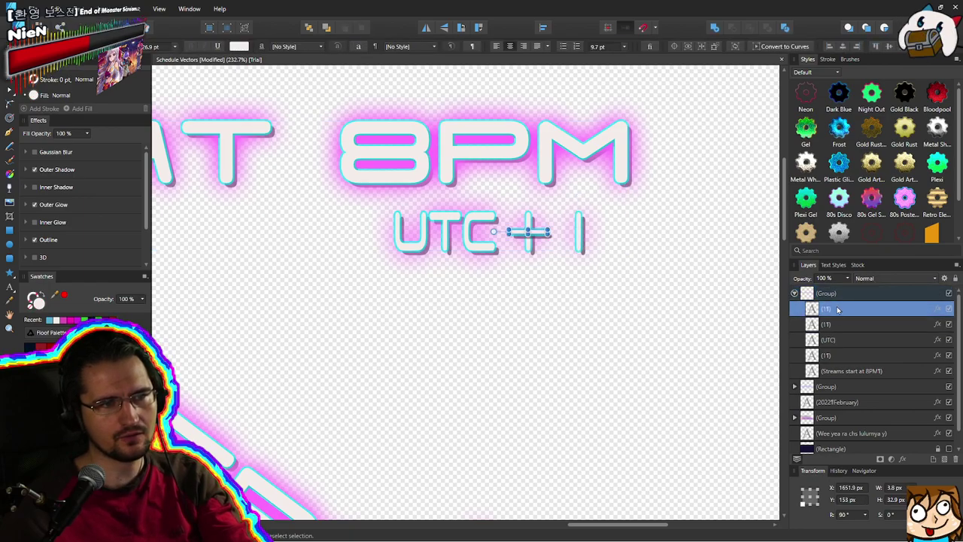
left_click(841, 340, "shift")
left_click(841, 357, "shift")
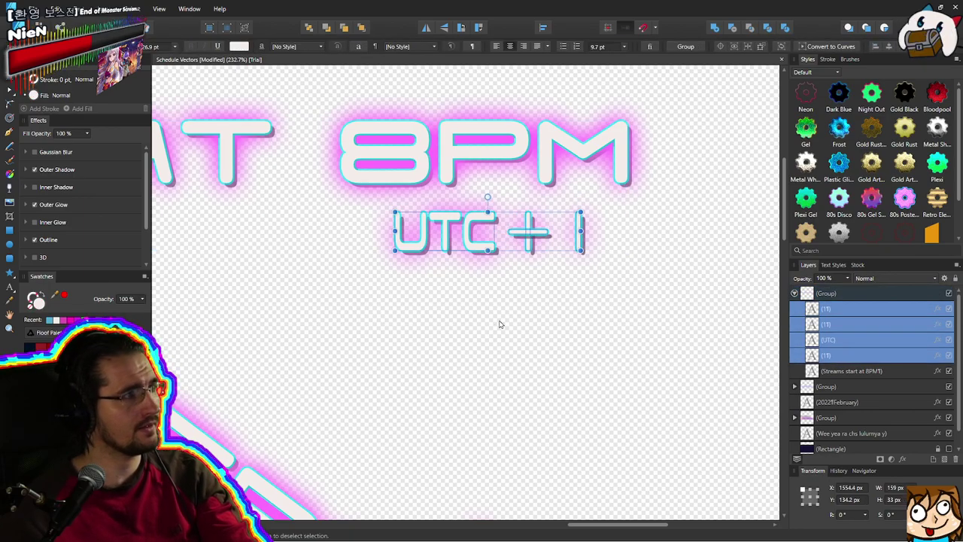
left_click(35, 240)
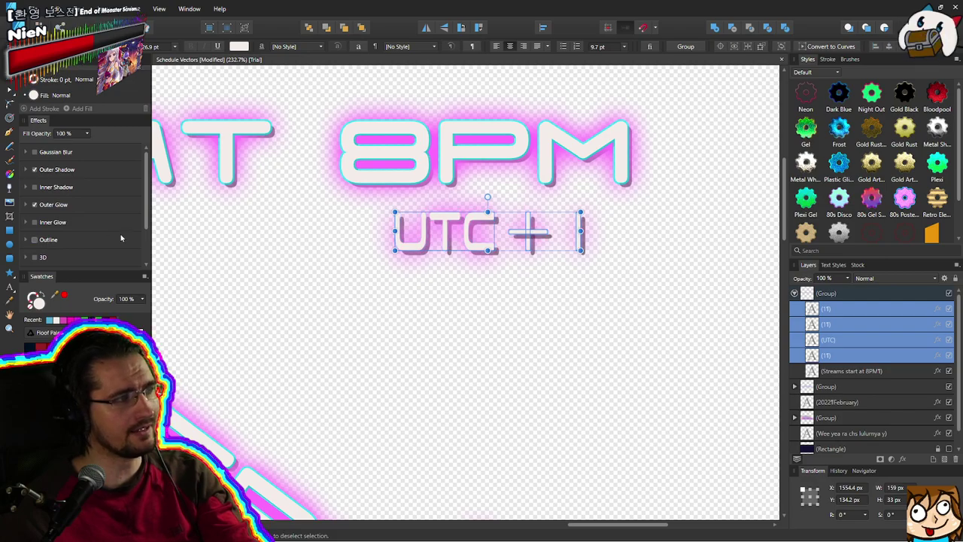
left_click(33, 241)
Set the Outline effect radius of the selected "UTC + 1" texts to 1 px and deselect them
scroll(79, 226, "down", 1)
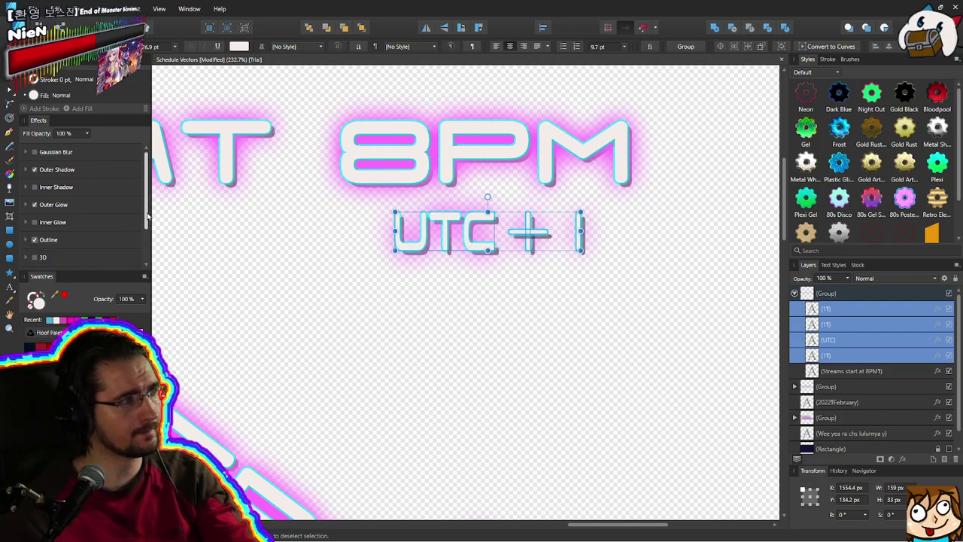
left_click(25, 213)
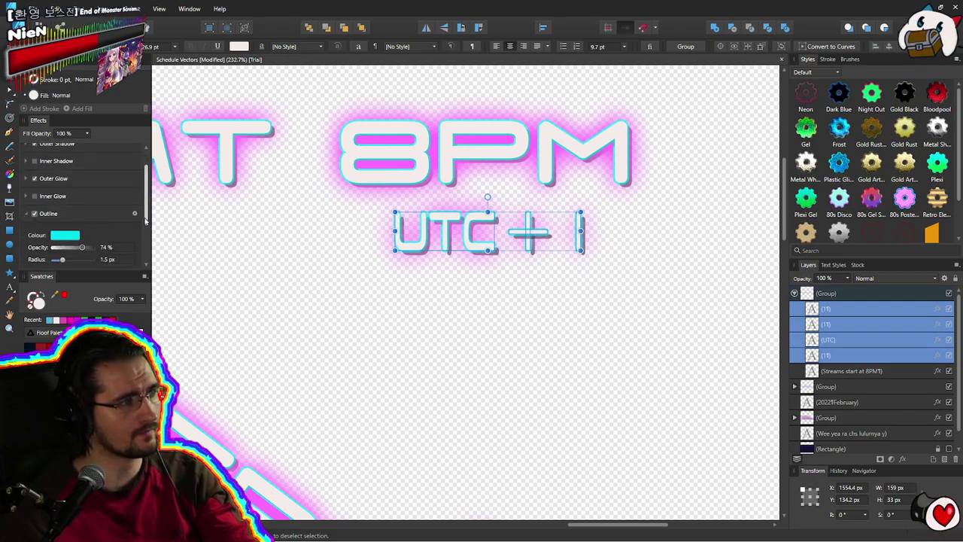
scroll(126, 237, "down", 1)
left_click_drag(63, 235, 61, 236)
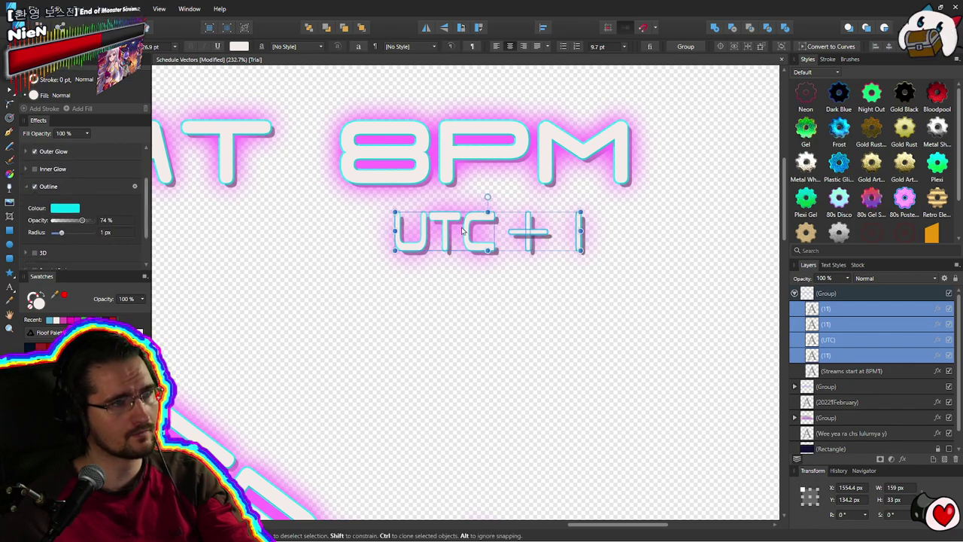
left_click(722, 113)
scroll(641, 191, "down", 5)
left_click_drag(432, 247, 599, 240)
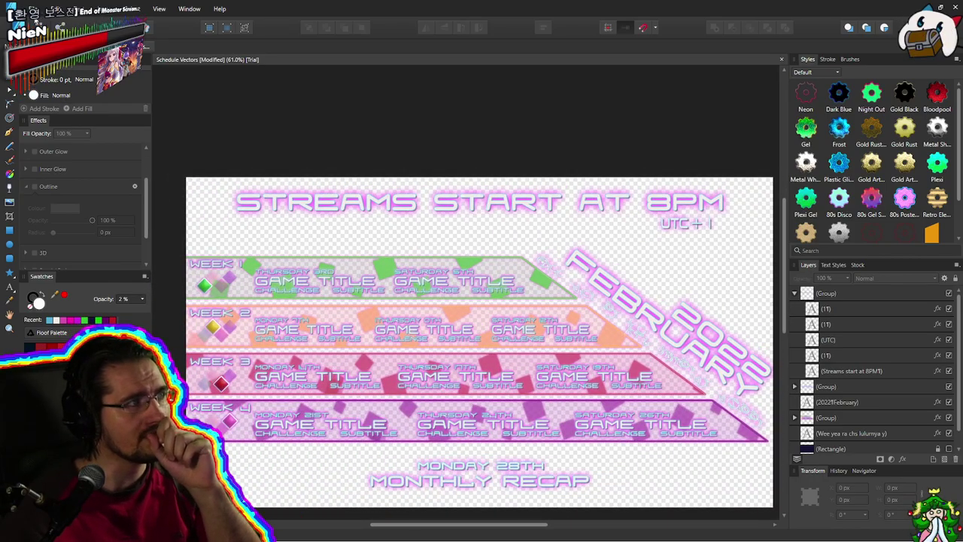
Save the Schedule Vectors document with its current changes
left_click(16, 8)
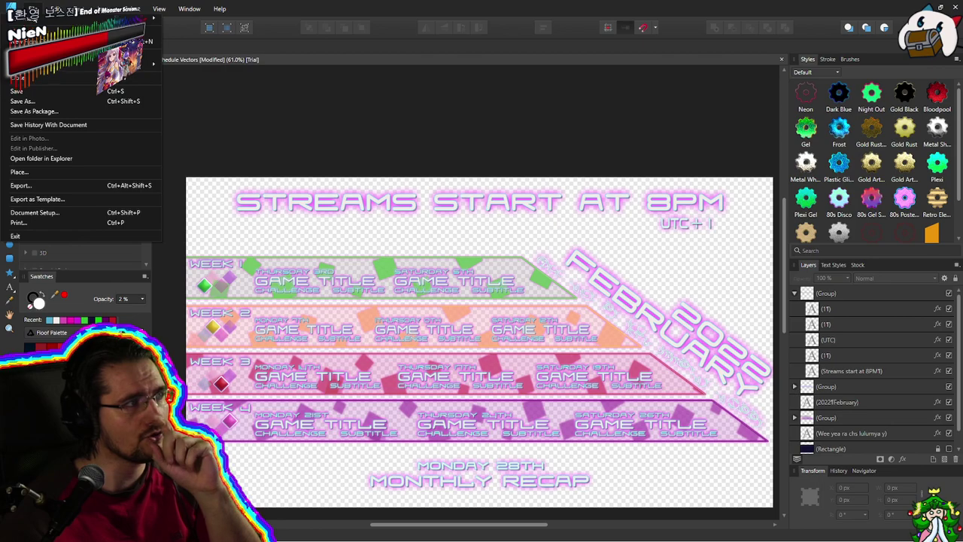
left_click(71, 91)
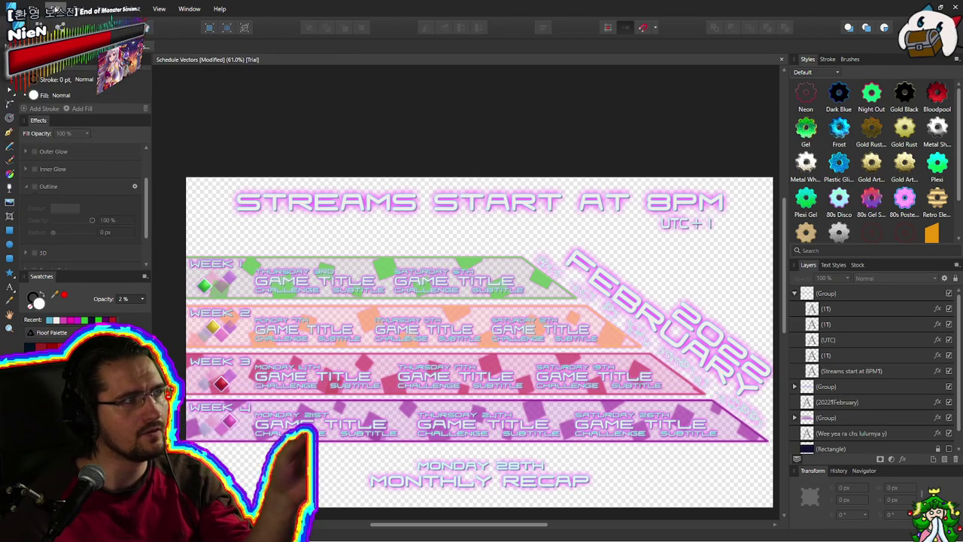
left_click(17, 8)
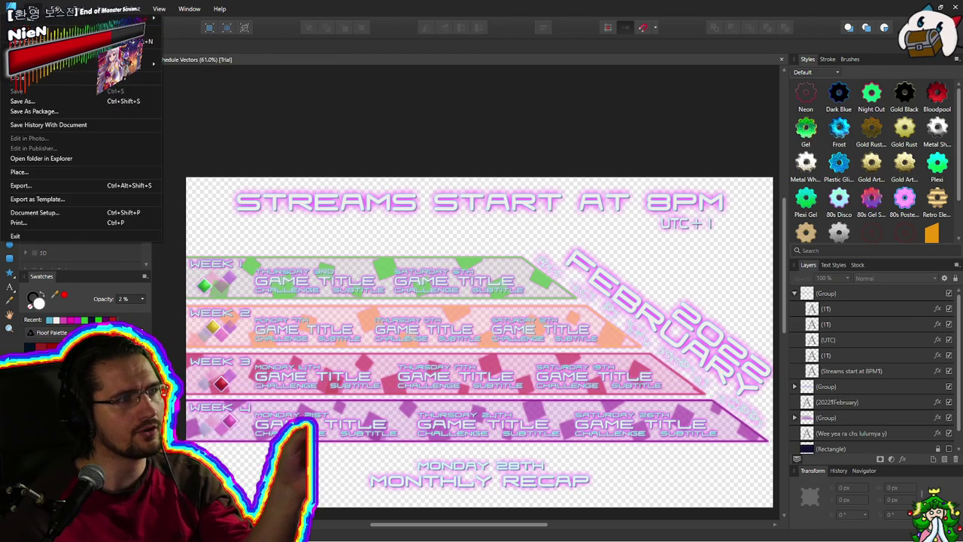
Expand the Week 2 text layers down to the 10th group and select its Date text
left_click(369, 321)
scroll(369, 322, "up", 6)
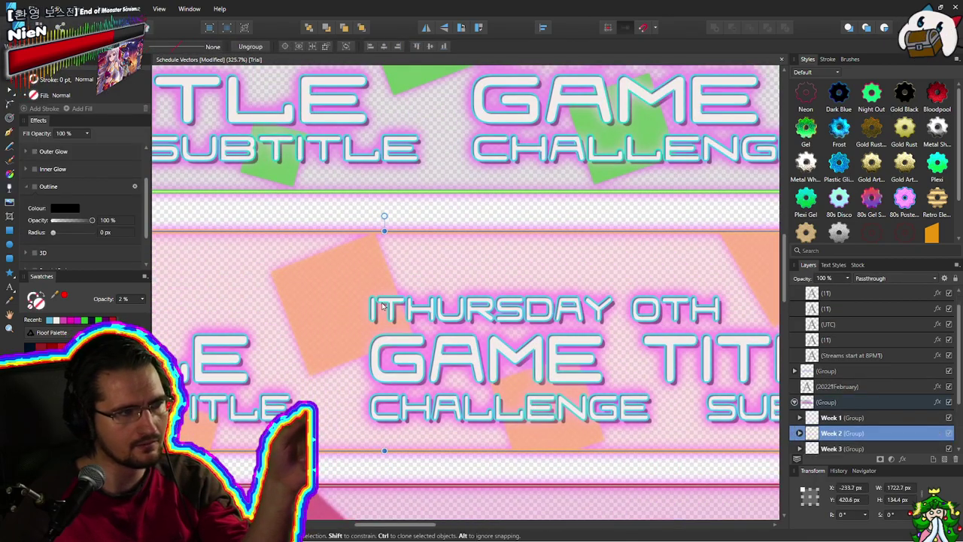
scroll(866, 377, "down", 2)
left_click(843, 356)
left_click(799, 371)
scroll(820, 369, "down", 2)
left_click(806, 341)
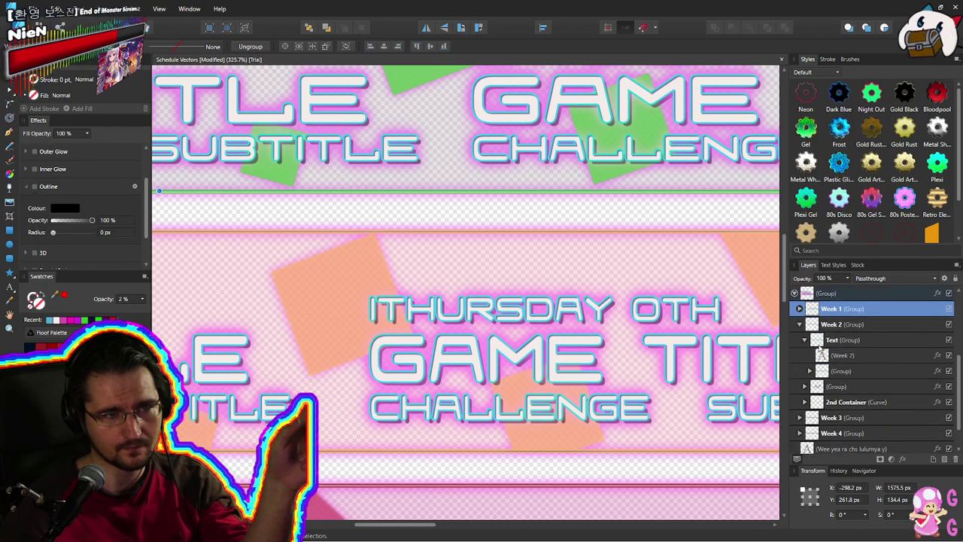
left_click(810, 371)
scroll(820, 374, "down", 2)
left_click(854, 372)
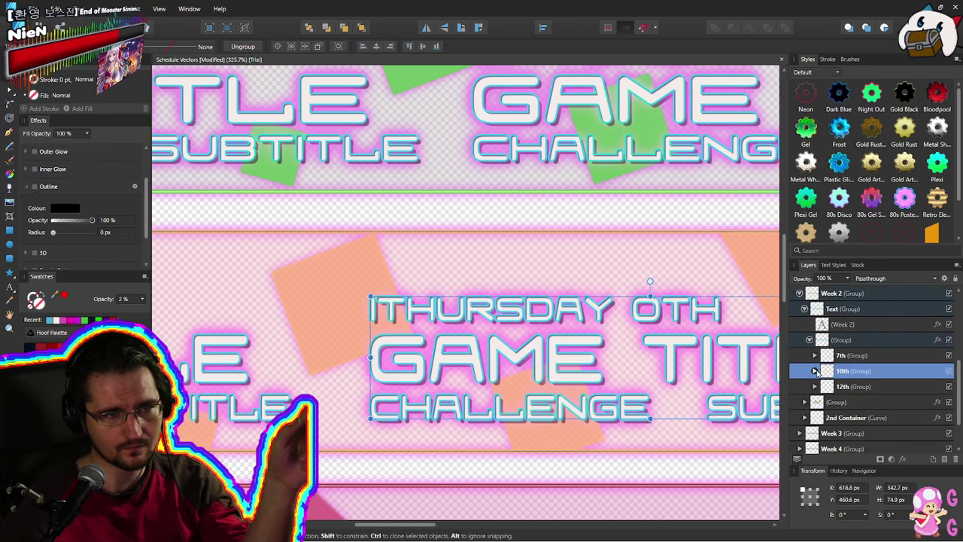
left_click(815, 371)
scroll(865, 377, "down", 2)
left_click(866, 360)
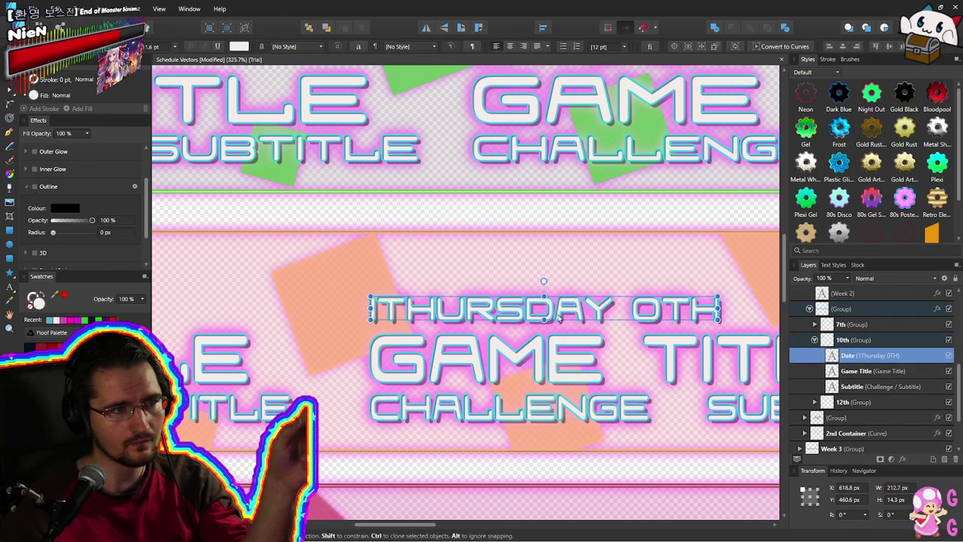
Correct the middle Week 2 date text to "Thursday 10TH" and deselect it
double_click(383, 306)
key("BackSpace")
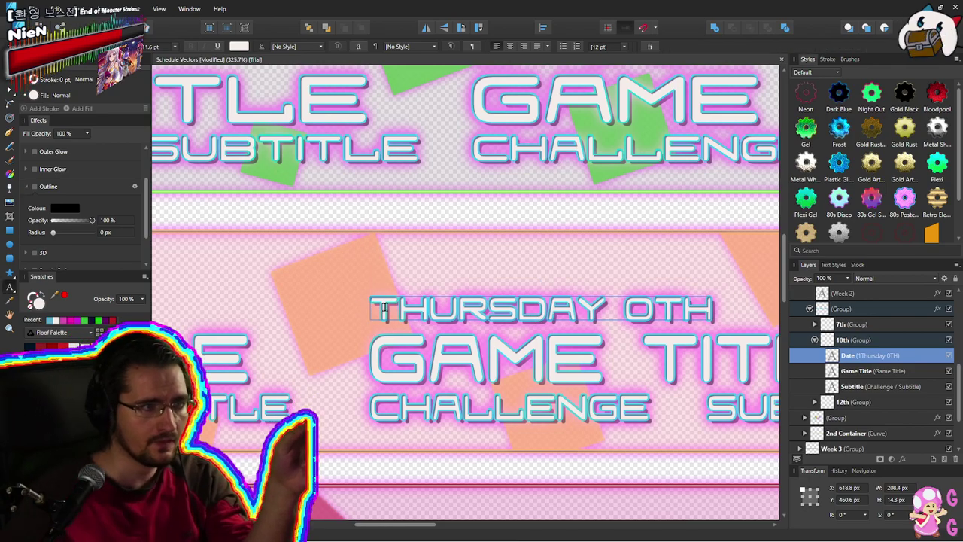
left_click(624, 312)
type("1")
scroll(629, 364, "down", 6)
scroll(629, 363, "down", 1)
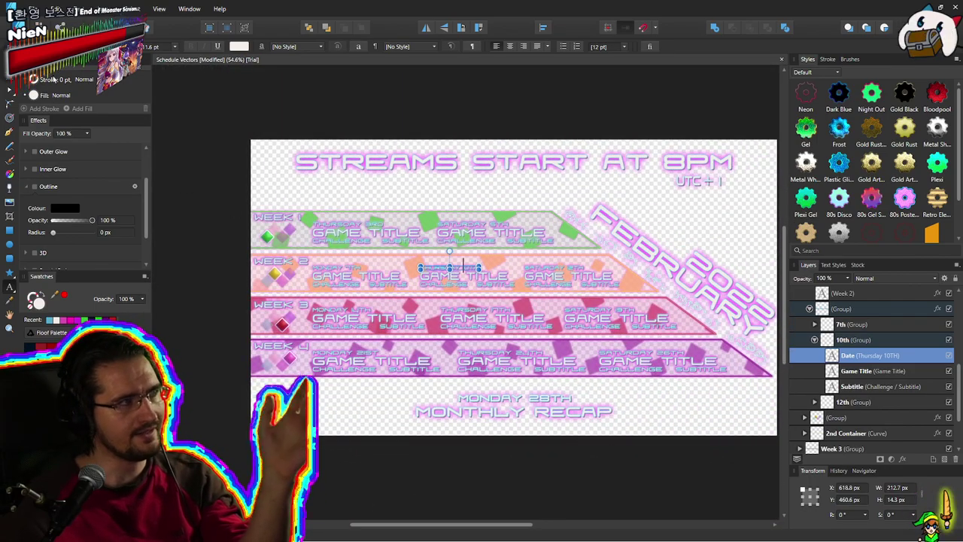
key("Escape")
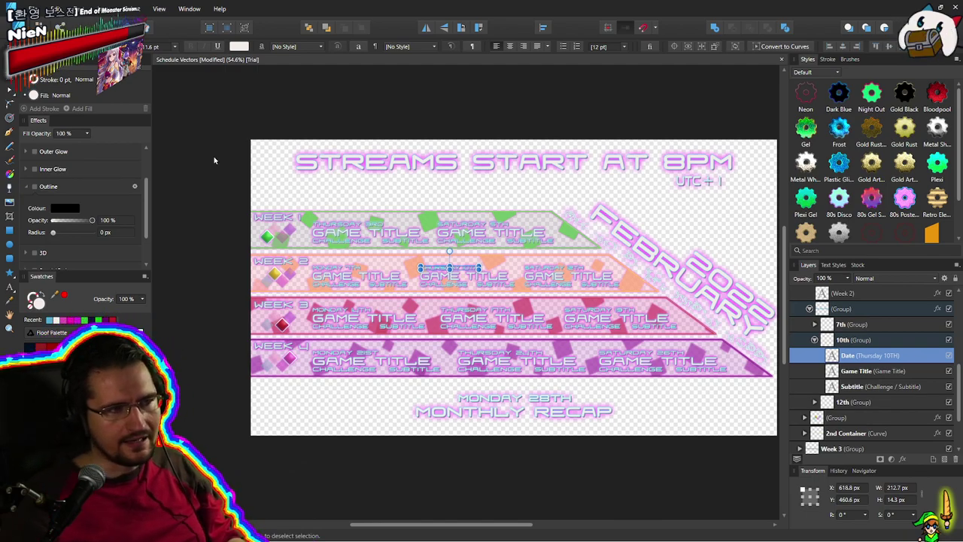
left_click(578, 127)
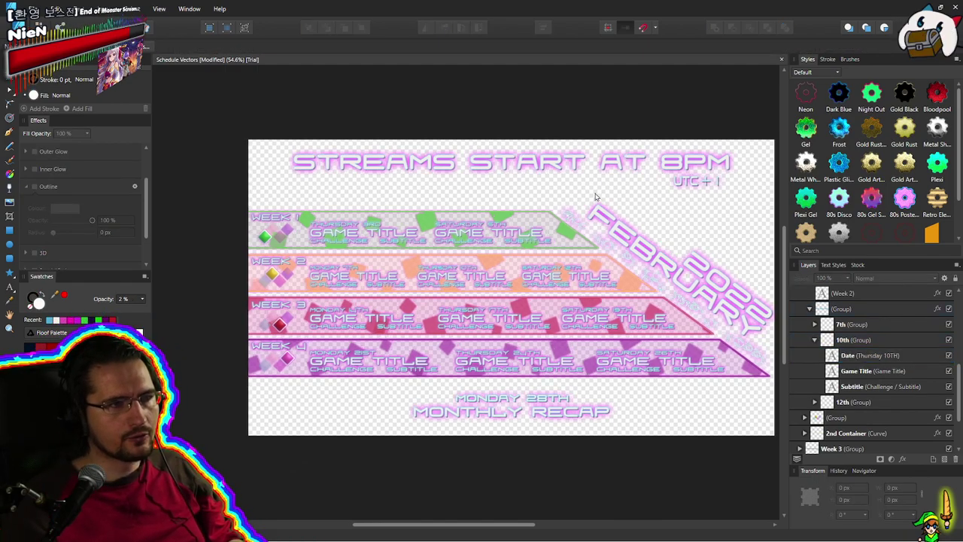
Export the whole document as a 1920 × 1080 px PNG and switch to the space artwork in Krita
left_click_drag(605, 197, 570, 202)
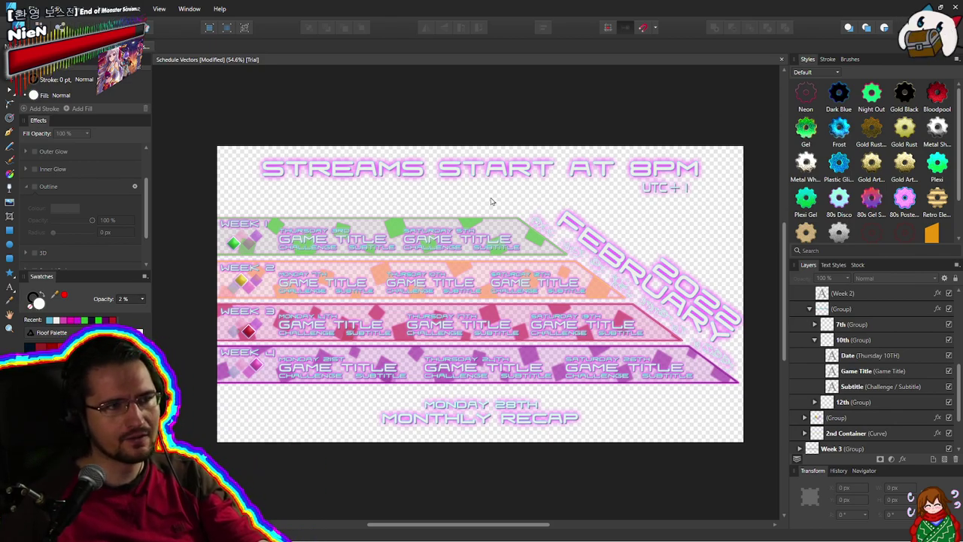
left_click_drag(491, 198, 500, 193)
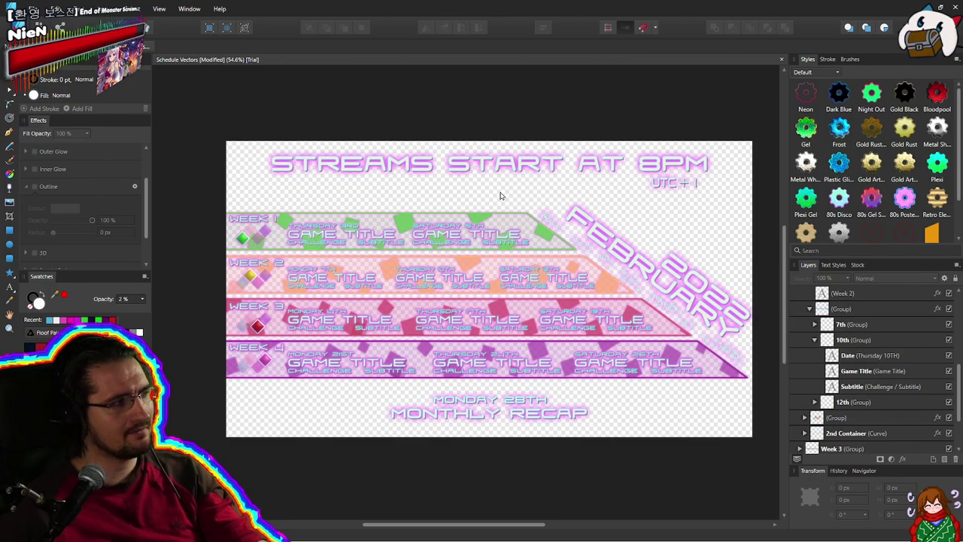
scroll(493, 202, "up", 1)
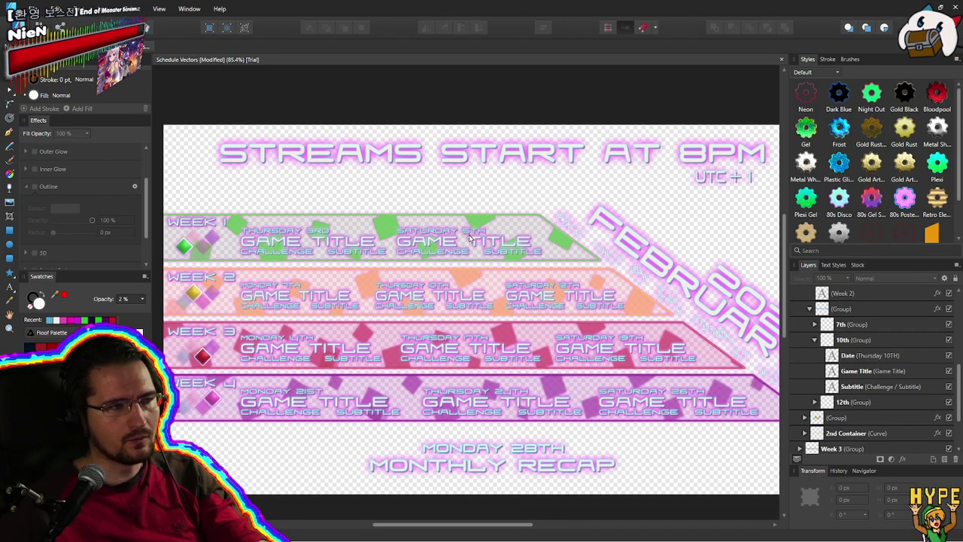
scroll(470, 239, "up", 1)
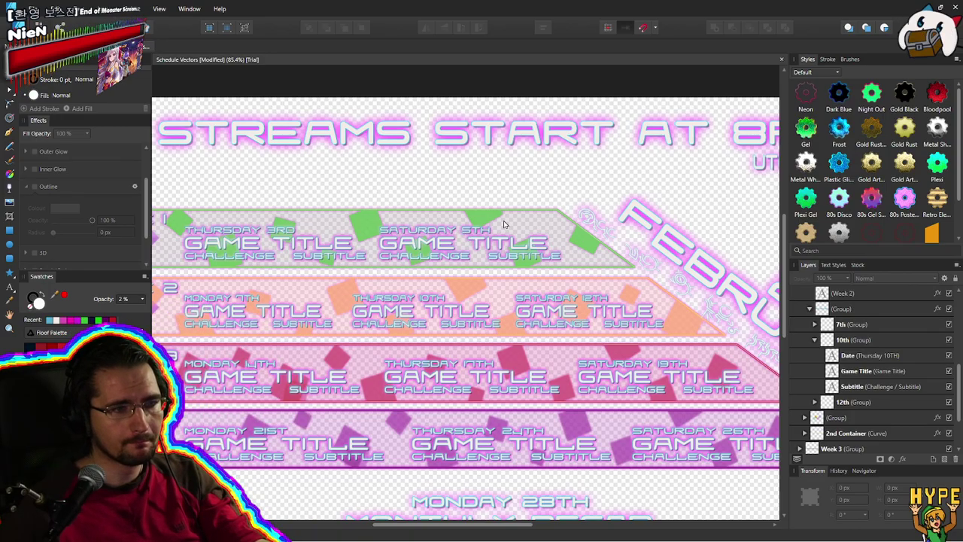
left_click_drag(504, 224, 430, 218)
scroll(371, 202, "down", 3)
scroll(409, 184, "up", 1)
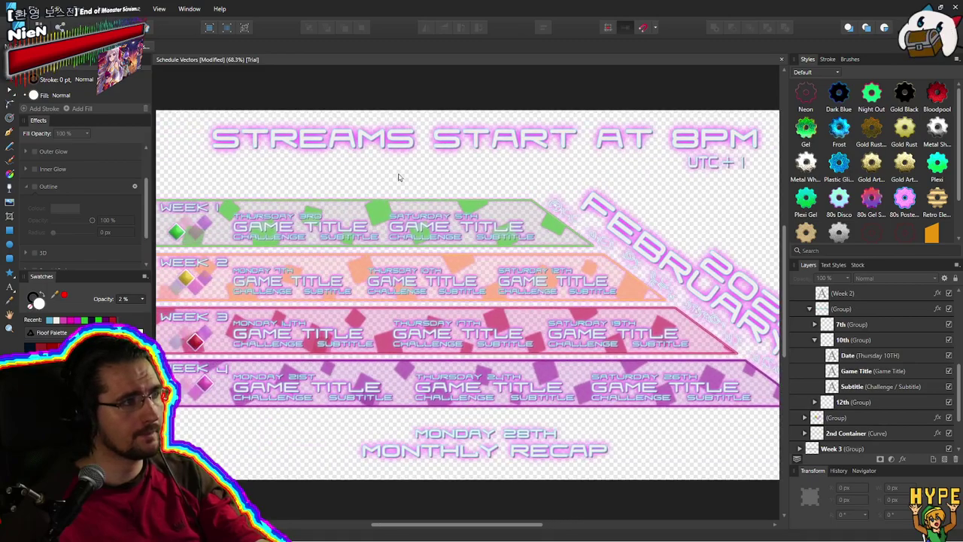
left_click(33, 9)
left_click(33, 186)
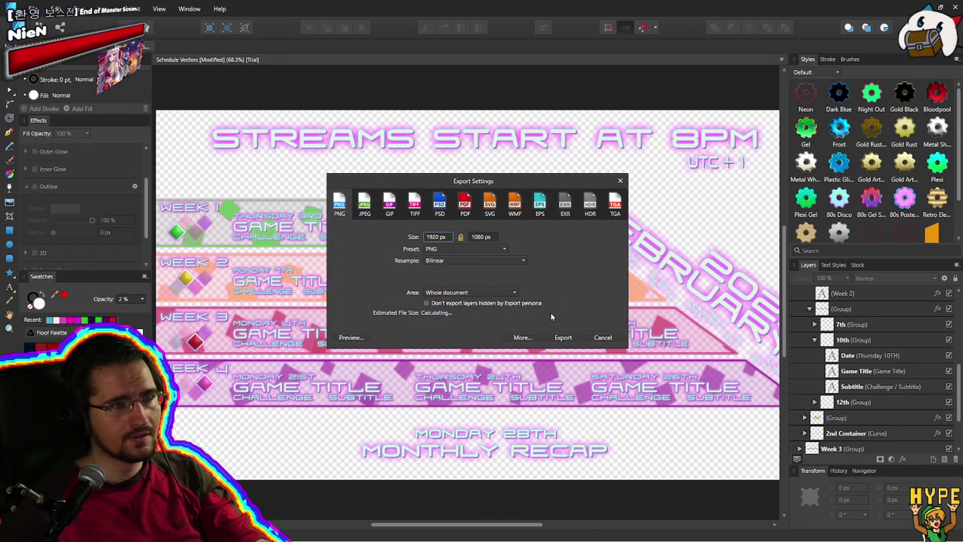
left_click(563, 338)
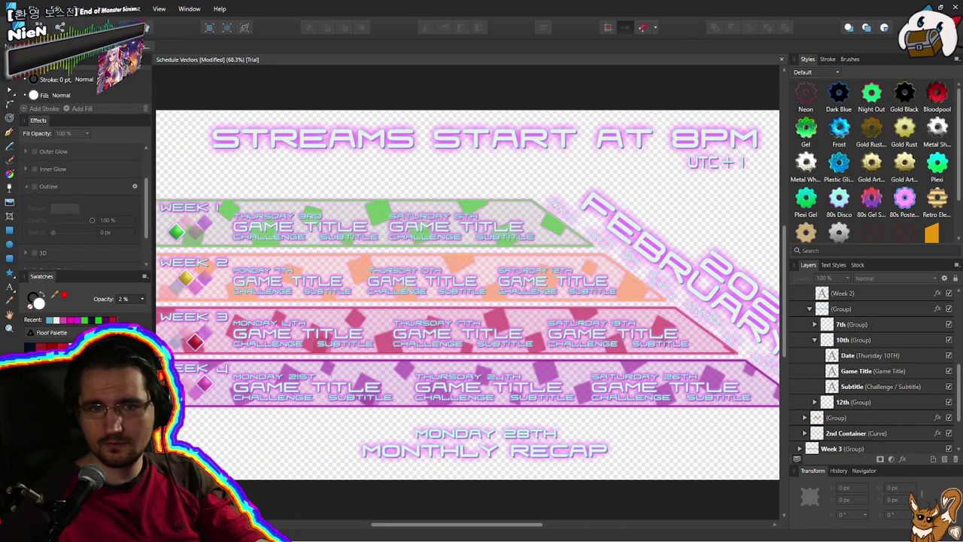
left_click(955, 9)
left_click(438, 283)
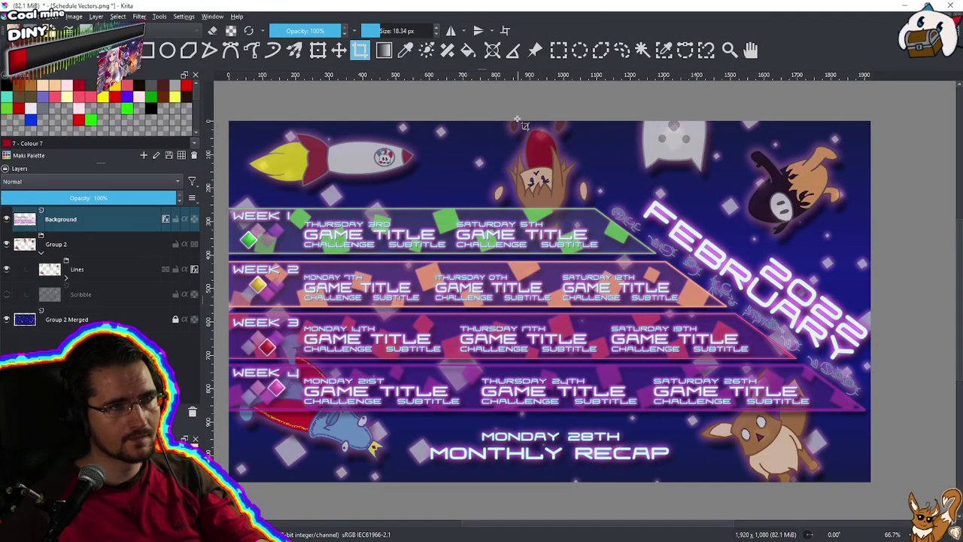
right_click(67, 222)
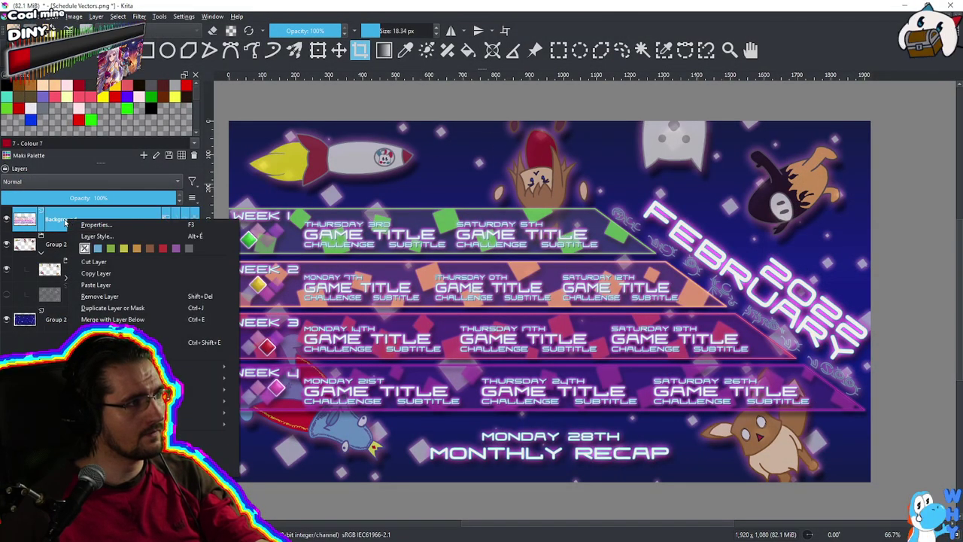
left_click(64, 222)
right_click(62, 219)
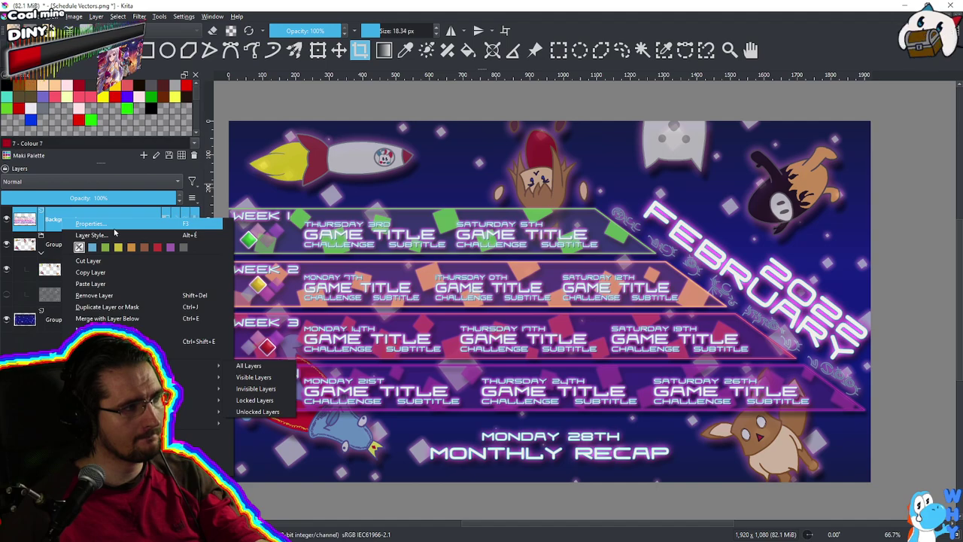
left_click(113, 224)
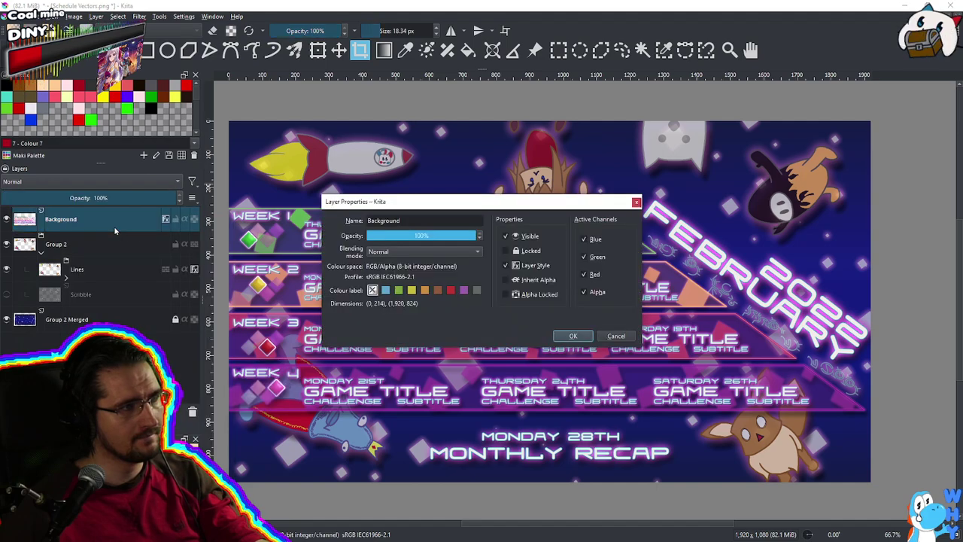
left_click(617, 336)
Remove the outdated schedule layer named Background
right_click(141, 211)
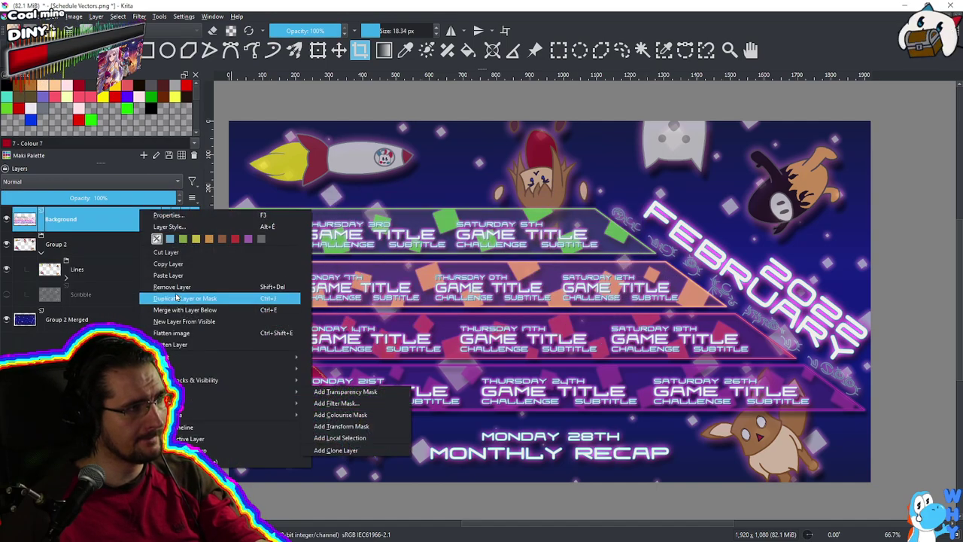
left_click(172, 287)
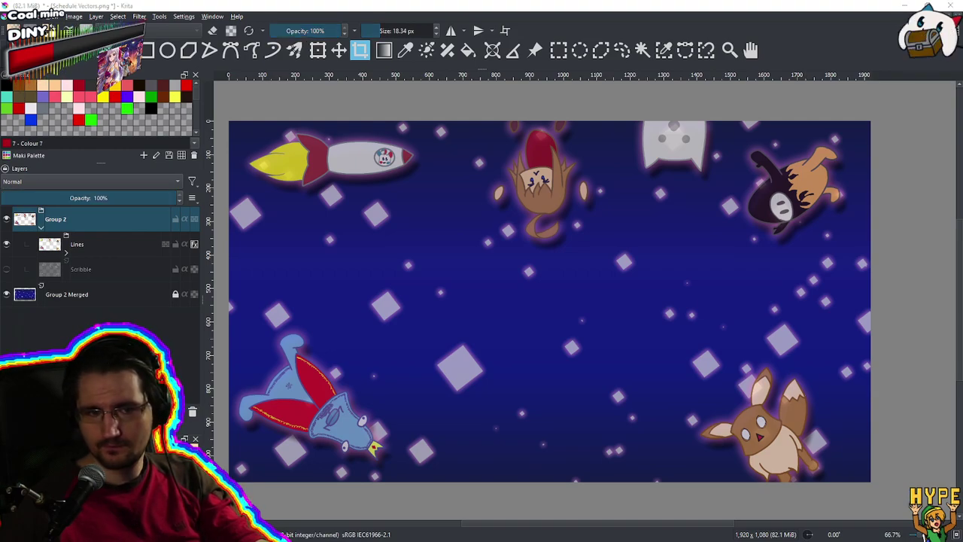
left_click_drag(962, 301, 547, 311)
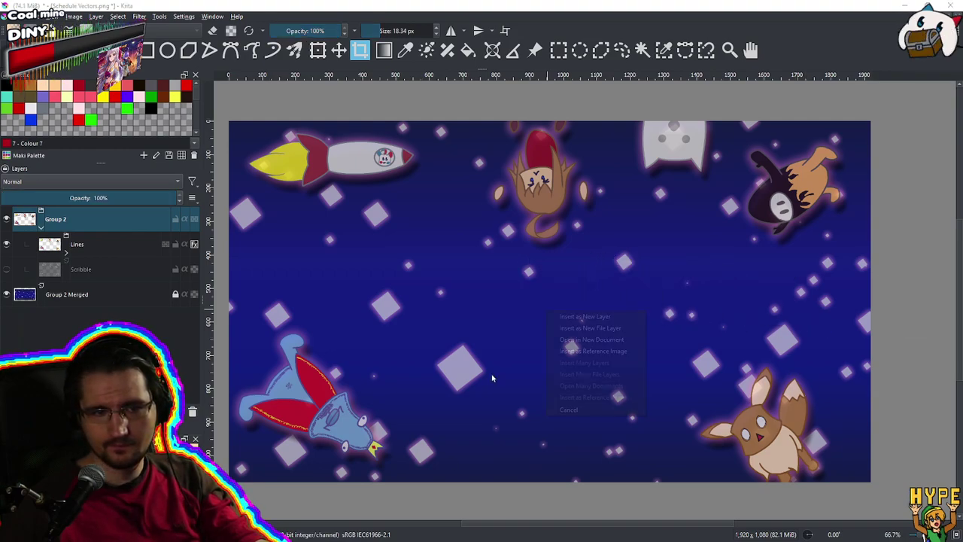
left_click(622, 317)
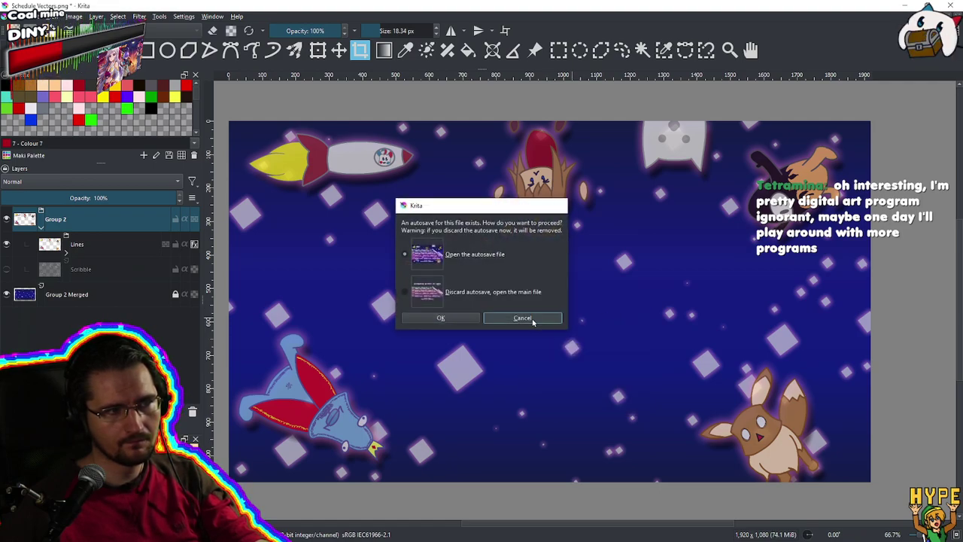
left_click(522, 318)
Insert the exported Schedule Vectors.png as a new layer, discarding its autosave and opening the main file
left_click_drag(0, 421, 680, 305)
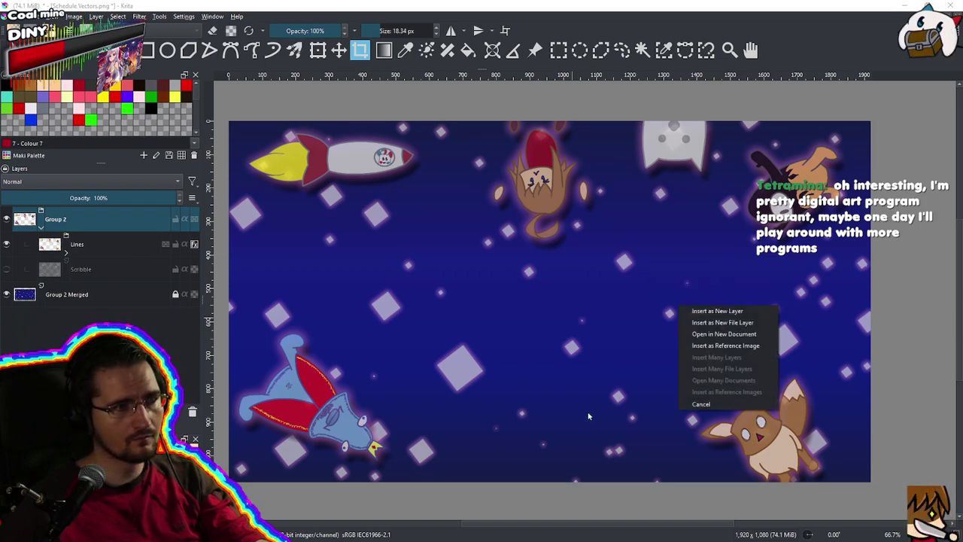
left_click(763, 316)
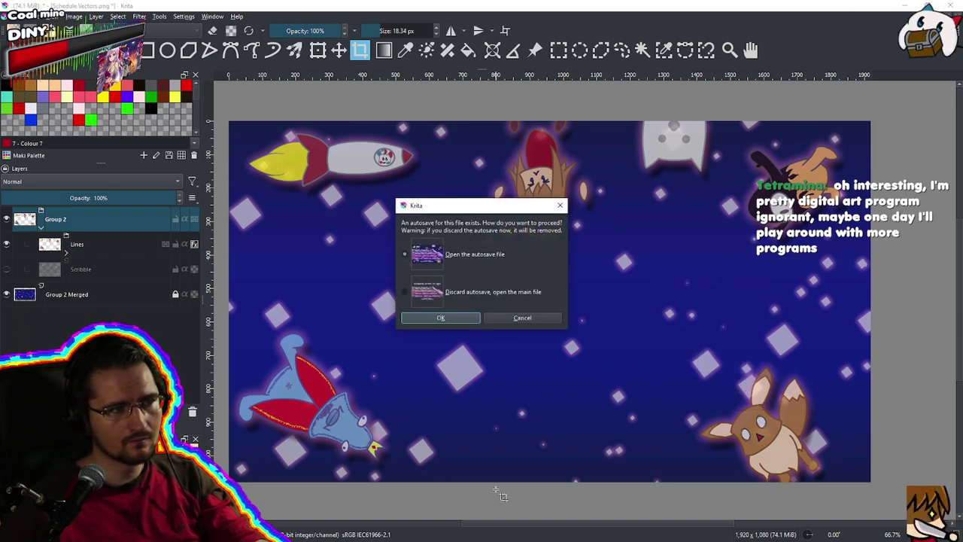
left_click(494, 298)
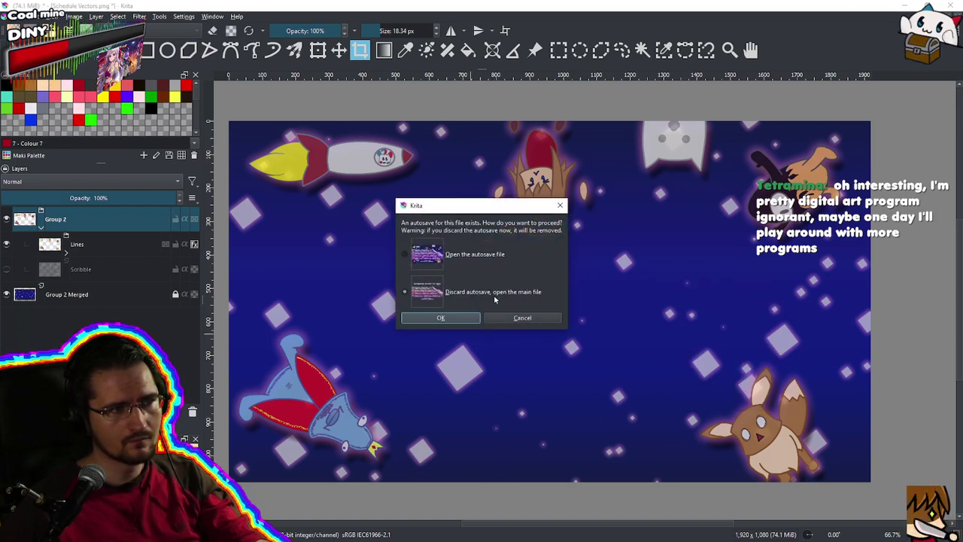
left_click(447, 322)
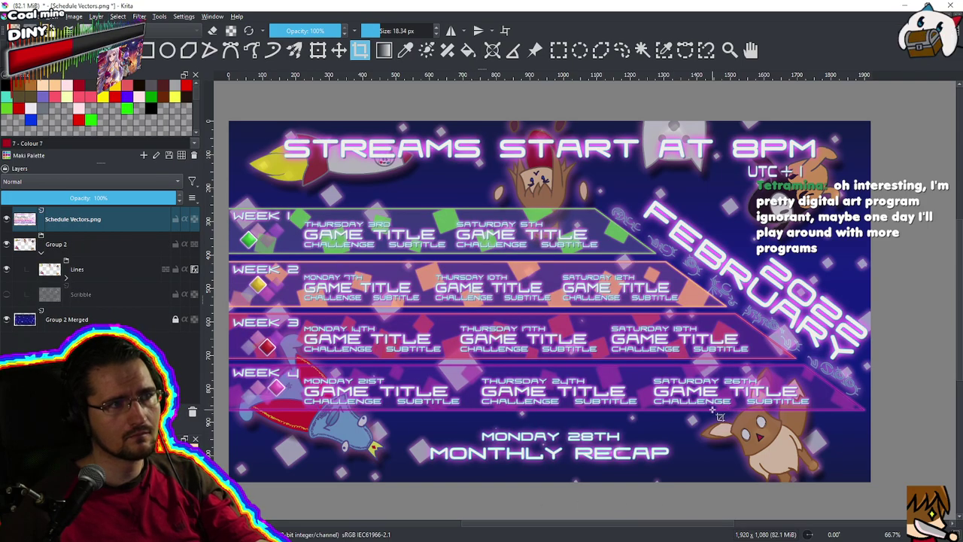
Select the heading and "UTC + 1" area with a rectangle about 2,028 × 388 px and move it down slightly to about Y 55 px
scroll(712, 410, "down", 1)
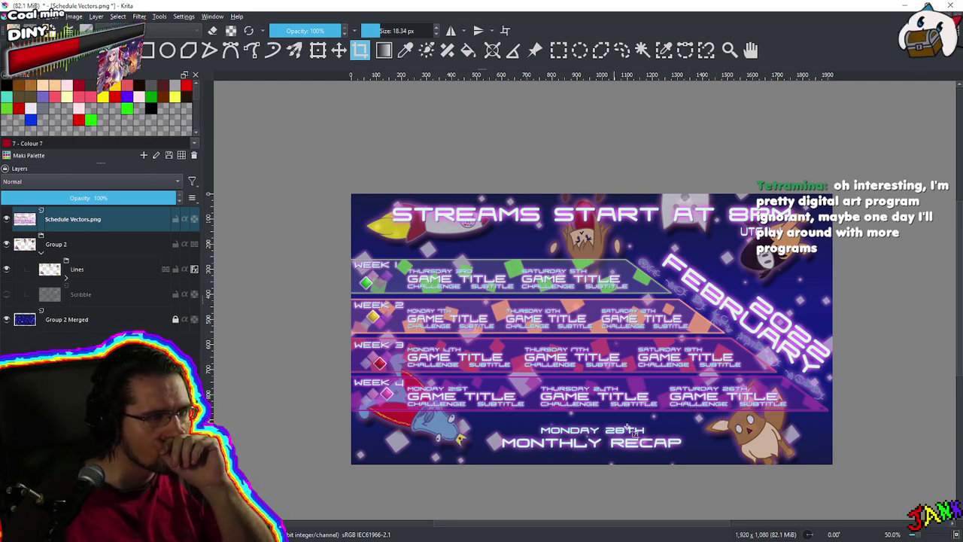
left_click(558, 50)
left_click_drag(342, 151, 852, 248)
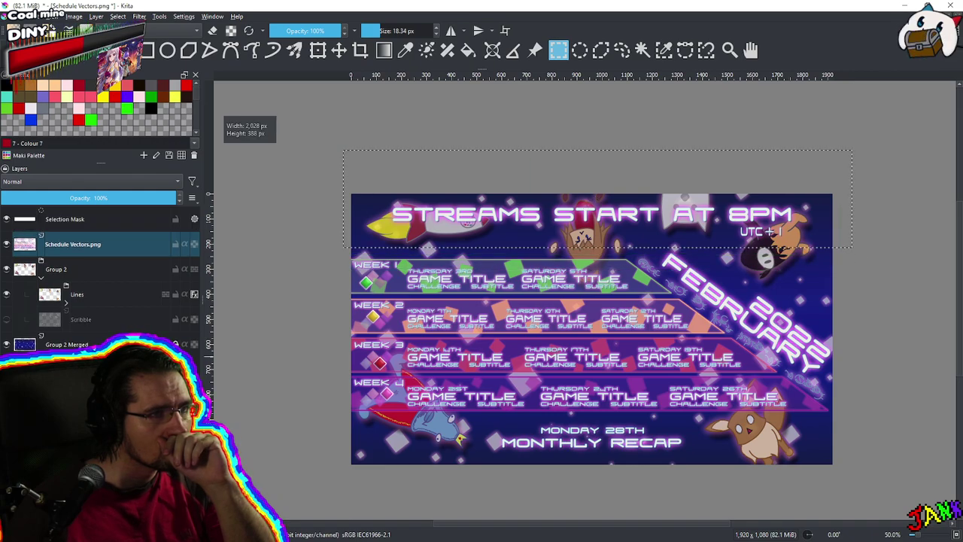
left_click(338, 50)
mouse_move(559, 220)
left_mouse_down()
mouse_move(559, 212)
mouse_move(559, 227)
left_mouse_up()
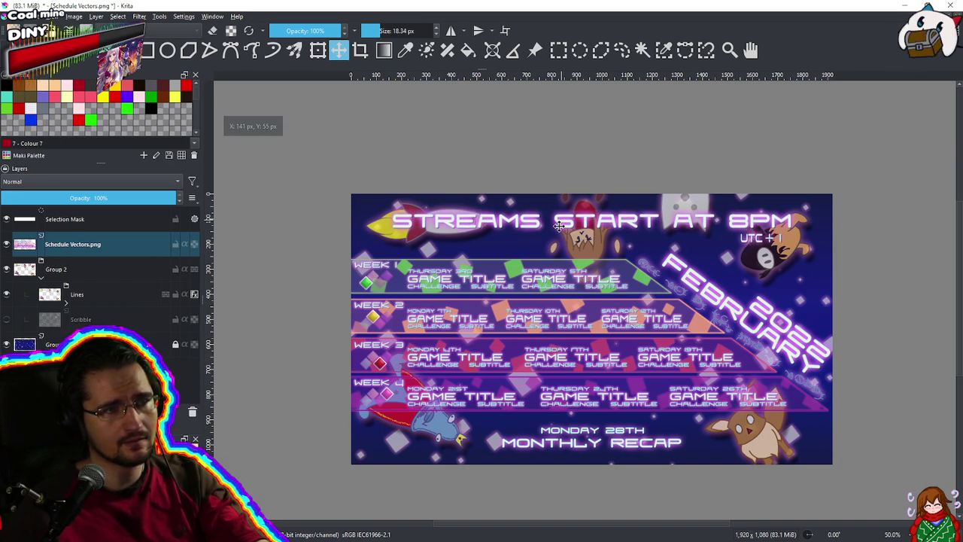
key("Return")
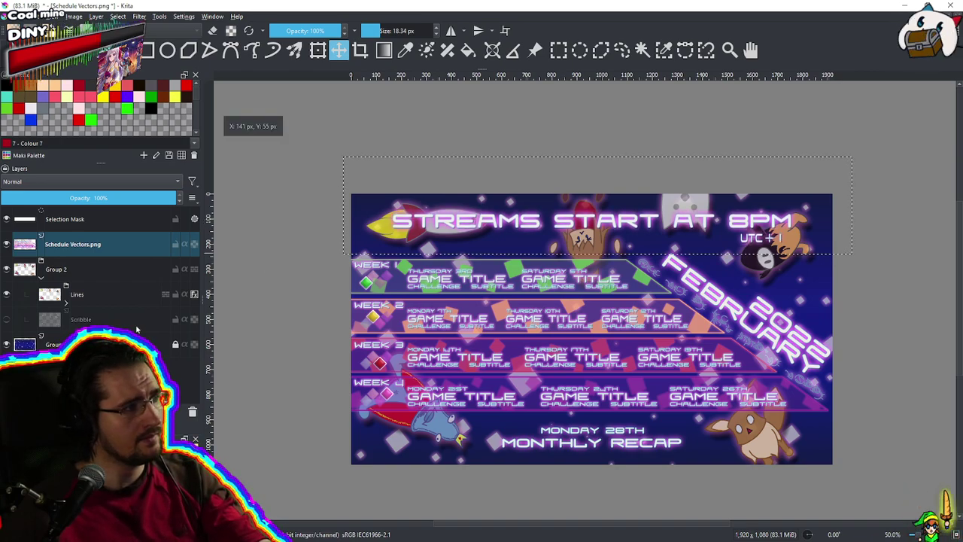
Expand the Lines group and clear the rectangular selection around the heading
left_click(122, 297)
left_click(66, 302)
scroll(90, 365, "down", 2)
scroll(113, 369, "down", 1)
left_click(113, 371)
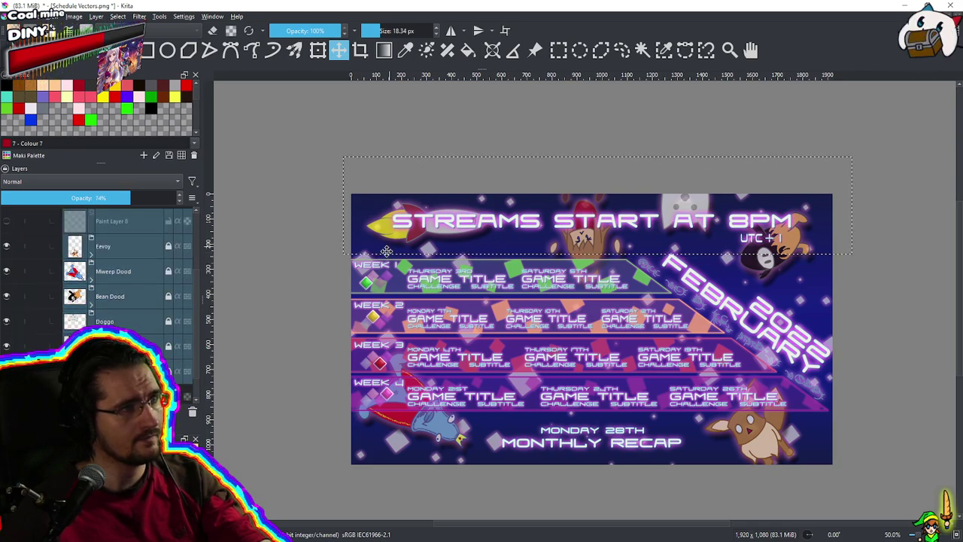
left_click(559, 51)
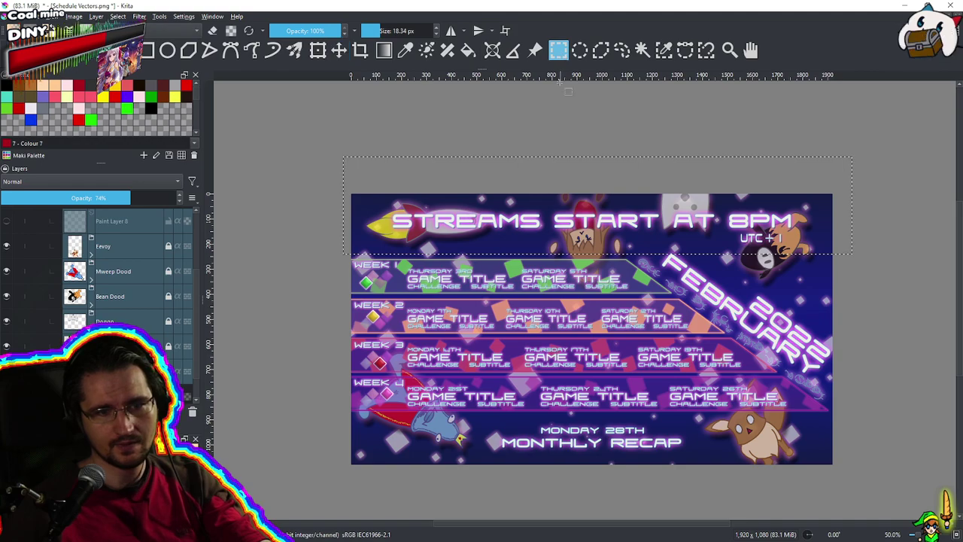
left_click(548, 134)
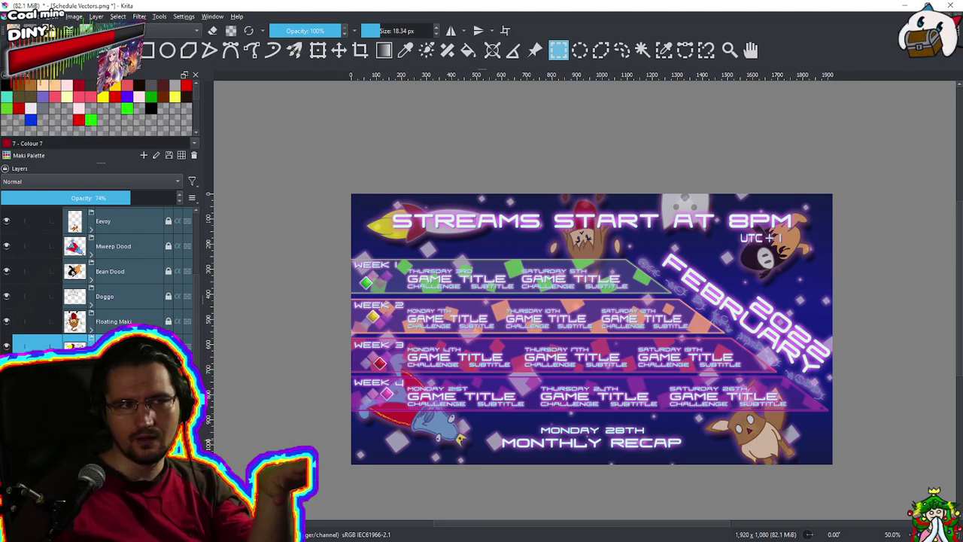
Compare the artwork with the Schedule Vectors.png layer hidden and shown, and inspect how the text overlaps the characters
scroll(39, 211, "up", 3)
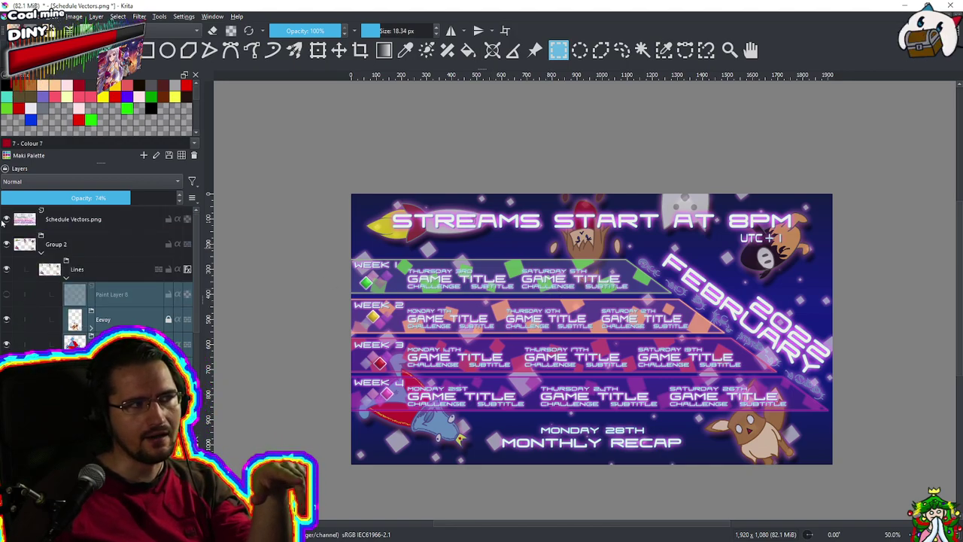
left_click(3, 221)
left_click(3, 222)
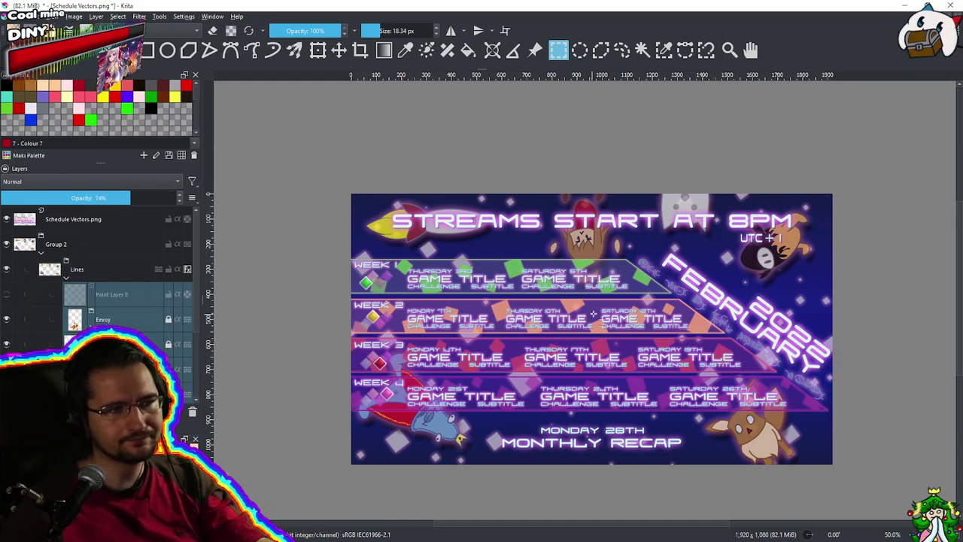
scroll(615, 305, "up", 2)
scroll(615, 304, "down", 1)
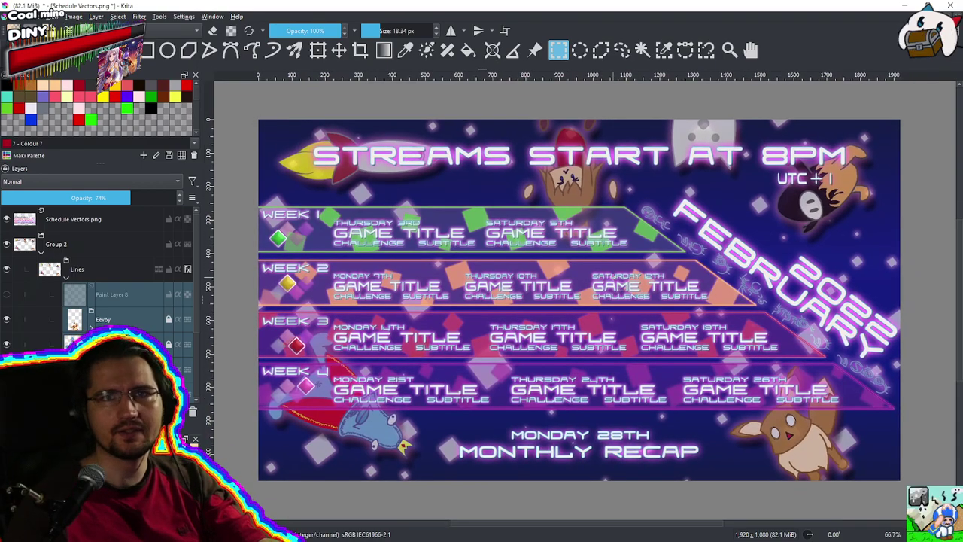
scroll(584, 275, "up", 1)
scroll(584, 275, "down", 1)
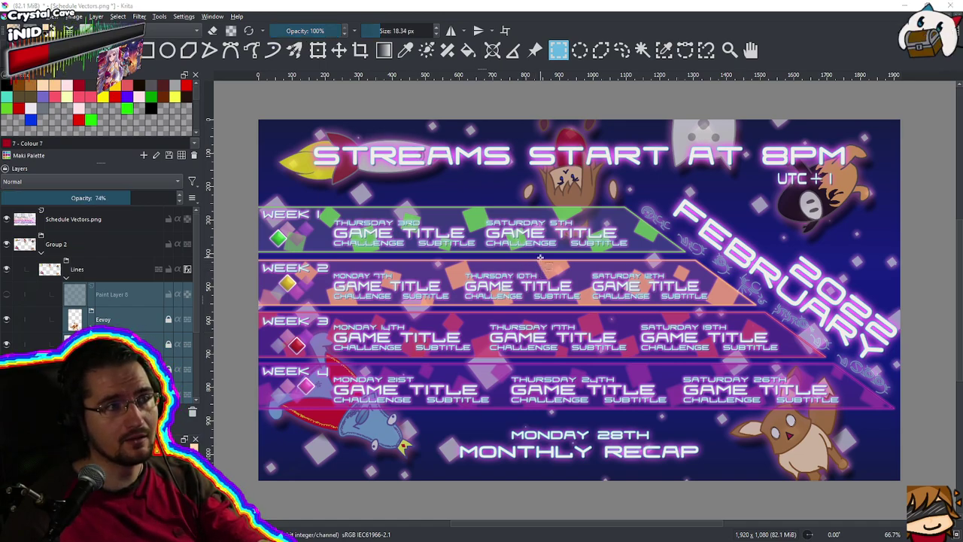
Unlock the rocket layer and move the rocket down and slightly left, between the heading and the Week 1 band
scroll(165, 301, "down", 3)
left_click(170, 346)
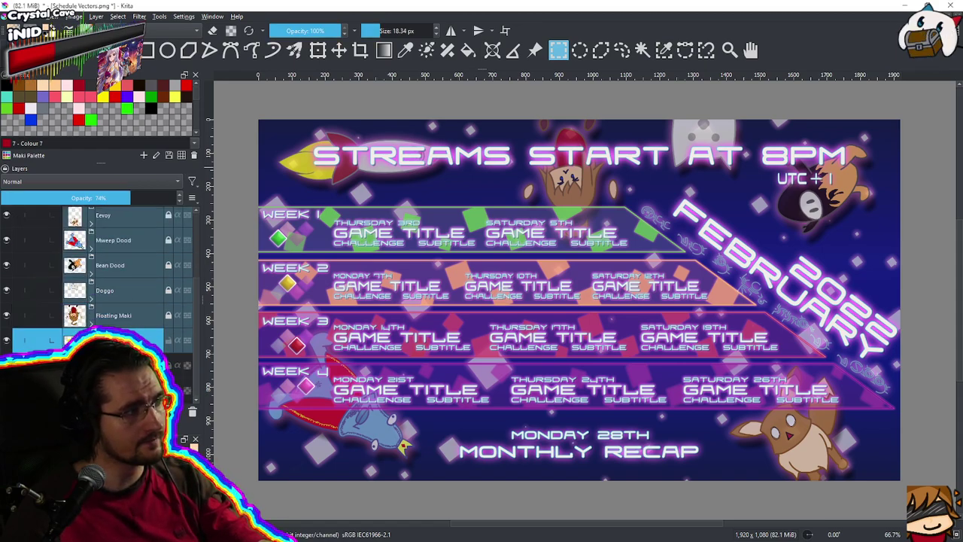
left_click(339, 50)
left_click_drag(358, 193, 343, 223)
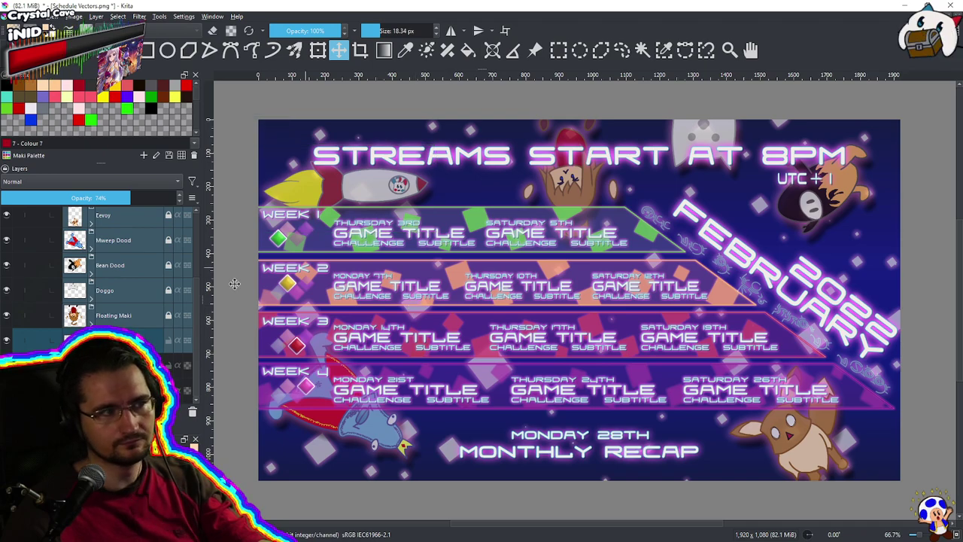
Unlock the Bean Dood group and move it down and slightly right, away from the "UTC + 1" text
left_click(116, 266)
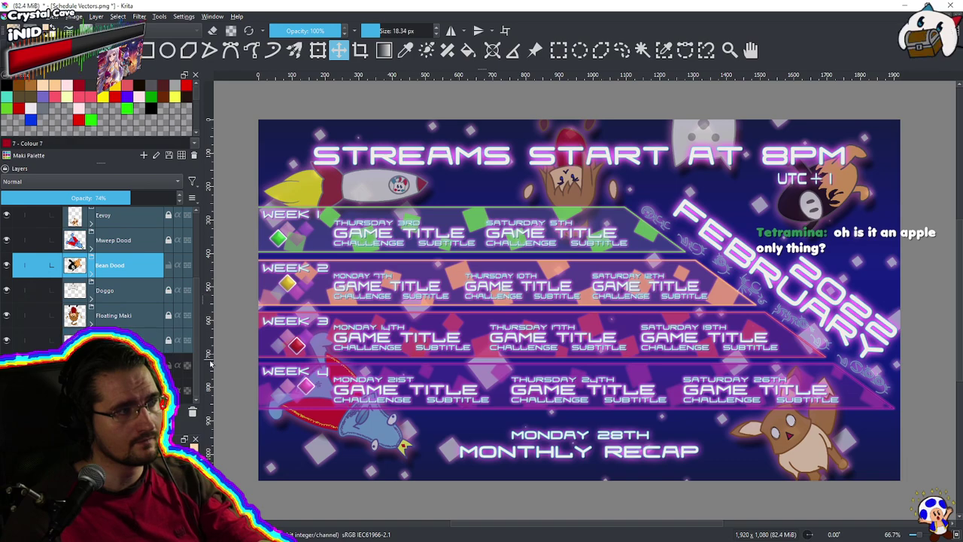
left_click_drag(843, 257, 852, 273)
left_click_drag(857, 280, 859, 281)
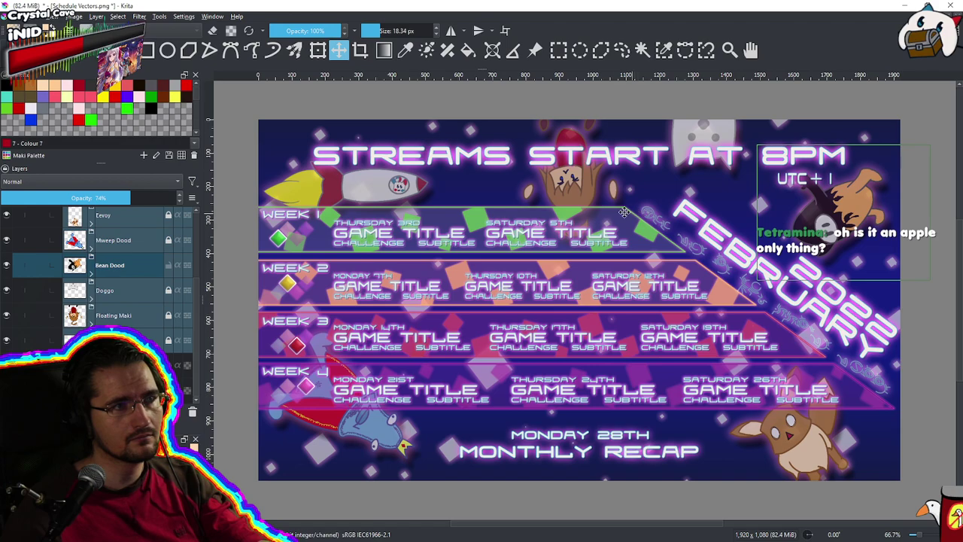
Unlock the Mweep Dood group and move it down and slightly left, further below the Week 4 band
left_click(273, 403)
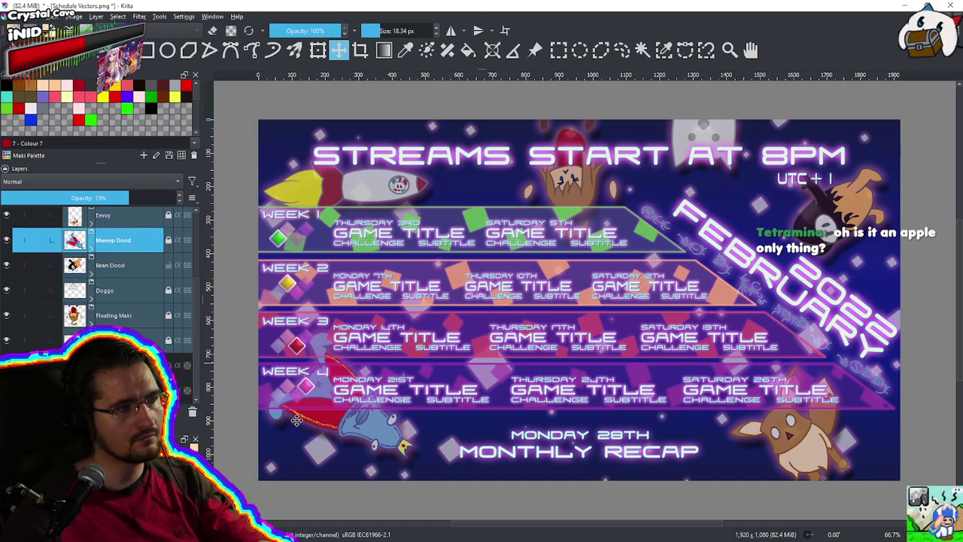
left_click(342, 442)
left_click(167, 242)
left_click(375, 454)
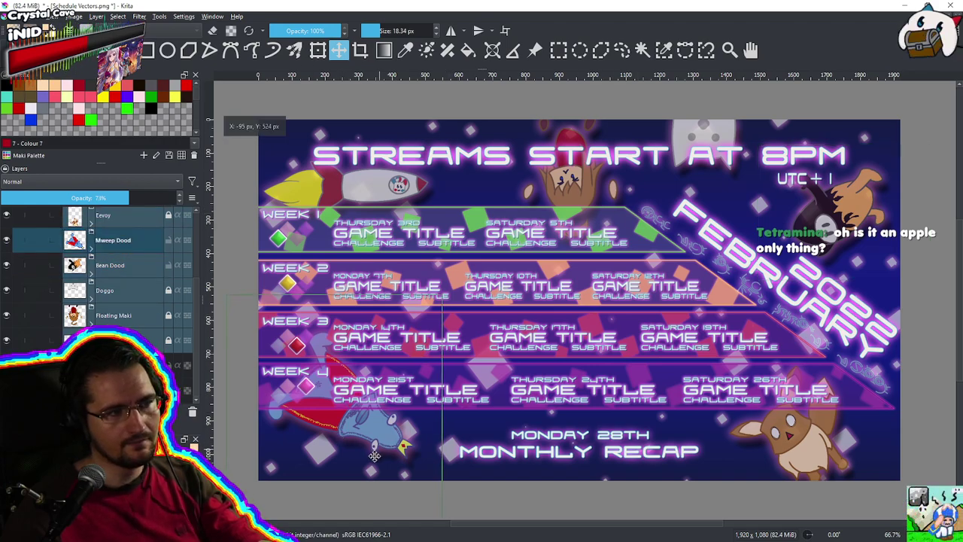
left_click_drag(374, 455, 367, 477)
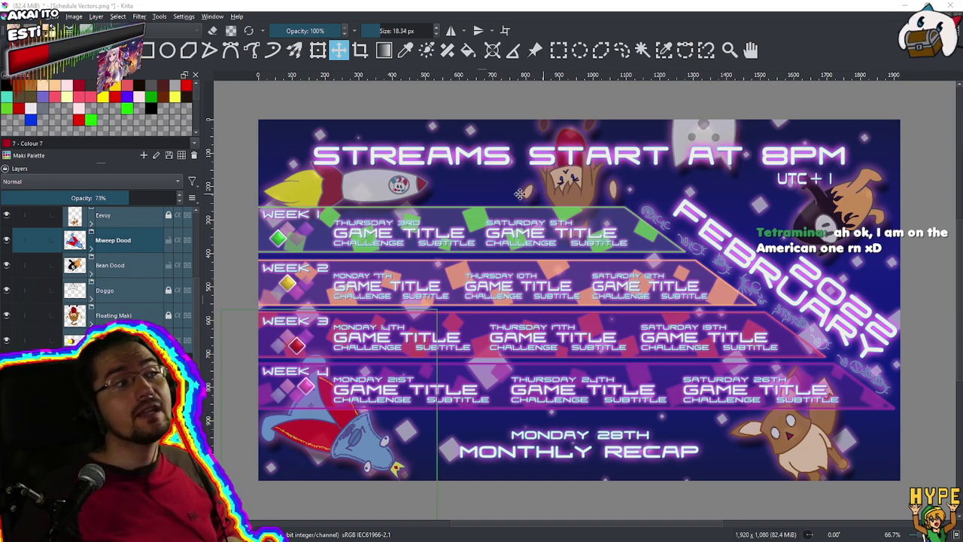
Move the Bean Dood group left and slightly down, between "UTC + 1" and the slanted February 2022 title
scroll(93, 264, "up", 2)
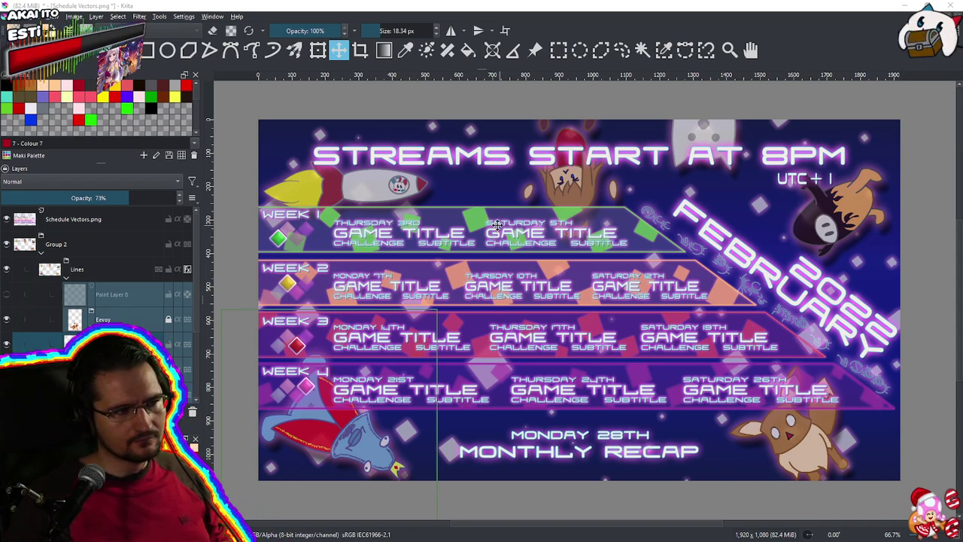
mouse_move(195, 241)
left_mouse_down()
mouse_move(196, 287)
mouse_move(194, 232)
left_mouse_up()
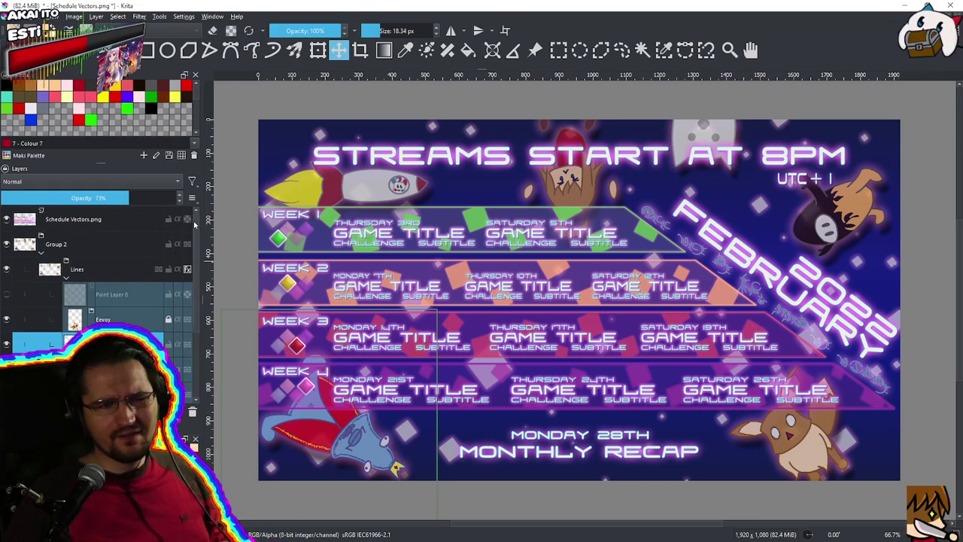
left_click(66, 278)
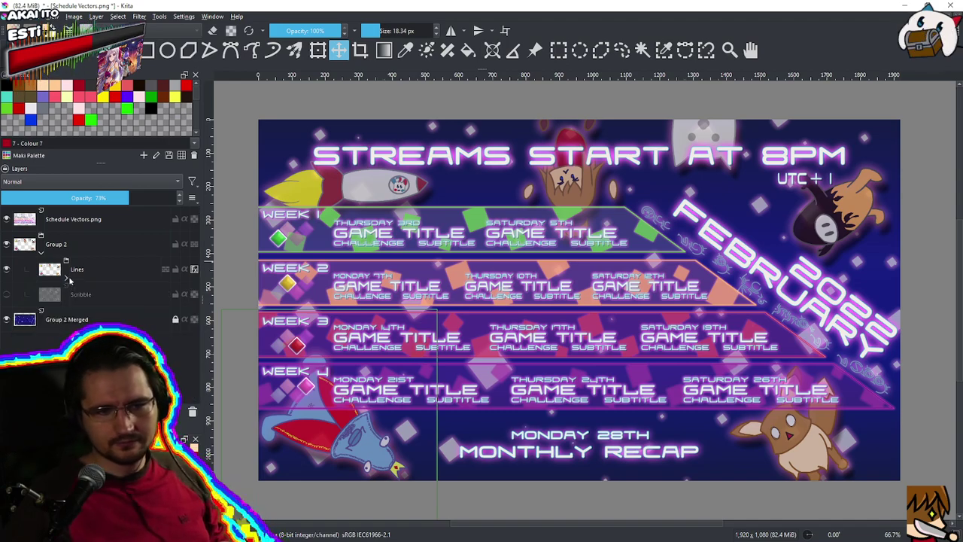
mouse_move(69, 280)
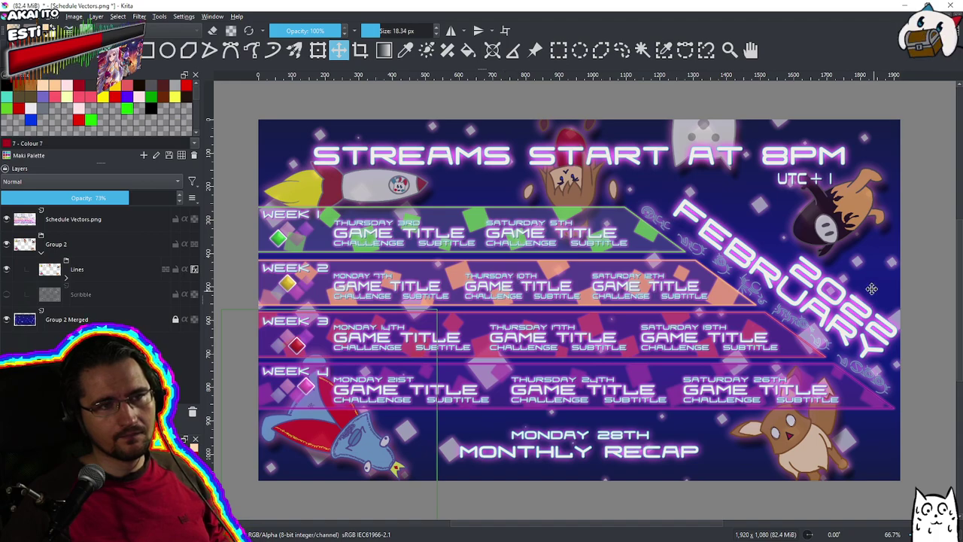
left_click(68, 277)
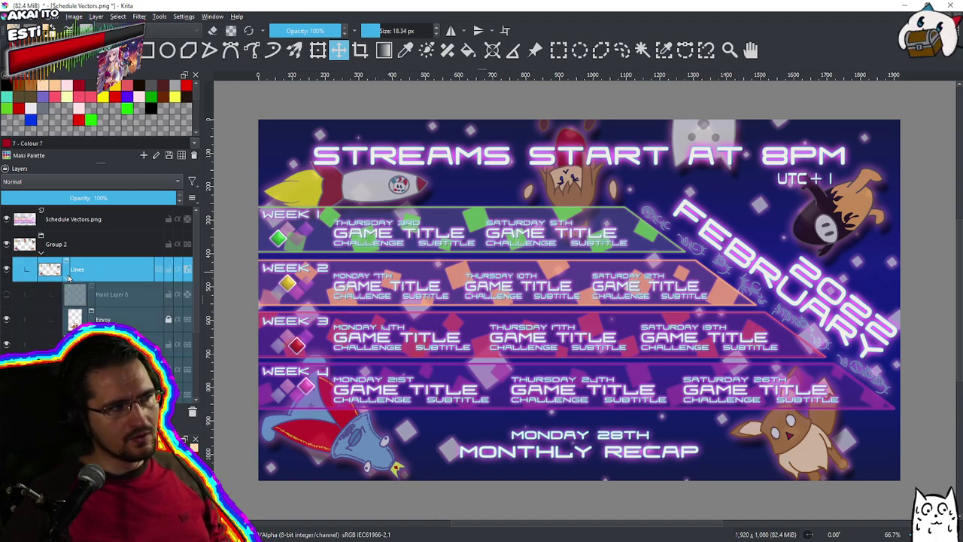
scroll(81, 295, "down", 2)
left_click(110, 319)
left_click_drag(844, 222, 826, 240)
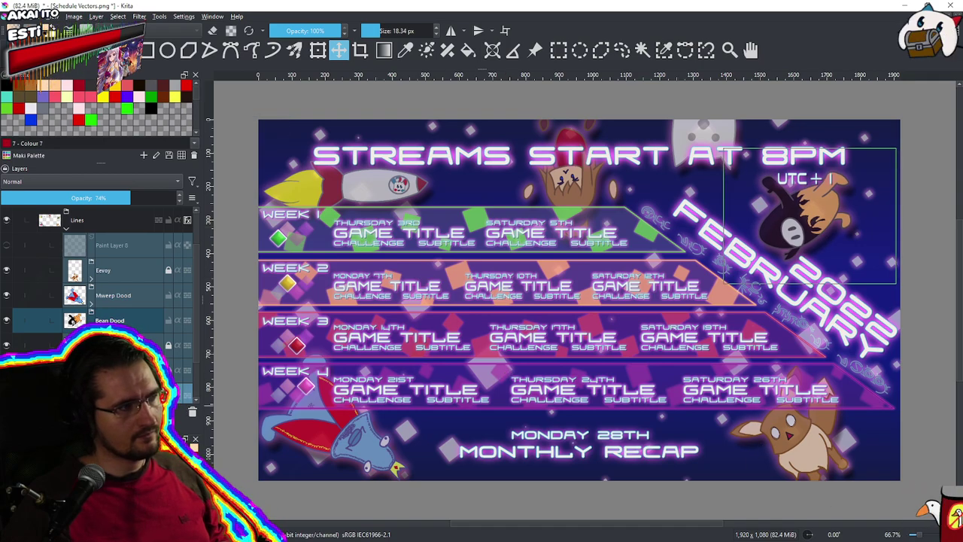
Unlock the Eevoy group, lower it to about X 1,322, Y 254 px, then rotate it counter-clockwise and shift it left
left_click(113, 270)
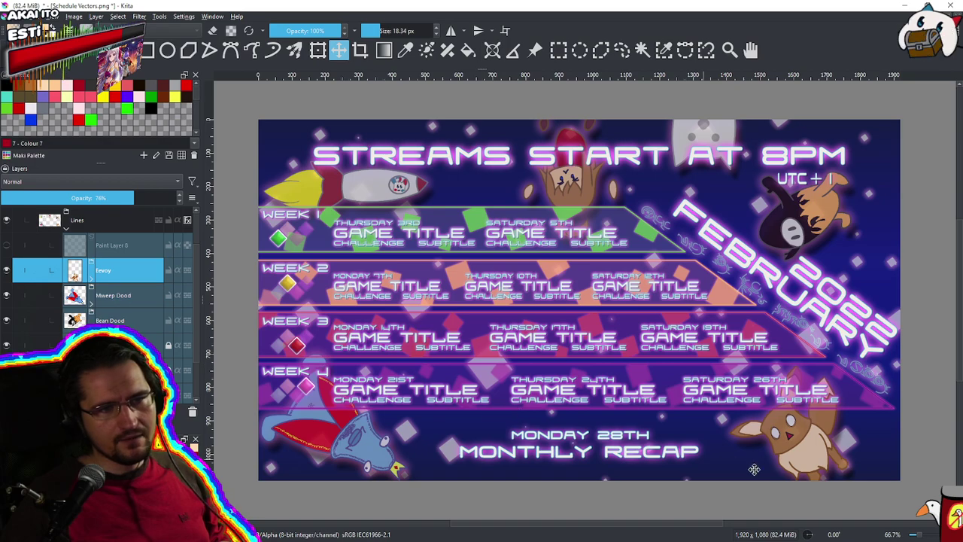
mouse_move(789, 472)
left_mouse_down()
mouse_move(794, 486)
mouse_move(785, 486)
left_mouse_up()
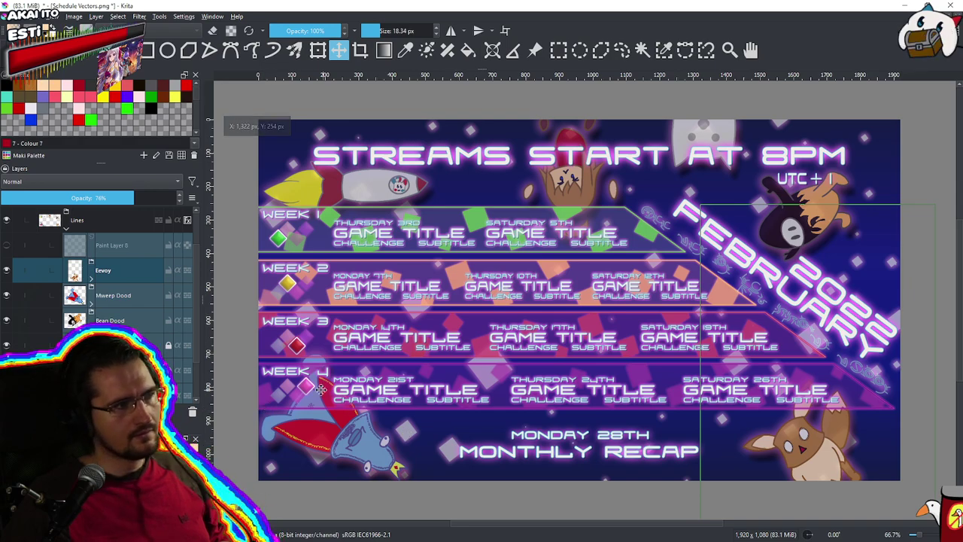
left_click(317, 50)
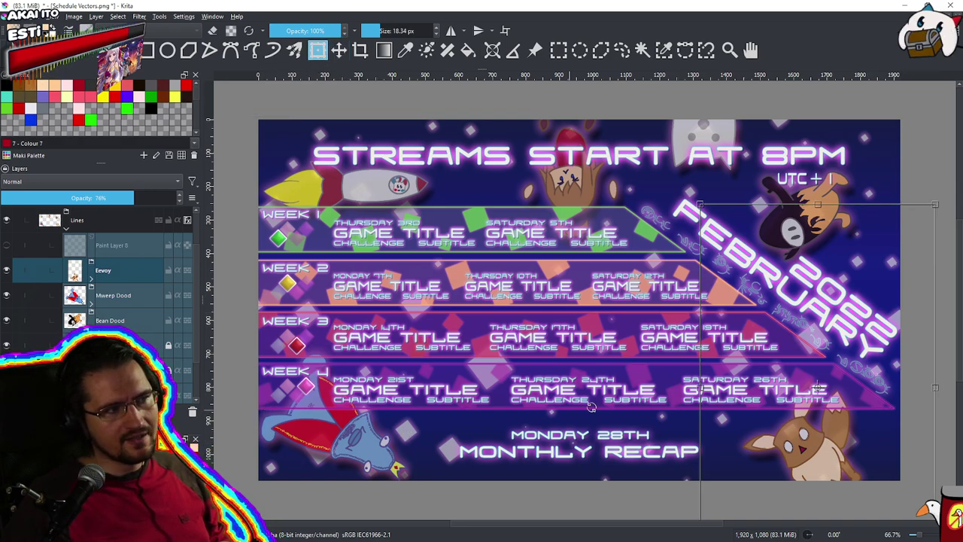
left_click_drag(634, 395, 622, 427)
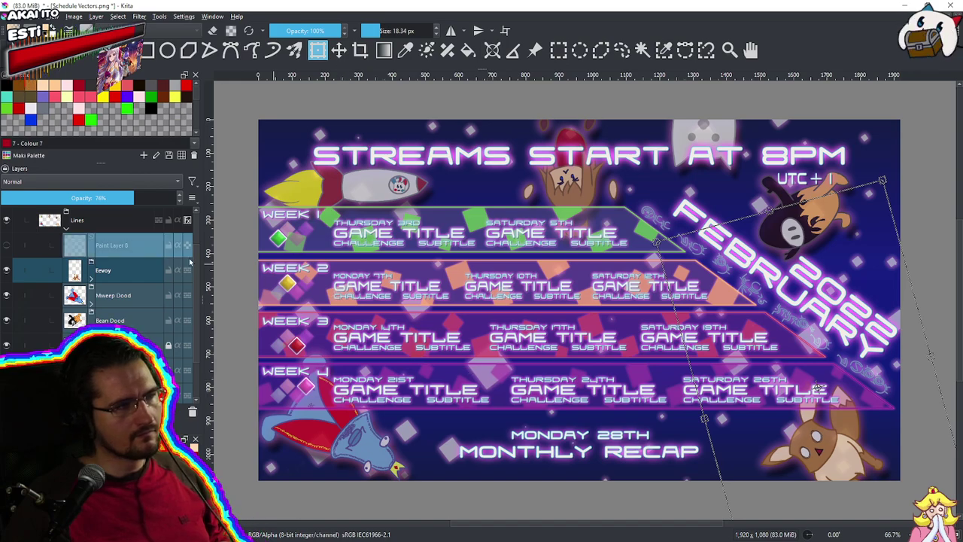
key("Return")
left_click_drag(846, 412, 829, 410)
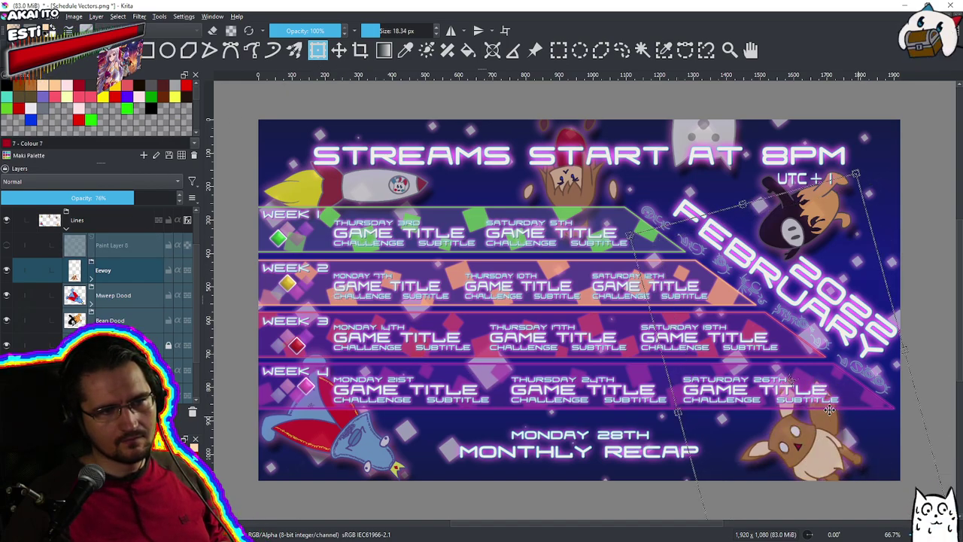
key("Return")
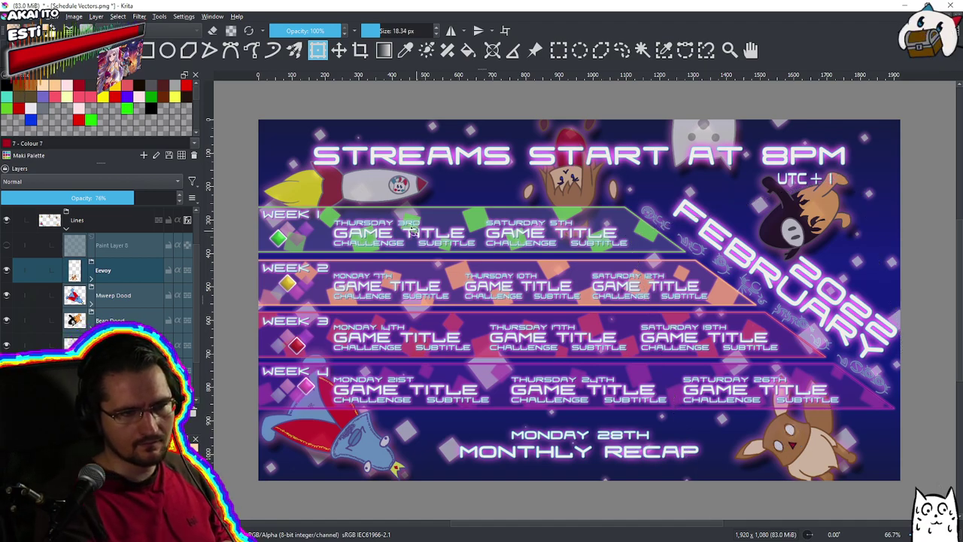
Move the rotated Eevoy group to about X 1,338, Y 173 px and collapse the Lines group
left_click(338, 50)
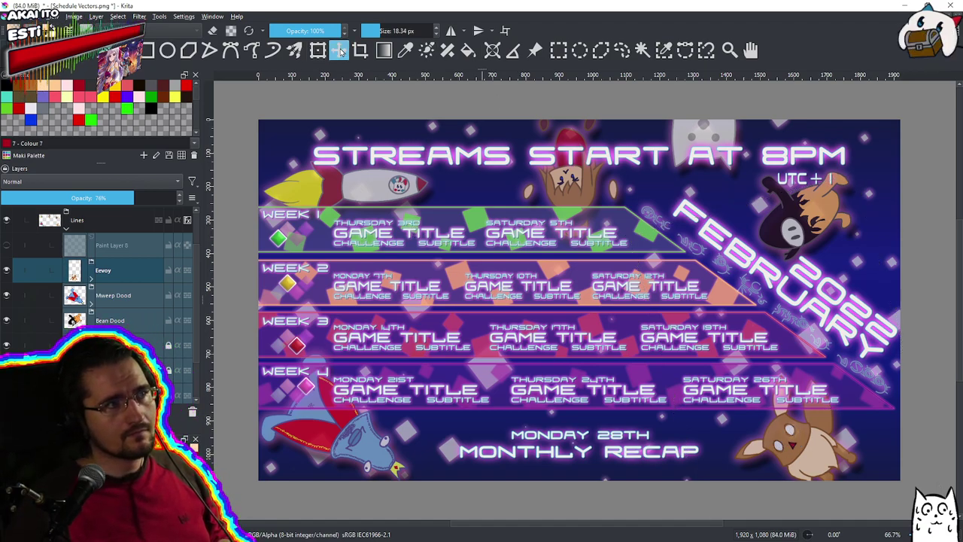
left_click_drag(806, 416, 804, 421)
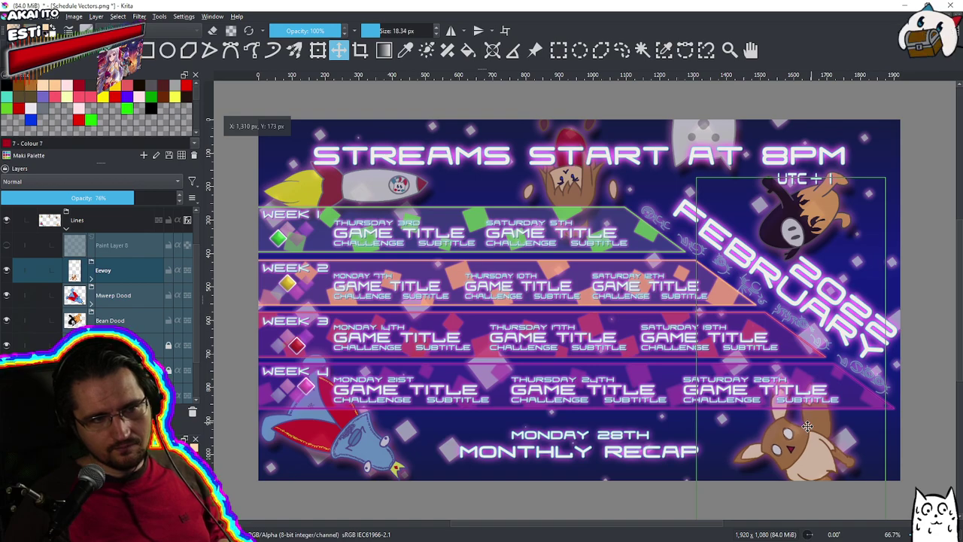
left_click(126, 247)
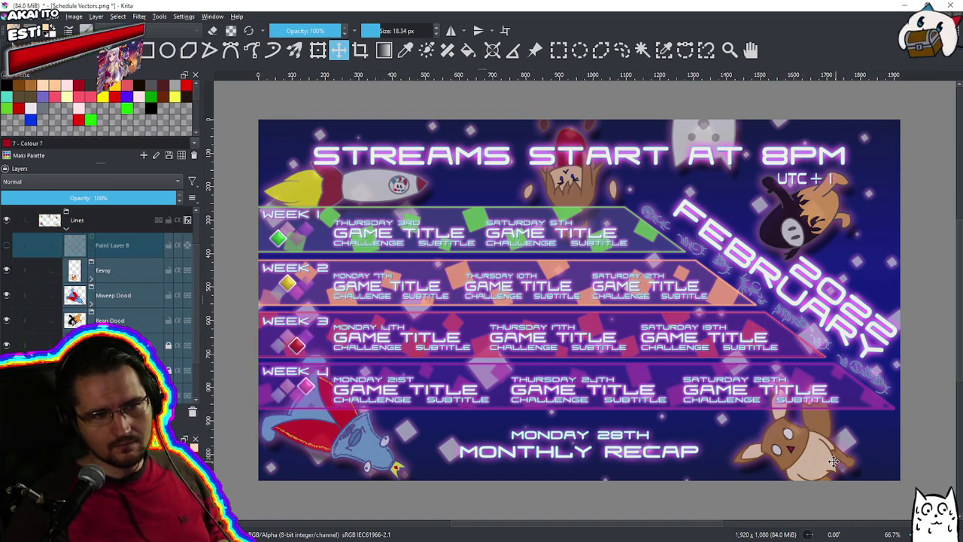
left_click(133, 274)
left_click(831, 441)
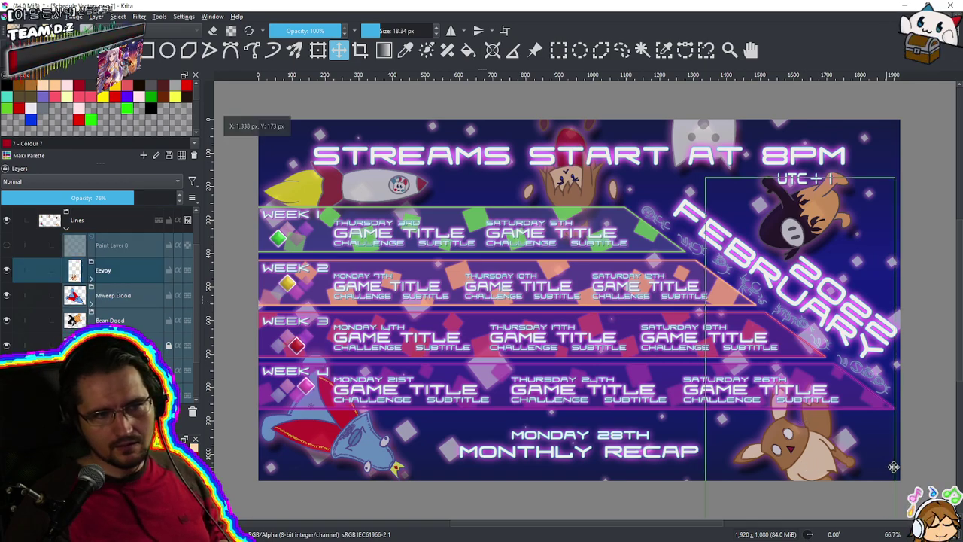
left_click(104, 226)
left_click(66, 228)
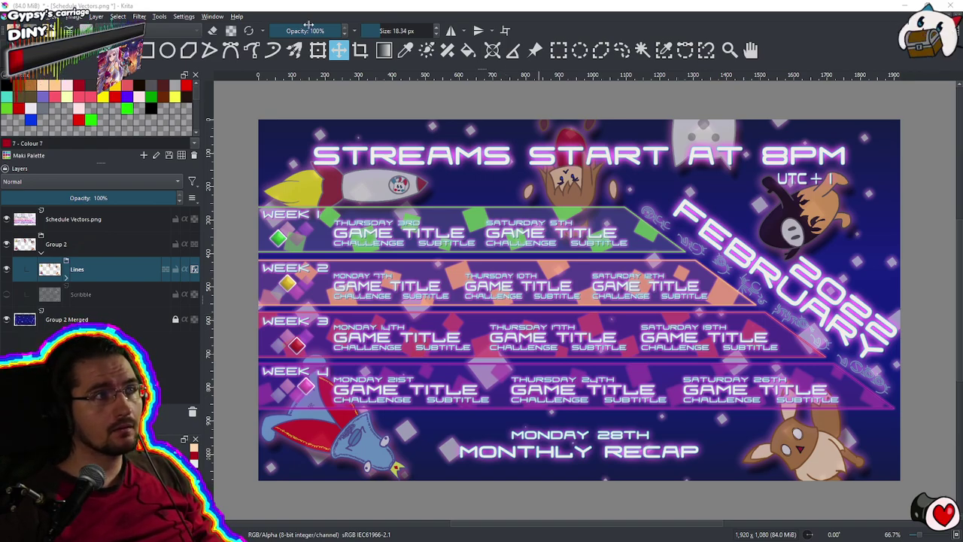
left_click(14, 16)
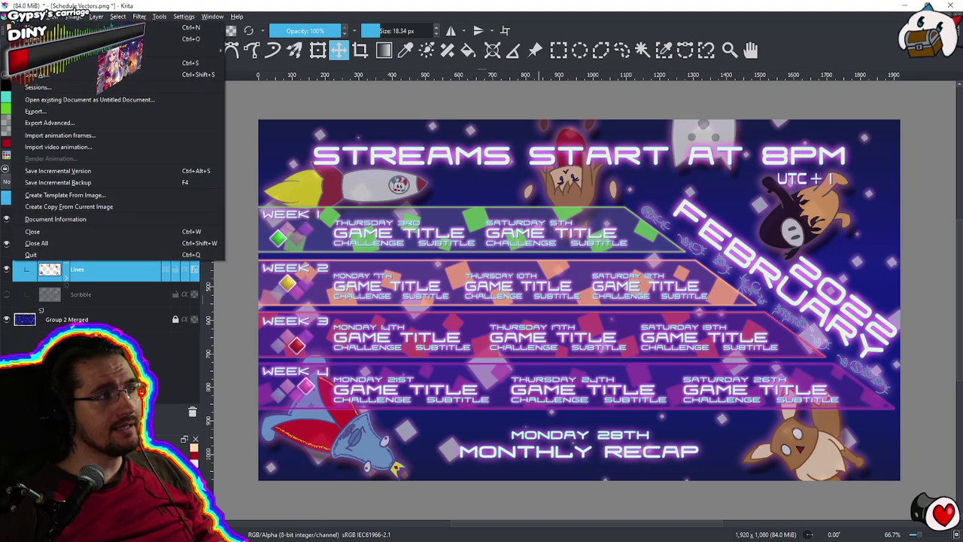
left_click(30, 63)
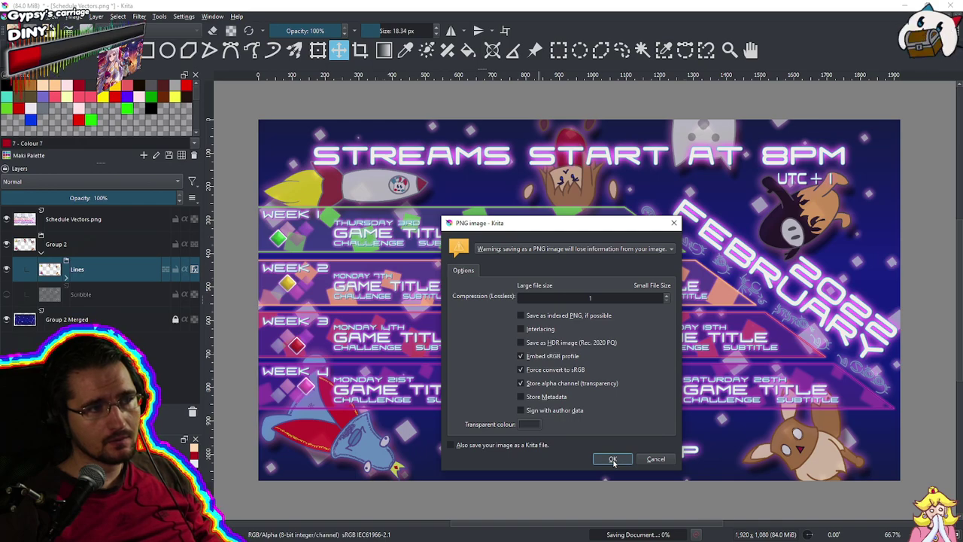
left_click(661, 460)
Export the complete schedule artwork to the February 2022 folder as a Krita document (*.kra) named "February 2022"
left_click(17, 17)
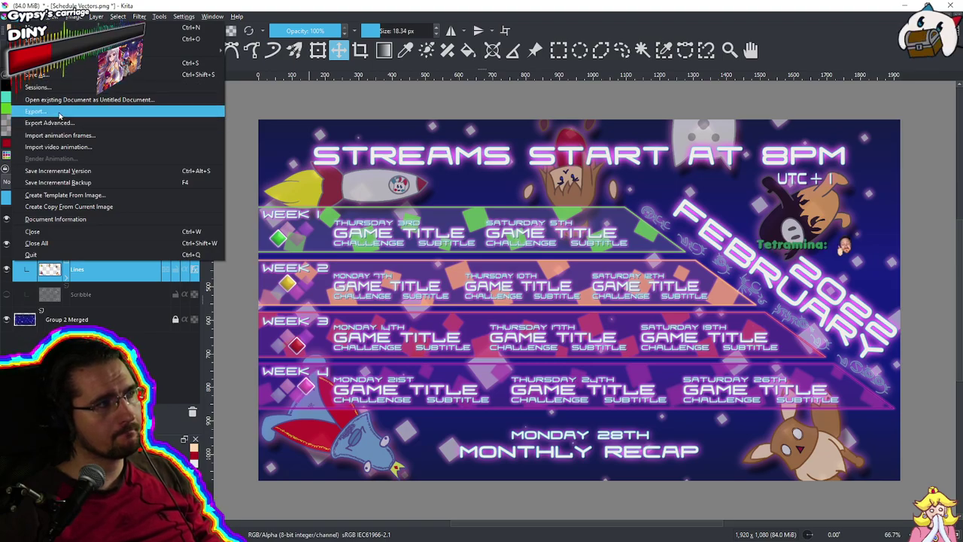
left_click(60, 112)
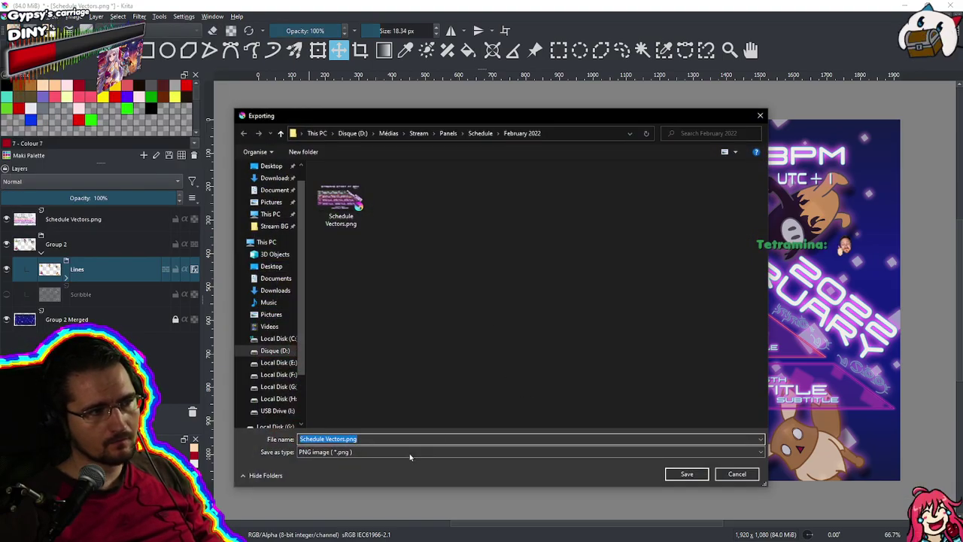
left_click(410, 454)
left_click(404, 454)
left_click(463, 440)
left_click(343, 439)
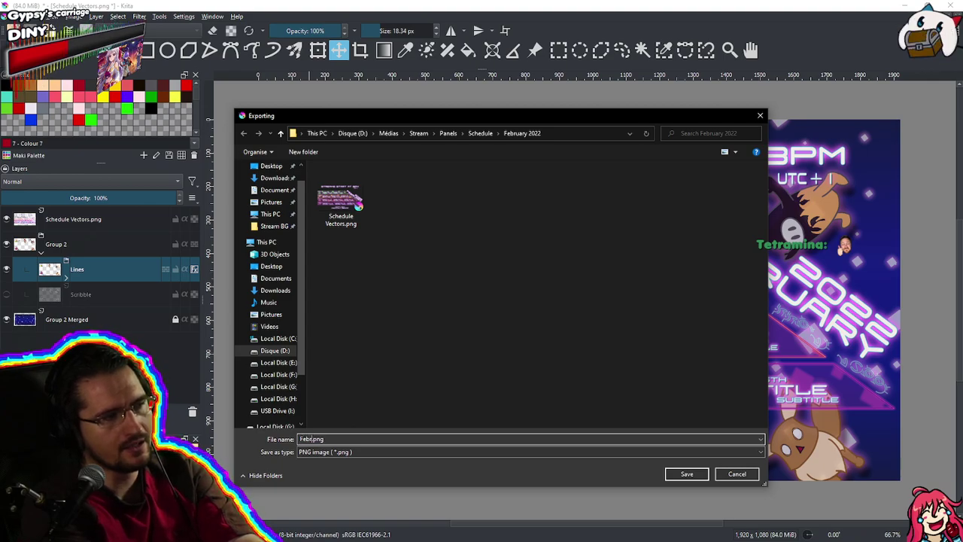
type("February 2022")
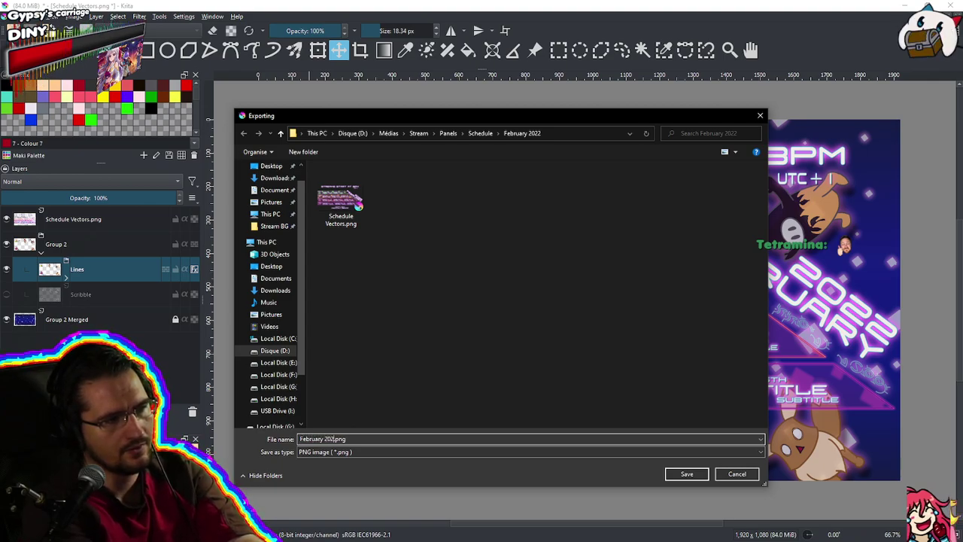
left_click(366, 454)
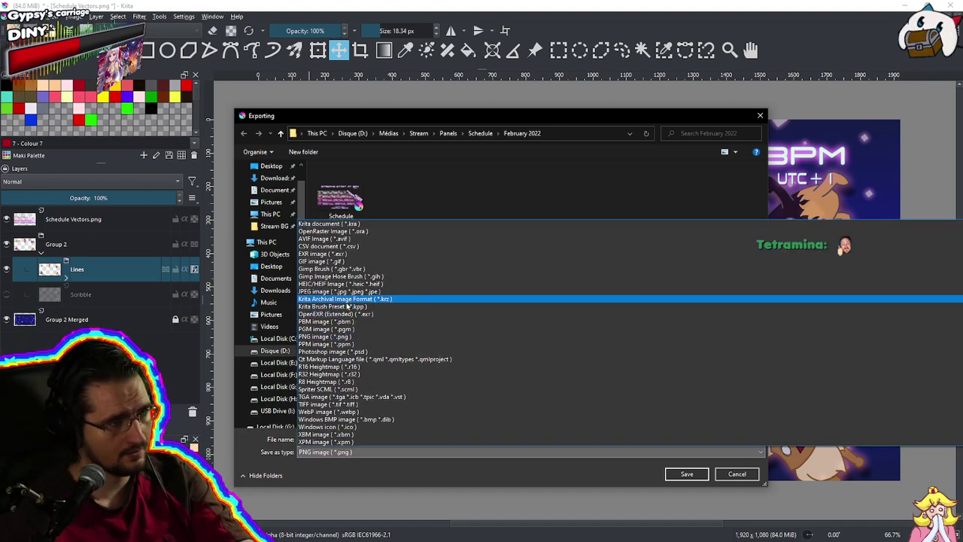
left_click(360, 223)
left_click(686, 472)
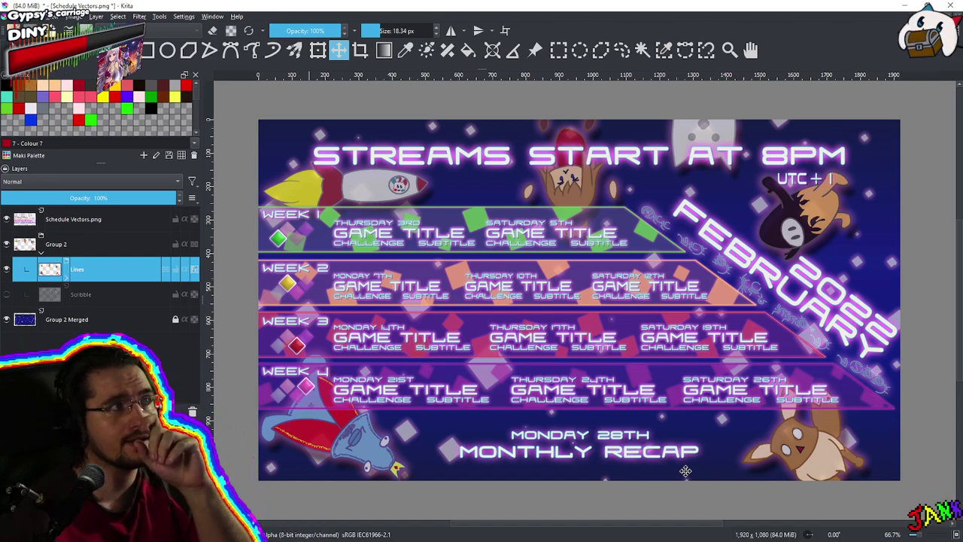
Hide the Schedule Vectors.png layer and export the characters and starry backdrop as a PNG named "Schedule Background"
left_click(643, 314)
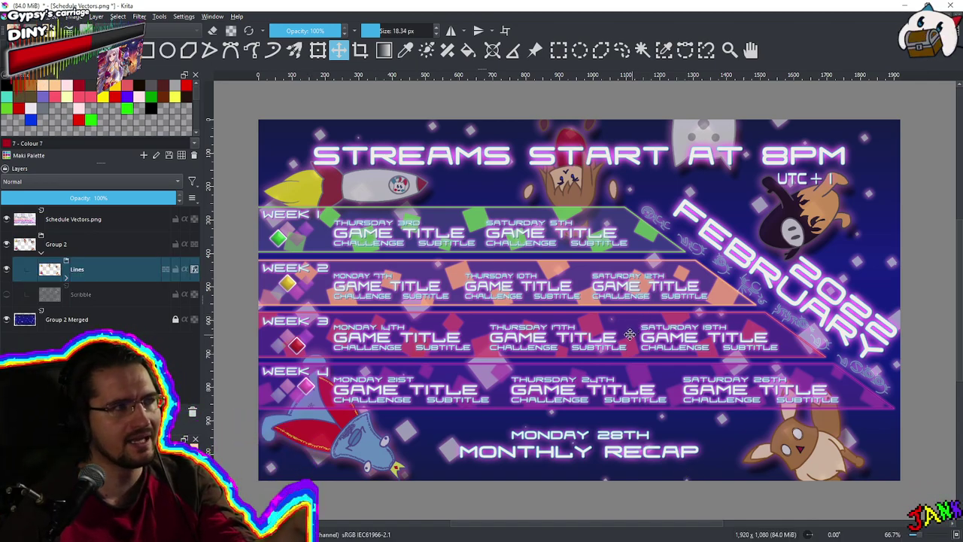
left_click(6, 219)
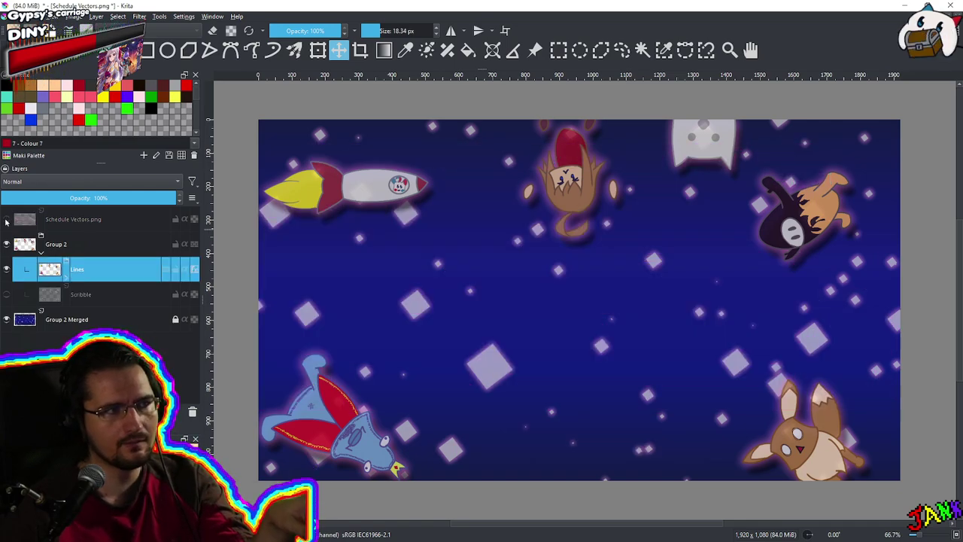
left_click(13, 16)
left_click(37, 112)
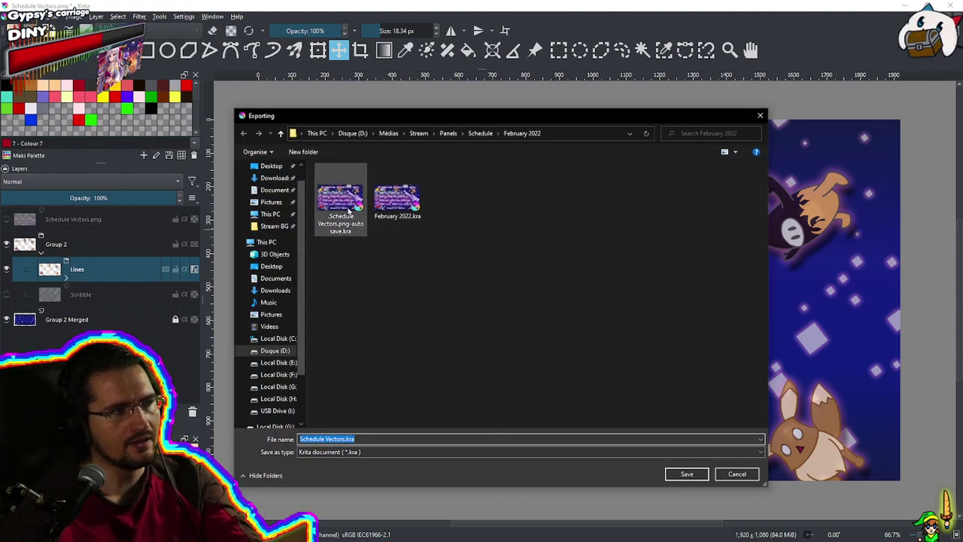
left_click(363, 451)
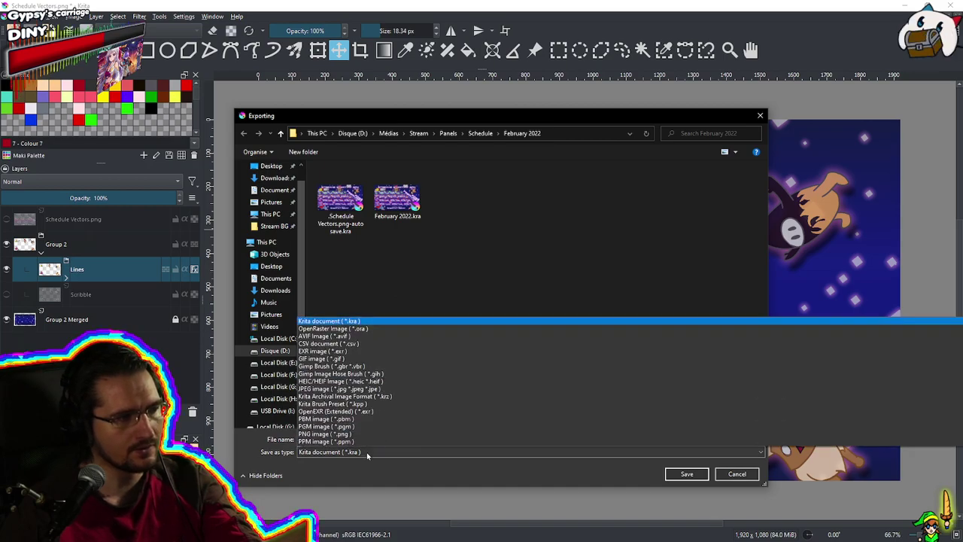
left_click(365, 339)
left_click(364, 440)
left_click(338, 439)
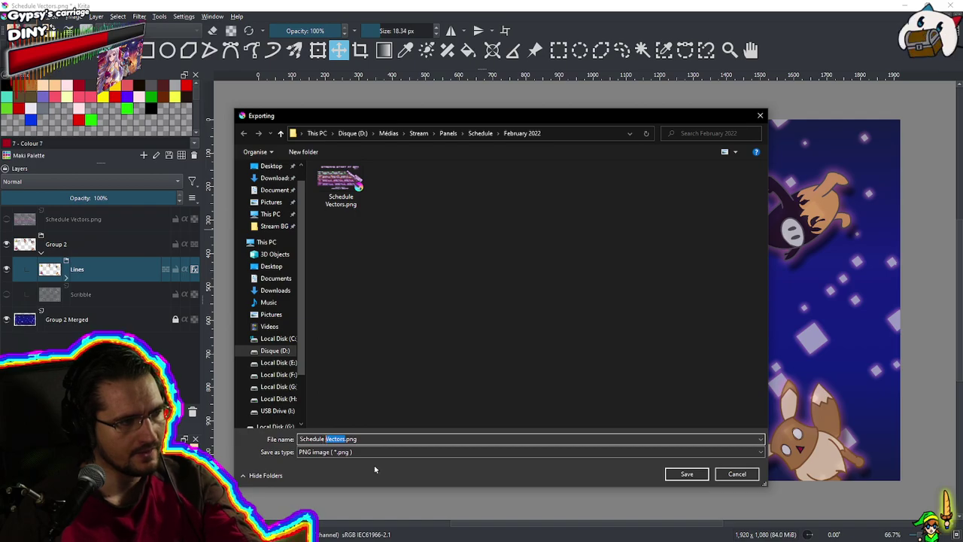
type("Background")
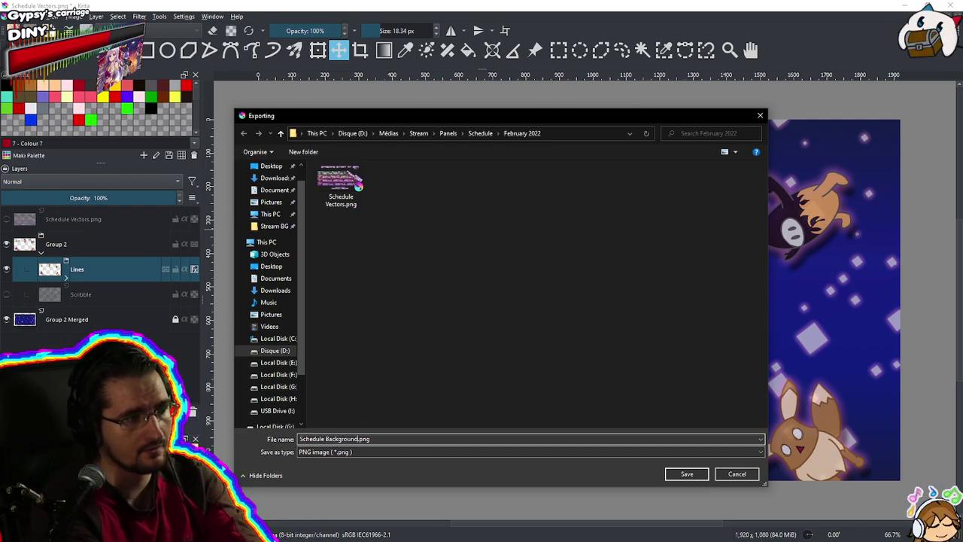
key("Return")
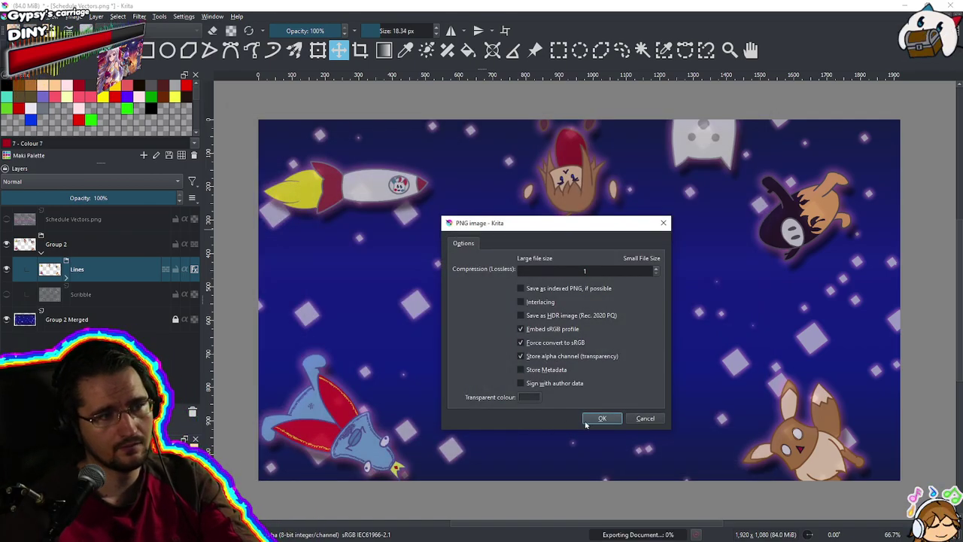
left_click(593, 421)
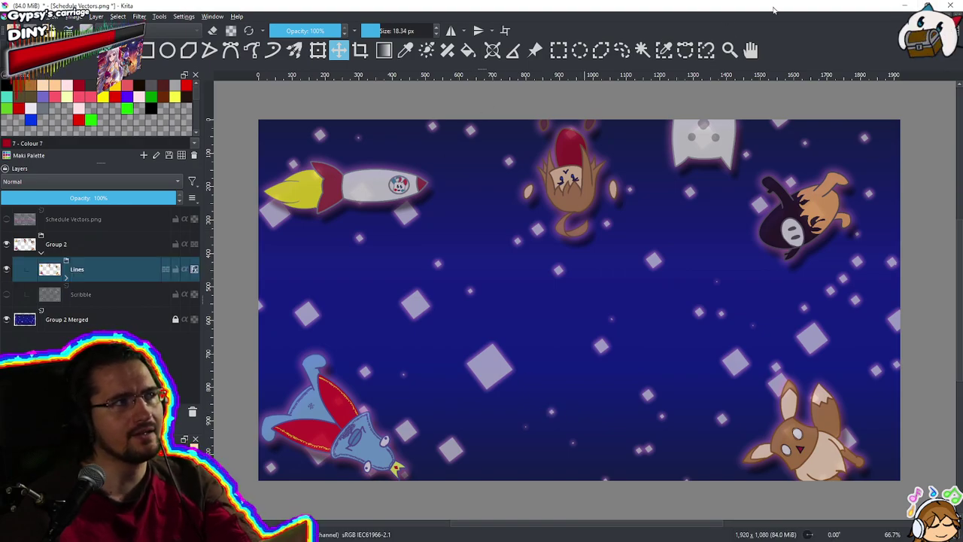
Save the open Schedule Vectors.png document with its schedule text layer hidden
left_click(16, 17)
left_click(45, 65)
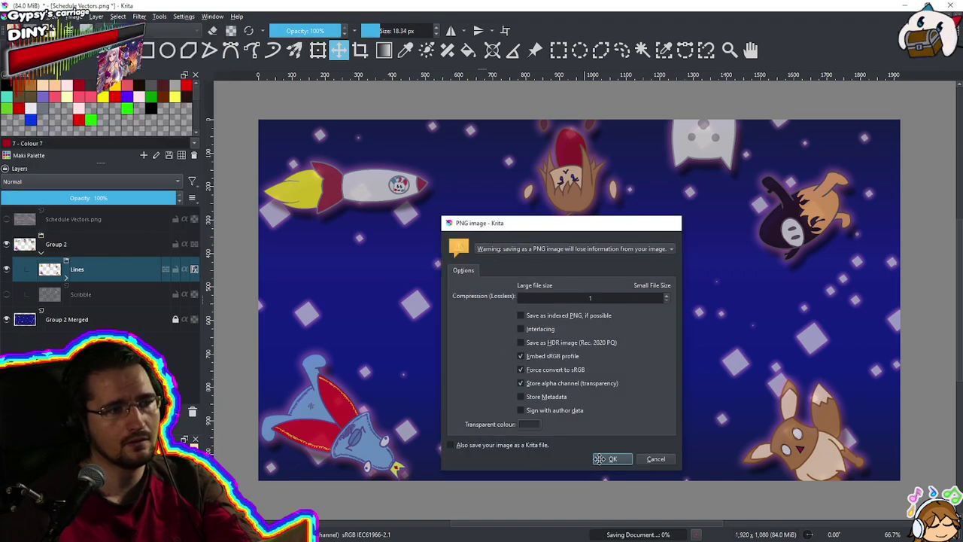
key("Return")
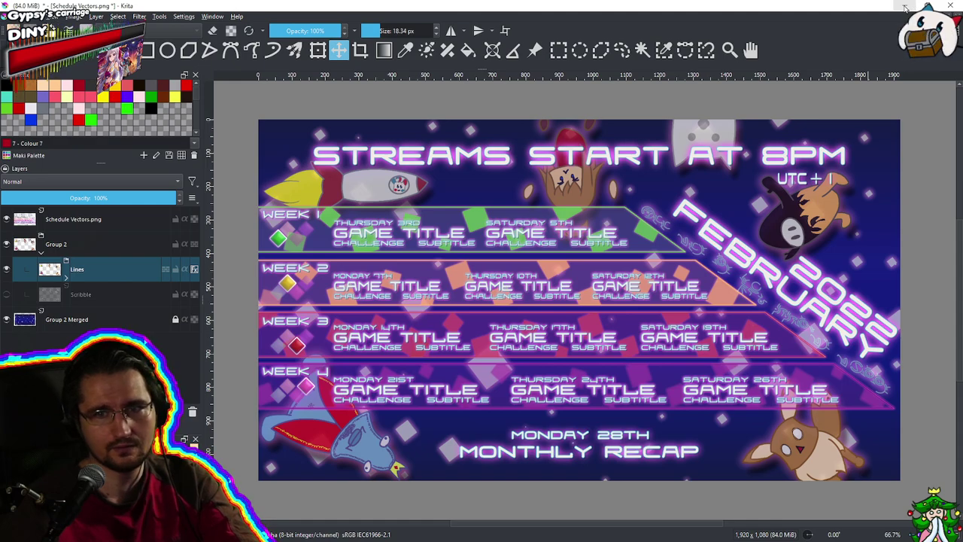
key("ctrl+shift+z")
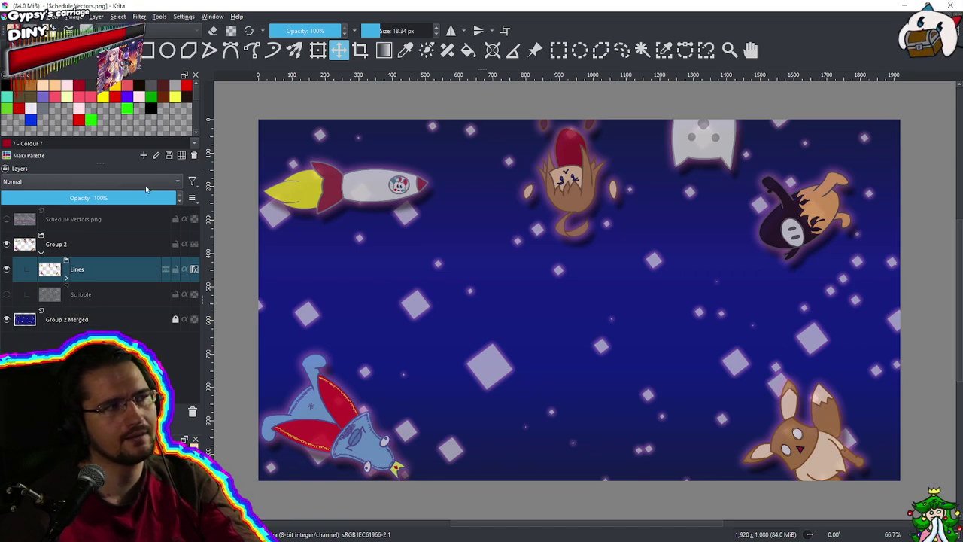
Hide Group 2 and Group 2 Merged, show the Schedule Vectors.png layer, and save the document as PNG
left_click(6, 245)
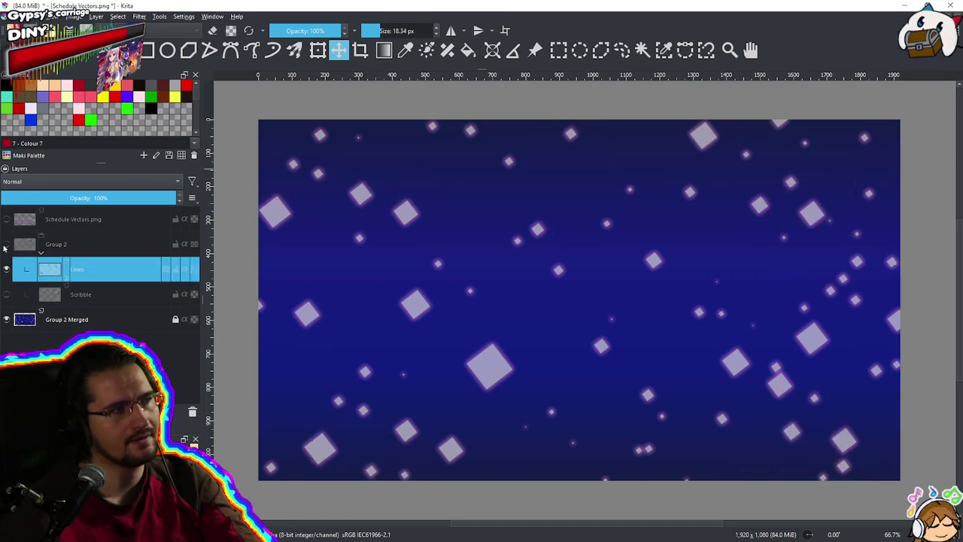
left_click(6, 319)
left_click(6, 219)
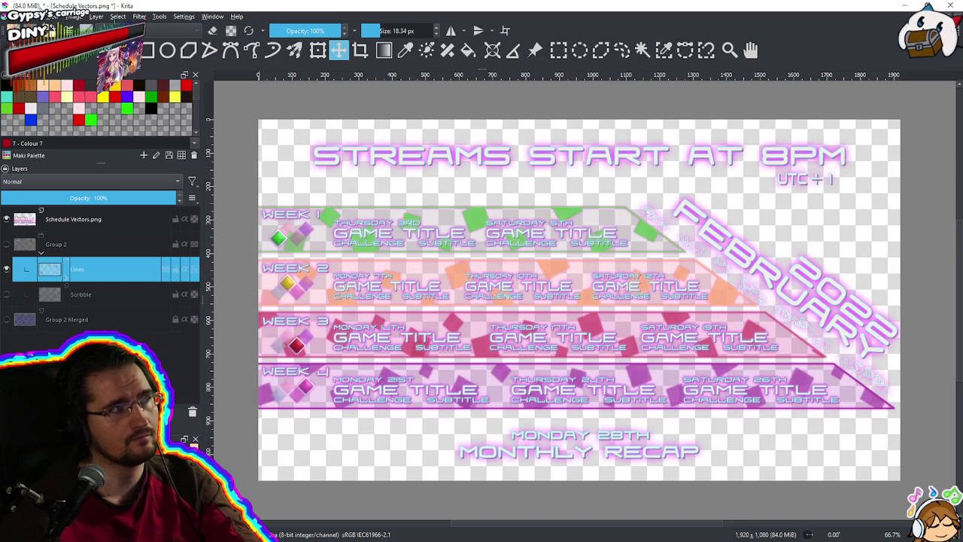
left_click(16, 17)
left_click(47, 63)
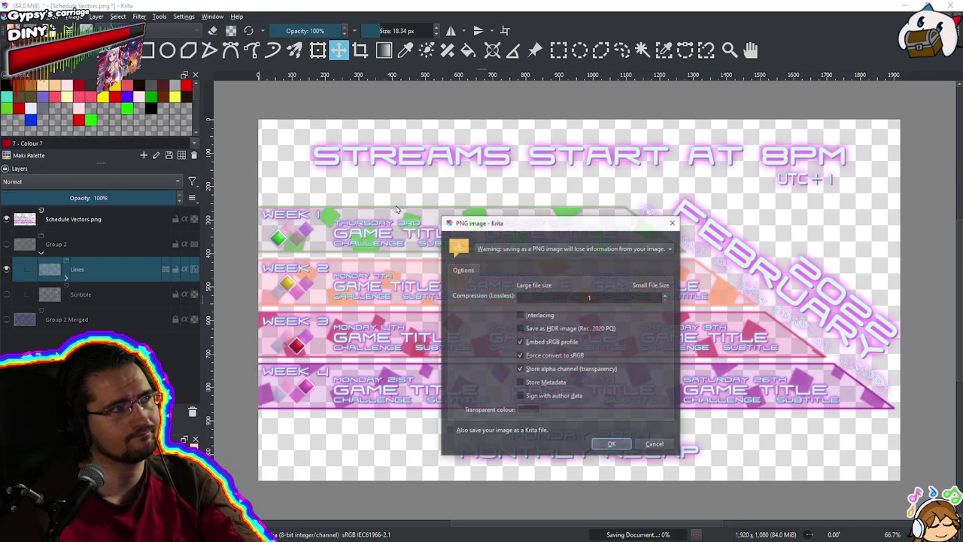
left_click(614, 446)
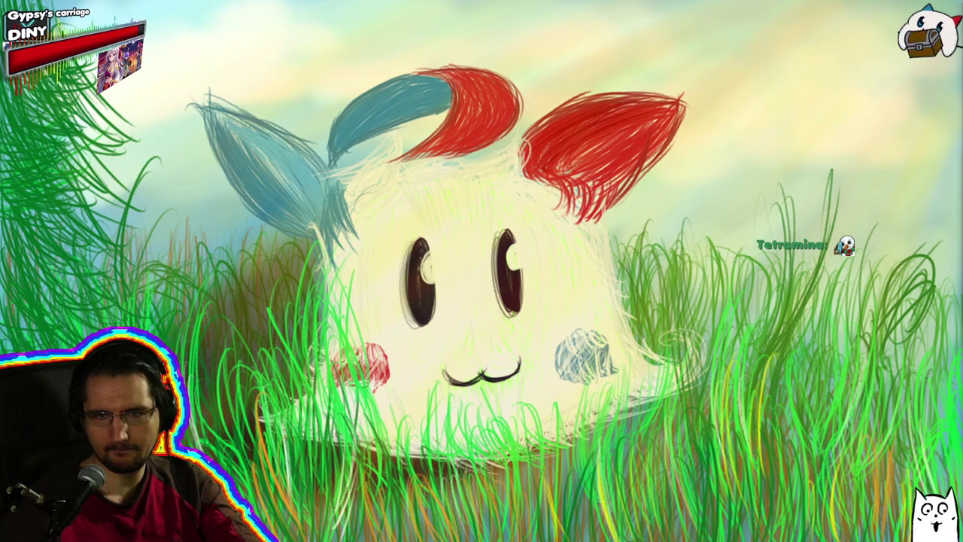
Switch to the Schedule Vectors document in Affinity Designer and delete its dark background rectangle
key("Escape")
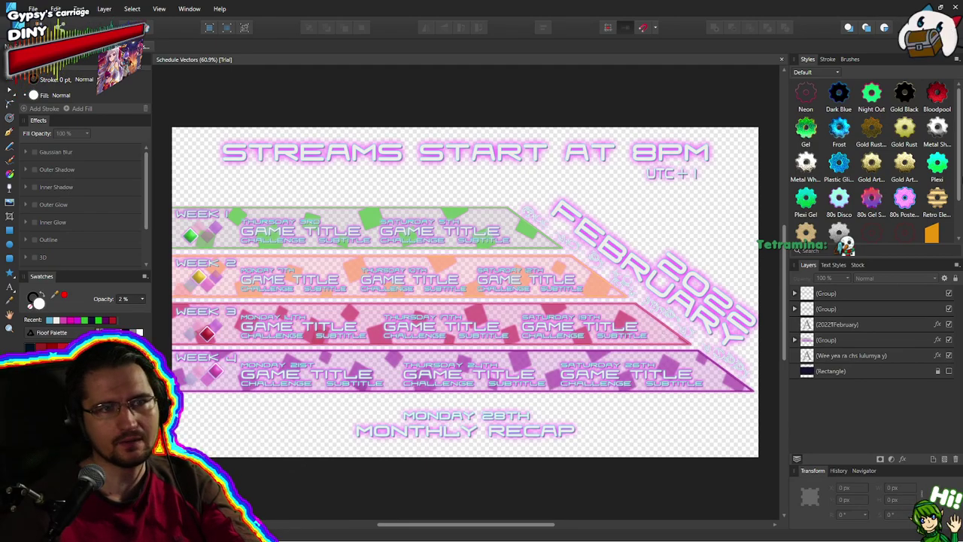
left_click(950, 372)
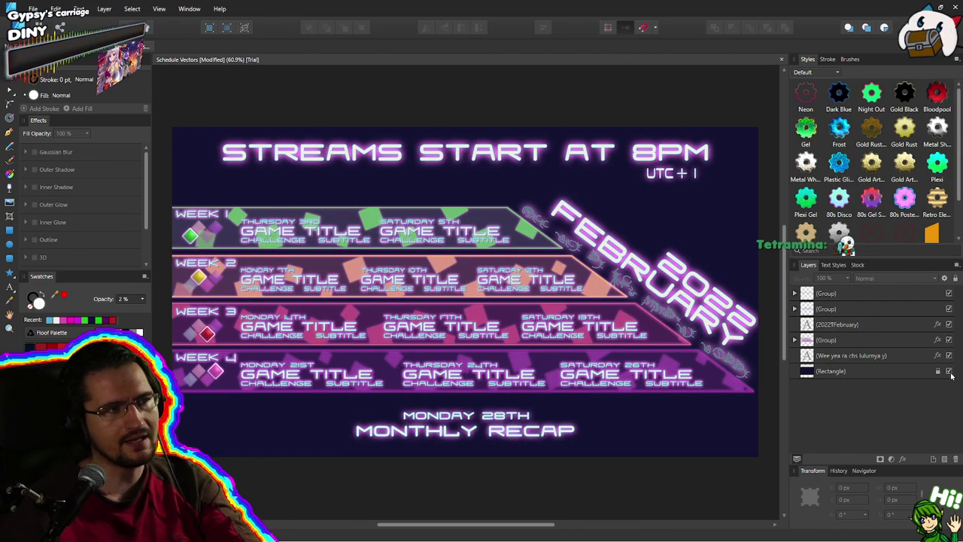
left_click(949, 373)
right_click(894, 376)
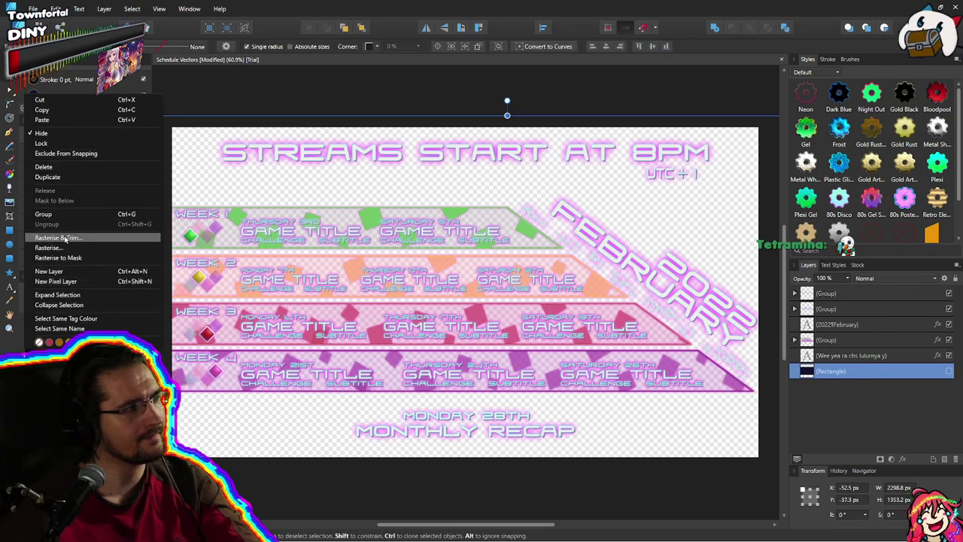
left_click(44, 167)
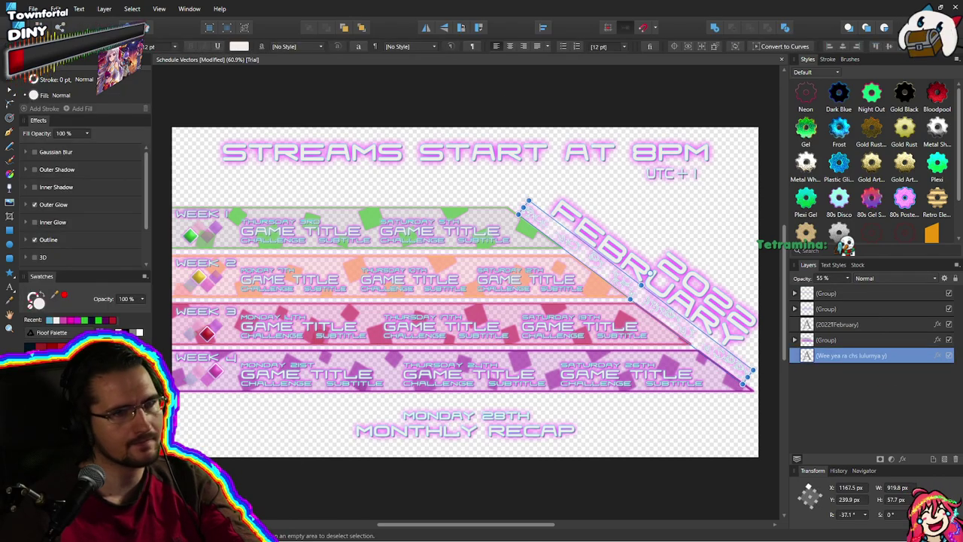
Place Schedule Background.png below all other layers at 1920 × 1080 px, positioned at about X 20, Y 3 px
left_click(662, 431)
left_click_drag(865, 293, 866, 376)
left_click_drag(686, 461, 201, 141)
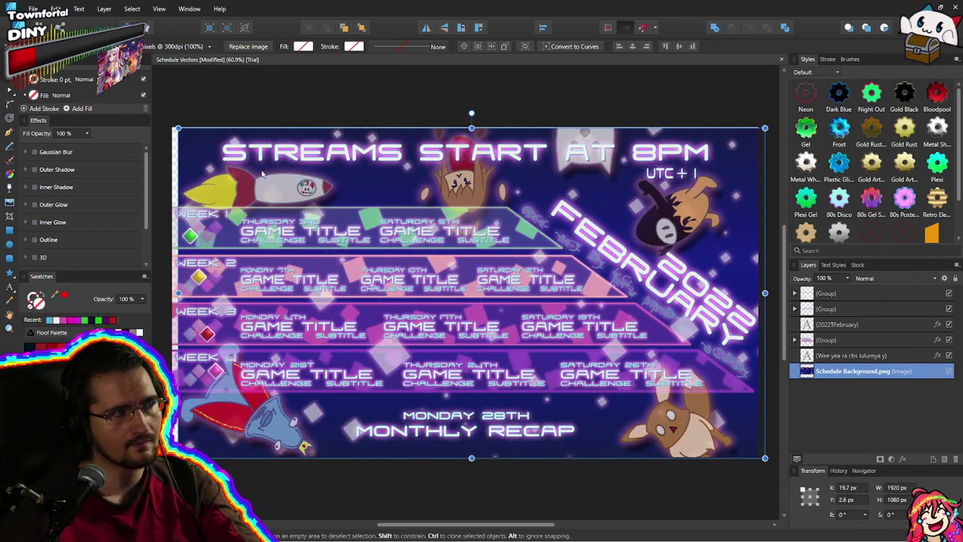
Align the Schedule Background.png image to the left and top of the page, and deselect it
right_click(845, 370)
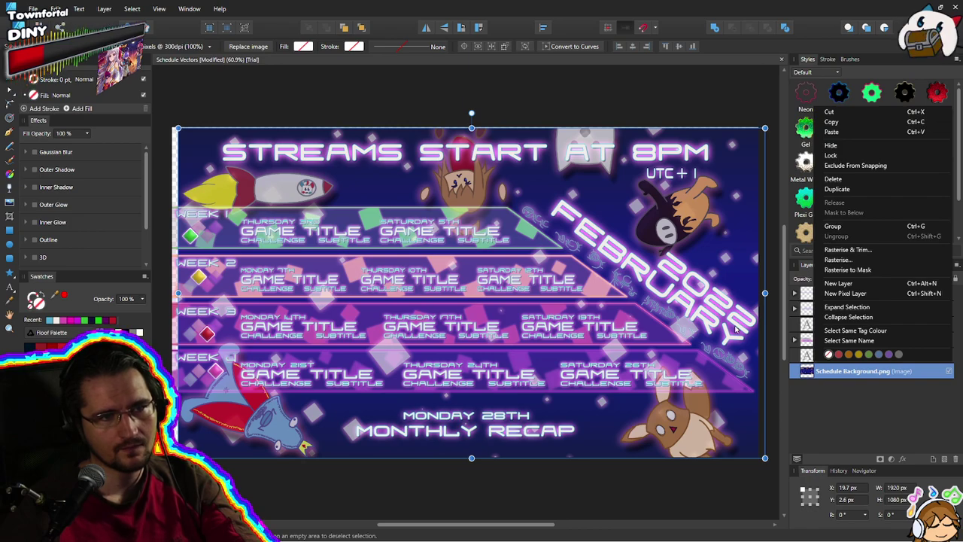
right_click(727, 289)
mouse_move(615, 405)
left_click(535, 413)
right_click(691, 336)
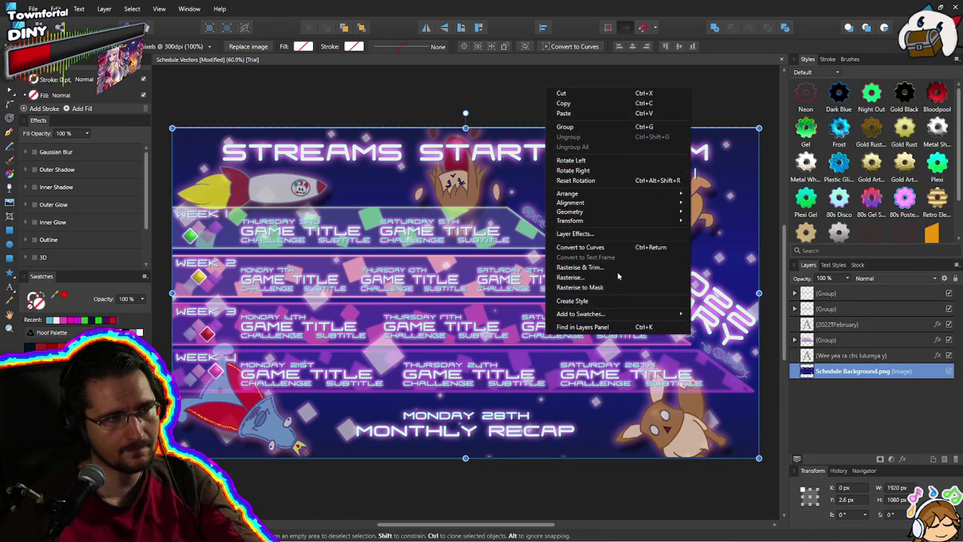
mouse_move(617, 203)
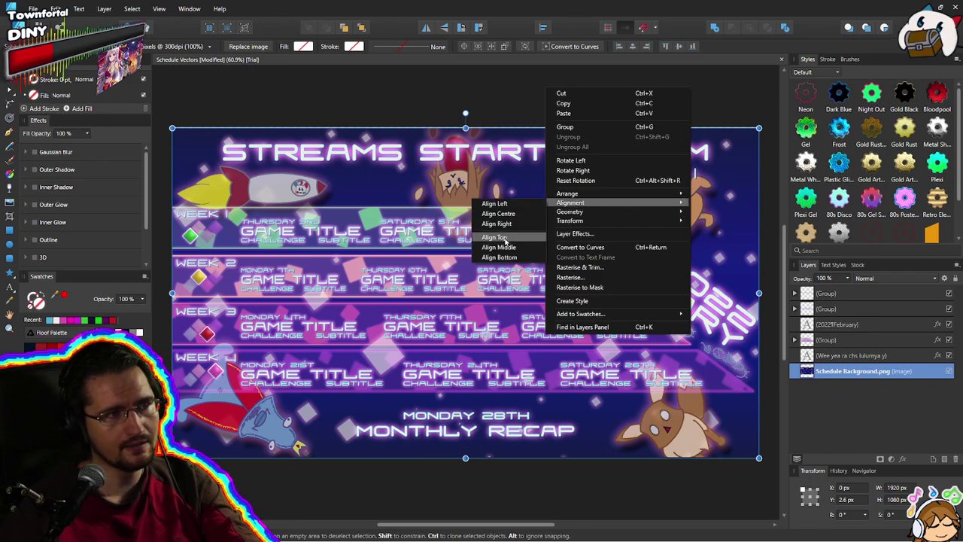
left_click(504, 239)
left_click(542, 493)
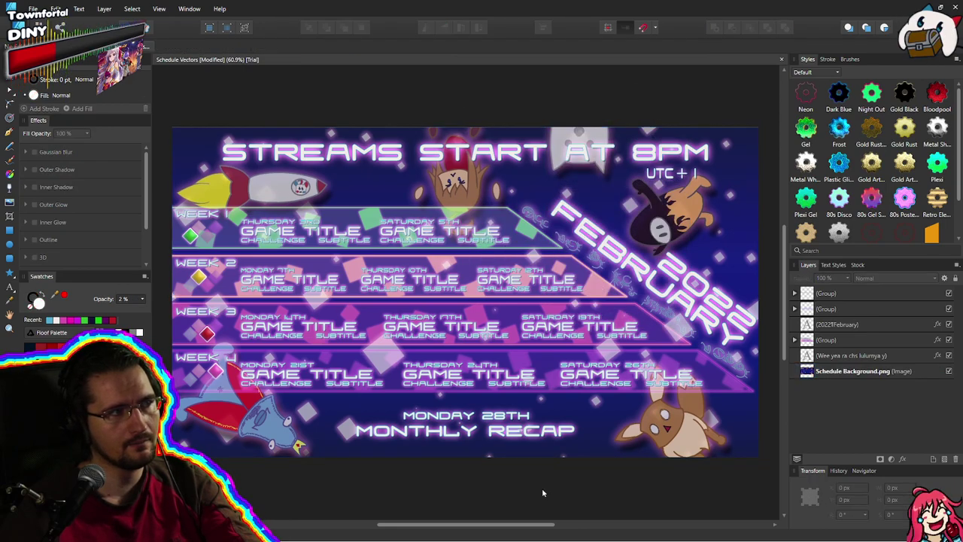
Examine the background's fit along the page edges and how the characters sit behind the schedule text and bands
scroll(467, 111, "up", 3)
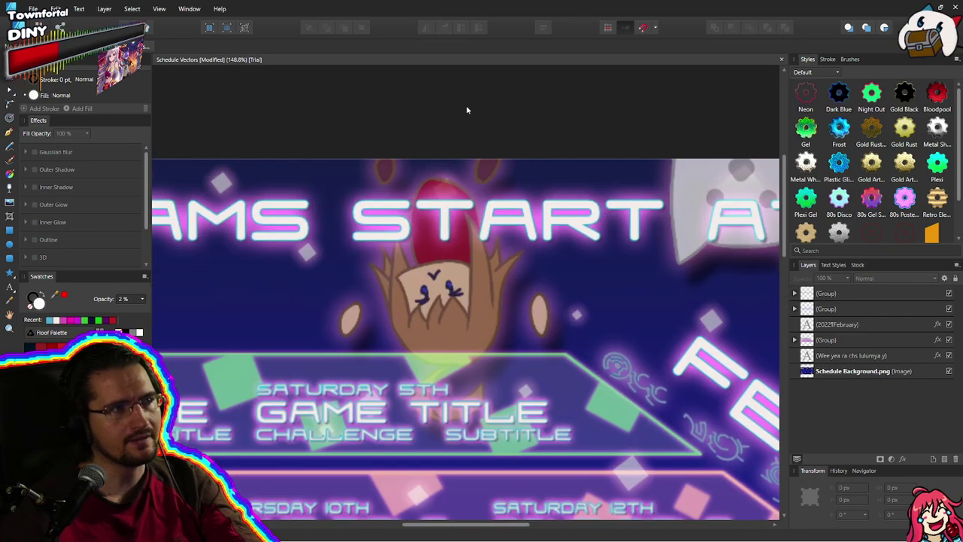
scroll(452, 170, "up", 5)
scroll(453, 176, "down", 8)
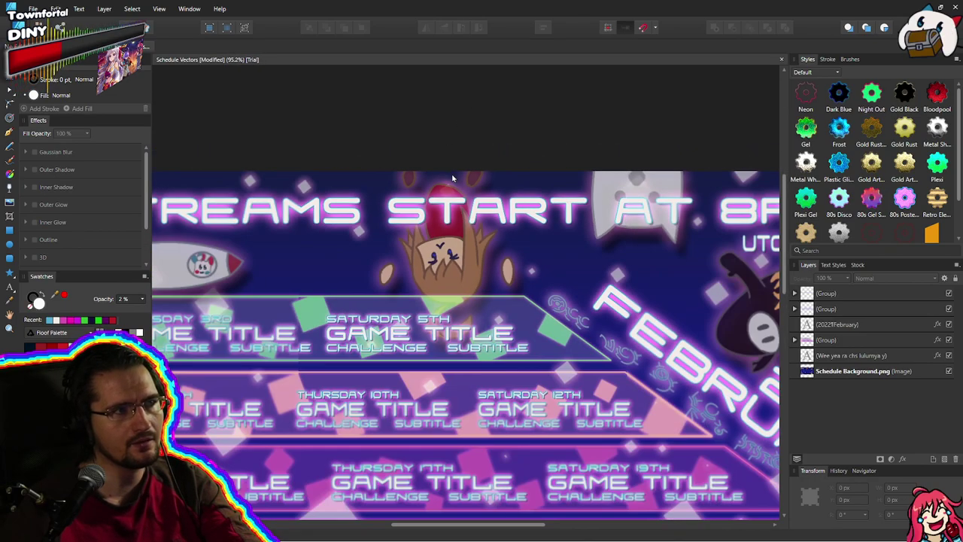
left_click_drag(410, 301, 435, 263)
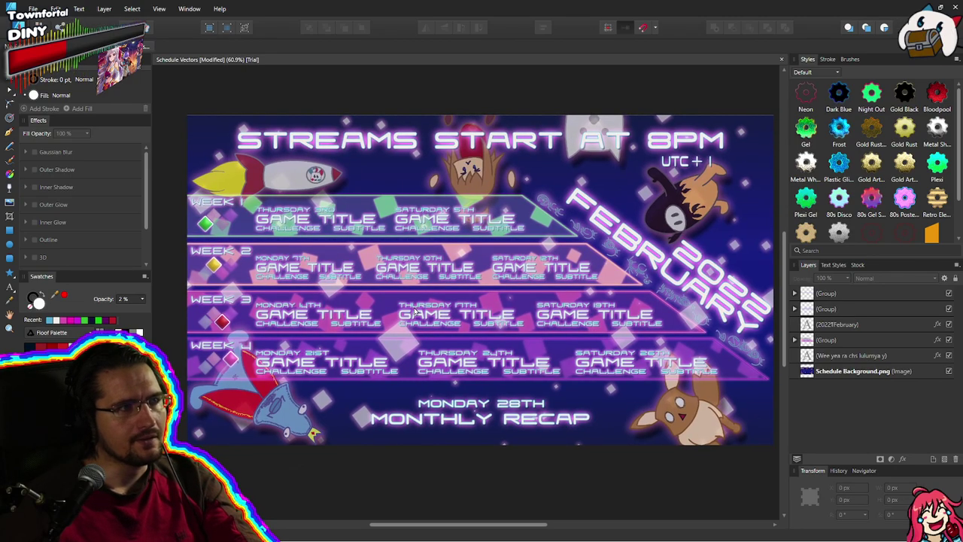
left_click_drag(415, 324, 415, 298)
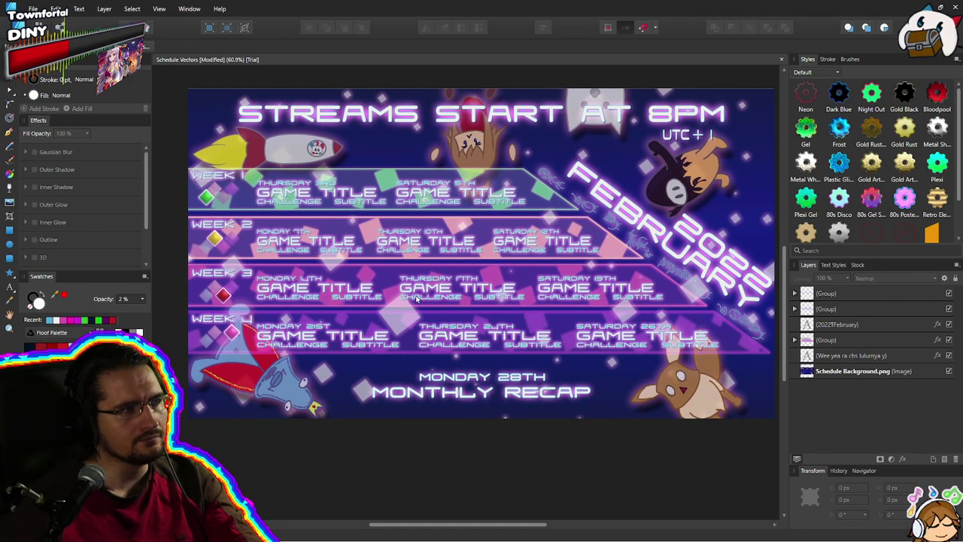
scroll(466, 295, "up", 1)
scroll(467, 295, "down", 1)
left_click_drag(468, 295, 474, 313)
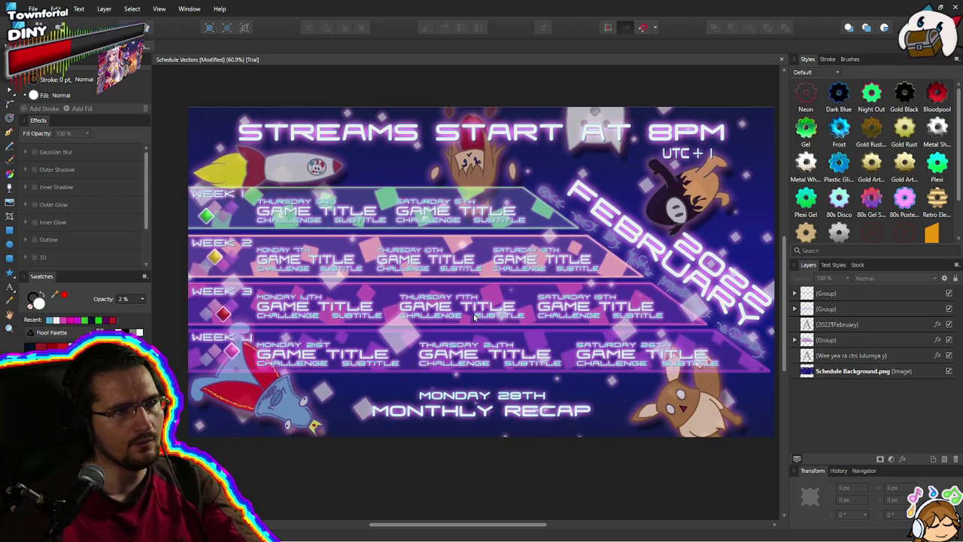
Expand the weeks group through Week 1 and its text to the 3rd entry, and select that entry's Game Title text
left_click(836, 372)
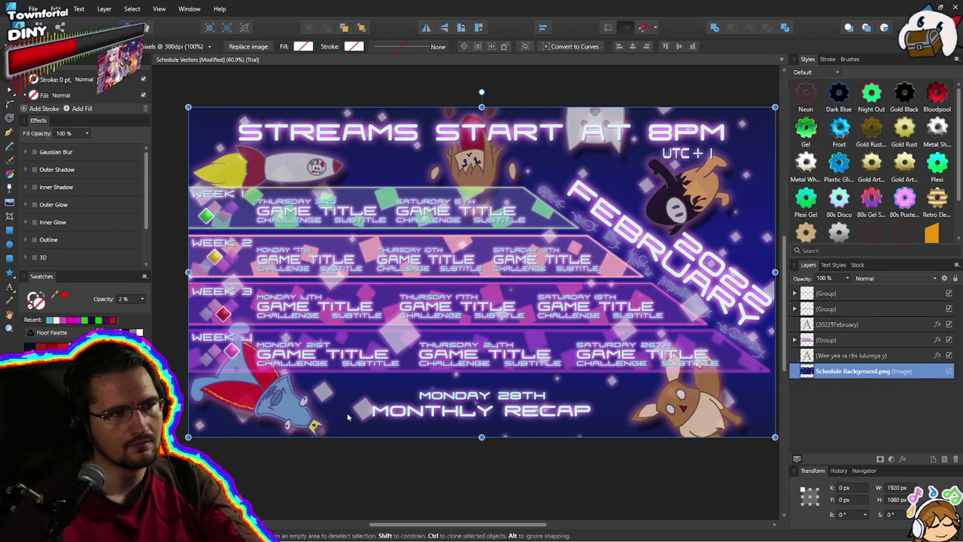
left_click(161, 213)
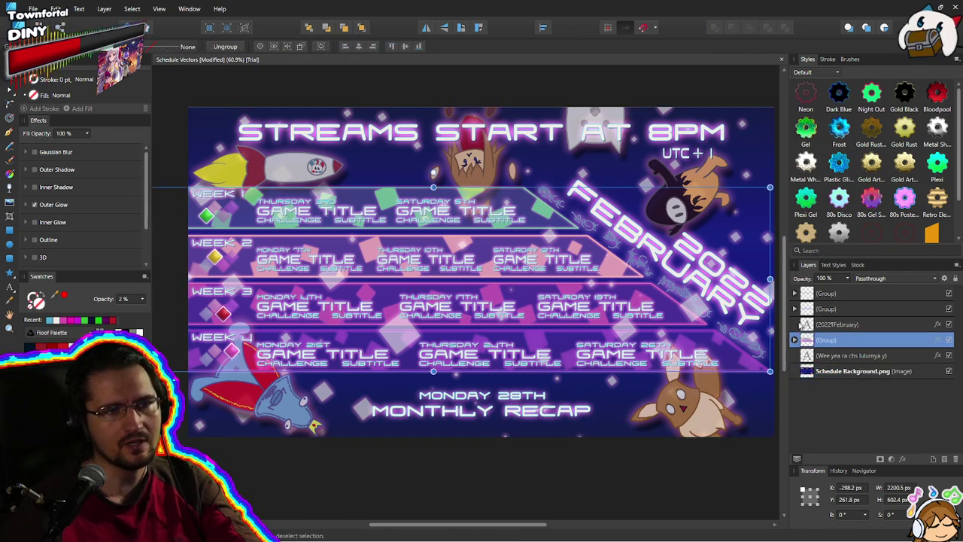
left_click(795, 294)
left_click(795, 293)
left_click(795, 309)
left_click(795, 309)
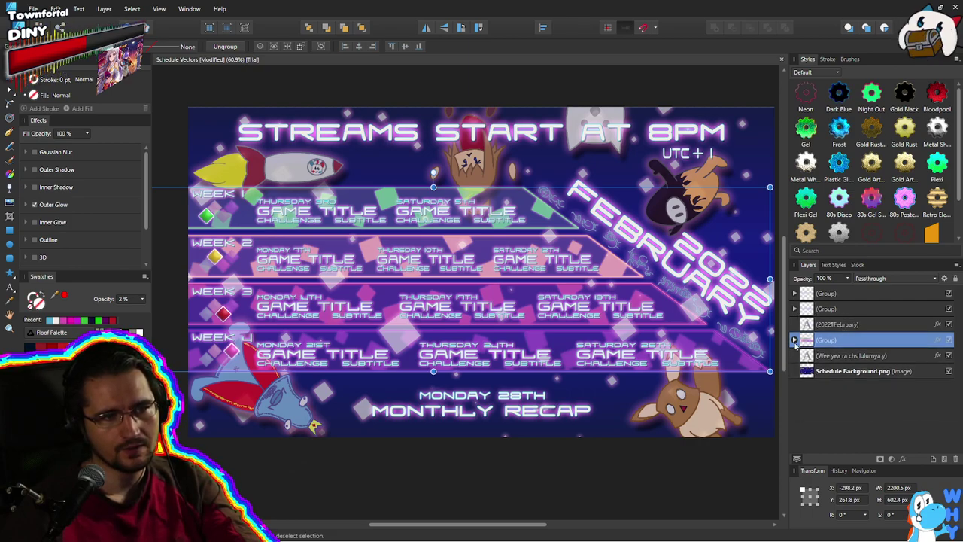
left_click(795, 340)
left_click(799, 356)
scroll(859, 363, "down", 1)
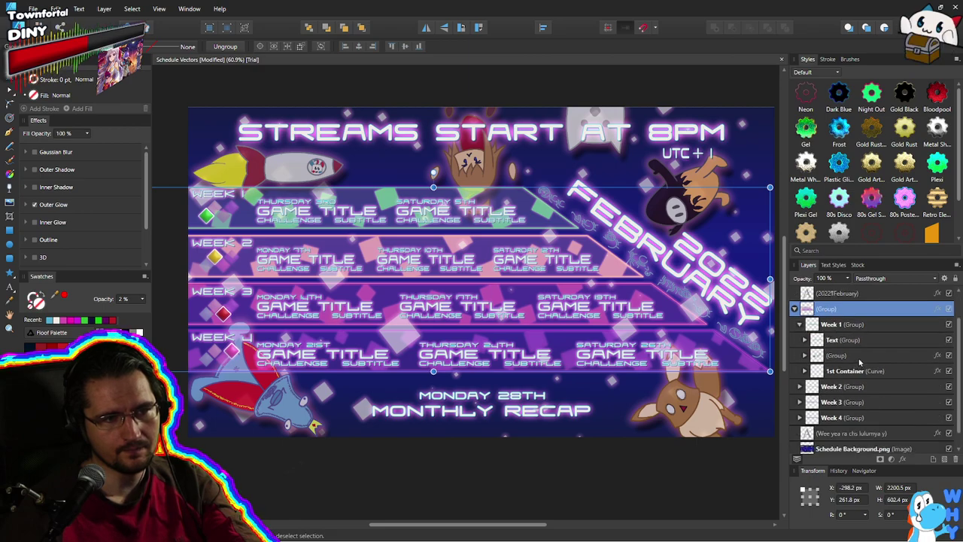
left_click(804, 340)
left_click(808, 371)
left_click(815, 386)
scroll(887, 360, "down", 2)
left_click(863, 354)
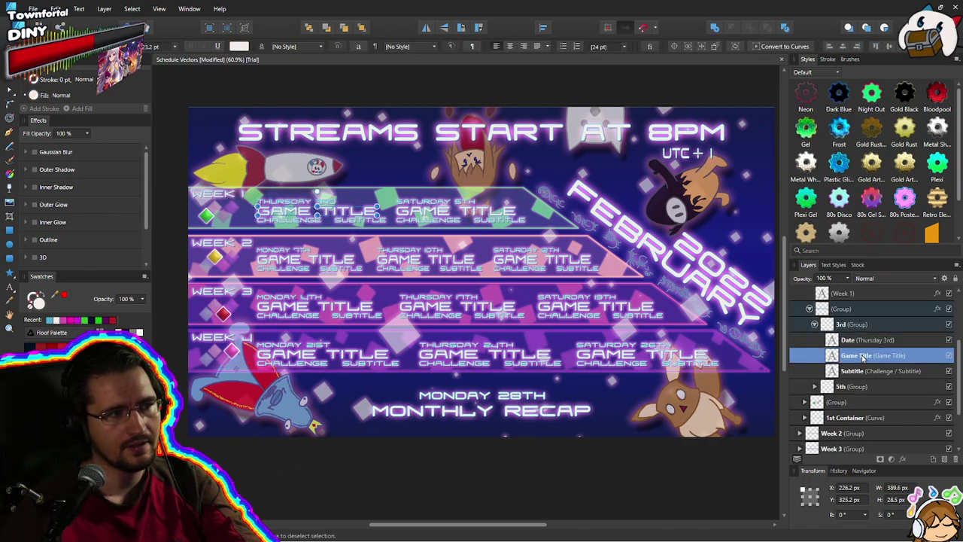
Examine the Thursday 3rd entry's text up close, and check the whole schedule over the new background
scroll(362, 201, "up", 3)
scroll(373, 246, "up", 1)
left_click_drag(373, 246, 564, 235)
left_click_drag(454, 278, 568, 307)
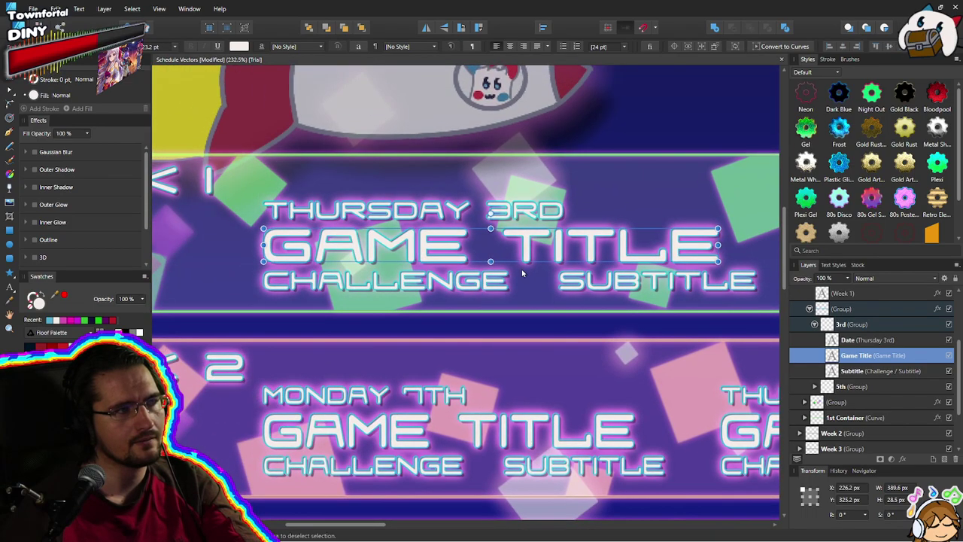
scroll(523, 273, "down", 5)
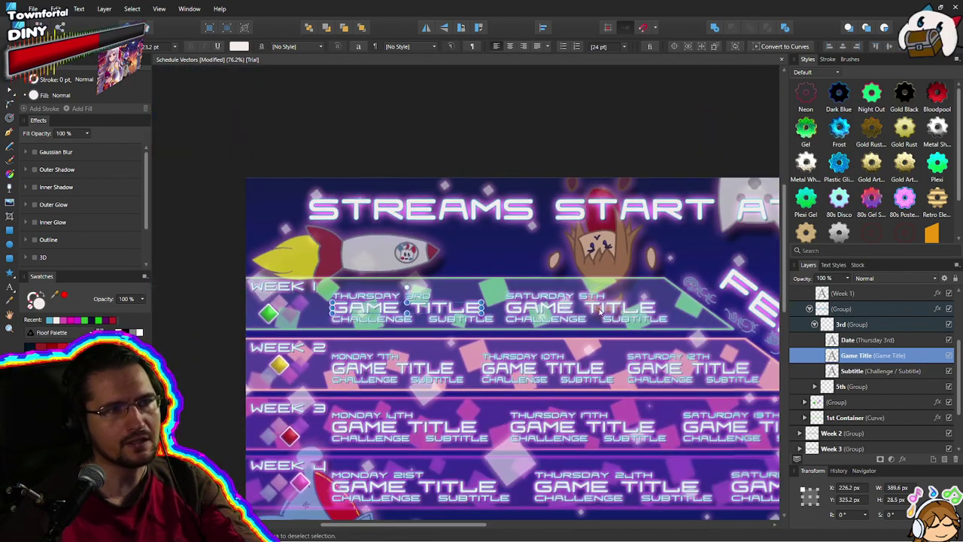
scroll(599, 313, "down", 2)
scroll(549, 267, "up", 1)
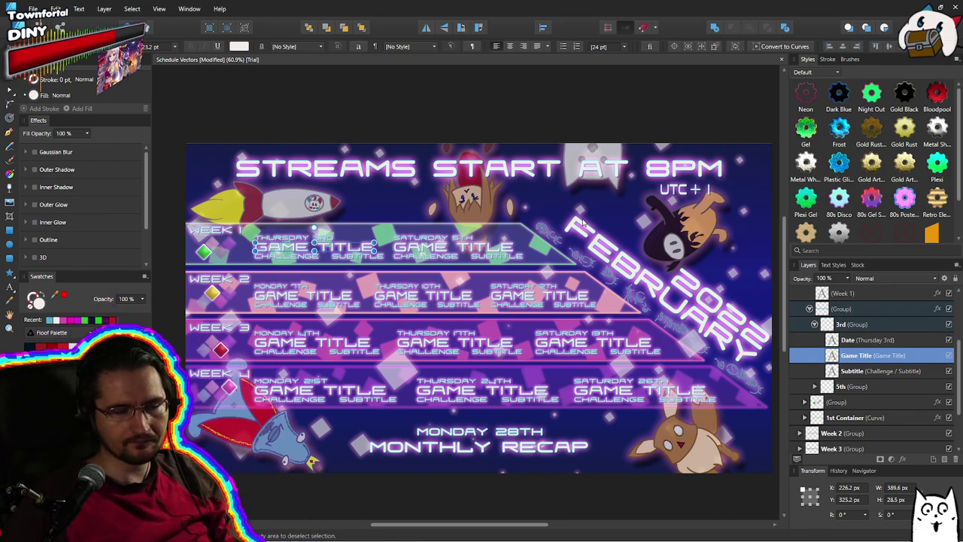
scroll(552, 246, "down", 2)
scroll(552, 246, "up", 2)
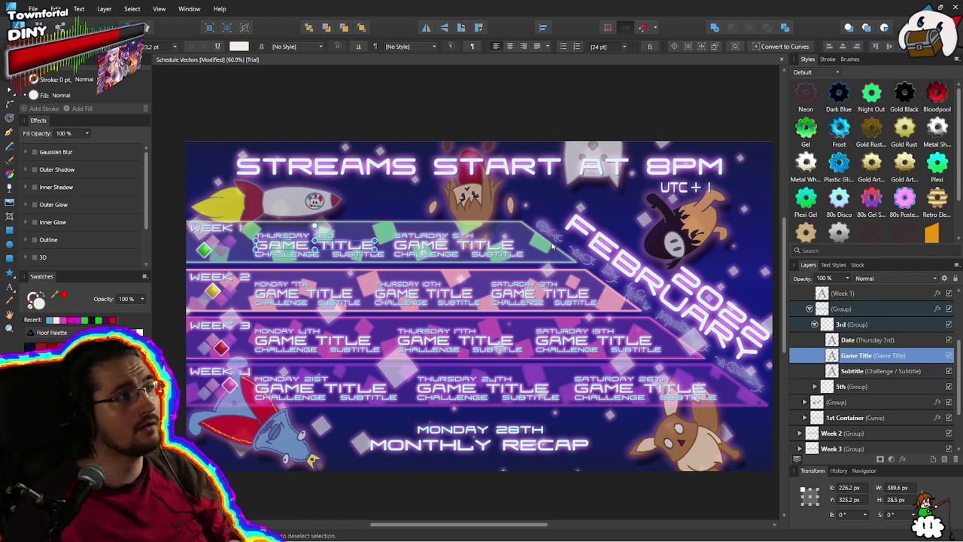
Save the Schedule Vectors document and close the application
left_click(33, 9)
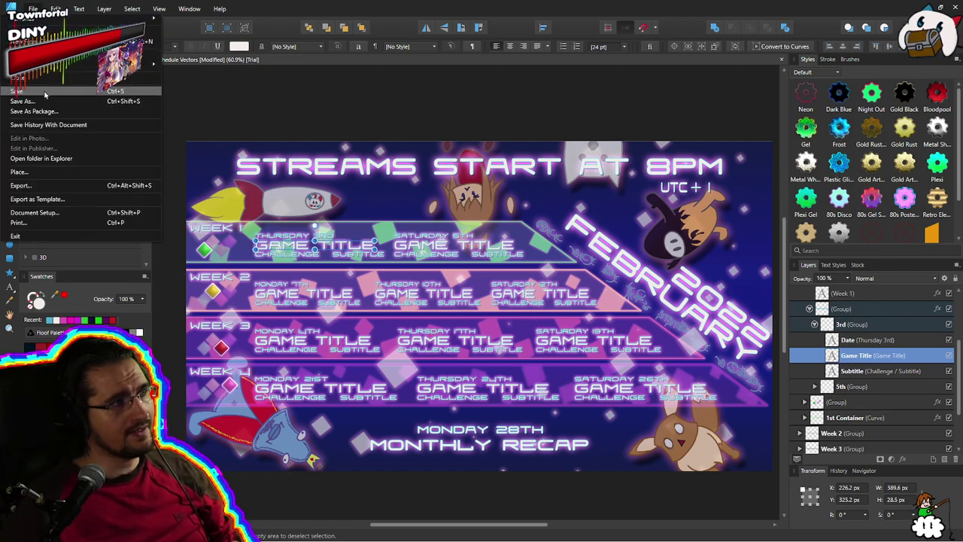
left_click(45, 91)
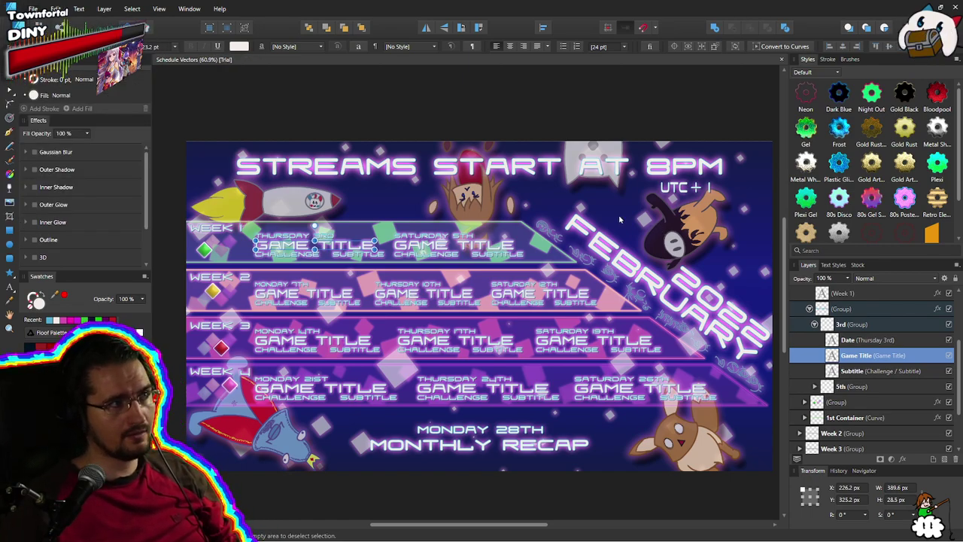
left_click(956, 6)
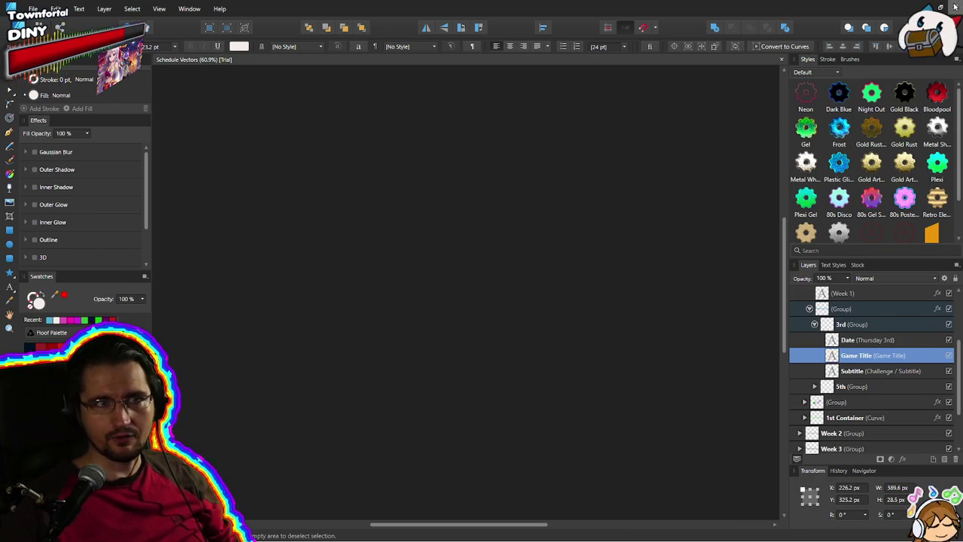